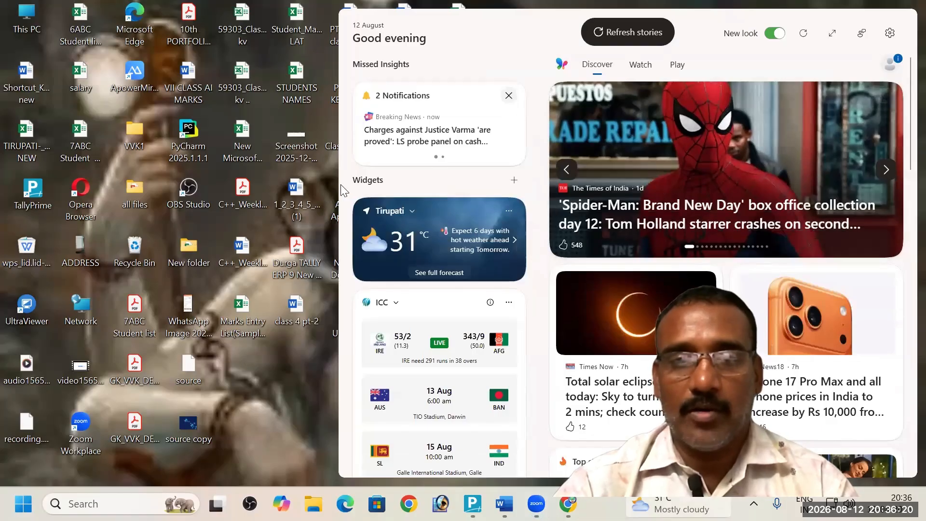
Dismiss the news notifications and the widgets board, and close the WhatsApp browser window
{"action": "left_click", "coordinate": [509, 95]}
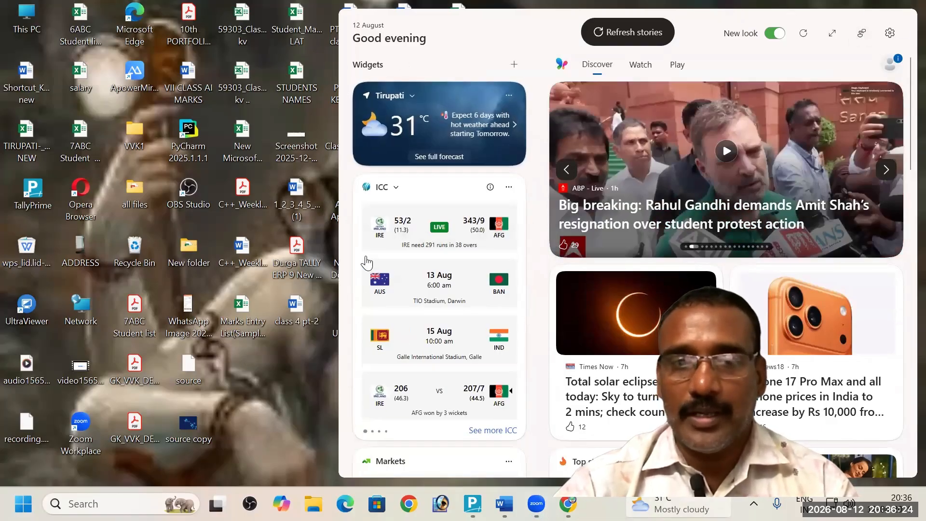
{"action": "left_click", "coordinate": [331, 236]}
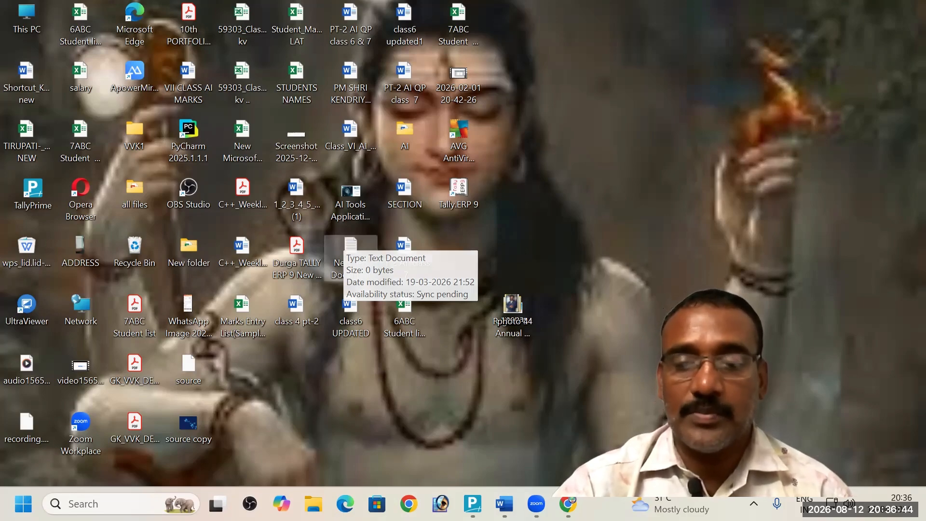
{"action": "mouse_move", "coordinate": [568, 503]}
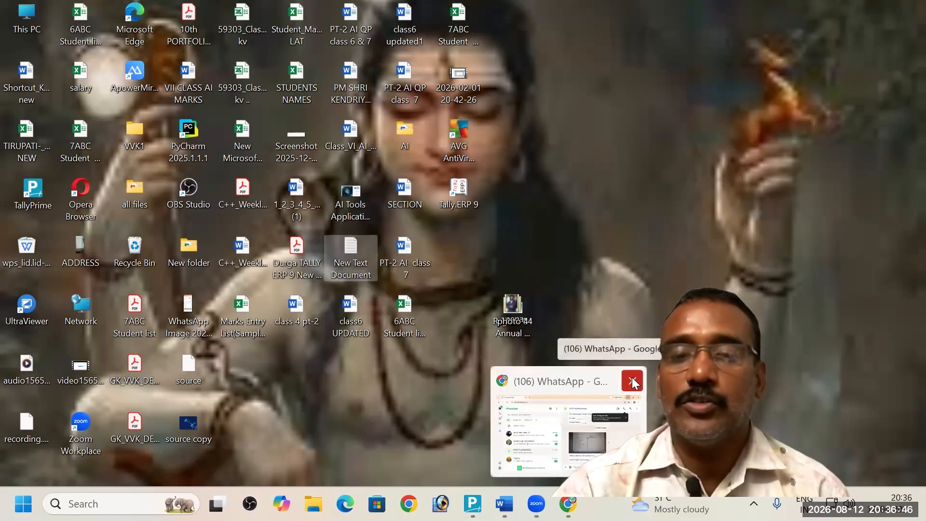
{"action": "left_click", "coordinate": [632, 381]}
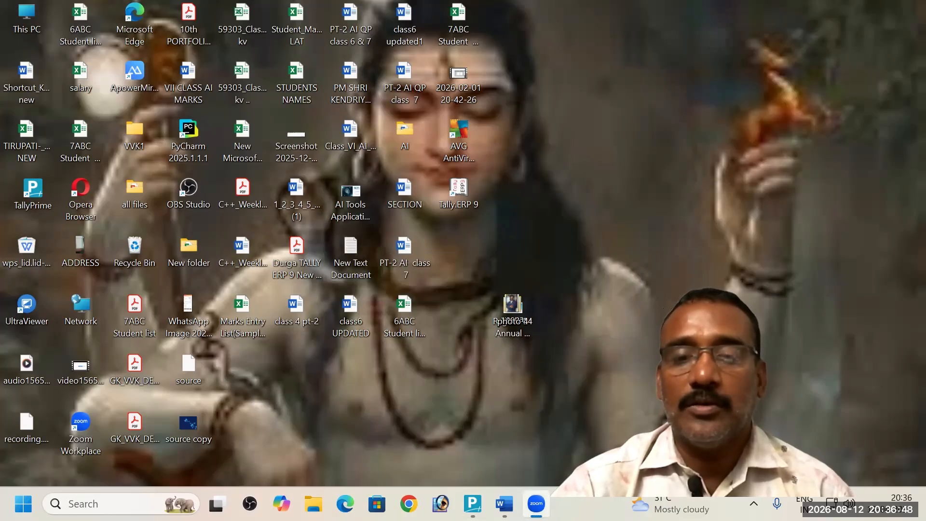
Close the Chapter-14 document and bring up the Chapter 16 Tracking Numbers document in Word
{"action": "mouse_move", "coordinate": [504, 504]}
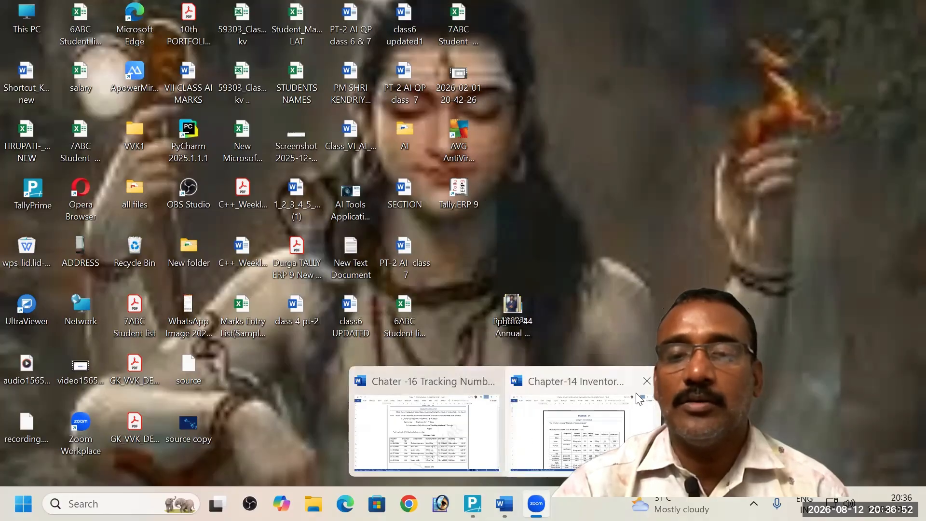
{"action": "left_click", "coordinate": [646, 381]}
{"action": "left_click", "coordinate": [486, 410]}
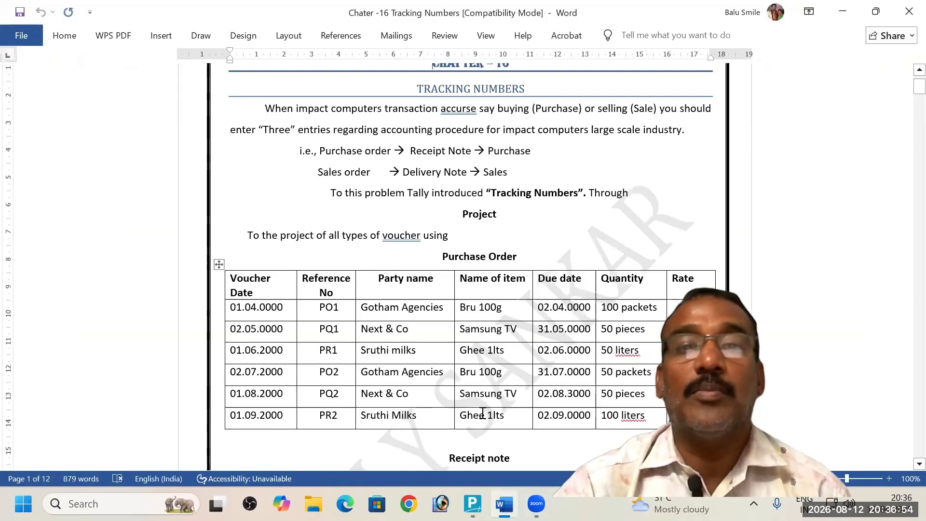
Read the Tracking Numbers introduction and the Purchase Order table on the document's first page
{"action": "scroll", "coordinate": [494, 287], "scroll_direction": "down", "scroll_amount": 3}
{"action": "scroll", "coordinate": [499, 287], "scroll_direction": "up", "scroll_amount": 2}
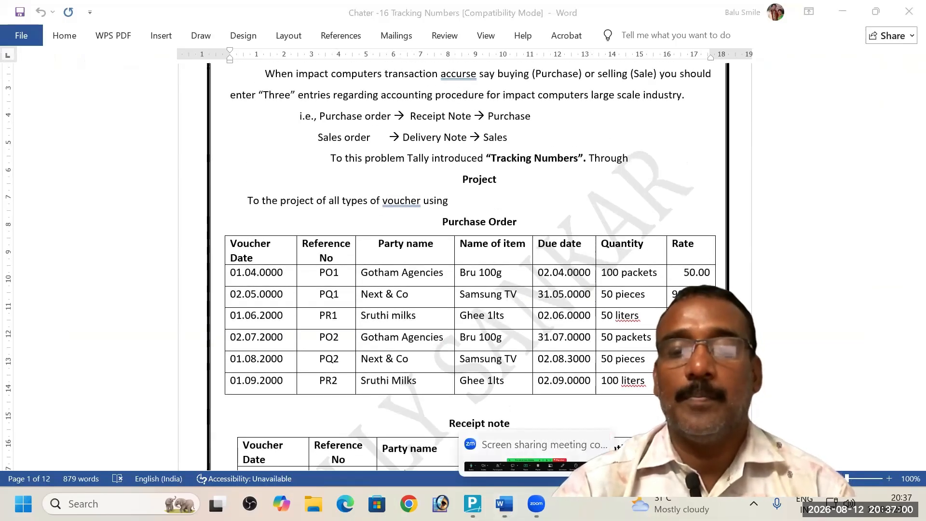
{"action": "left_click", "coordinate": [614, 425]}
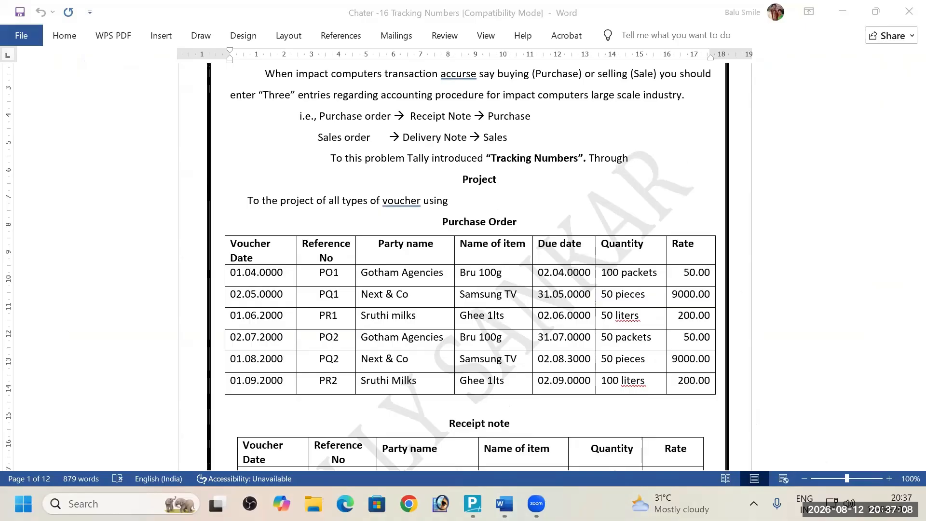
{"action": "mouse_move", "coordinate": [679, 503]}
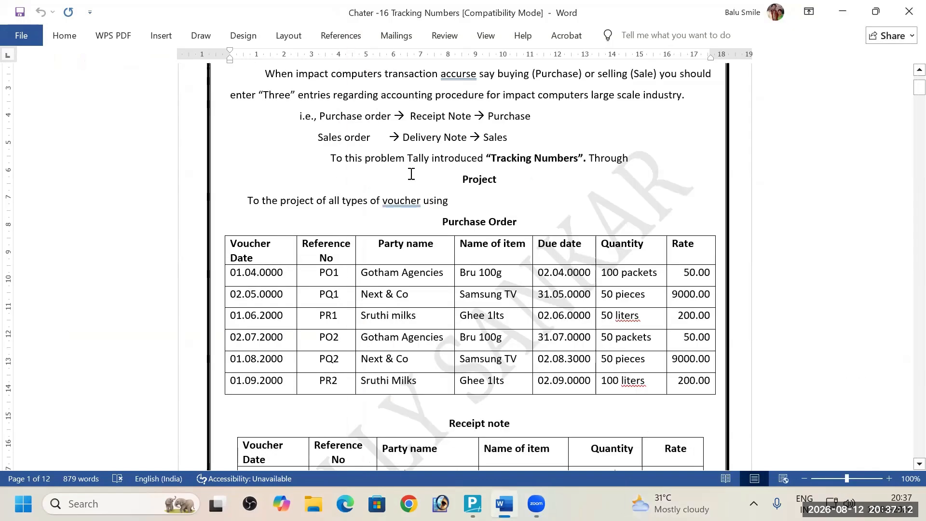
{"action": "scroll", "coordinate": [366, 179], "scroll_direction": "up", "scroll_amount": 3}
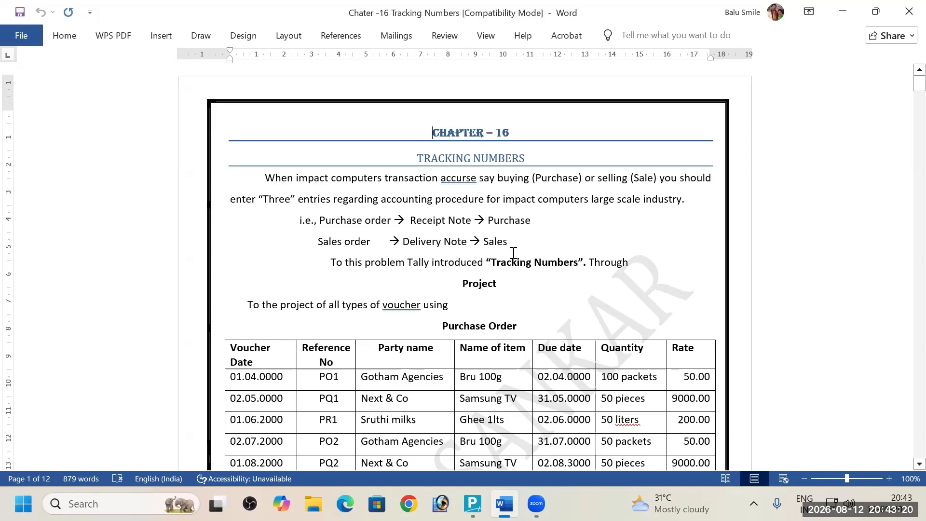
{"action": "scroll", "coordinate": [505, 253], "scroll_direction": "down", "scroll_amount": 5}
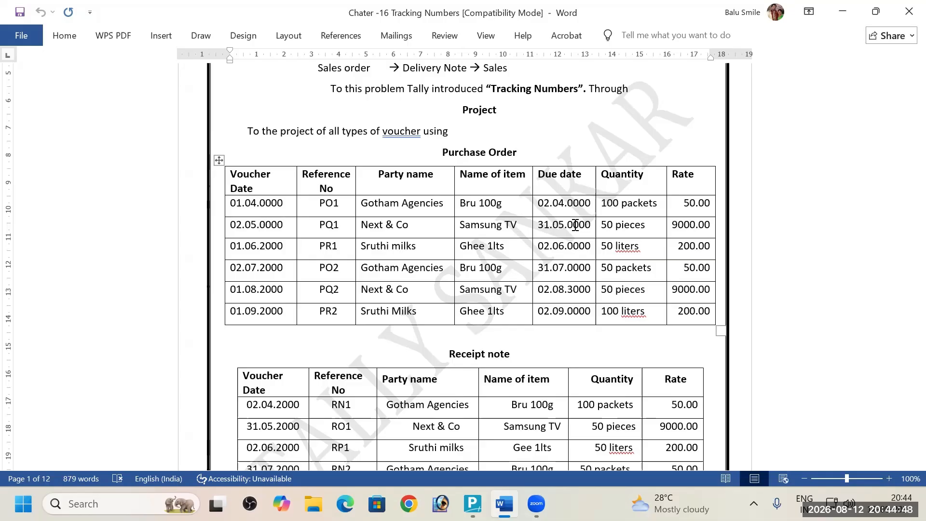
Switch to TallyPrime and open voucher entry for the Tracking Numbers 12-08-2026 company
{"action": "key", "text": "alt+Tab"}
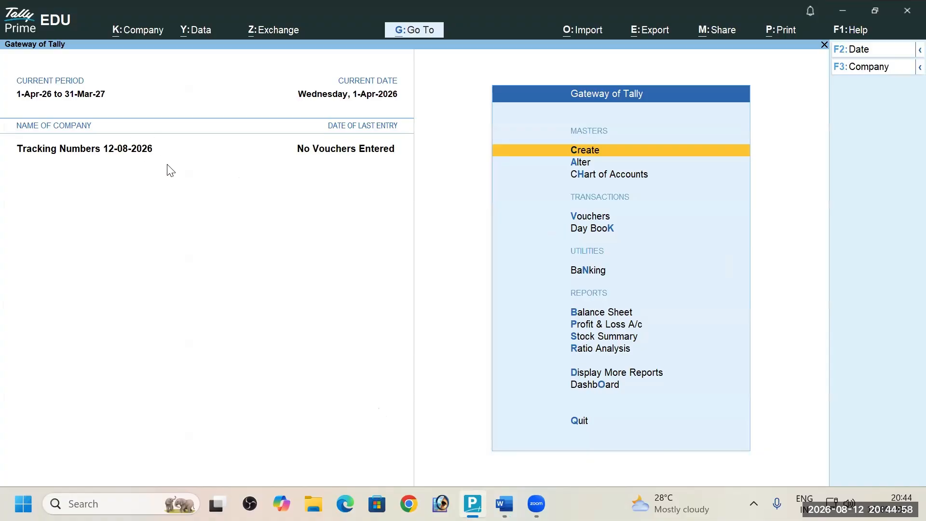
{"action": "key", "text": "Down"}
{"action": "key", "text": "Down"}
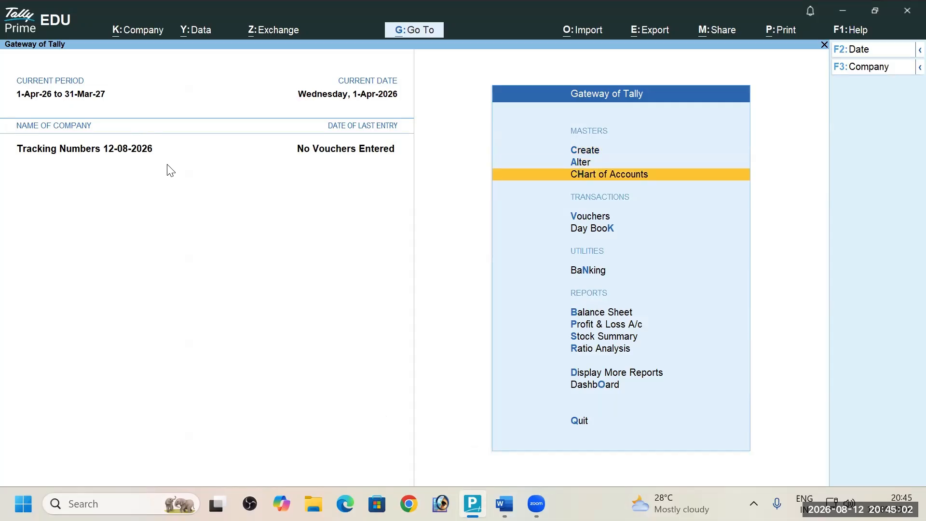
{"action": "key", "text": "Down"}
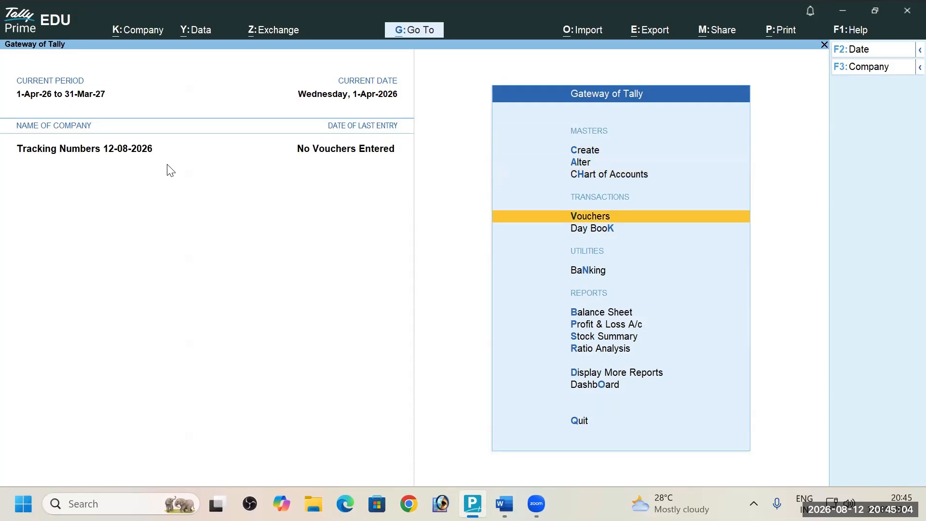
{"action": "key", "text": "Return"}
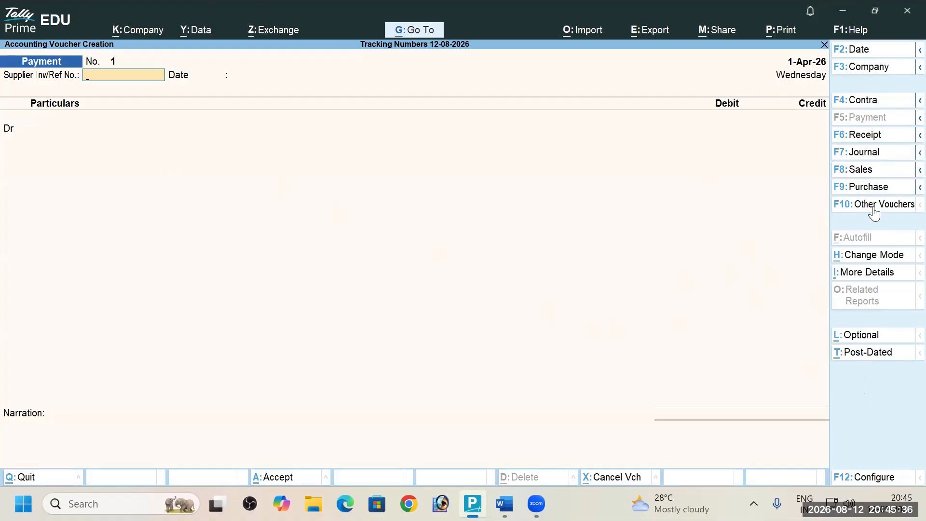
Review the Word document's voucher tables, F12 configuration list and purchase order instructions, ending at the Purchase Order table
{"action": "key", "text": "alt"}
{"action": "key", "text": "alt+Tab"}
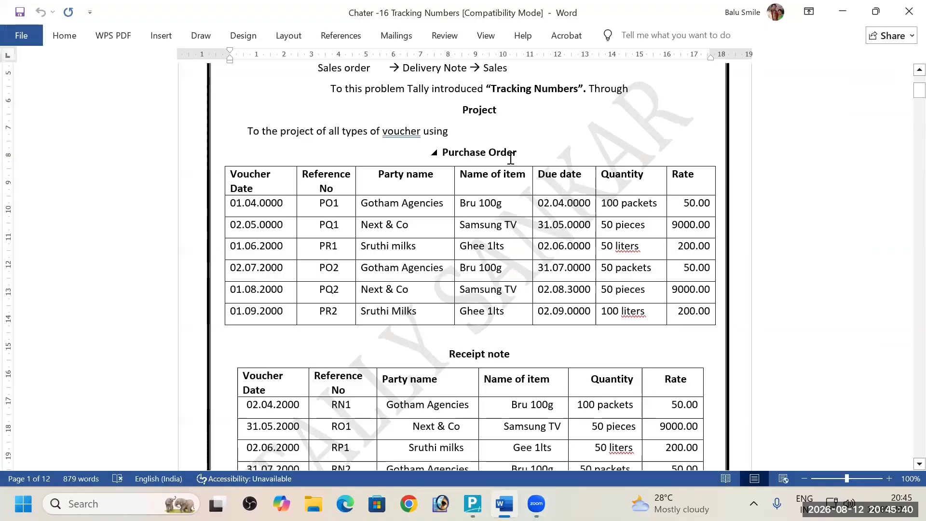
{"action": "scroll", "coordinate": [510, 159], "scroll_direction": "down", "scroll_amount": 20}
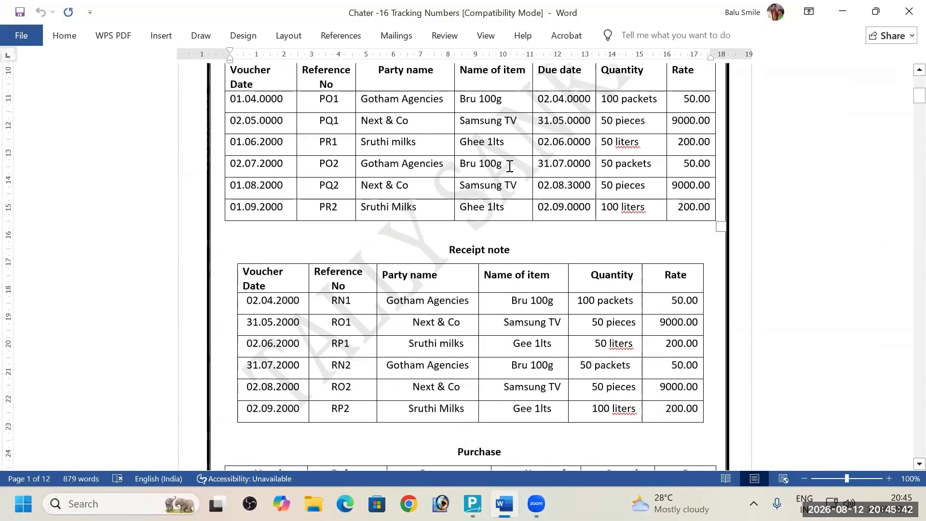
{"action": "scroll", "coordinate": [495, 171], "scroll_direction": "down", "scroll_amount": 15}
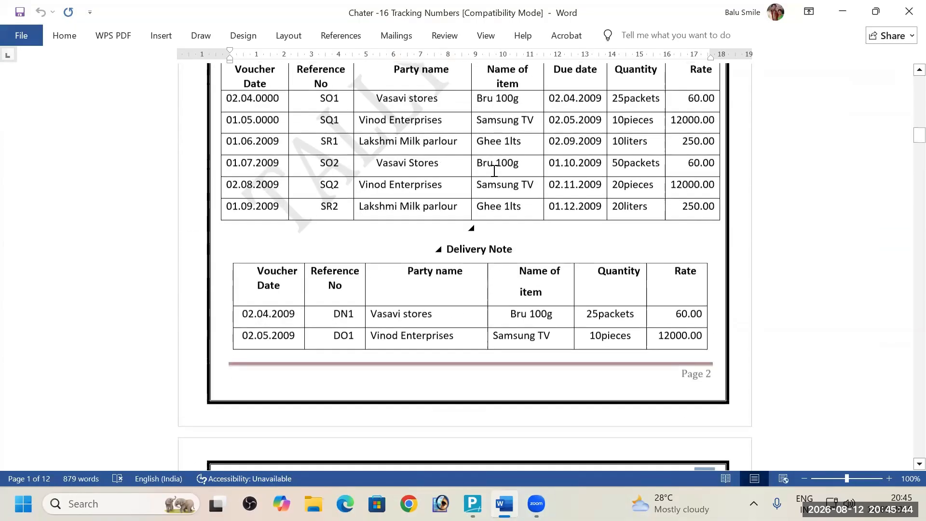
{"action": "scroll", "coordinate": [490, 172], "scroll_direction": "down", "scroll_amount": 15}
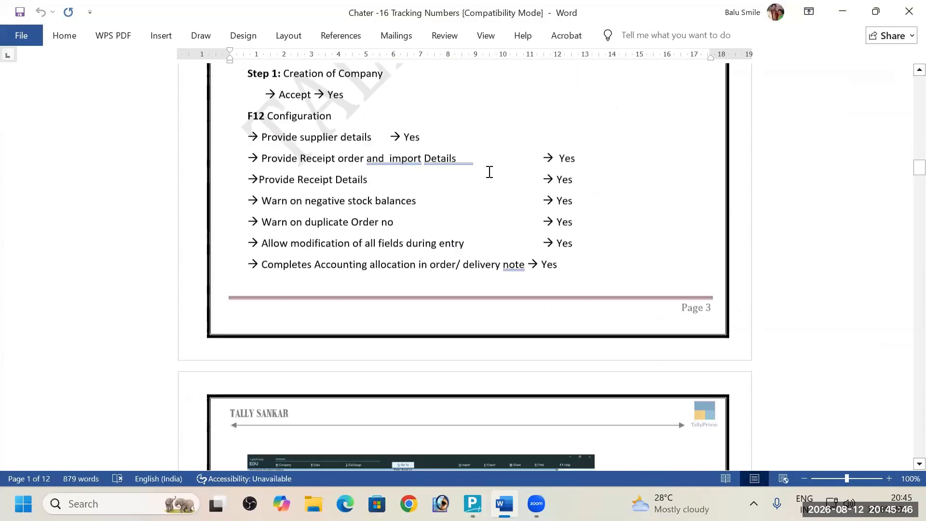
{"action": "scroll", "coordinate": [484, 179], "scroll_direction": "up", "scroll_amount": 15}
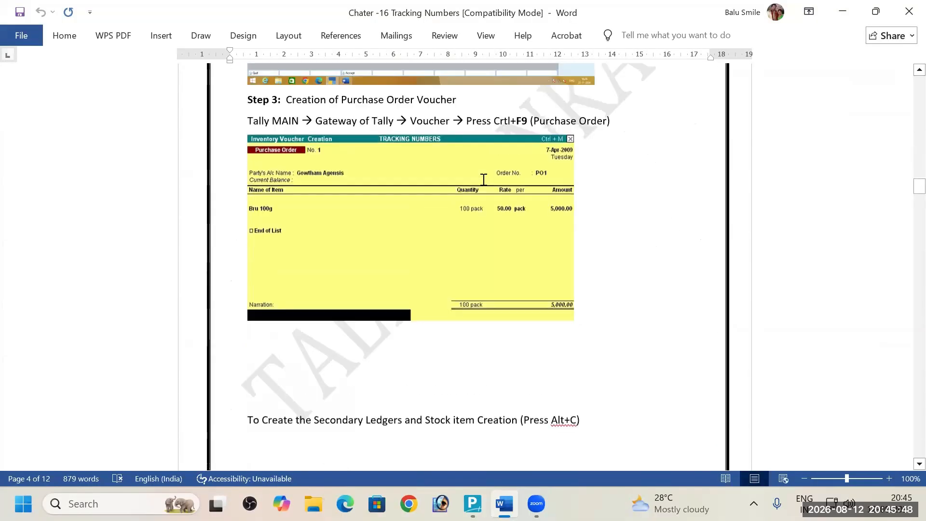
{"action": "scroll", "coordinate": [482, 179], "scroll_direction": "up", "scroll_amount": 20}
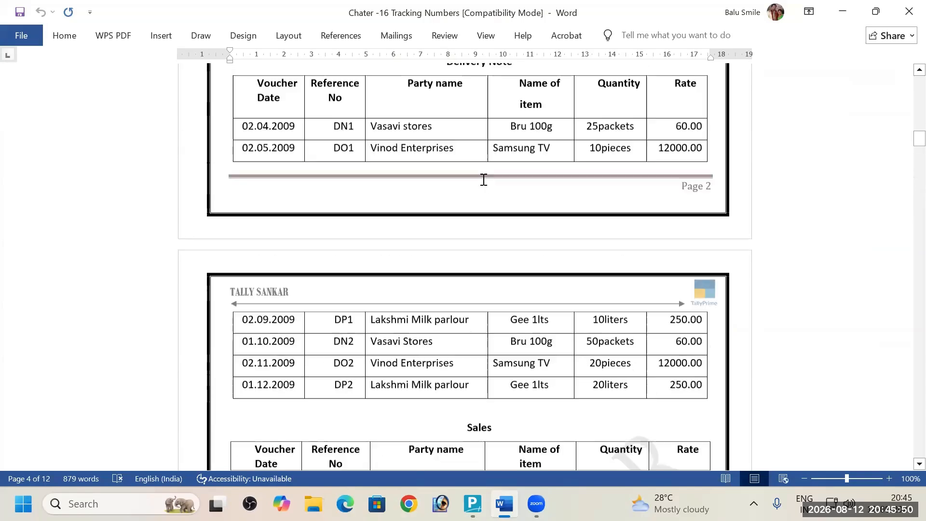
{"action": "scroll", "coordinate": [484, 179], "scroll_direction": "up", "scroll_amount": 6}
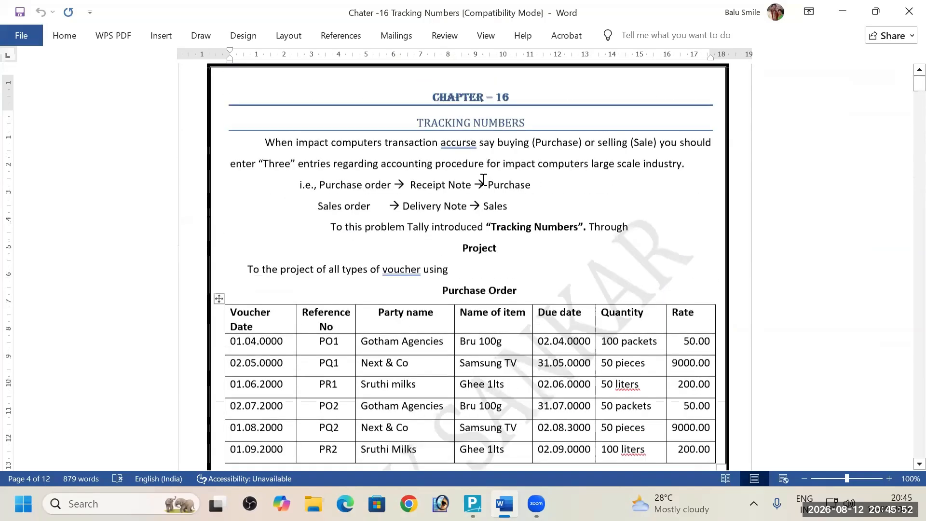
{"action": "scroll", "coordinate": [483, 182], "scroll_direction": "down", "scroll_amount": 2}
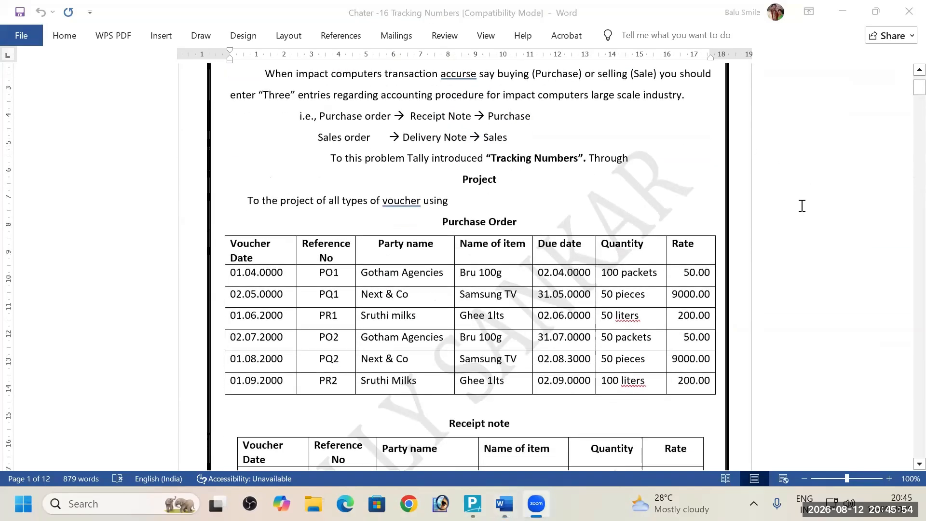
Switch back to TallyPrime and show the inactive types in the list of other vouchers
{"action": "key", "text": "alt+Tab+Tab"}
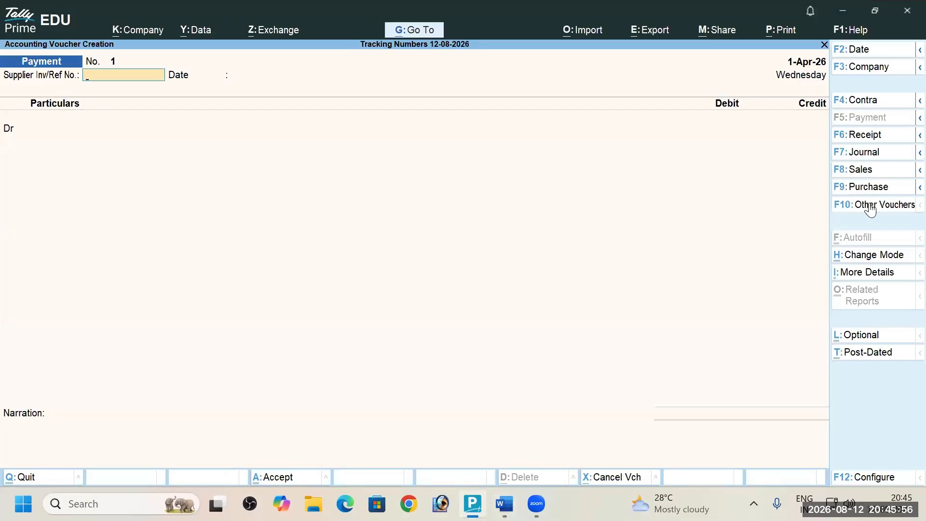
{"action": "left_click", "coordinate": [868, 206]}
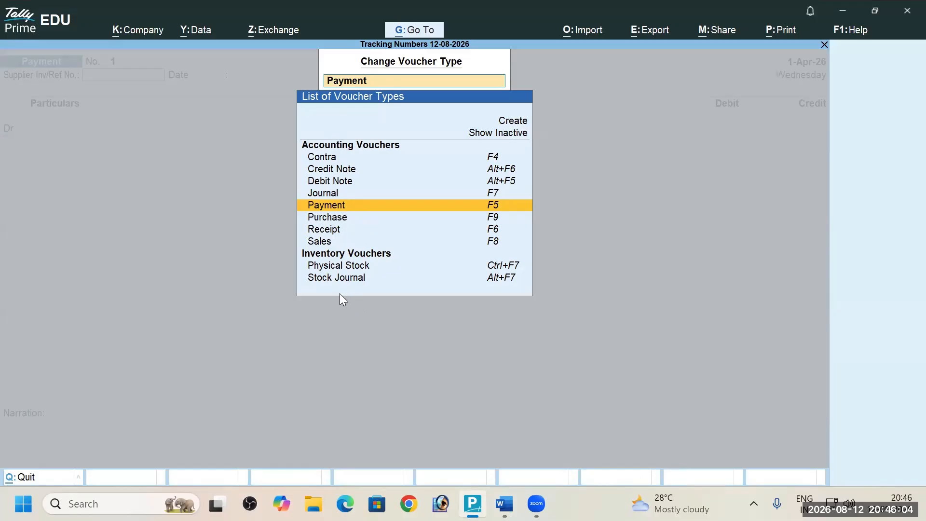
{"action": "left_click", "coordinate": [498, 137]}
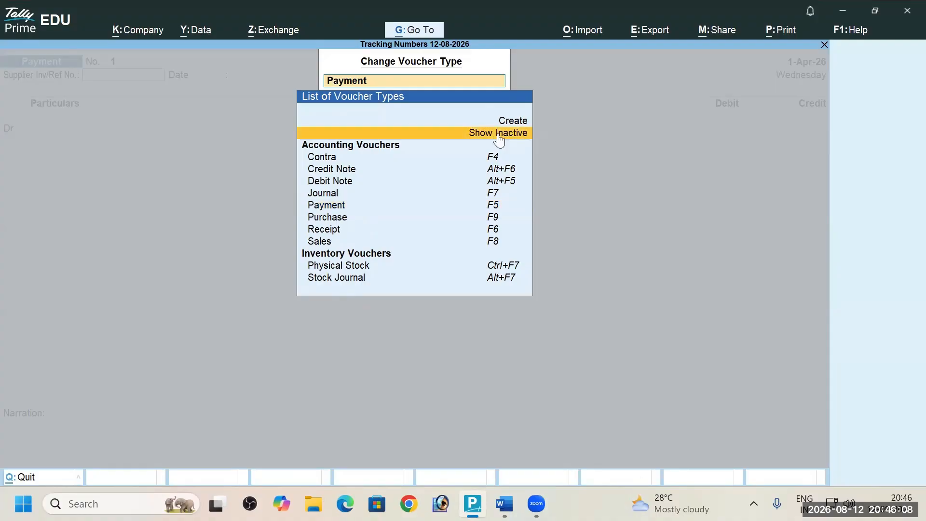
{"action": "left_click", "coordinate": [499, 137]}
Choose the Purchase Order voucher type and activate it to start a new purchase order
{"action": "key", "text": "Down"}
{"action": "key", "text": "Down"}
{"action": "key", "text": "Down"}
{"action": "key", "text": "Down"}
{"action": "key", "text": "Down"}
{"action": "key", "text": "Down"}
{"action": "key", "text": "Down"}
{"action": "key", "text": "Down"}
{"action": "key", "text": "Down"}
{"action": "key", "text": "Down"}
{"action": "key", "text": "Down"}
{"action": "key", "text": "Down"}
{"action": "key", "text": "Down"}
{"action": "key", "text": "Down"}
{"action": "key", "text": "Down"}
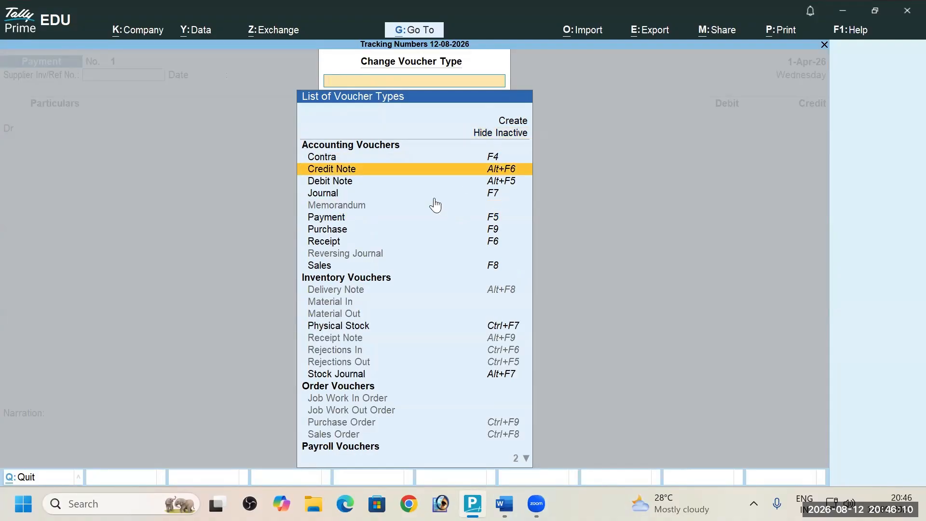
{"action": "key", "text": "Down"}
{"action": "key", "text": "Down"}
{"action": "key", "text": "Down"}
{"action": "key", "text": "Down"}
{"action": "key", "text": "Down"}
{"action": "key", "text": "Down"}
{"action": "key", "text": "Down"}
{"action": "key", "text": "Down"}
{"action": "key", "text": "Down"}
{"action": "key", "text": "Down"}
{"action": "key", "text": "Down"}
{"action": "key", "text": "Down"}
{"action": "key", "text": "Down"}
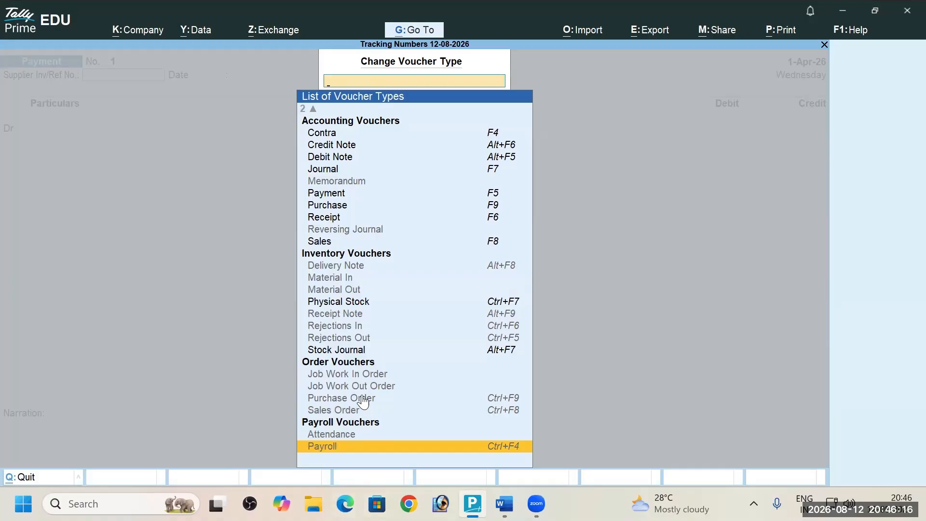
{"action": "left_click", "coordinate": [363, 401]}
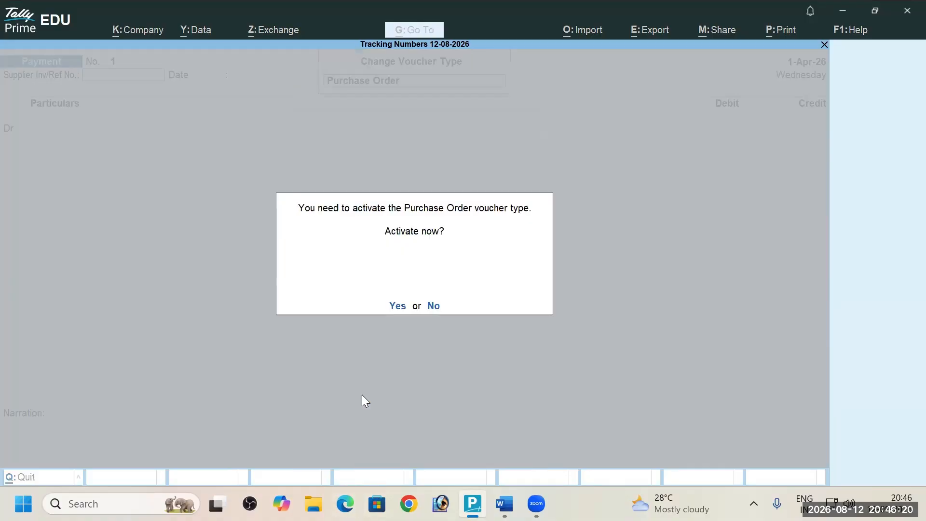
{"action": "key", "text": "y"}
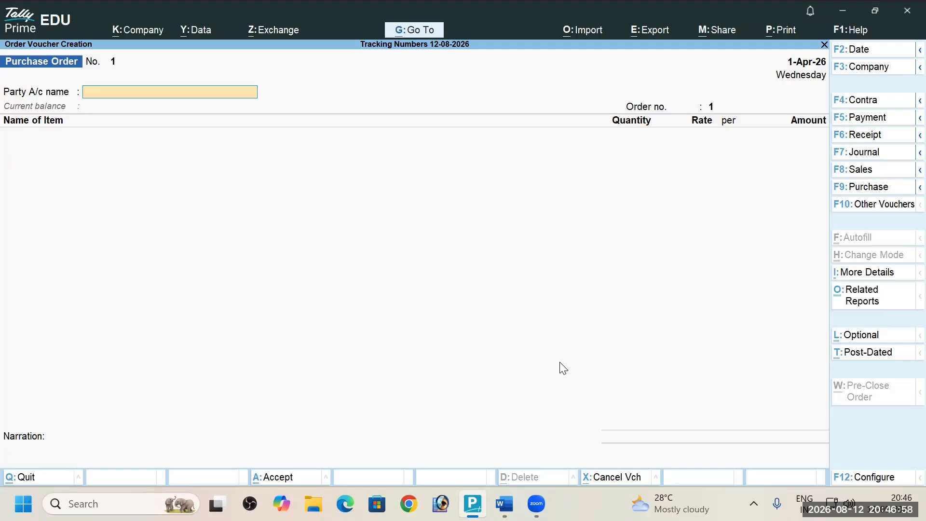
Open the purchase order configuration and enable supplier details, Receipt Note, Order, and Import details, and Receipt details
{"action": "key", "text": "F12"}
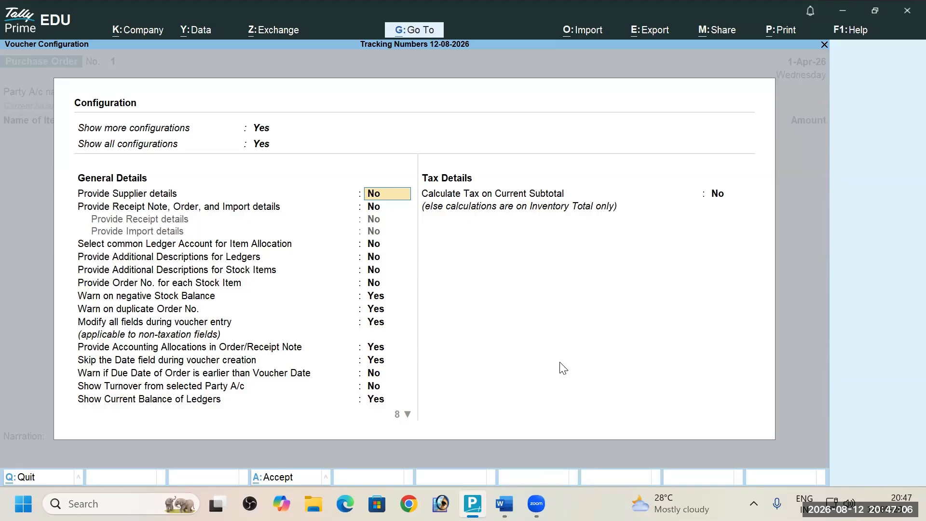
{"action": "type", "text": "y"}
{"action": "key", "text": "Return"}
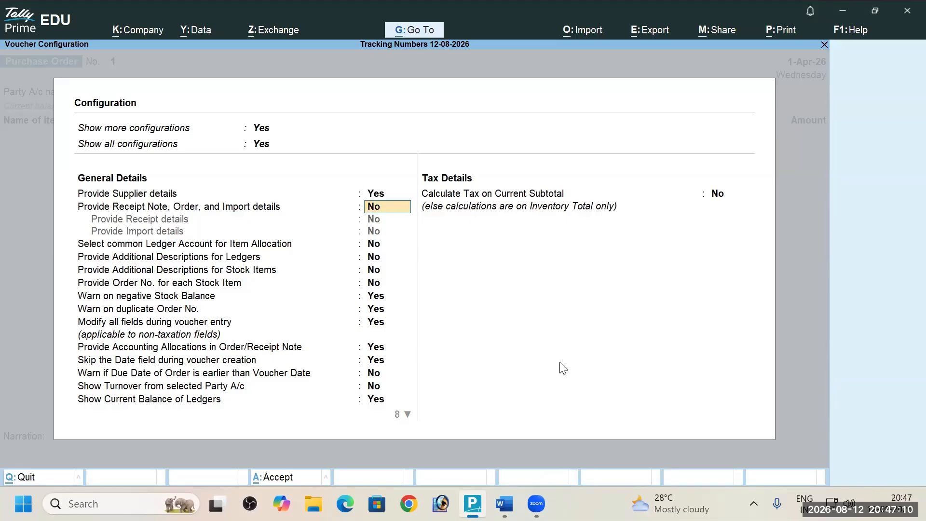
{"action": "type", "text": "y"}
{"action": "key", "text": "Return"}
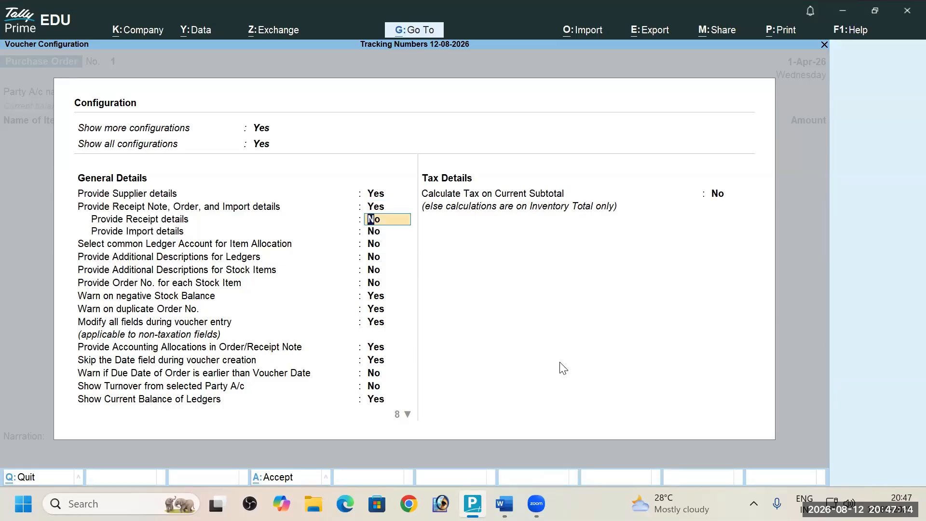
{"action": "type", "text": "y"}
{"action": "key", "text": "Return"}
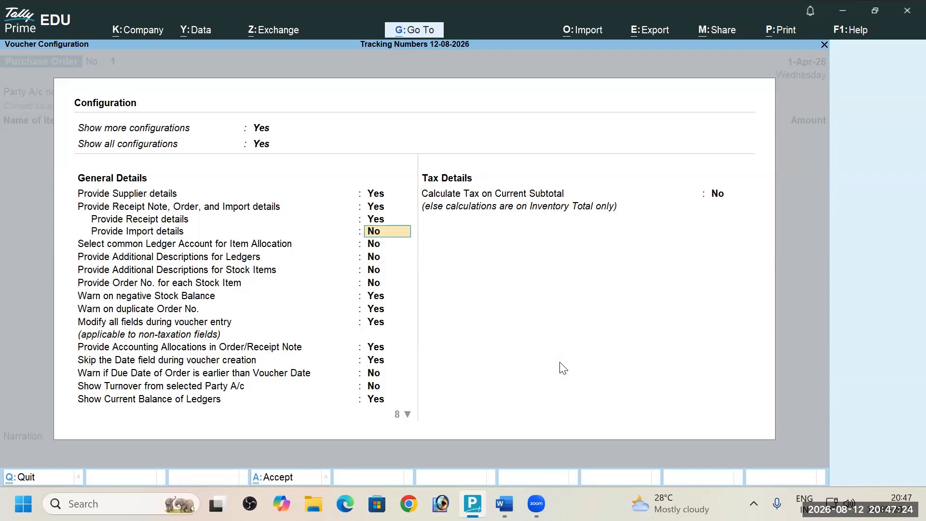
Set the Warn on duplicate Order No. option to No in the voucher configuration
{"action": "key", "text": "Up"}
{"action": "key", "text": "Up"}
{"action": "key", "text": "Up"}
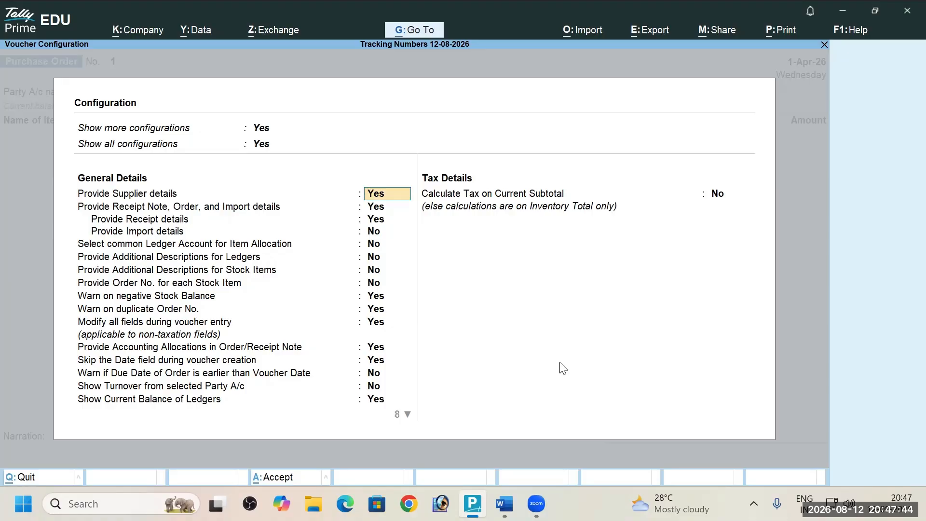
{"action": "key", "text": "Return"}
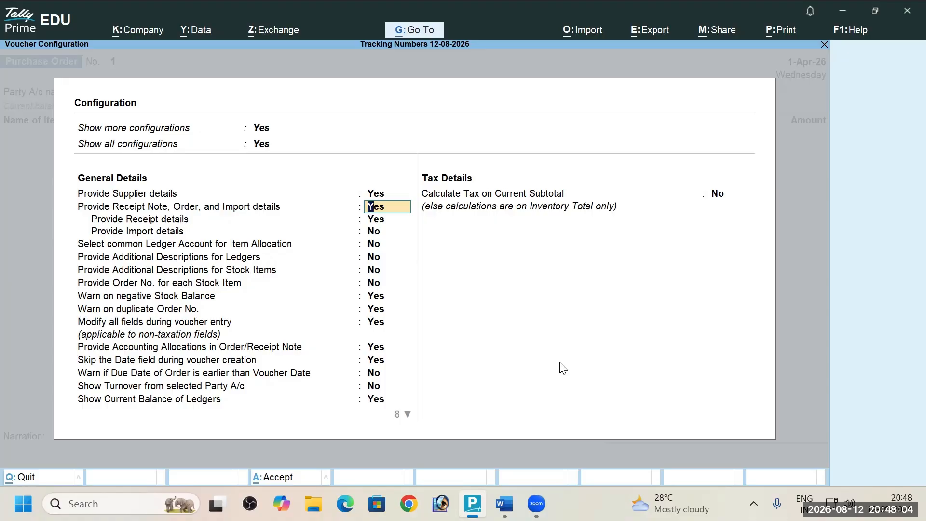
{"action": "key", "text": "Return"}
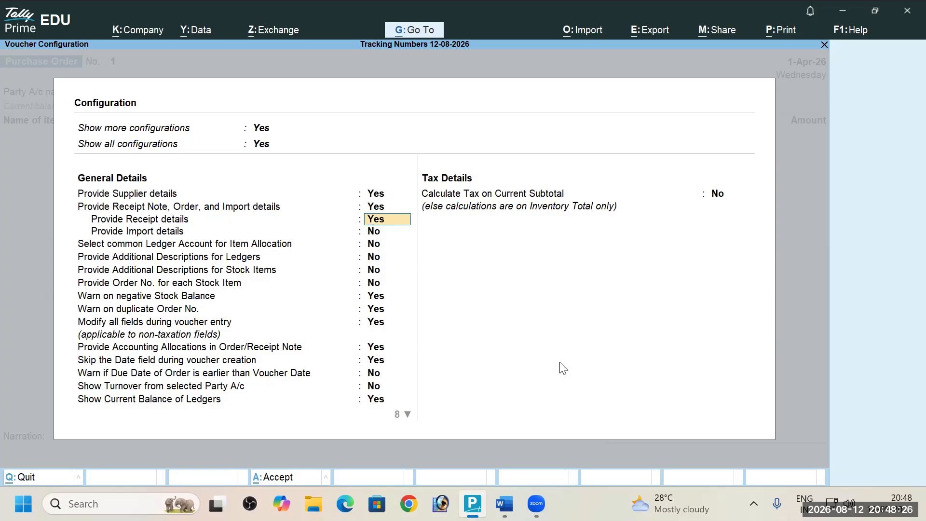
{"action": "key", "text": "Down"}
{"action": "key", "text": "Down"}
{"action": "key", "text": "Down"}
{"action": "key", "text": "Down"}
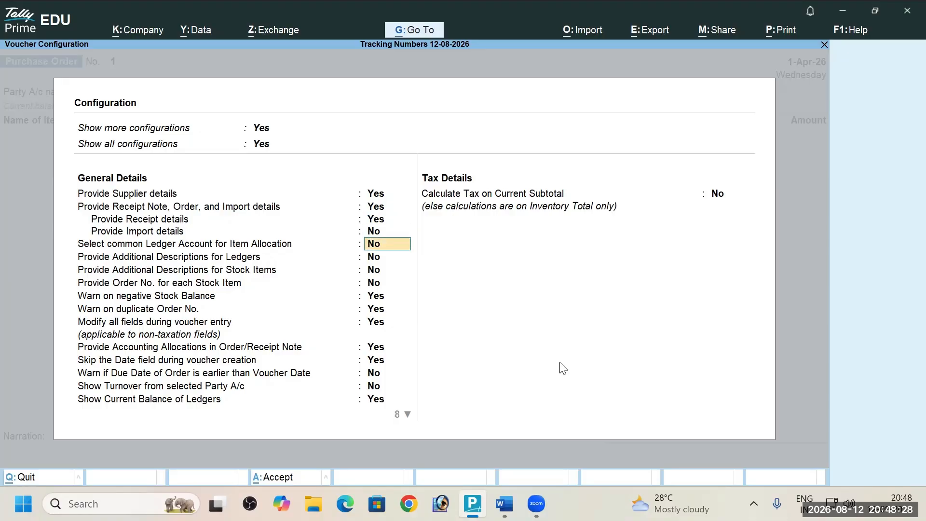
{"action": "key", "text": "Down"}
{"action": "key", "text": "Down"}
{"action": "key", "text": "Down"}
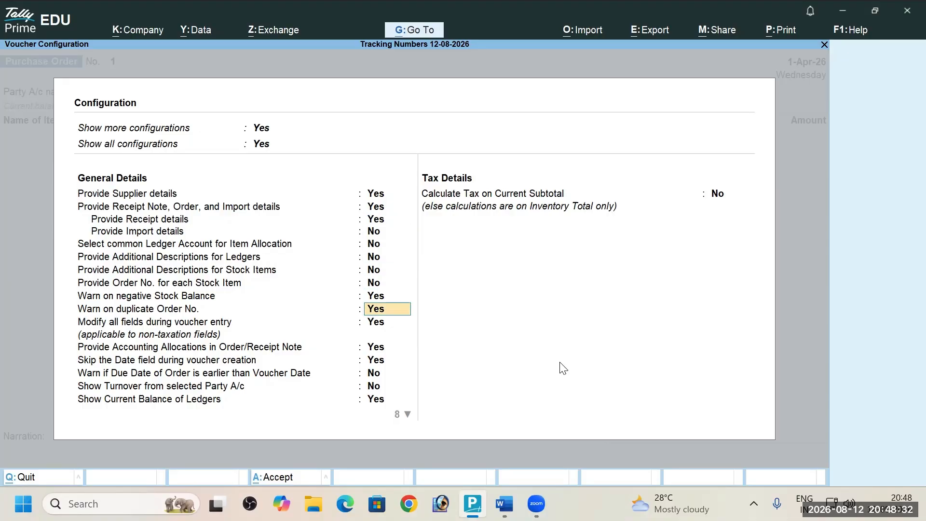
{"action": "type", "text": "n"}
{"action": "key", "text": "Return"}
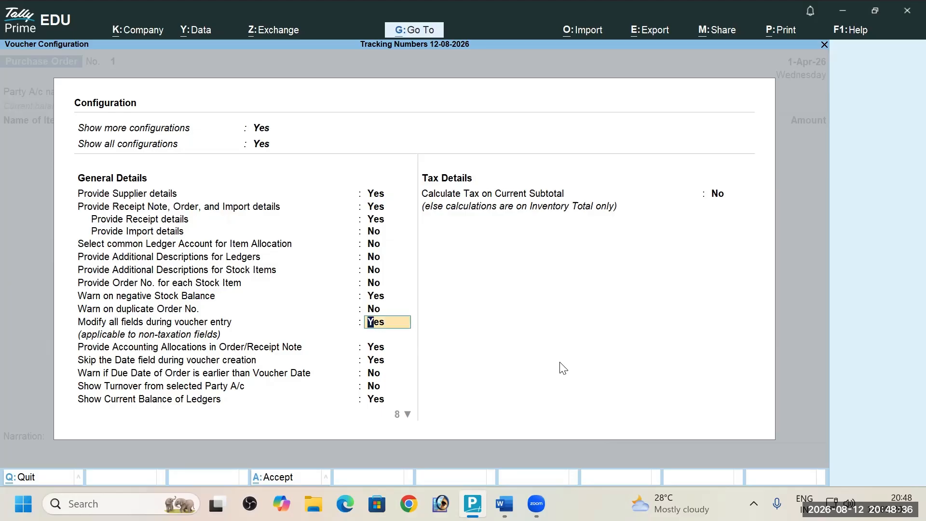
Look through the configuration list from Importer's Details back up to Provide Supplier details
{"action": "key", "text": "Up"}
{"action": "key", "text": "Up"}
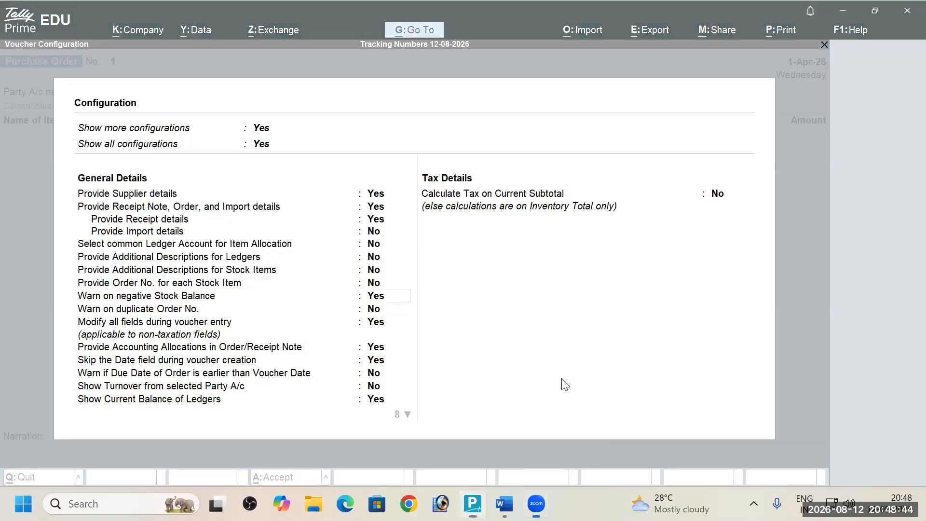
{"action": "left_click", "coordinate": [527, 357]}
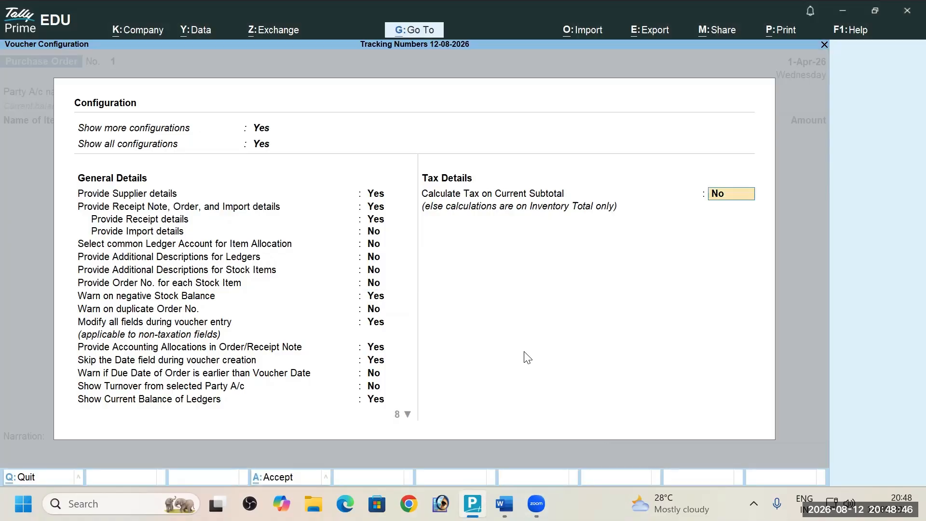
{"action": "key", "text": "Up"}
{"action": "key", "text": "Up"}
{"action": "key", "text": "Up"}
{"action": "key", "text": "Up"}
{"action": "key", "text": "Up"}
{"action": "key", "text": "Up"}
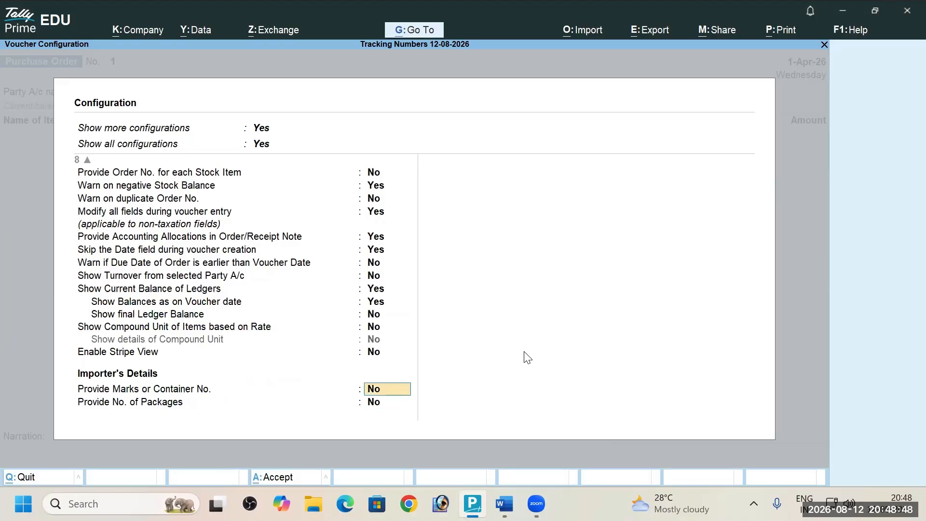
{"action": "key", "text": "Up"}
{"action": "key", "text": "Up"}
{"action": "key", "text": "Up"}
{"action": "key", "text": "Up"}
{"action": "key", "text": "Up"}
{"action": "key", "text": "Up"}
{"action": "key", "text": "Up"}
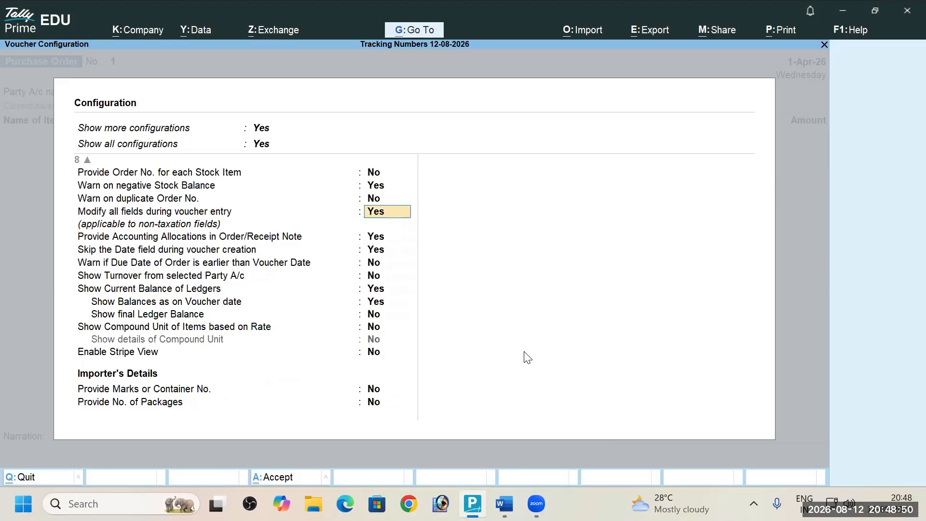
{"action": "key", "text": "Up"}
{"action": "key", "text": "Up"}
{"action": "key", "text": "Up"}
{"action": "key", "text": "Up"}
{"action": "key", "text": "Up"}
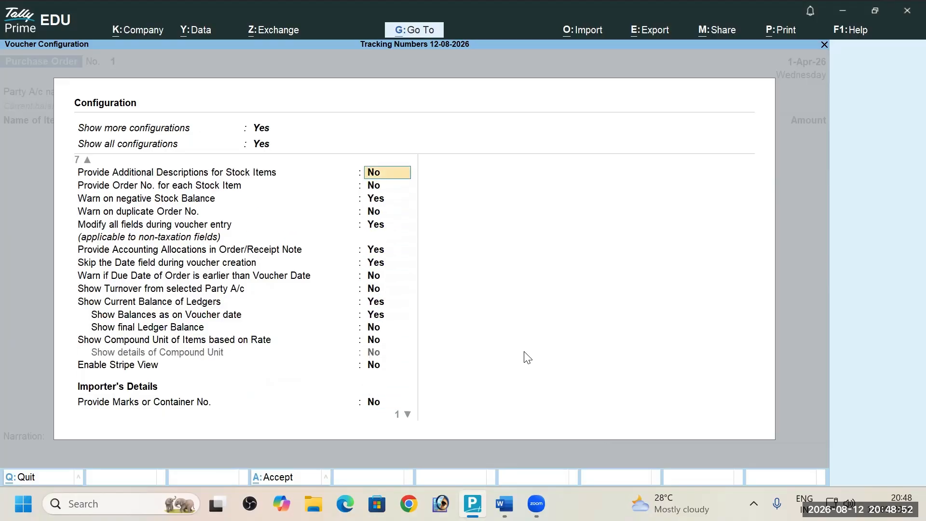
{"action": "key", "text": "Up"}
{"action": "key", "text": "Up"}
{"action": "key", "text": "Up"}
{"action": "key", "text": "Up"}
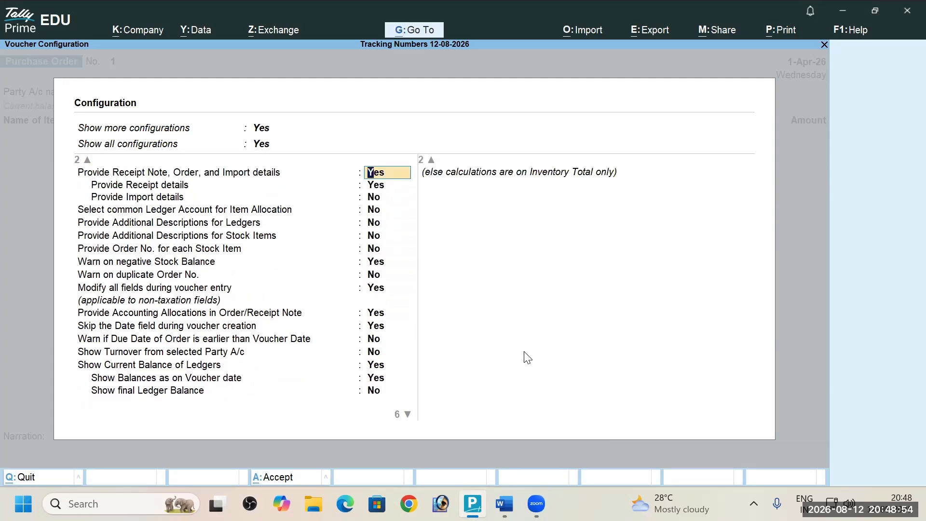
{"action": "key", "text": "Up"}
{"action": "key", "text": "Down"}
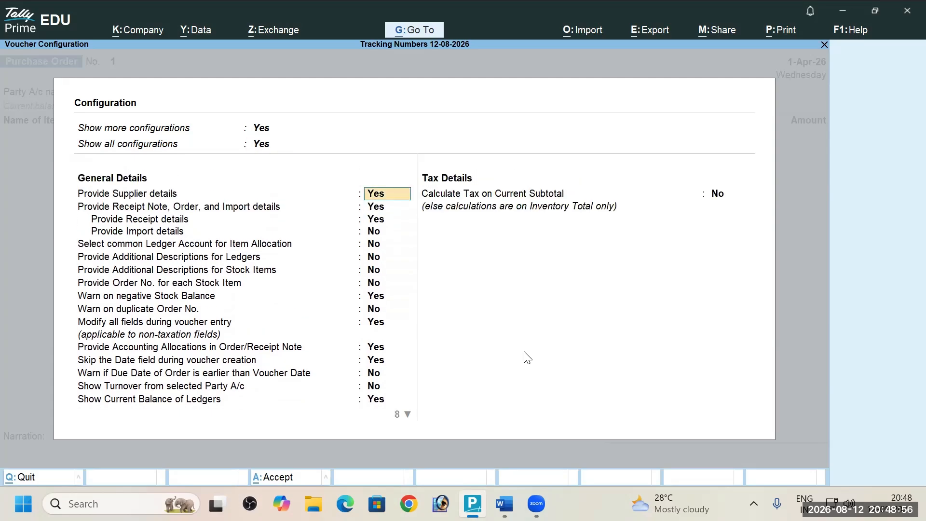
Set Provide Receipt details to No under the Receipt Note, Order, and Import details option
{"action": "key", "text": "Down"}
{"action": "key", "text": "Down"}
{"action": "key", "text": "n"}
{"action": "key", "text": "Down"}
{"action": "key", "text": "Down"}
{"action": "key", "text": "Down"}
{"action": "key", "text": "Down"}
{"action": "key", "text": "Down"}
{"action": "key", "text": "Down"}
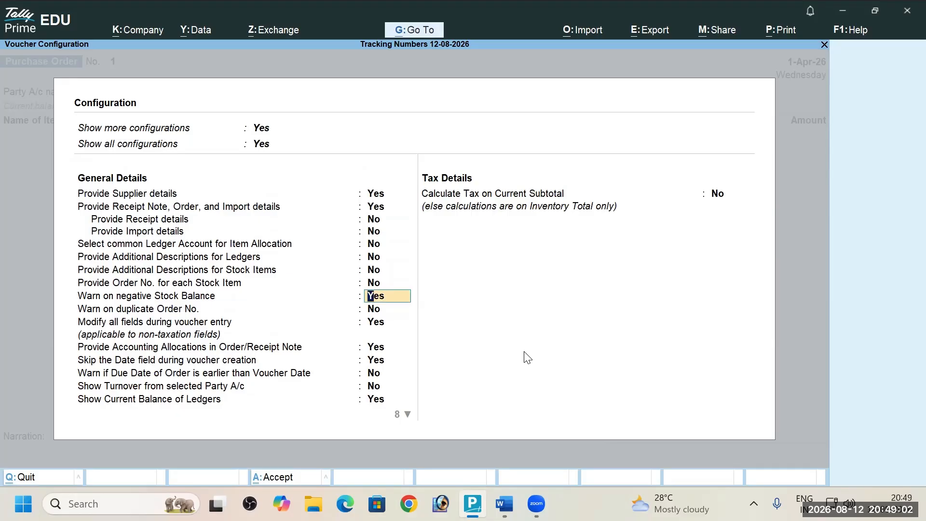
Review the configuration options from Modify all fields during voucher entry down to Enable Stripe View
{"action": "key", "text": "Down"}
{"action": "key", "text": "Down"}
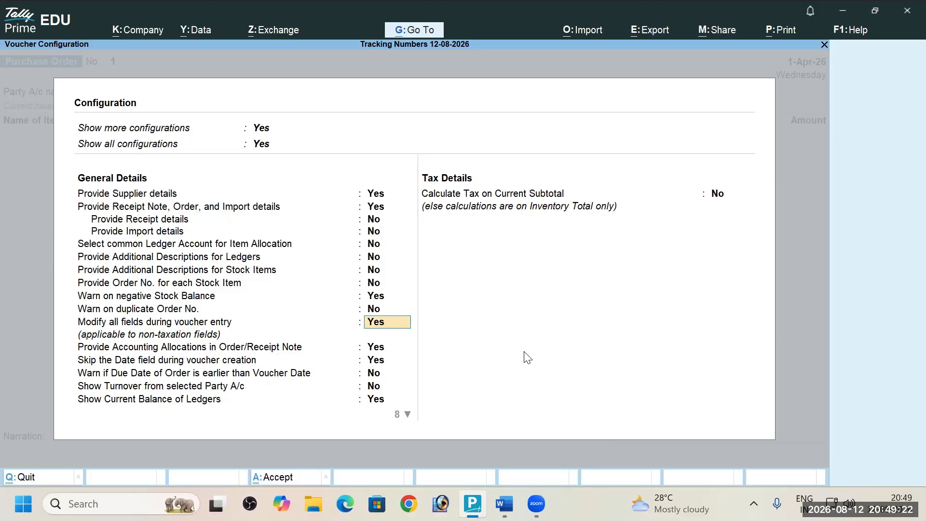
{"action": "key", "text": "Return"}
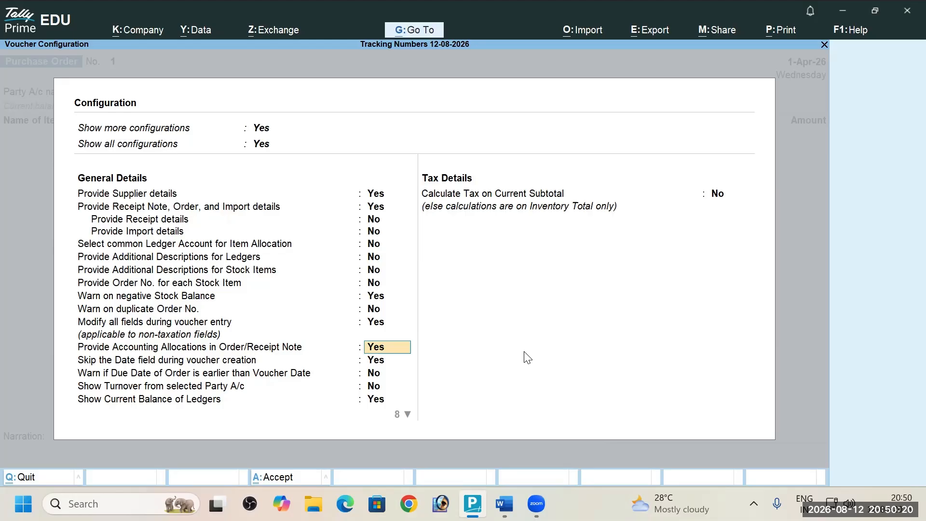
{"action": "key", "text": "Return"}
{"action": "key", "text": "Return"}
{"action": "key", "text": "Return"}
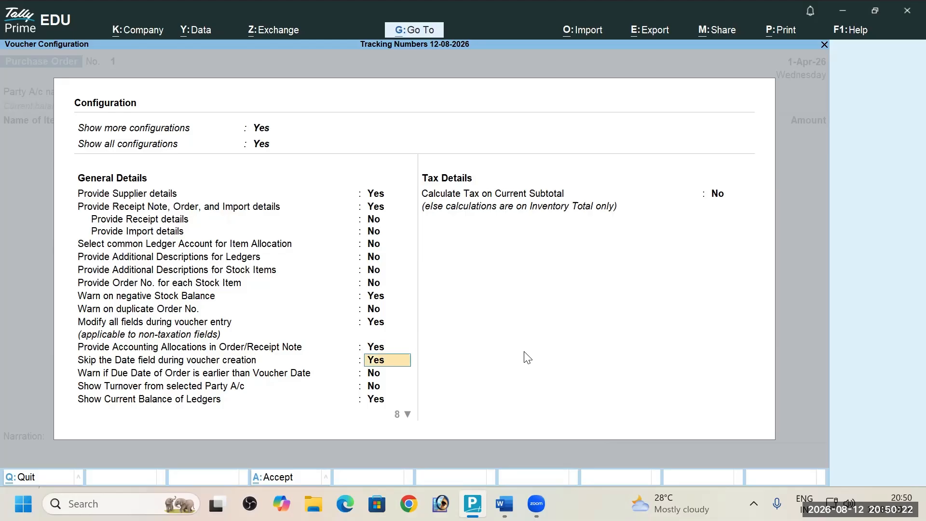
{"action": "key", "text": "Return"}
{"action": "key", "text": "Return"}
{"action": "key", "text": "Return"}
{"action": "key", "text": "Return"}
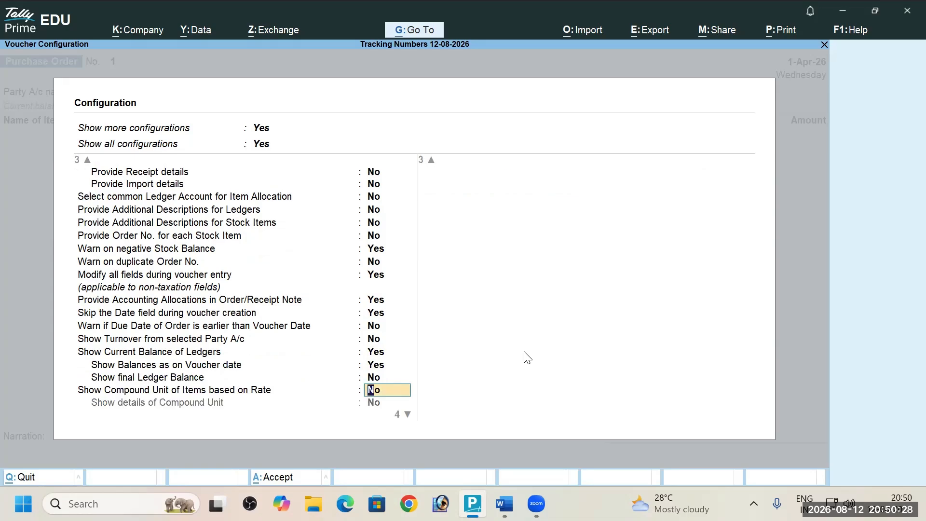
{"action": "key", "text": "Return"}
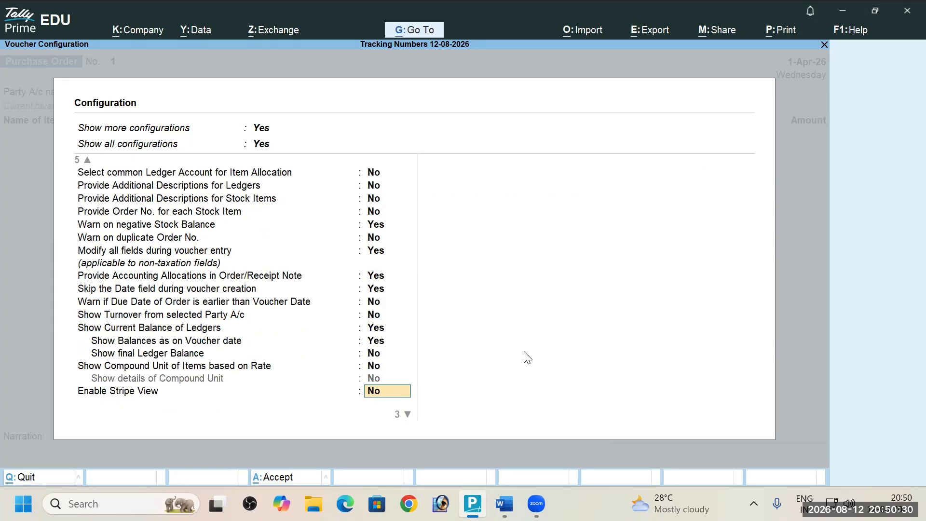
Set Provide Receipt details back to Yes in the General Details section
{"action": "key", "text": "Up"}
{"action": "key", "text": "Up"}
{"action": "key", "text": "Up"}
{"action": "key", "text": "Up"}
{"action": "key", "text": "Up"}
{"action": "key", "text": "Up"}
{"action": "key", "text": "Up"}
{"action": "key", "text": "Up"}
{"action": "key", "text": "Up"}
{"action": "key", "text": "Up"}
{"action": "key", "text": "Up"}
{"action": "key", "text": "Up"}
{"action": "key", "text": "Up"}
{"action": "key", "text": "Up"}
{"action": "key", "text": "Up"}
{"action": "key", "text": "Up"}
{"action": "key", "text": "Up"}
{"action": "key", "text": "Up"}
{"action": "key", "text": "Up"}
{"action": "key", "text": "Up"}
{"action": "key", "text": "Up"}
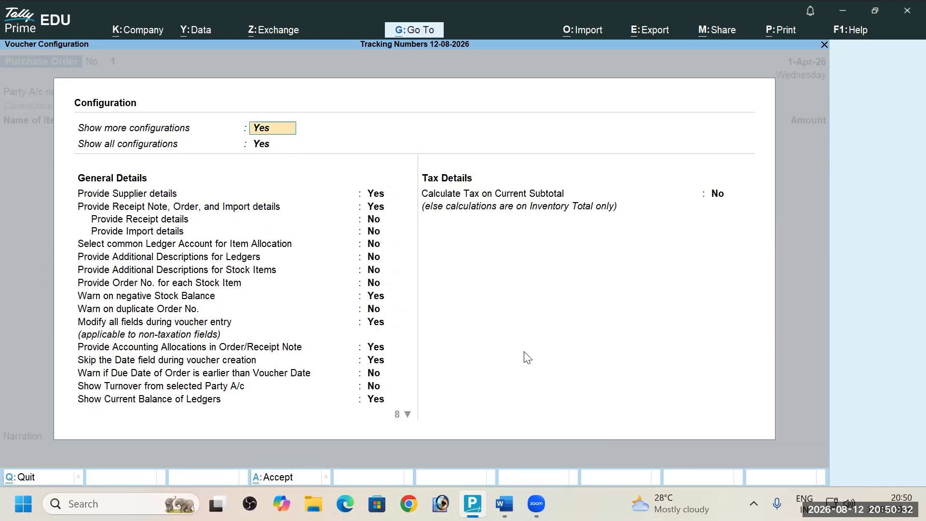
{"action": "key", "text": "Return"}
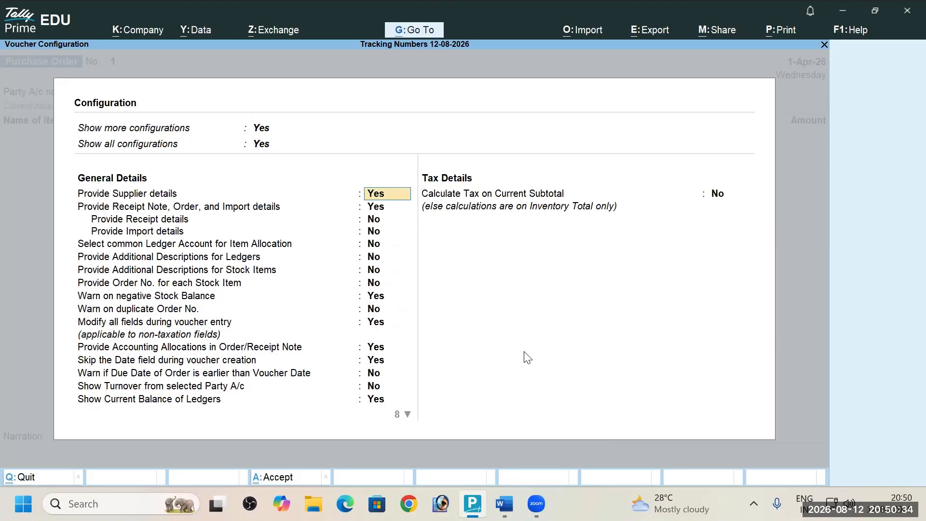
{"action": "key", "text": "Down"}
{"action": "key", "text": "Down"}
{"action": "key", "text": "Up"}
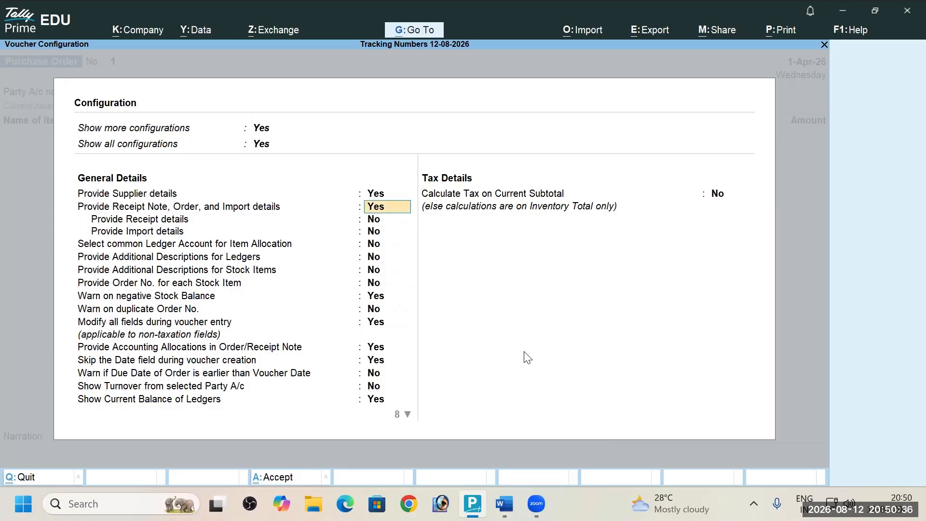
{"action": "key", "text": "Down"}
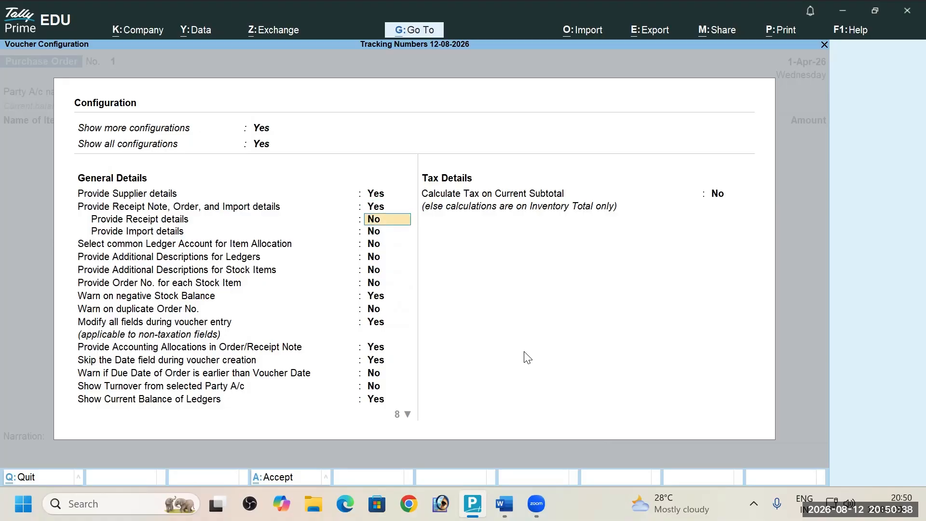
{"action": "type", "text": "y"}
{"action": "key", "text": "Return"}
Go over the options from Provide Import details down to Provide Accounting Allocations in Order/Receipt Note
{"action": "key", "text": "Return"}
{"action": "key", "text": "Return"}
{"action": "key", "text": "Return"}
{"action": "key", "text": "Return"}
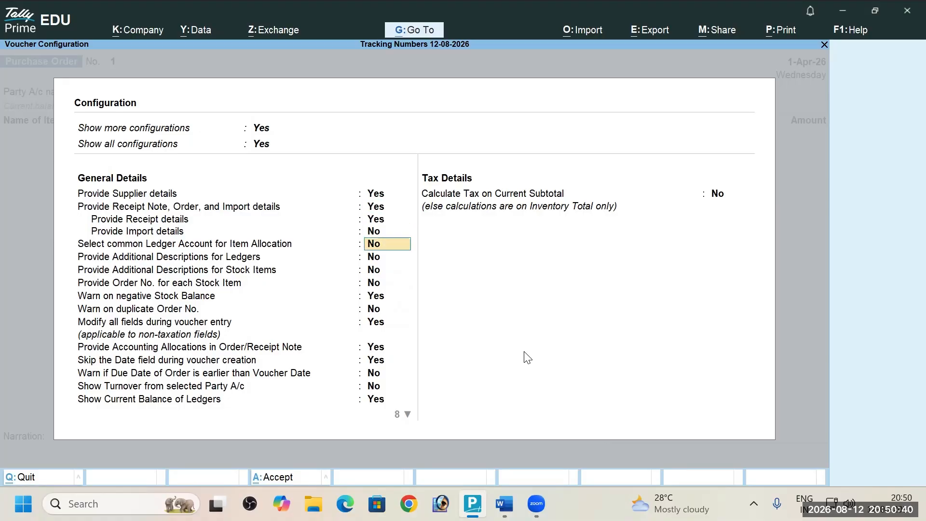
{"action": "key", "text": "Return"}
{"action": "key", "text": "Return"}
{"action": "key", "text": "Return"}
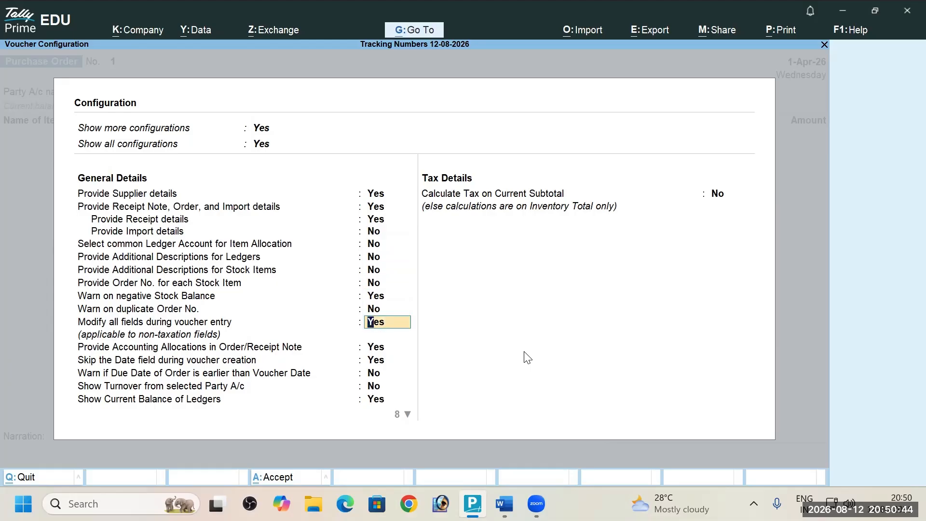
{"action": "key", "text": "Return"}
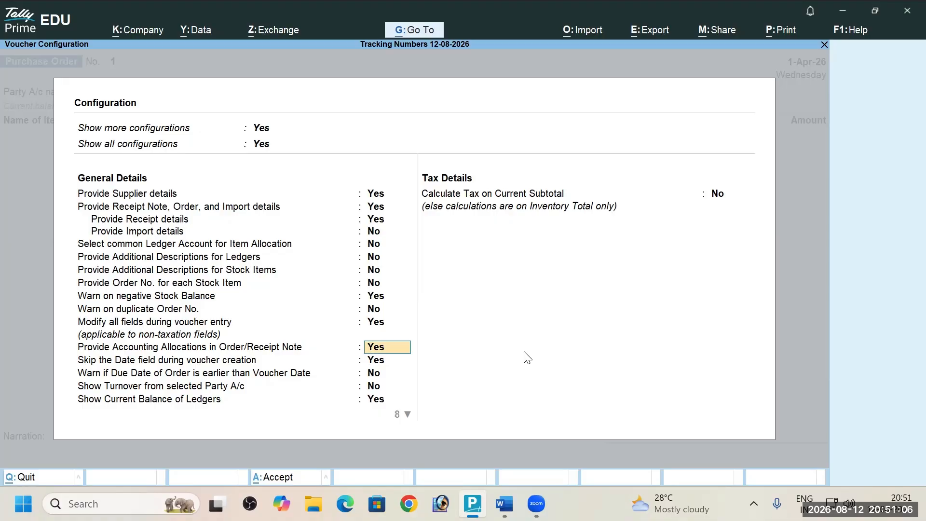
Switch Provide Receipt details to No and then back to Yes
{"action": "key", "text": "Up"}
{"action": "key", "text": "Up"}
{"action": "key", "text": "Up"}
{"action": "key", "text": "Up"}
{"action": "key", "text": "Up"}
{"action": "key", "text": "Up"}
{"action": "key", "text": "Up"}
{"action": "key", "text": "Up"}
{"action": "key", "text": "Up"}
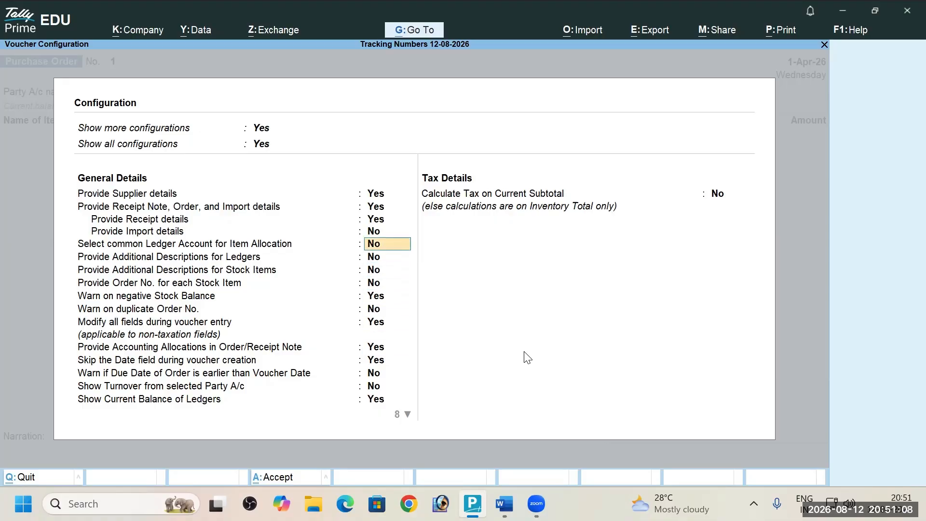
{"action": "key", "text": "Up"}
{"action": "key", "text": "Up"}
{"action": "key", "text": "Down"}
{"action": "key", "text": "Down"}
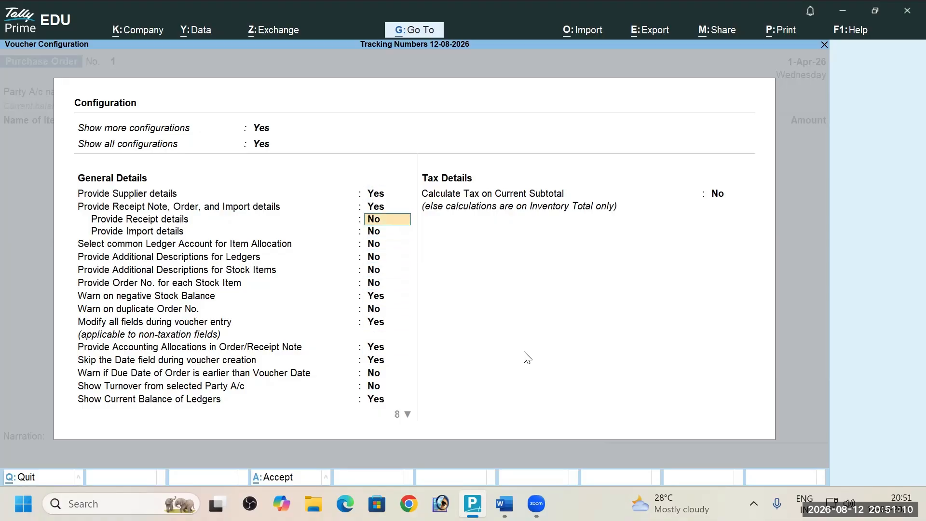
{"action": "key", "text": "n"}
{"action": "key", "text": "Up"}
{"action": "key", "text": "y"}
Go through the remaining voucher configuration options down to Calculate Tax on Current Subtotal and save the configuration
{"action": "key", "text": "Down"}
{"action": "key", "text": "Down"}
{"action": "key", "text": "Down"}
{"action": "key", "text": "Down"}
{"action": "key", "text": "Down"}
{"action": "key", "text": "Down"}
{"action": "key", "text": "Down"}
{"action": "key", "text": "Down"}
{"action": "key", "text": "Down"}
{"action": "key", "text": "Down"}
{"action": "key", "text": "Down"}
{"action": "key", "text": "Down"}
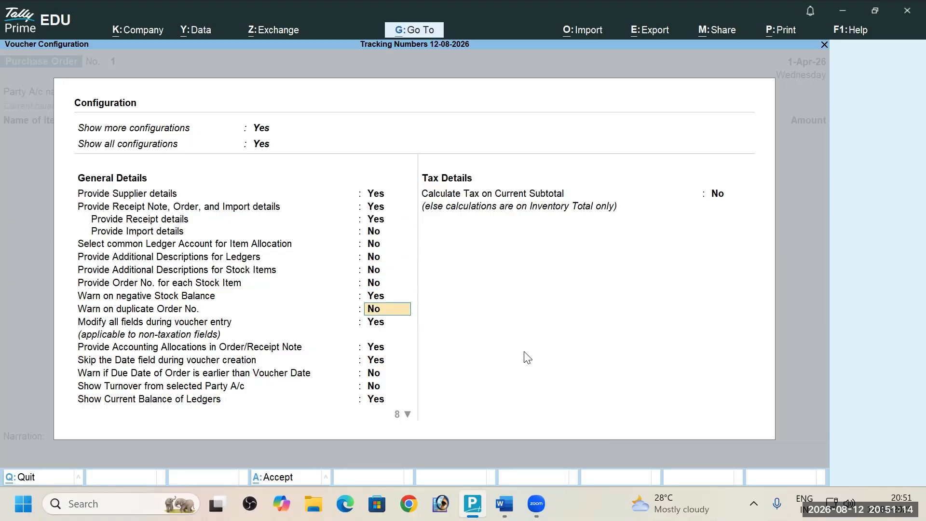
{"action": "key", "text": "Down"}
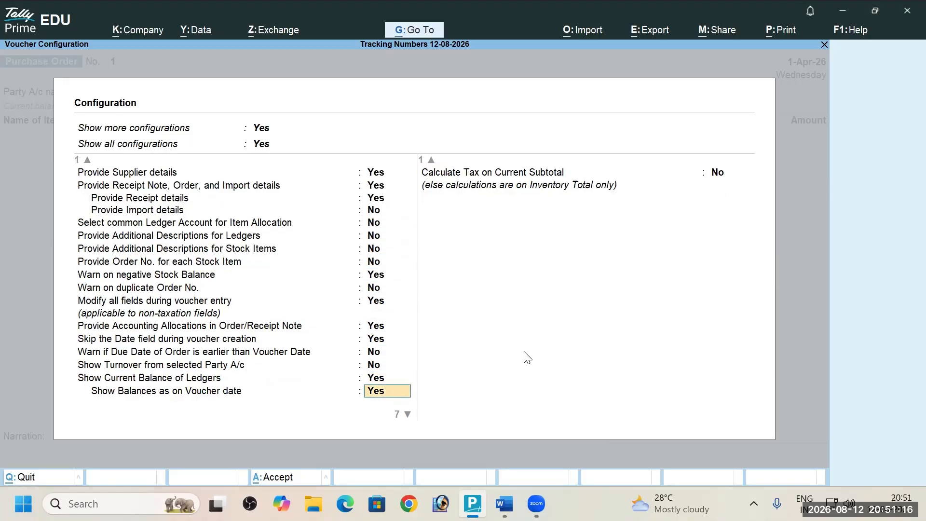
{"action": "key", "text": "Down"}
{"action": "key", "text": "Down"}
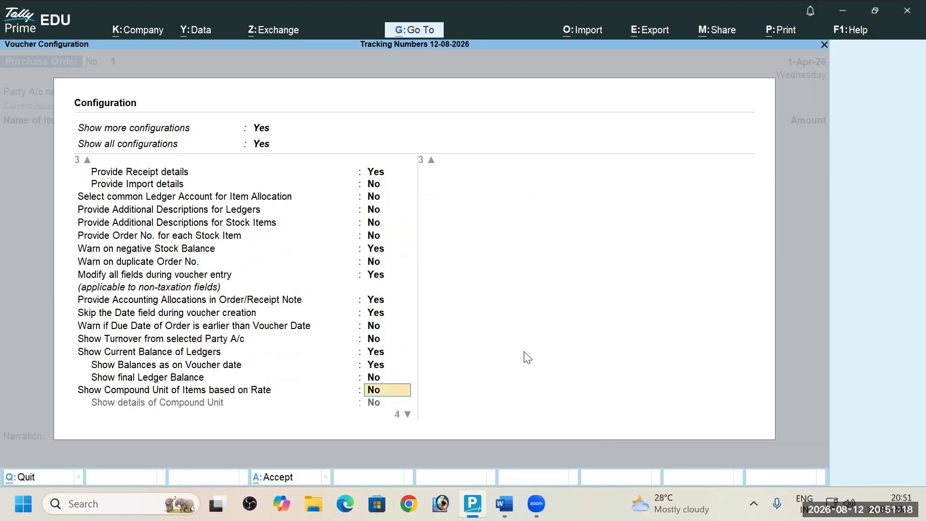
{"action": "key", "text": "Down"}
{"action": "key", "text": "Down"}
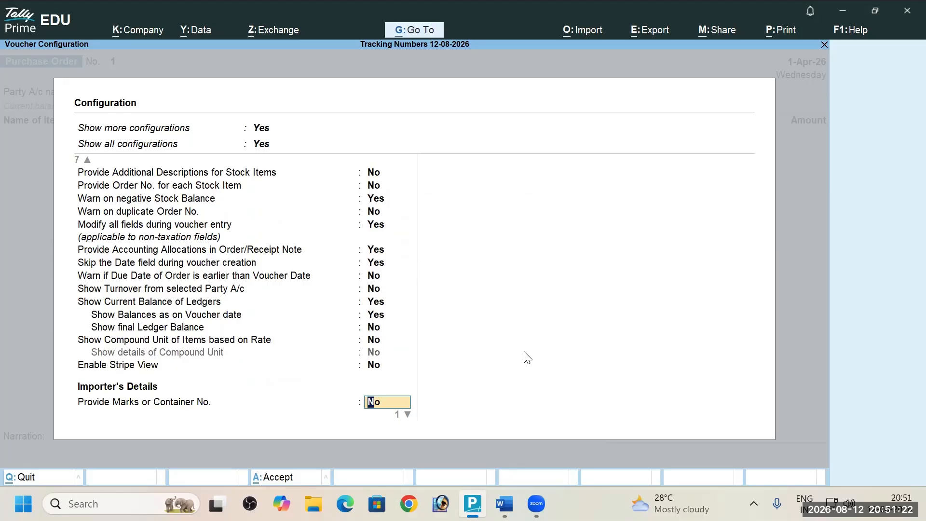
{"action": "key", "text": "Down"}
{"action": "key", "text": "Down"}
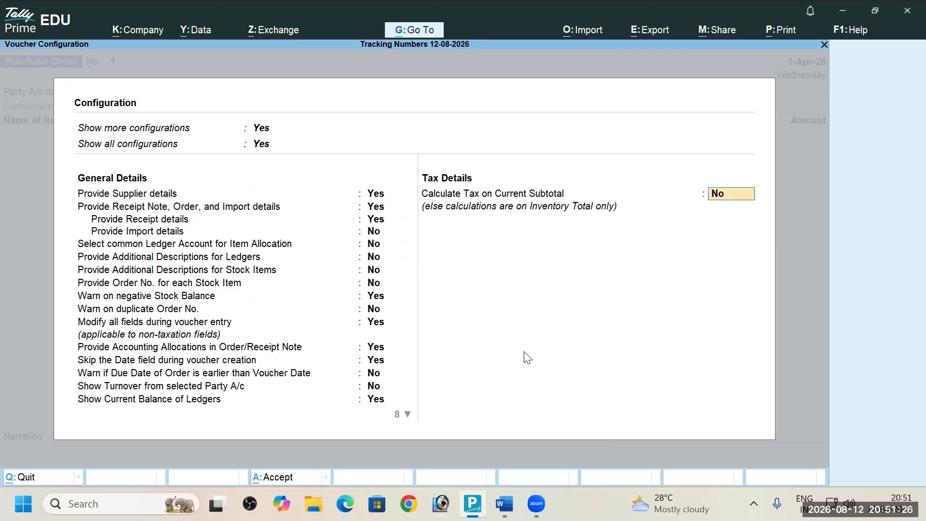
{"action": "key", "text": "Return"}
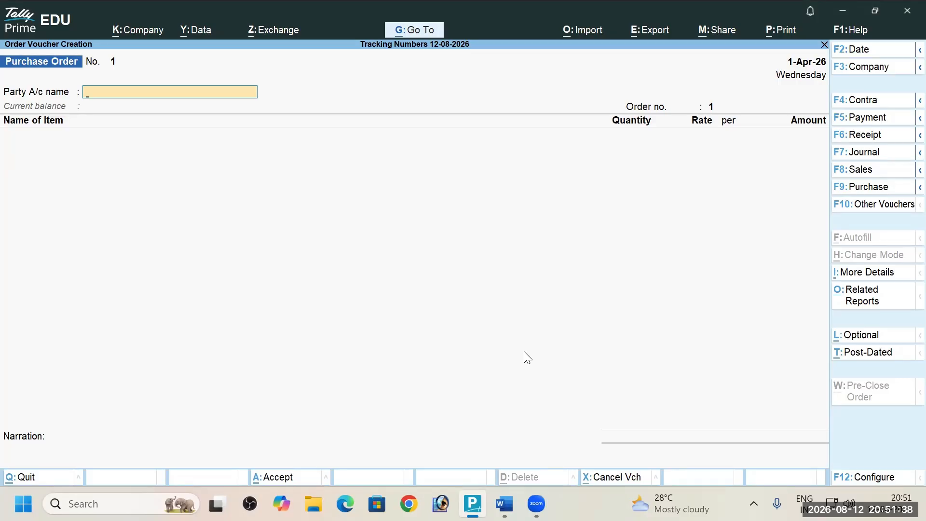
Consult the Purchase Order table in the Word document and set the voucher date to 1-4 in TallyPrime
{"action": "key", "text": "alt+Tab"}
{"action": "key", "text": "alt+Tab"}
{"action": "key", "text": "Tab"}
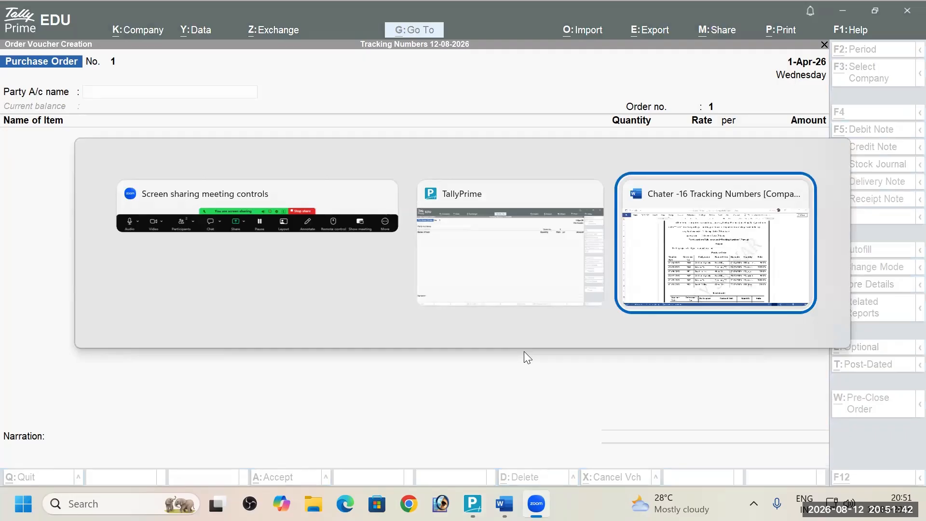
{"action": "key", "text": "alt+Tab"}
{"action": "key", "text": "Tab"}
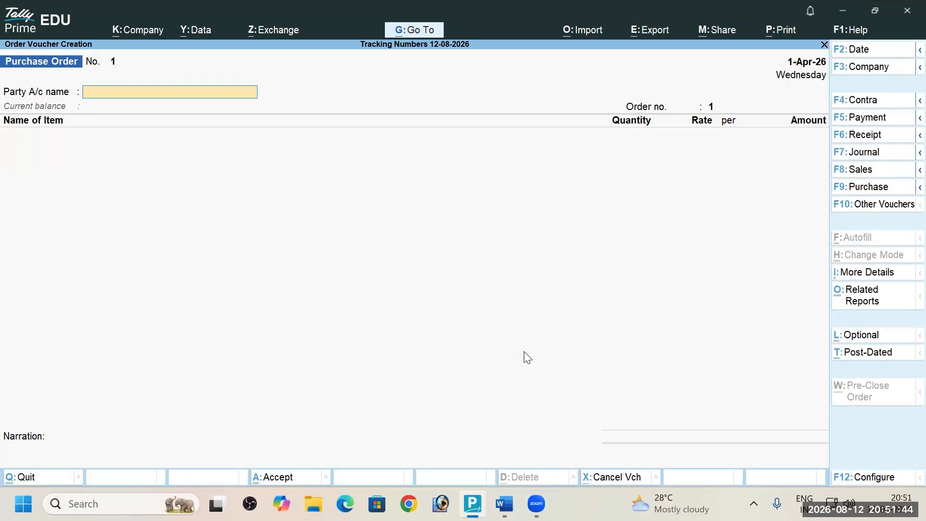
{"action": "key", "text": "alt+Tab"}
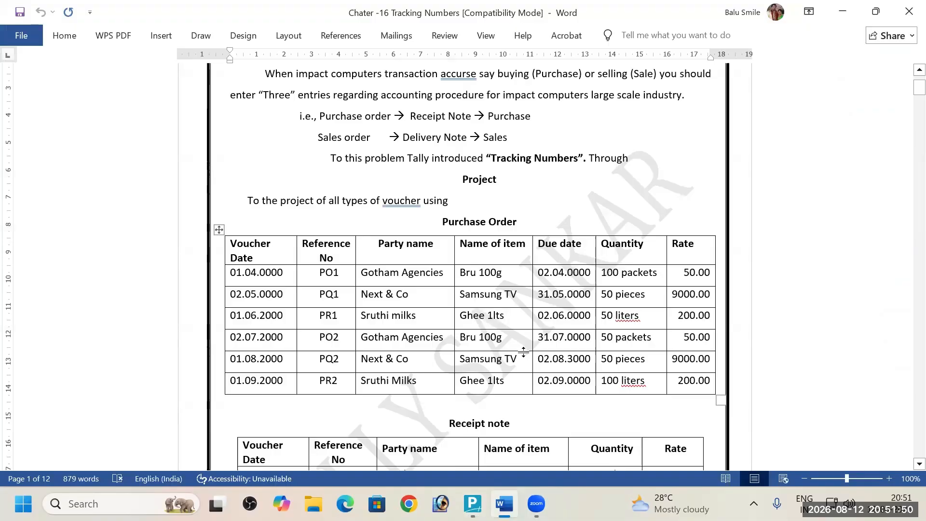
{"action": "key", "text": "alt+Tab"}
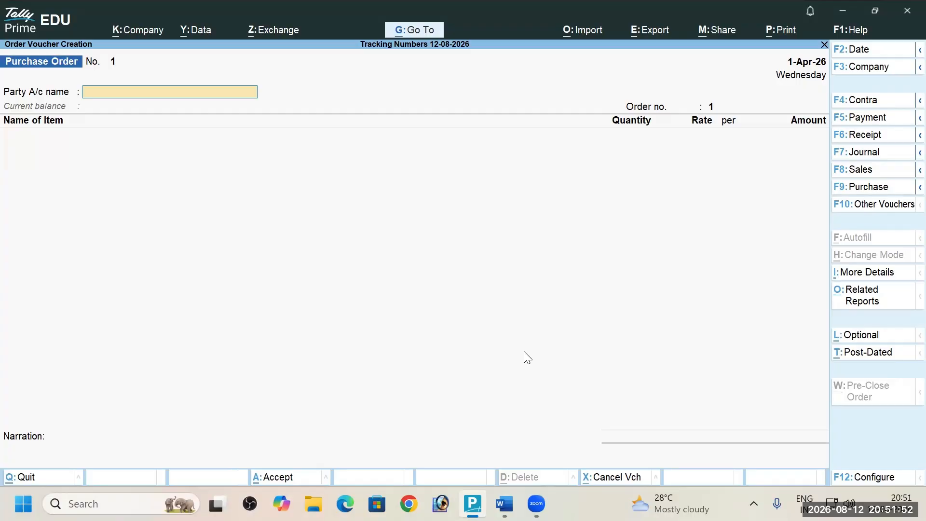
{"action": "key", "text": "F2"}
{"action": "type", "text": "1-4"}
{"action": "key", "text": "Return"}
Check the first order's party in the Word table and start a new ledger named Gaowtham Agencies in TallyPrime
{"action": "key", "text": "alt+Tab"}
{"action": "scroll", "coordinate": [523, 352], "scroll_direction": "up", "scroll_amount": 2}
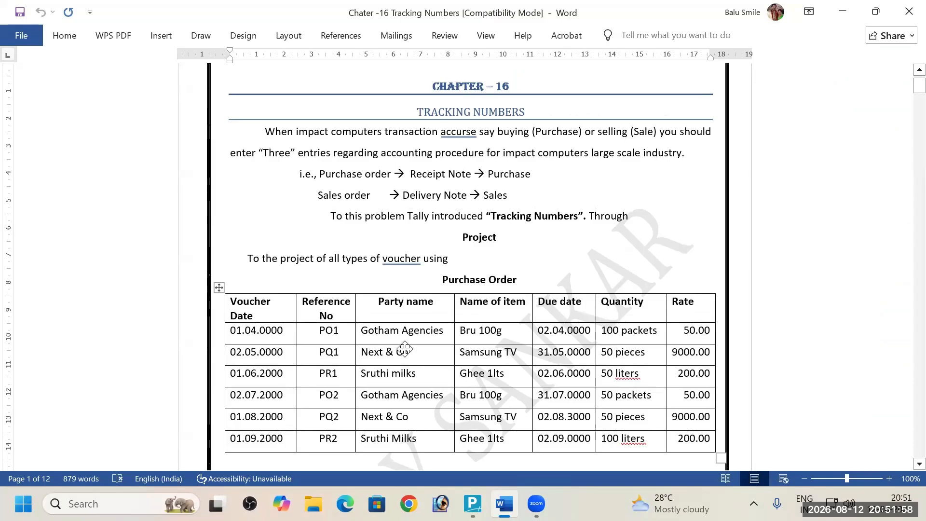
{"action": "key", "text": "alt+Tab"}
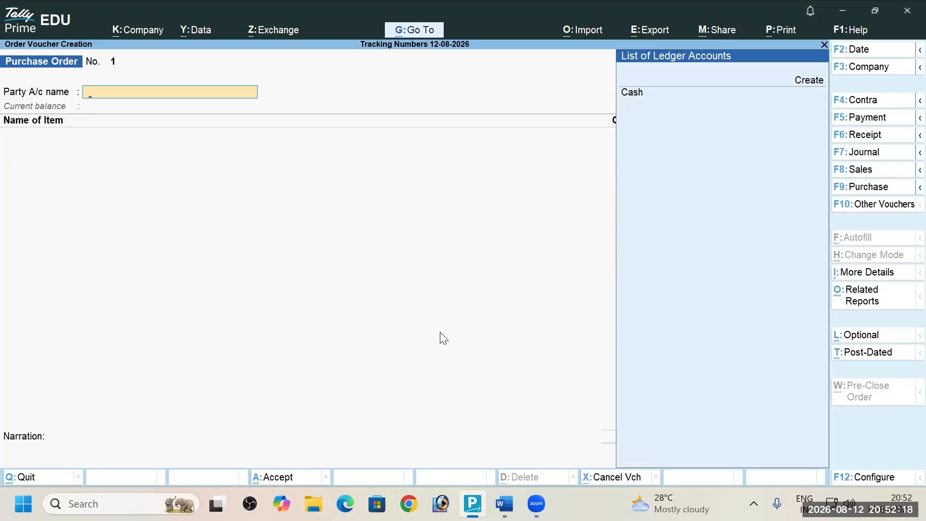
{"action": "key", "text": "alt+c"}
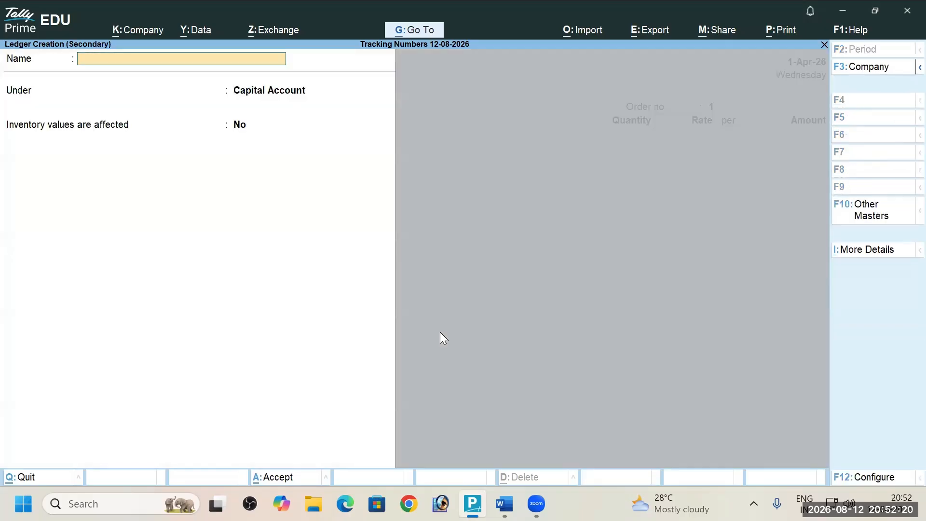
{"action": "type", "text": "Gaowtham Agencies"}
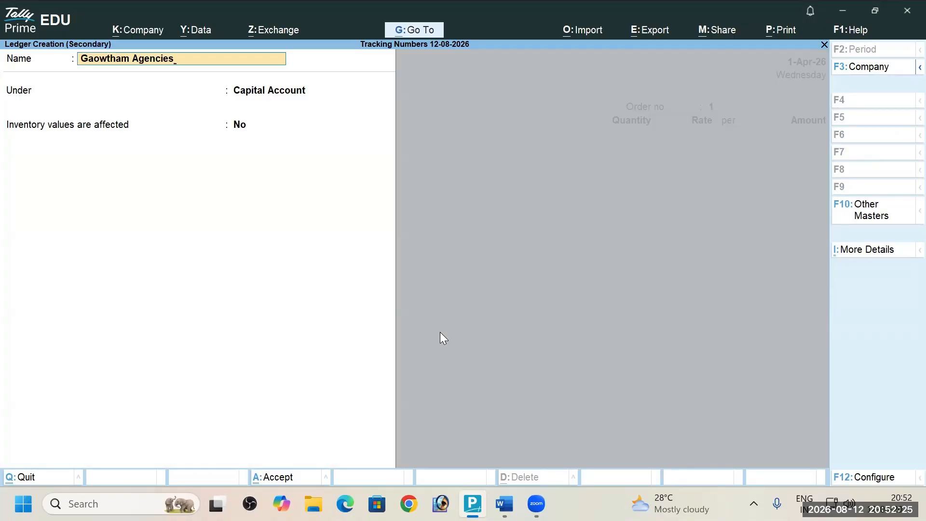
{"action": "key", "text": "Return"}
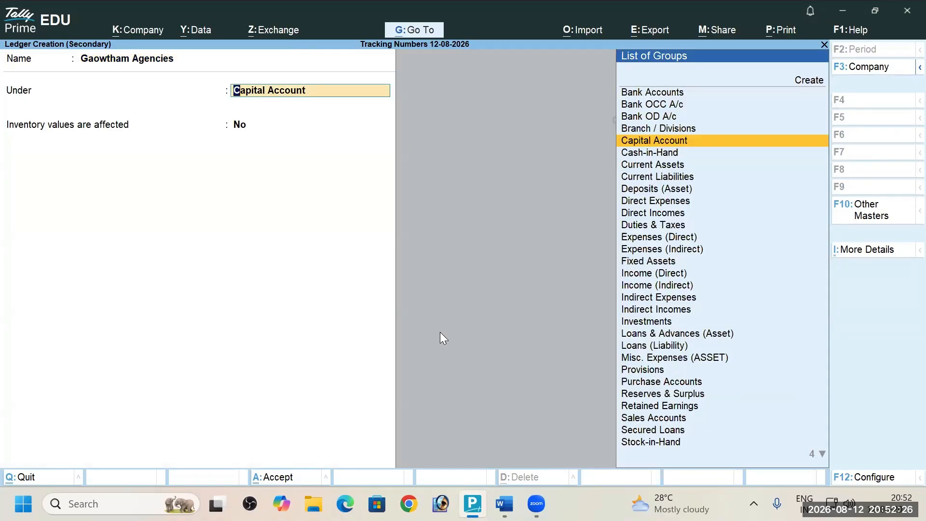
Place the ledger under Sundry Creditors, keep bill-by-bill balances at Yes with no credit period, and save it
{"action": "type", "text": "S"}
{"action": "key", "text": "Down"}
{"action": "key", "text": "Down"}
{"action": "key", "text": "Down"}
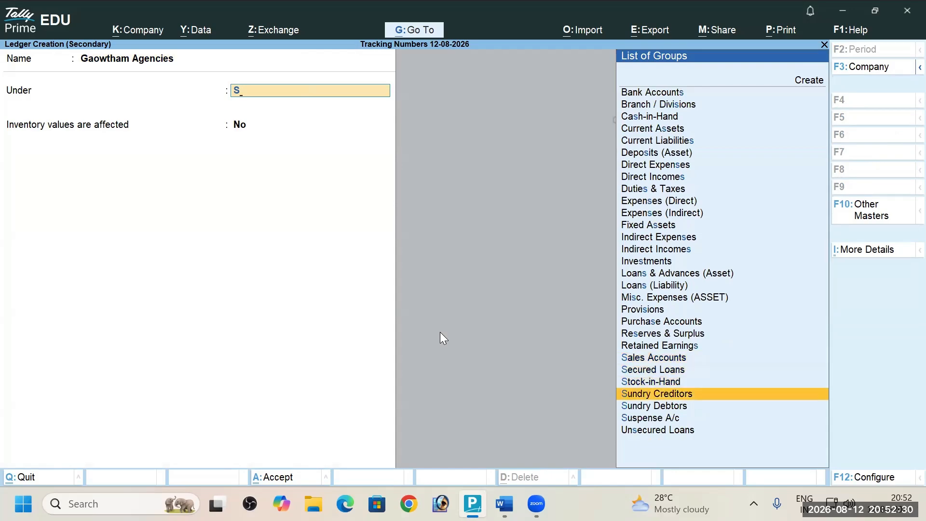
{"action": "key", "text": "Return"}
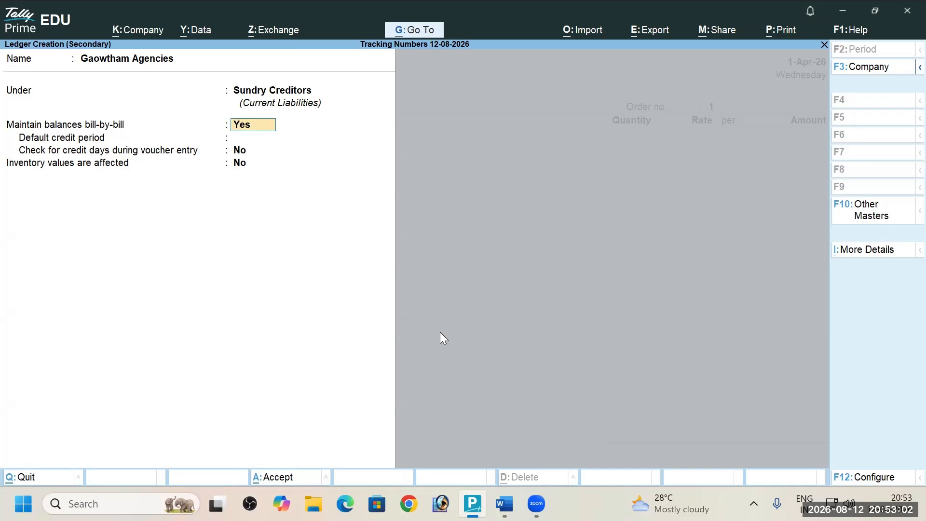
{"action": "key", "text": "Return"}
{"action": "key", "text": "Return"}
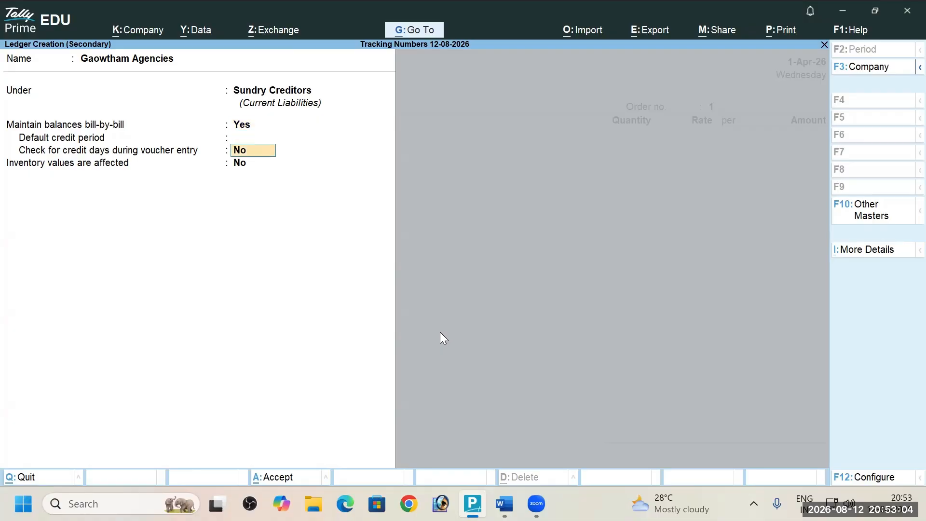
{"action": "key", "text": "Return"}
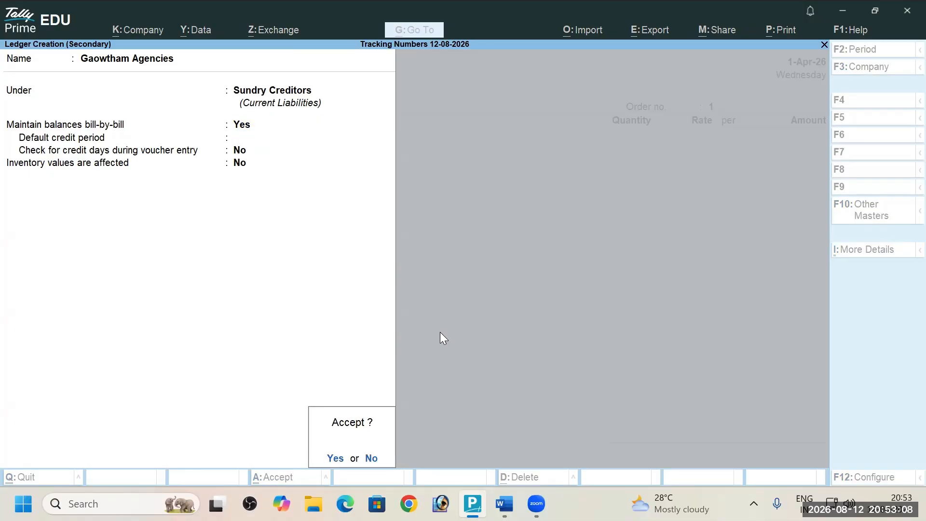
{"action": "key", "text": "Return"}
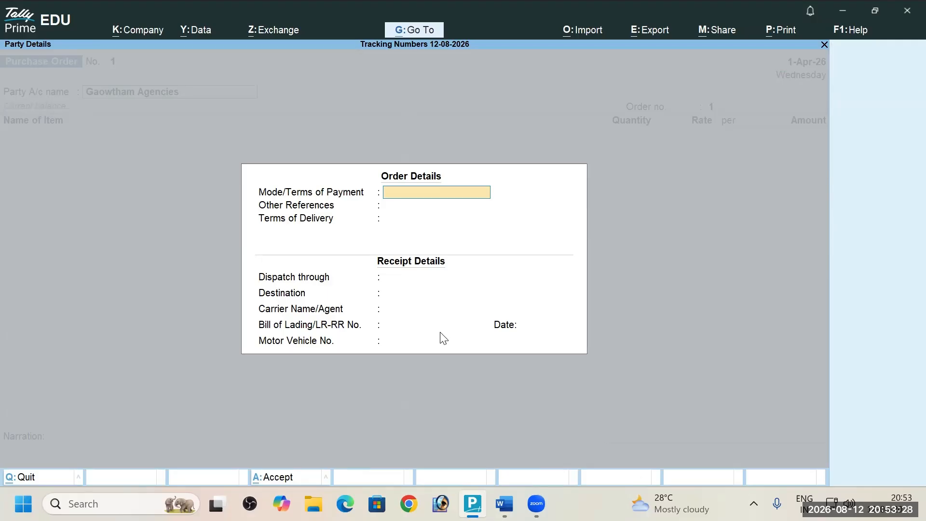
Fill in the order details with payment terms Credit, other references 879 and terms of delivery 1
{"action": "type", "text": "Credit"}
{"action": "key", "text": "Return"}
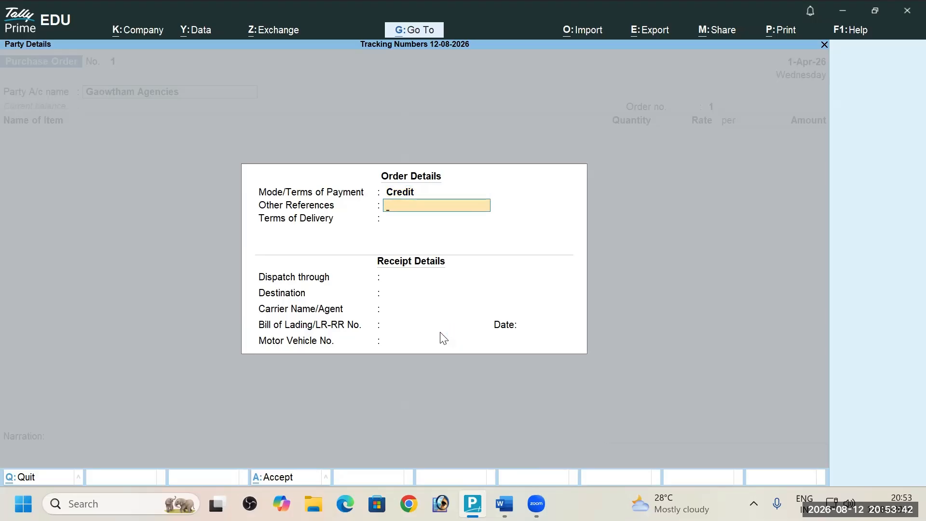
{"action": "type", "text": "879"}
{"action": "key", "text": "Return"}
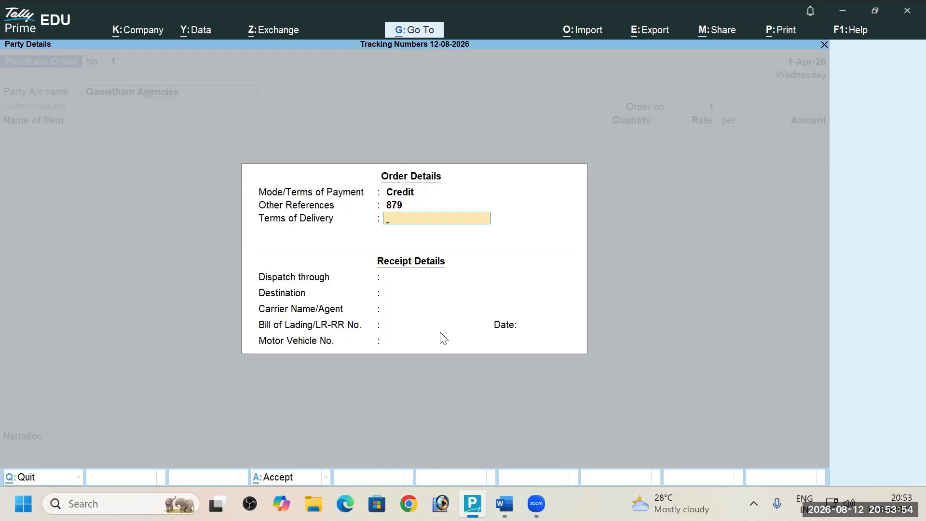
{"action": "type", "text": "1"}
{"action": "key", "text": "Return"}
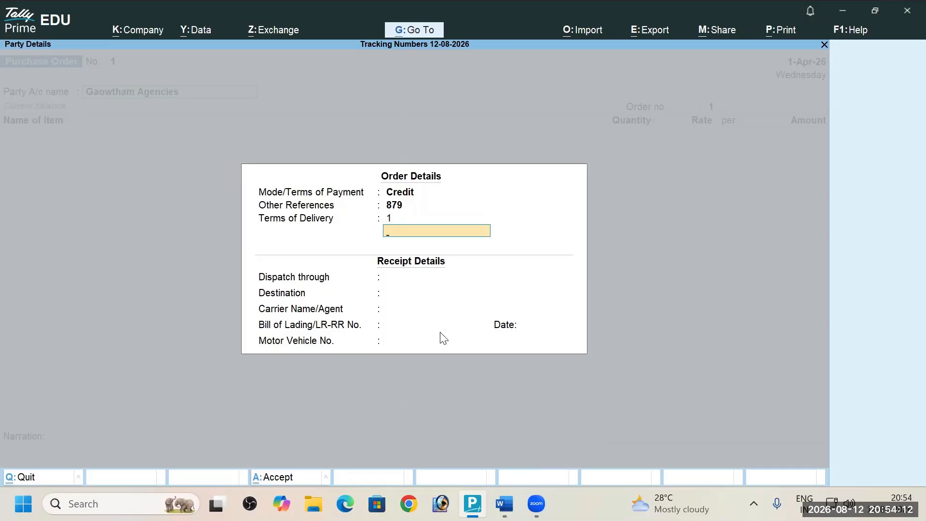
{"action": "key", "text": "Return"}
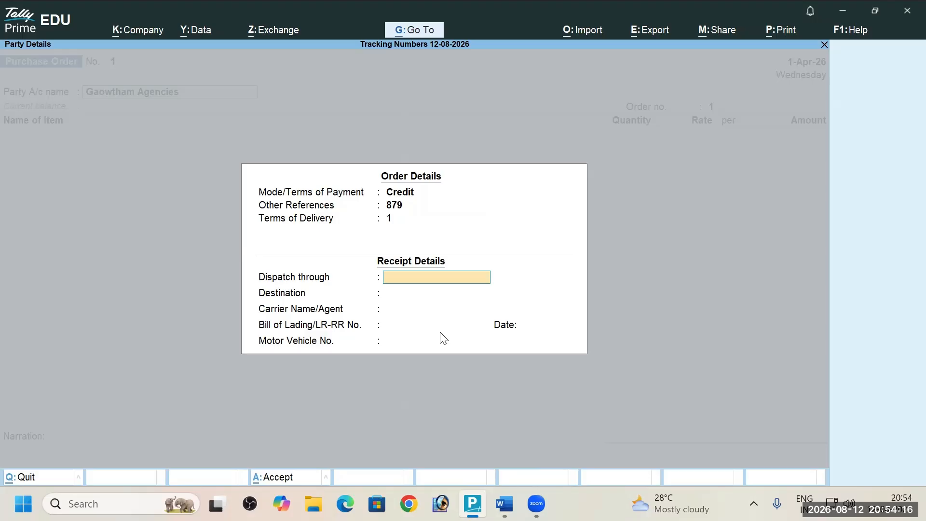
Enter dispatch through Srmt Transport and destination Tpt in the receipt details, leaving the carrier, bill of lading and vehicle fields blank
{"action": "type", "text": "Srmt Transport"}
{"action": "key", "text": "Return"}
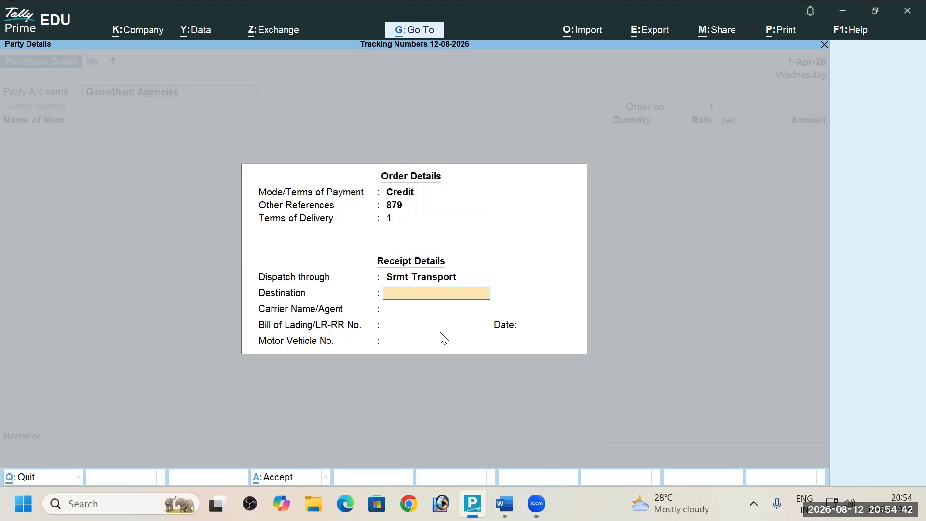
{"action": "type", "text": "Tpt"}
{"action": "key", "text": "Return"}
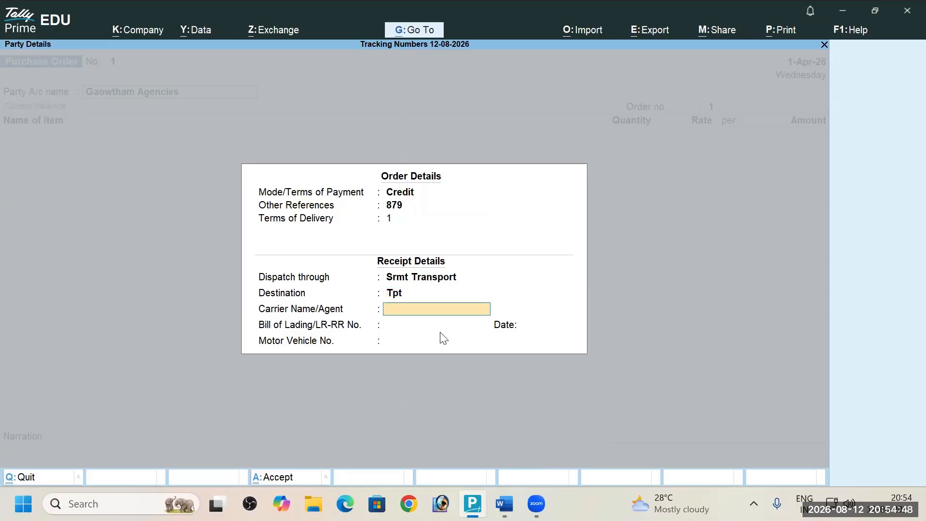
{"action": "key", "text": "Return"}
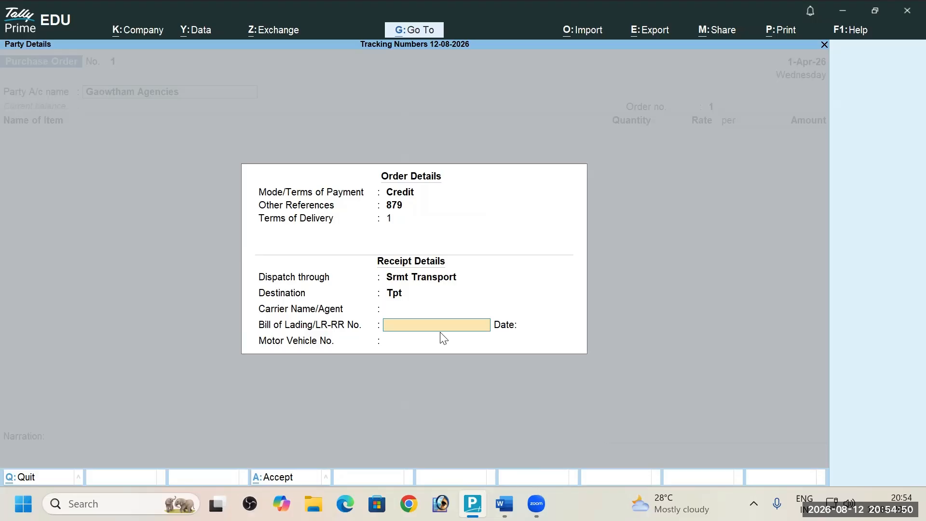
{"action": "key", "text": "Return"}
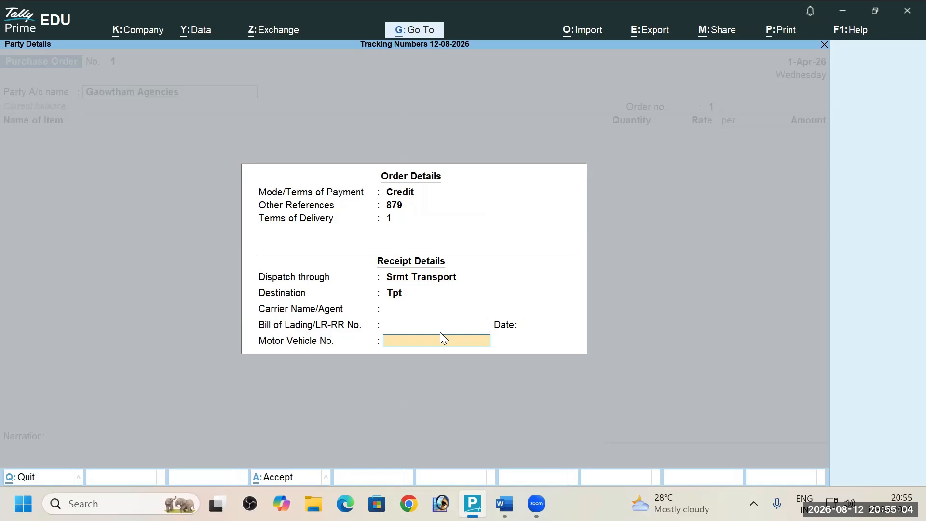
{"action": "key", "text": "Escape"}
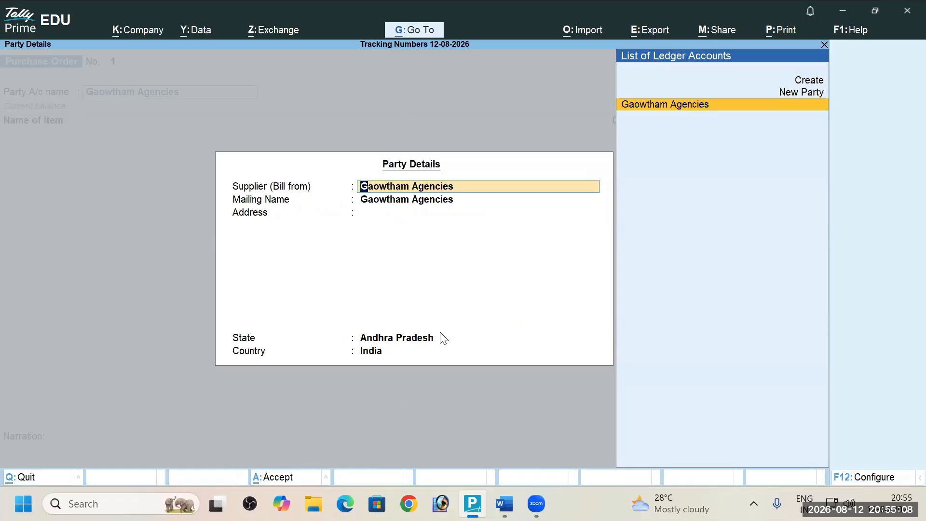
Keep Gaowtham Agencies as supplier and mailing name in the party details and fill in the supplier's address
{"action": "key", "text": "Return"}
{"action": "key", "text": "Return"}
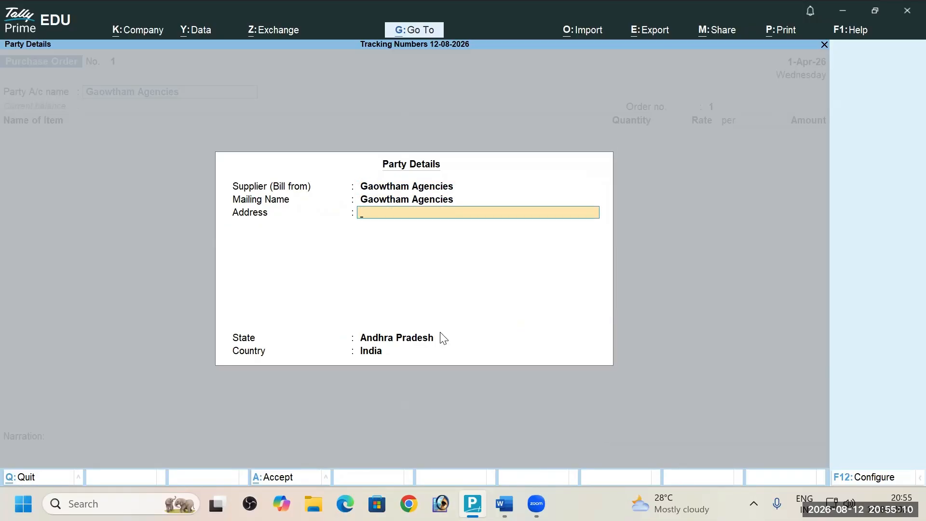
{"action": "type", "text": "Tn"}
{"action": "key", "text": "Return"}
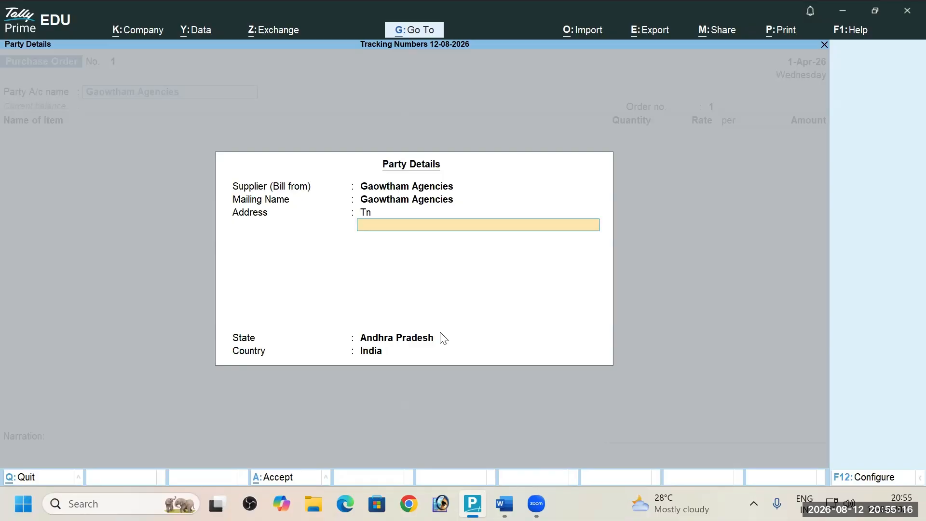
{"action": "key", "text": "Return"}
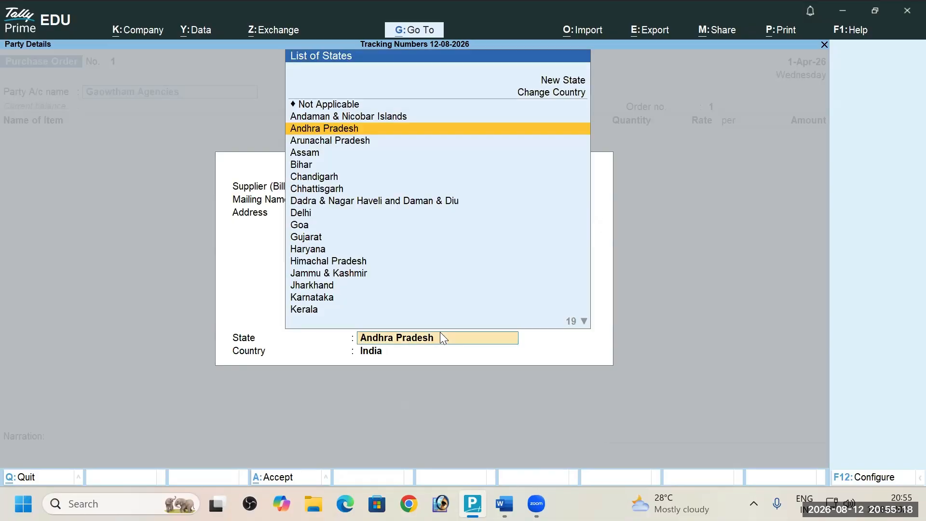
Set the supplier's state to Tamil Nadu, keeping the country as India, and accept the party details
{"action": "key", "text": "Down"}
{"action": "key", "text": "Down"}
{"action": "key", "text": "Down"}
{"action": "key", "text": "Down"}
{"action": "key", "text": "Down"}
{"action": "key", "text": "Down"}
{"action": "key", "text": "Down"}
{"action": "key", "text": "Down"}
{"action": "key", "text": "Down"}
{"action": "key", "text": "Down"}
{"action": "key", "text": "Down"}
{"action": "key", "text": "Down"}
{"action": "key", "text": "Down"}
{"action": "key", "text": "Down"}
{"action": "key", "text": "Down"}
{"action": "key", "text": "Down"}
{"action": "key", "text": "Down"}
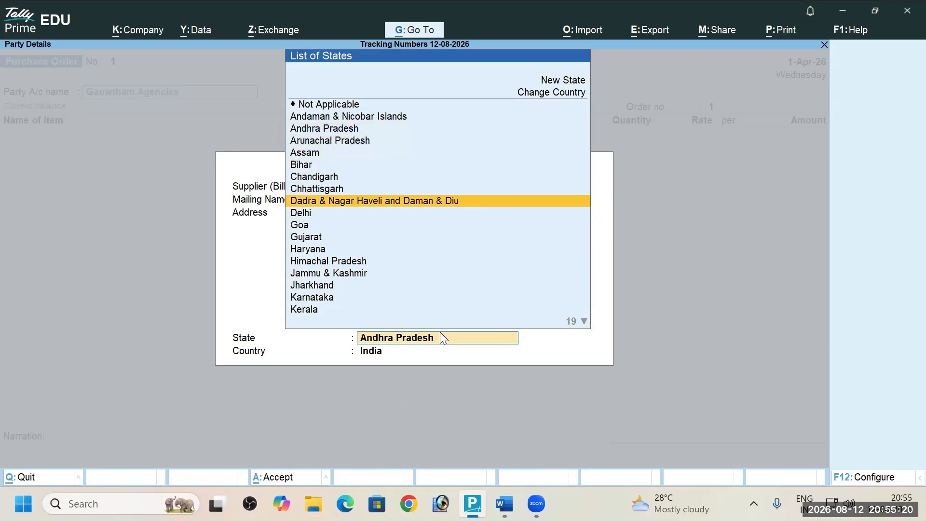
{"action": "key", "text": "Down"}
{"action": "key", "text": "Down"}
{"action": "key", "text": "Down"}
{"action": "key", "text": "Down"}
{"action": "key", "text": "Down"}
{"action": "key", "text": "Down"}
{"action": "key", "text": "Down"}
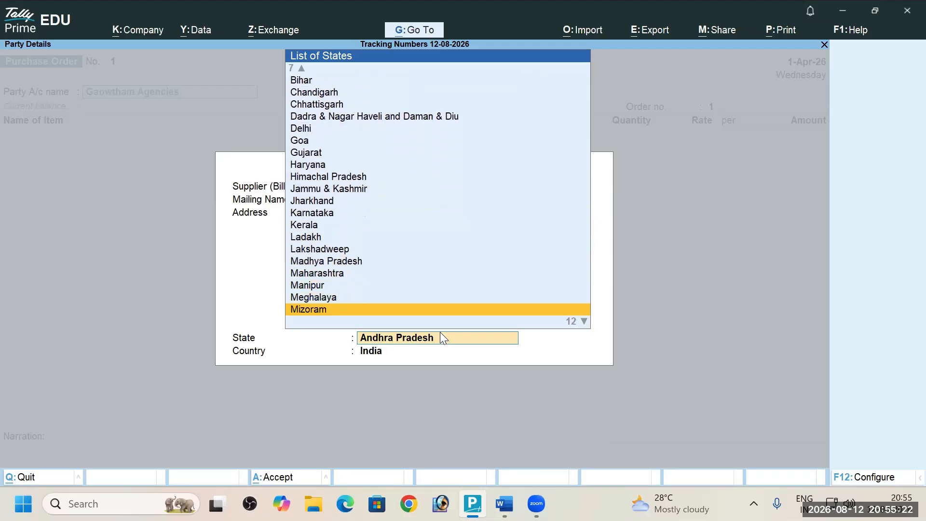
{"action": "key", "text": "Down"}
{"action": "key", "text": "Down"}
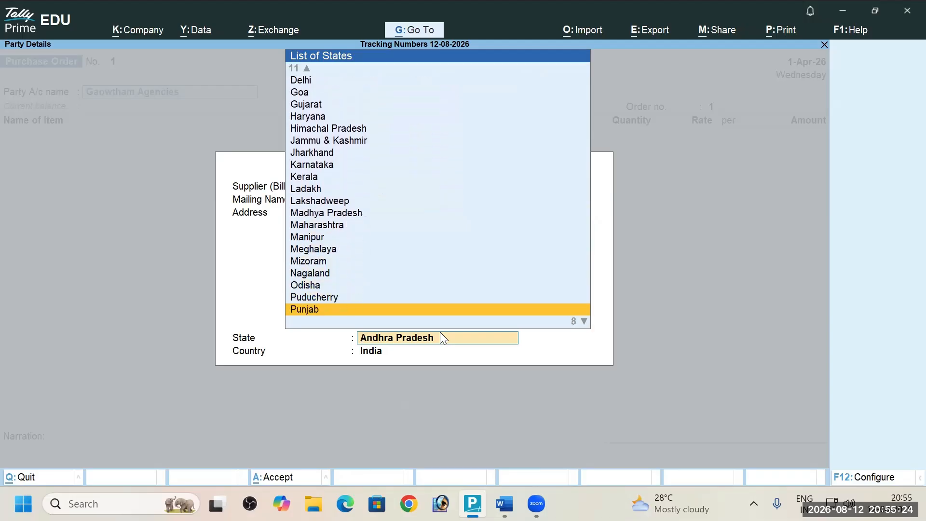
{"action": "key", "text": "Down"}
{"action": "key", "text": "Down"}
{"action": "key", "text": "Down"}
{"action": "key", "text": "Down"}
{"action": "key", "text": "Down"}
{"action": "key", "text": "Down"}
{"action": "key", "text": "Down"}
{"action": "key", "text": "Up"}
{"action": "key", "text": "Up"}
{"action": "key", "text": "Up"}
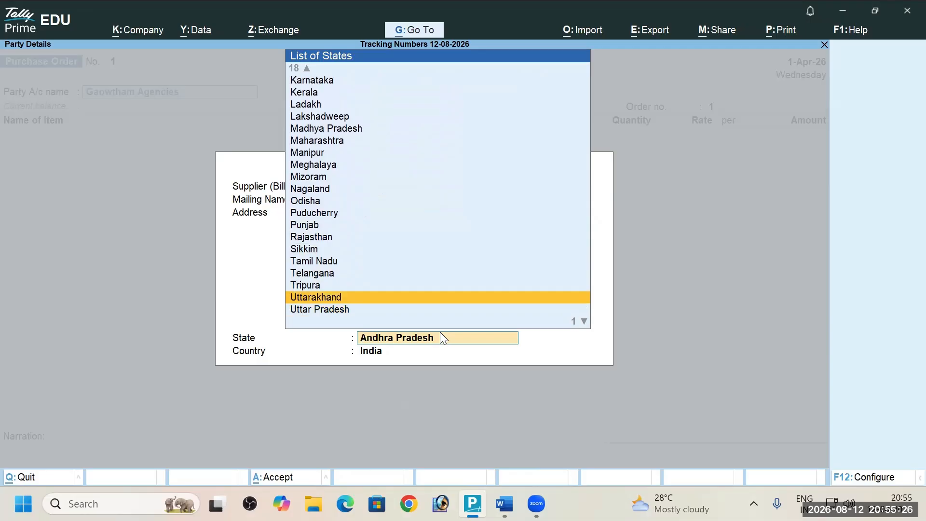
{"action": "key", "text": "Up"}
{"action": "key", "text": "ctrl+a"}
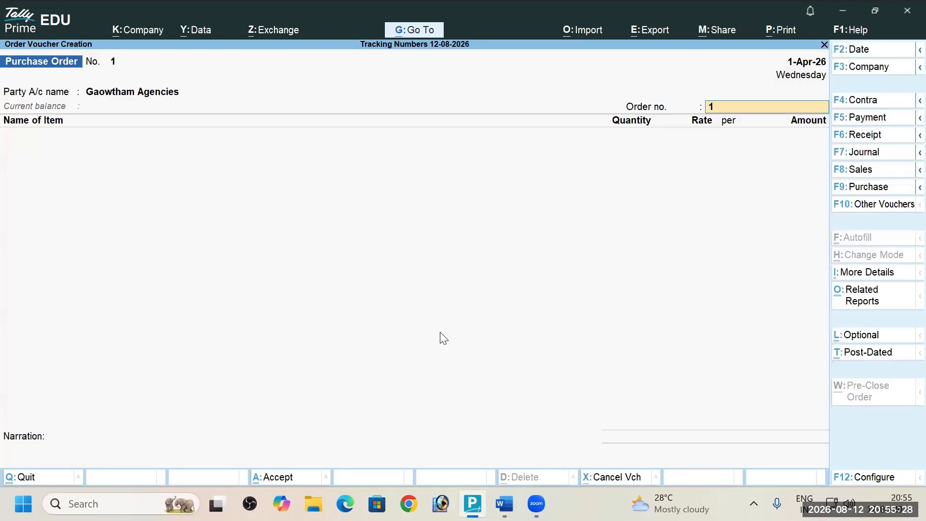
Review the purchase order's voucher configuration for supplier, receipt and import details, leaving all options as they are
{"action": "key", "text": "F12"}
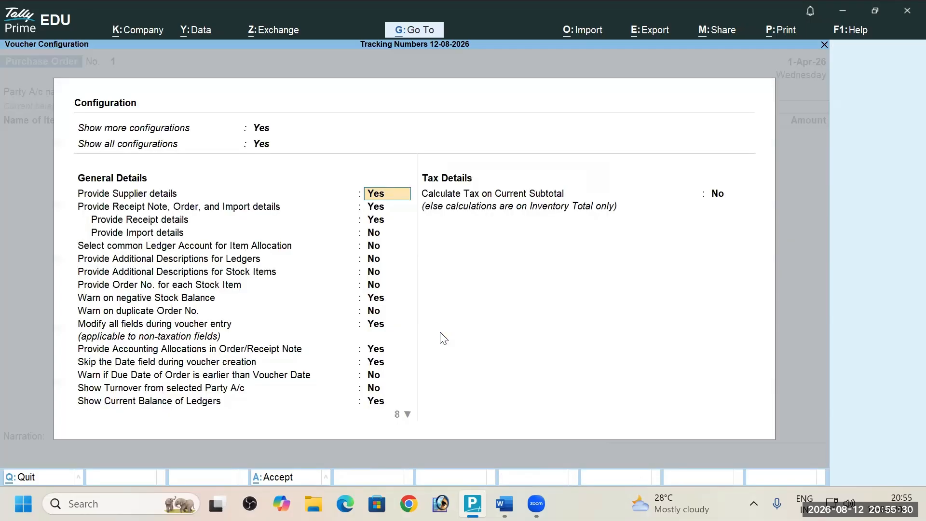
{"action": "key", "text": "Down"}
{"action": "key", "text": "Down"}
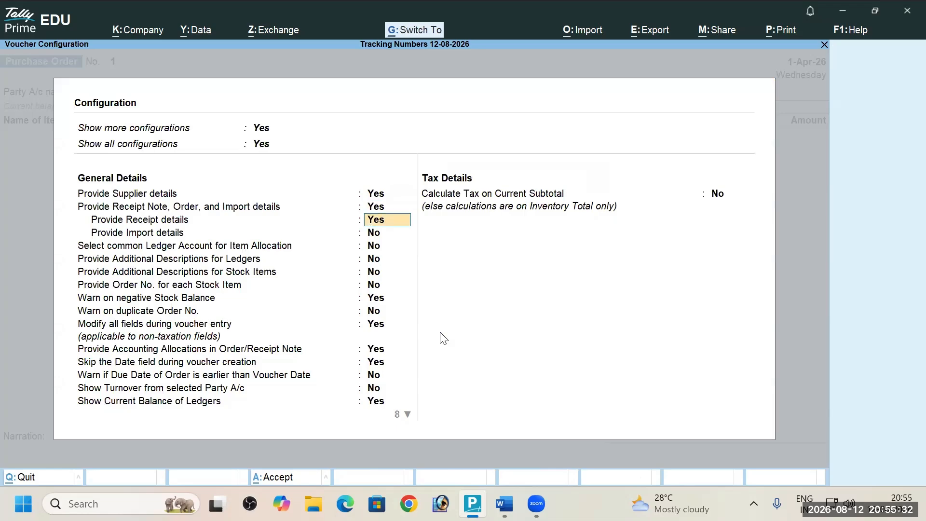
{"action": "key", "text": "ctrl+a"}
Return to the Gaowtham Agencies party account and go through its order, receipt and supplier details again, keeping every entry
{"action": "key", "text": "shift+Tab"}
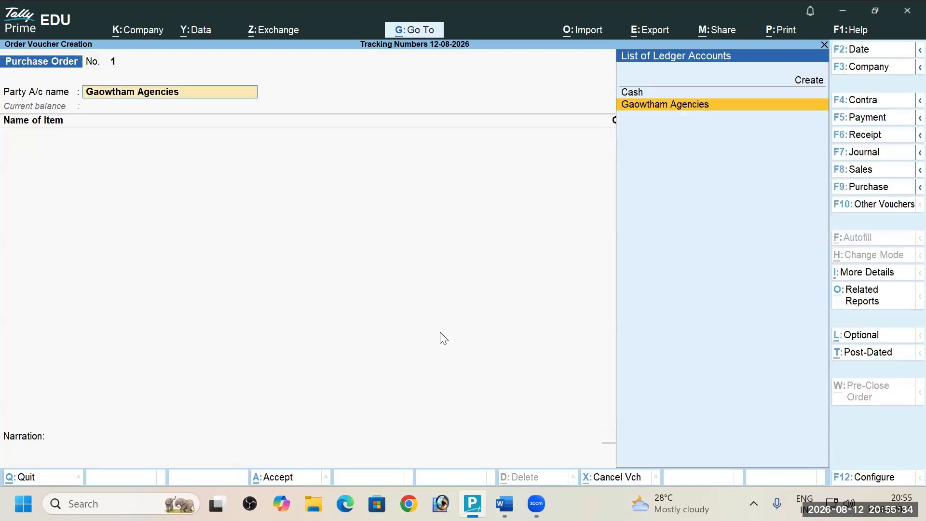
{"action": "key", "text": "Return"}
{"action": "key", "text": "Return"}
{"action": "key", "text": "Return"}
{"action": "key", "text": "Return"}
{"action": "key", "text": "Return"}
{"action": "key", "text": "Return"}
{"action": "key", "text": "Return"}
{"action": "key", "text": "Return"}
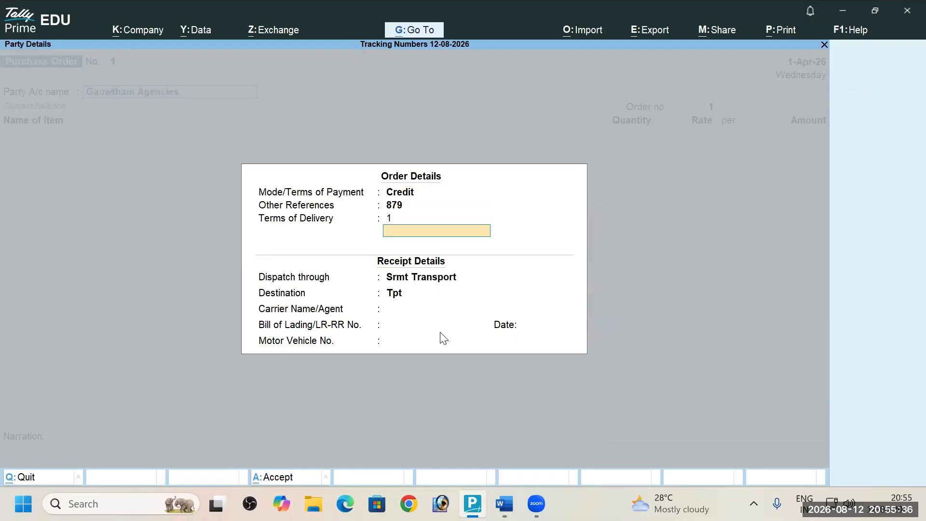
{"action": "key", "text": "Return"}
{"action": "key", "text": "Return"}
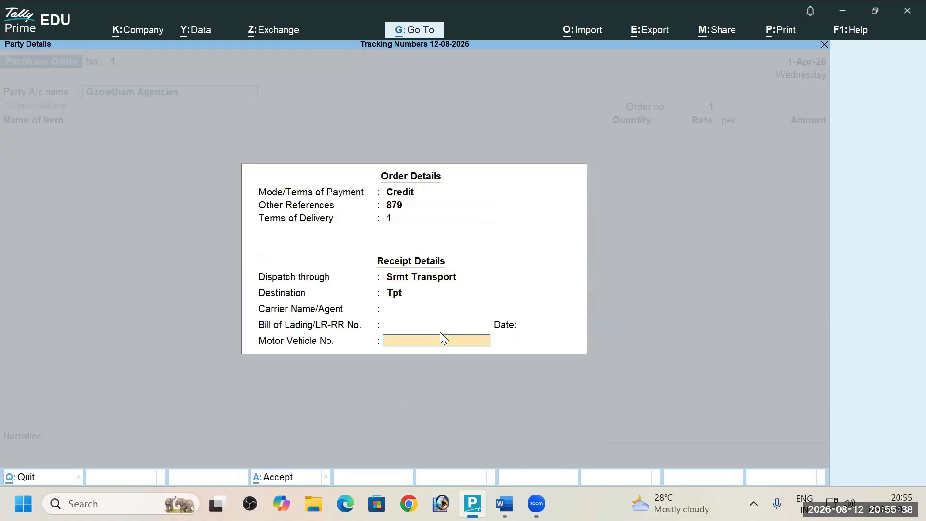
{"action": "key", "text": "Return"}
{"action": "key", "text": "Return"}
{"action": "key", "text": "Return"}
{"action": "key", "text": "Return"}
{"action": "key", "text": "Return"}
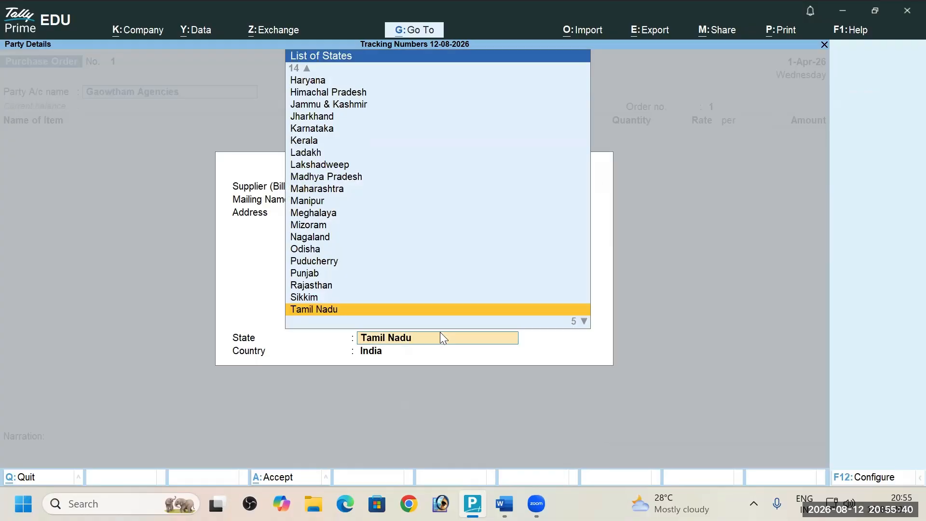
{"action": "key", "text": "Return"}
{"action": "key", "text": "Return"}
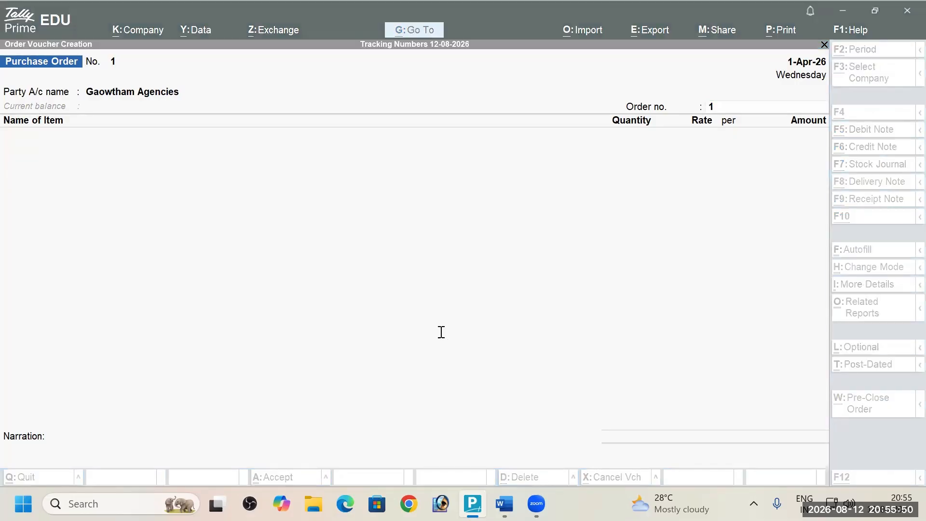
Check the first order's reference number in the Word document and set the purchase order's order number to po1
{"action": "key", "text": "alt+Tab"}
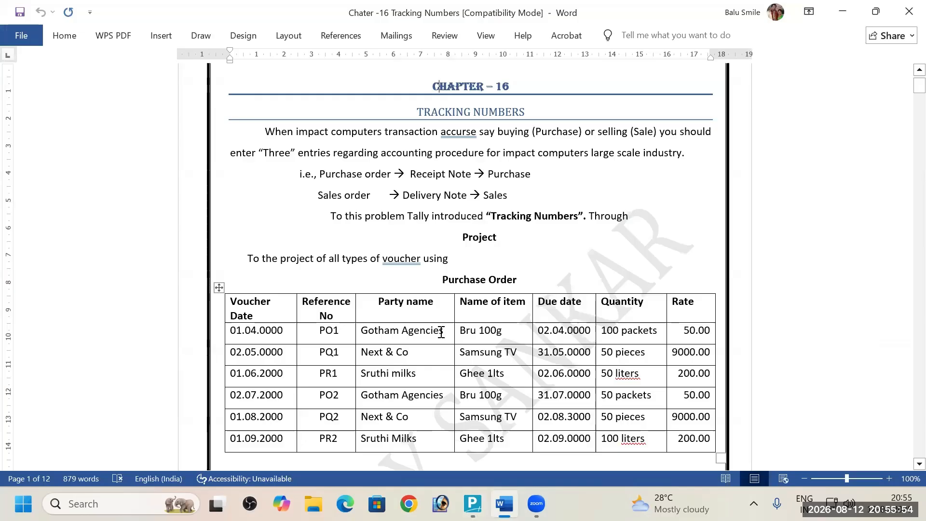
{"action": "key", "text": "alt+Tab"}
{"action": "type", "text": "p"}
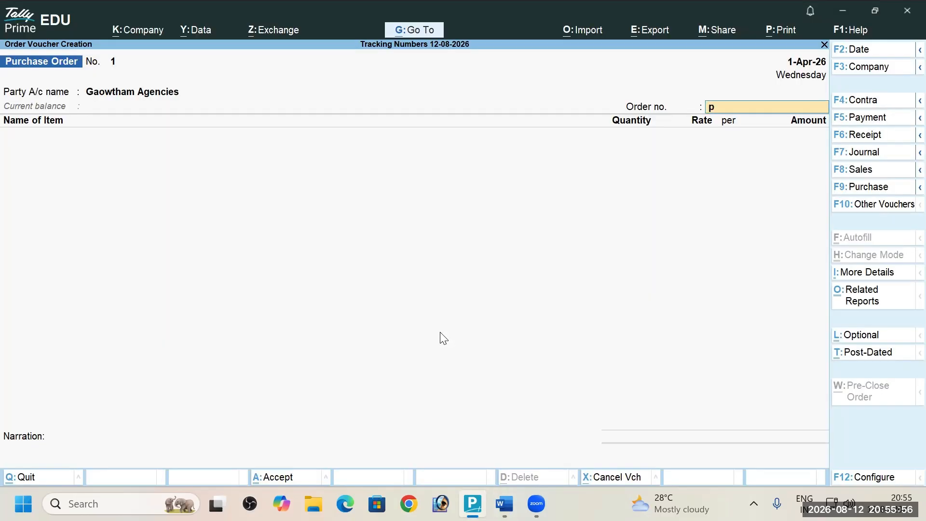
{"action": "type", "text": "o_"}
{"action": "key", "text": "Return"}
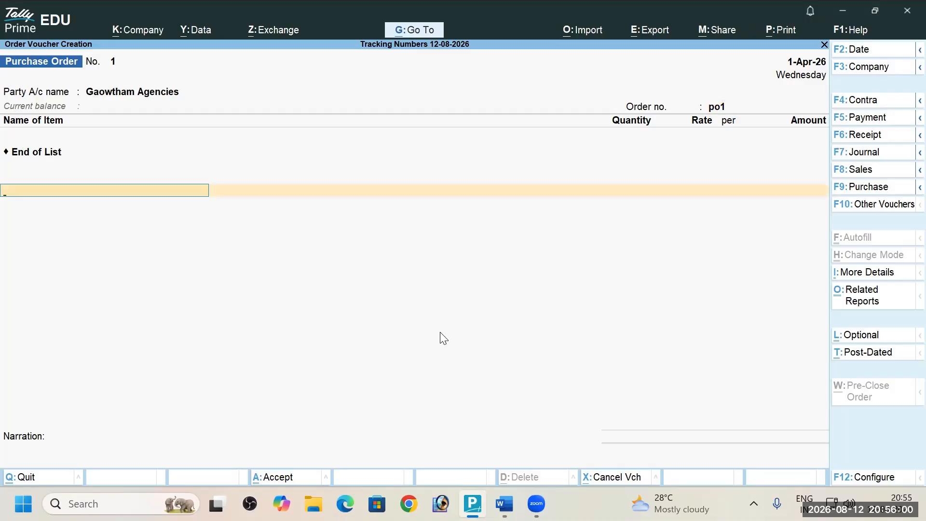
{"action": "key", "text": "BackSpace"}
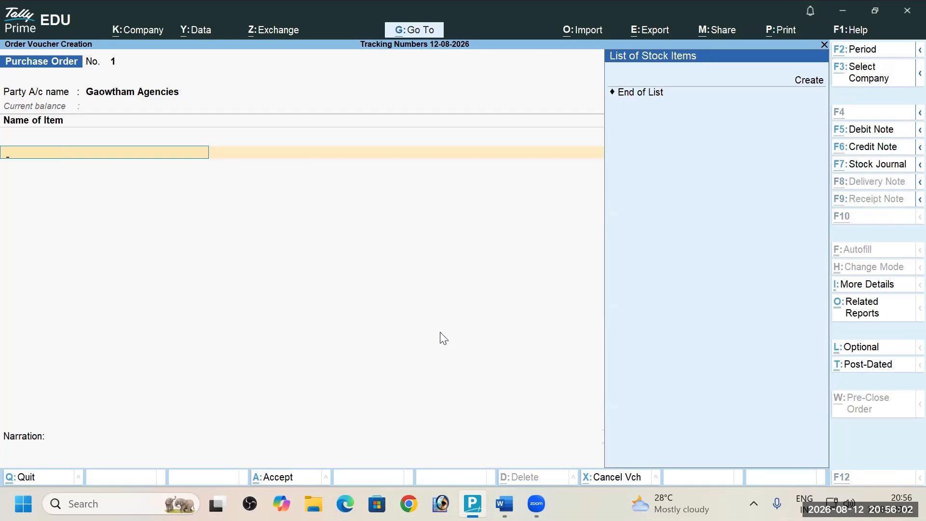
Look up the first order's item in the Word table and start a stock item Bru 100g under Primary with category Not Applicable
{"action": "key", "text": "alt+Tab"}
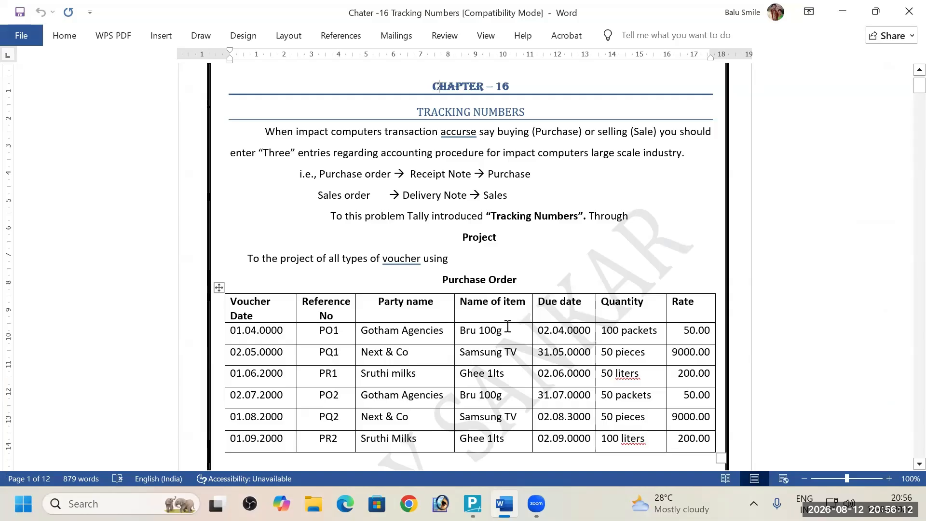
{"action": "left_click_drag", "start_coordinate": [505, 329], "coordinate": [465, 332]}
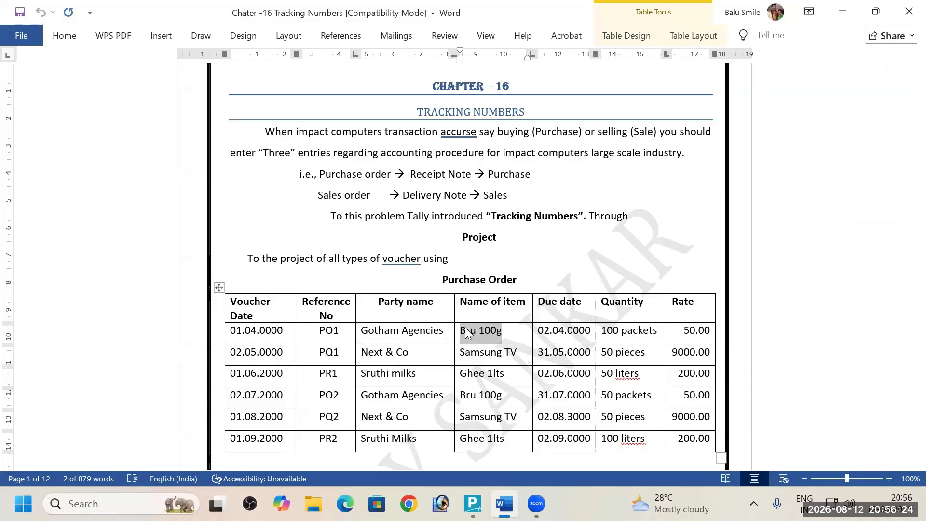
{"action": "key", "text": "alt+Tab"}
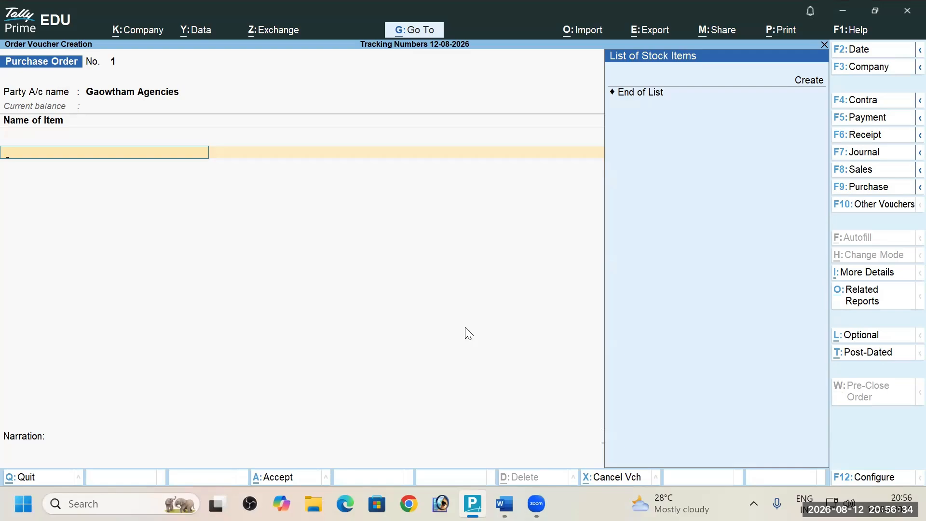
{"action": "key", "text": "alt+c"}
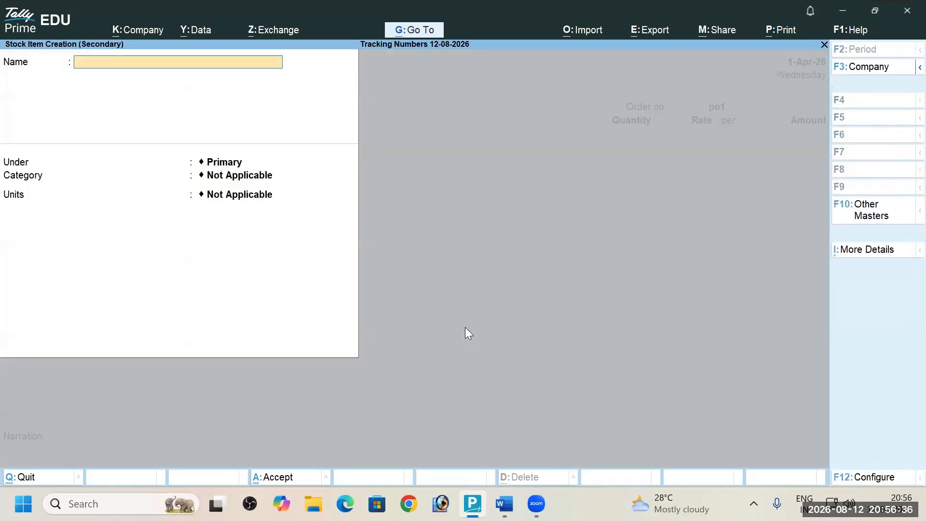
{"action": "type", "text": "Bru 100g"}
{"action": "key", "text": "Return"}
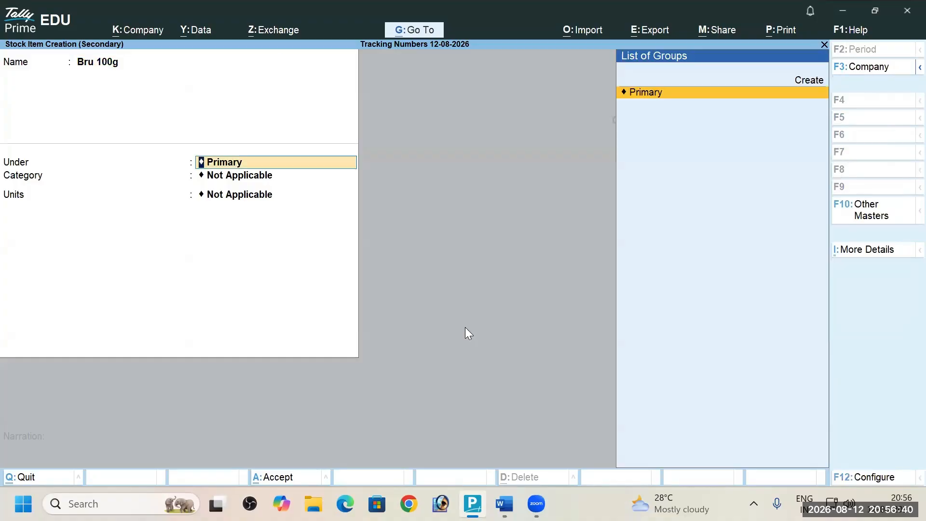
{"action": "key", "text": "Return"}
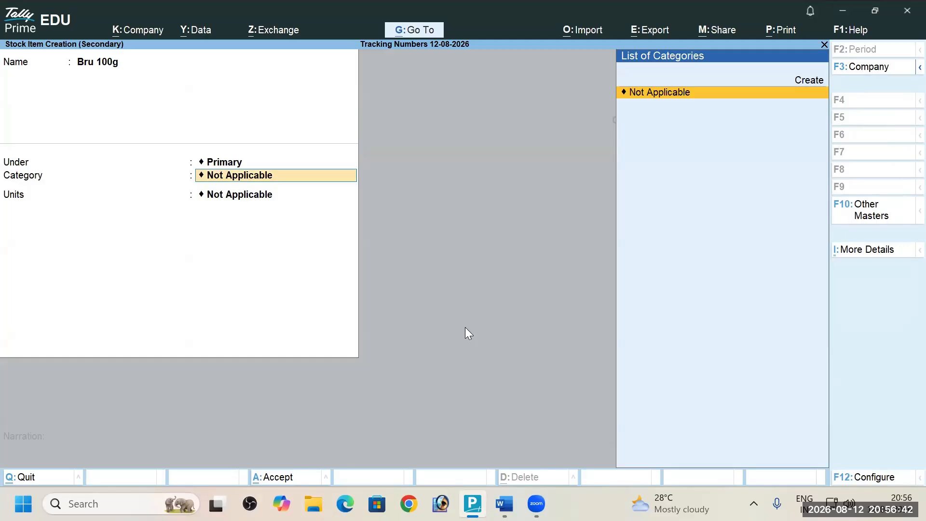
{"action": "key", "text": "Return"}
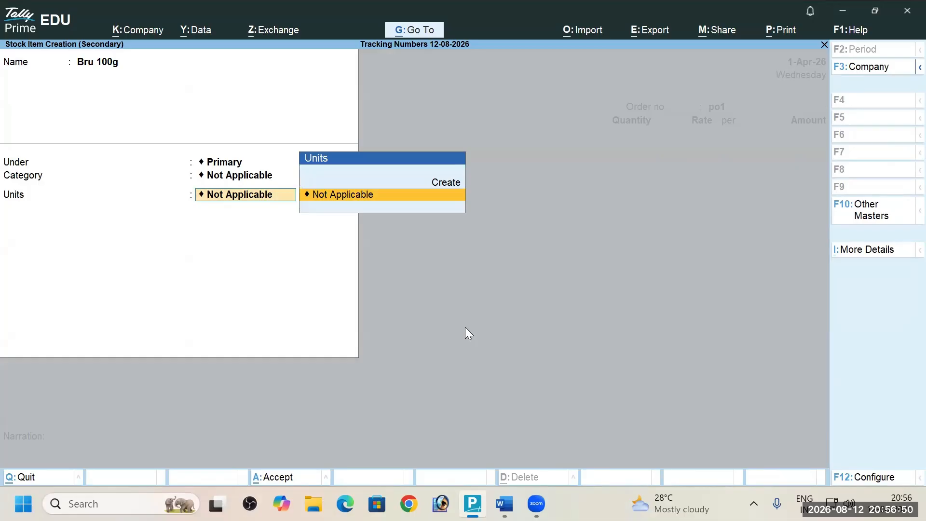
Check the quantity unit in the Word table and create a simple unit pkt for the item, formal name Packets, with 0 decimal places
{"action": "key", "text": "alt+Tab"}
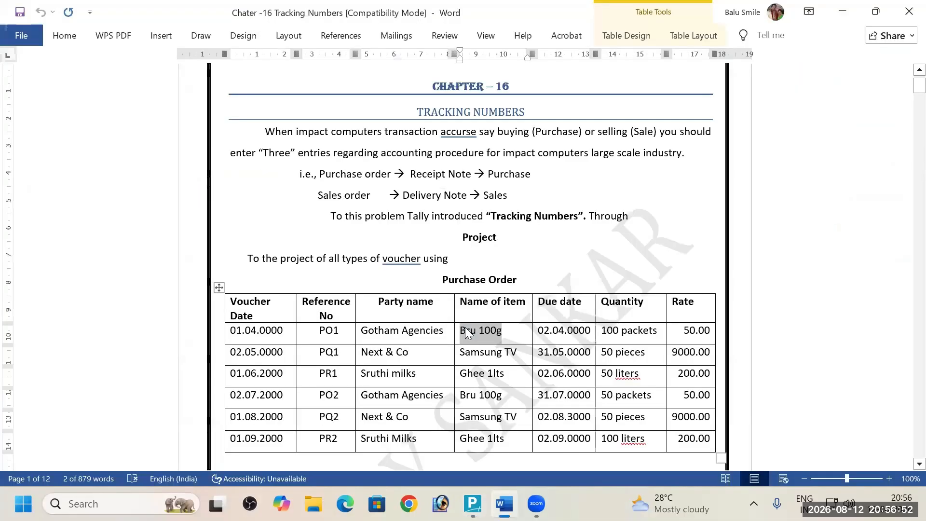
{"action": "key", "text": "Right"}
{"action": "key", "text": "Right"}
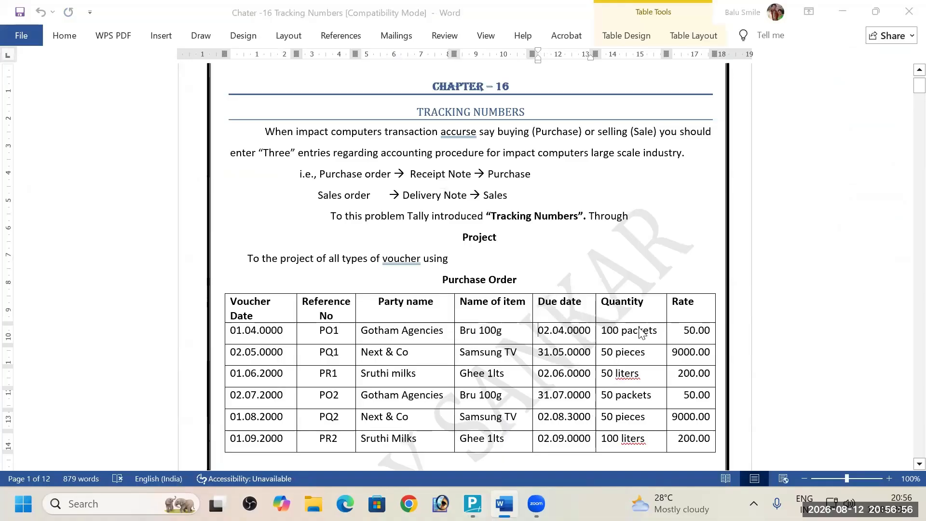
{"action": "key", "text": "alt+Tab"}
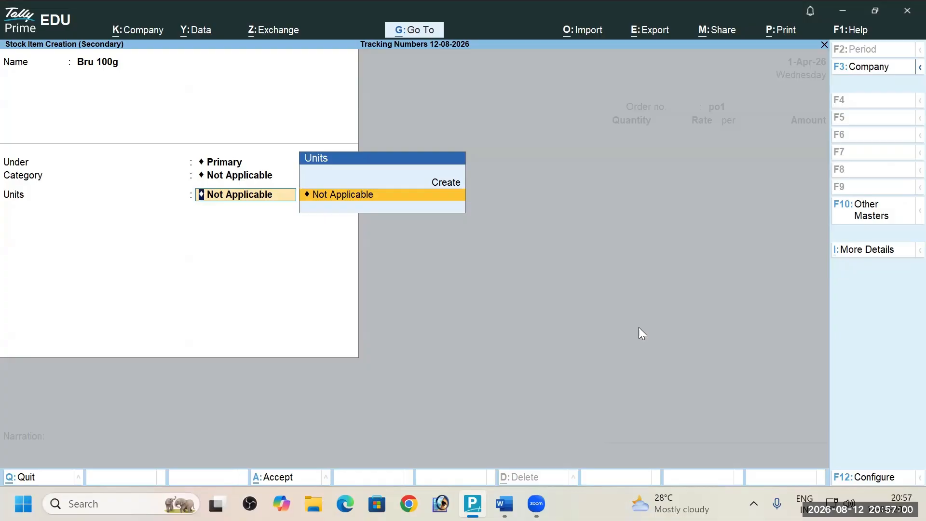
{"action": "key", "text": "alt+c"}
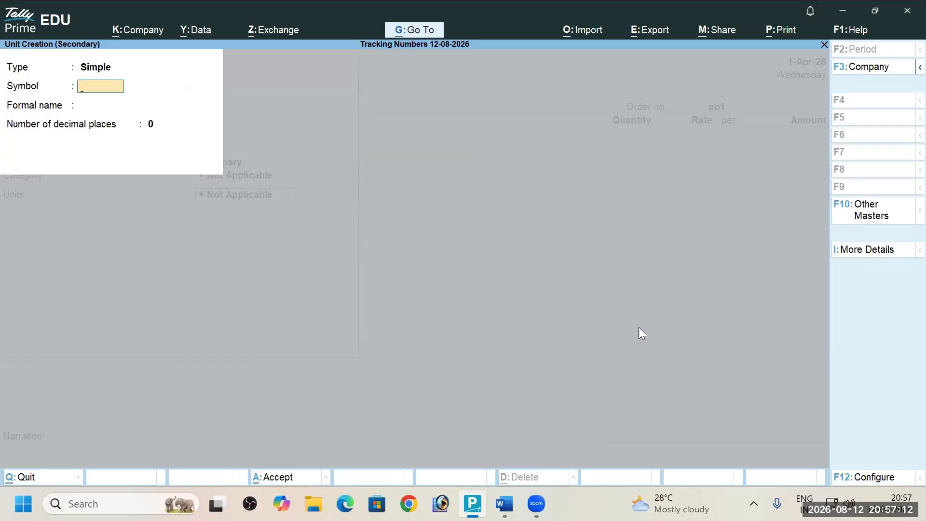
{"action": "type", "text": "pkt"}
{"action": "key", "text": "Return"}
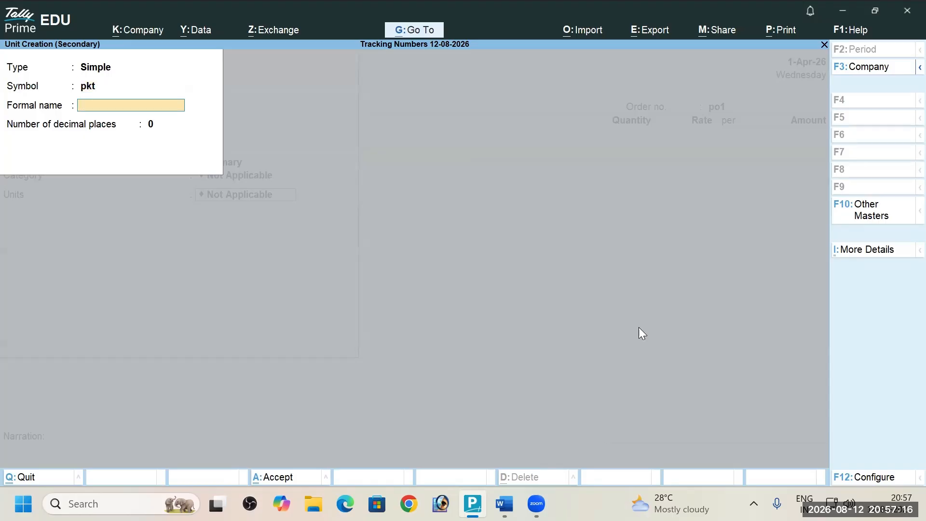
{"action": "type", "text": "Packets"}
{"action": "key", "text": "Return"}
{"action": "key", "text": "Return"}
{"action": "key", "text": "Escape"}
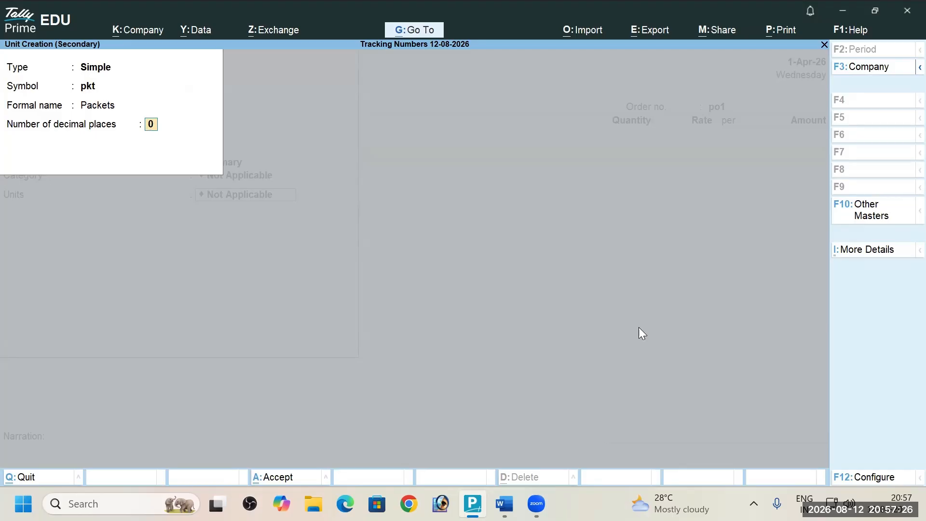
{"action": "key", "text": "Return"}
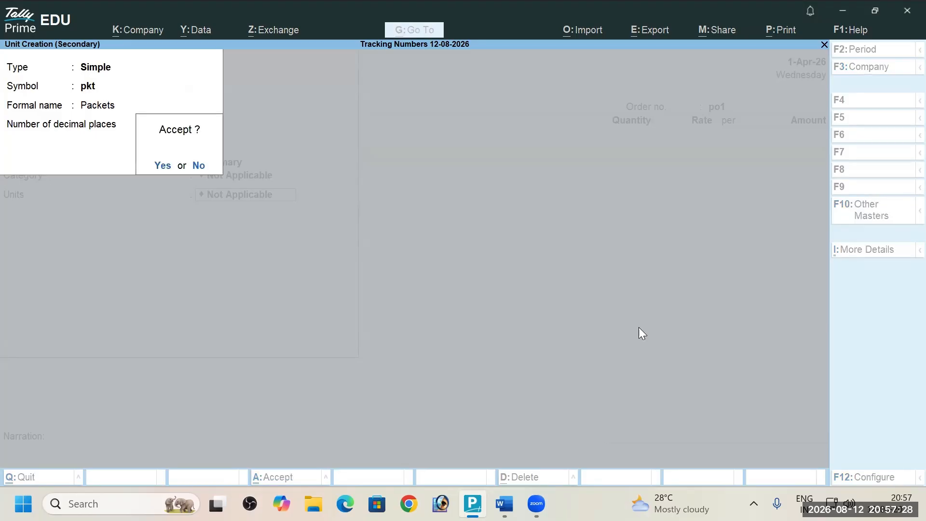
{"action": "key", "text": "Return"}
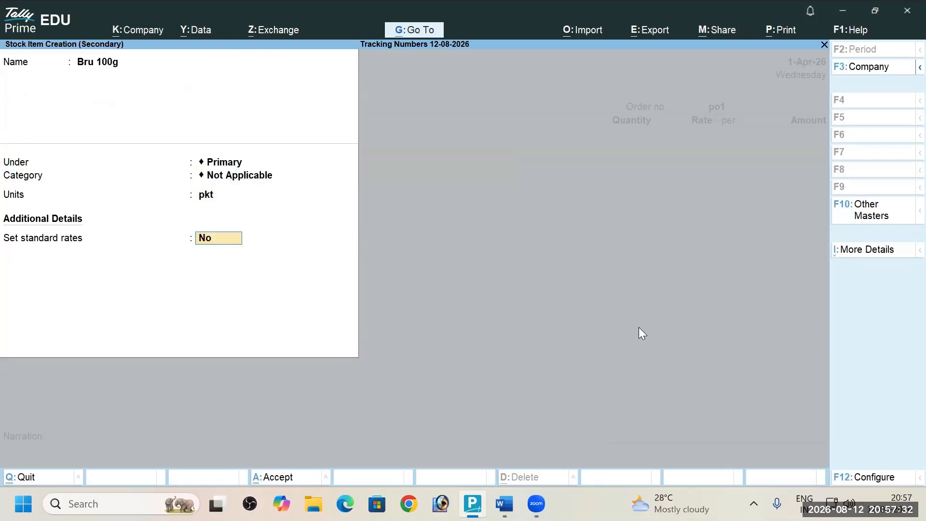
Keep standard rates at No and save the Bru 100g stock item into the purchase order
{"action": "key", "text": "Return"}
{"action": "key", "text": "Return"}
{"action": "key", "text": "Return"}
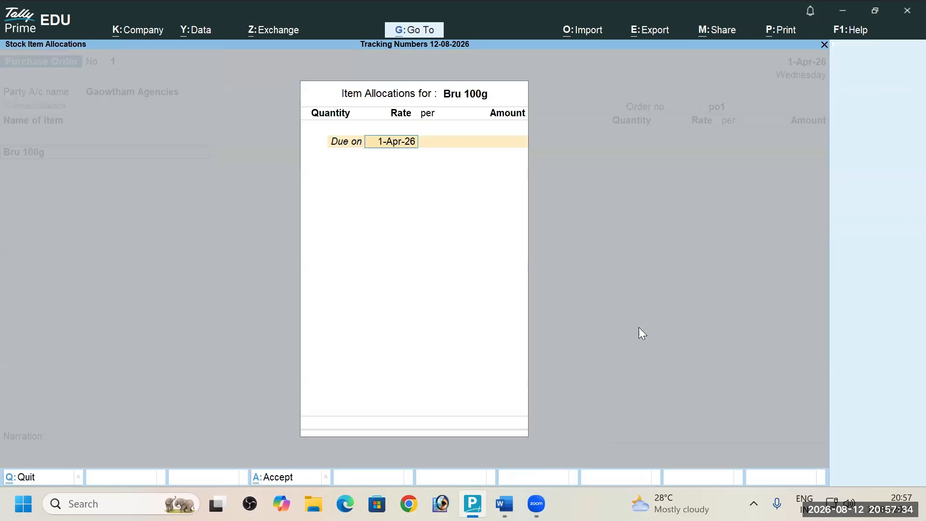
Reopen the Bru 100g item allocation, check the due date in the Word table, and set it to 2-Apr-26
{"action": "key", "text": "Escape"}
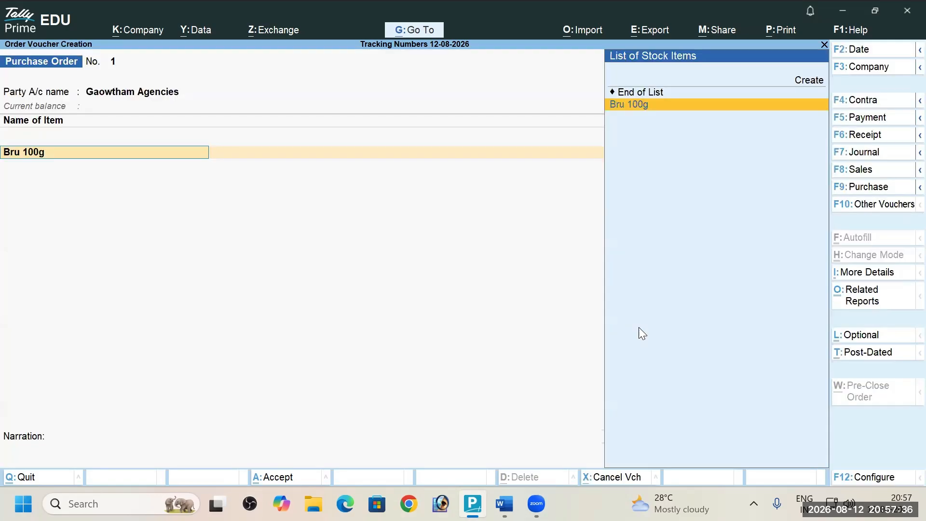
{"action": "key", "text": "Return"}
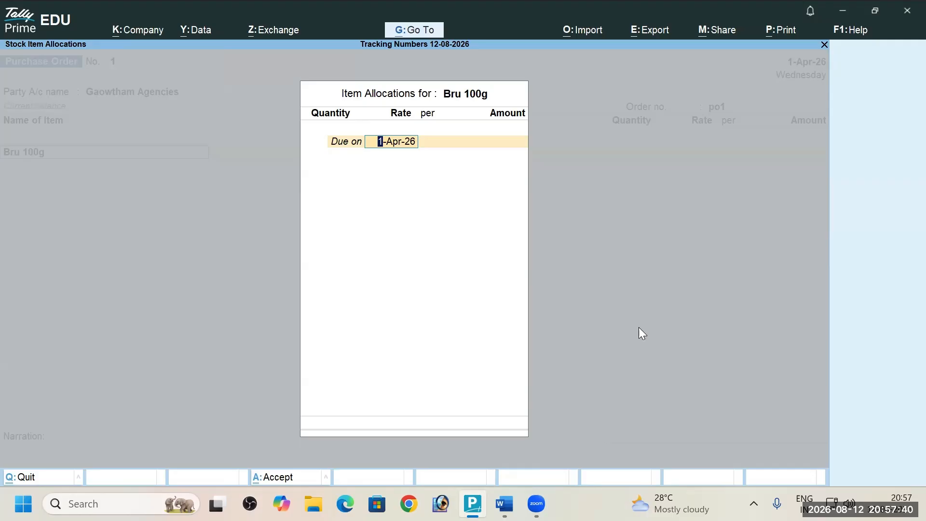
{"action": "key", "text": "alt+Tab"}
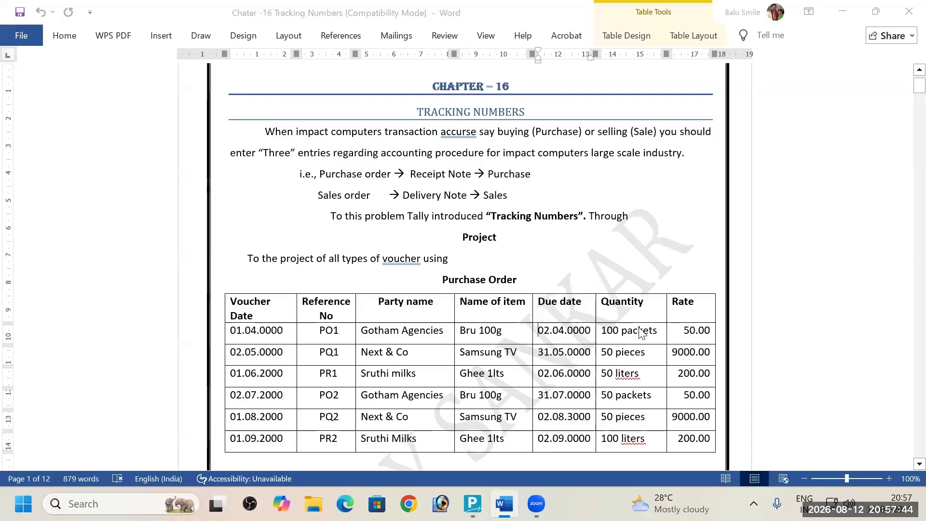
{"action": "key", "text": "alt+Tab"}
{"action": "type", "text": "2-4"}
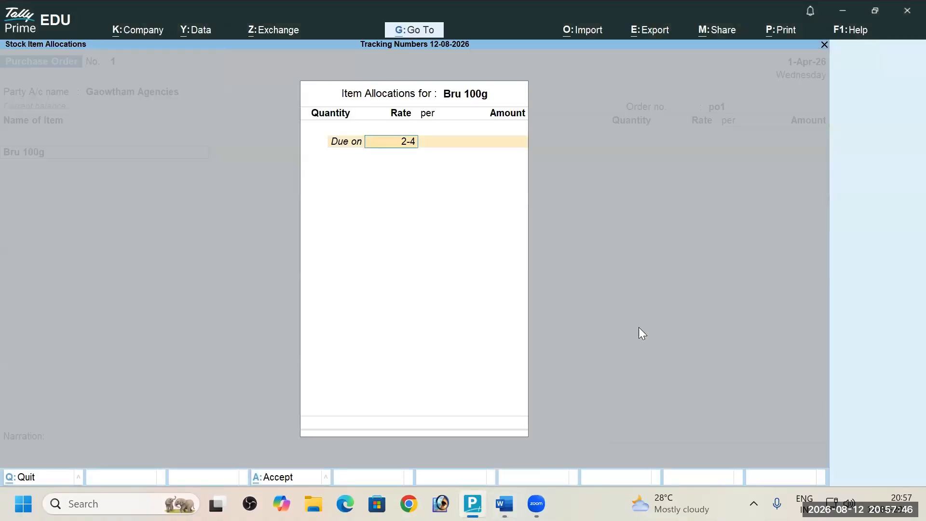
{"action": "key", "text": "Return"}
Look up the first order's quantity and rate in the Word table and allocate 100 pkt of Bru 100g at 50.00 per pkt
{"action": "key", "text": "alt+Tab"}
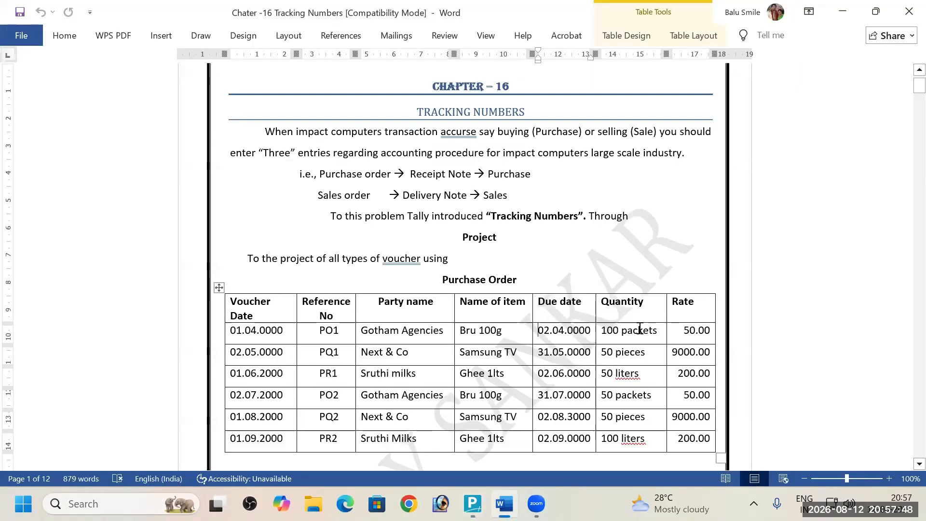
{"action": "key", "text": "alt+Tab"}
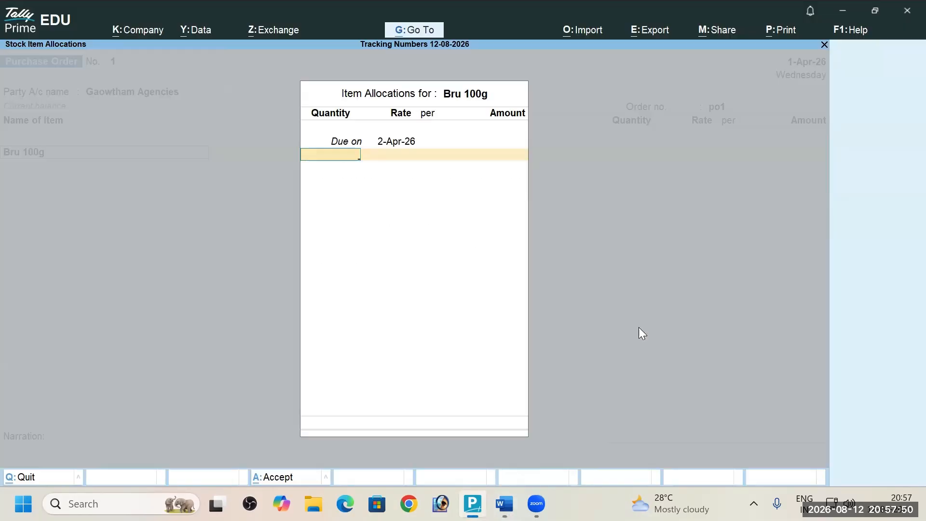
{"action": "type", "text": "100"}
{"action": "key", "text": "Return"}
{"action": "key", "text": "alt+Tab"}
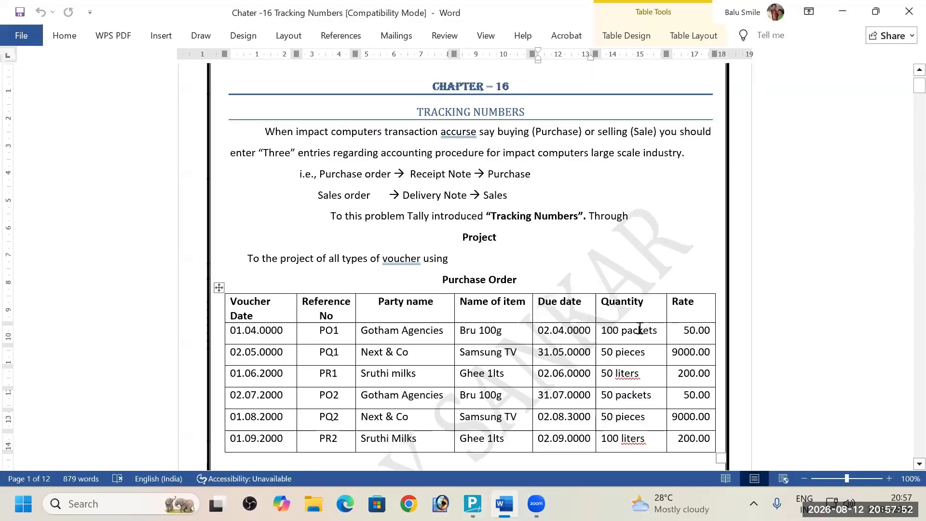
{"action": "key", "text": "alt+Tab"}
{"action": "type", "text": "50"}
{"action": "key", "text": "Return"}
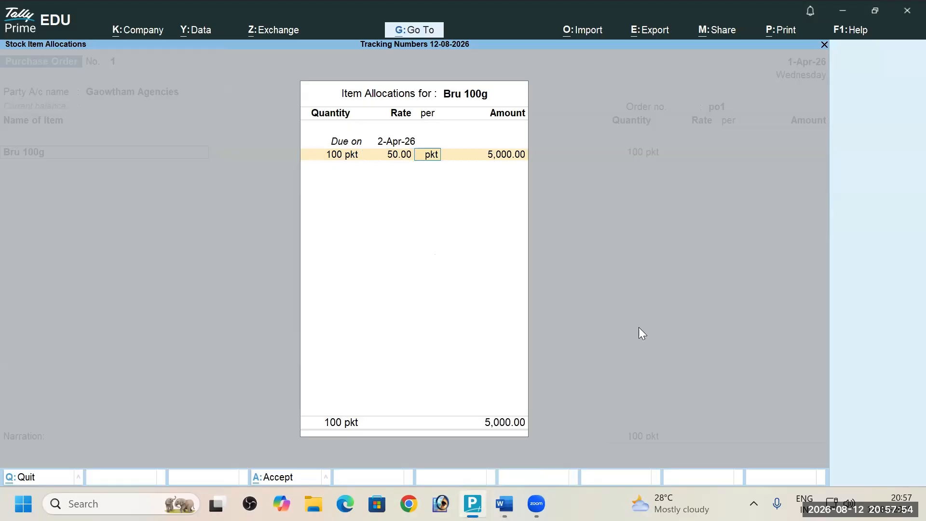
{"action": "key", "text": "Return"}
{"action": "key", "text": "Return"}
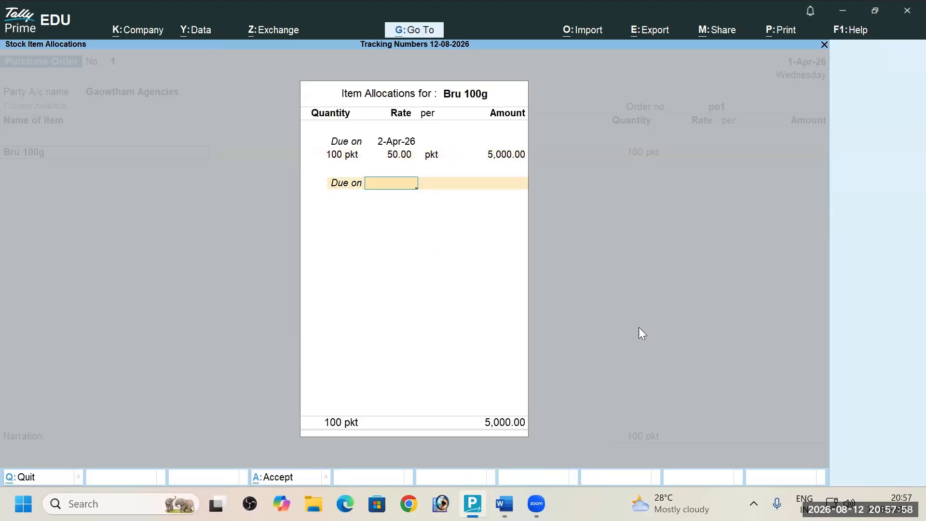
{"action": "key", "text": "Return"}
{"action": "key", "text": "Return"}
{"action": "key", "text": "alt+c"}
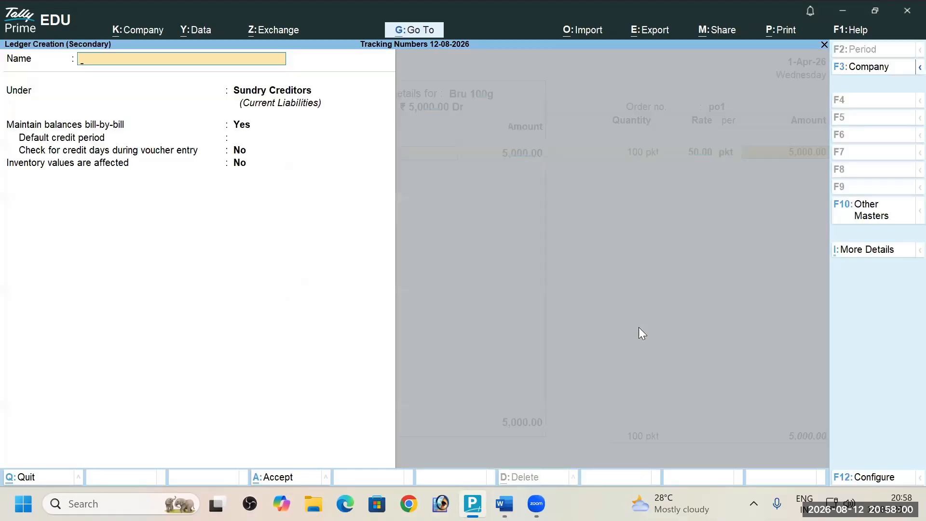
{"action": "key", "text": "Escape"}
{"action": "key", "text": "y"}
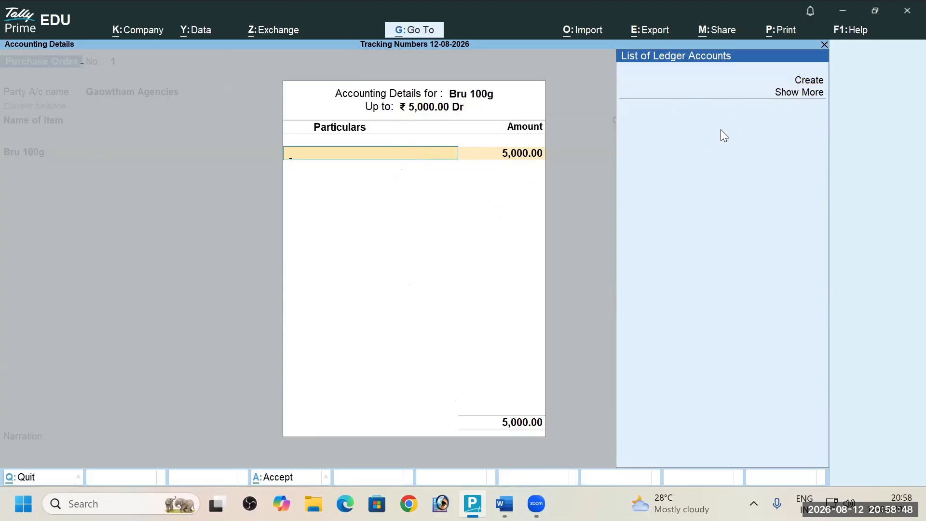
Create a ledger named Purchase under Purchase Accounts with inventory values affected set to Yes, for the Bru 100g accounting details
{"action": "key", "text": "alt+c"}
{"action": "type", "text": "Purchase"}
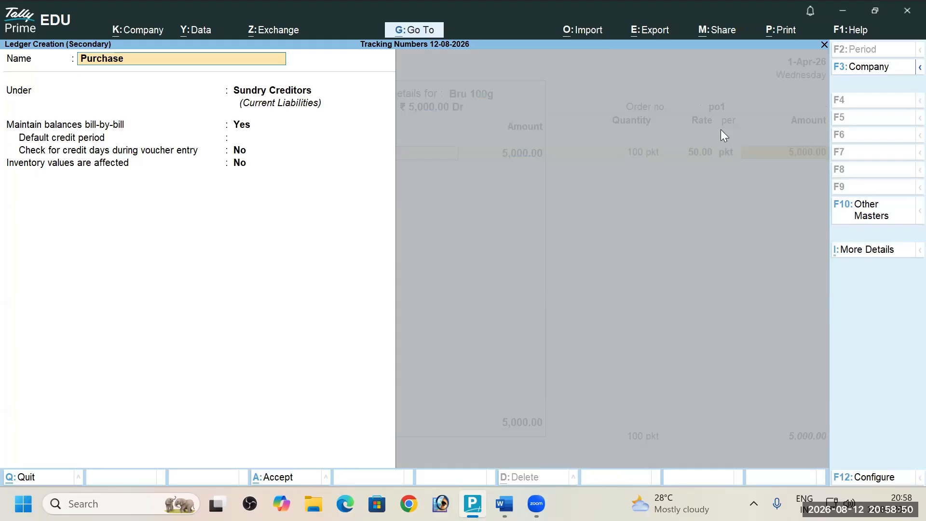
{"action": "key", "text": "Return"}
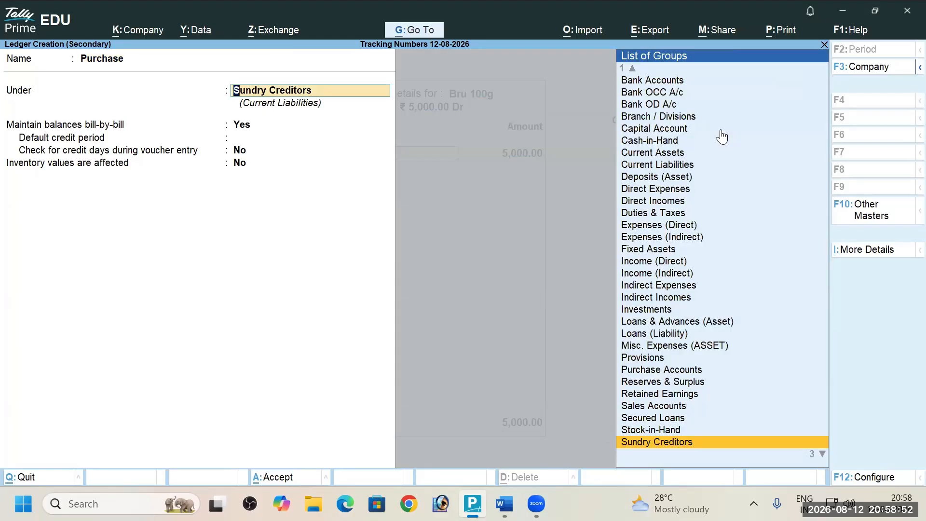
{"action": "type", "text": "P"}
{"action": "key", "text": "Down"}
{"action": "key", "text": "Return"}
{"action": "key", "text": "Return"}
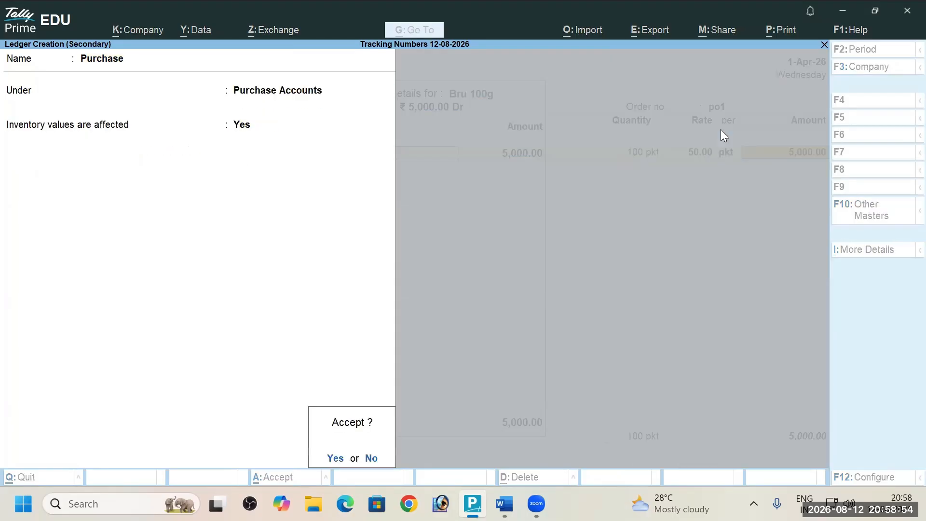
{"action": "key", "text": "Escape"}
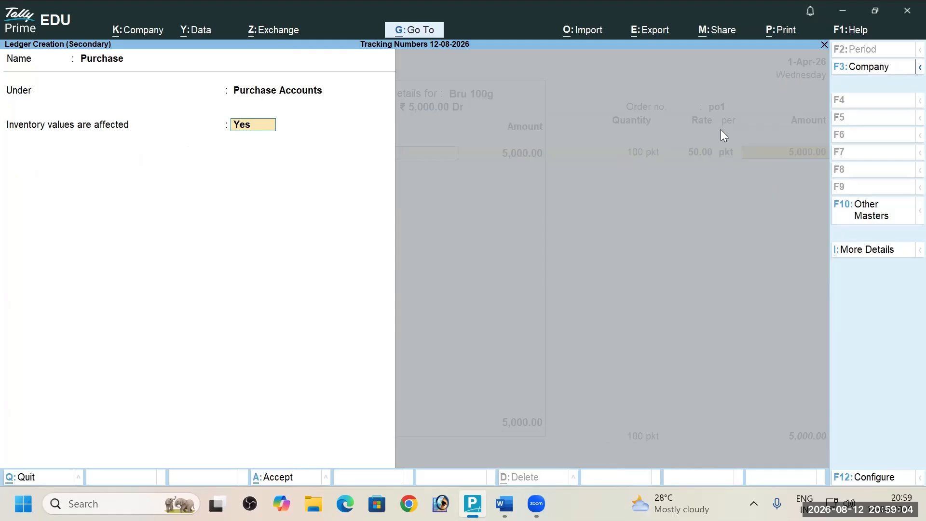
{"action": "key", "text": "Return"}
{"action": "key", "text": "Return"}
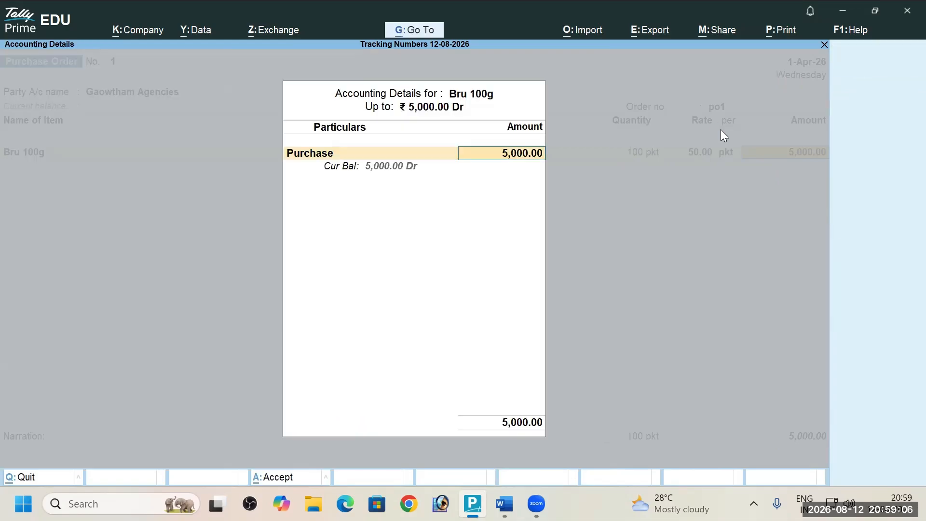
Accept the full amount under Purchase, end the item list, leave the narration blank, and save purchase order po1
{"action": "key", "text": "Return"}
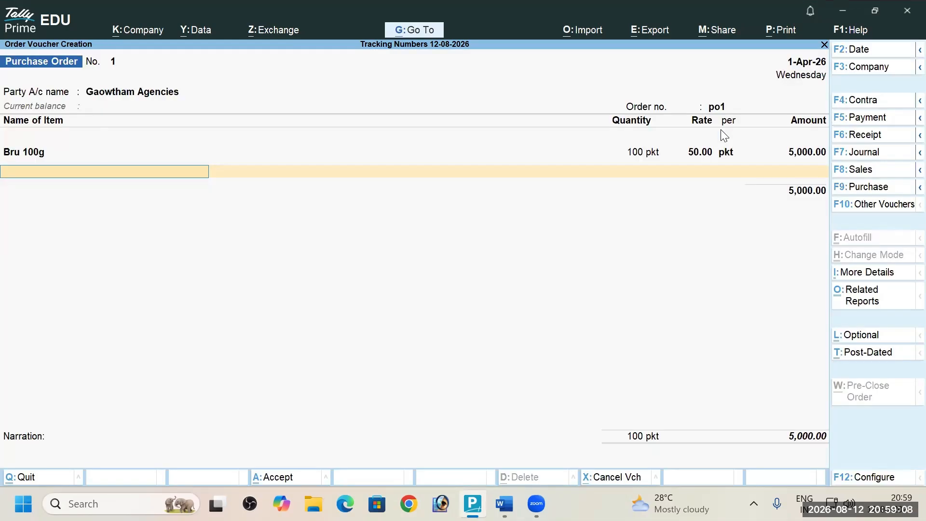
{"action": "key", "text": "Return"}
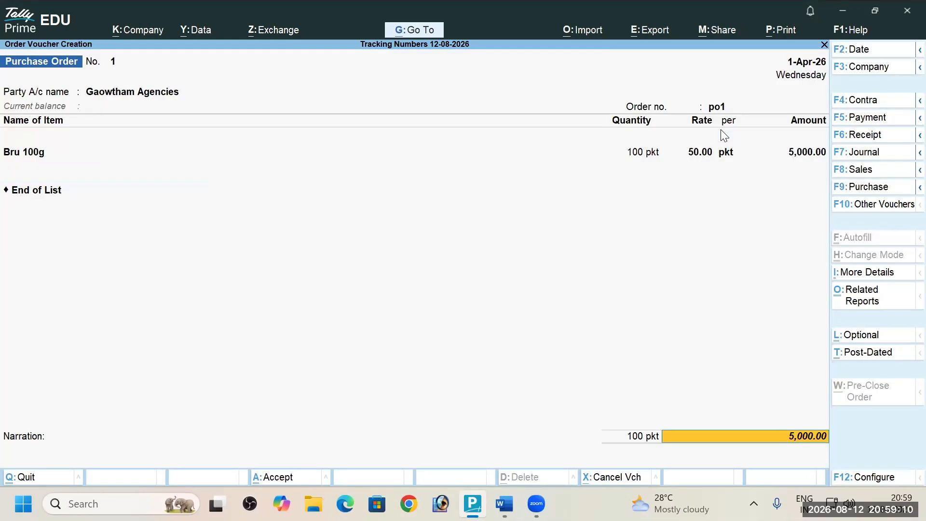
{"action": "key", "text": "Return"}
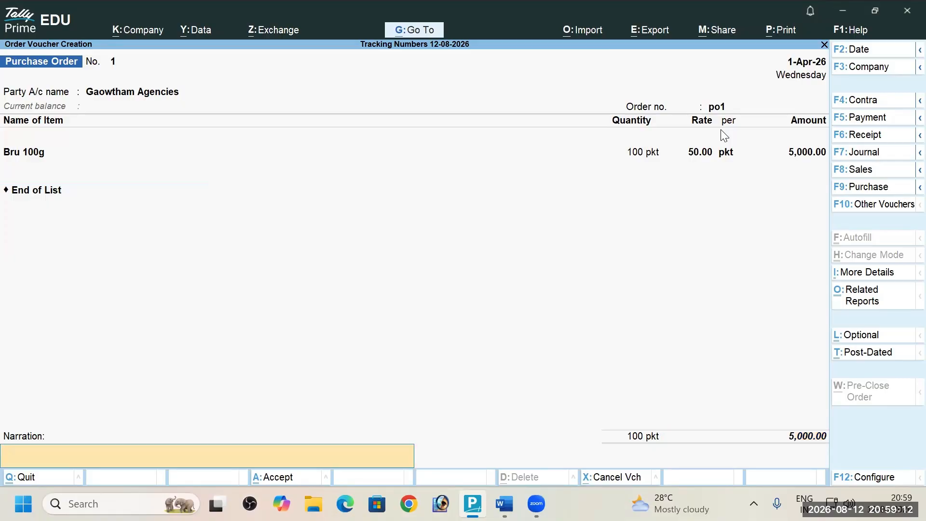
{"action": "key", "text": "Return"}
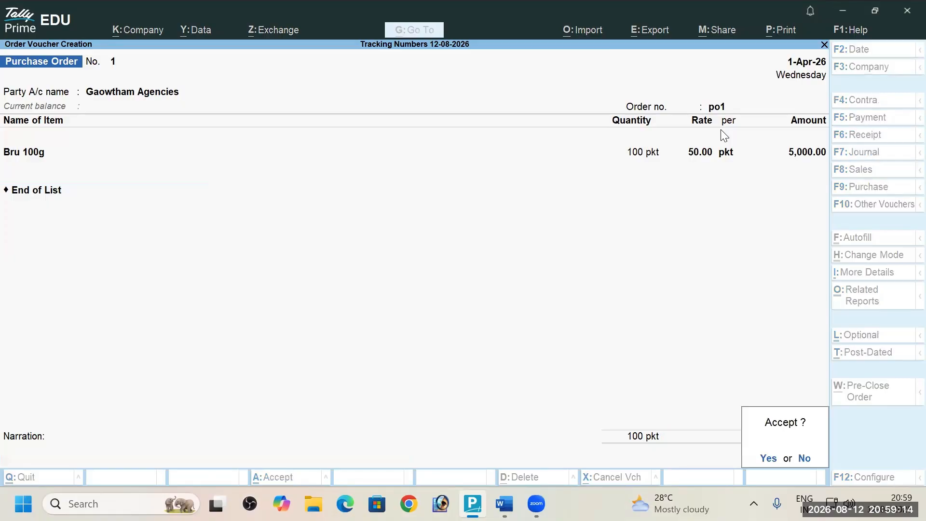
{"action": "key", "text": "Return"}
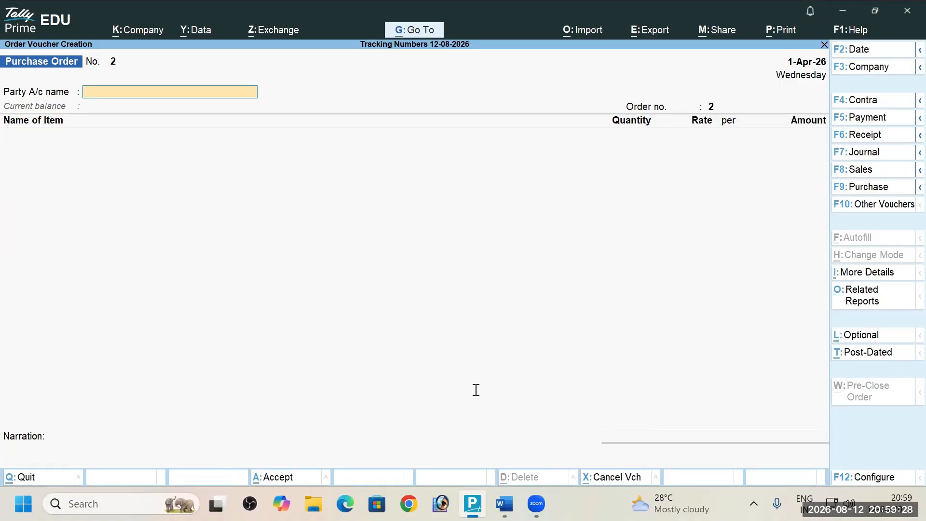
Check the second order's voucher date in the Word table and set the new purchase order's date to 2-May-26
{"action": "key", "text": "alt+Tab"}
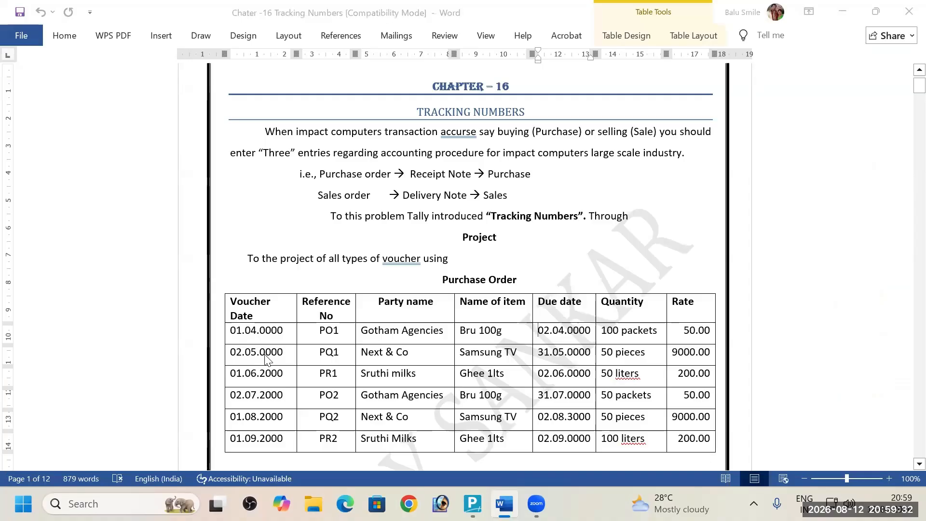
{"action": "key", "text": "alt+Tab"}
{"action": "key", "text": "F2"}
{"action": "type", "text": "2-5"}
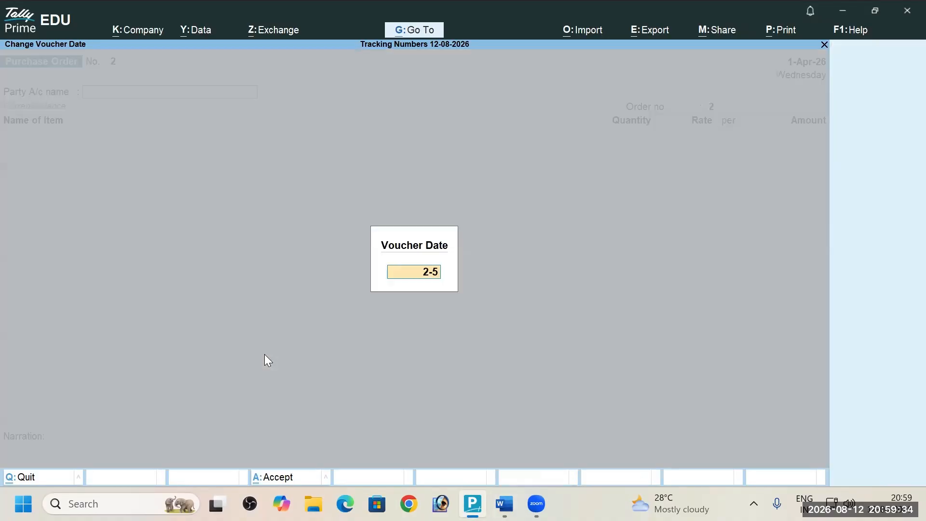
{"action": "key", "text": "Return"}
Copy the second order's party name from the Word table and create the ledger Next & Co under Sundry Creditors with bill-by-bill balances
{"action": "key", "text": "alt+Tab"}
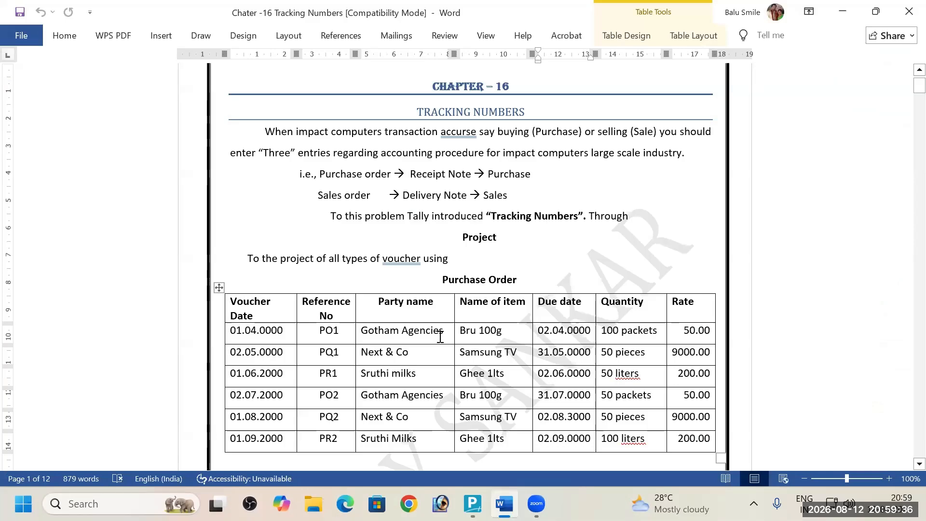
{"action": "left_click_drag", "start_coordinate": [362, 352], "coordinate": [411, 354]}
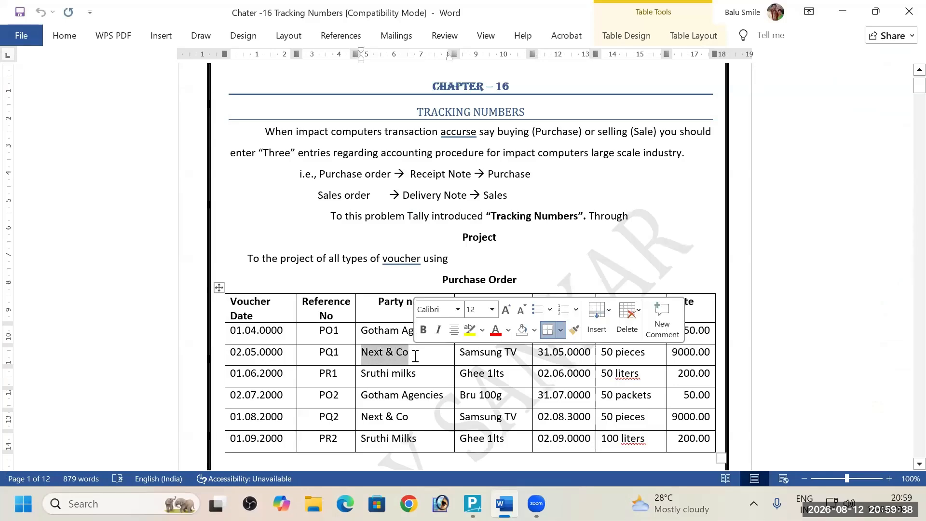
{"action": "key", "text": "ctrl+c"}
{"action": "key", "text": "alt+Tab"}
{"action": "key", "text": "ctrl+a"}
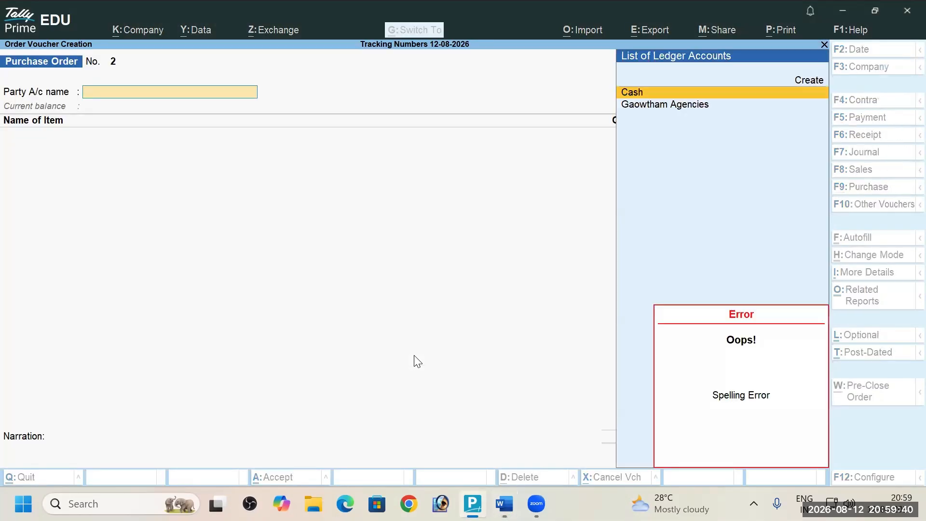
{"action": "key", "text": "alt+c"}
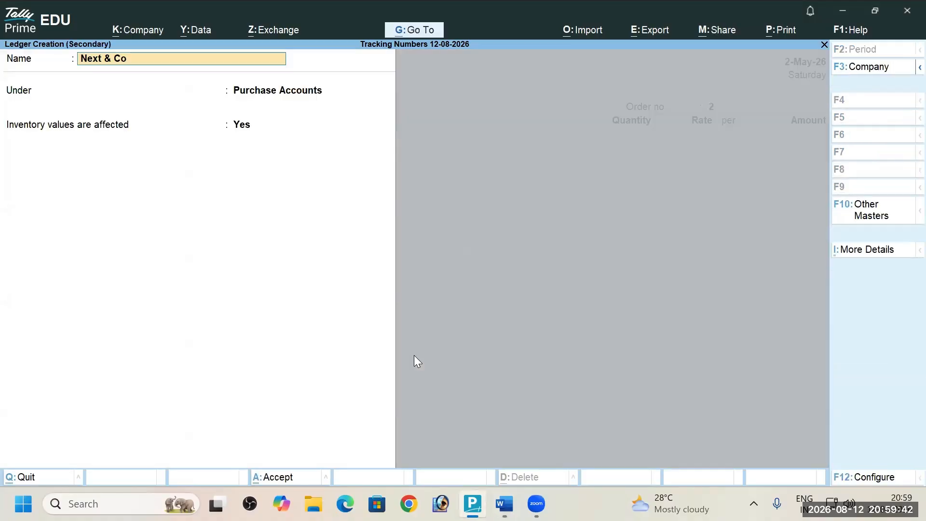
{"action": "key", "text": "Return"}
{"action": "type", "text": "S"}
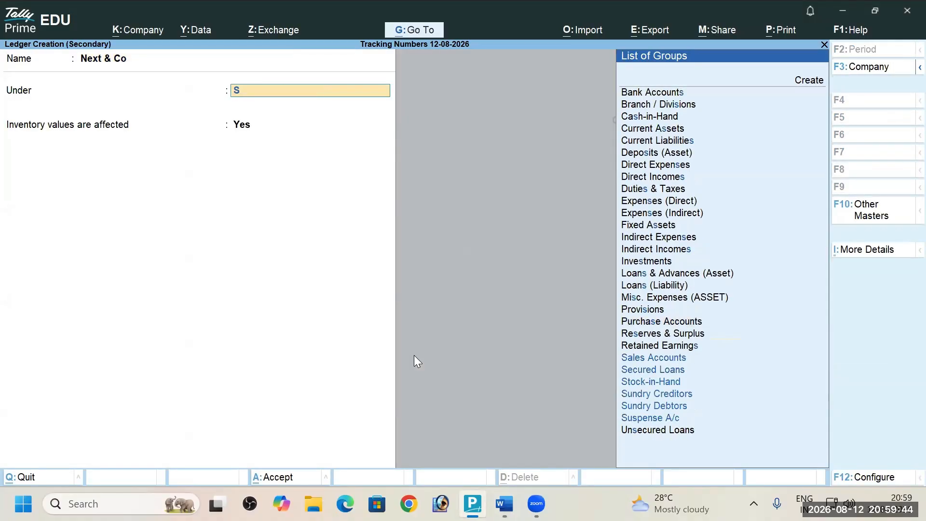
{"action": "key", "text": "Return"}
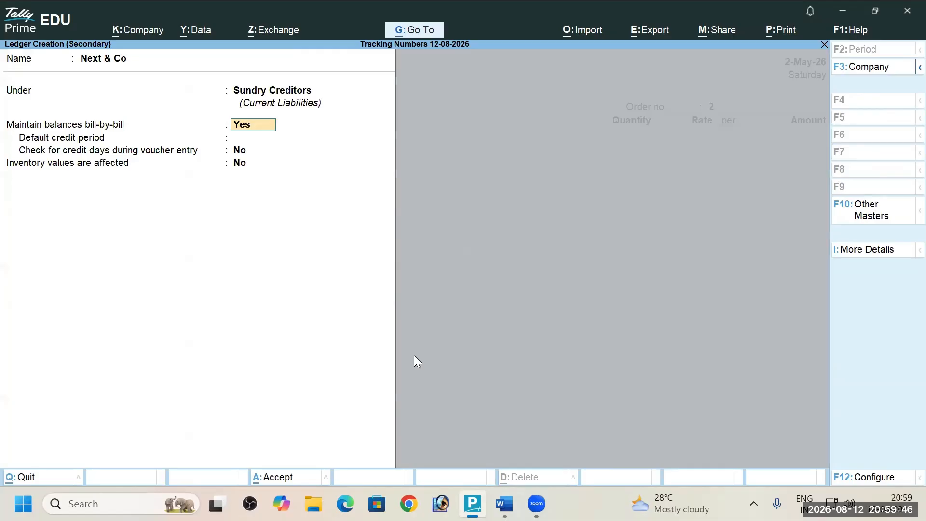
{"action": "key", "text": "Return"}
{"action": "key", "text": "ctrl+a"}
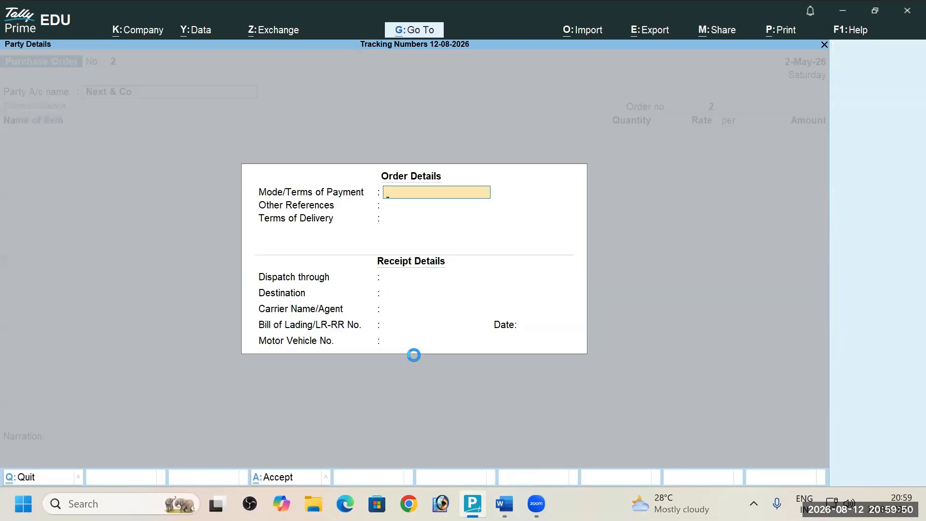
Accept the default order and party details for Next & Co, and set the order number to pq1 as in the Word table
{"action": "key", "text": "ctrl+a"}
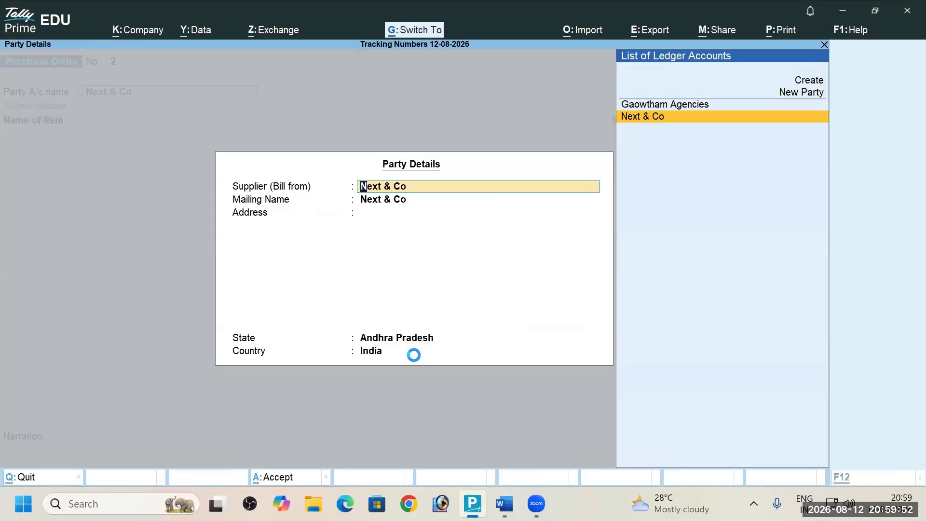
{"action": "key", "text": "ctrl+a"}
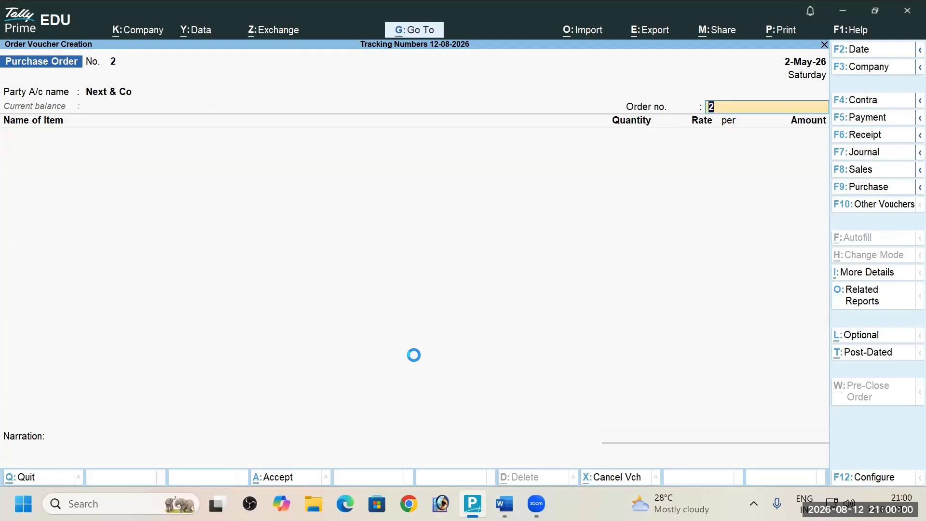
{"action": "key", "text": "alt+Tab"}
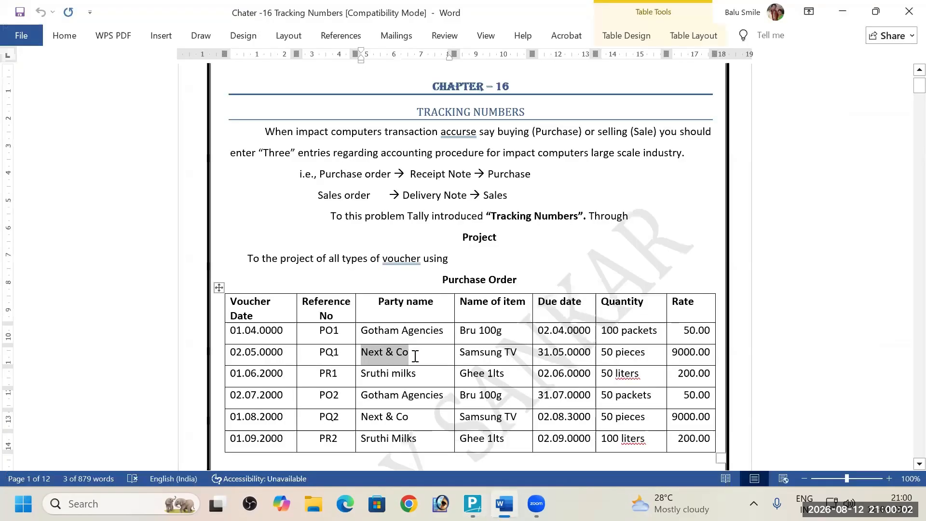
{"action": "key", "text": "alt+Tab"}
{"action": "type", "text": "p"}
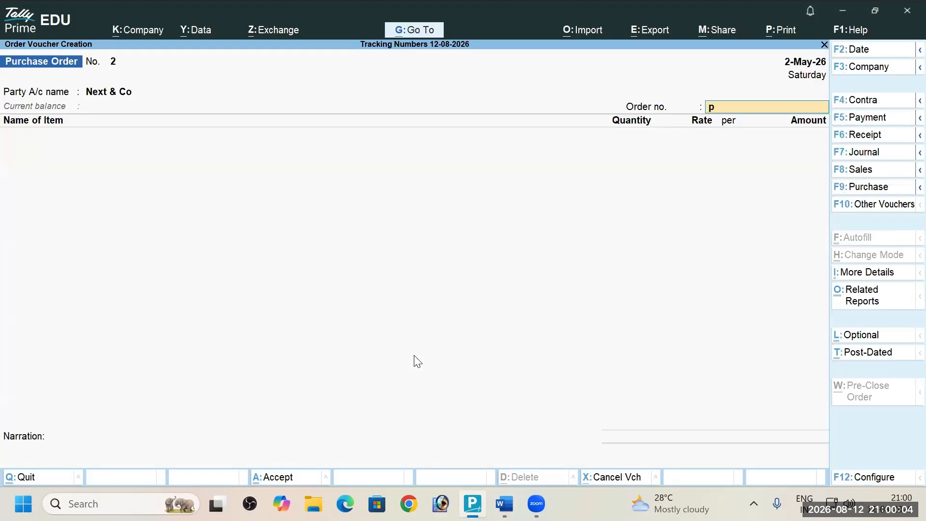
{"action": "type", "text": "q1"}
{"action": "key", "text": "alt+Tab"}
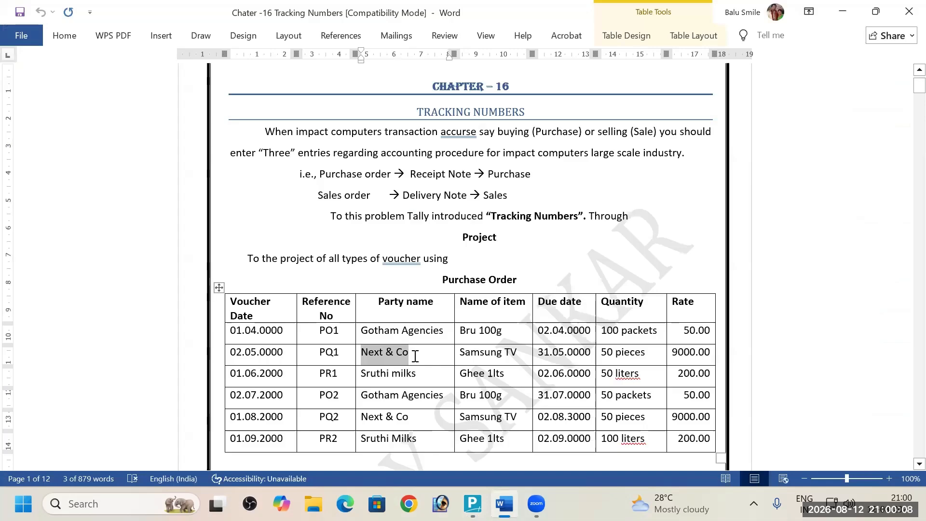
Copy the second order's item name from the Word table and start a new stock item Samsung TV under Primary with no category
{"action": "key", "text": "alt+Tab"}
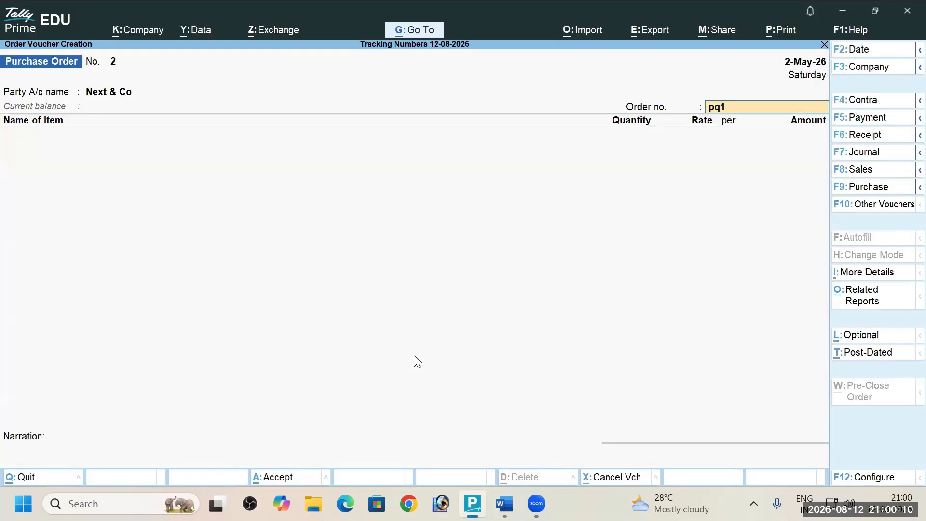
{"action": "key", "text": "alt+Tab"}
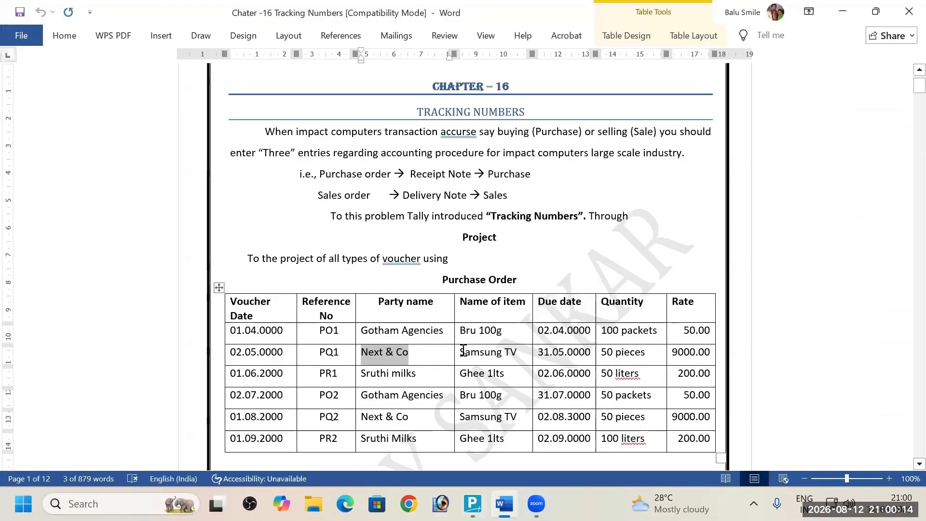
{"action": "left_click_drag", "start_coordinate": [463, 348], "coordinate": [515, 361]}
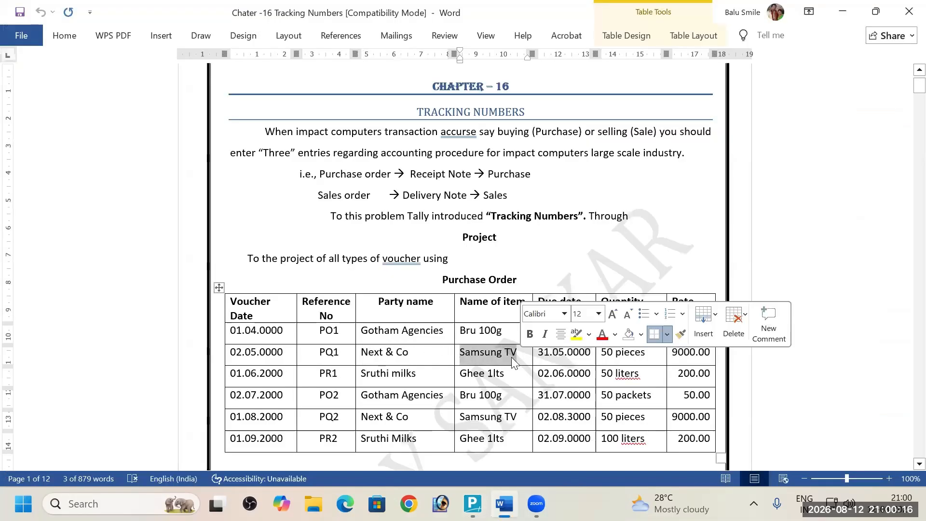
{"action": "key", "text": "alt+Tab"}
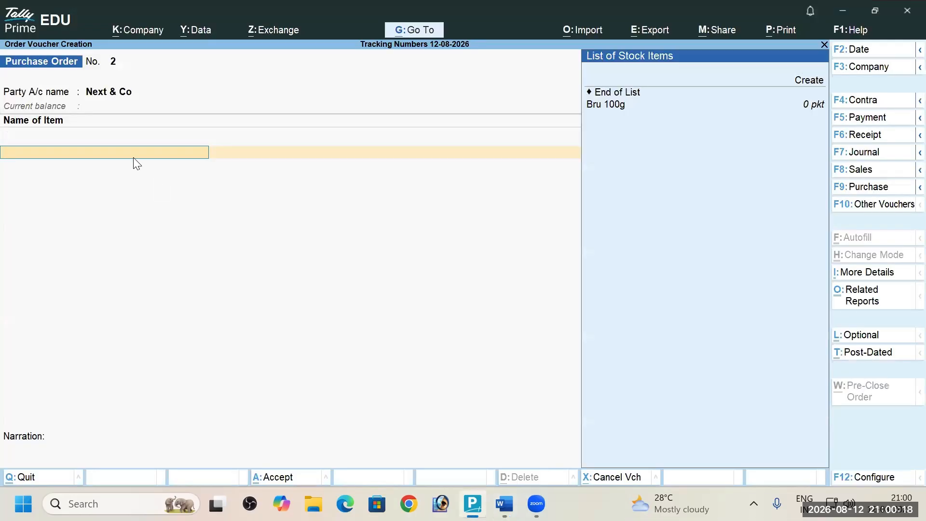
{"action": "key", "text": "alt+c"}
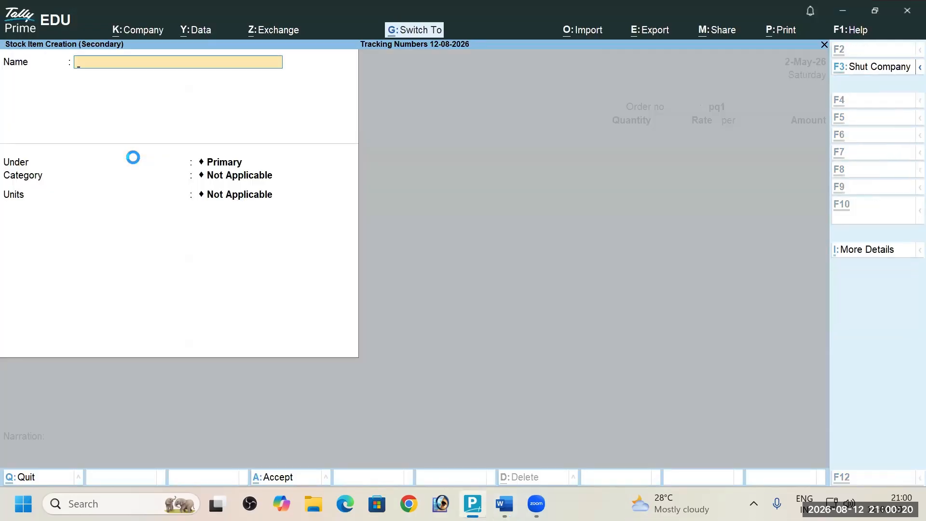
{"action": "key", "text": "ctrl+alt+v"}
{"action": "key", "text": "Return"}
{"action": "key", "text": "Return"}
{"action": "key", "text": "Return"}
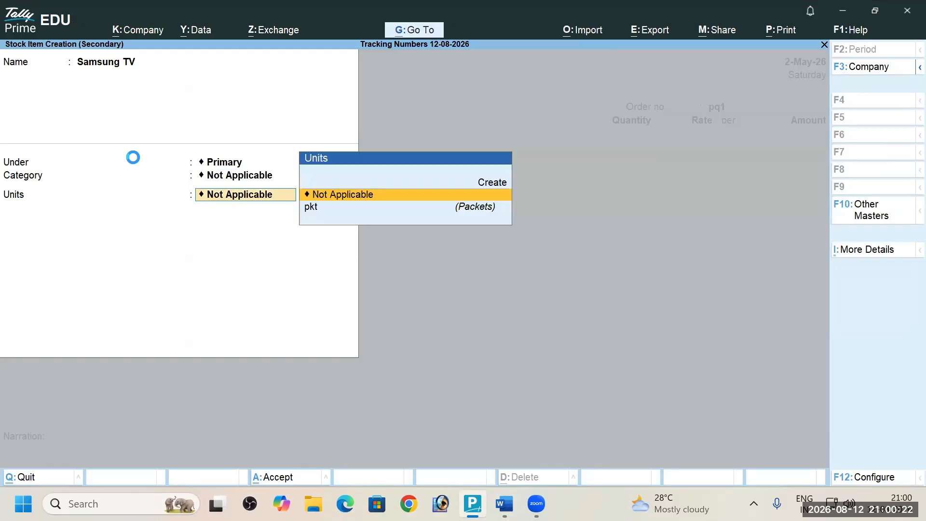
Create the unit pcs with formal name Pieces and 0 decimal places for Samsung TV, and save the stock item without standard rates
{"action": "key", "text": "alt+Tab"}
{"action": "key", "text": "alt+Tab"}
{"action": "key", "text": "alt+c"}
{"action": "type", "text": "pcs"}
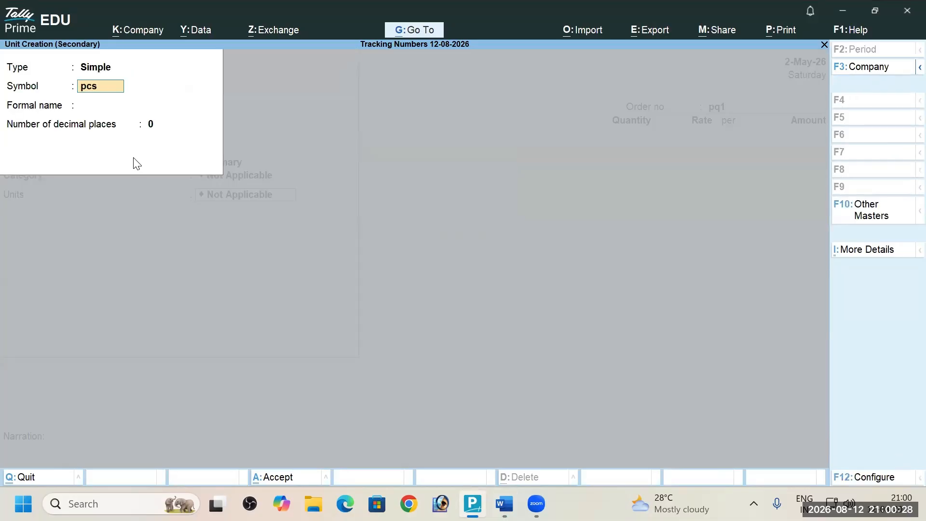
{"action": "key", "text": "Return"}
{"action": "type", "text": "Pieces"}
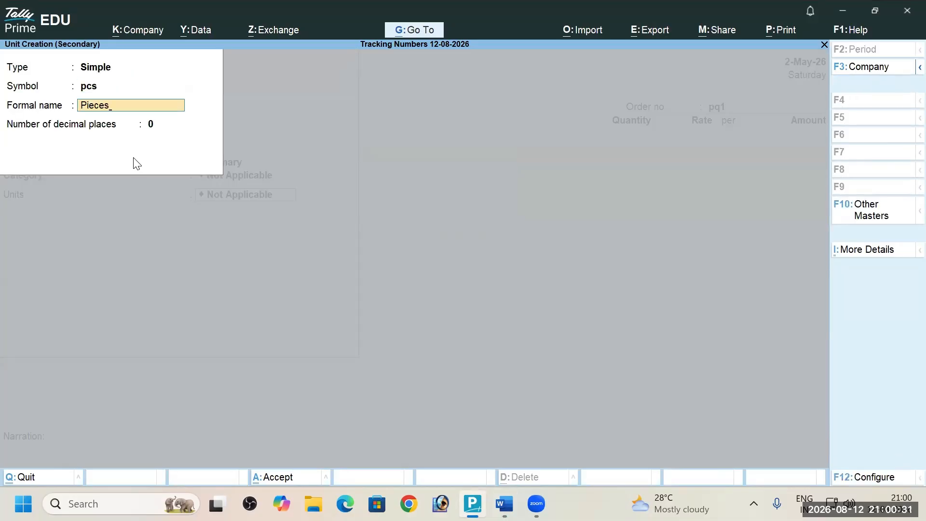
{"action": "key", "text": "Return"}
{"action": "key", "text": "Return"}
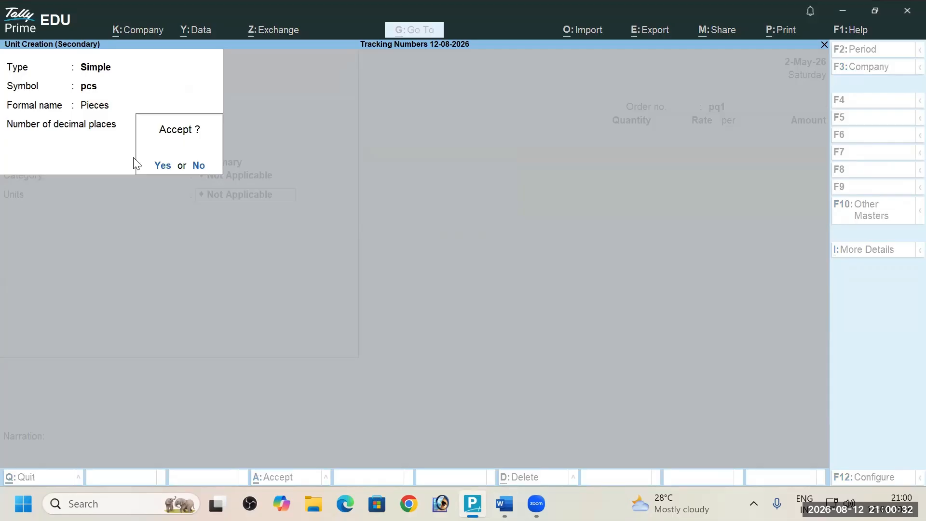
{"action": "key", "text": "Return"}
{"action": "key", "text": "Return"}
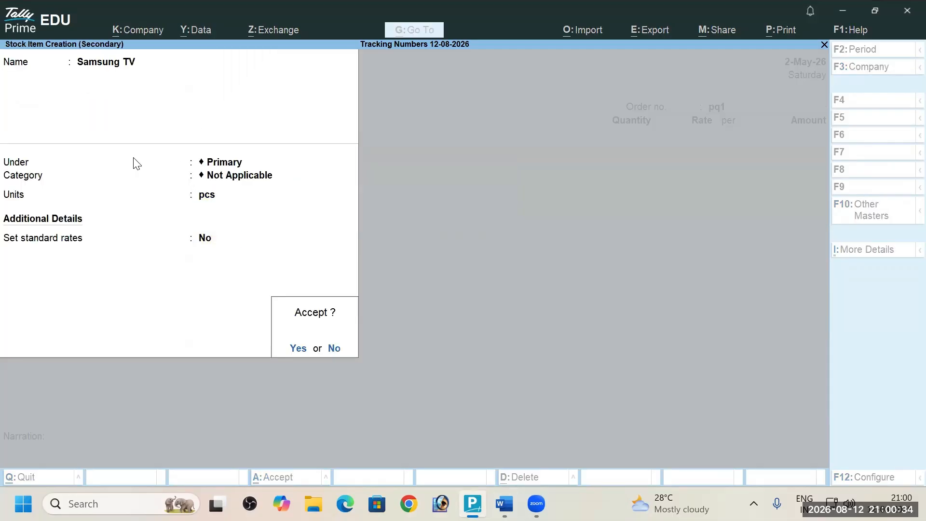
{"action": "key", "text": "Return"}
Check the second order's due date in the Word table and set Samsung TV's due date to 31-May-26
{"action": "key", "text": "alt+Tab"}
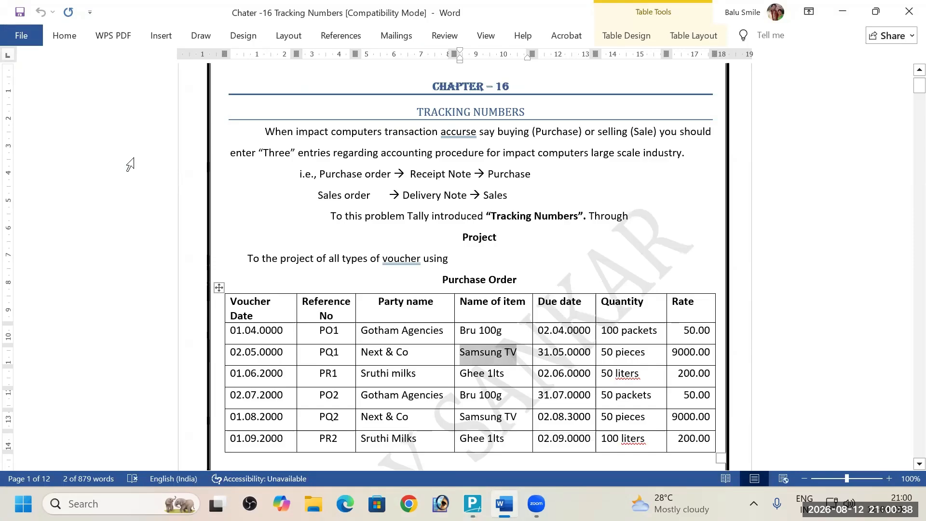
{"action": "key", "text": "alt+Tab"}
{"action": "type", "text": "31-5"}
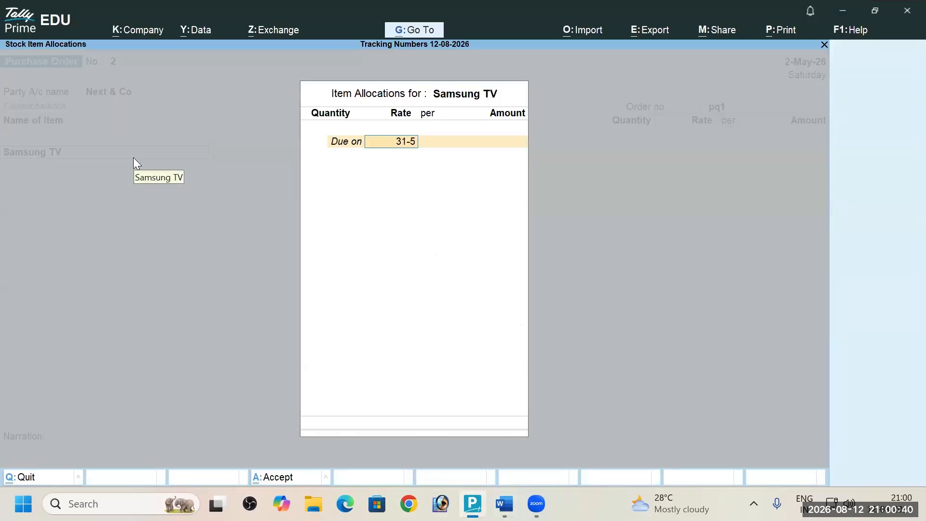
{"action": "key", "text": "Return"}
Enter 50 pcs of Samsung TV at a rate of 9,000 per pcs as in the Word table, and end the item allocation
{"action": "key", "text": "alt+Tab"}
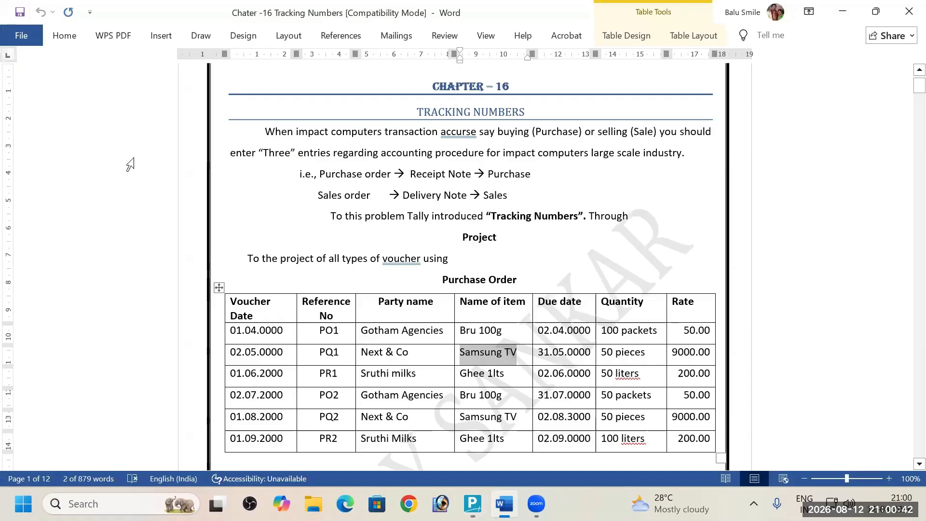
{"action": "key", "text": "alt+Tab"}
{"action": "type", "text": "50"}
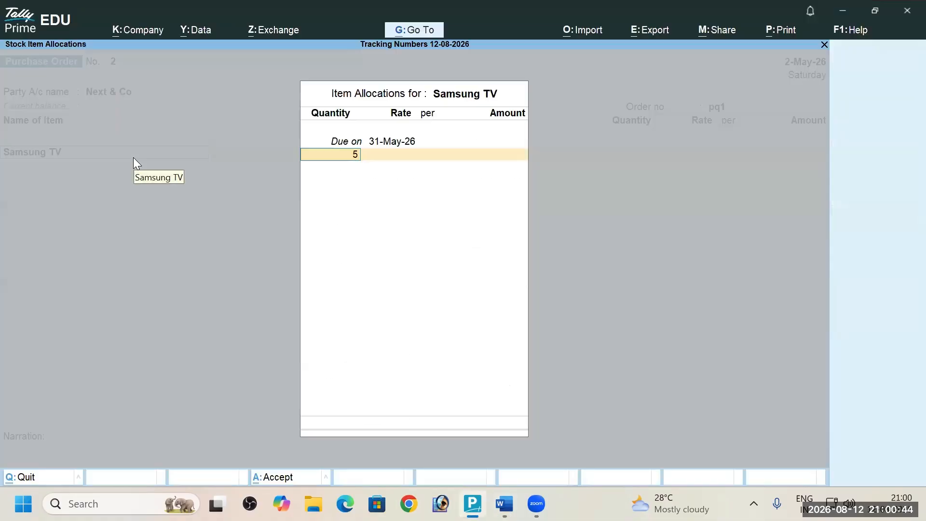
{"action": "key", "text": "Return"}
{"action": "type", "text": "9000"}
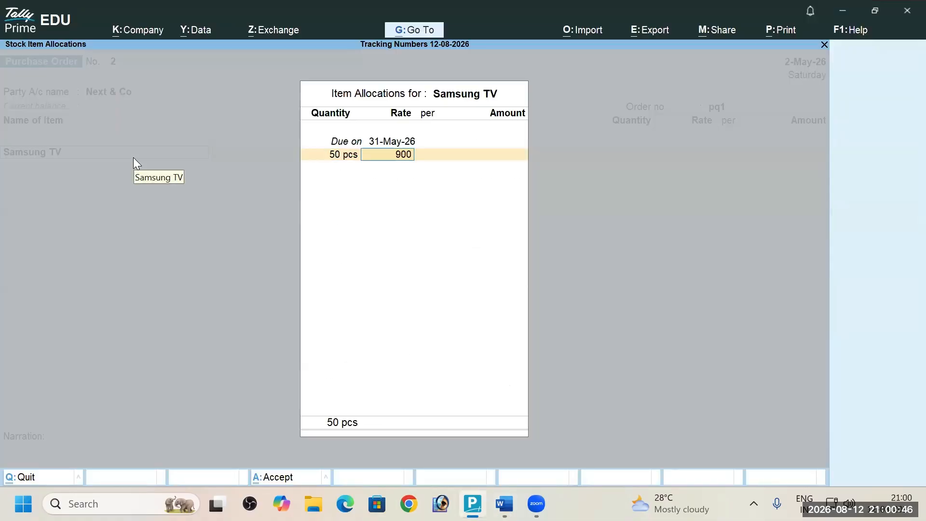
{"action": "key", "text": "Return"}
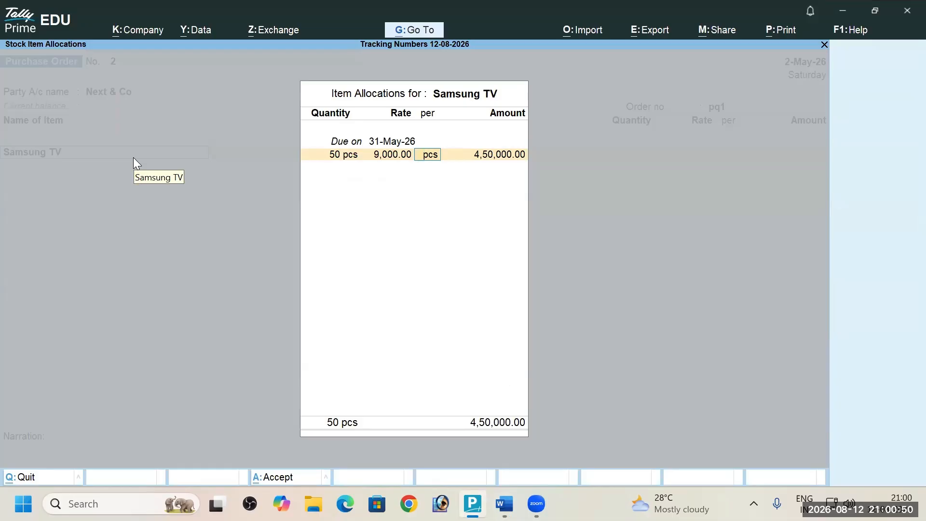
{"action": "key", "text": "Return"}
{"action": "key", "text": "Return"}
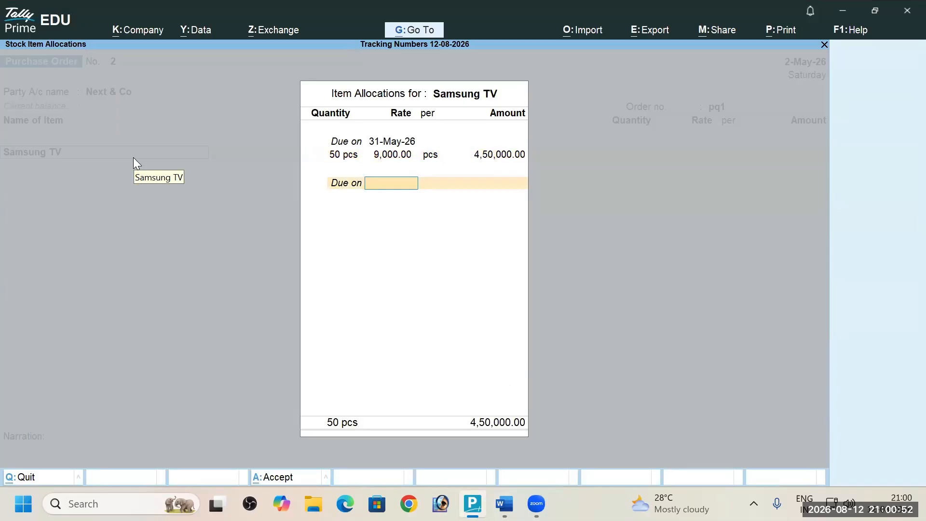
{"action": "key", "text": "Return"}
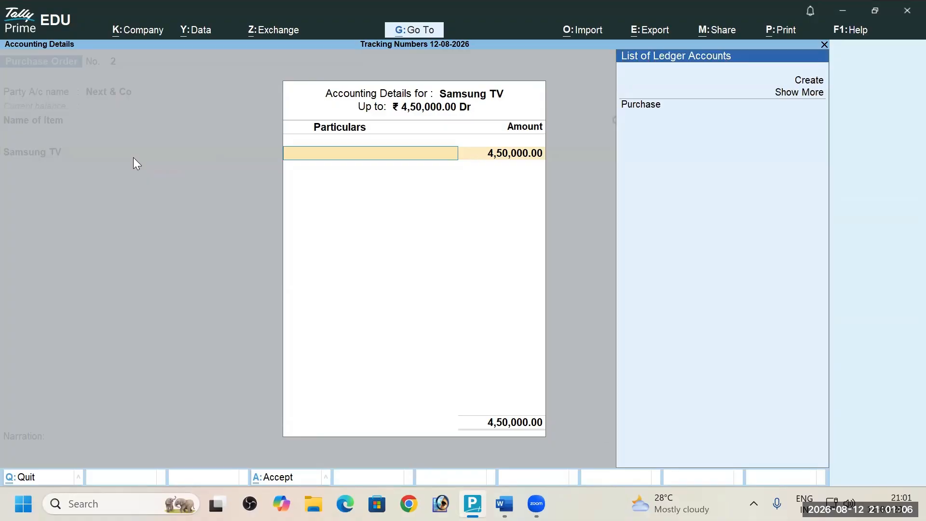
Allocate Samsung TV's full amount to the Purchase ledger, end the item list, leave the narration blank, and save purchase order pq1
{"action": "key", "text": "Down"}
{"action": "key", "text": "Down"}
{"action": "key", "text": "Down"}
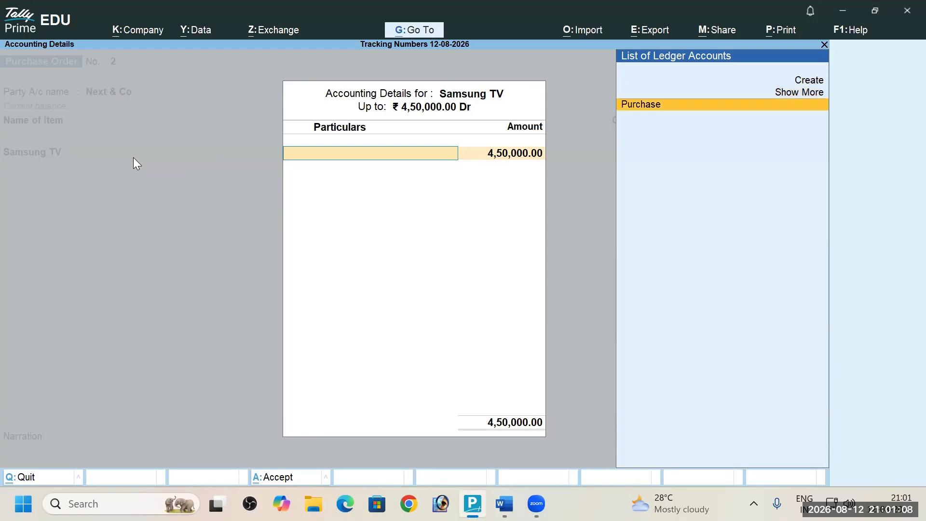
{"action": "key", "text": "Return"}
{"action": "key", "text": "Return"}
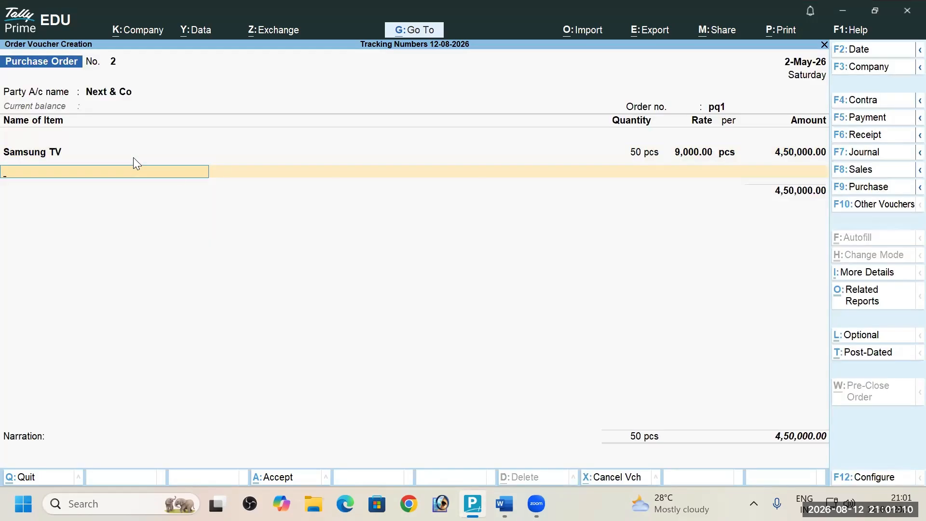
{"action": "key", "text": "Return"}
{"action": "key", "text": "Return"}
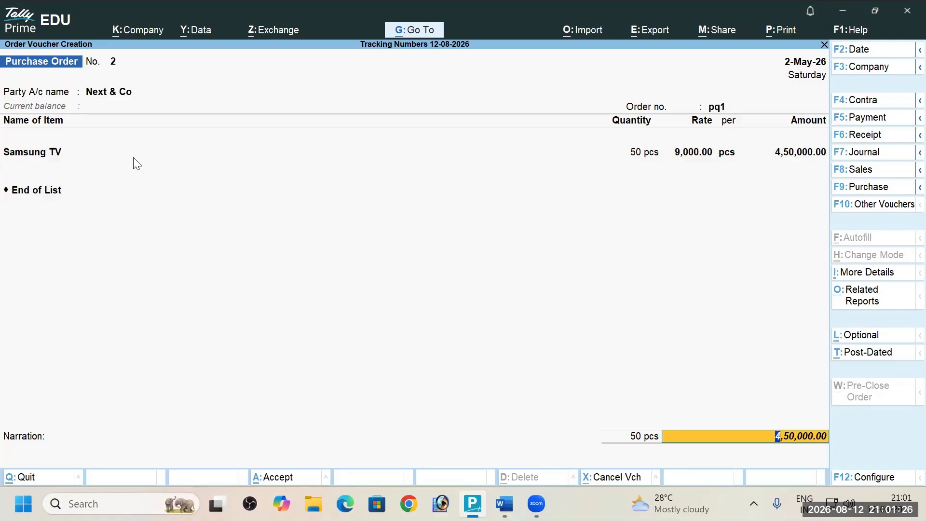
{"action": "key", "text": "Return"}
{"action": "key", "text": "Return"}
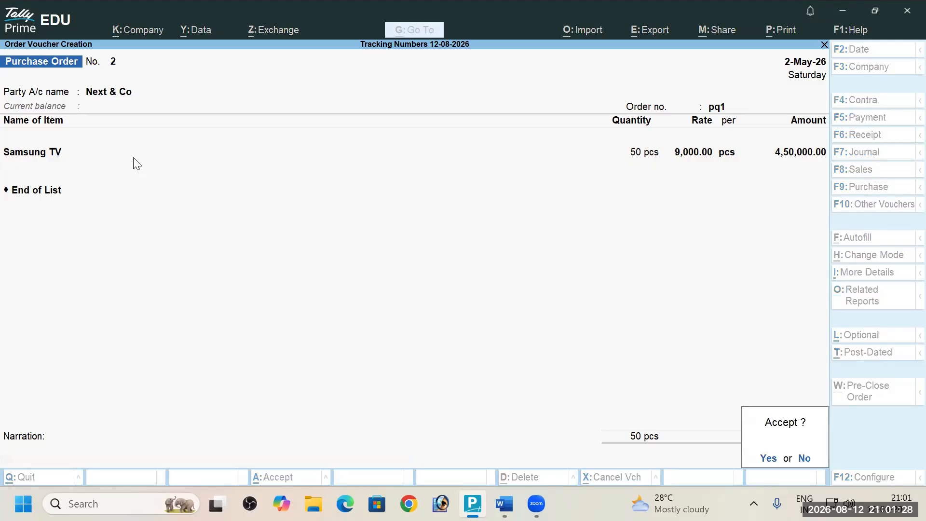
{"action": "key", "text": "Return"}
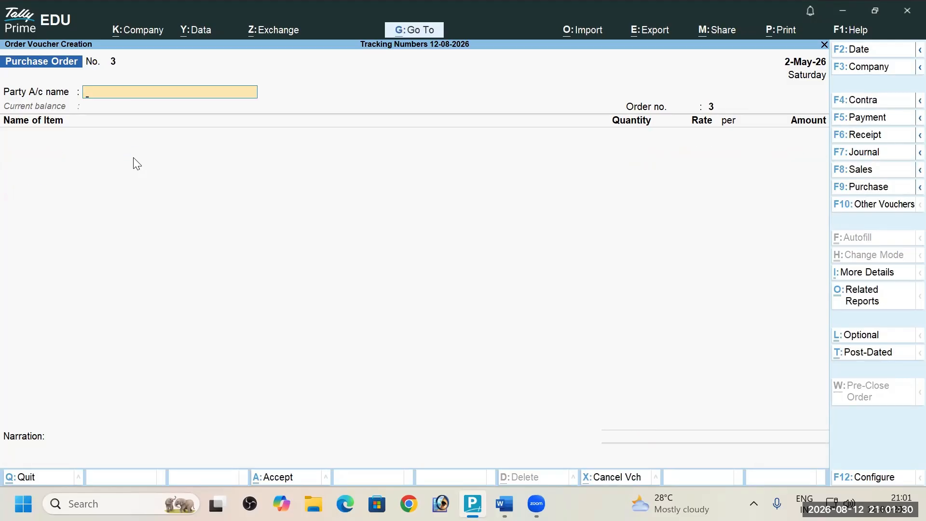
Review the Purchase Order and Receipt note tables in the Word document, and leave TallyPrime's order voucher entry
{"action": "key", "text": "alt+Tab"}
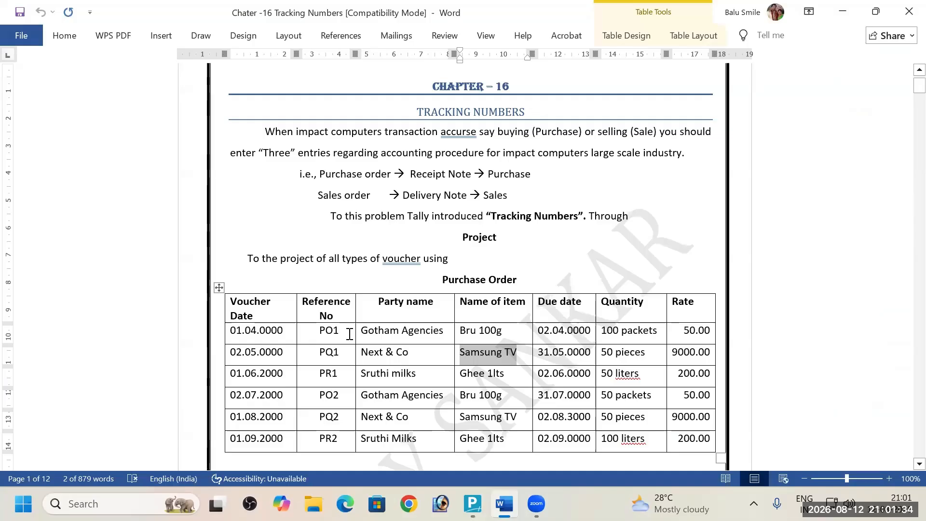
{"action": "scroll", "coordinate": [433, 393], "scroll_direction": "down", "scroll_amount": 2}
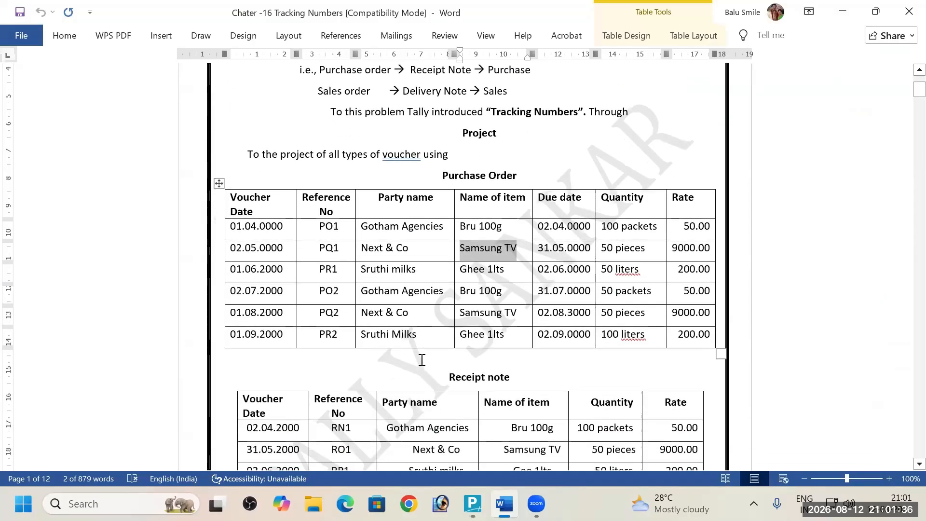
{"action": "scroll", "coordinate": [422, 360], "scroll_direction": "up", "scroll_amount": 2}
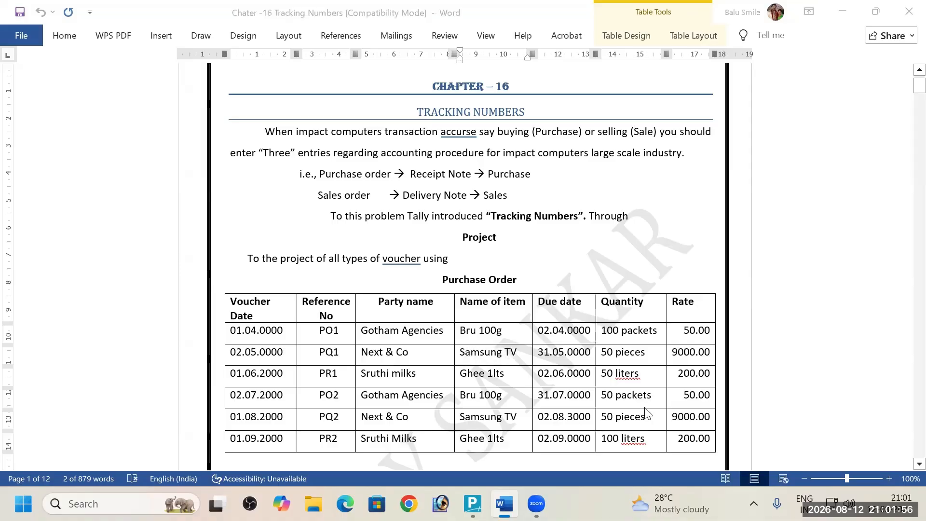
{"action": "key", "text": "alt+Tab"}
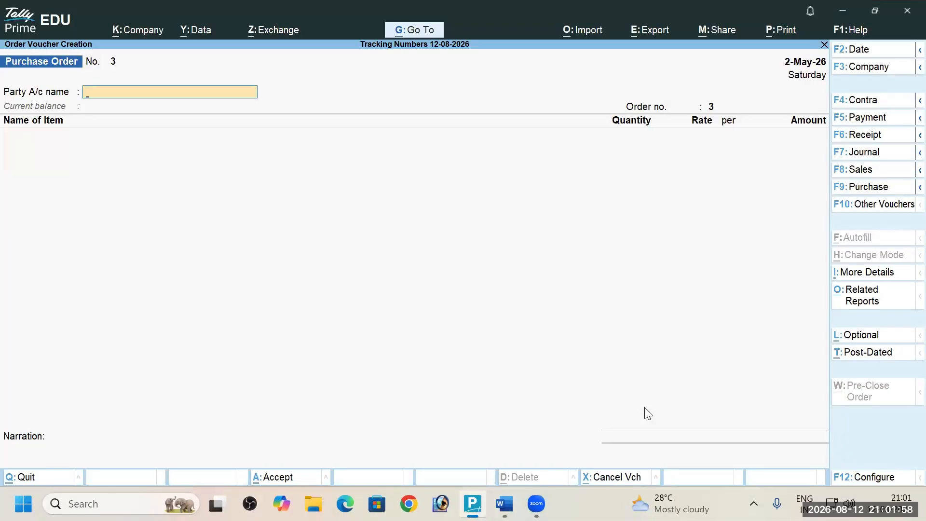
{"action": "key", "text": "Escape"}
{"action": "key", "text": "Return"}
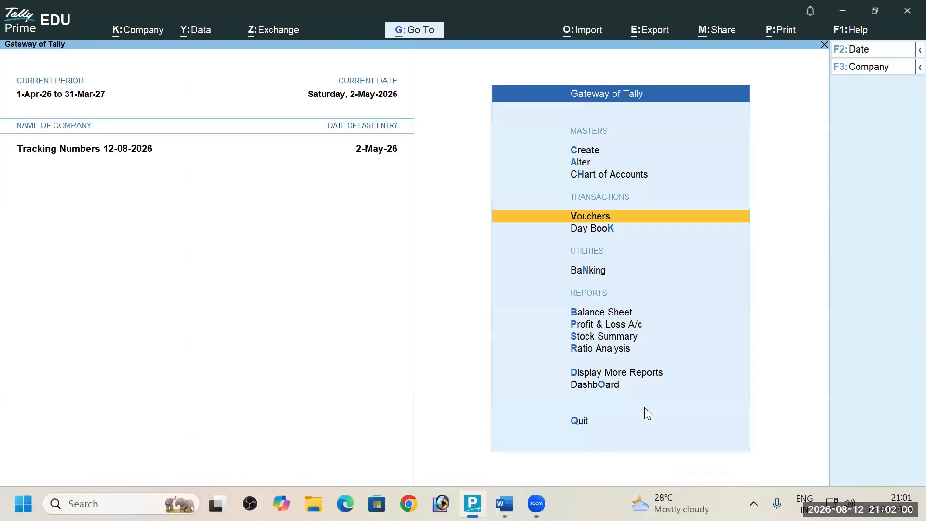
View the Profit & Loss A/c in detailed form and examine the Purchase ledger under Purchase Accounts
{"action": "key", "text": "Down"}
{"action": "key", "text": "Down"}
{"action": "key", "text": "Down"}
{"action": "key", "text": "Down"}
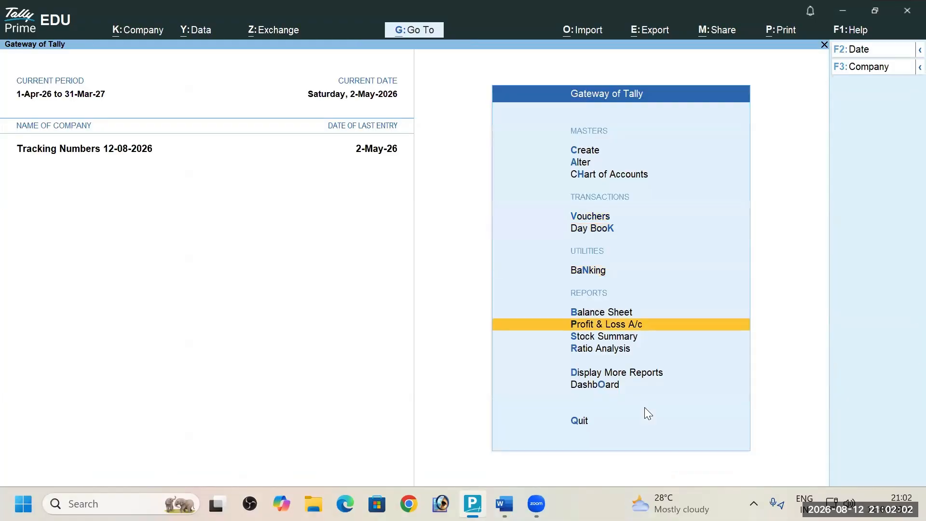
{"action": "key", "text": "Return"}
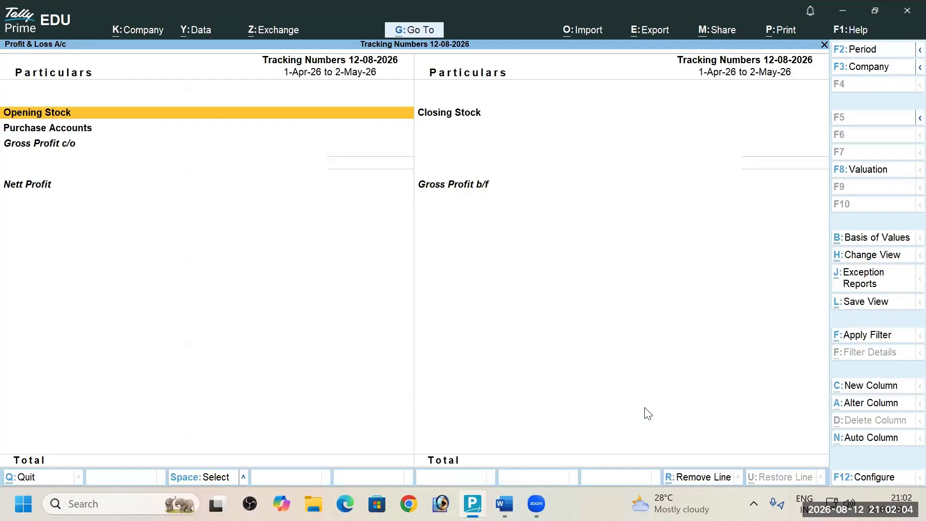
{"action": "key", "text": "alt+F5"}
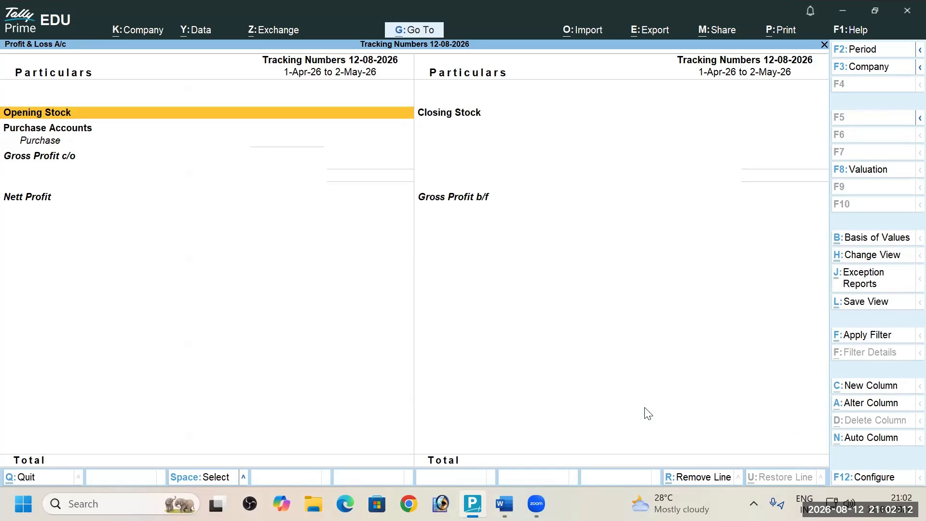
{"action": "key", "text": "Down"}
{"action": "key", "text": "Down"}
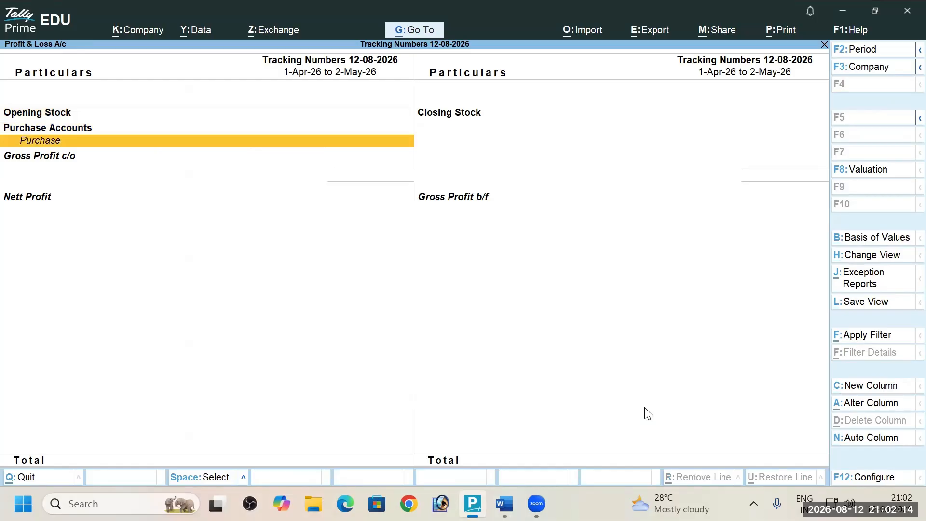
{"action": "key", "text": "Up"}
{"action": "key", "text": "Down"}
Refer back to the Purchase Order table in Word, and close TallyPrime's Profit & Loss A/c report
{"action": "key", "text": "alt+Tab"}
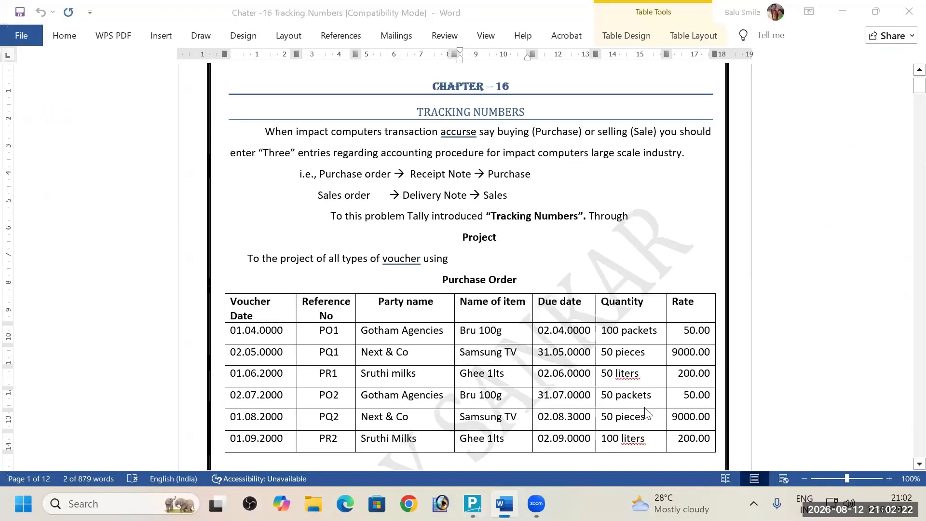
{"action": "key", "text": "alt+Tab"}
{"action": "key", "text": "alt+Tab"}
{"action": "key", "text": "alt+Tab"}
{"action": "key", "text": "alt+Tab"}
{"action": "key", "text": "Escape"}
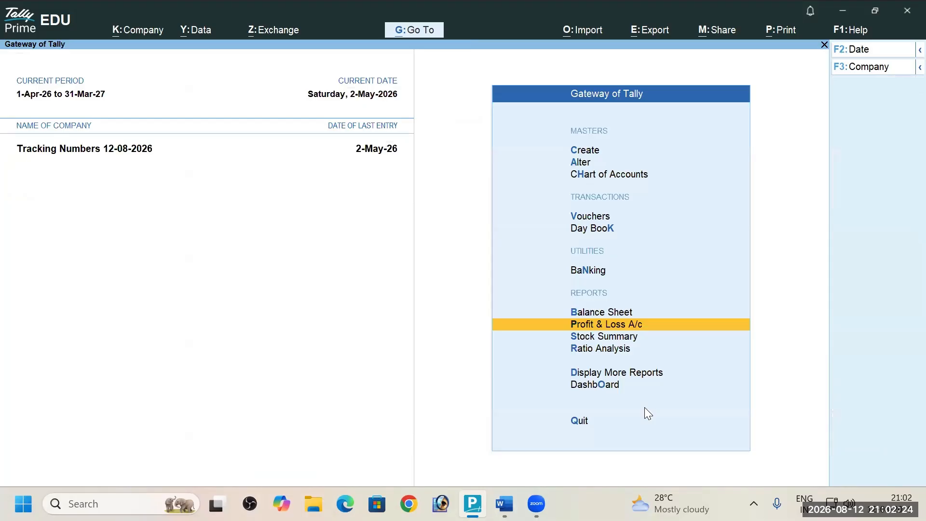
Open the Day Book, set its period from 1-4-2026 to 31-3-2027, review the listed vouchers, and close it
{"action": "key", "text": "Home"}
{"action": "key", "text": "Down"}
{"action": "key", "text": "Down"}
{"action": "key", "text": "Down"}
{"action": "key", "text": "Down"}
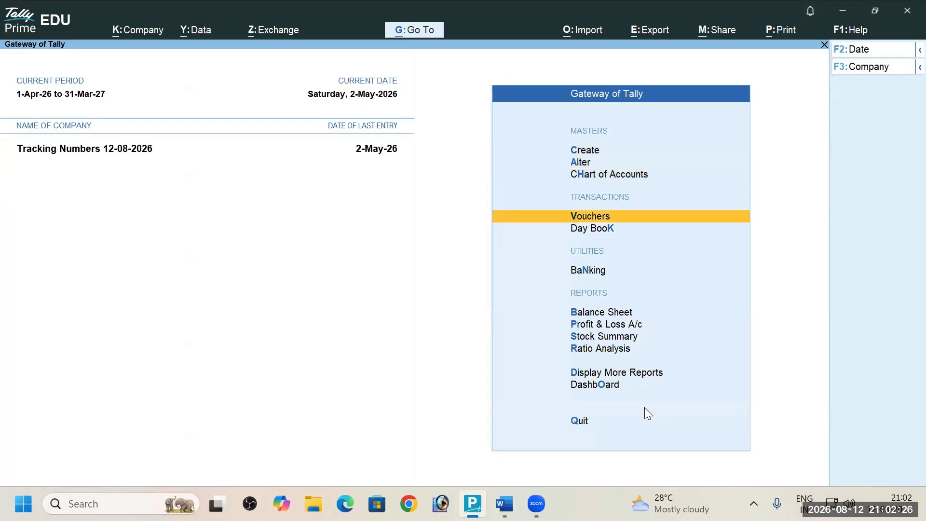
{"action": "key", "text": "Return"}
{"action": "key", "text": "F2"}
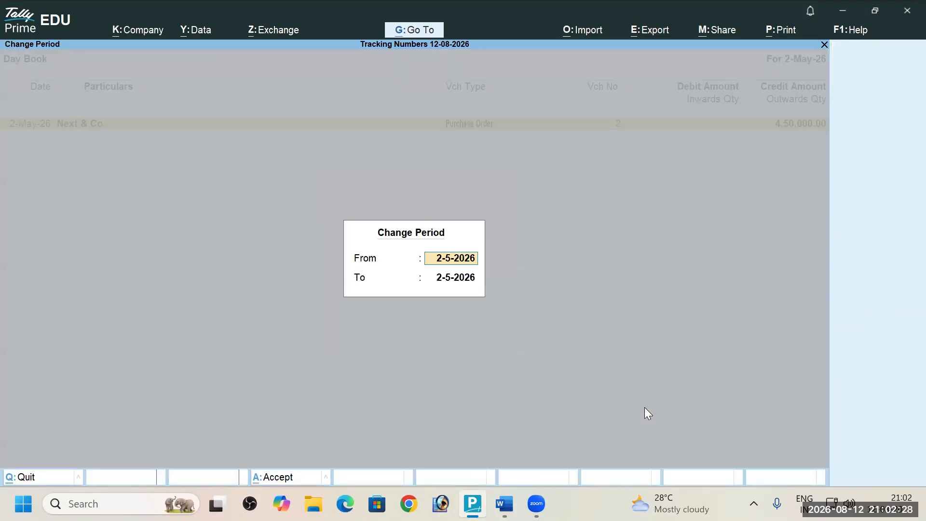
{"action": "type", "text": "1-4"}
{"action": "key", "text": "Return"}
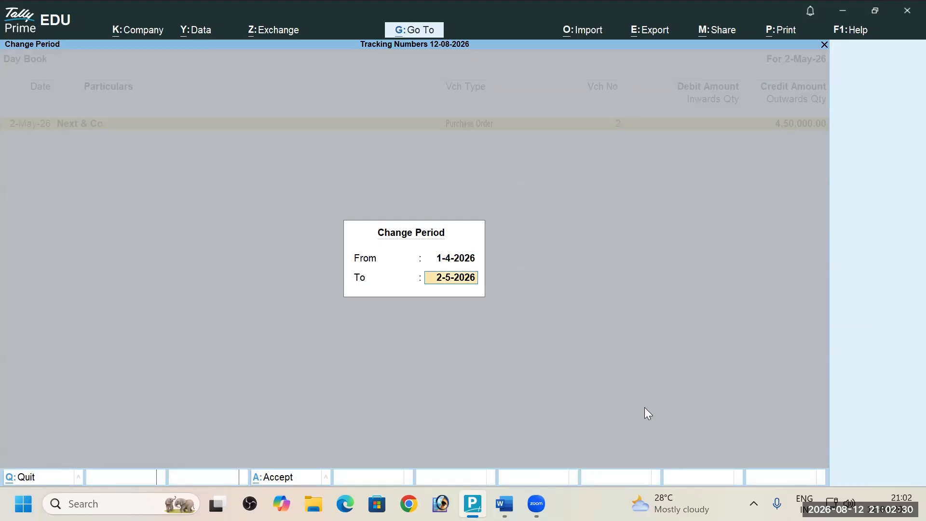
{"action": "type", "text": "31-3"}
{"action": "key", "text": "Return"}
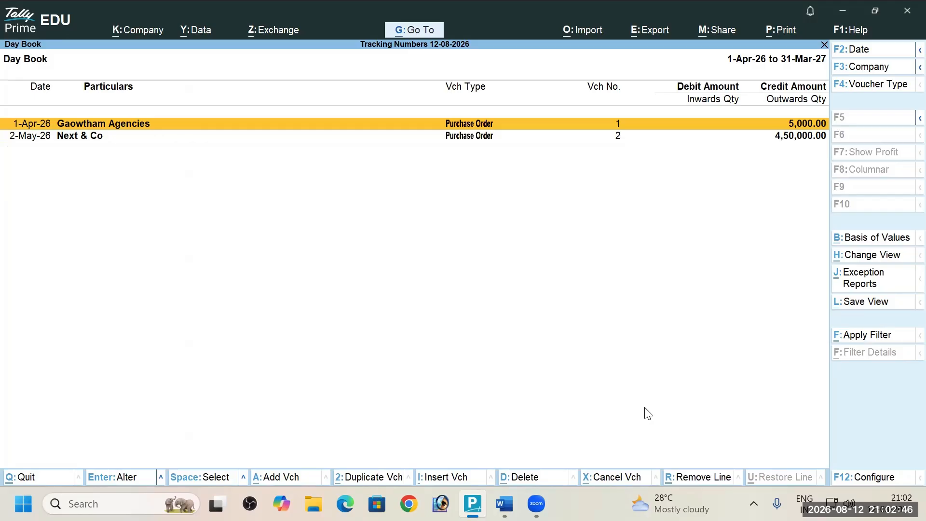
{"action": "key", "text": "alt+Tab"}
{"action": "key", "text": "alt+Tab"}
{"action": "key", "text": "Escape"}
{"action": "key", "text": "Escape"}
{"action": "key", "text": "n"}
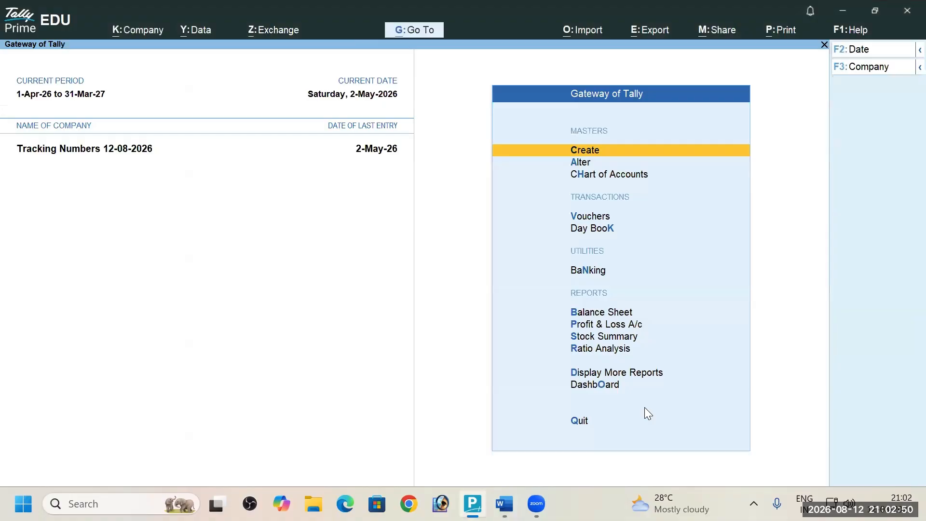
Open the Profit & Loss A/c report from the Gateway of Tally
{"action": "key", "text": "Down"}
{"action": "key", "text": "Down"}
{"action": "key", "text": "Down"}
{"action": "key", "text": "Down"}
{"action": "key", "text": "Down"}
{"action": "key", "text": "Down"}
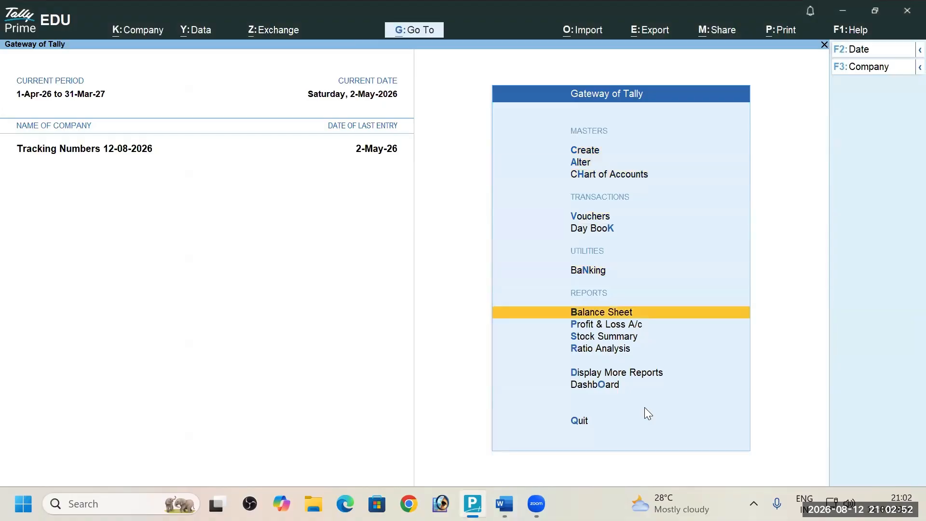
{"action": "key", "text": "Down"}
{"action": "key", "text": "Return"}
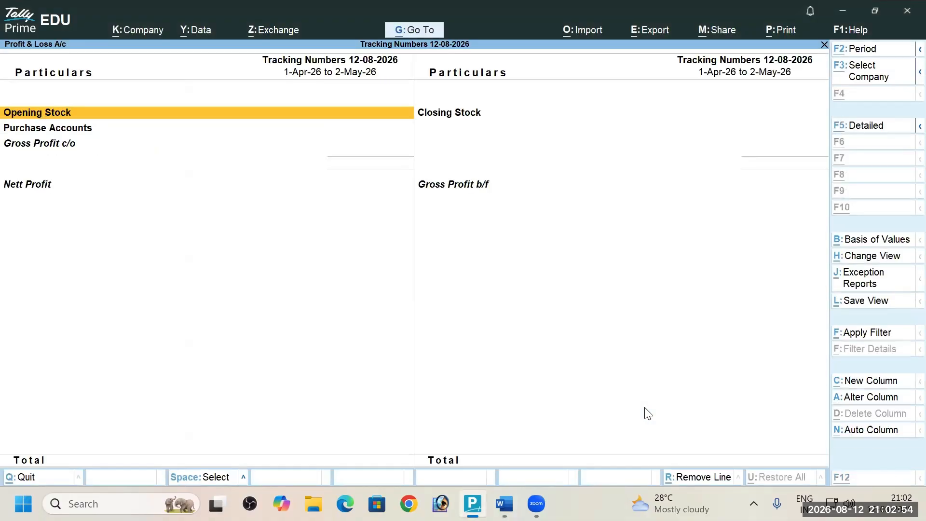
Show the Profit & Loss A/c in detailed form, check the Purchase ledger under Purchase Accounts, and close the report
{"action": "key", "text": "alt+Tab"}
{"action": "key", "text": "alt+Tab"}
{"action": "key", "text": "alt+F5"}
{"action": "key", "text": "Down"}
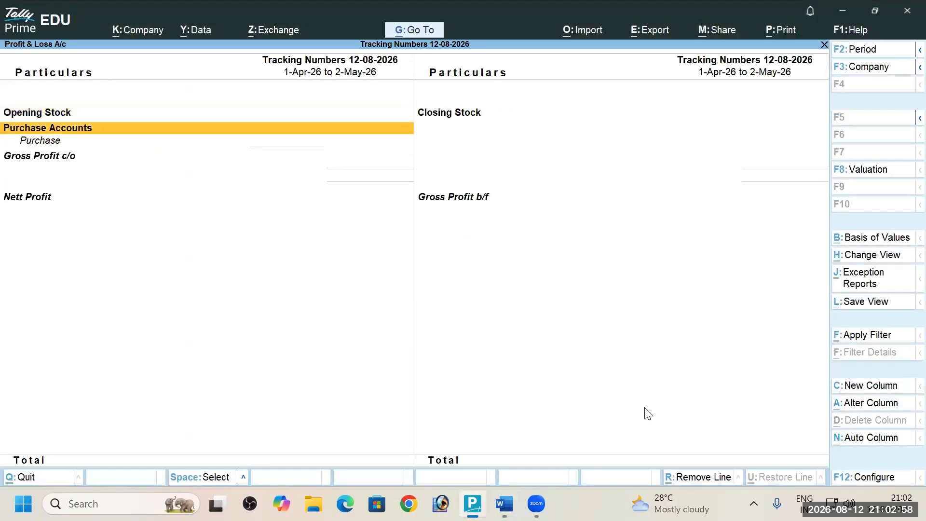
{"action": "key", "text": "Down"}
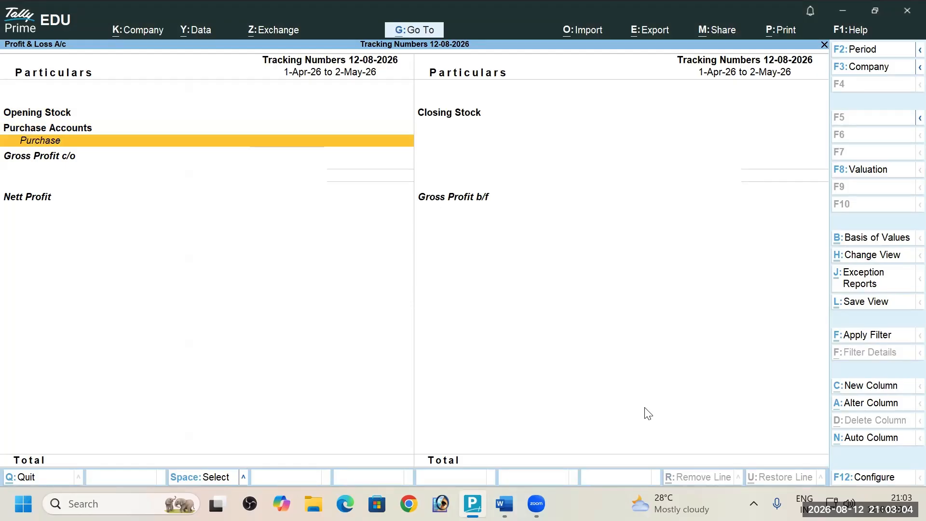
{"action": "key", "text": "Escape"}
{"action": "key", "text": "Escape"}
{"action": "key", "text": "Escape"}
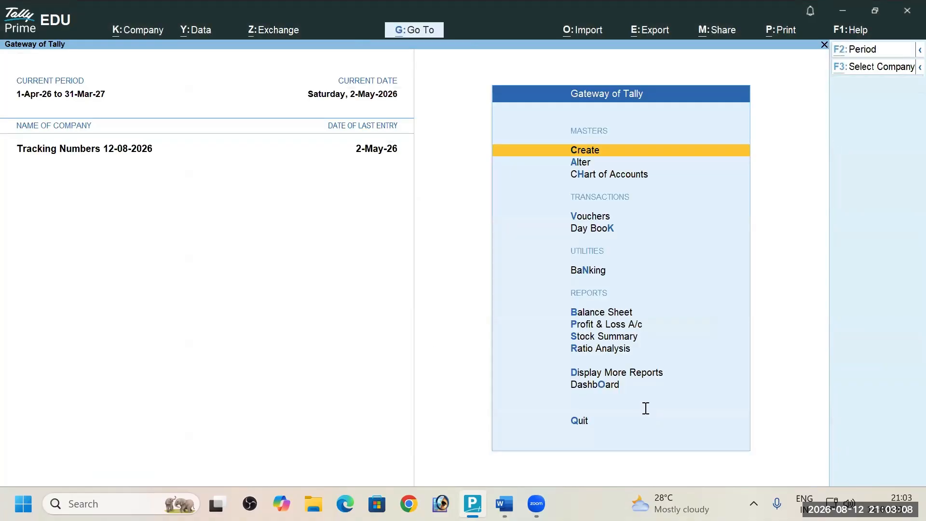
Switch to the Word document, review the Receipt note and Purchase tables, and return to TallyPrime
{"action": "key", "text": "alt+Tab"}
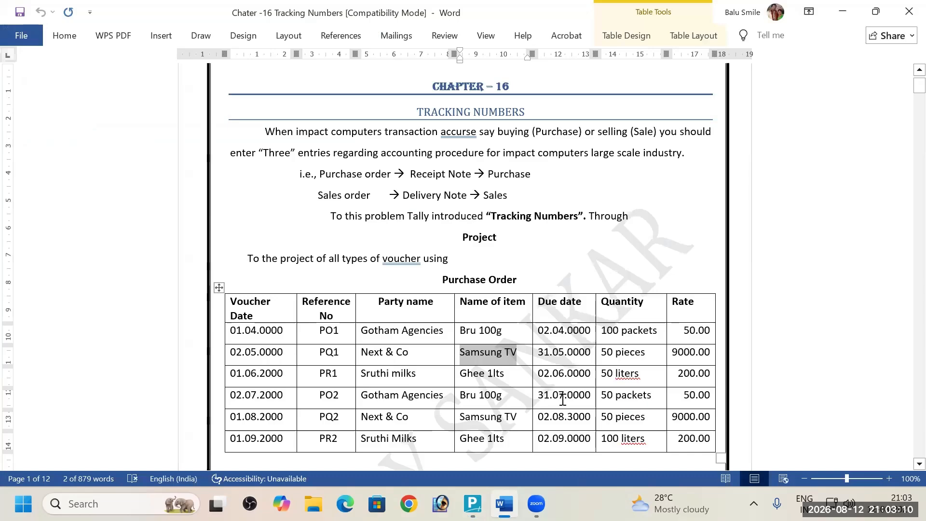
{"action": "scroll", "coordinate": [546, 345], "scroll_direction": "down", "scroll_amount": 3}
{"action": "scroll", "coordinate": [545, 345], "scroll_direction": "down", "scroll_amount": 6}
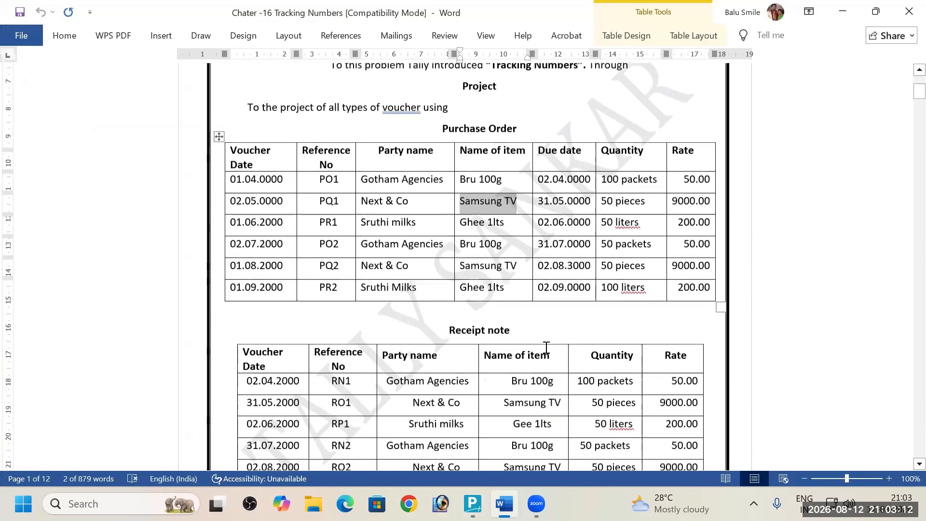
{"action": "scroll", "coordinate": [545, 345], "scroll_direction": "down", "scroll_amount": 5}
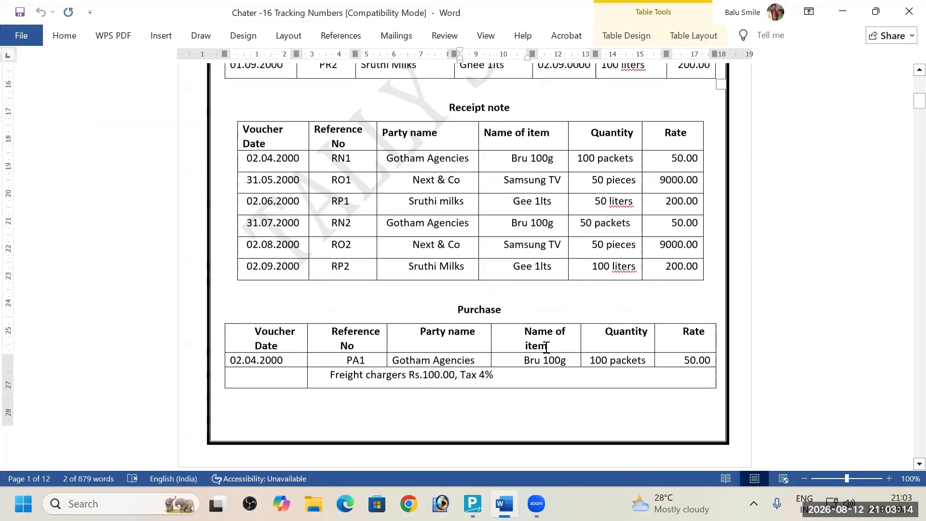
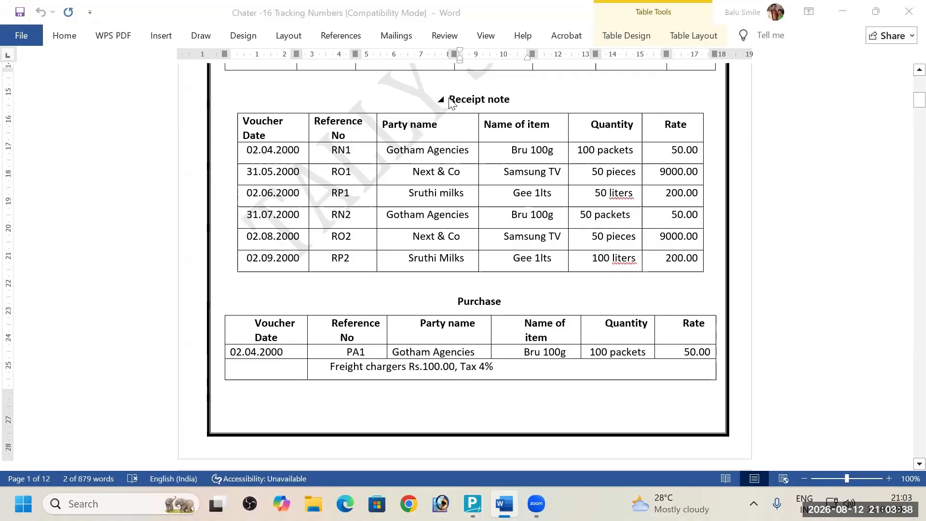
{"action": "key", "text": "alt+Tab"}
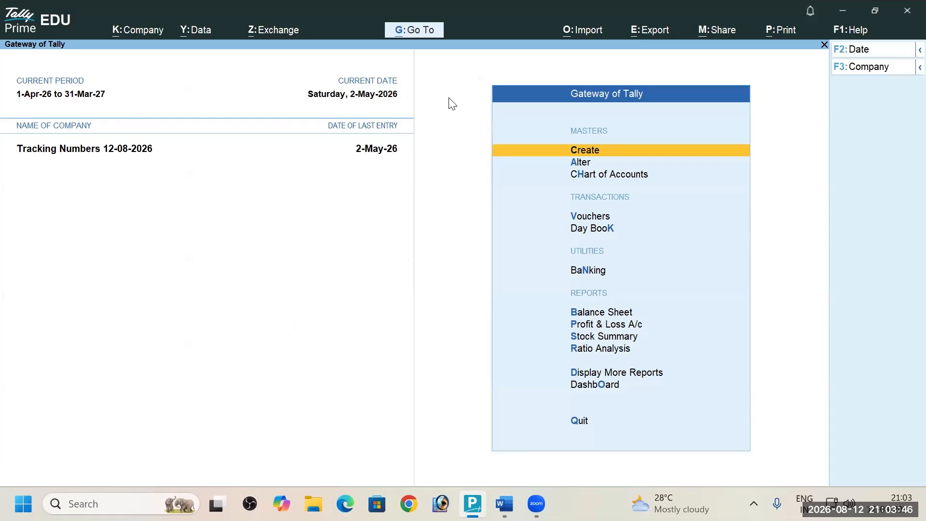
Start voucher entry and list the other voucher types, including the inactive ones
{"action": "key", "text": "Down"}
{"action": "key", "text": "Down"}
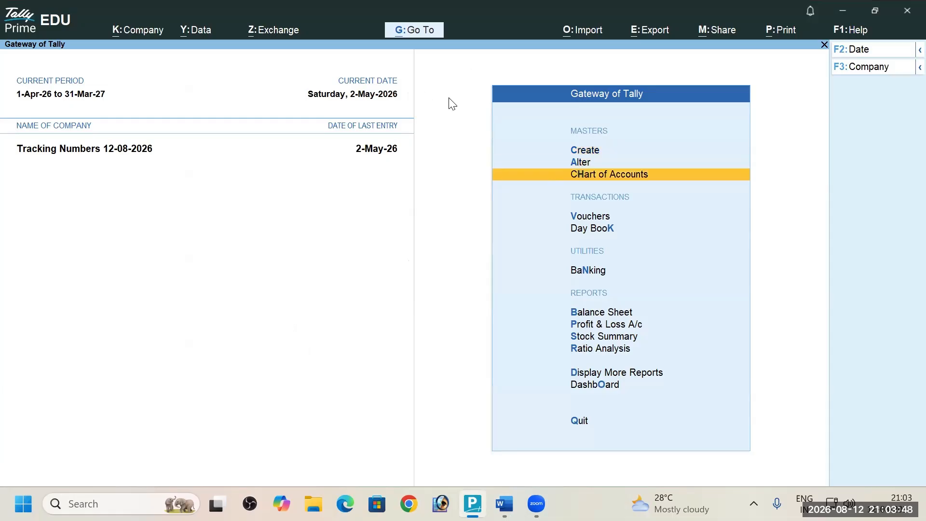
{"action": "key", "text": "Down"}
{"action": "key", "text": "Return"}
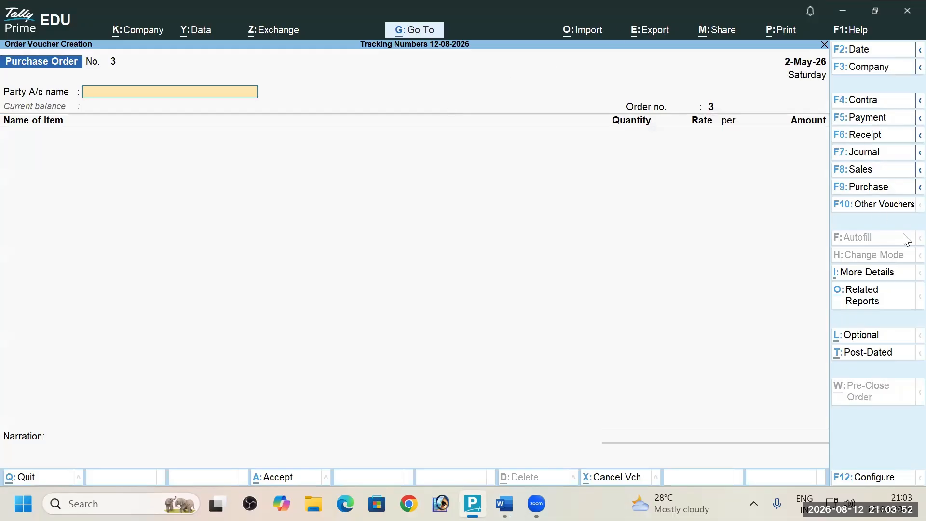
{"action": "left_click", "coordinate": [865, 206]}
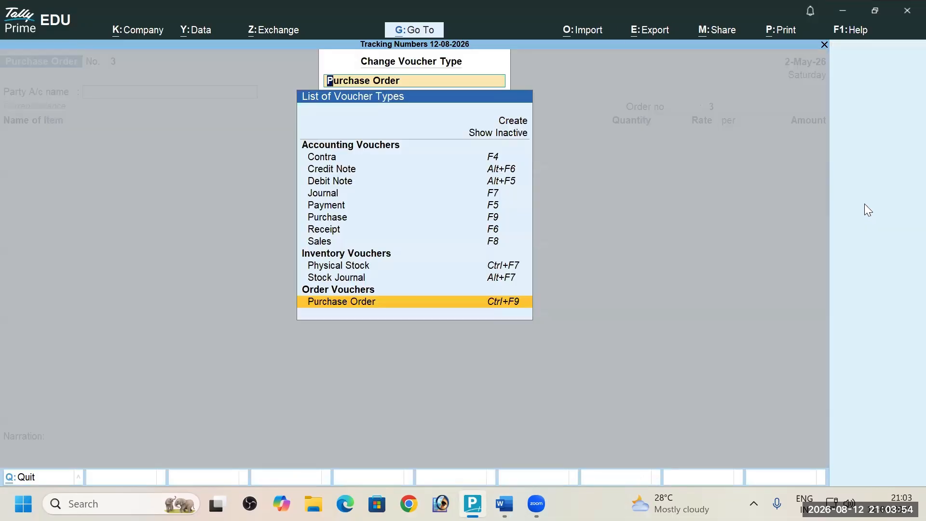
{"action": "key", "text": "Up"}
{"action": "key", "text": "Up"}
{"action": "key", "text": "Up"}
{"action": "key", "text": "Up"}
{"action": "key", "text": "Down"}
{"action": "key", "text": "Down"}
{"action": "key", "text": "Down"}
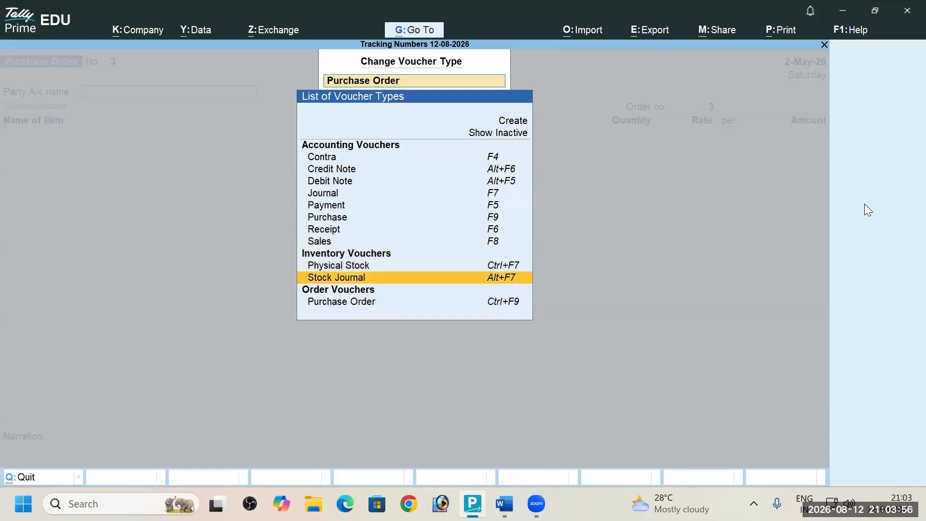
{"action": "key", "text": "Up"}
{"action": "key", "text": "Up"}
{"action": "key", "text": "Up"}
{"action": "key", "text": "Up"}
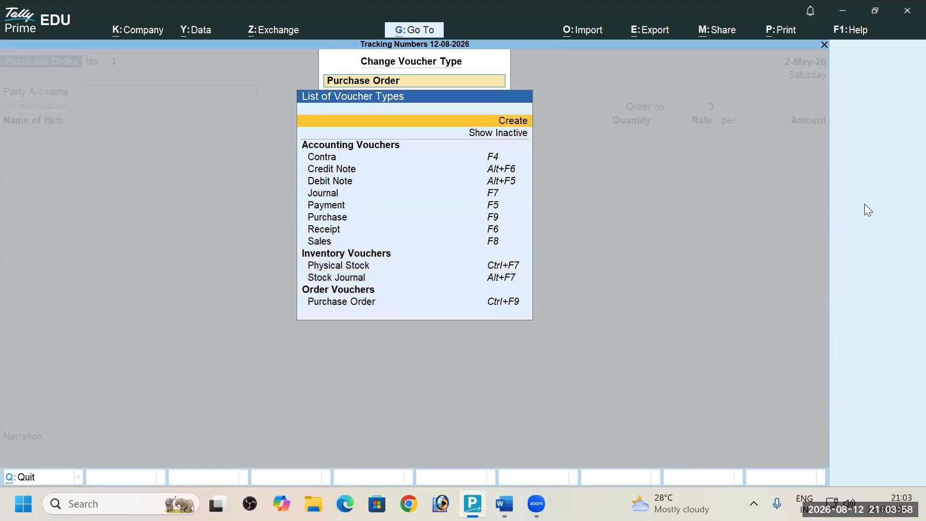
{"action": "key", "text": "Down"}
{"action": "key", "text": "Return"}
Choose Receipt Note under Inventory Vouchers as the voucher type and activate it
{"action": "key", "text": "Down"}
{"action": "key", "text": "Down"}
{"action": "key", "text": "Down"}
{"action": "key", "text": "Down"}
{"action": "key", "text": "Down"}
{"action": "key", "text": "Down"}
{"action": "key", "text": "Down"}
{"action": "key", "text": "Down"}
{"action": "key", "text": "Down"}
{"action": "key", "text": "Down"}
{"action": "key", "text": "Down"}
{"action": "key", "text": "Down"}
{"action": "key", "text": "Down"}
{"action": "key", "text": "Down"}
{"action": "key", "text": "Down"}
{"action": "key", "text": "Down"}
{"action": "key", "text": "Down"}
{"action": "key", "text": "Down"}
{"action": "key", "text": "Down"}
{"action": "key", "text": "Down"}
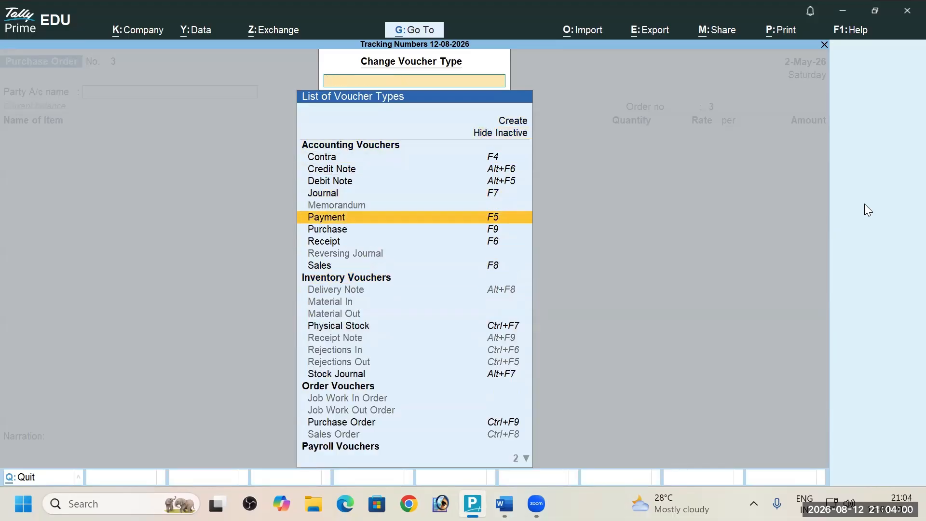
{"action": "key", "text": "Down"}
{"action": "key", "text": "Down"}
{"action": "key", "text": "Down"}
{"action": "key", "text": "Up"}
{"action": "key", "text": "Up"}
{"action": "key", "text": "Up"}
{"action": "key", "text": "Up"}
{"action": "key", "text": "Up"}
{"action": "key", "text": "Up"}
{"action": "key", "text": "Up"}
{"action": "key", "text": "Up"}
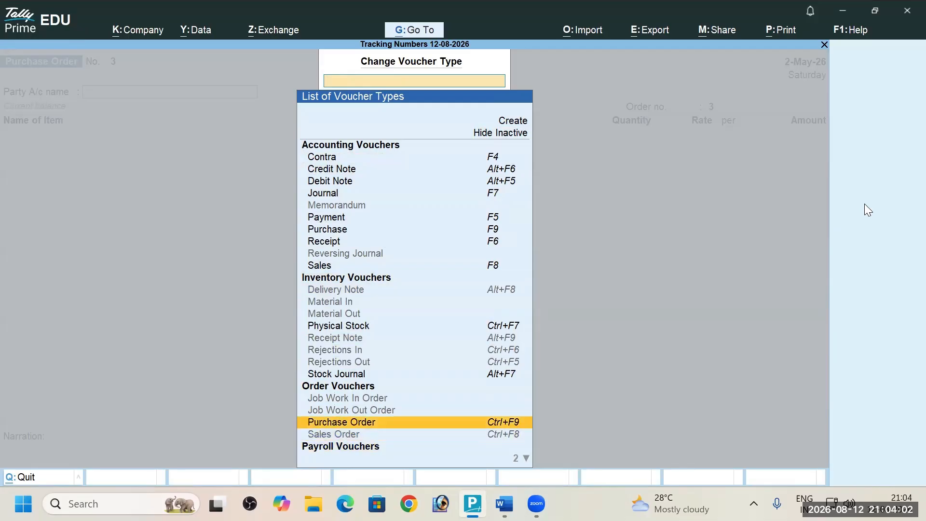
{"action": "key", "text": "Up"}
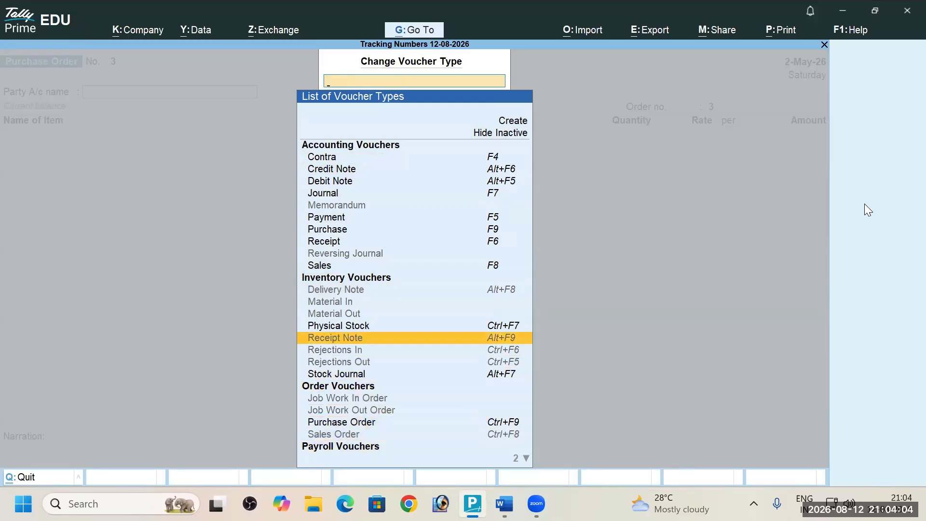
{"action": "key", "text": "Return"}
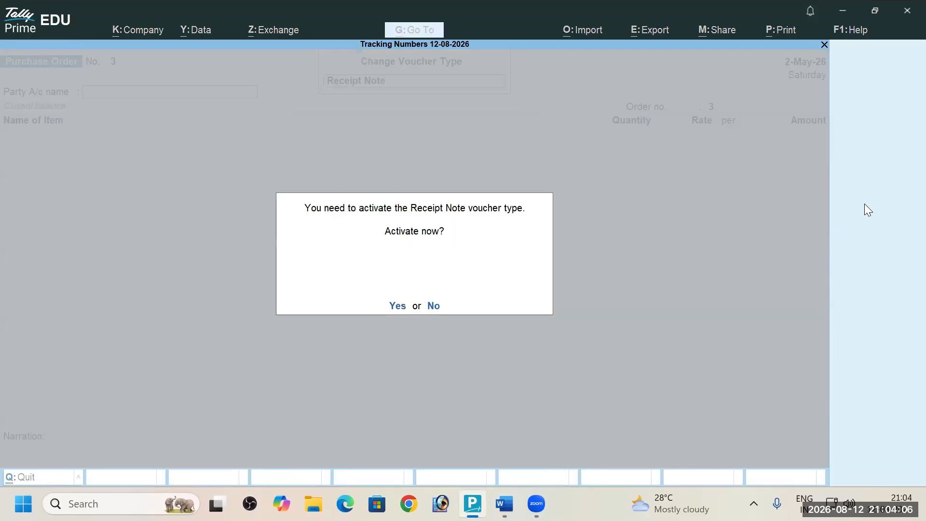
{"action": "key", "text": "y"}
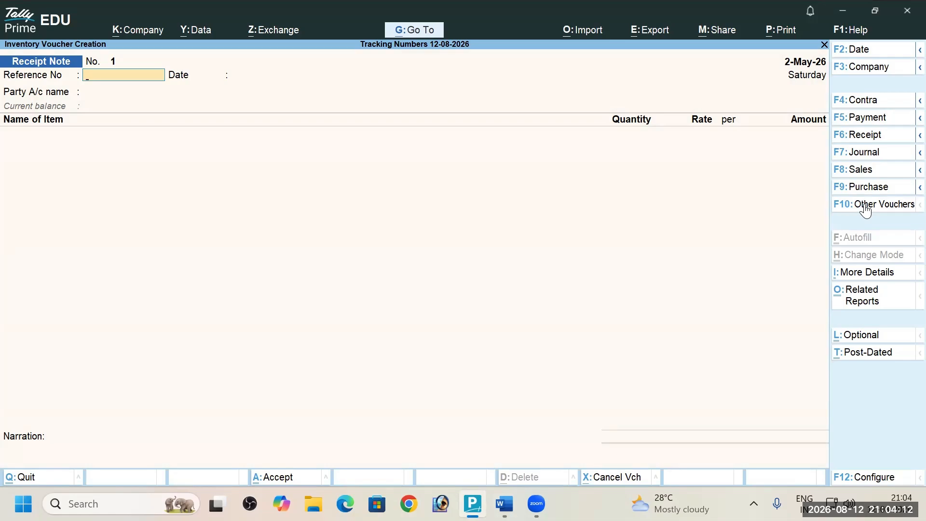
Copy the reference number RN1 from the first row of the Receipt note table in Word, and return to TallyPrime
{"action": "key", "text": "alt"}
{"action": "key", "text": "alt+Tab"}
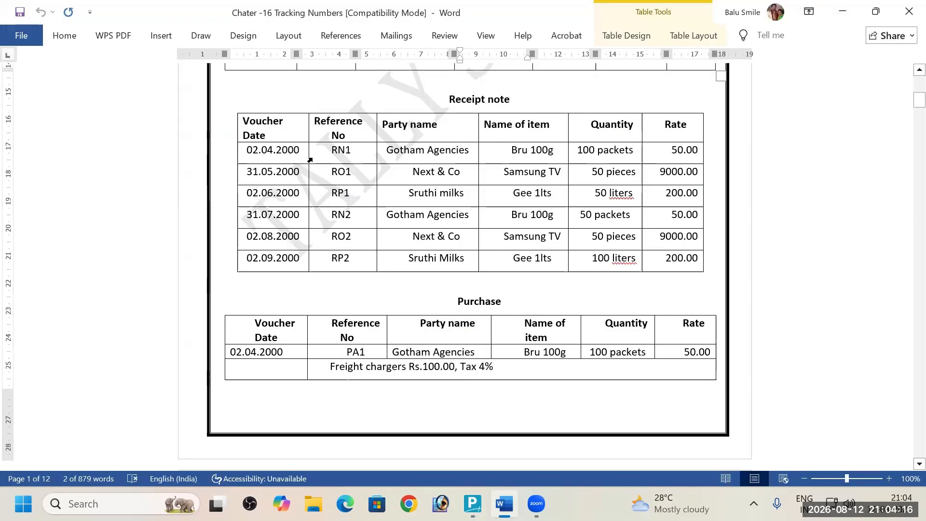
{"action": "left_click_drag", "start_coordinate": [331, 149], "coordinate": [353, 150]}
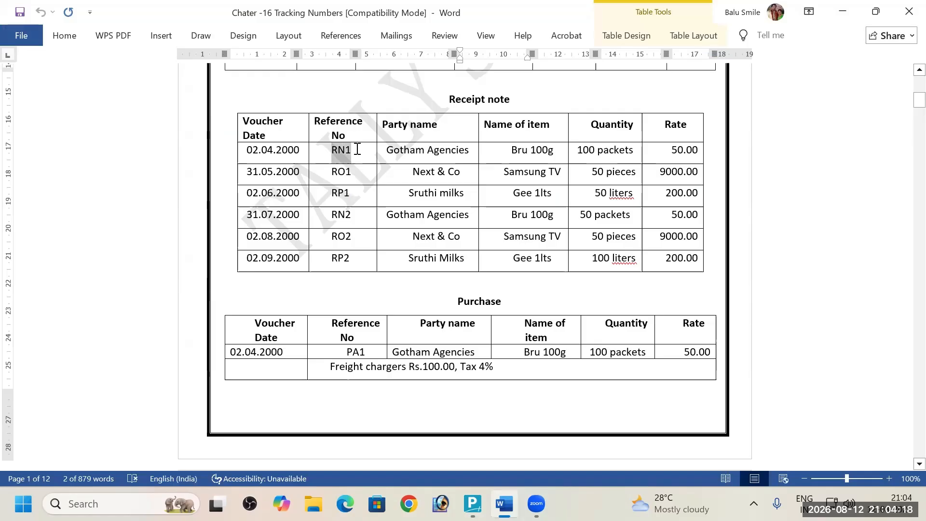
{"action": "key", "text": "alt+Tab"}
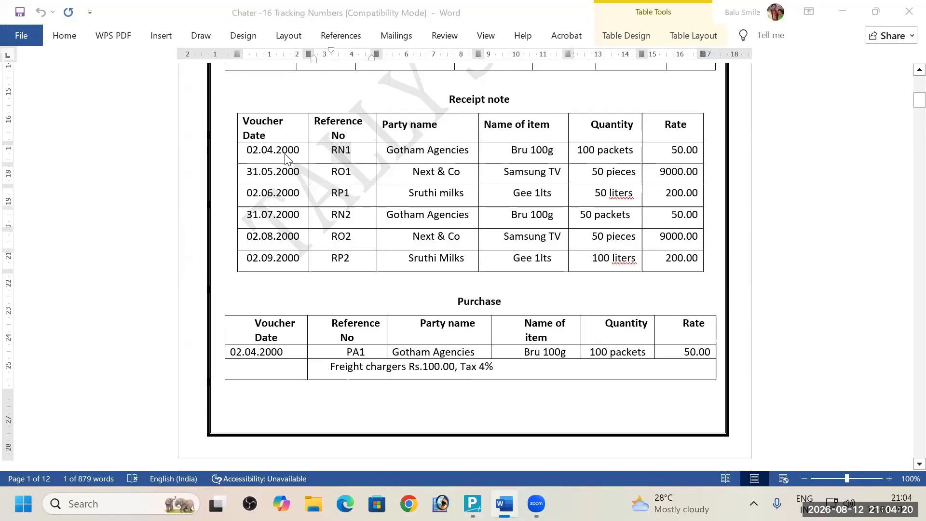
Set the receipt note's voucher date to 2-4-2026
{"action": "key", "text": "F2"}
{"action": "type", "text": "2"}
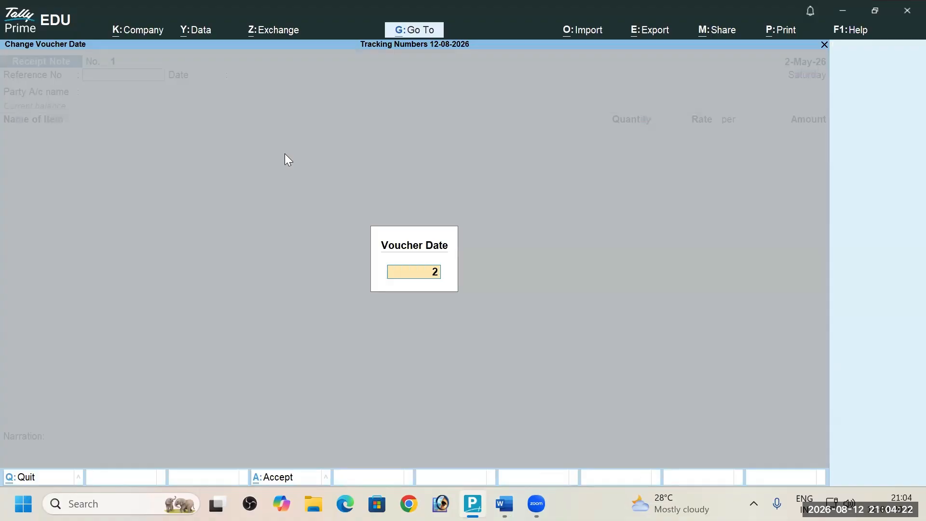
{"action": "type", "text": "-4"}
{"action": "key", "text": "Return"}
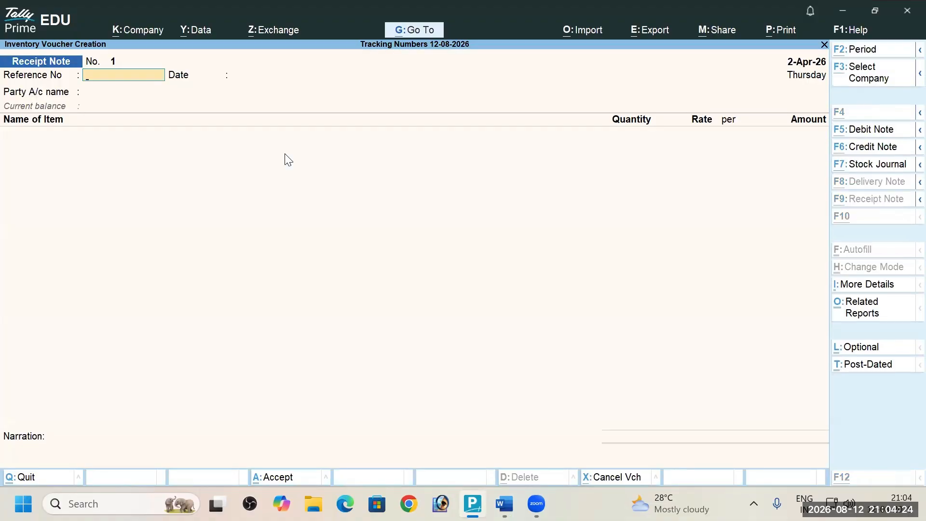
Paste RN1 as the receipt note's reference number and keep 2-Apr-26 as the reference date
{"action": "key", "text": "alt+Tab"}
{"action": "key", "text": "alt+Tab"}
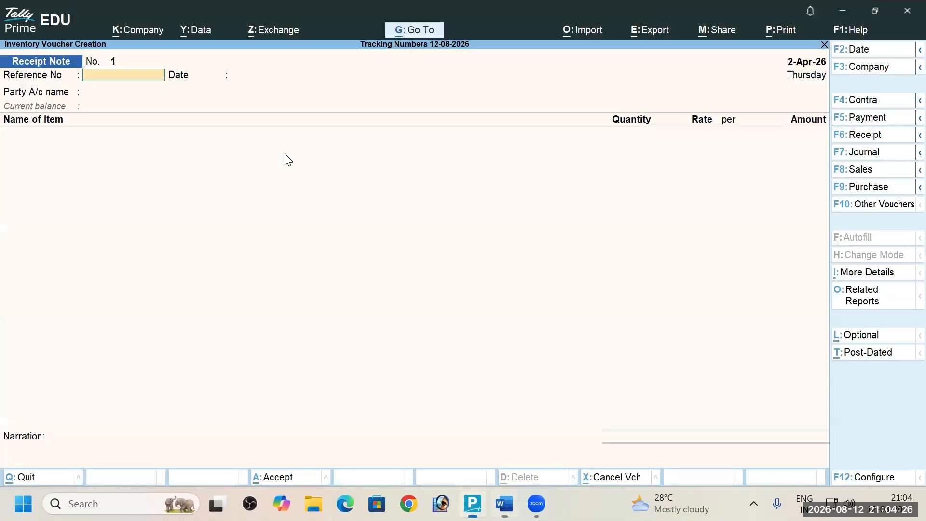
{"action": "key", "text": "ctrl+alt+v"}
{"action": "key", "text": "Return"}
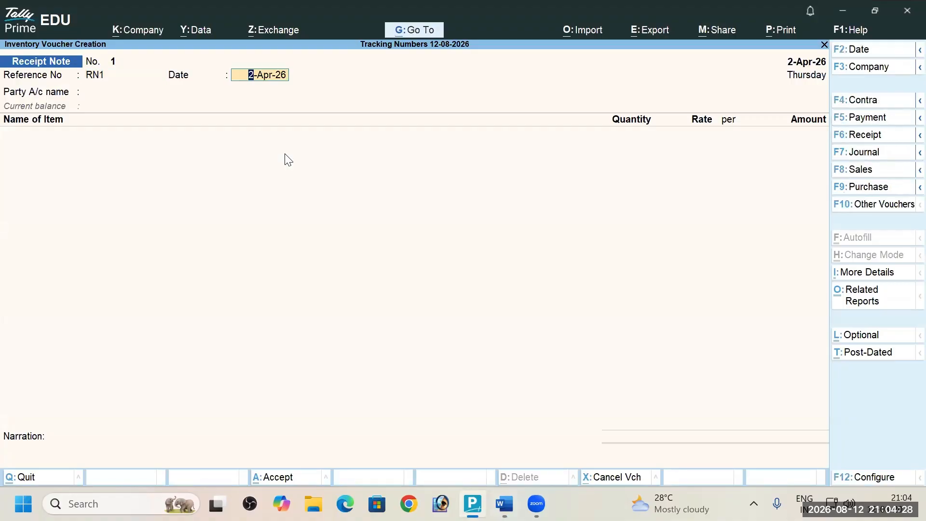
{"action": "key", "text": "Return"}
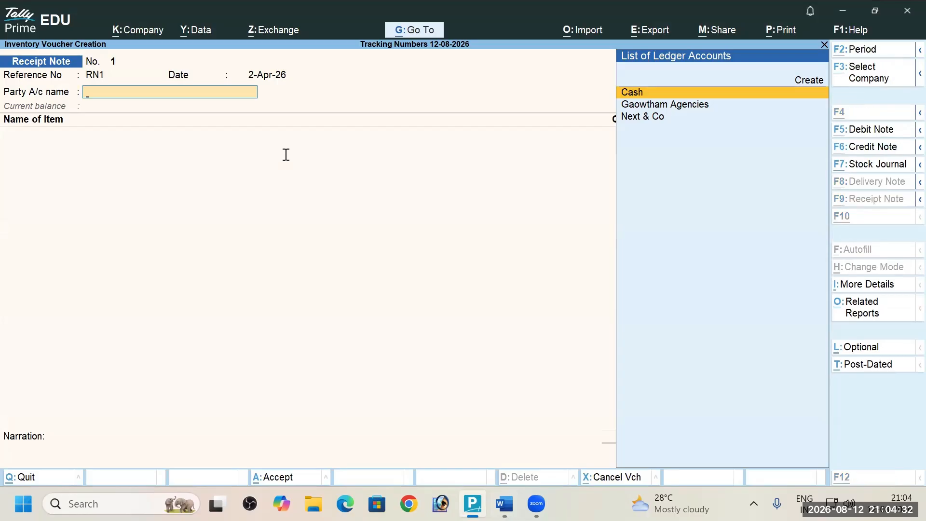
Check the first receipt note row in Word, then choose Gaowtham Agencies as the receipt note's party account in TallyPrime
{"action": "key", "text": "alt+Tab"}
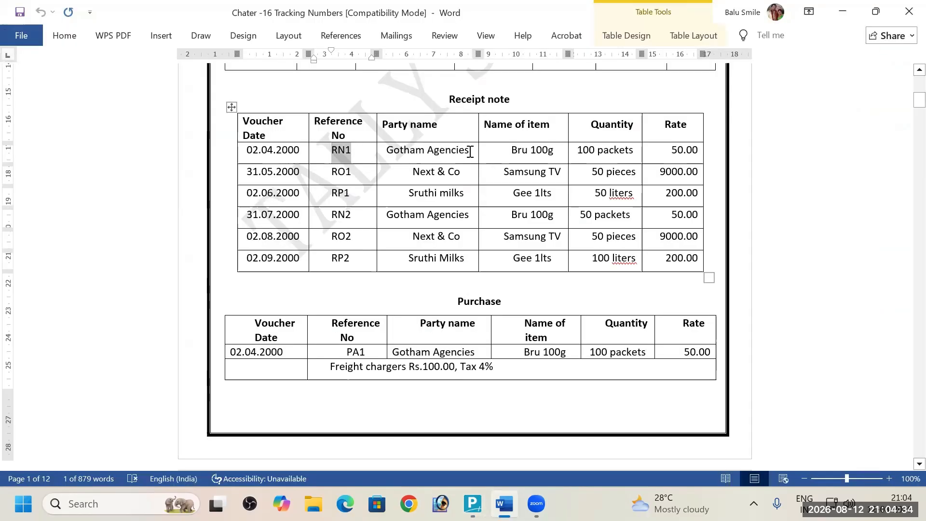
{"action": "scroll", "coordinate": [470, 152], "scroll_direction": "up", "scroll_amount": 5}
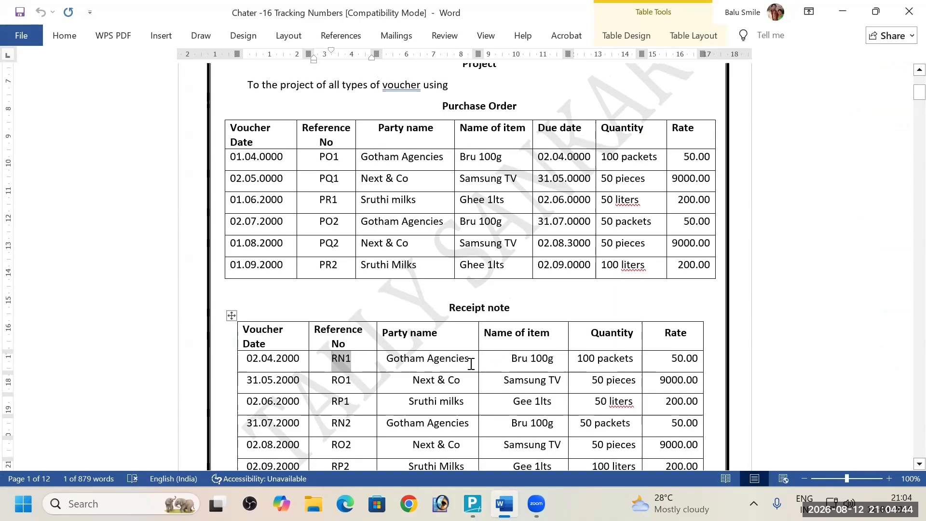
{"action": "key", "text": "alt+Tab"}
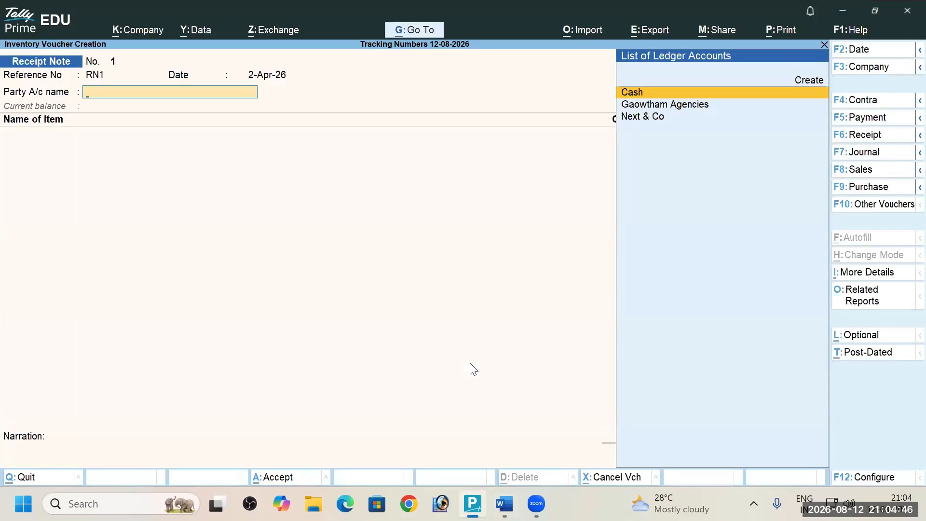
{"action": "key", "text": "Down"}
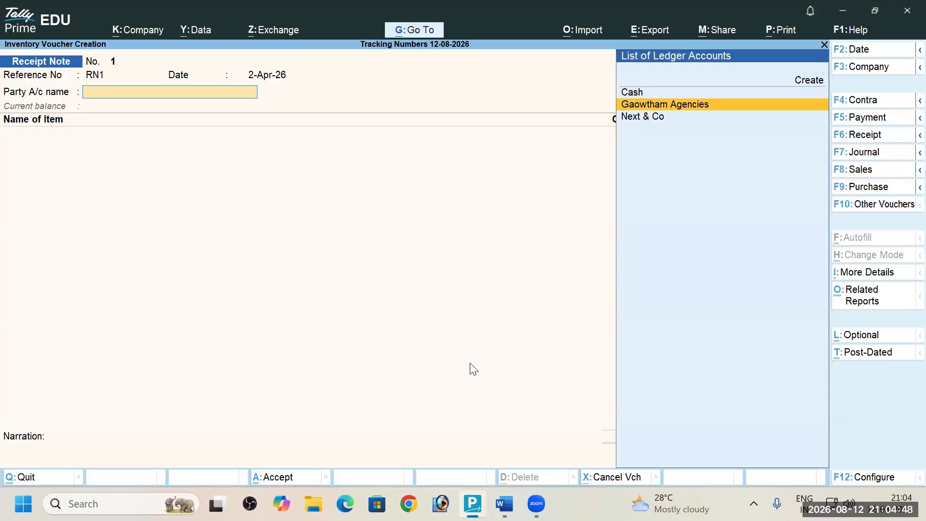
{"action": "key", "text": "Return"}
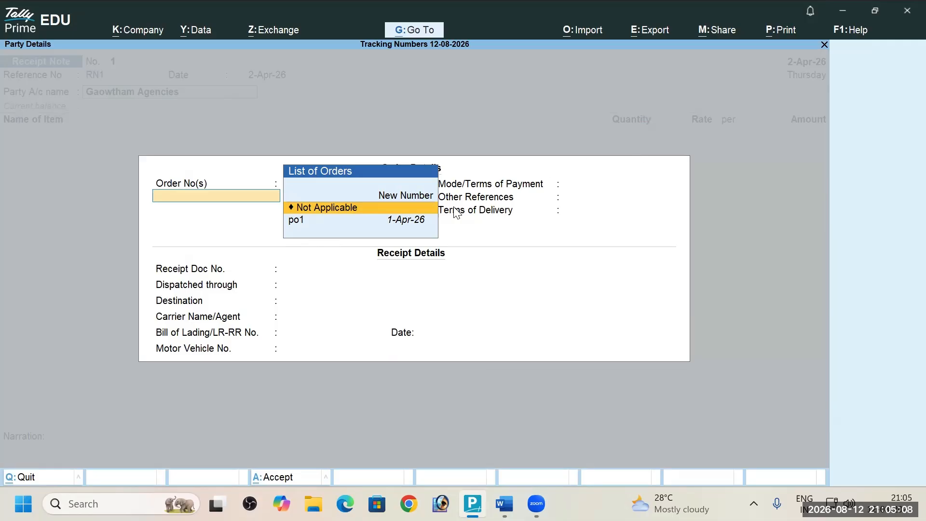
Link the receipt note to purchase order po1 and keep its order and receipt details as filled in
{"action": "left_click", "coordinate": [298, 223]}
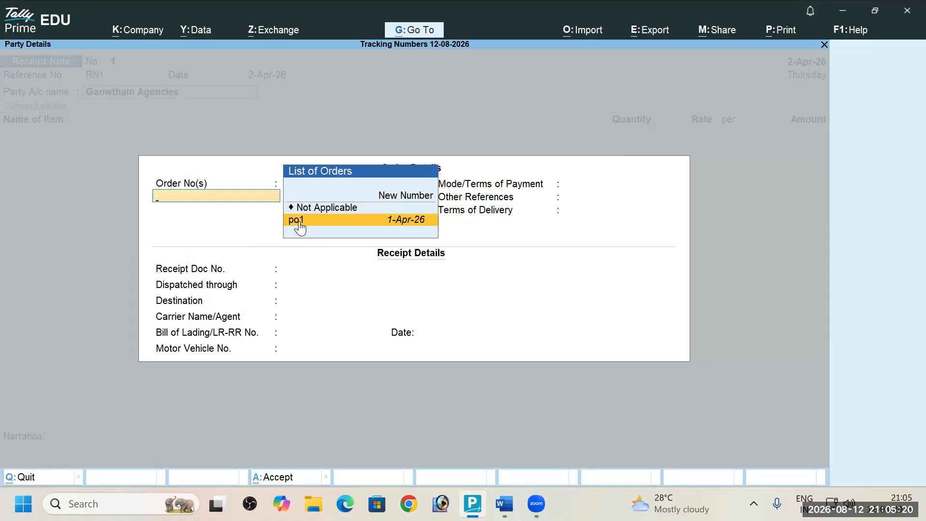
{"action": "left_click", "coordinate": [298, 221]}
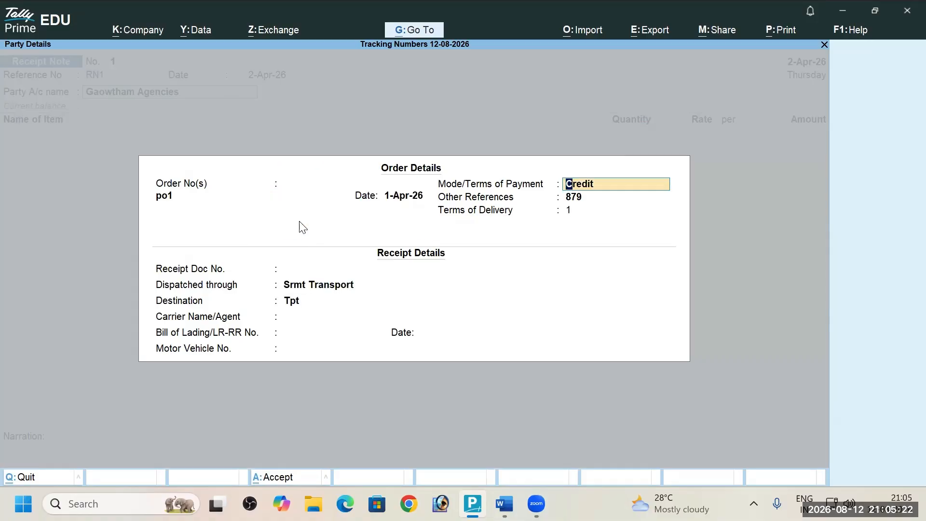
{"action": "key", "text": "Return"}
{"action": "key", "text": "Return"}
{"action": "key", "text": "Return"}
{"action": "key", "text": "Return"}
{"action": "key", "text": "Return"}
{"action": "key", "text": "Return"}
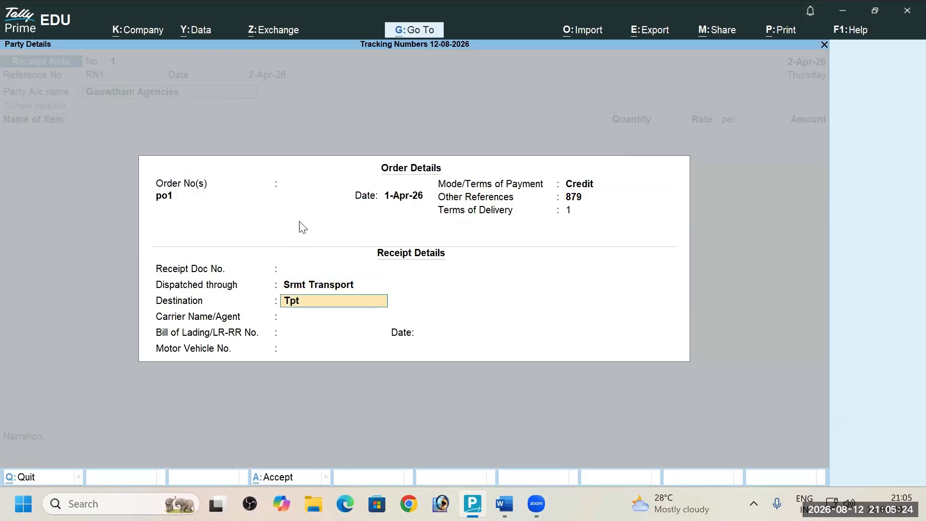
{"action": "key", "text": "Return"}
{"action": "key", "text": "Return"}
{"action": "key", "text": "Return"}
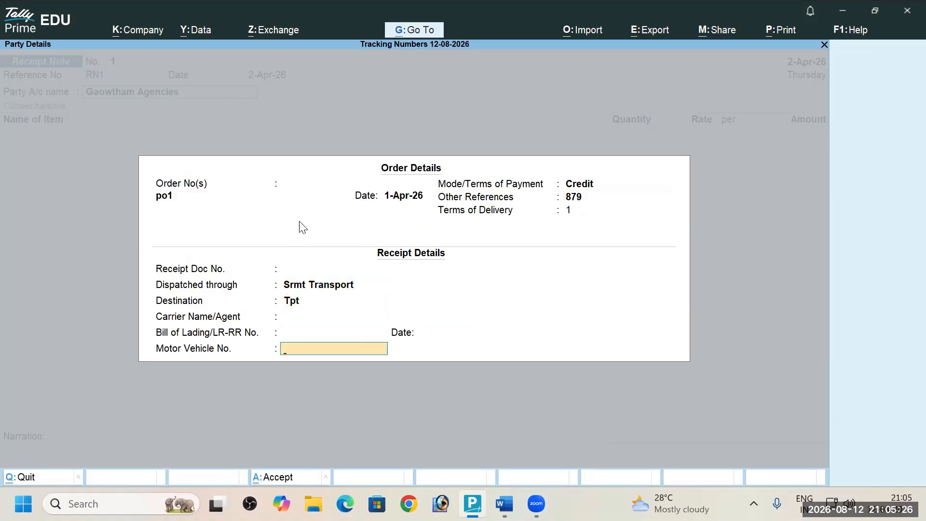
{"action": "key", "text": "Return"}
Accept the Gaowtham Agencies party details as given and open the item allocations for Bru 100g
{"action": "key", "text": "Return"}
{"action": "key", "text": "Return"}
{"action": "key", "text": "Return"}
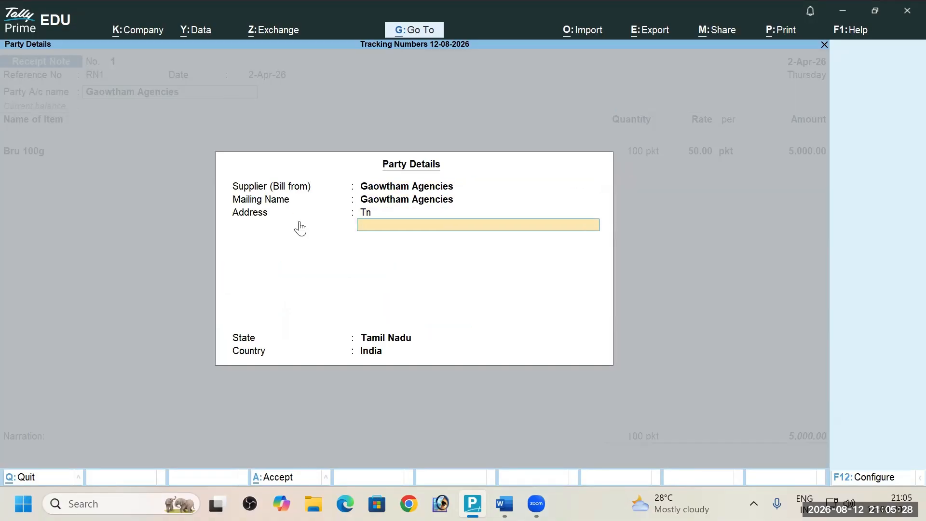
{"action": "key", "text": "Return"}
{"action": "key", "text": "Return"}
{"action": "key", "text": "Return"}
{"action": "key", "text": "Return"}
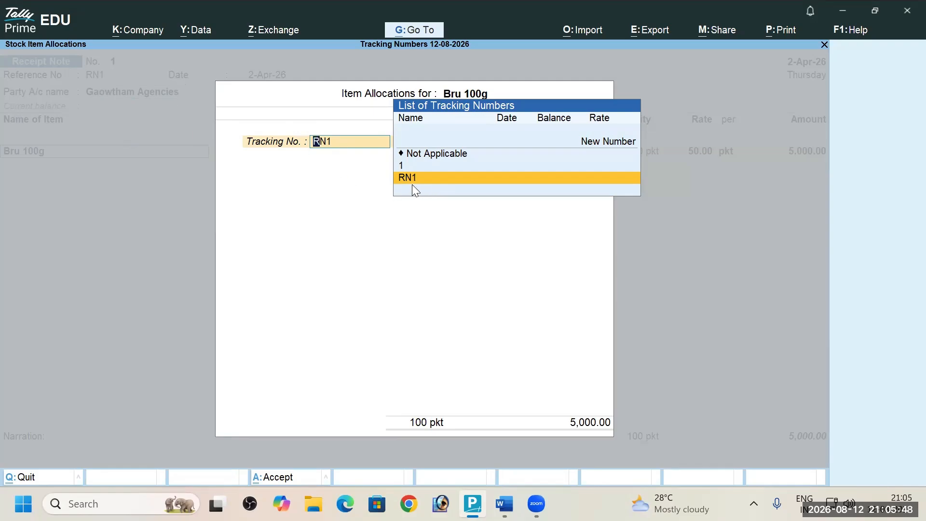
Check the reference in Word and allocate Bru 100g to tracking number RN1 and order po1, keeping 100 pkt at 50.00
{"action": "key", "text": "alt+Tab"}
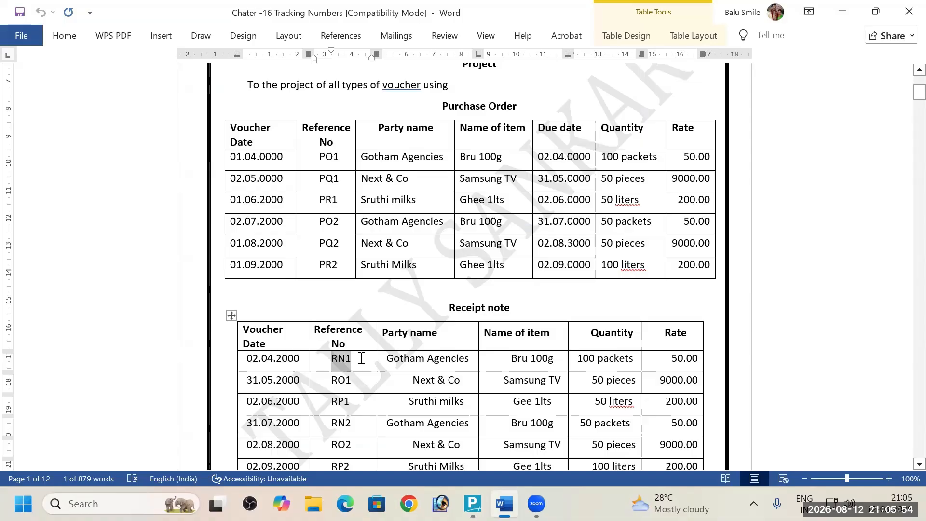
{"action": "key", "text": "alt+Tab"}
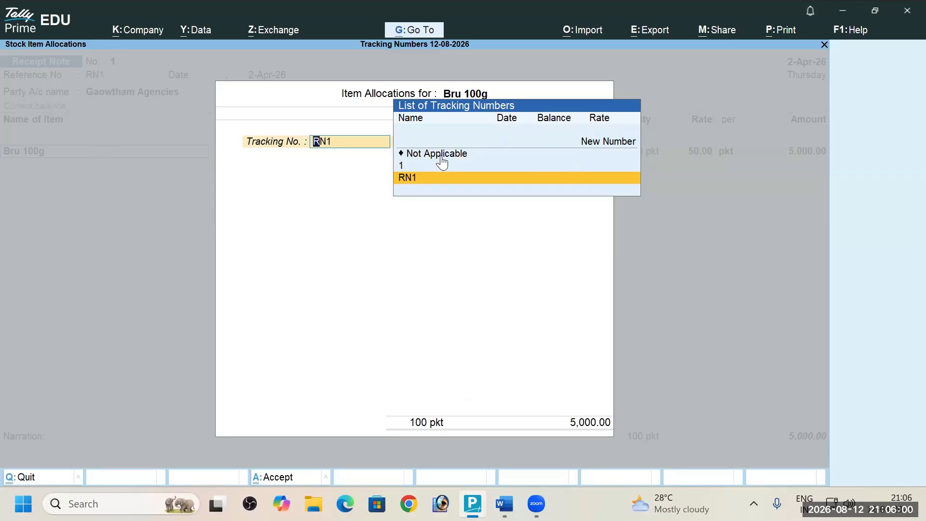
{"action": "key", "text": "Return"}
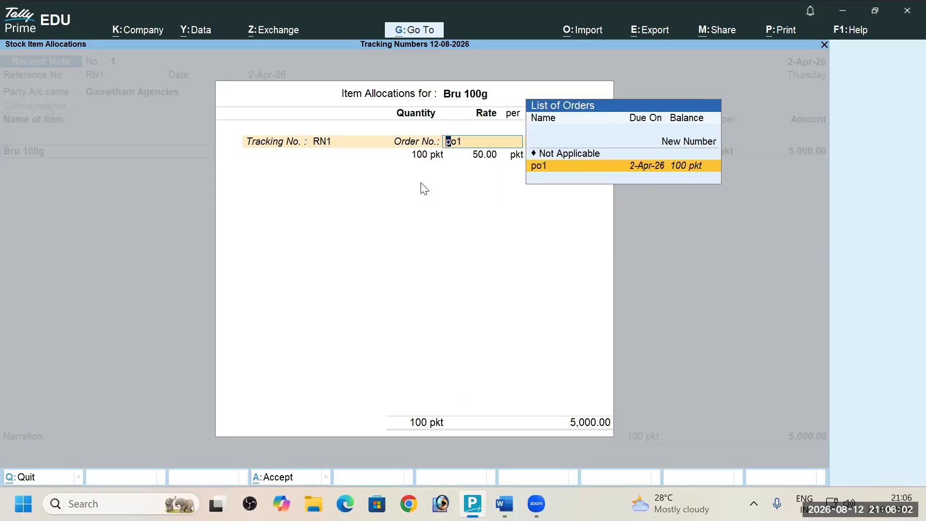
{"action": "key", "text": "Return"}
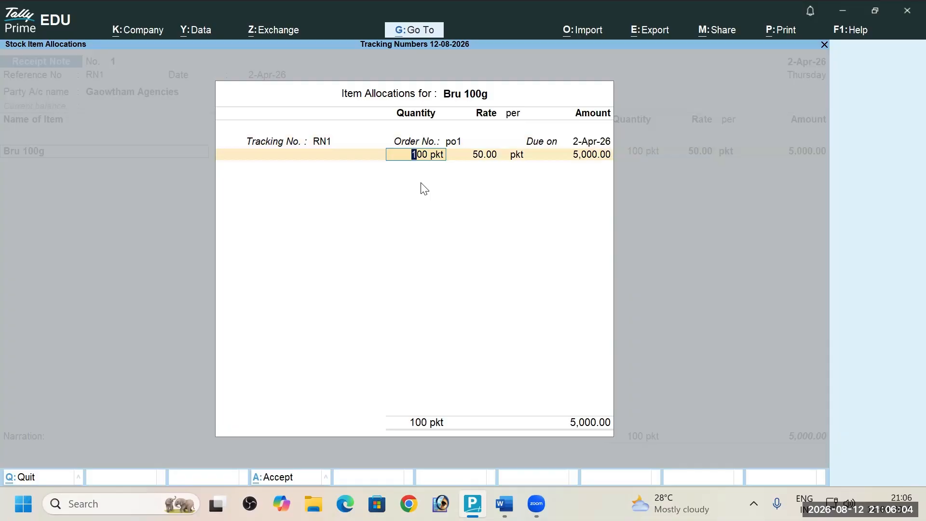
{"action": "key", "text": "Return"}
{"action": "key", "text": "Return"}
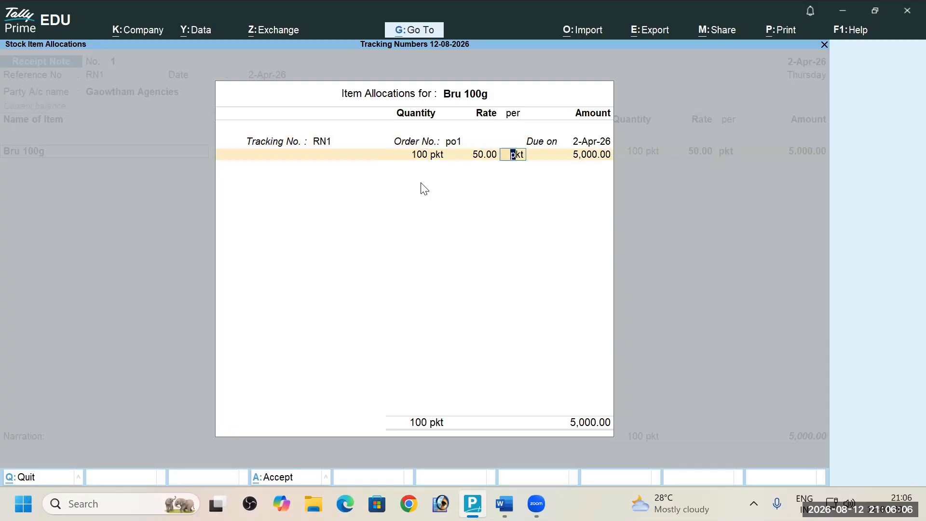
{"action": "key", "text": "Return"}
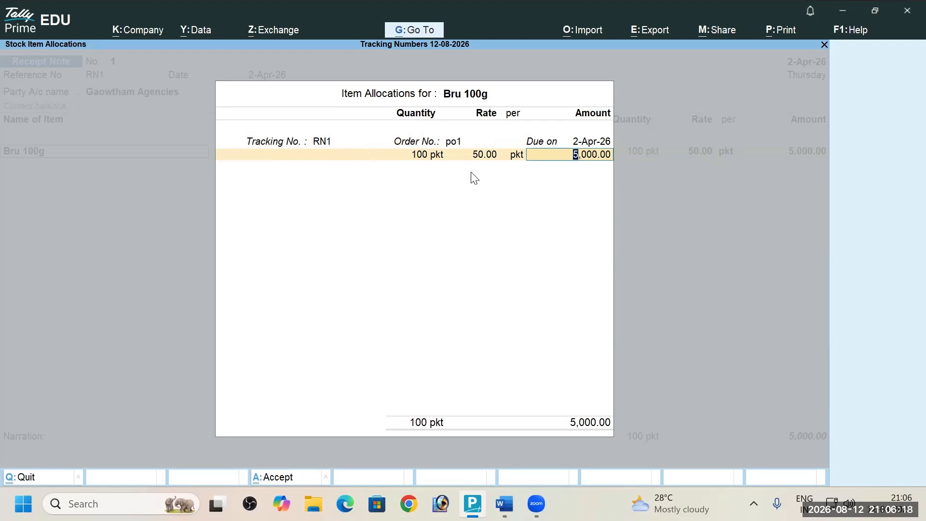
{"action": "key", "text": "Return"}
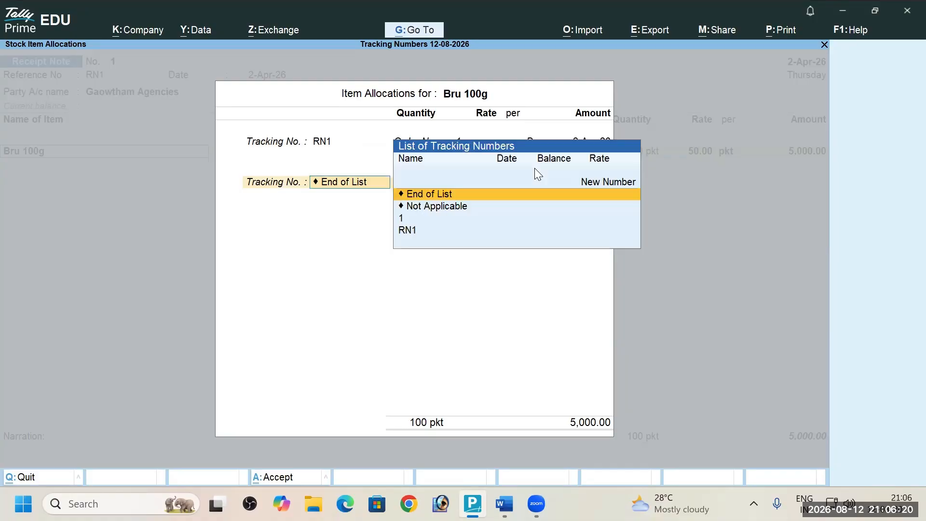
{"action": "key", "text": "Return"}
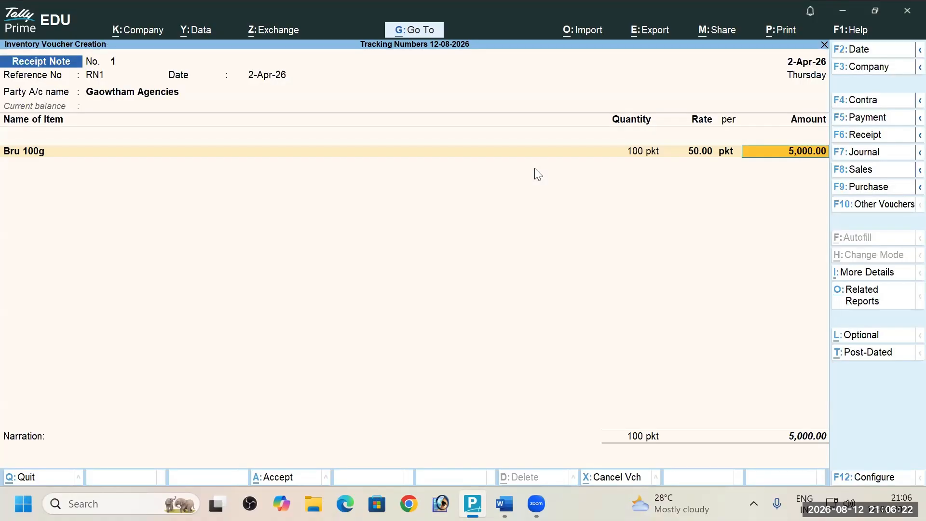
Book the Bru 100g amount to the Purchase ledger, end the item list and save the receipt note without a narration
{"action": "key", "text": "Return"}
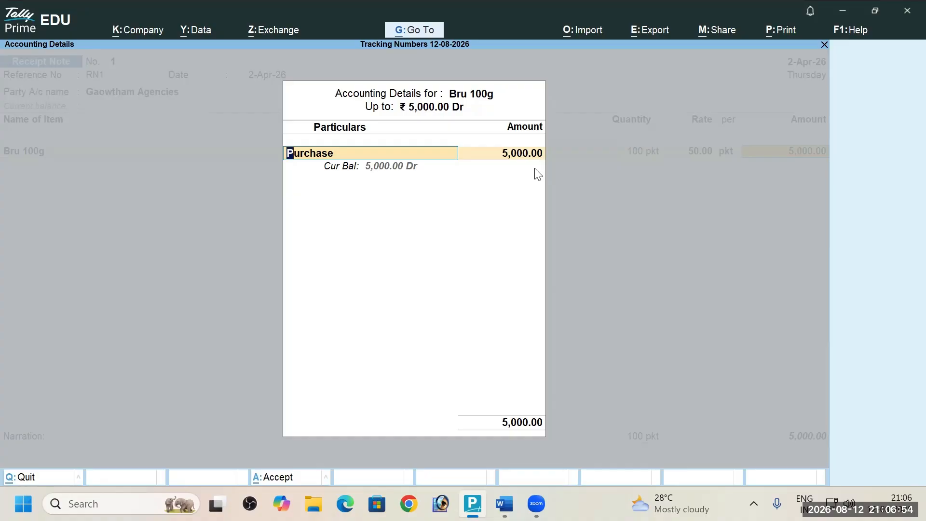
{"action": "key", "text": "Return"}
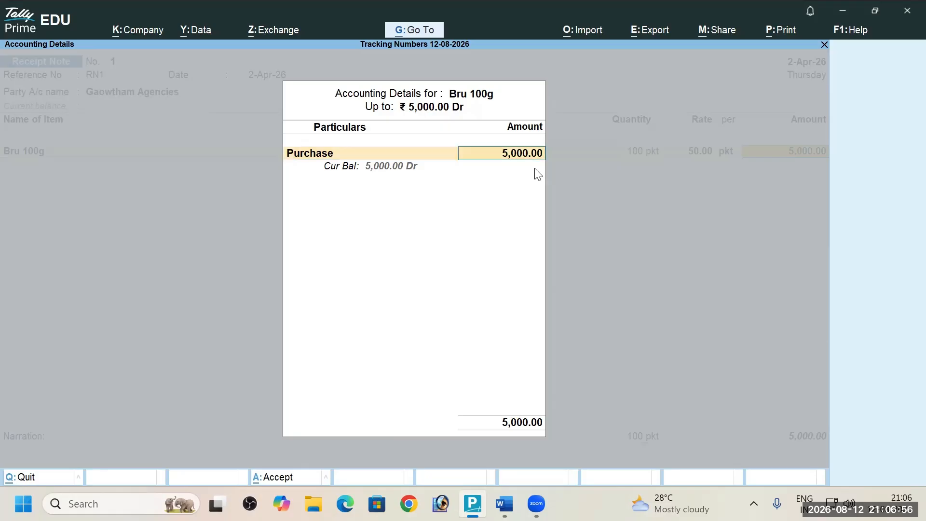
{"action": "key", "text": "Return"}
{"action": "key", "text": "Return"}
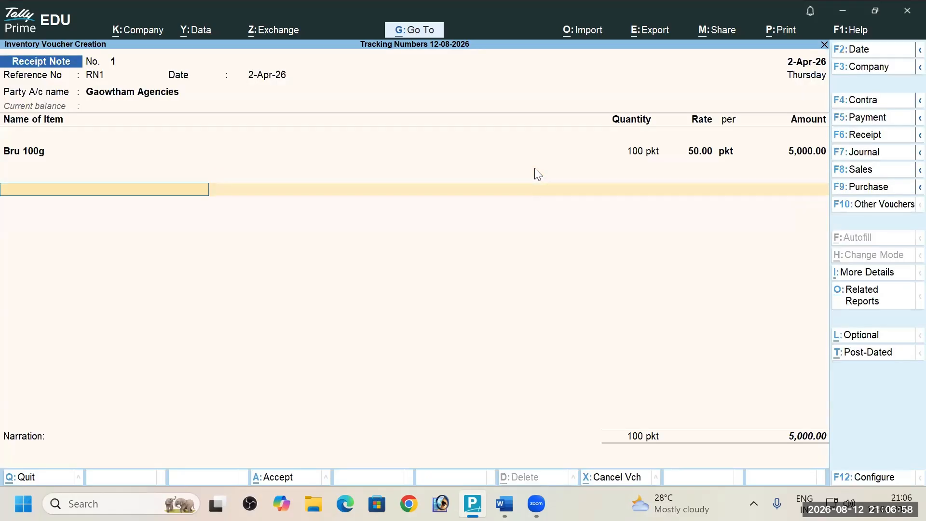
{"action": "key", "text": "Return"}
{"action": "key", "text": "Return"}
{"action": "key", "text": "Return"}
{"action": "key", "text": "Return"}
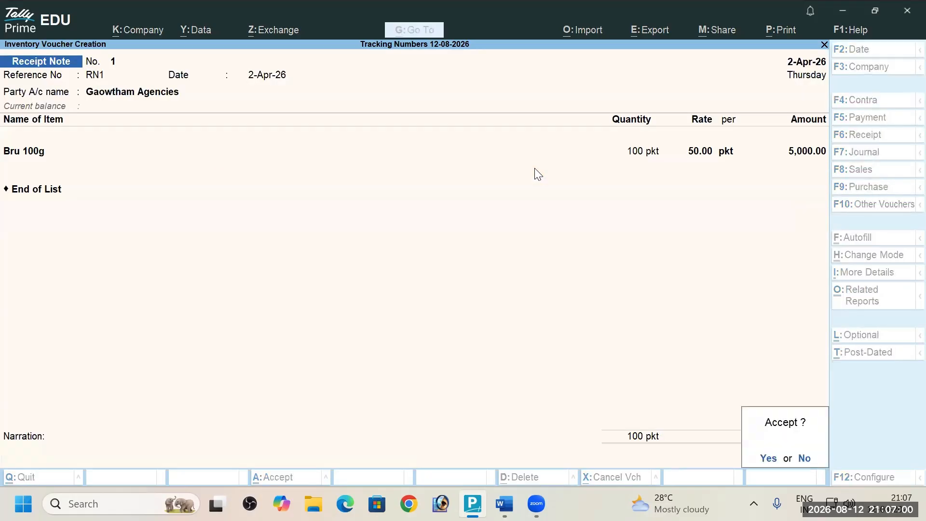
Look up the second receipt note row in Word and set the new receipt note's voucher date to 31-5 in TallyPrime
{"action": "key", "text": "alt+Tab"}
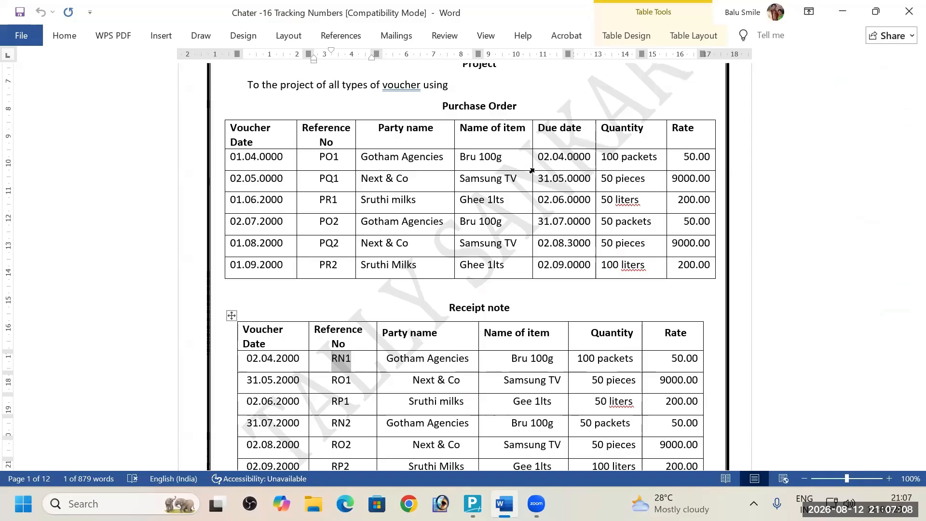
{"action": "key", "text": "alt+Tab"}
{"action": "key", "text": "F2"}
{"action": "type", "text": "31-5"}
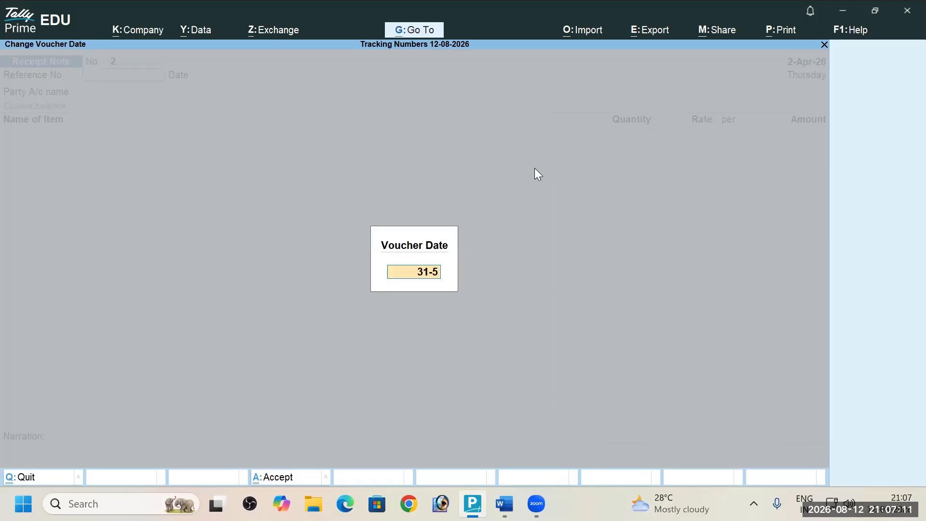
{"action": "key", "text": "Return"}
Check the reference in Word, enter RO1 as the receipt note's reference number and keep 31-May-26 as the reference date
{"action": "key", "text": "alt+Tab"}
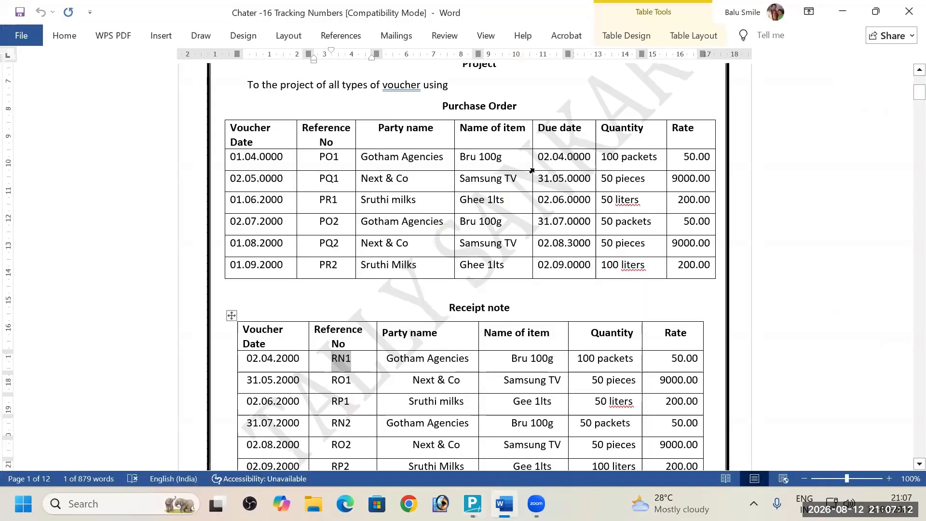
{"action": "key", "text": "alt+Tab"}
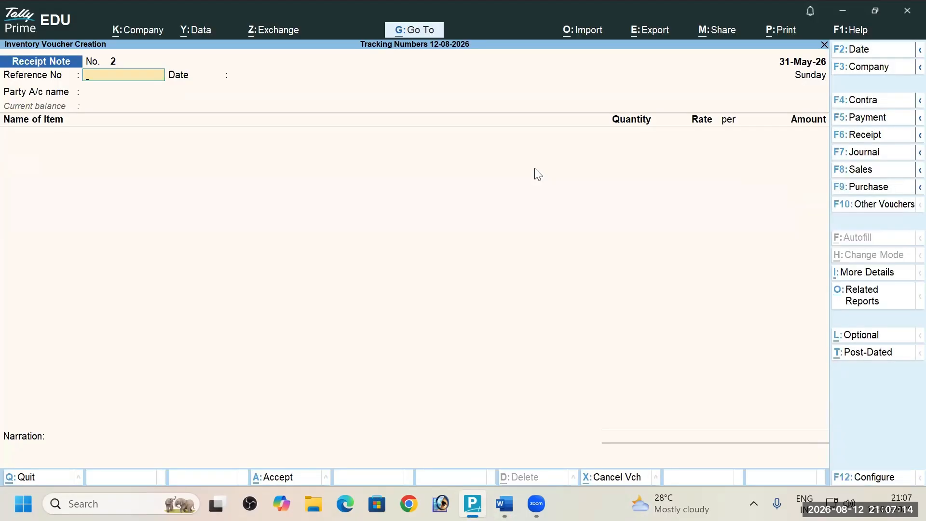
{"action": "type", "text": "ro"}
{"action": "type", "text": "RO1"}
{"action": "key", "text": "Return"}
{"action": "key", "text": "Return"}
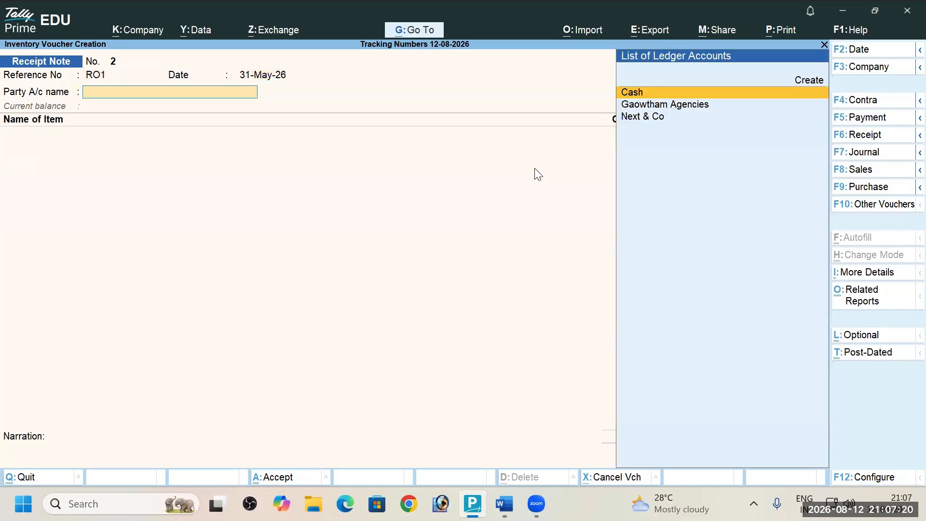
Choose Next & Co as the party account of the second receipt note
{"action": "key", "text": "Down"}
{"action": "key", "text": "Down"}
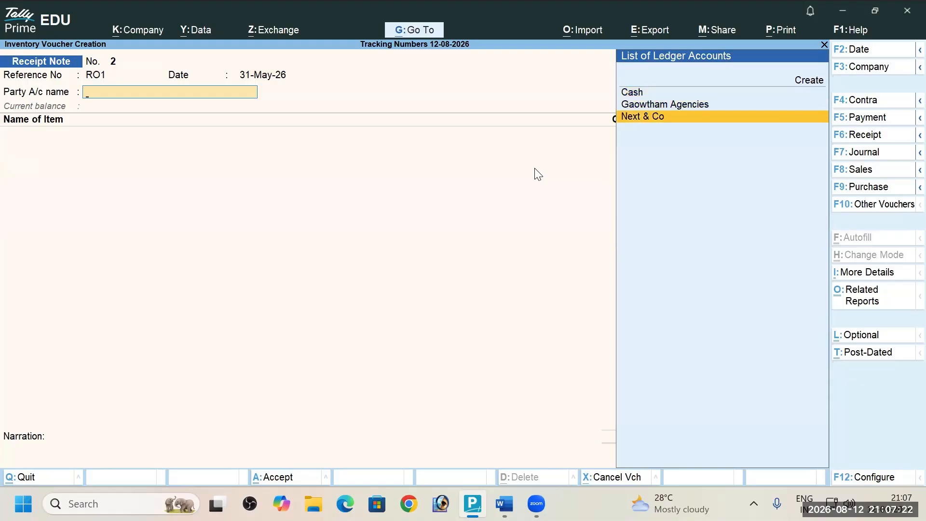
{"action": "key", "text": "Return"}
Check the order number in Word and link the receipt note to purchase order pq1, leaving payment terms and other references empty
{"action": "key", "text": "Down"}
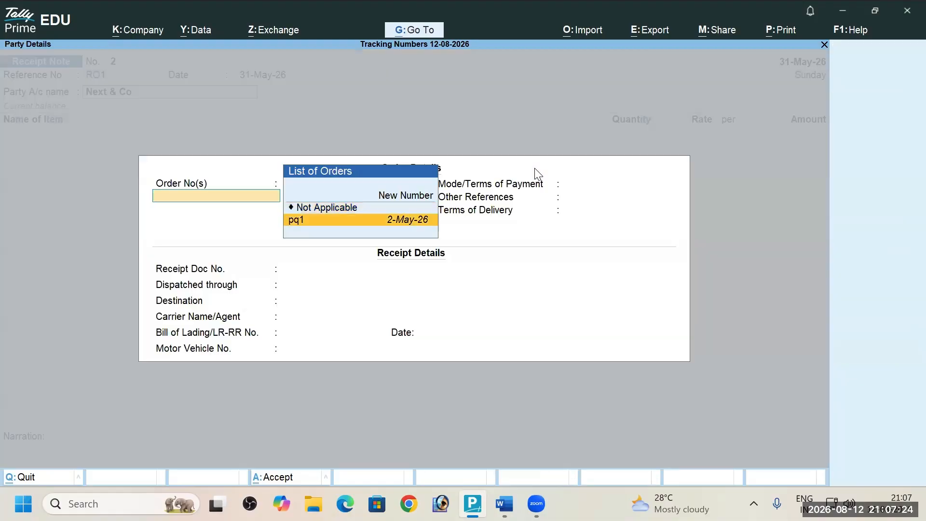
{"action": "key", "text": "alt+Tab"}
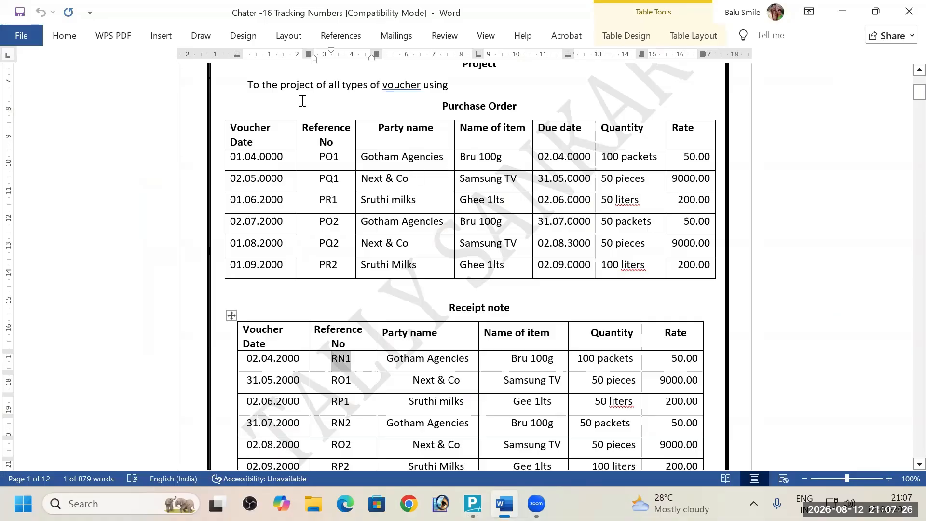
{"action": "key", "text": "alt+Tab"}
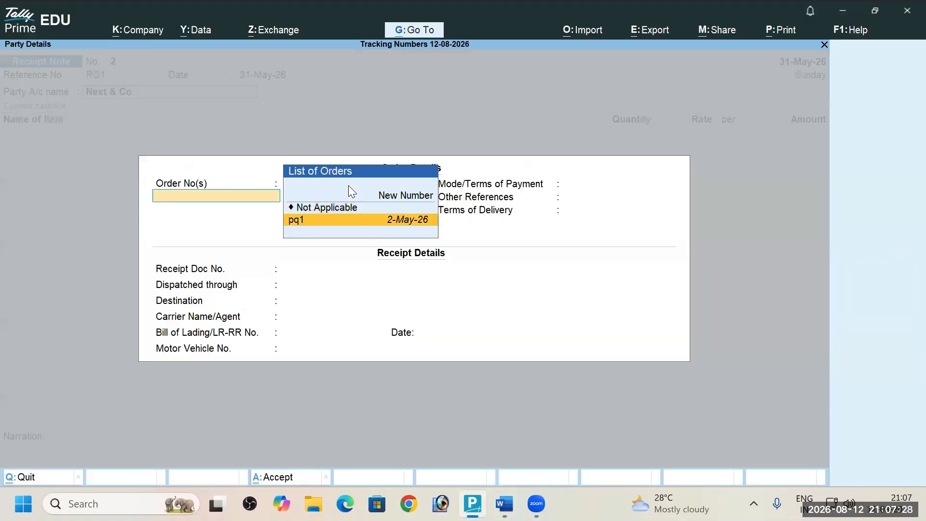
{"action": "key", "text": "Return"}
{"action": "key", "text": "Return"}
{"action": "key", "text": "Return"}
{"action": "key", "text": "Return"}
{"action": "key", "text": "Return"}
{"action": "key", "text": "Return"}
{"action": "key", "text": "Return"}
{"action": "key", "text": "Return"}
{"action": "key", "text": "Return"}
{"action": "key", "text": "Return"}
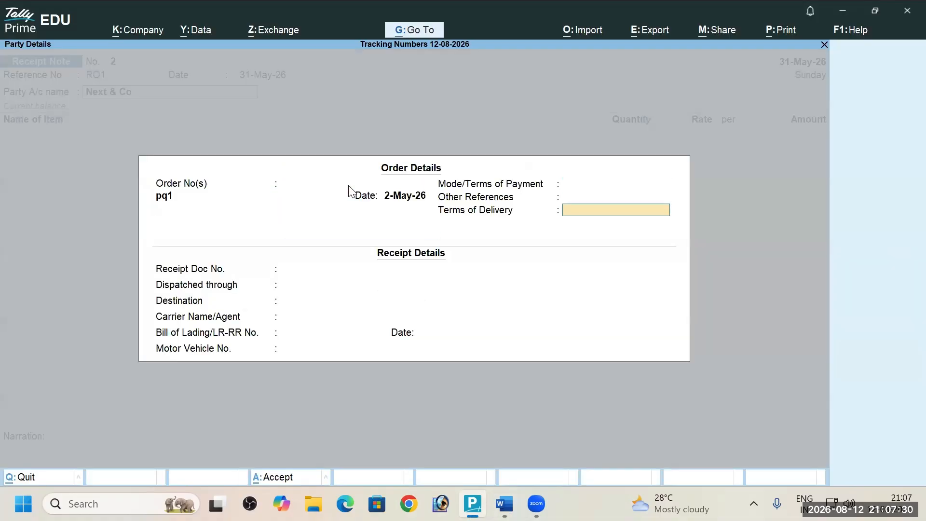
Leave the receipt details blank, accept the Next & Co party details and open the item allocations for Samsung TV
{"action": "key", "text": "Return"}
{"action": "key", "text": "Return"}
{"action": "key", "text": "Return"}
{"action": "key", "text": "Return"}
{"action": "key", "text": "Return"}
{"action": "key", "text": "Return"}
{"action": "key", "text": "Return"}
{"action": "key", "text": "Return"}
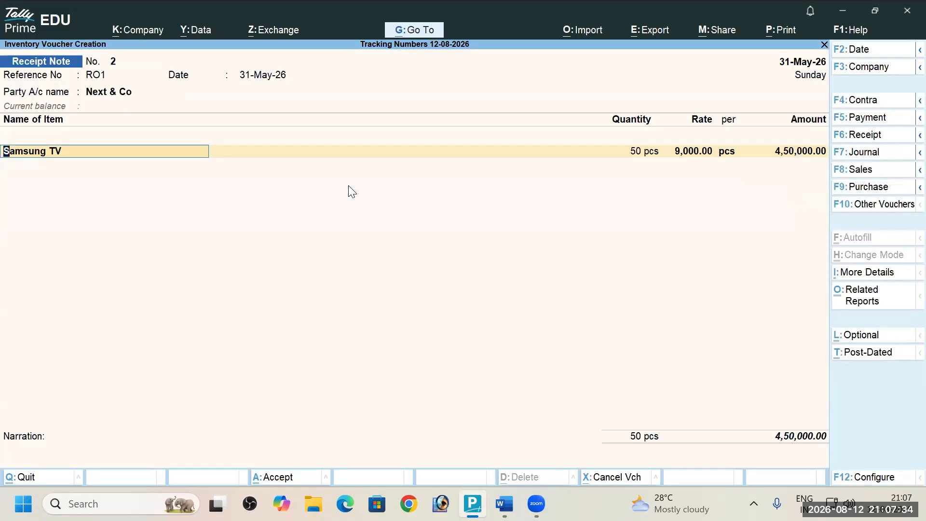
{"action": "key", "text": "Return"}
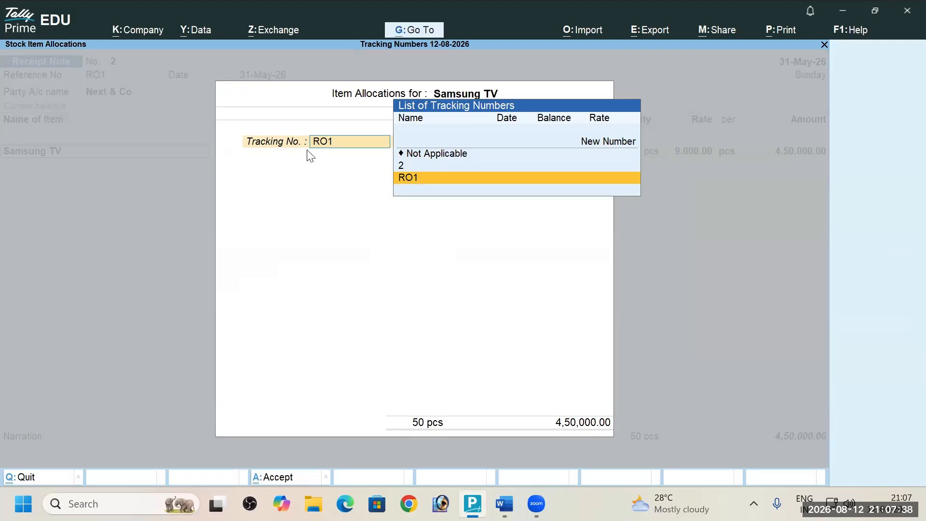
Allocate 50 pcs of Samsung TV at 9,000.00 to tracking number RO1 and order pq1, due on 31-May-26
{"action": "left_click", "coordinate": [405, 178]}
{"action": "key", "text": "Return"}
{"action": "key", "text": "Return"}
{"action": "key", "text": "Return"}
{"action": "key", "text": "Return"}
{"action": "key", "text": "Return"}
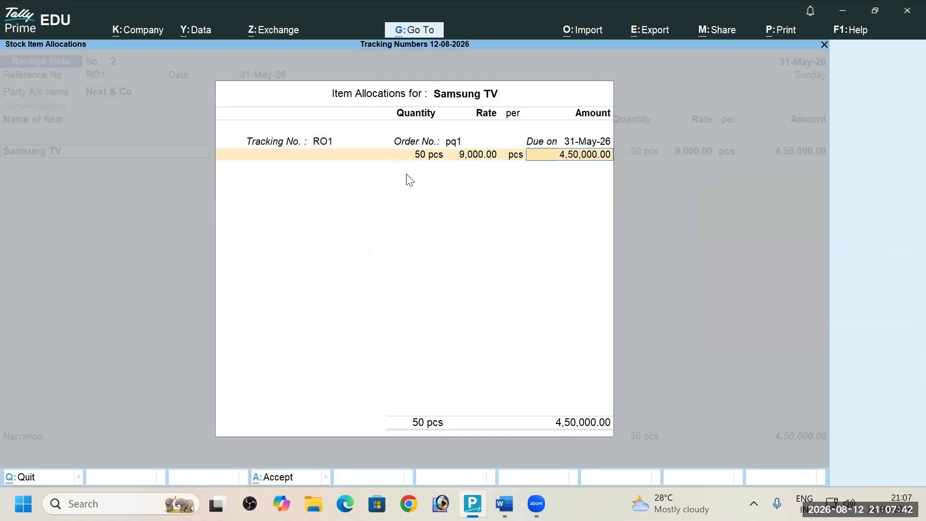
{"action": "key", "text": "Return"}
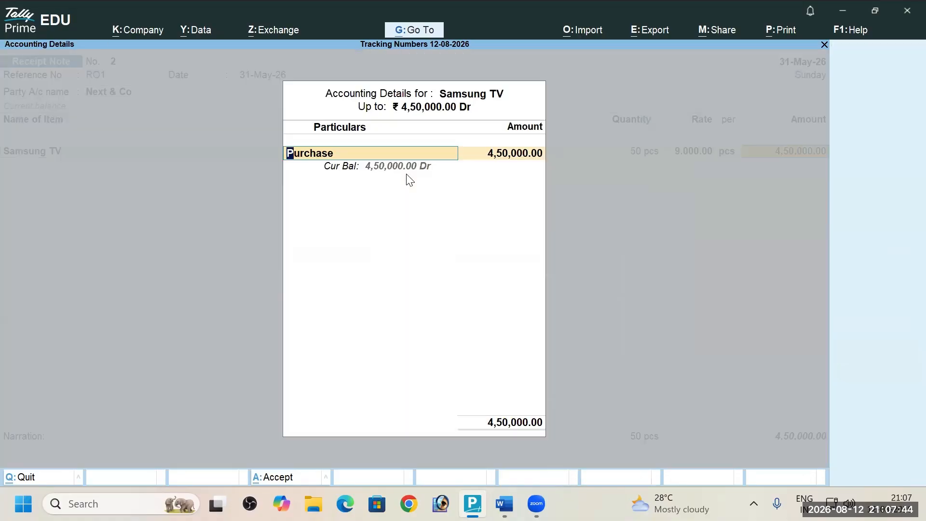
Accept the Purchase ledger for Samsung TV, leave the narration empty and save receipt note RO1
{"action": "key", "text": "Return"}
{"action": "key", "text": "Return"}
{"action": "key", "text": "Return"}
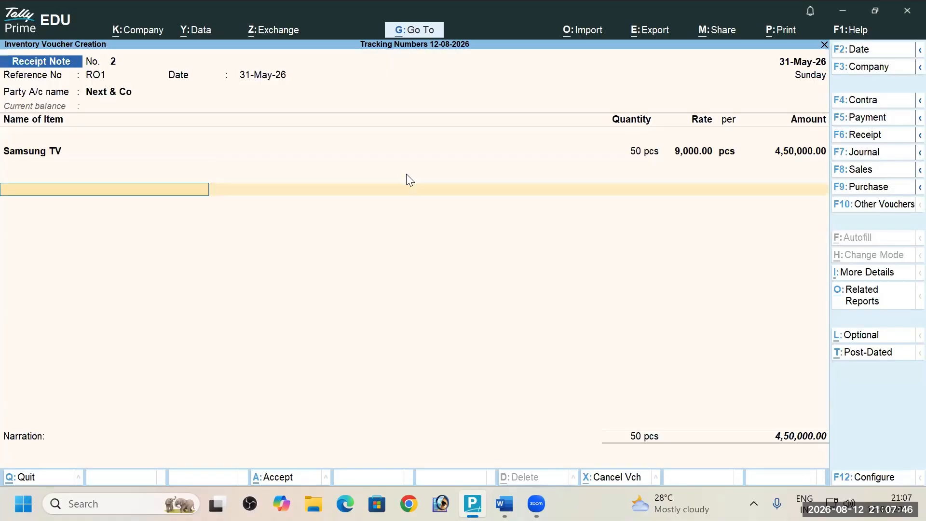
{"action": "key", "text": "Return"}
{"action": "key", "text": "Return"}
{"action": "key", "text": "Return"}
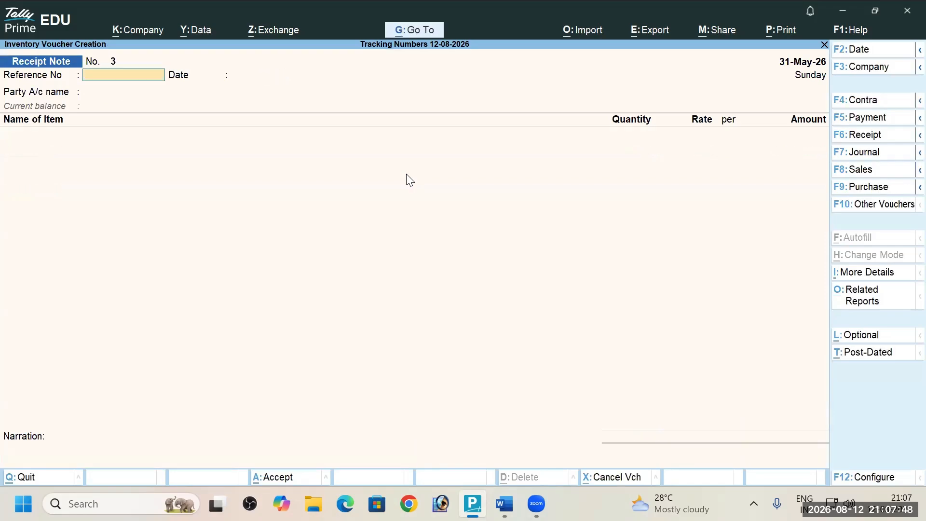
Switch to Word and review the Receipt note and Purchase tables
{"action": "key", "text": "alt+Tab"}
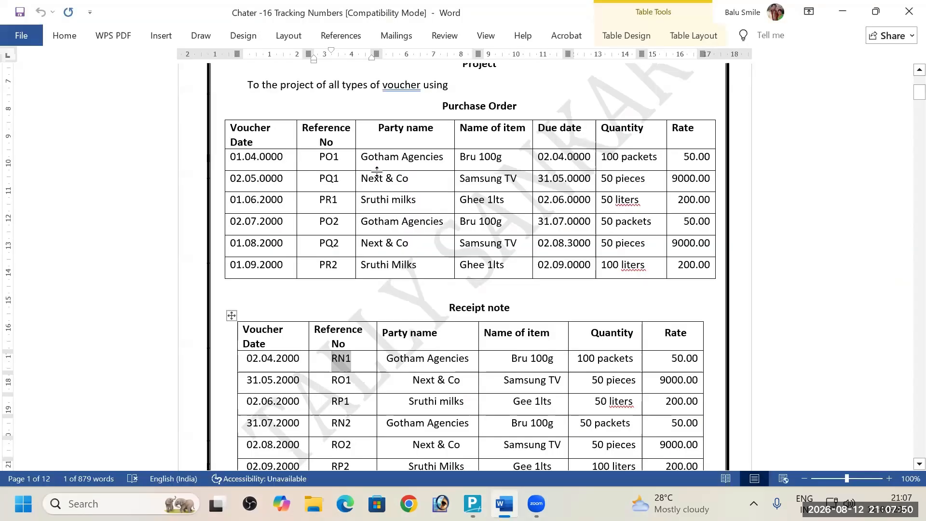
{"action": "scroll", "coordinate": [502, 334], "scroll_direction": "down", "scroll_amount": 3}
{"action": "scroll", "coordinate": [458, 310], "scroll_direction": "down", "scroll_amount": 5}
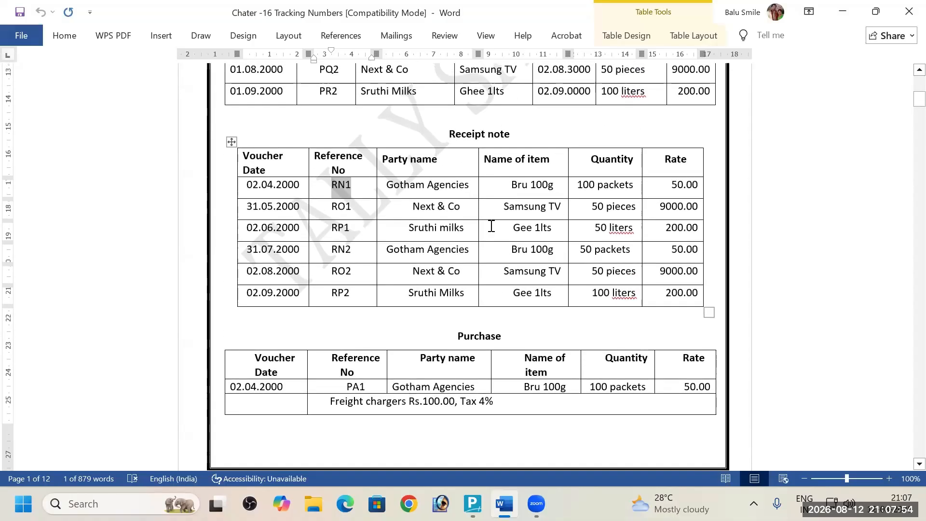
Return to TallyPrime, leave voucher creation and show the Profit & Loss A/c in detailed view
{"action": "key", "text": "alt+Tab"}
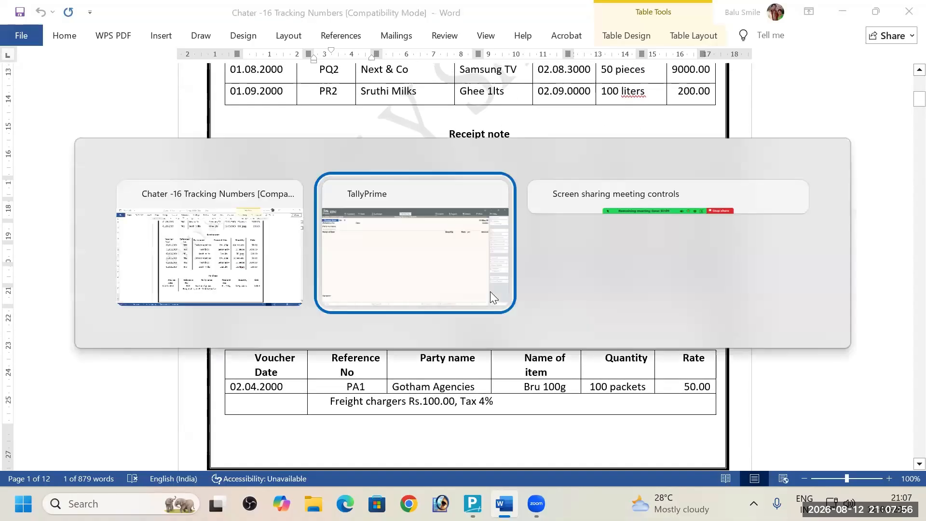
{"action": "key", "text": "Escape"}
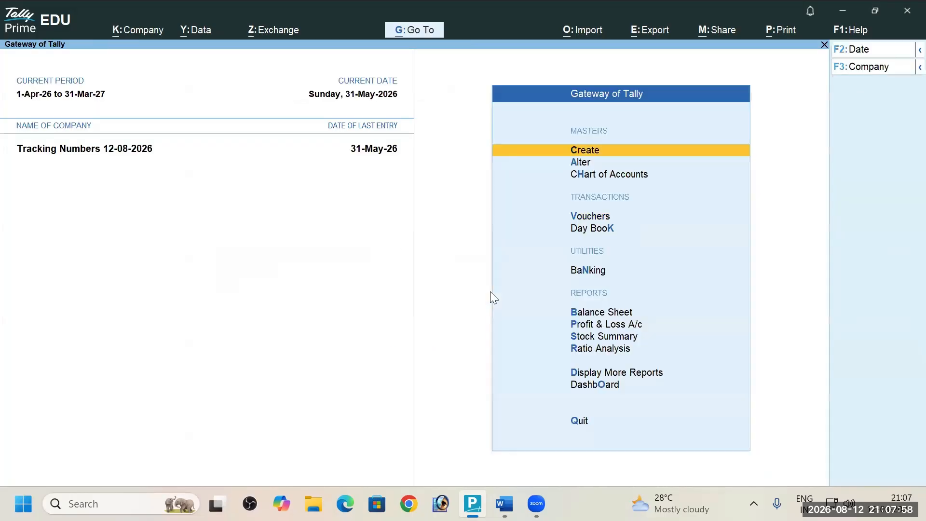
{"action": "key", "text": "Down"}
{"action": "key", "text": "Down"}
{"action": "key", "text": "Down"}
{"action": "key", "text": "Down"}
{"action": "key", "text": "Down"}
{"action": "key", "text": "Down"}
{"action": "key", "text": "Down"}
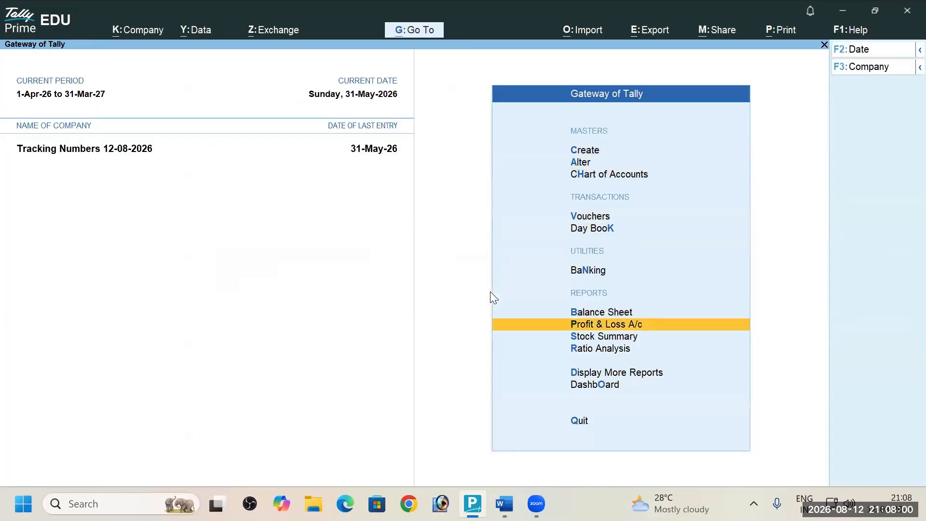
{"action": "key", "text": "Return"}
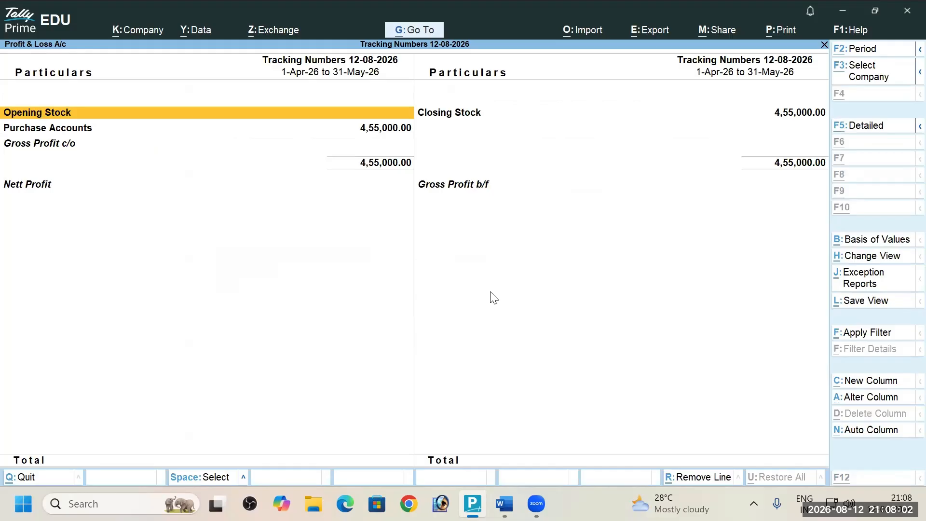
{"action": "key", "text": "alt+F5"}
Examine the Closing Stock items and the Purchase and Purchase Bills to Come lines, then close the Profit & Loss report
{"action": "key", "text": "Down"}
{"action": "key", "text": "Down"}
{"action": "key", "text": "Right"}
{"action": "key", "text": "Up"}
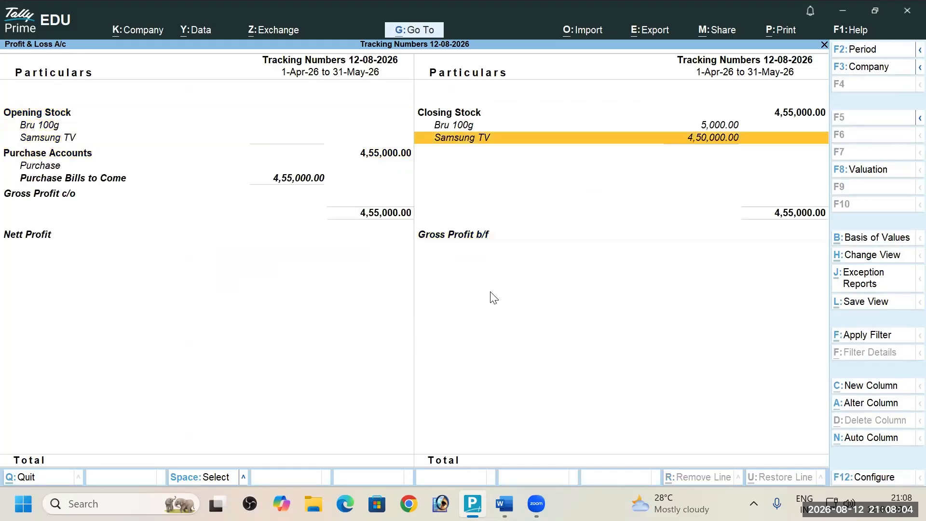
{"action": "key", "text": "Up"}
{"action": "key", "text": "Down"}
{"action": "key", "text": "Left"}
{"action": "key", "text": "Down"}
{"action": "key", "text": "Down"}
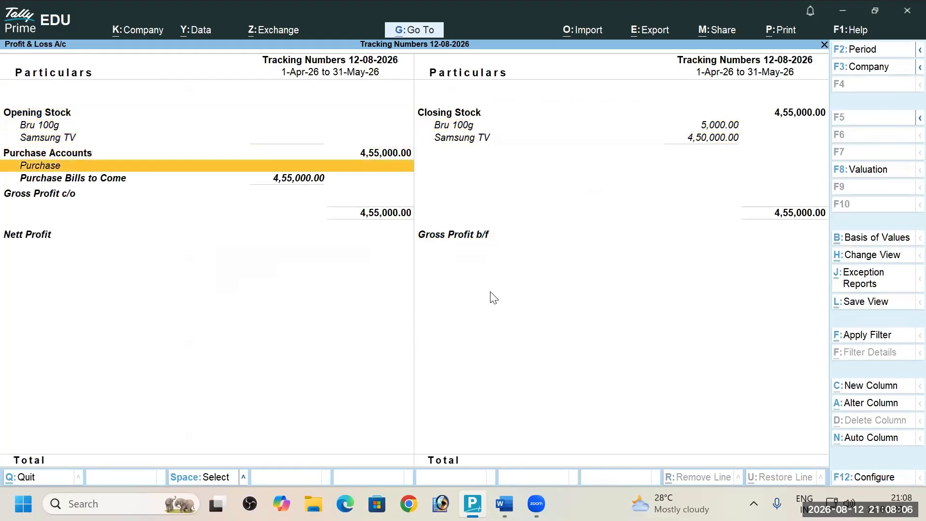
{"action": "key", "text": "Right"}
{"action": "key", "text": "Left"}
{"action": "key", "text": "Up"}
{"action": "key", "text": "Up"}
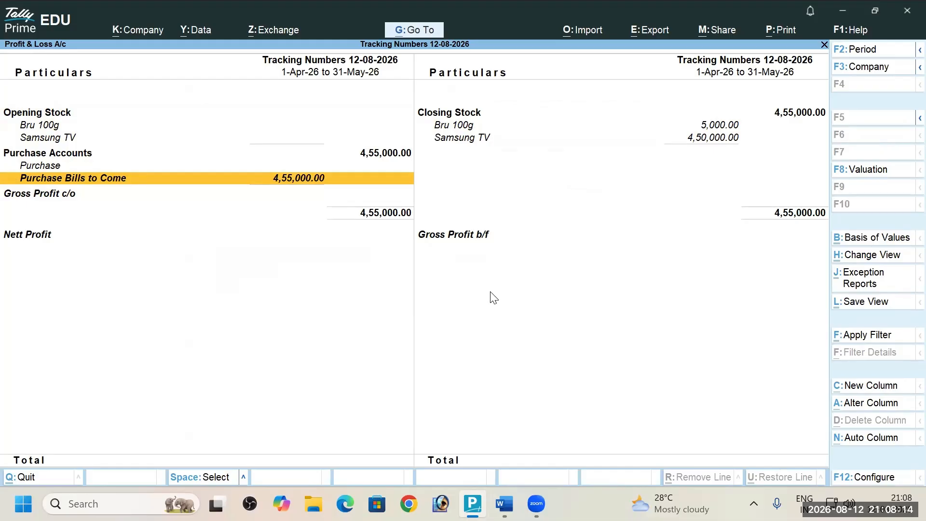
{"action": "key", "text": "Up"}
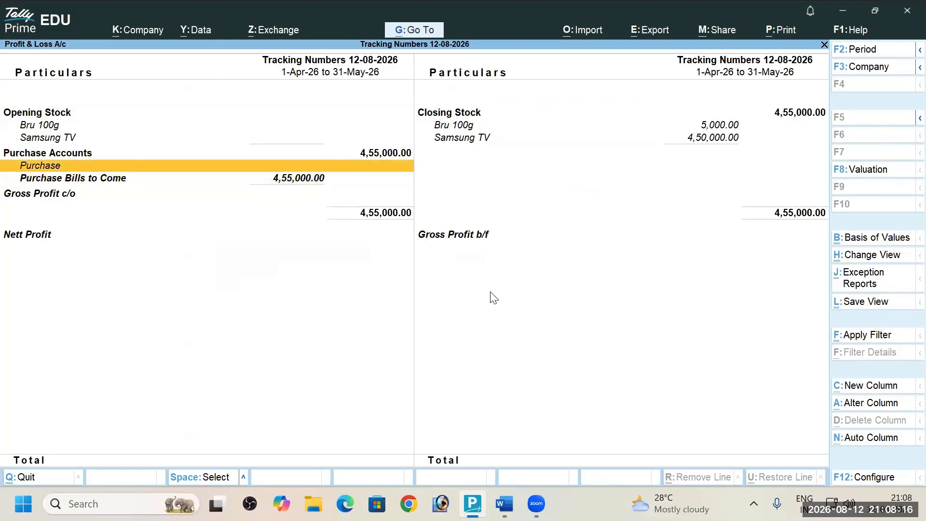
{"action": "key", "text": "Down"}
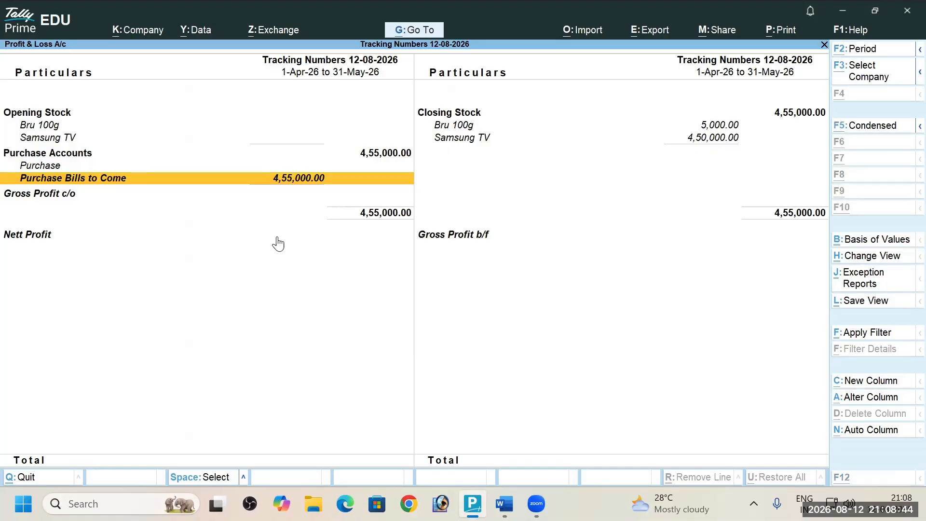
{"action": "key", "text": "Escape"}
{"action": "key", "text": "Escape"}
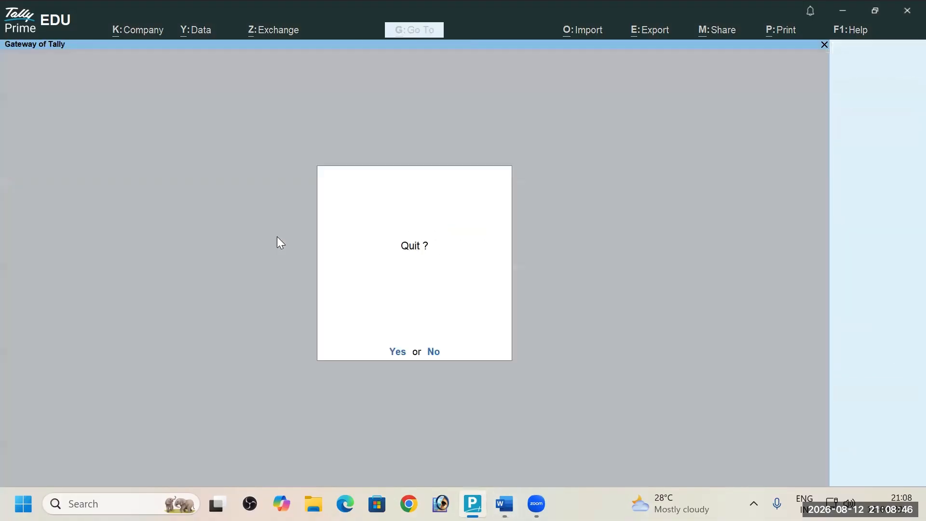
{"action": "key", "text": "n"}
Switch to Word and examine the Purchase table, including its freight charges and tax line
{"action": "key", "text": "alt+Tab"}
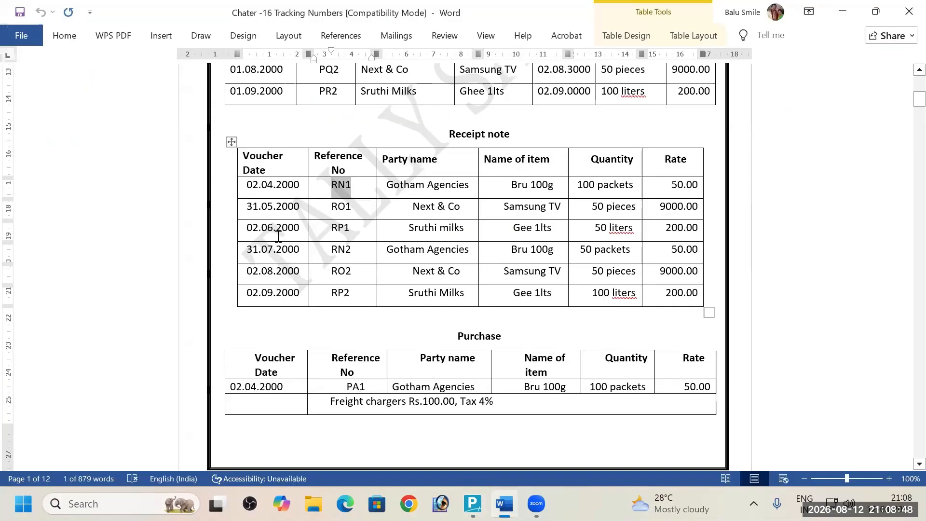
{"action": "scroll", "coordinate": [517, 317], "scroll_direction": "down", "scroll_amount": 2}
{"action": "scroll", "coordinate": [519, 313], "scroll_direction": "up", "scroll_amount": 1}
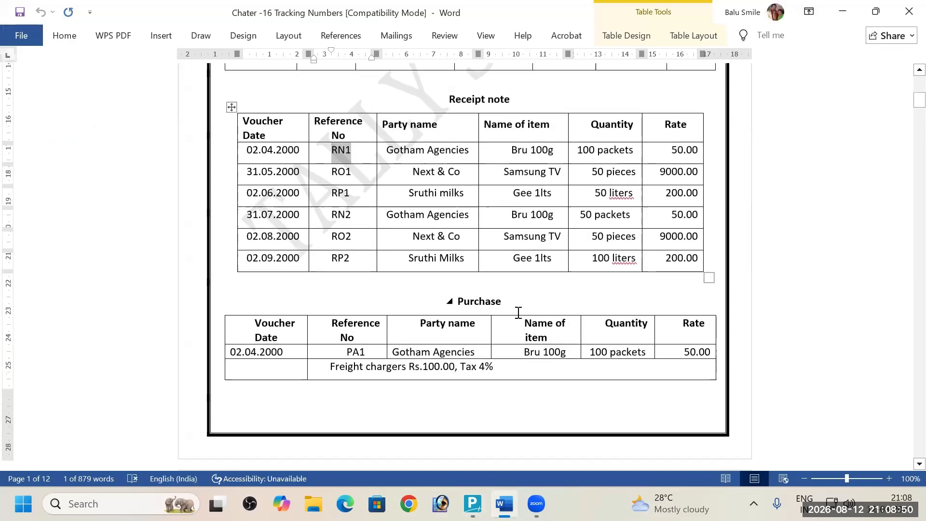
{"action": "scroll", "coordinate": [517, 313], "scroll_direction": "down", "scroll_amount": 2}
{"action": "scroll", "coordinate": [517, 314], "scroll_direction": "up", "scroll_amount": 4}
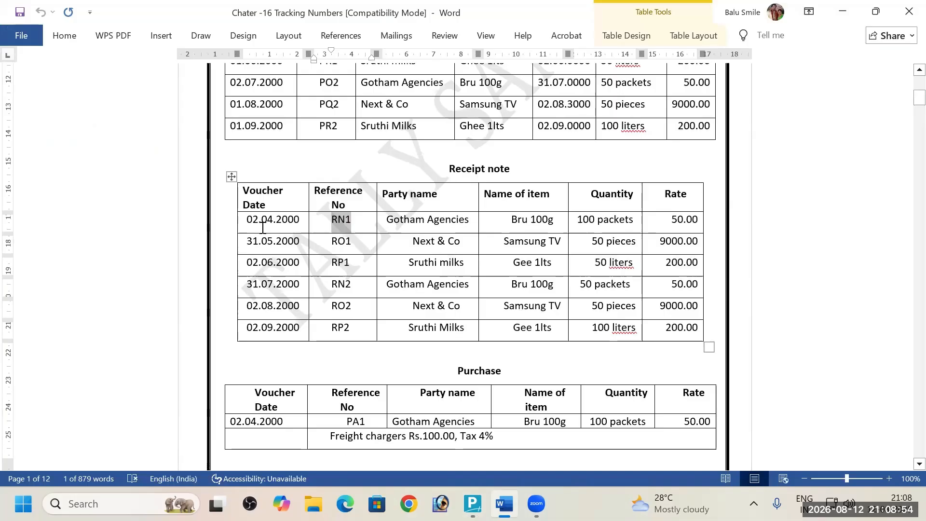
{"action": "scroll", "coordinate": [562, 312], "scroll_direction": "down", "scroll_amount": 3}
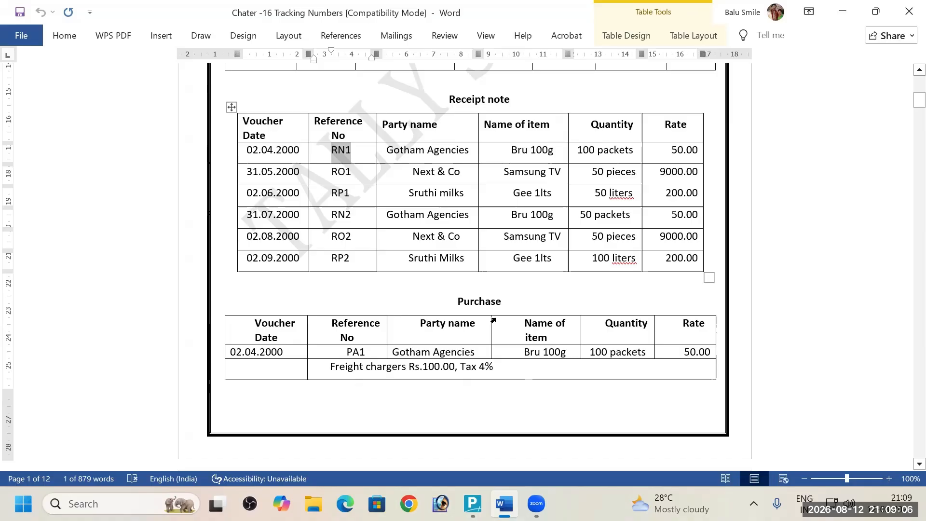
{"action": "left_click_drag", "start_coordinate": [328, 366], "coordinate": [503, 371]}
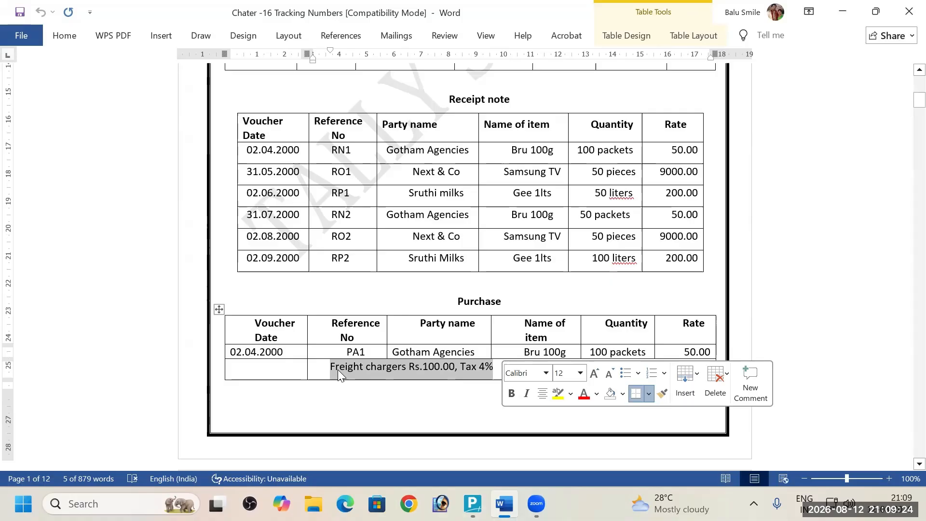
{"action": "left_click", "coordinate": [515, 414]}
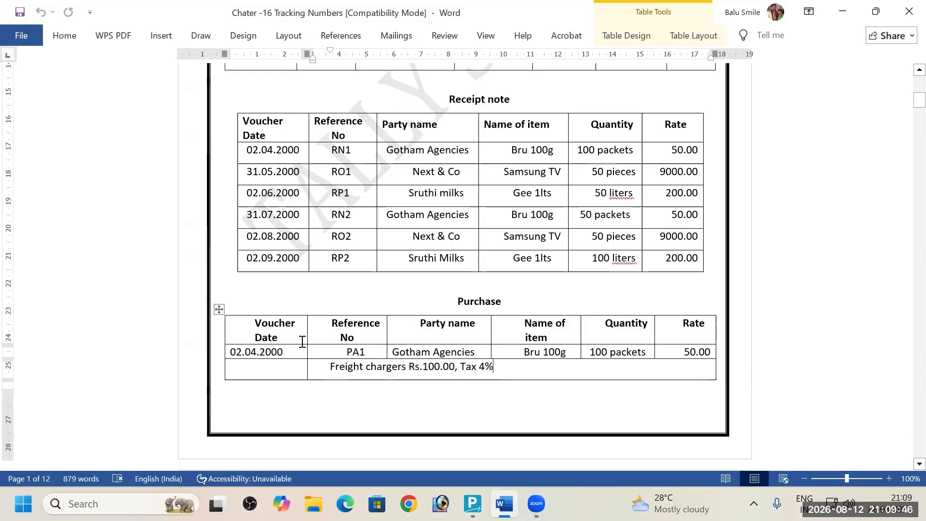
Switch back to TallyPrime and start a new Purchase voucher
{"action": "key", "text": "alt+Tab"}
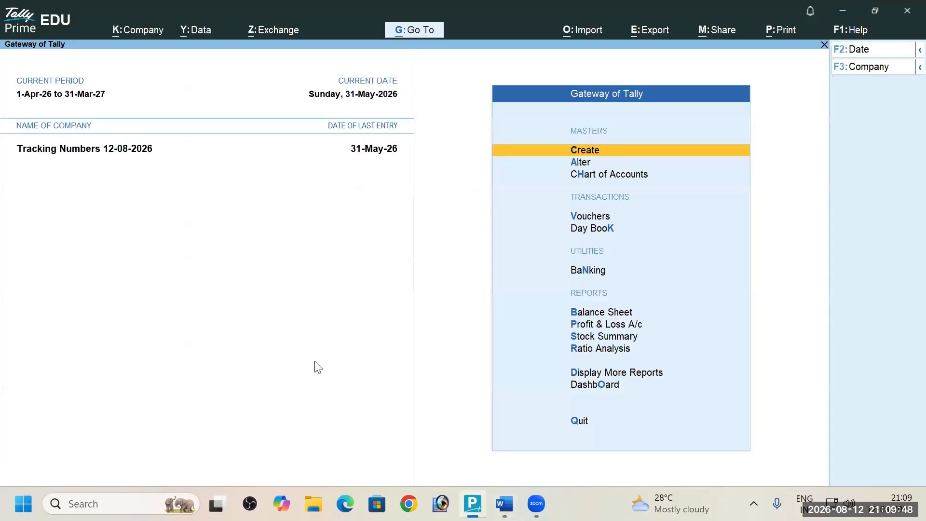
{"action": "key", "text": "Down"}
{"action": "key", "text": "Down"}
{"action": "key", "text": "Down"}
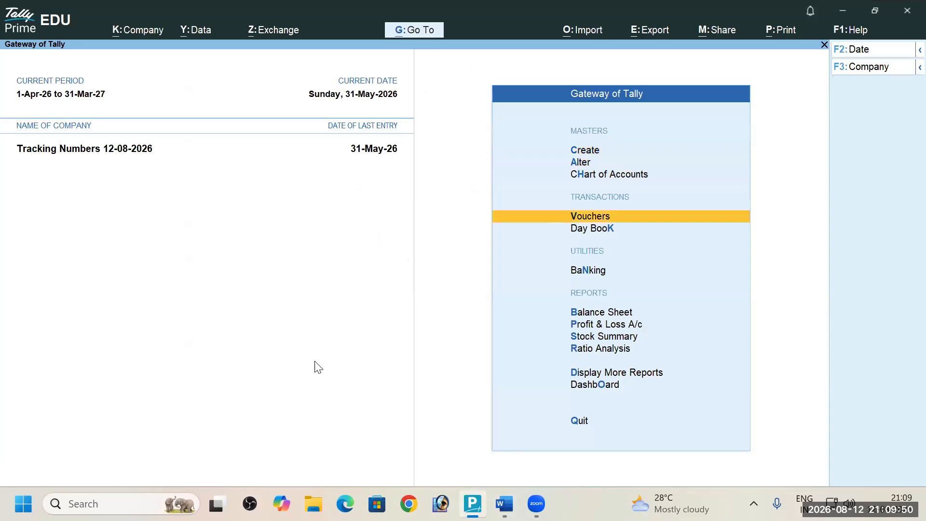
{"action": "key", "text": "Return"}
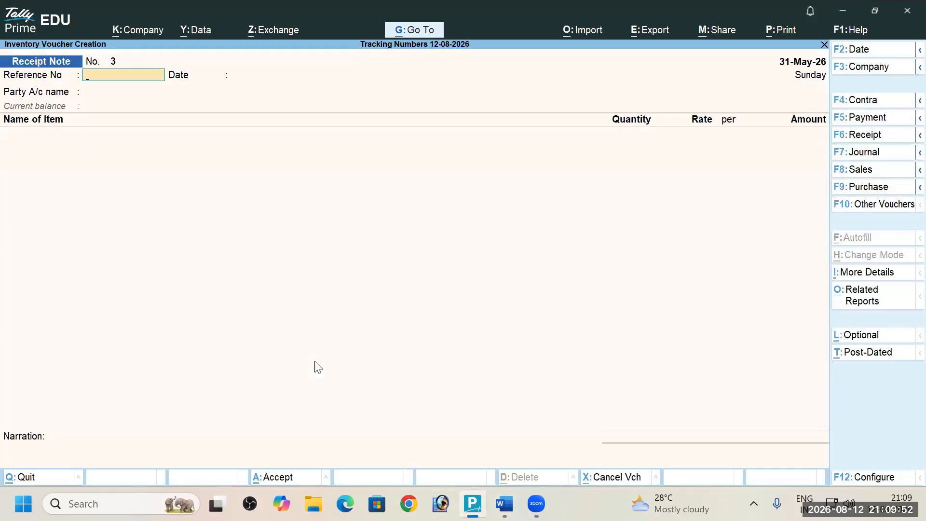
{"action": "key", "text": "F9"}
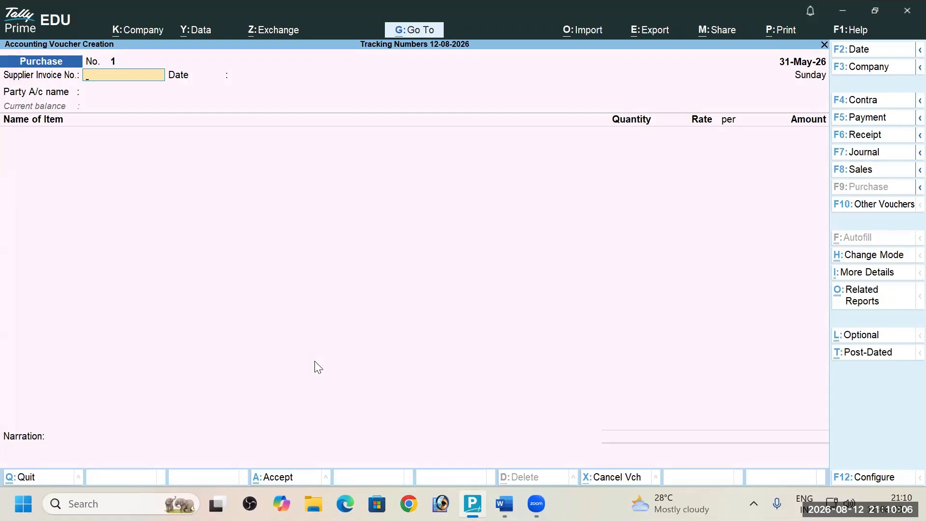
Change the purchase voucher's mode to As Voucher
{"action": "left_click", "coordinate": [867, 256]}
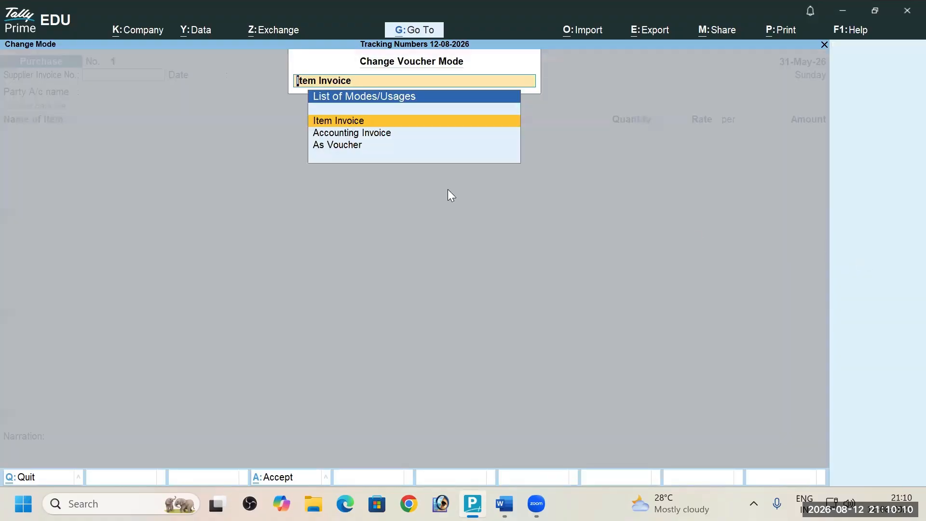
{"action": "key", "text": "Down"}
{"action": "left_click", "coordinate": [344, 148]}
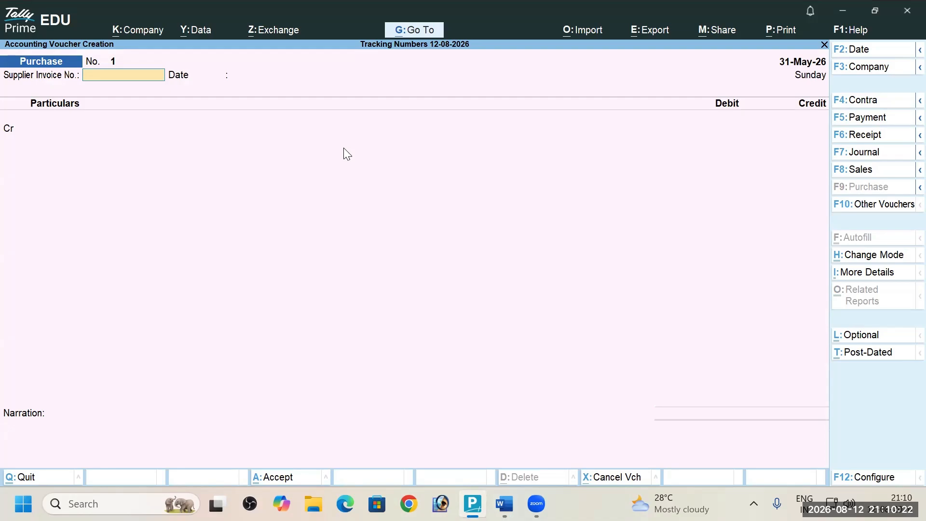
Change the purchase voucher's mode back to Item Invoice
{"action": "left_click", "coordinate": [861, 256]}
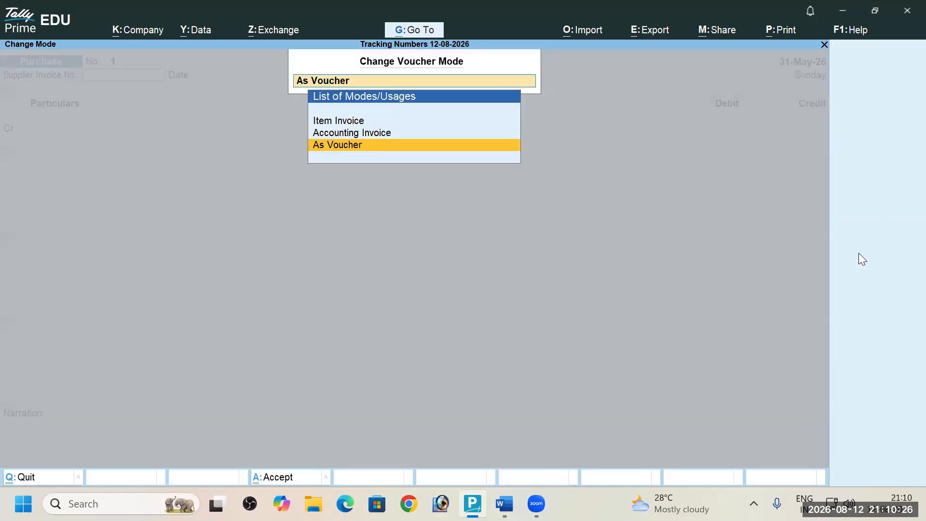
{"action": "key", "text": "Up"}
{"action": "key", "text": "Up"}
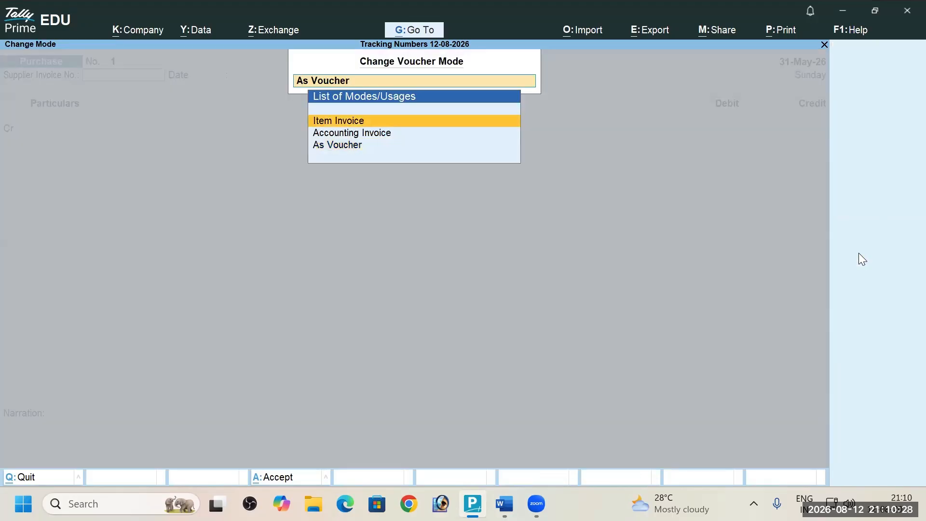
{"action": "key", "text": "Return"}
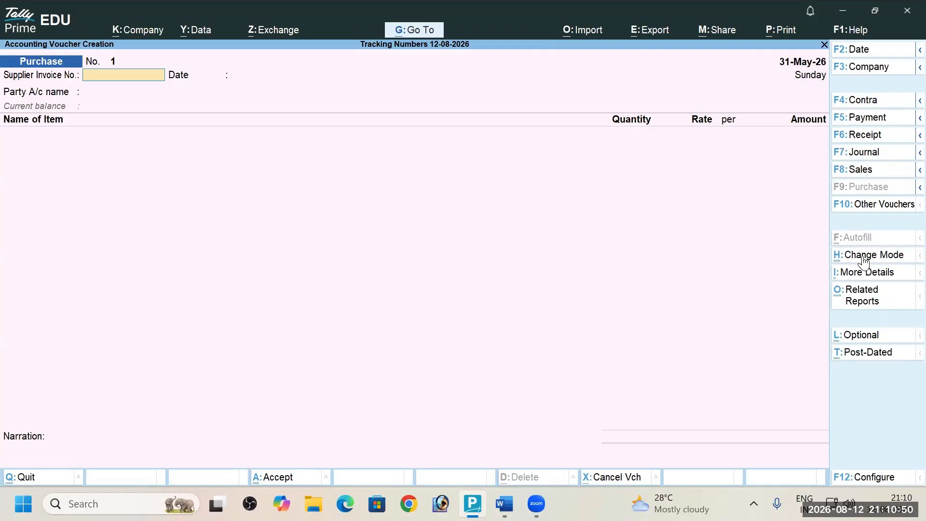
Keep Item Invoice as the purchase voucher's mode and check the PA1 purchase details in Word
{"action": "left_click", "coordinate": [865, 256]}
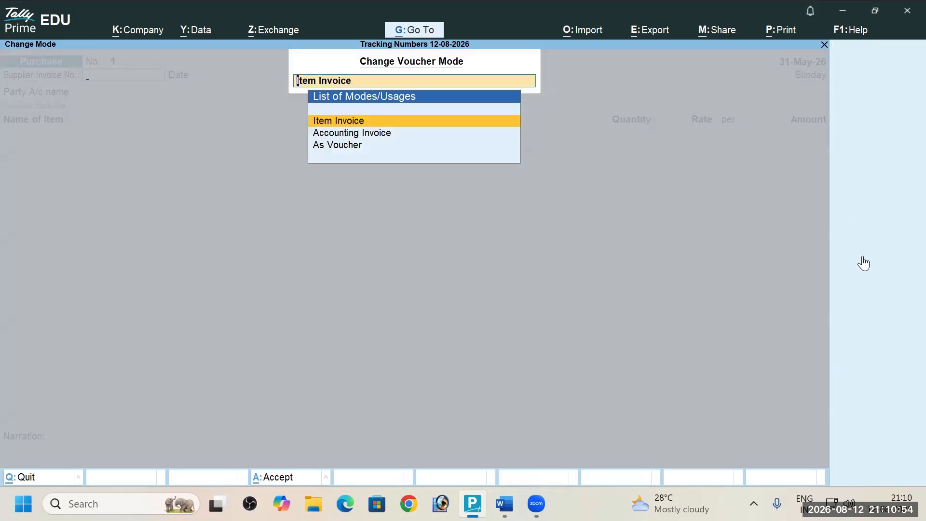
{"action": "key", "text": "Return"}
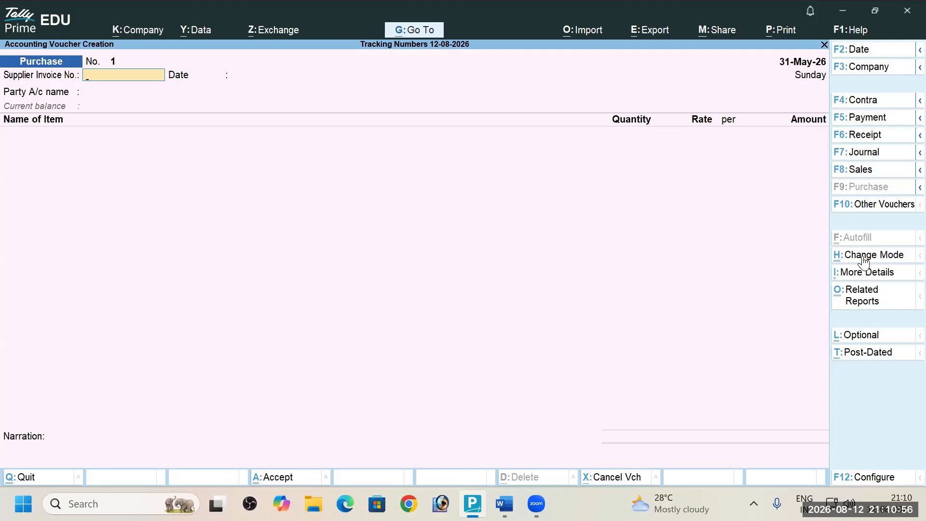
{"action": "key", "text": "alt+Tab"}
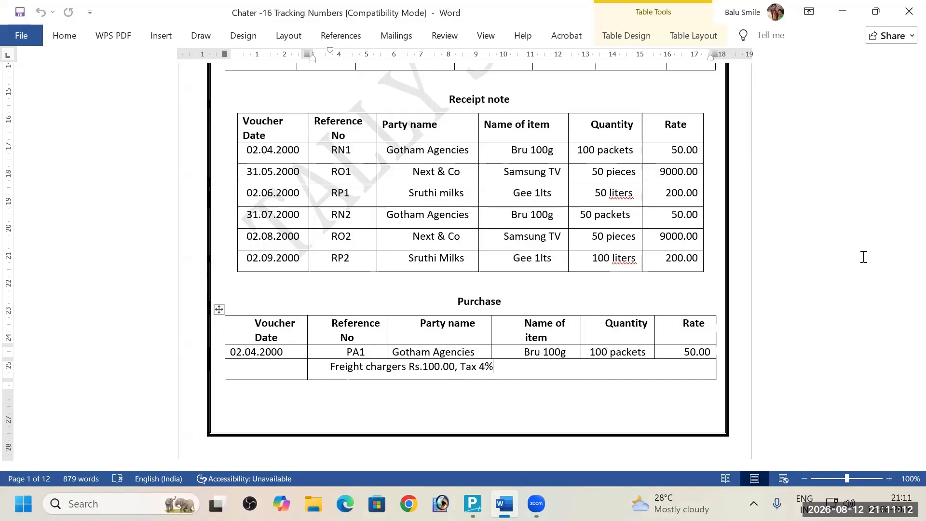
{"action": "key", "text": "alt+Tab"}
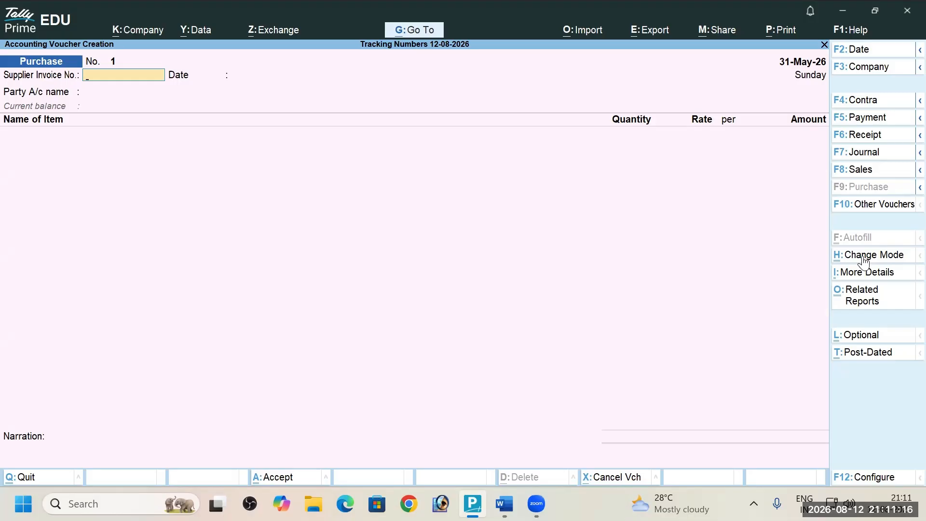
Switch to Word and highlight the reference number PA1 in the Purchase table
{"action": "key", "text": "alt+Tab"}
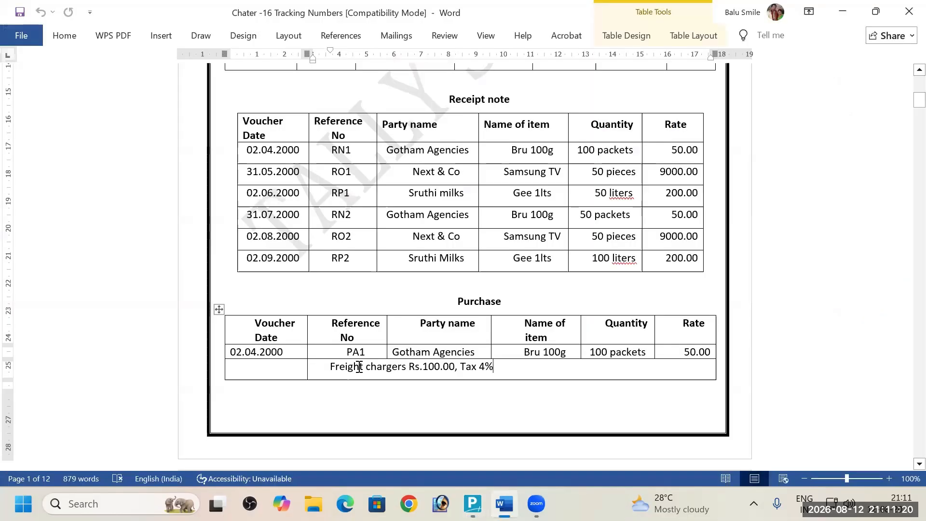
{"action": "left_click_drag", "start_coordinate": [344, 351], "coordinate": [376, 351]}
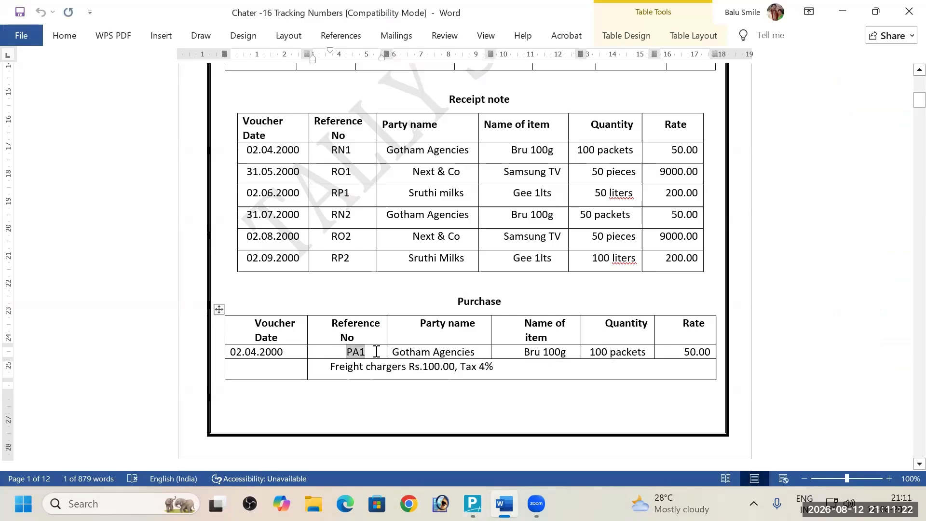
{"action": "key", "text": "alt+Tab"}
{"action": "key", "text": "alt+Tab"}
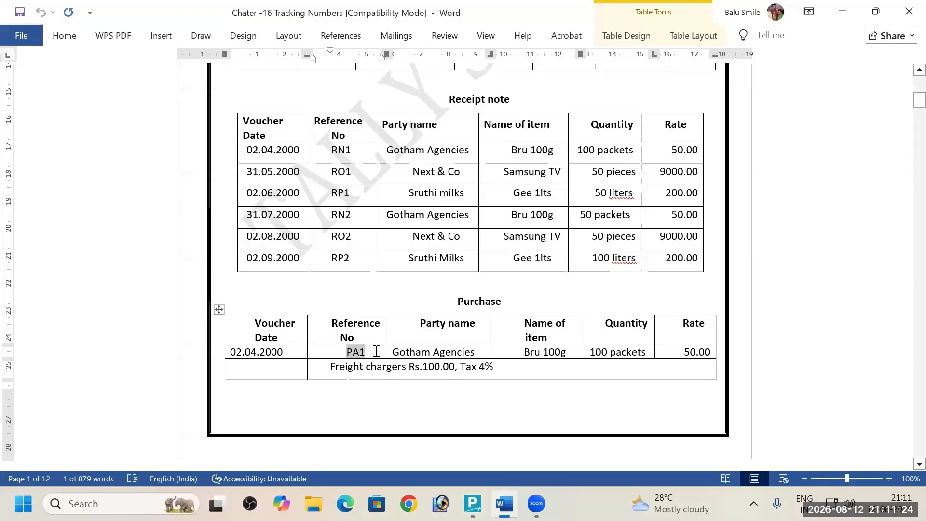
Switch back to TallyPrime, date the purchase voucher 2-Apr-26 and enter PA1 as the supplier invoice number with the same date
{"action": "key", "text": "alt+Tab"}
{"action": "key", "text": "F2"}
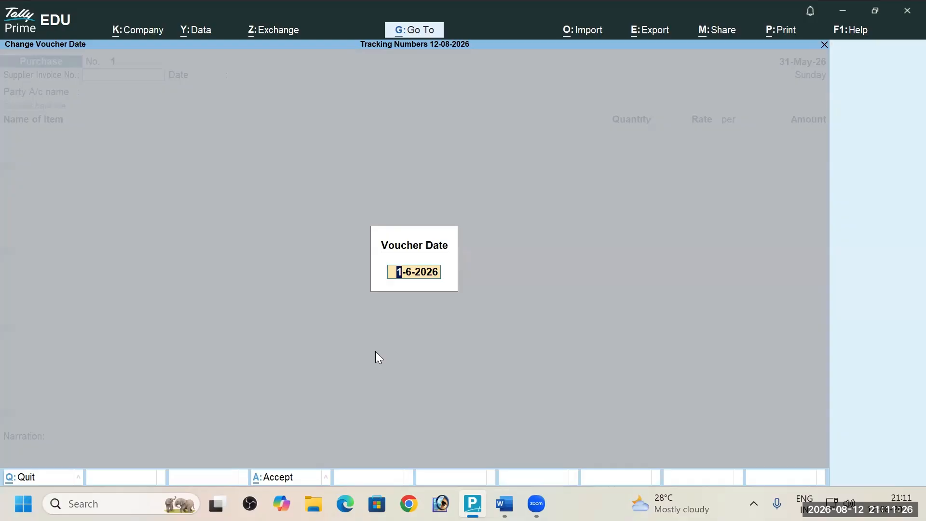
{"action": "type", "text": "2-4"}
{"action": "key", "text": "Return"}
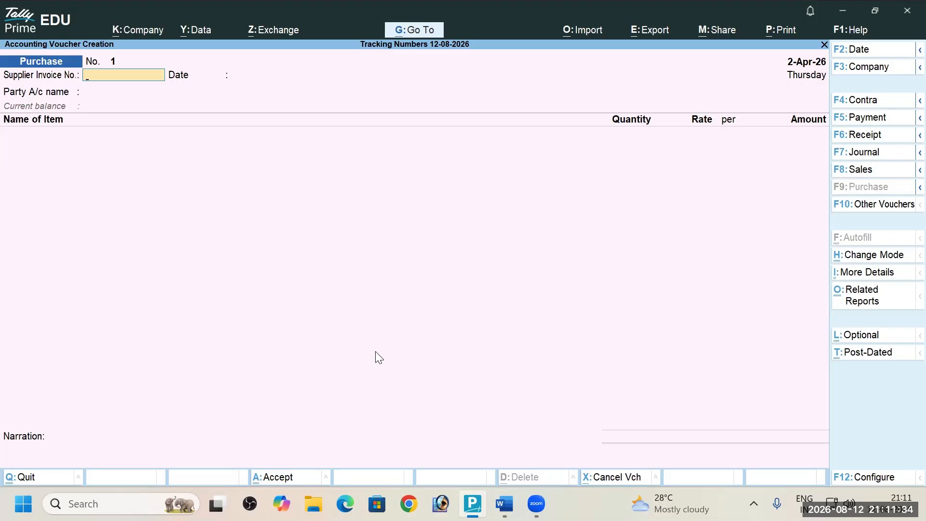
{"action": "type", "text": "PA1"}
{"action": "key", "text": "Return"}
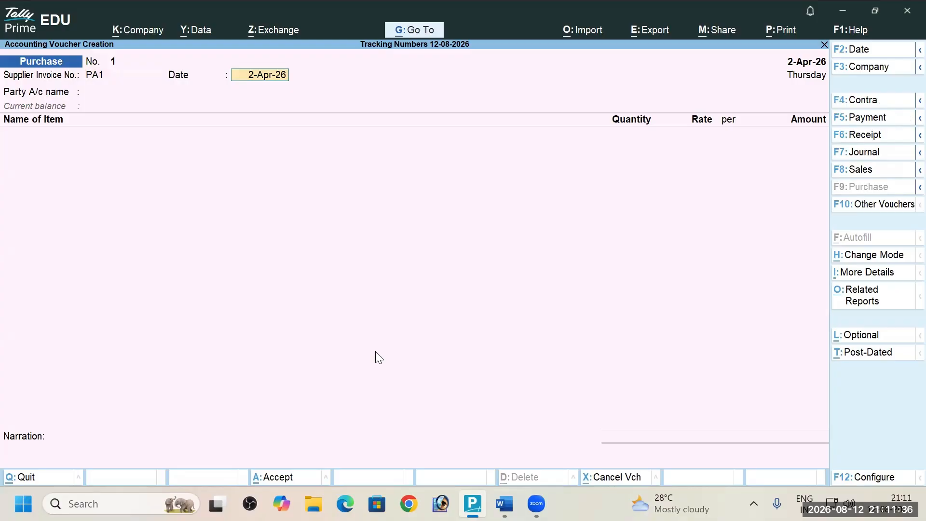
{"action": "key", "text": "Return"}
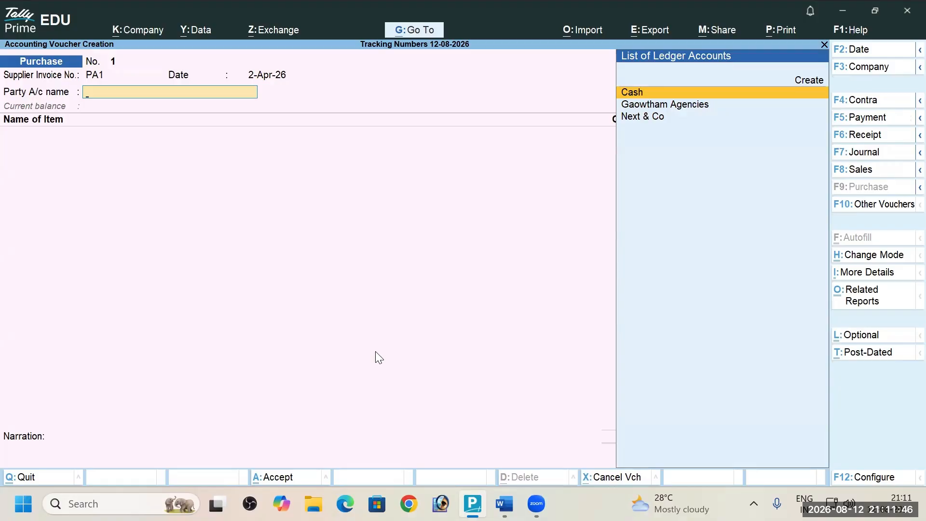
Choose Gaowtham Agencies as the party account, returning to the party field without entering receipt details
{"action": "key", "text": "Down"}
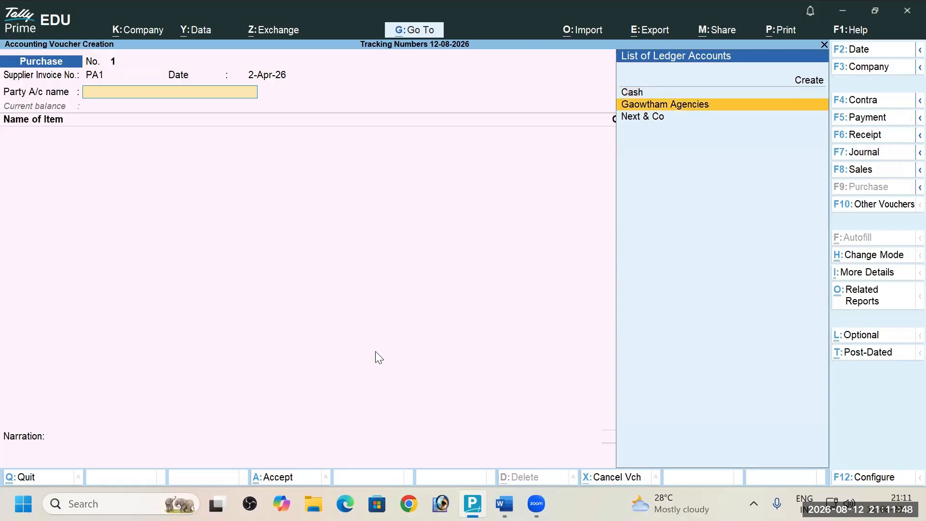
{"action": "key", "text": "Return"}
{"action": "key", "text": "Escape"}
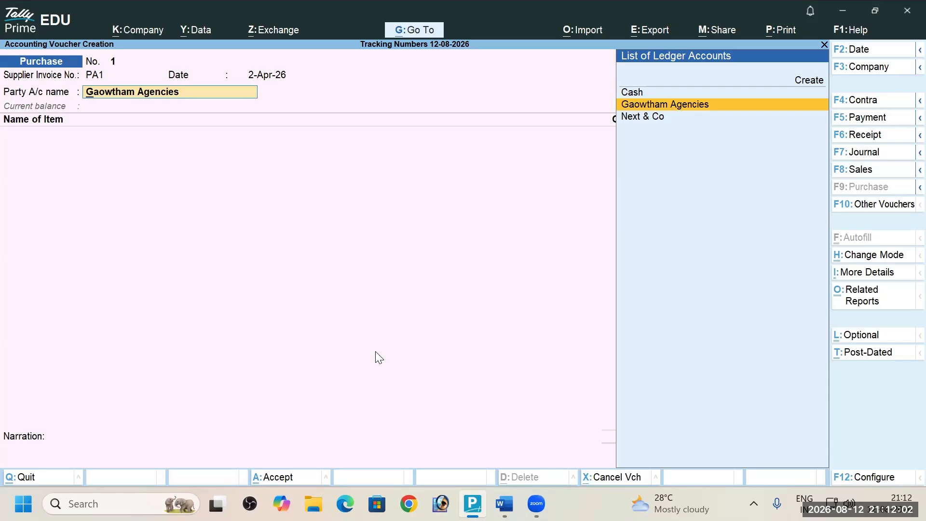
Alter the Gaowtham Agencies ledger from the voucher, renaming it GOWTHAM AGENCIES and keeping its other settings
{"action": "key", "text": "ctrl"}
{"action": "key", "text": "ctrl+Return"}
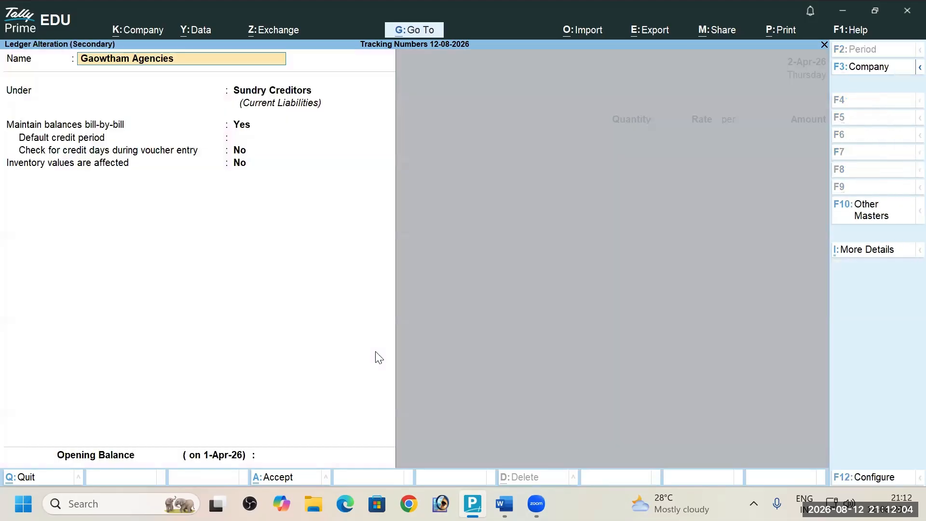
{"action": "type", "text": "FO"}
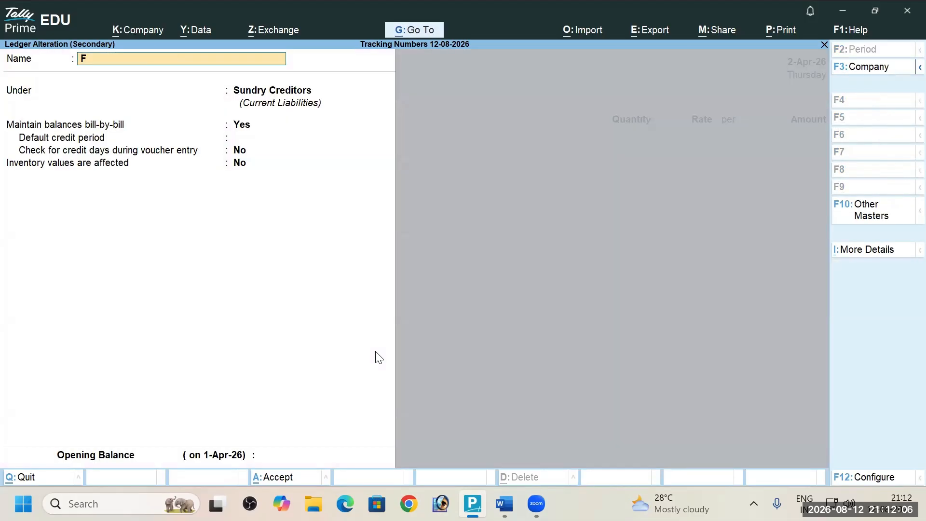
{"action": "key", "text": "BackSpace"}
{"action": "key", "text": "BackSpace"}
{"action": "type", "text": "GOWTHAM AGENCIES"}
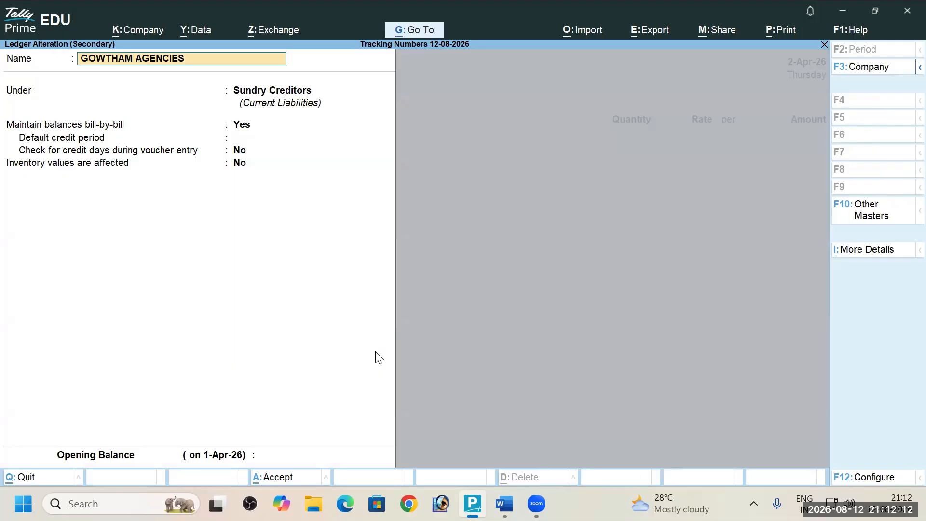
{"action": "key", "text": "Return"}
{"action": "key", "text": "Return"}
{"action": "key", "text": "Return"}
{"action": "key", "text": "Return"}
{"action": "key", "text": "Return"}
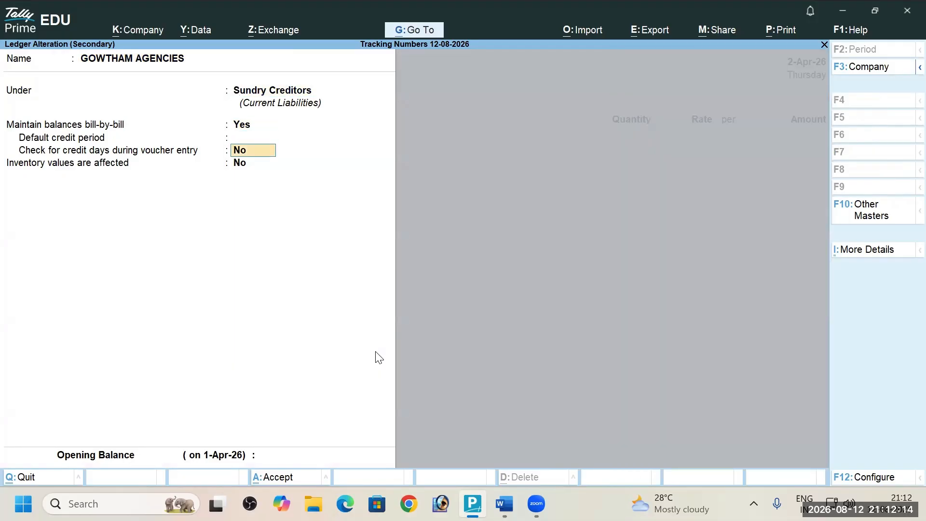
{"action": "key", "text": "Return"}
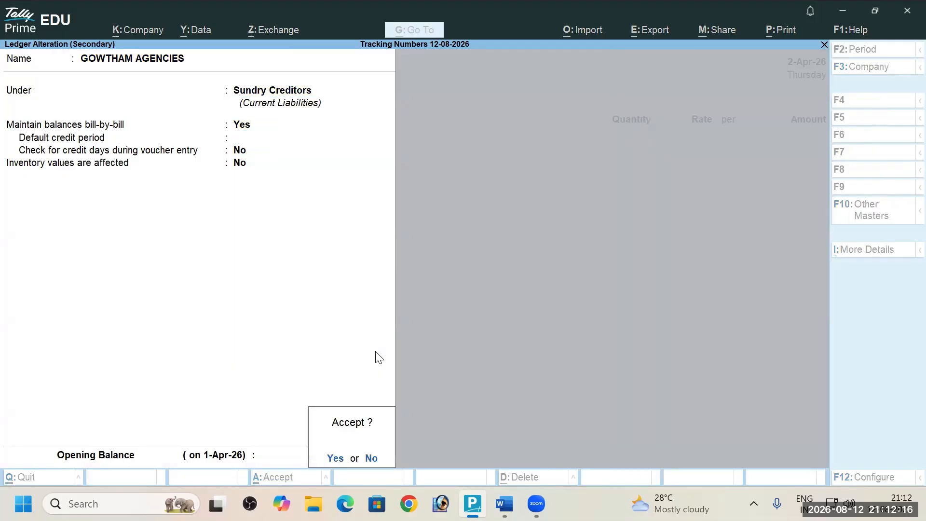
{"action": "key", "text": "Return"}
Confirm GOWTHAM AGENCIES as the party, leave the receipt details blank and choose Bru 100g as the purchased item
{"action": "key", "text": "Return"}
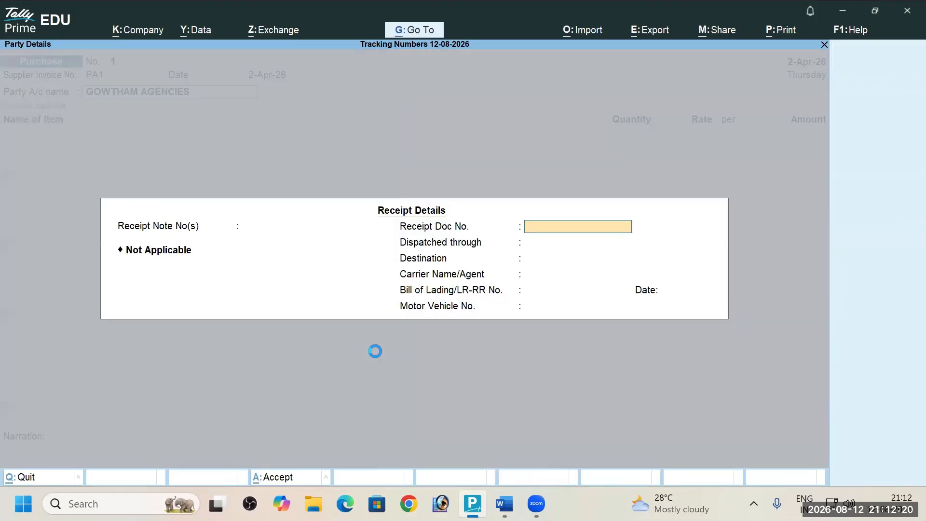
{"action": "key", "text": "ctrl+a"}
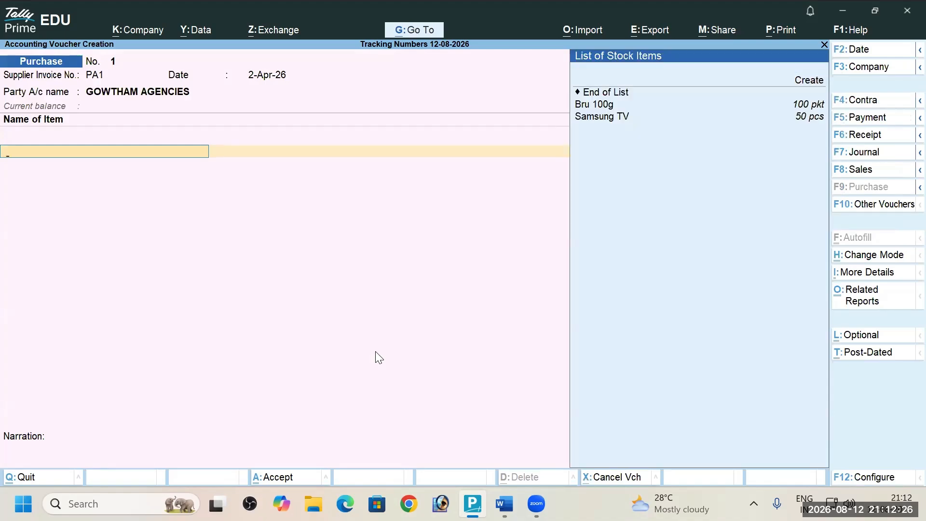
{"action": "key", "text": "Down"}
{"action": "key", "text": "Down"}
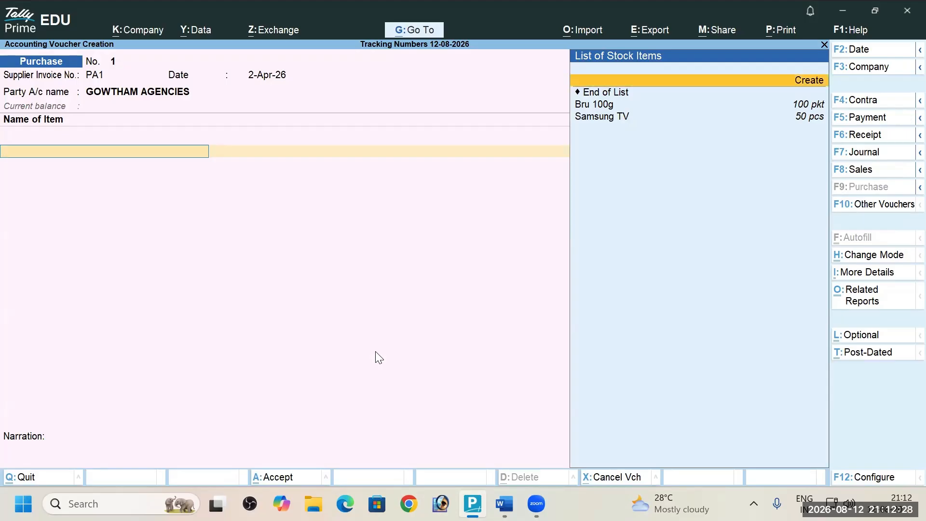
{"action": "key", "text": "Return"}
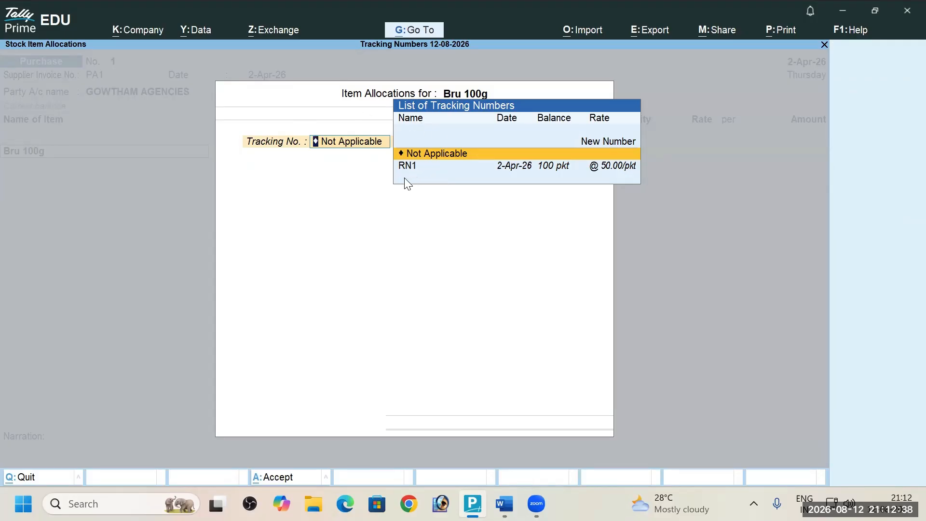
Check the reference numbers in Word and assign tracking number RN1 to the Bru 100g allocation in TallyPrime
{"action": "key", "text": "alt+Tab"}
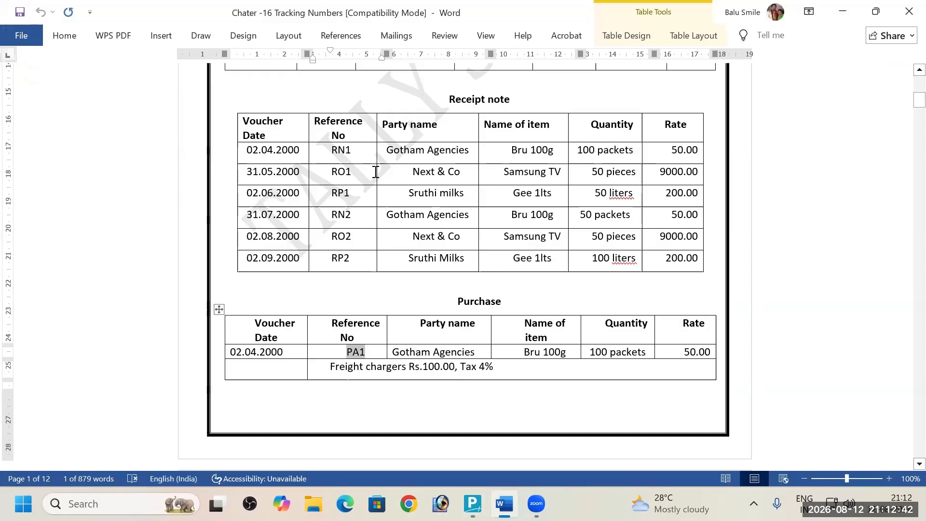
{"action": "key", "text": "alt+Tab"}
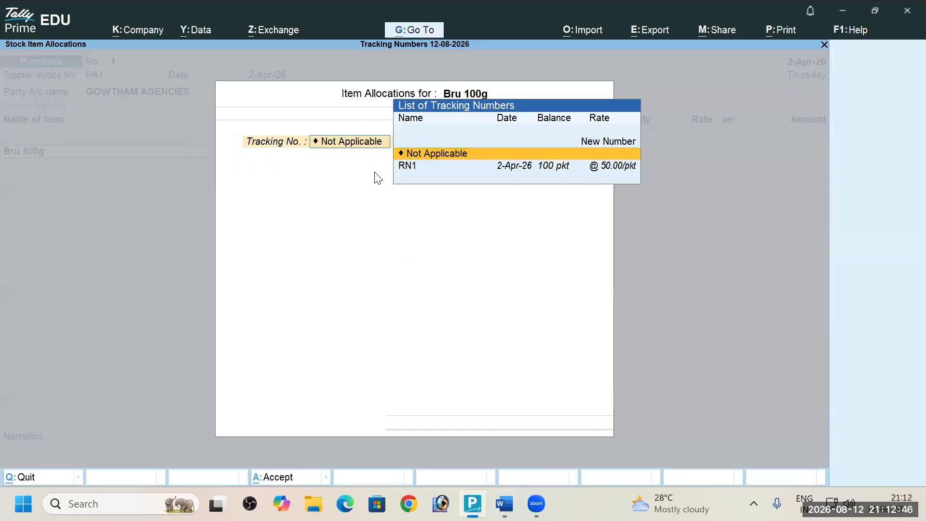
{"action": "key", "text": "Down"}
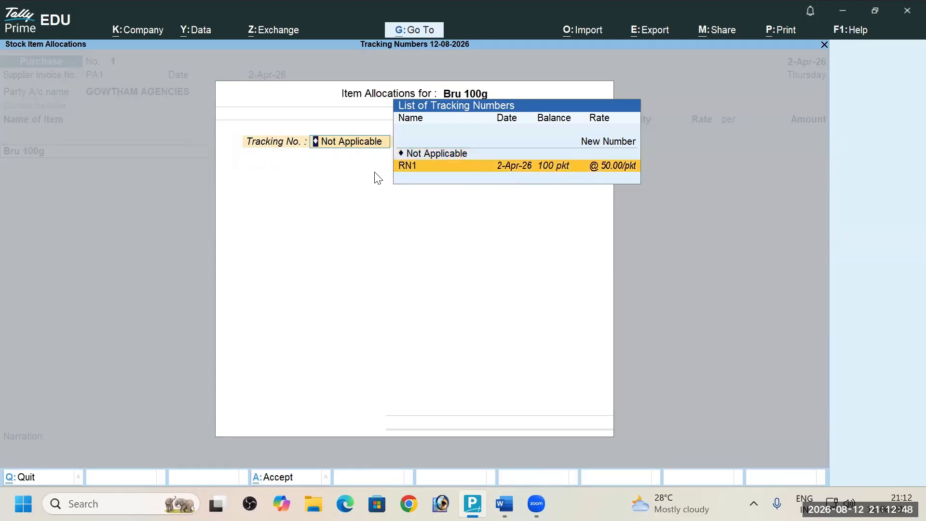
{"action": "key", "text": "Return"}
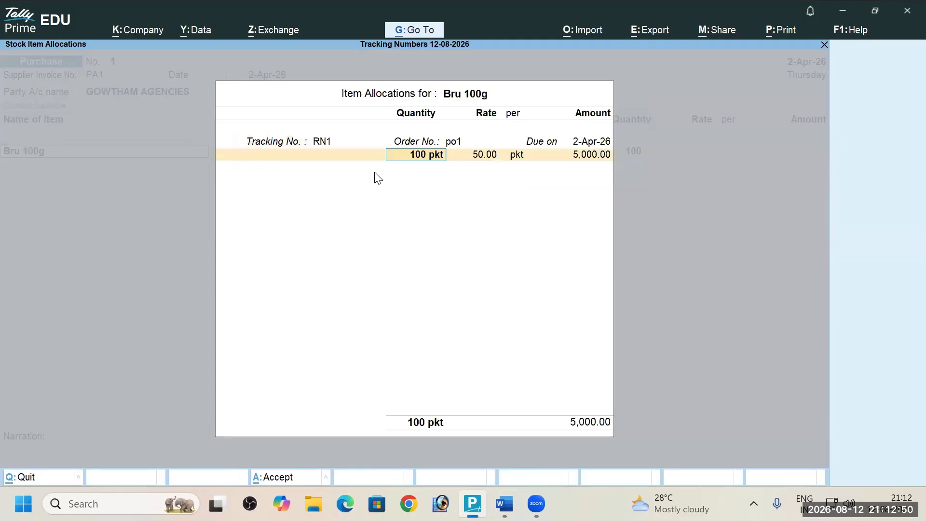
Accept the Bru 100g allocation of 100 pkt at 50.00 and post its 5,000.00 to the Purchase ledger
{"action": "key", "text": "Return"}
{"action": "key", "text": "Return"}
{"action": "key", "text": "Return"}
{"action": "key", "text": "Return"}
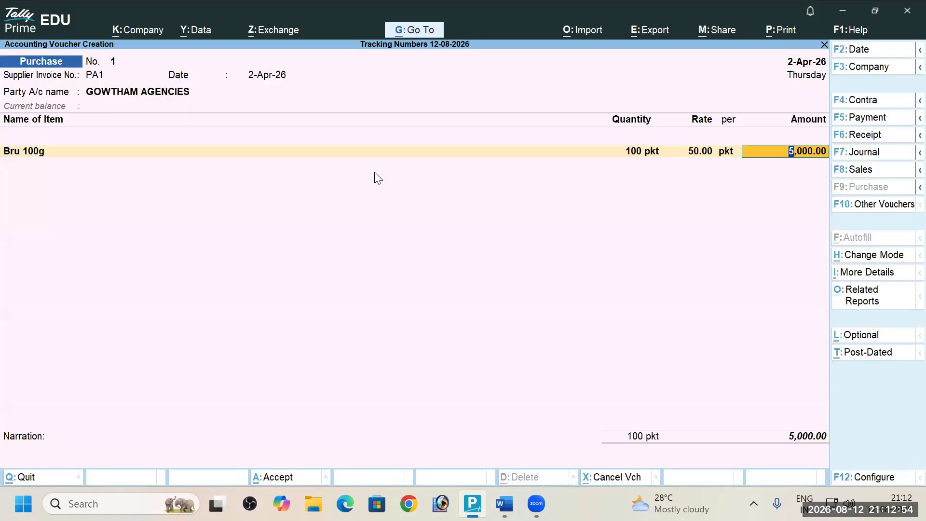
{"action": "key", "text": "Return"}
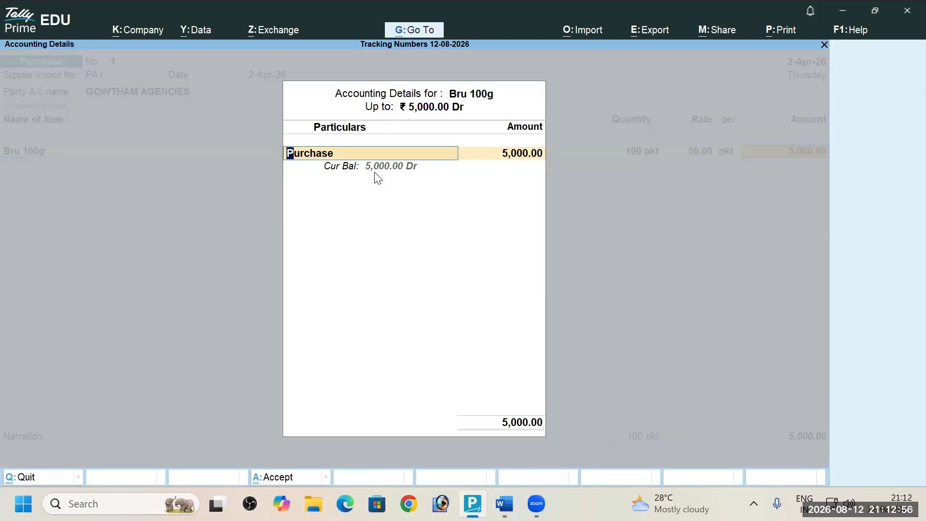
{"action": "key", "text": "Return"}
{"action": "key", "text": "Return"}
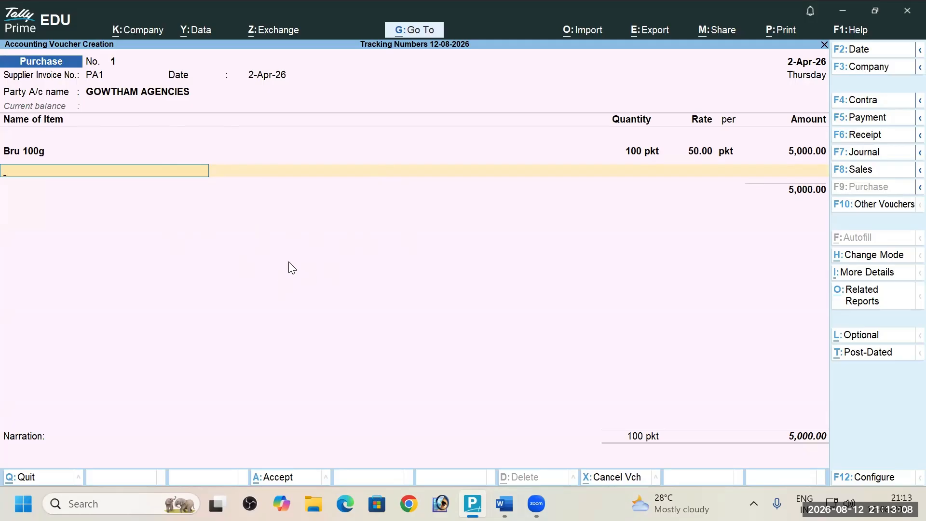
Check the freight charges and tax for PA1 in Word and return to the purchase voucher in TallyPrime
{"action": "key", "text": "alt+Tab"}
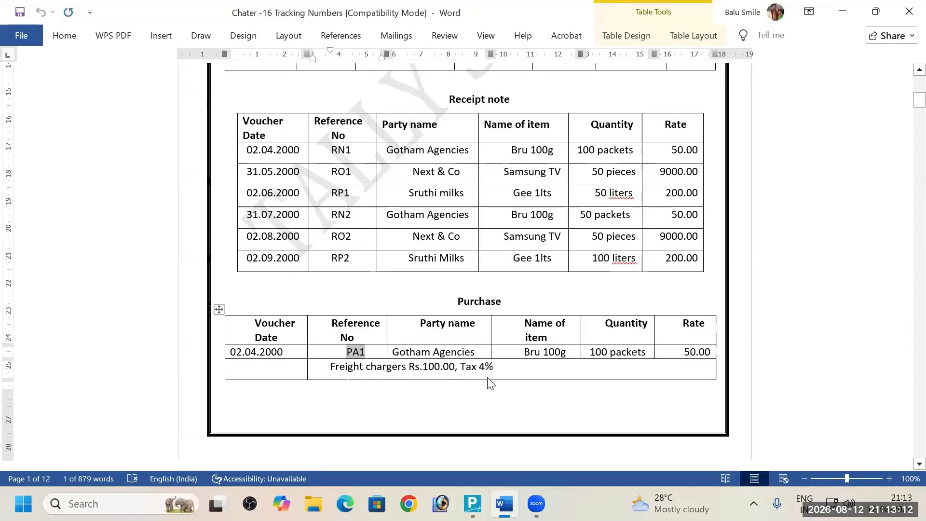
{"action": "key", "text": "alt+Tab"}
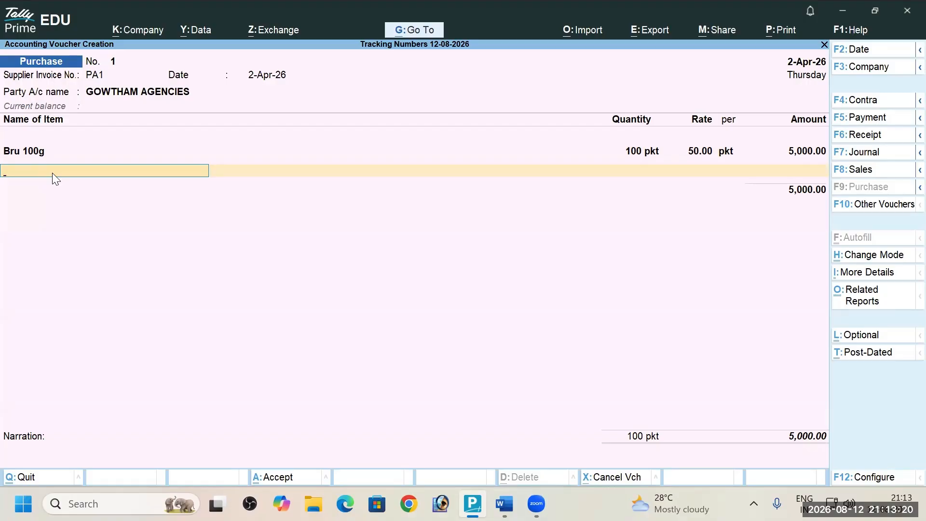
{"action": "key", "text": "alt+c"}
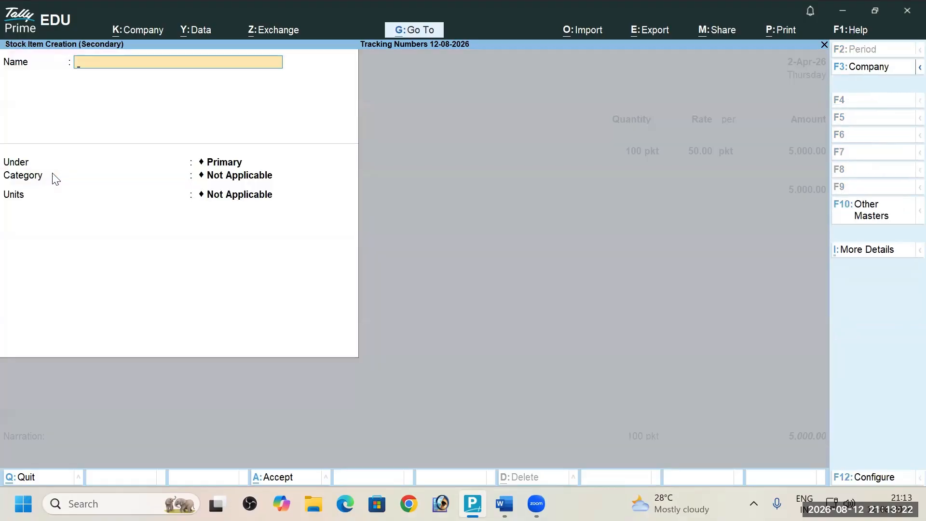
{"action": "key", "text": "Escape"}
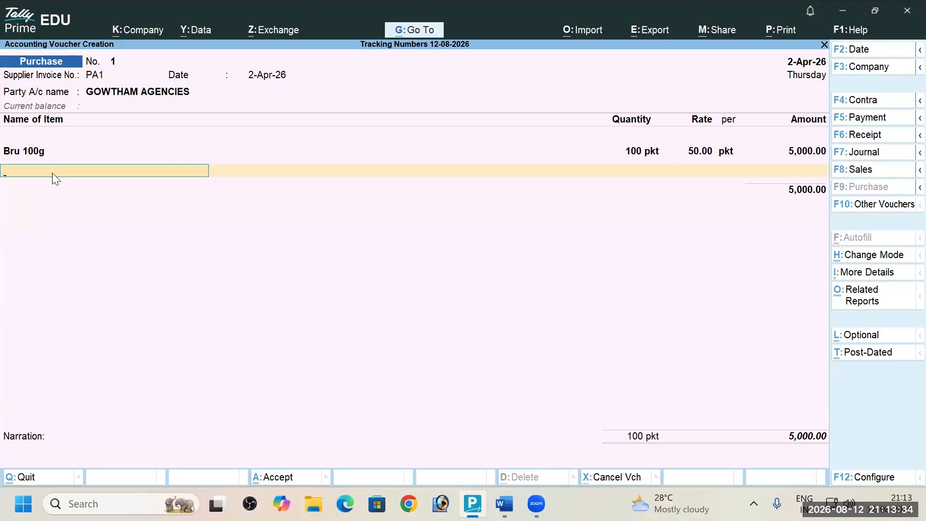
End the item list and create a ledger named FREIGHT under Direct Expenses, with inventory values affected set to No
{"action": "key", "text": "Return"}
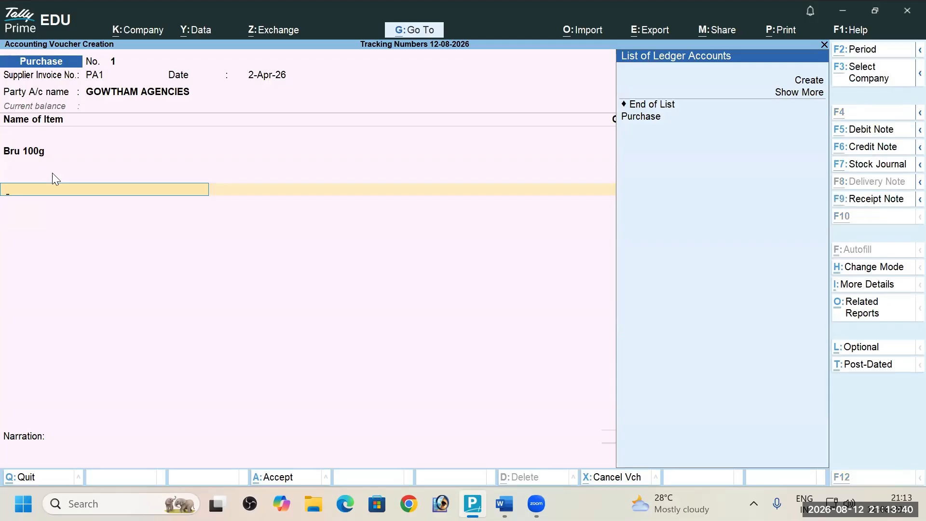
{"action": "key", "text": "alt+c"}
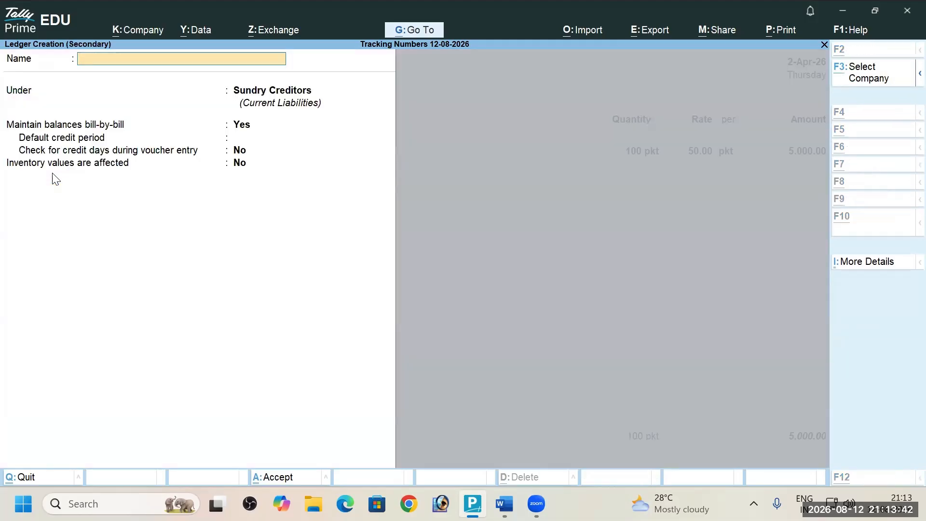
{"action": "key", "text": "alt+Tab"}
{"action": "key", "text": "alt+Tab"}
{"action": "type", "text": "FRE"}
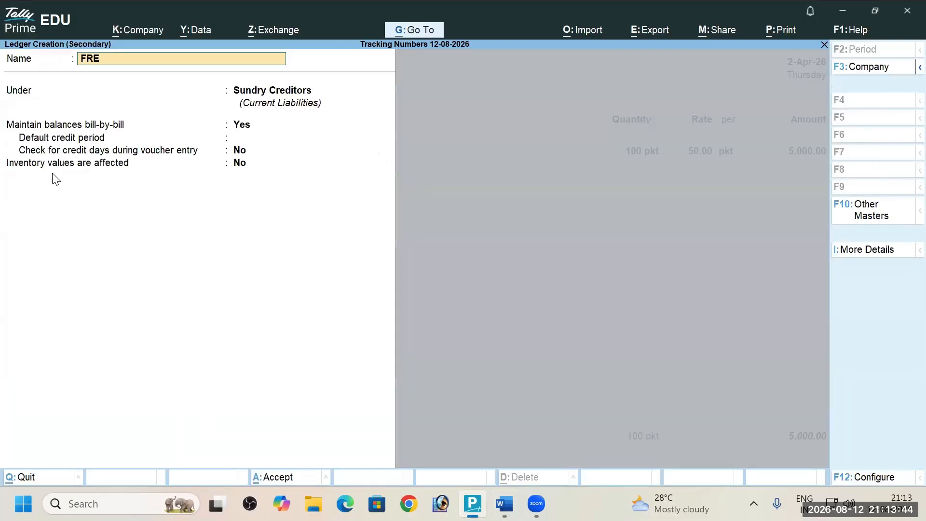
{"action": "type", "text": "IGHT"}
{"action": "key", "text": "Return"}
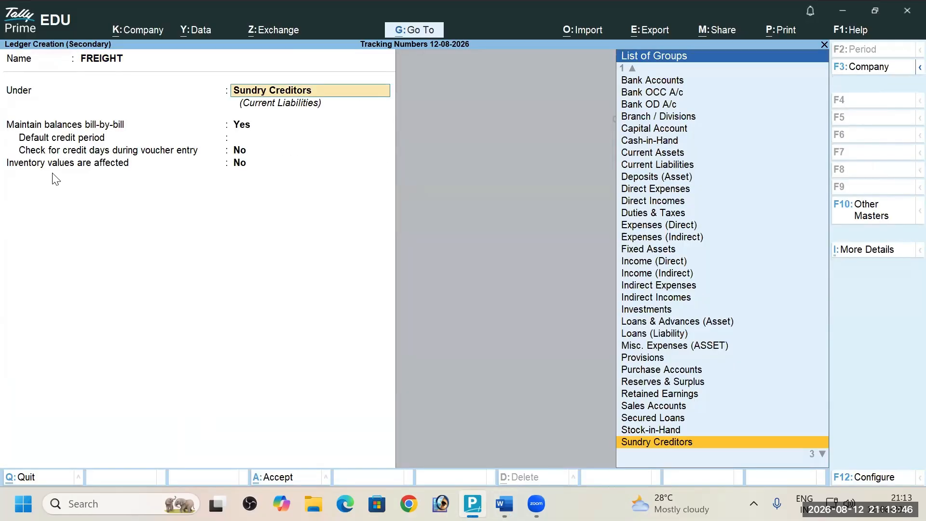
{"action": "type", "text": "D"}
{"action": "key", "text": "Down"}
{"action": "key", "text": "Return"}
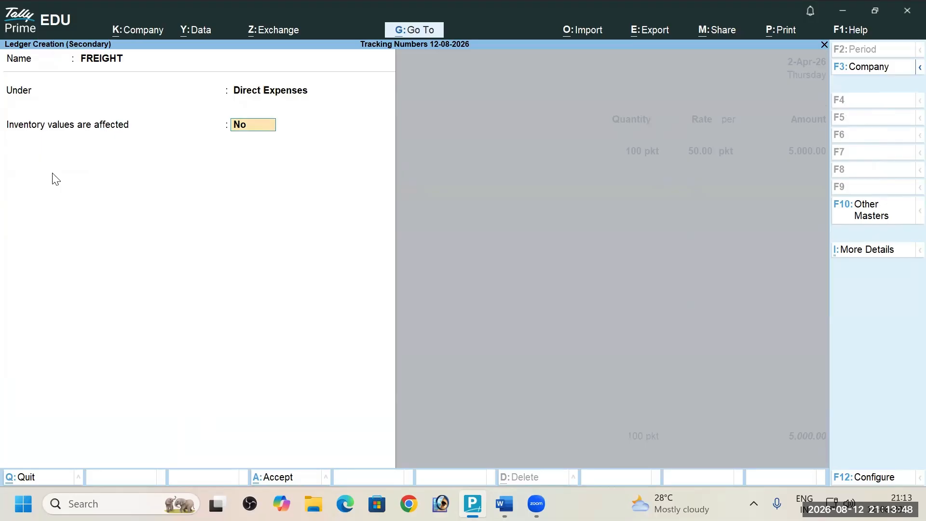
{"action": "key", "text": "Return"}
{"action": "key", "text": "Return"}
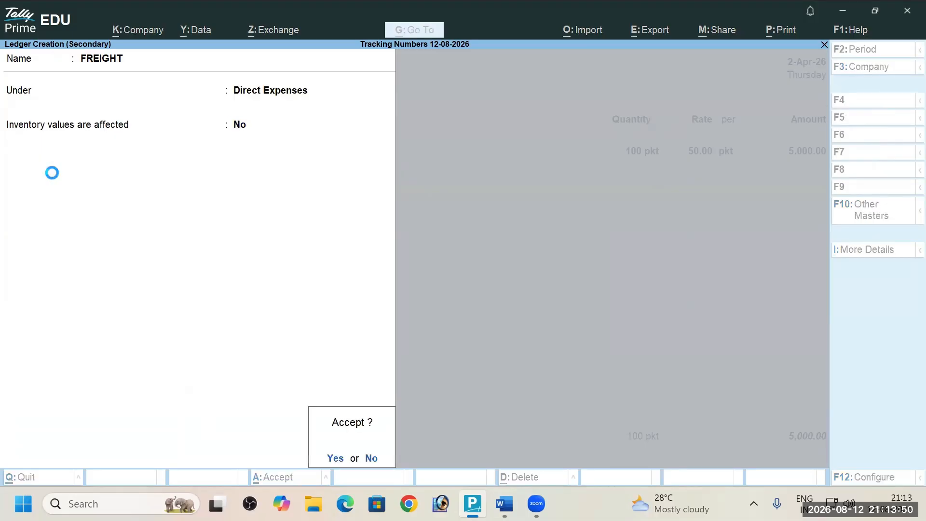
Check the freight charges in Word, save the FREIGHT ledger in TallyPrime and enter 100 as its amount in the purchase voucher
{"action": "key", "text": "alt+Tab"}
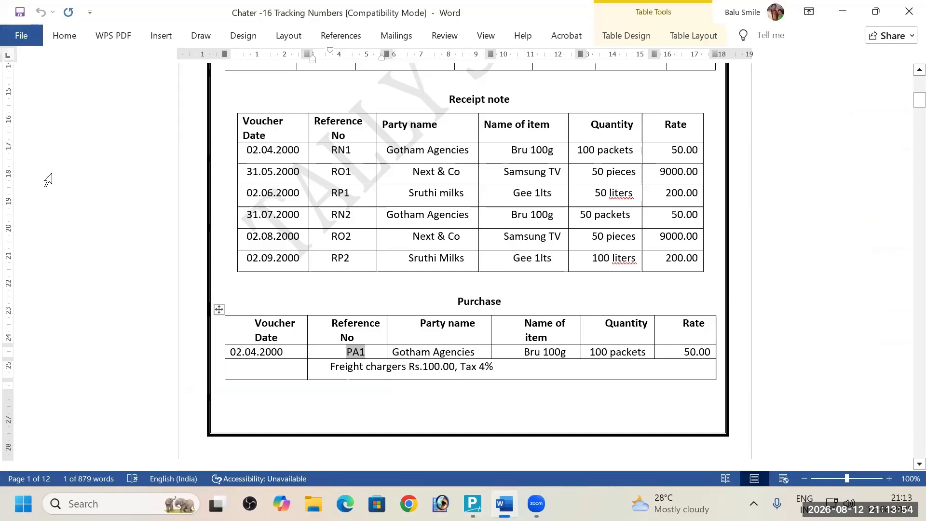
{"action": "key", "text": "alt+Tab"}
{"action": "key", "text": "Return"}
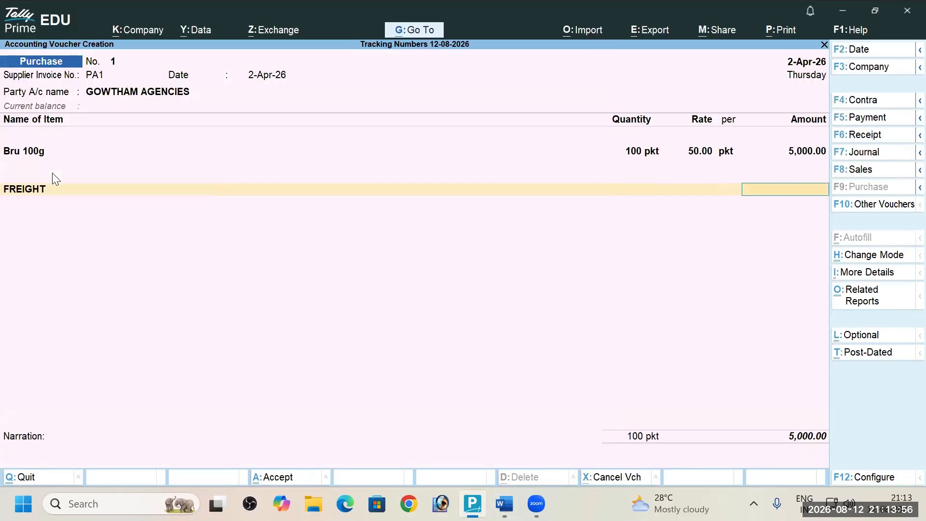
{"action": "type", "text": "100"}
{"action": "key", "text": "Return"}
Check the tax entry in Word and create a ledger named TAX under Duties & Taxes from the TallyPrime purchase voucher
{"action": "key", "text": "alt+Tab"}
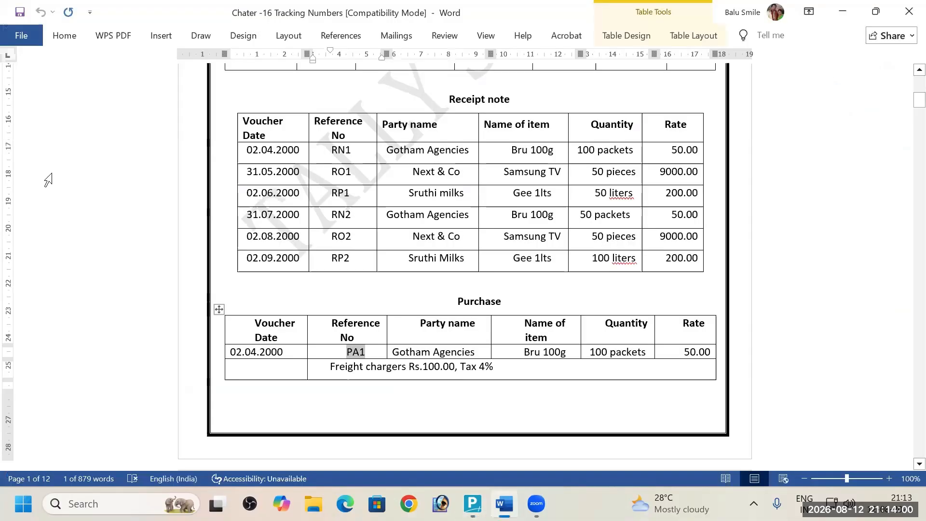
{"action": "key", "text": "alt+Tab"}
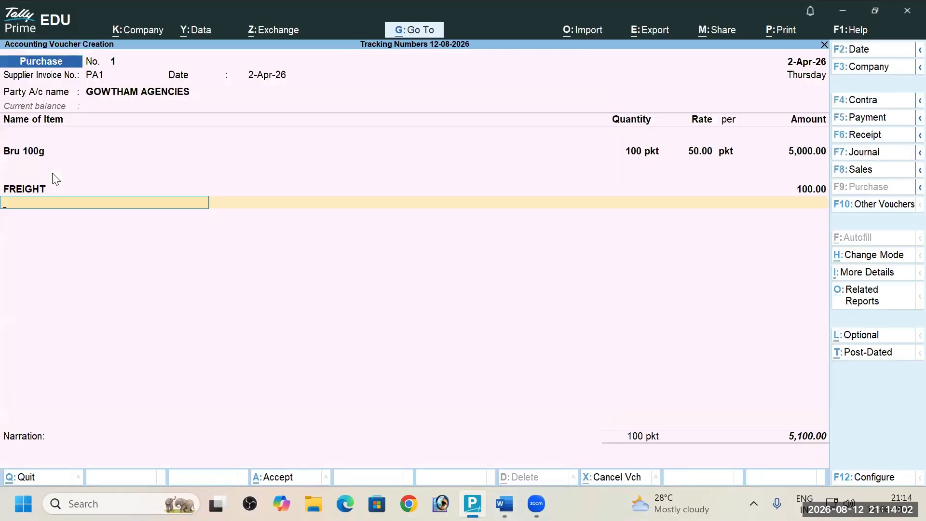
{"action": "key", "text": "alt+c"}
{"action": "type", "text": "TAX"}
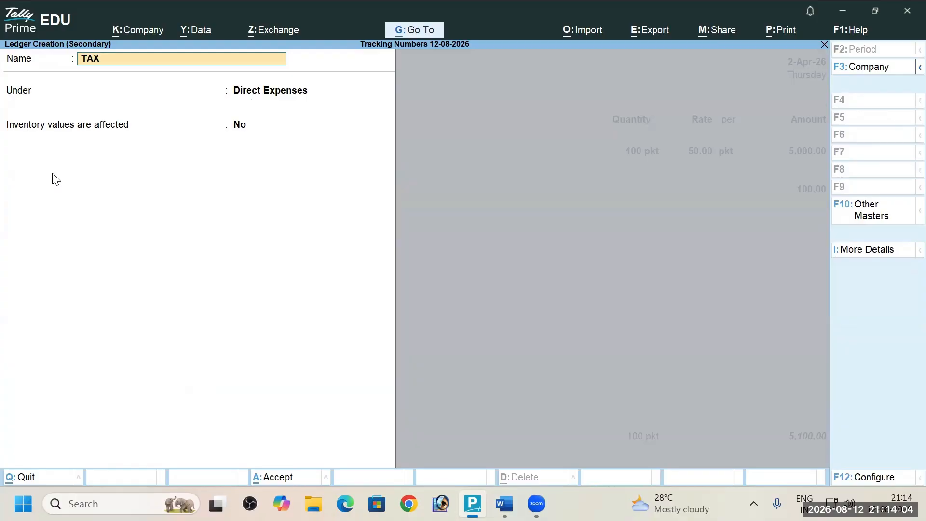
{"action": "key", "text": "Return"}
{"action": "type", "text": "S"}
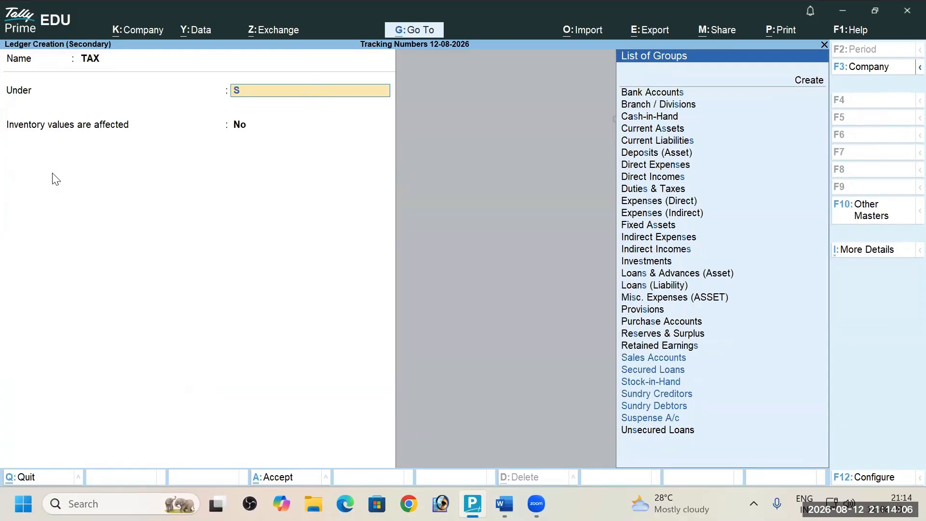
{"action": "key", "text": "Down"}
{"action": "key", "text": "Down"}
{"action": "key", "text": "Down"}
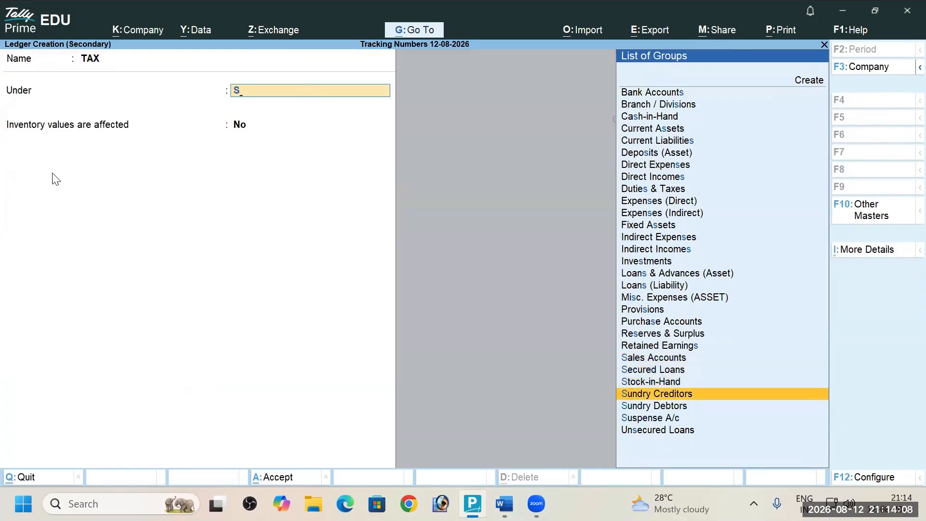
{"action": "key", "text": "Up"}
{"action": "key", "text": "Up"}
{"action": "key", "text": "Up"}
{"action": "key", "text": "Up"}
{"action": "key", "text": "Up"}
{"action": "key", "text": "Up"}
{"action": "key", "text": "Up"}
{"action": "key", "text": "Up"}
{"action": "key", "text": "Up"}
{"action": "key", "text": "Up"}
{"action": "key", "text": "Up"}
{"action": "key", "text": "Up"}
{"action": "key", "text": "Up"}
{"action": "key", "text": "Up"}
{"action": "key", "text": "Up"}
{"action": "key", "text": "Up"}
{"action": "key", "text": "Up"}
{"action": "key", "text": "Up"}
{"action": "key", "text": "Up"}
{"action": "key", "text": "Up"}
{"action": "key", "text": "Down"}
{"action": "key", "text": "Down"}
{"action": "key", "text": "Down"}
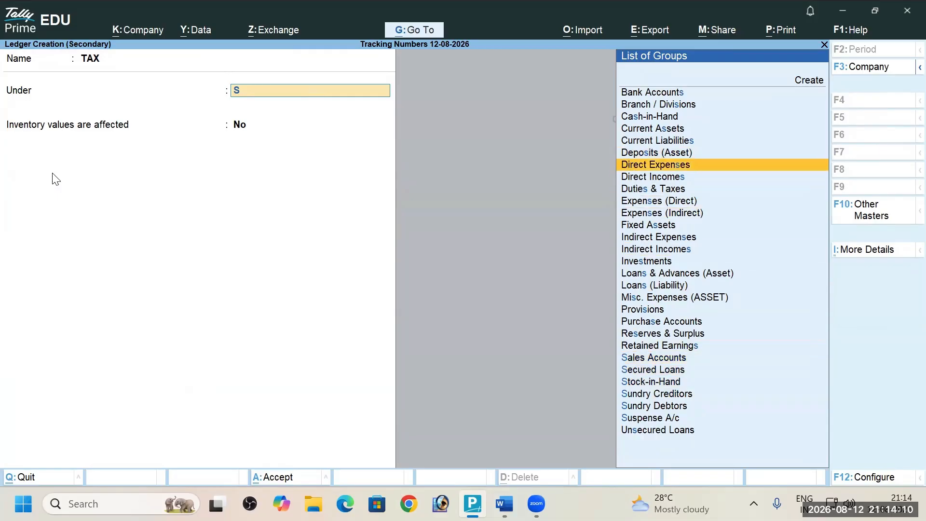
{"action": "key", "text": "Return"}
{"action": "key", "text": "Return"}
{"action": "key", "text": "Return"}
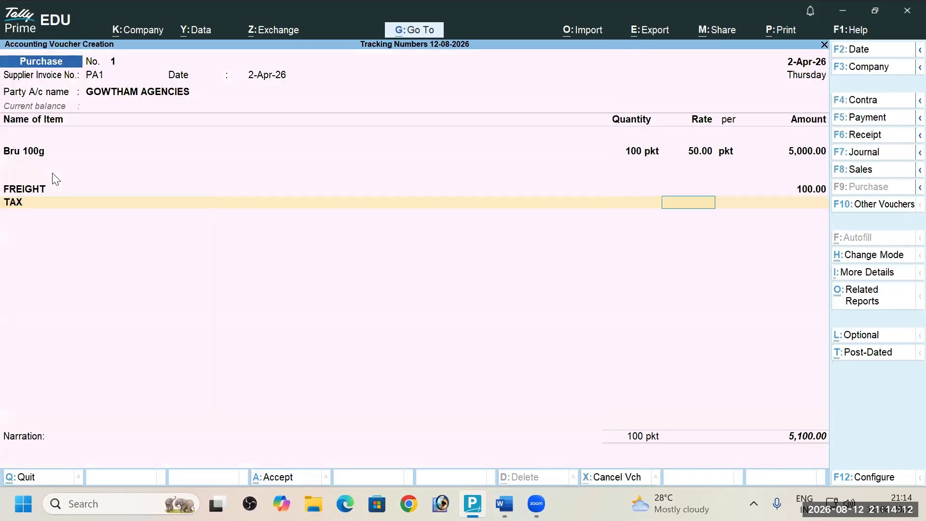
Check the tax rate for PA1 in Word and set the TAX line to 4% in the TallyPrime voucher
{"action": "key", "text": "alt+Tab"}
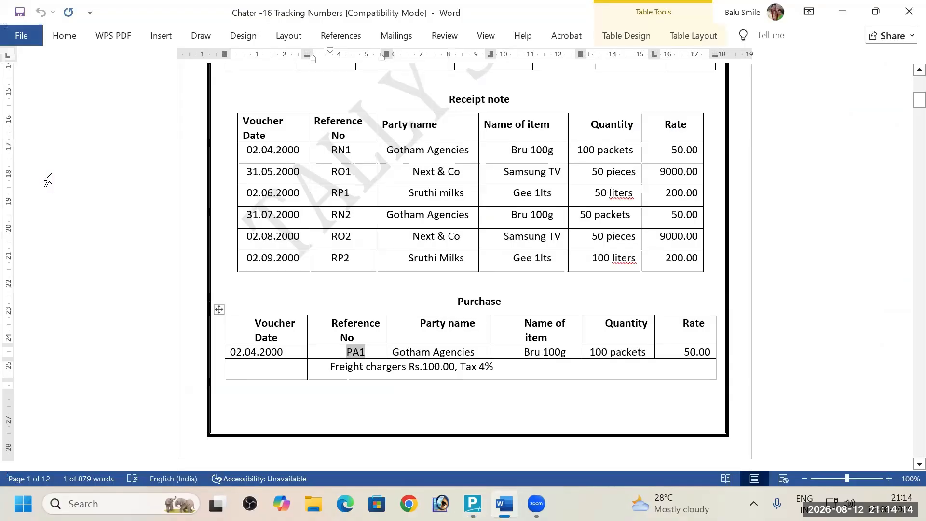
{"action": "key", "text": "alt+Tab"}
{"action": "type", "text": "4"}
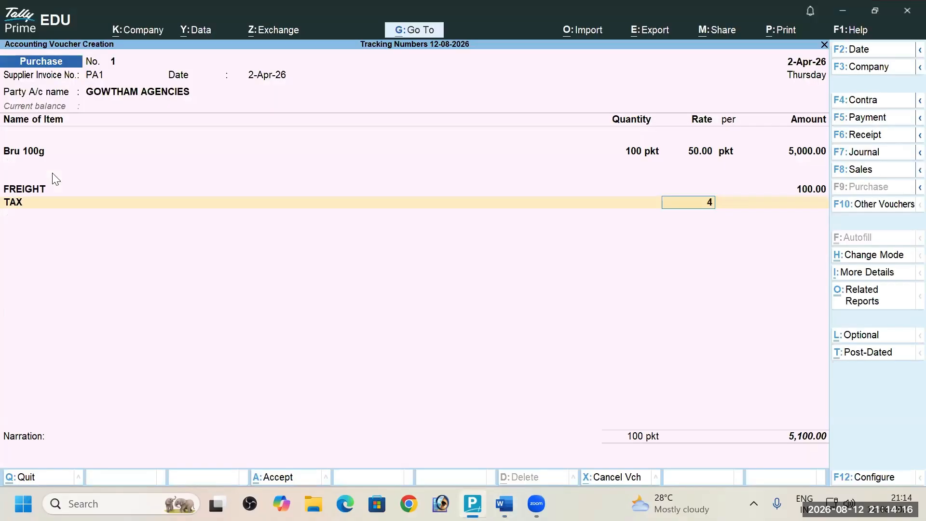
{"action": "key", "text": "Return"}
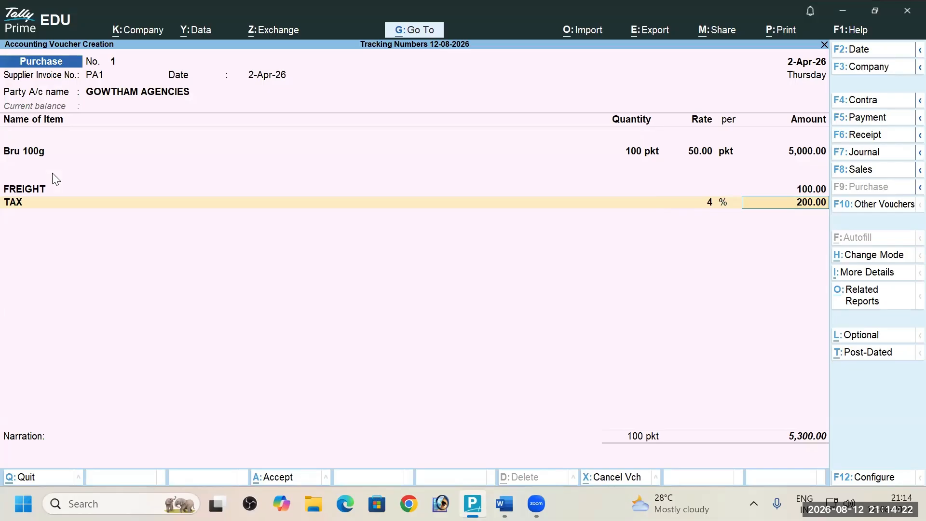
End the ledger list, leave the narration blank and save purchase voucher PA1
{"action": "key", "text": "Return"}
{"action": "key", "text": "Return"}
{"action": "key", "text": "Return"}
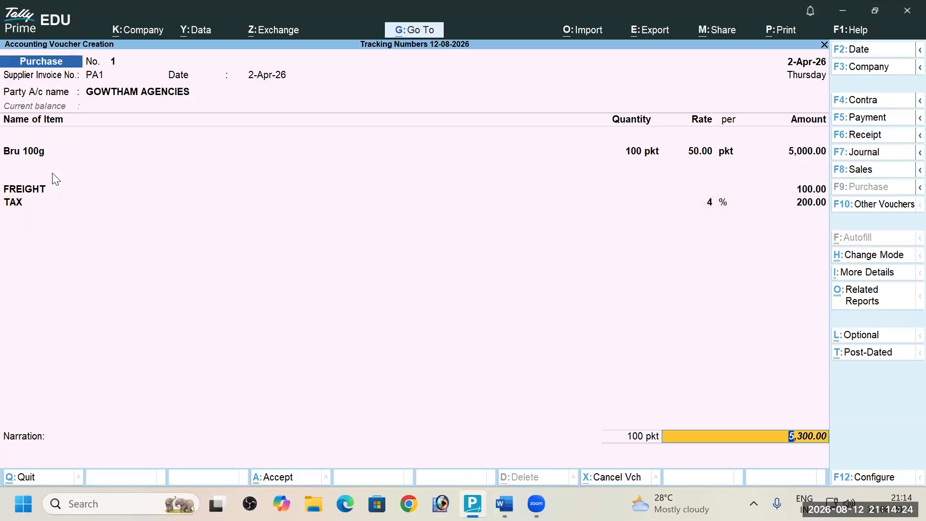
{"action": "key", "text": "Return"}
{"action": "key", "text": "Return"}
{"action": "key", "text": "Return"}
{"action": "key", "text": "Return"}
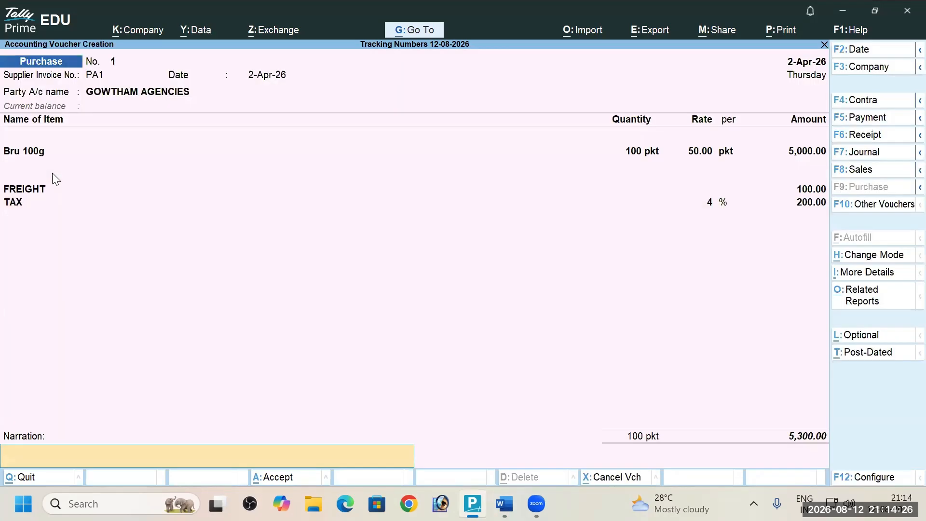
{"action": "key", "text": "Return"}
{"action": "key", "text": "y"}
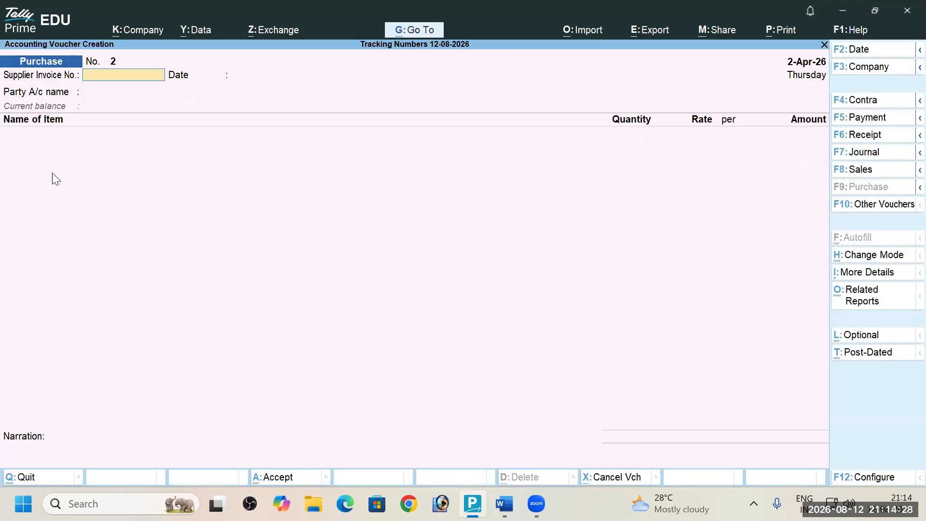
Switch to the Word document and check the Receipt note and Purchase tables against the saved PA1 entry
{"action": "key", "text": "alt+Tab"}
{"action": "key", "text": "alt+Tab"}
{"action": "key", "text": "alt+Tab"}
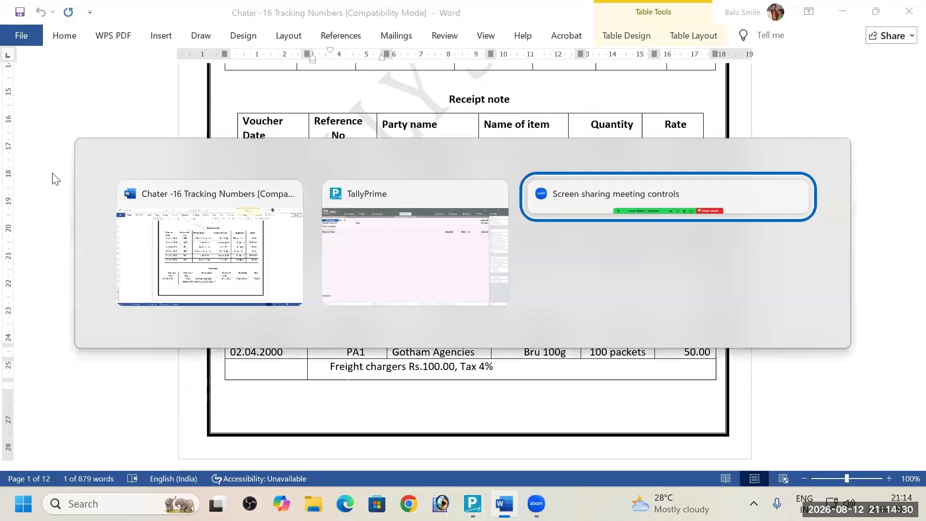
{"action": "key", "text": "alt+Tab"}
{"action": "key", "text": "alt+Tab"}
{"action": "key", "text": "alt+shift+Tab"}
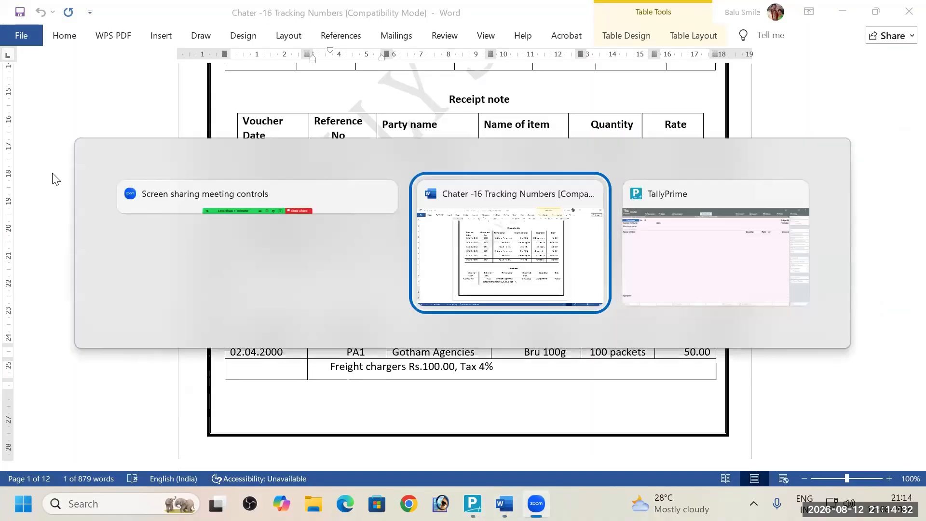
{"action": "key", "text": "alt+h"}
{"action": "key", "text": "alt+Tab"}
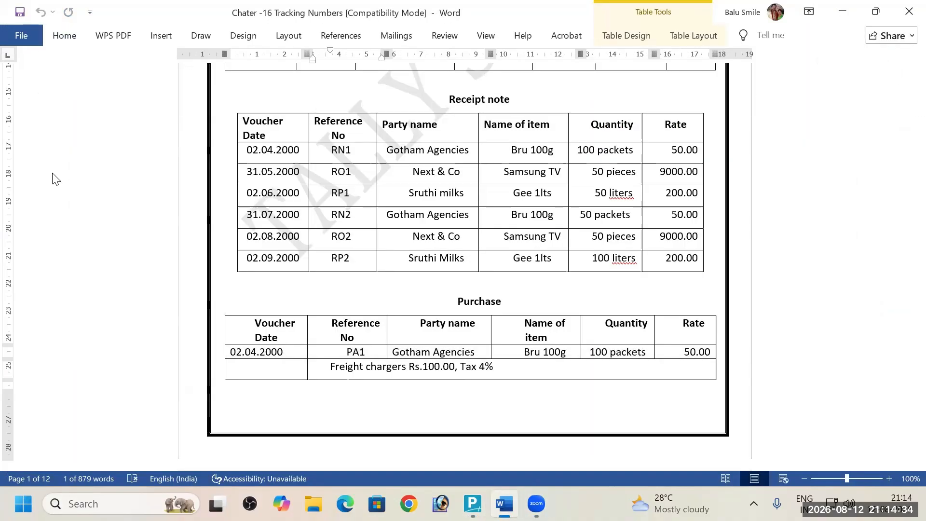
Return to TallyPrime, leave voucher entry and open the Profit & Loss A/c in detailed view
{"action": "key", "text": "alt+Tab"}
{"action": "key", "text": "Escape"}
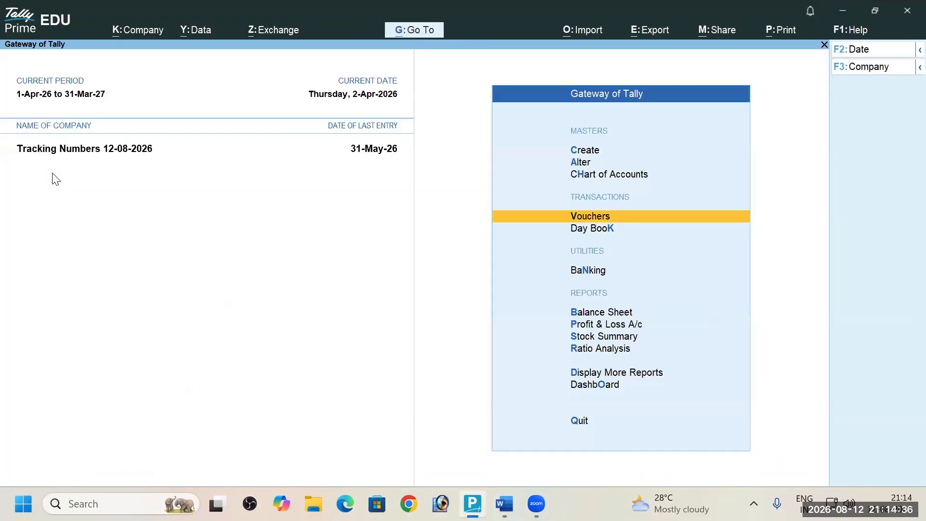
{"action": "key", "text": "Escape"}
{"action": "key", "text": "Escape"}
{"action": "key", "text": "Down"}
{"action": "key", "text": "Down"}
{"action": "key", "text": "Down"}
{"action": "key", "text": "Down"}
{"action": "key", "text": "Down"}
{"action": "key", "text": "Down"}
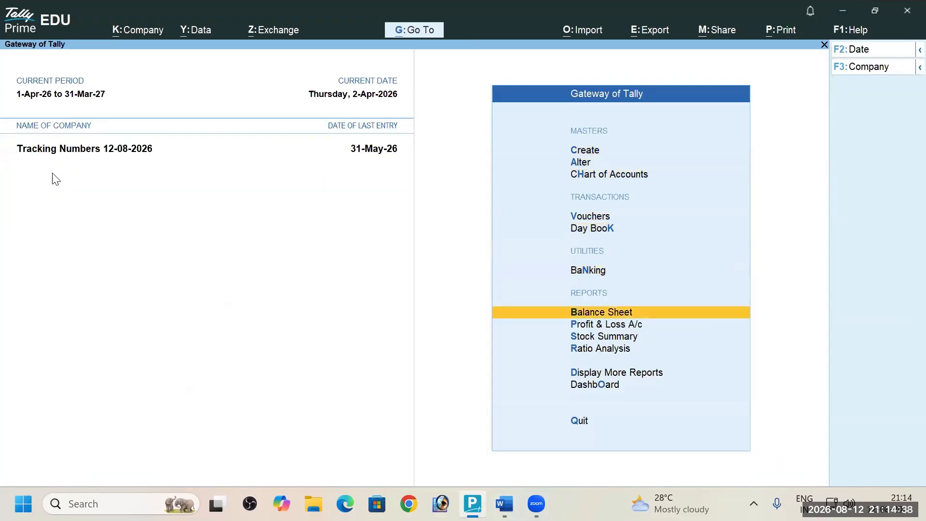
{"action": "key", "text": "Return"}
{"action": "key", "text": "alt+F5"}
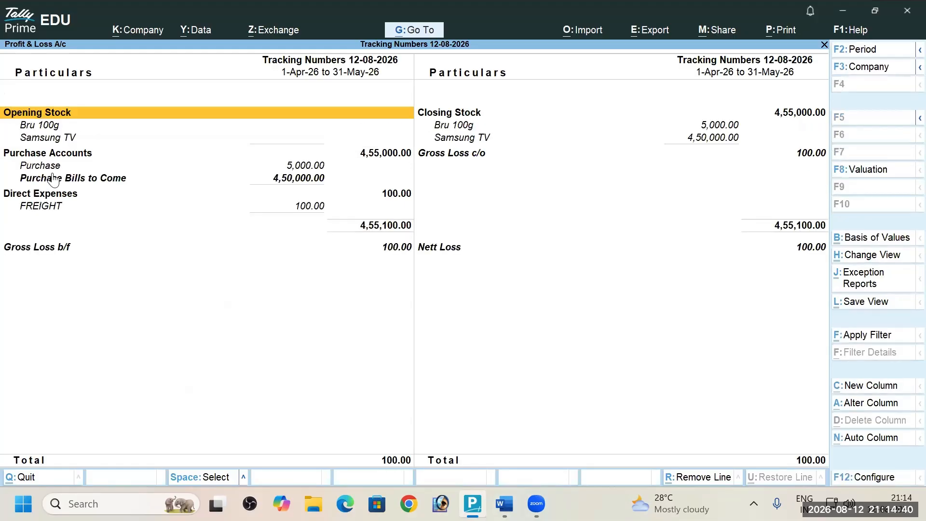
Compare the Purchase and Purchase Bills to Come lines in the Profit & Loss A/c, and close the report
{"action": "key", "text": "Down"}
{"action": "key", "text": "Down"}
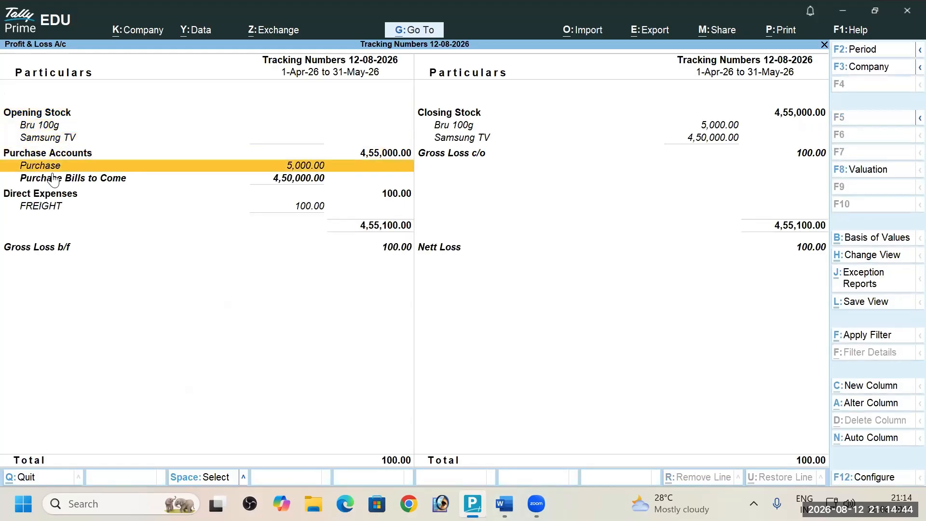
{"action": "key", "text": "Down"}
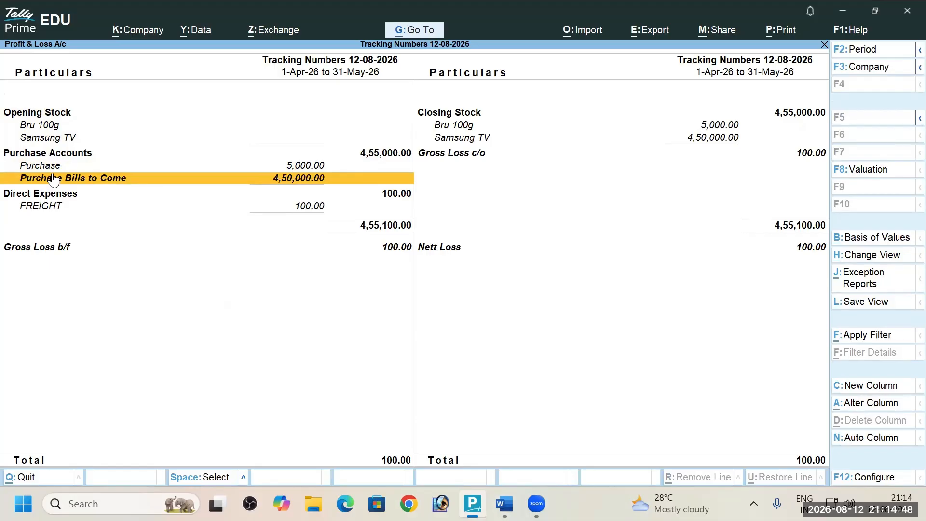
{"action": "key", "text": "Up"}
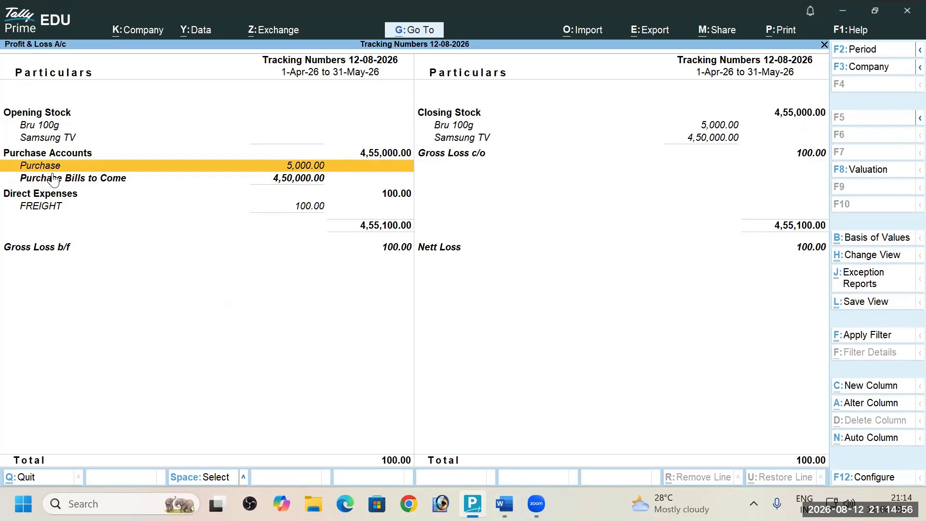
{"action": "key", "text": "alt+Tab"}
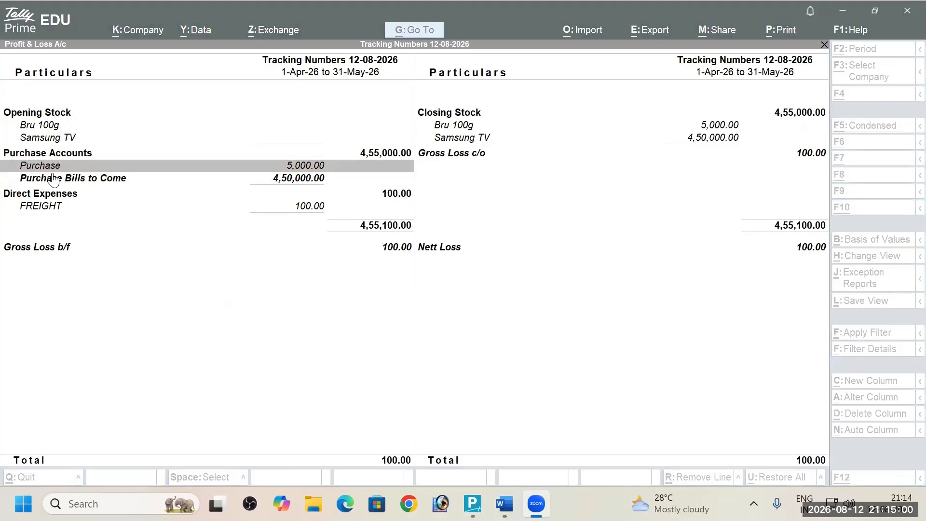
{"action": "left_click", "coordinate": [473, 241]}
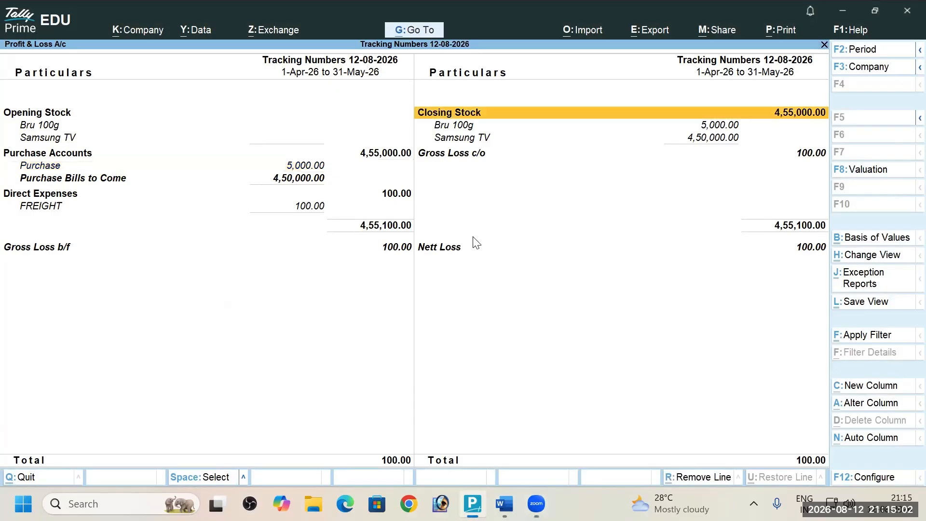
{"action": "key", "text": "Escape"}
{"action": "key", "text": "Home"}
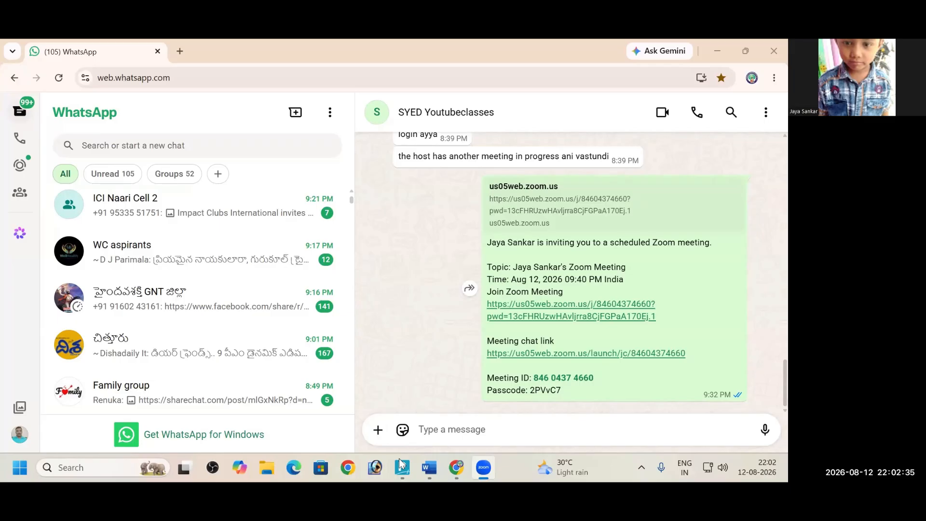
Switch to the Word document and review the purchase entries that follow PA1 on the next page
{"action": "key", "text": "alt+Tab"}
{"action": "key", "text": "Tab"}
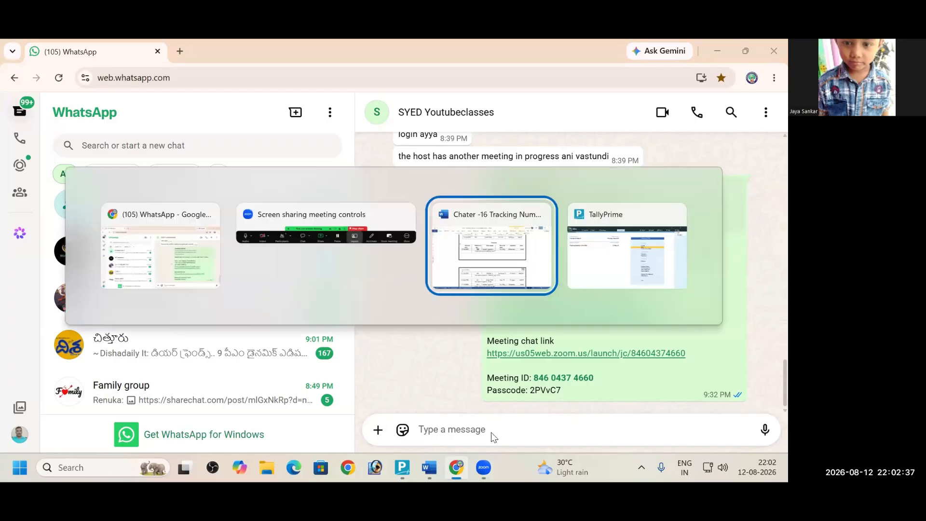
{"action": "scroll", "coordinate": [291, 255], "scroll_direction": "down", "scroll_amount": 1}
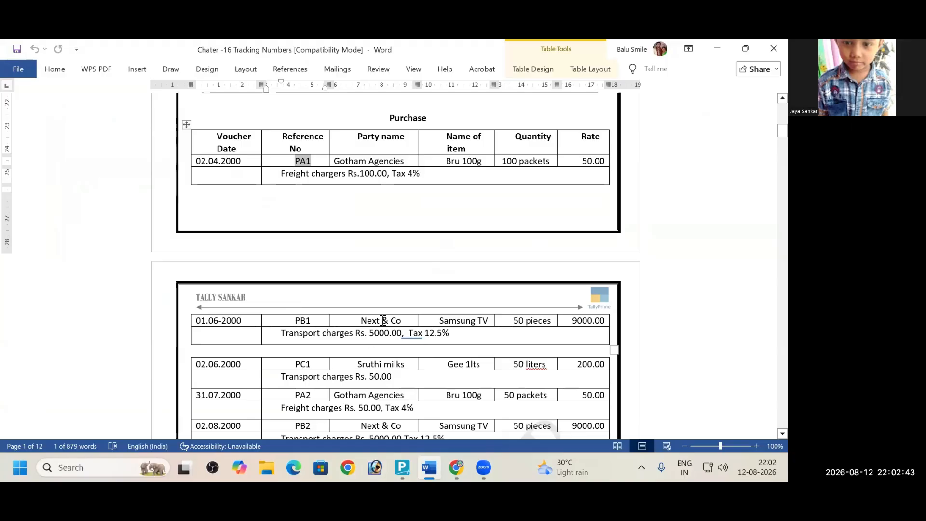
{"action": "scroll", "coordinate": [382, 321], "scroll_direction": "up", "scroll_amount": 3}
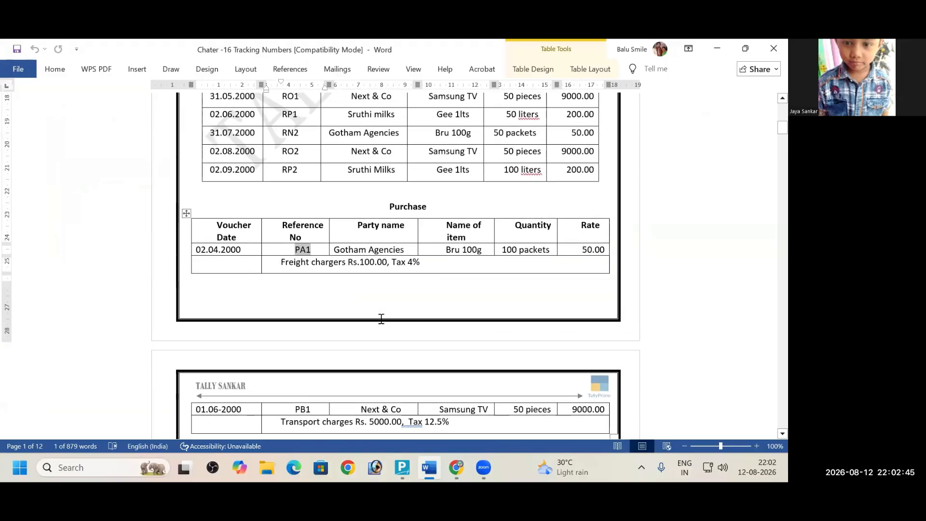
{"action": "scroll", "coordinate": [381, 318], "scroll_direction": "down", "scroll_amount": 2}
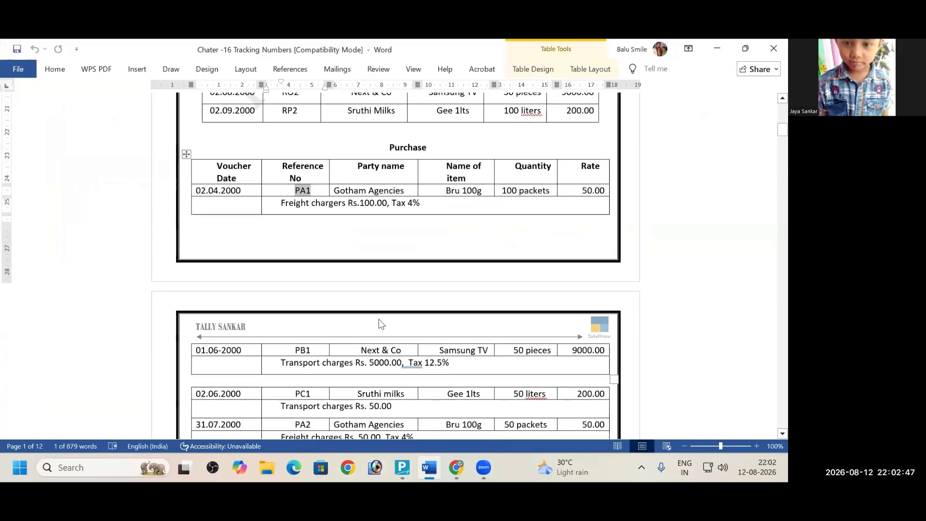
{"action": "scroll", "coordinate": [381, 322], "scroll_direction": "down", "scroll_amount": 2}
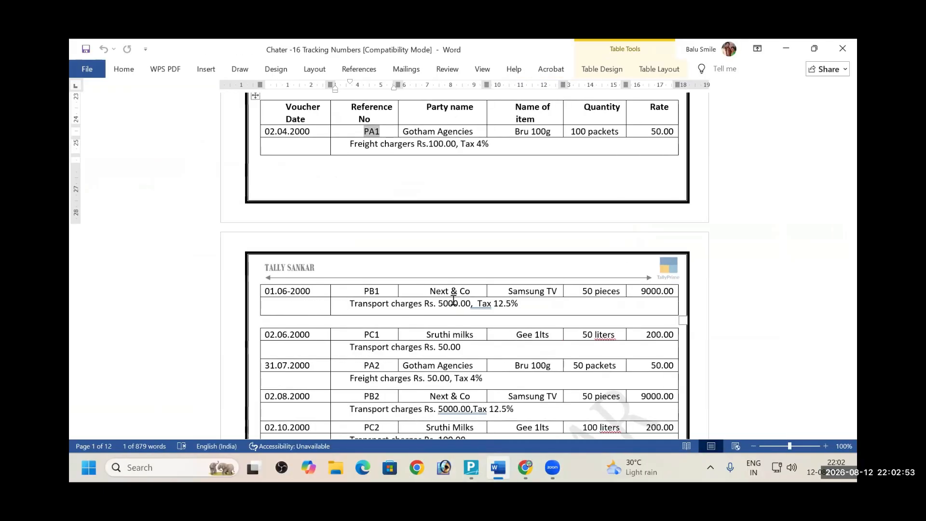
Check the PB1 purchase details in Word and switch back to the Gateway of Tally in TallyPrime
{"action": "key", "text": "alt+Tab"}
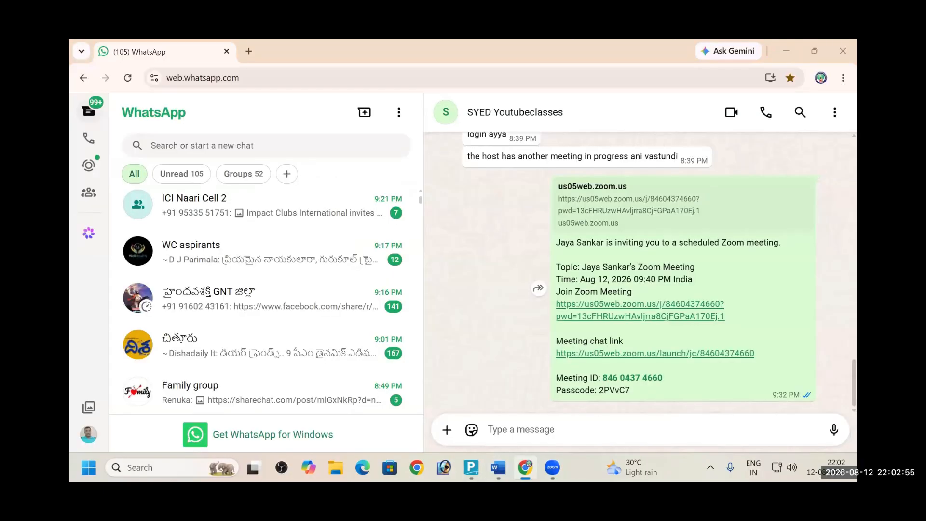
{"action": "key", "text": "alt+Tab"}
{"action": "key", "text": "alt+Tab"}
{"action": "key", "text": "alt+Tab"}
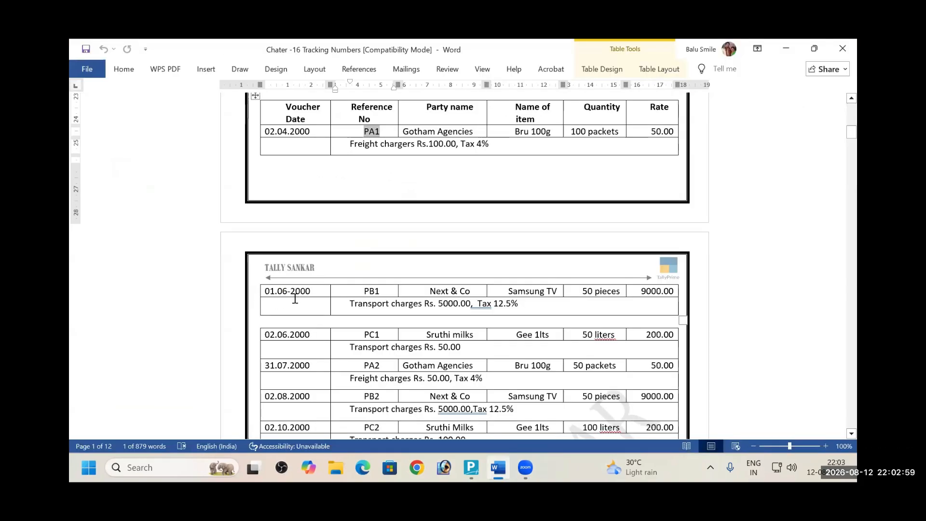
{"action": "key", "text": "alt+Tab"}
{"action": "key", "text": "Tab"}
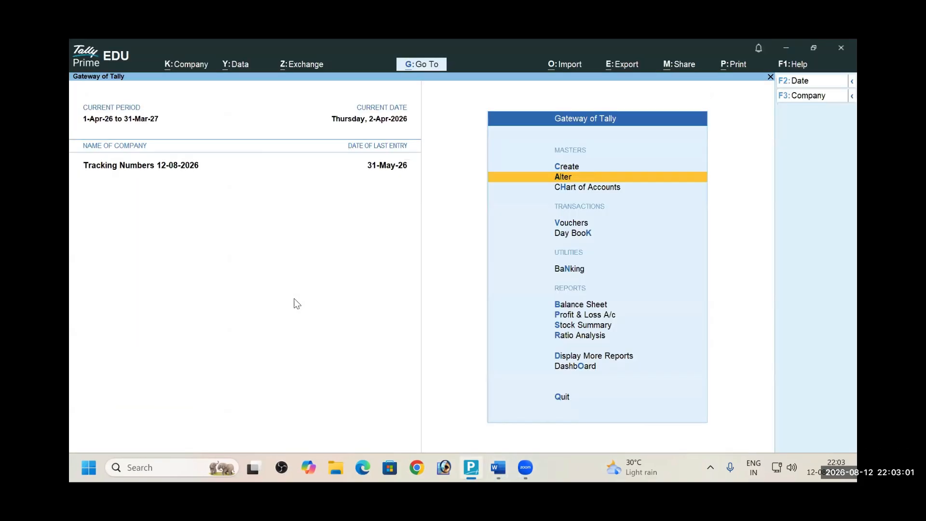
Open voucher entry for a new purchase voucher and set the voucher date to 1-Jun-26
{"action": "key", "text": "Down"}
{"action": "key", "text": "Down"}
{"action": "key", "text": "Return"}
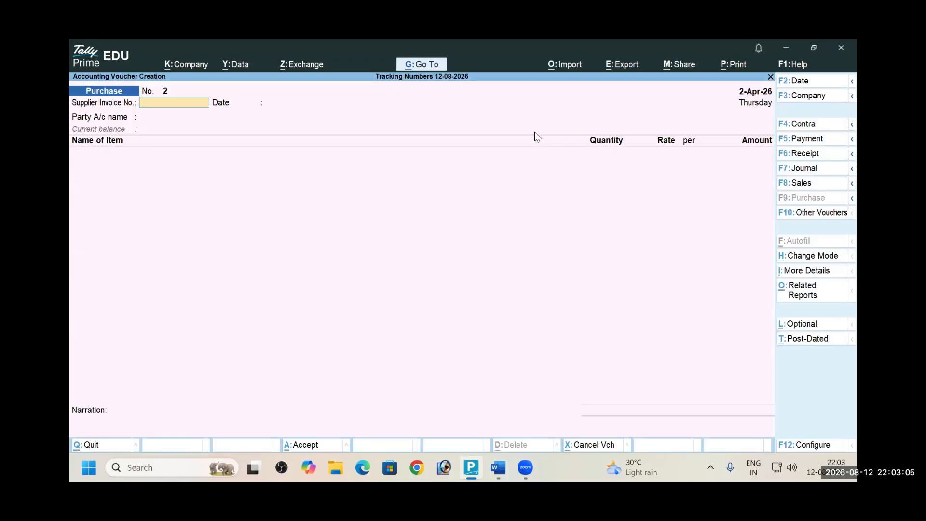
{"action": "key", "text": "F2"}
{"action": "type", "text": "1-6"}
{"action": "key", "text": "Return"}
Switch to the Word document and select the reference number PB1 in the Next & Co purchase row
{"action": "key", "text": "alt+Tab"}
{"action": "key", "text": "Tab"}
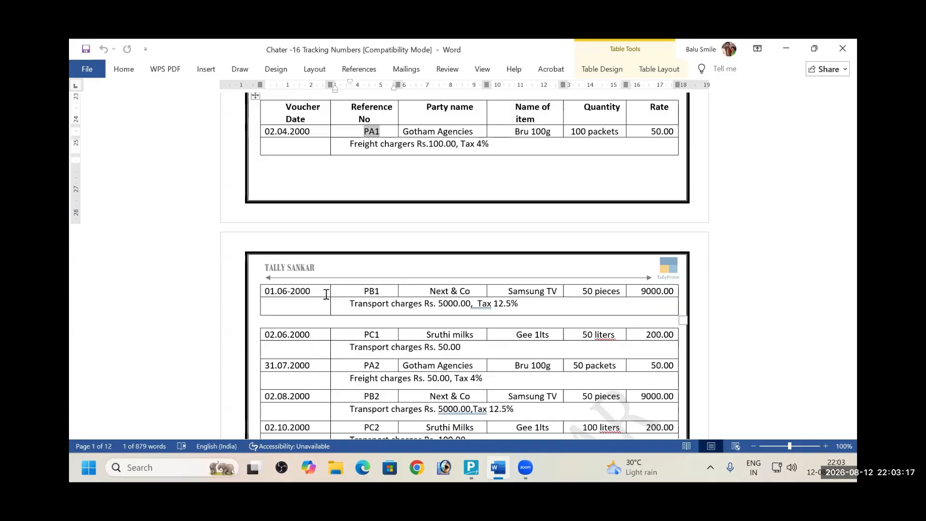
{"action": "key", "text": "alt+Tab"}
{"action": "key", "text": "alt+Tab"}
{"action": "key", "text": "alt+Tab"}
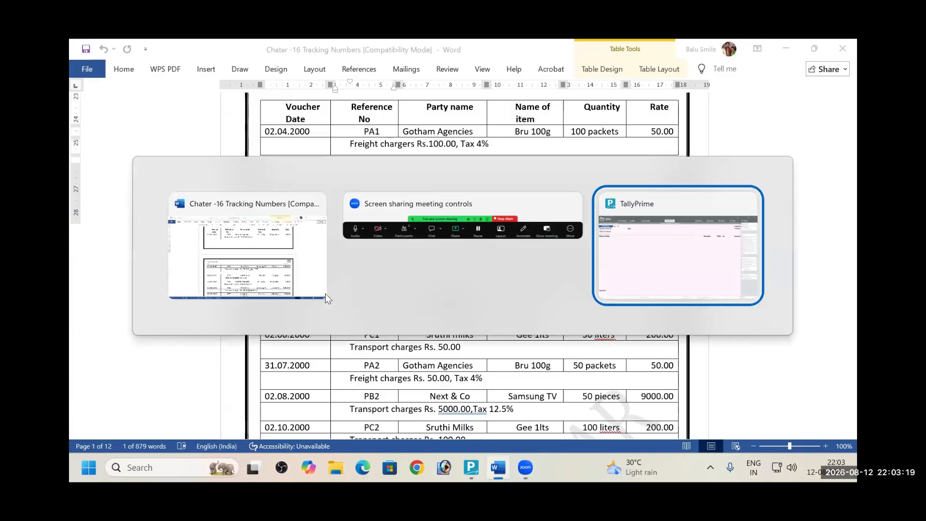
{"action": "key", "text": "alt+Tab"}
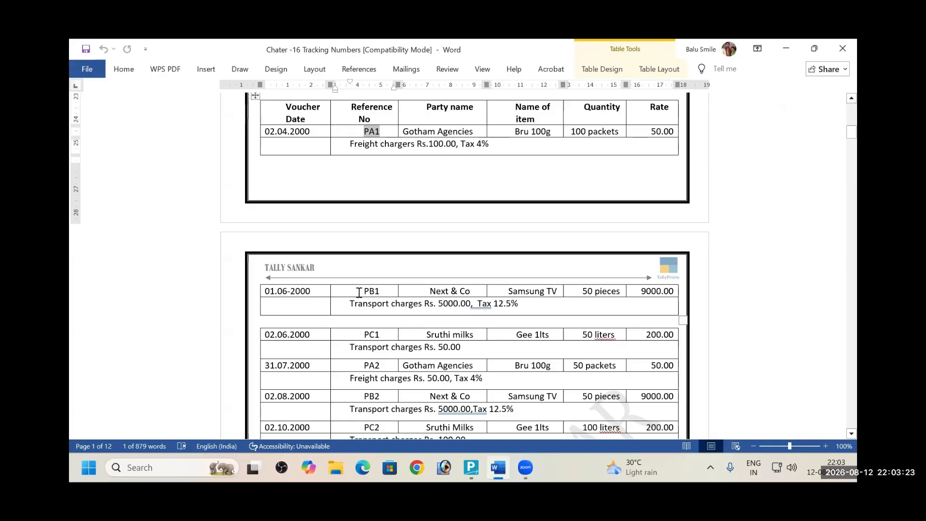
{"action": "left_click_drag", "start_coordinate": [361, 291], "coordinate": [387, 292]}
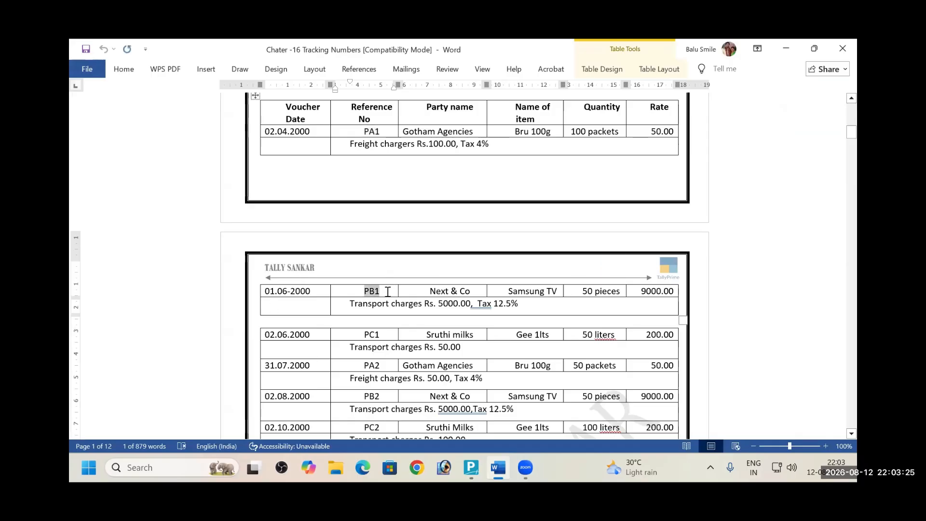
Return to TallyPrime and enter PB1 as the supplier invoice number, accepting 1-Jun-26 as the invoice date
{"action": "key", "text": "alt+Tab"}
{"action": "key", "text": "Return"}
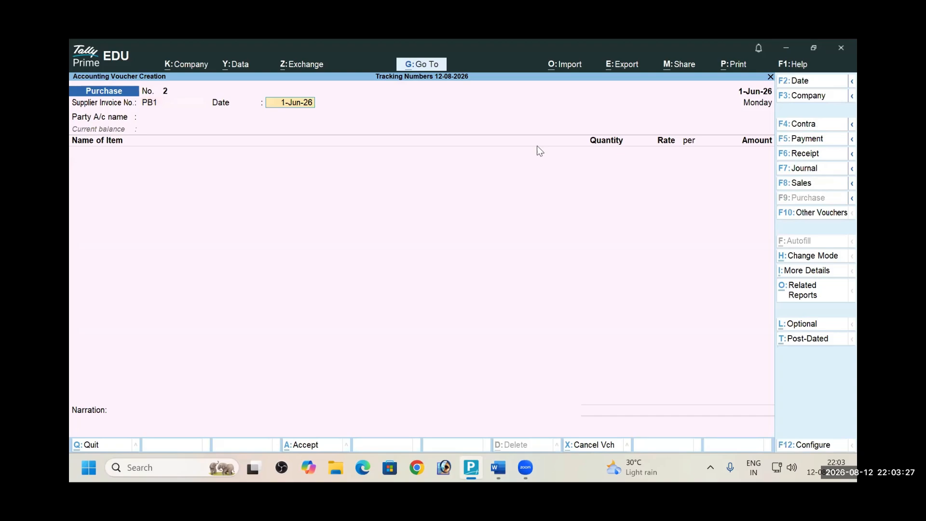
{"action": "key", "text": "Return"}
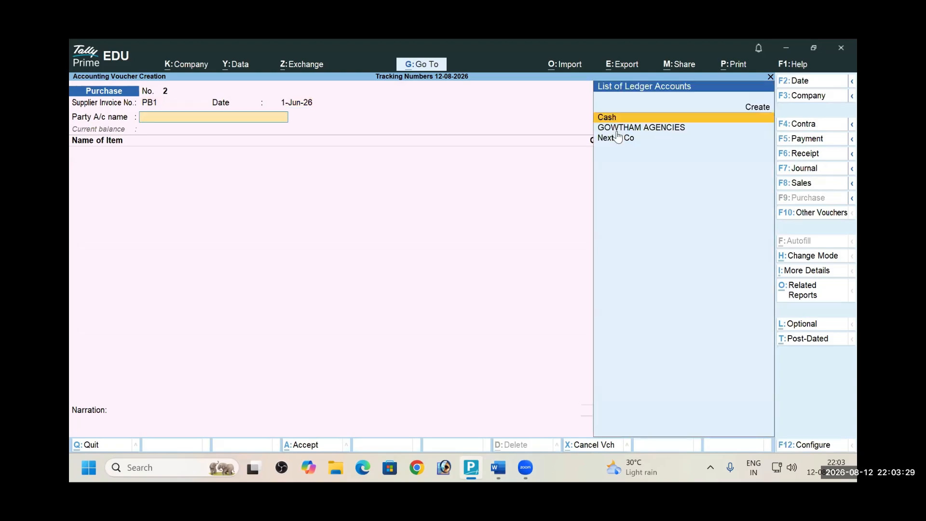
Select Next & Co as the party account of the purchase voucher
{"action": "key", "text": "Down"}
{"action": "key", "text": "Down"}
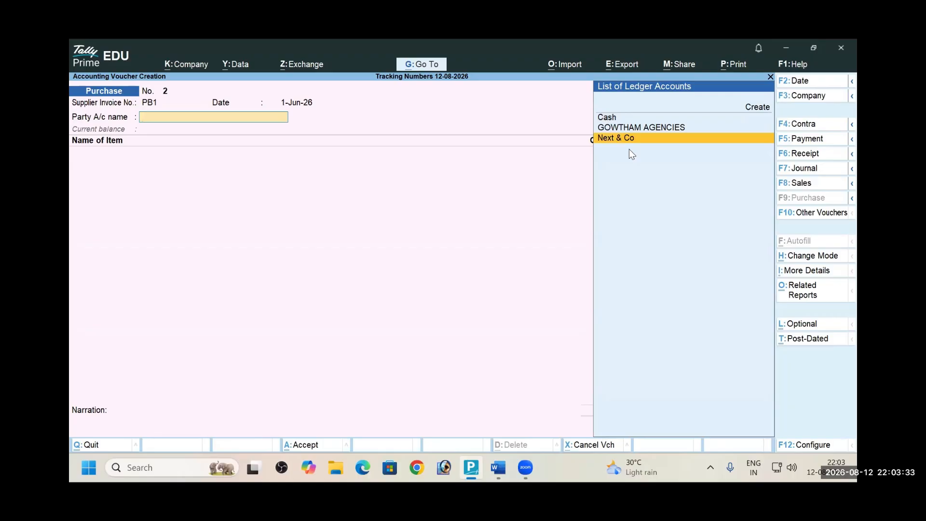
{"action": "key", "text": "Return"}
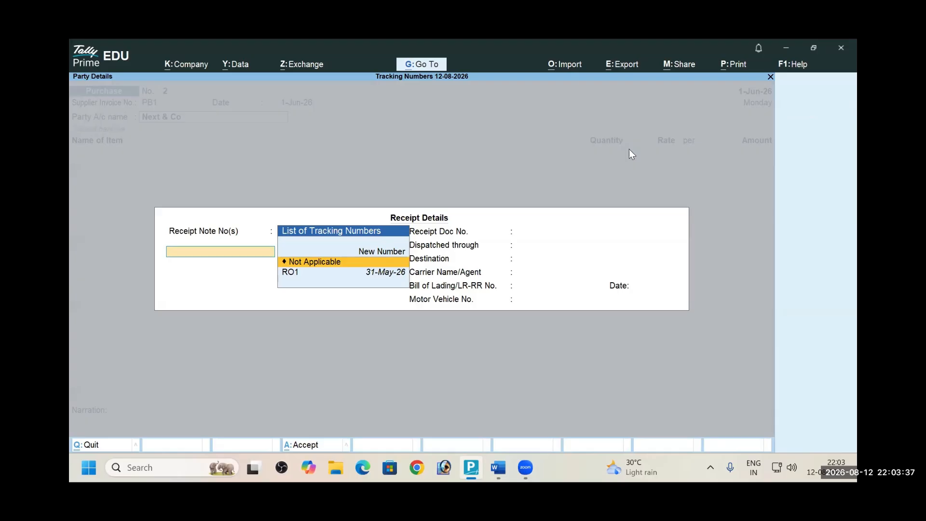
Check the receipt note reference for Next & Co in the Word exercise and link receipt note RO1 to the TallyPrime purchase voucher
{"action": "key", "text": "Down"}
{"action": "key", "text": "alt+Tab"}
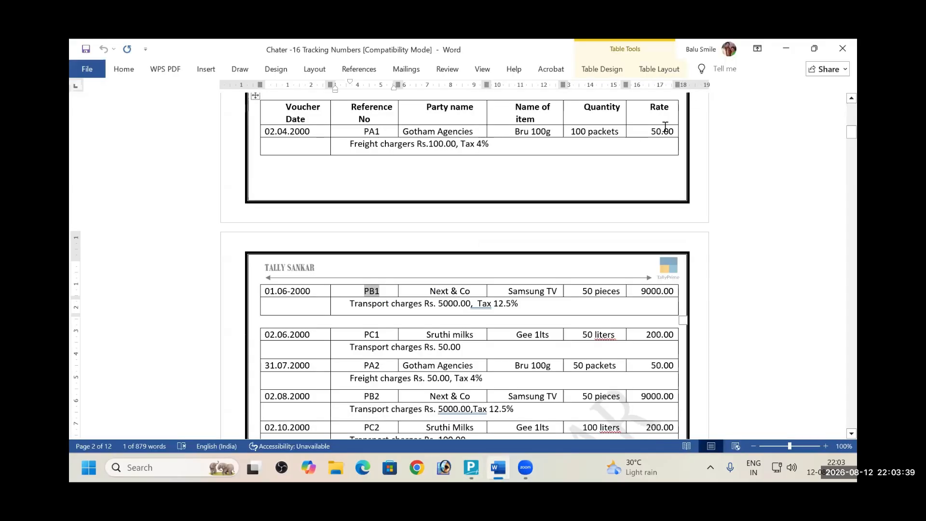
{"action": "scroll", "coordinate": [627, 129], "scroll_direction": "up", "scroll_amount": 8}
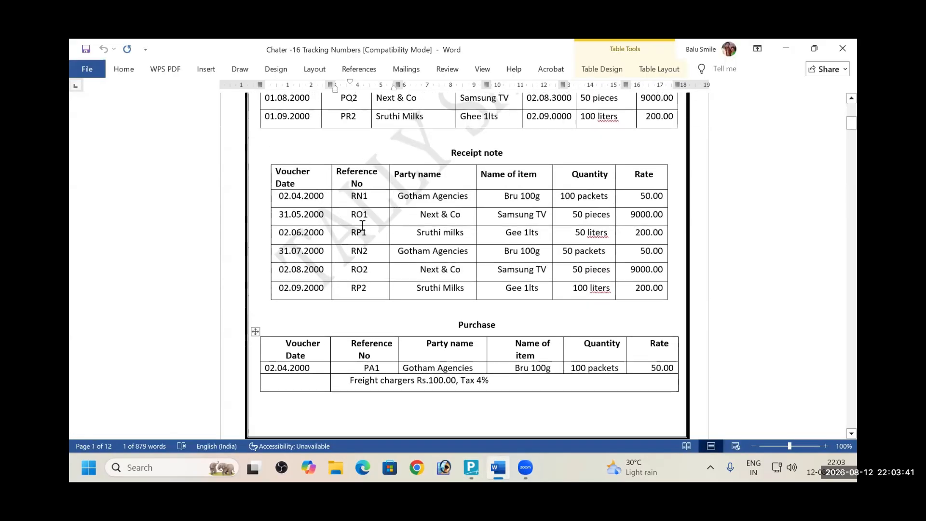
{"action": "scroll", "coordinate": [366, 213], "scroll_direction": "down", "scroll_amount": 3}
{"action": "scroll", "coordinate": [368, 214], "scroll_direction": "down", "scroll_amount": 10}
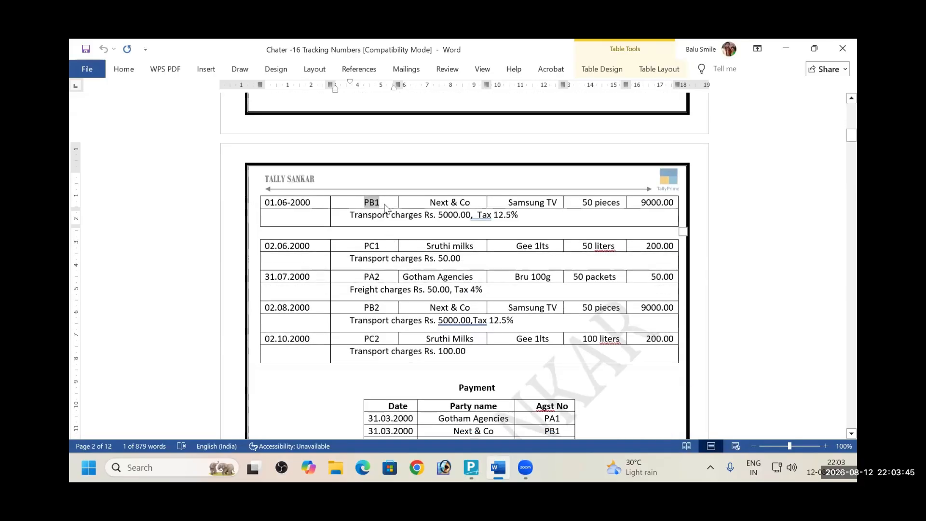
{"action": "key", "text": "alt+Tab"}
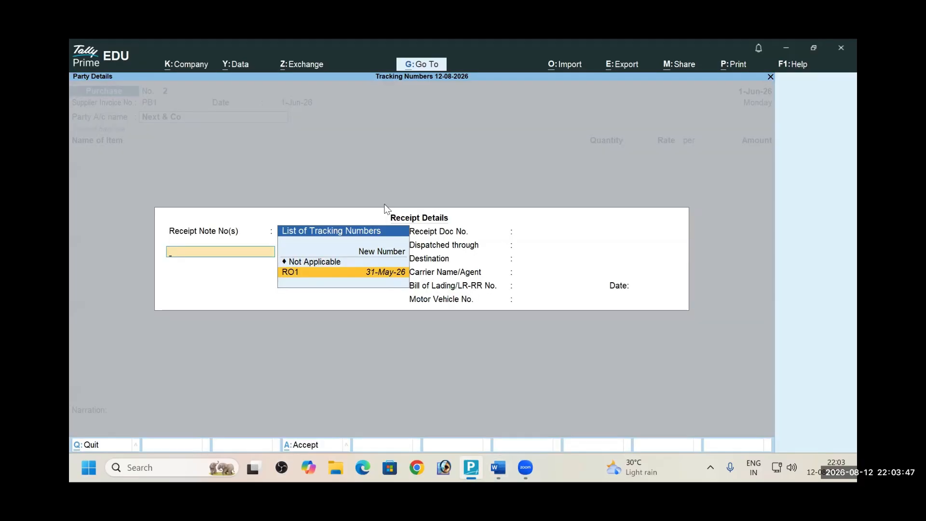
{"action": "key", "text": "Return"}
{"action": "key", "text": "Return"}
{"action": "key", "text": "Return"}
{"action": "key", "text": "Return"}
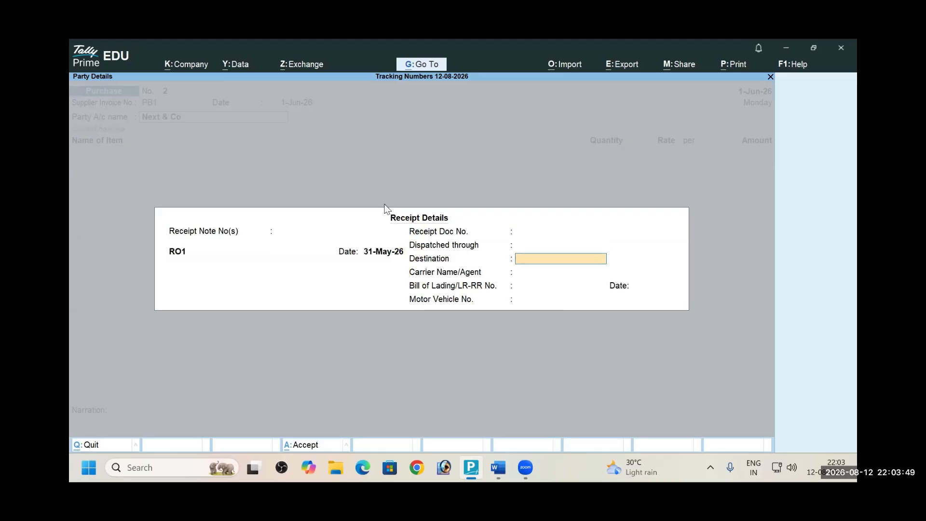
Leave the remaining receipt details blank and accept the supplier details for Next & Co
{"action": "key", "text": "Return"}
{"action": "key", "text": "Return"}
{"action": "key", "text": "Return"}
{"action": "key", "text": "Return"}
{"action": "key", "text": "Return"}
{"action": "key", "text": "Return"}
{"action": "key", "text": "Return"}
{"action": "key", "text": "Return"}
{"action": "key", "text": "Return"}
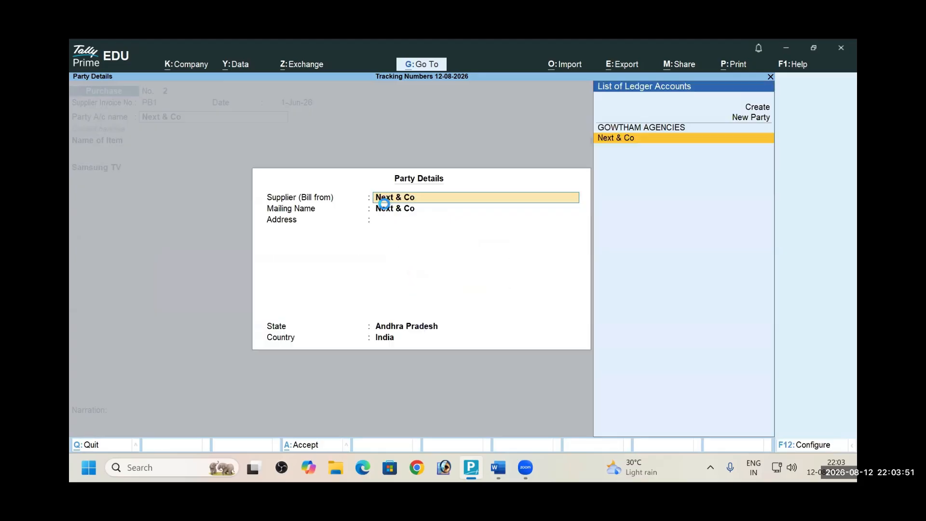
{"action": "key", "text": "Return"}
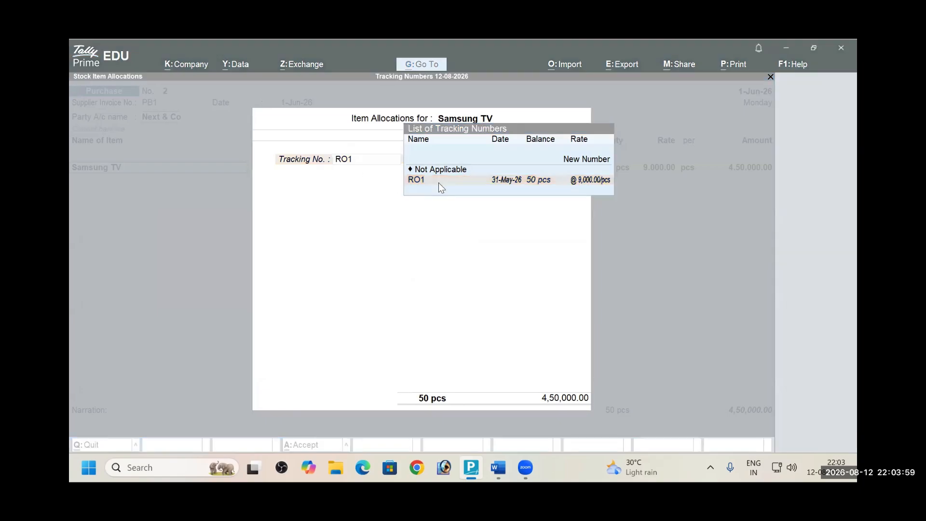
Accept the Samsung TV allocation against tracking number RO1 and order pq1 with 50 pcs at 9,000.00
{"action": "key", "text": "Return"}
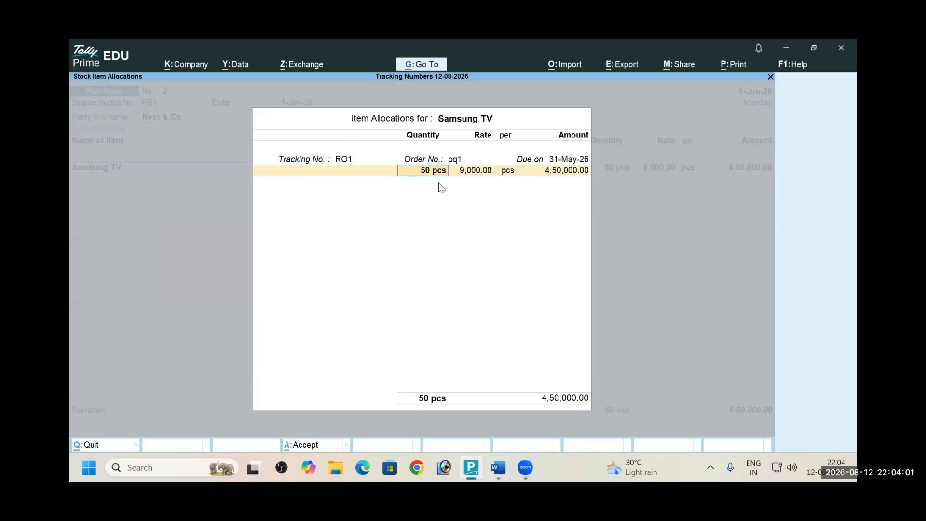
{"action": "key", "text": "Return"}
{"action": "key", "text": "Return"}
{"action": "key", "text": "Return"}
{"action": "key", "text": "Return"}
{"action": "key", "text": "Return"}
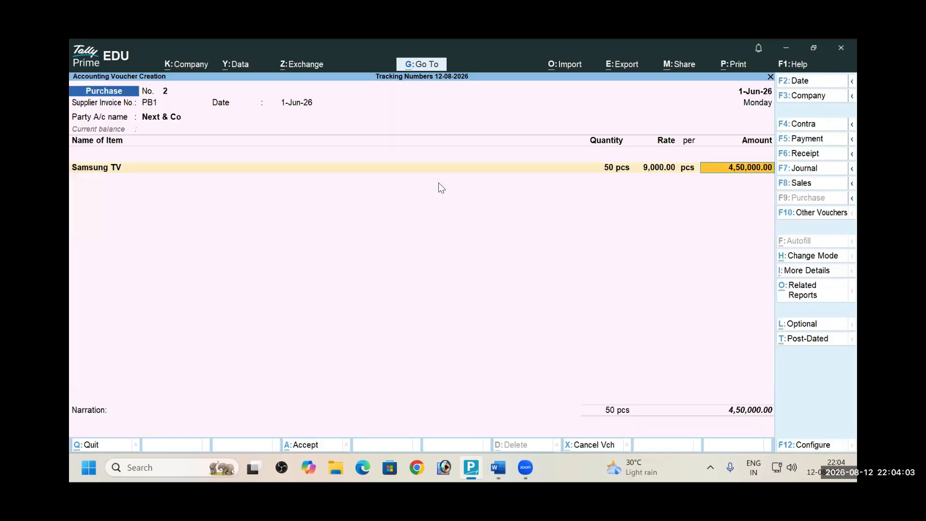
Allocate the Samsung TV amount to the Purchase ledger and finish the item list
{"action": "key", "text": "Return"}
{"action": "key", "text": "Return"}
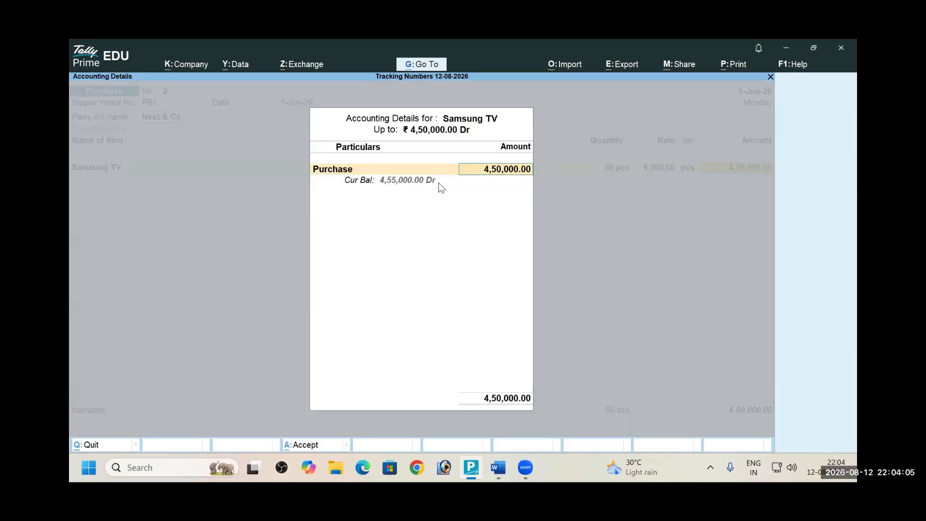
{"action": "key", "text": "Return"}
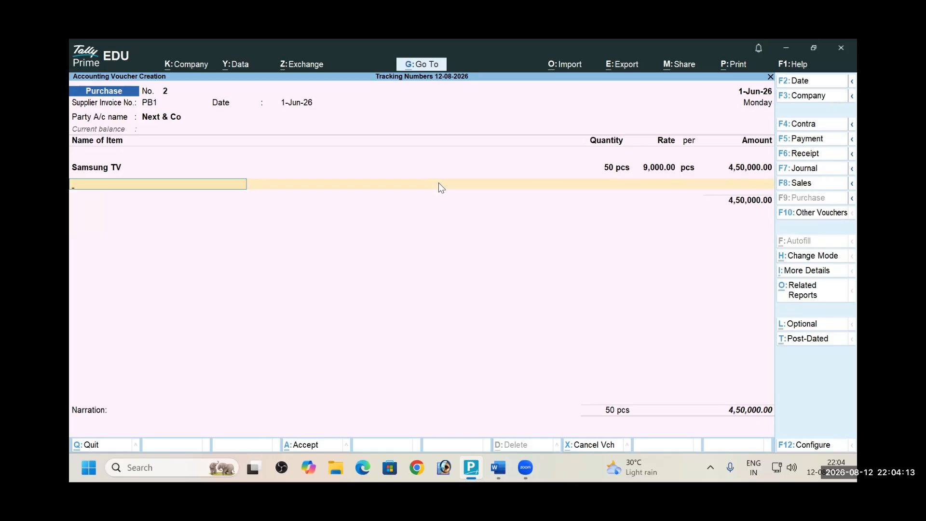
{"action": "key", "text": "Return"}
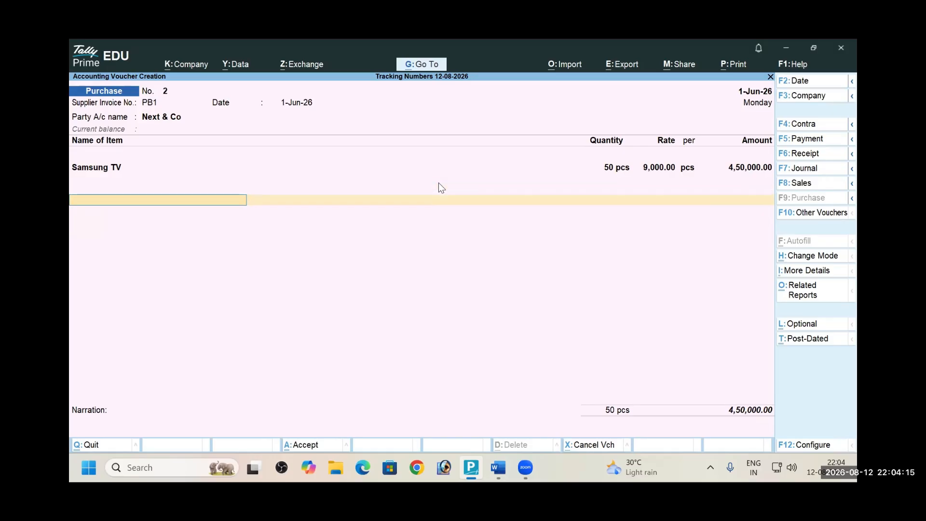
Check the PB1 charges in the Word exercise and start a new ledger named TRANSPORT CHARGES from the TallyPrime voucher
{"action": "key", "text": "alt+Tab"}
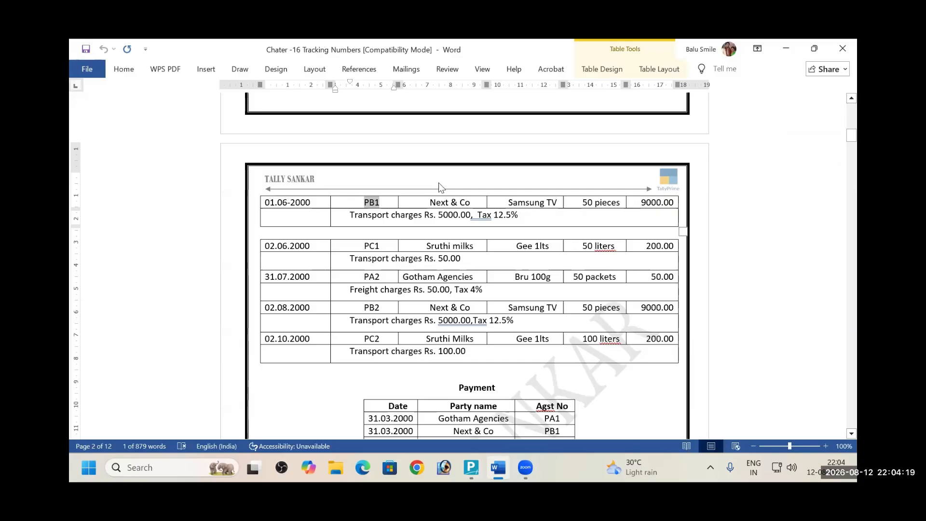
{"action": "key", "text": "alt+Tab"}
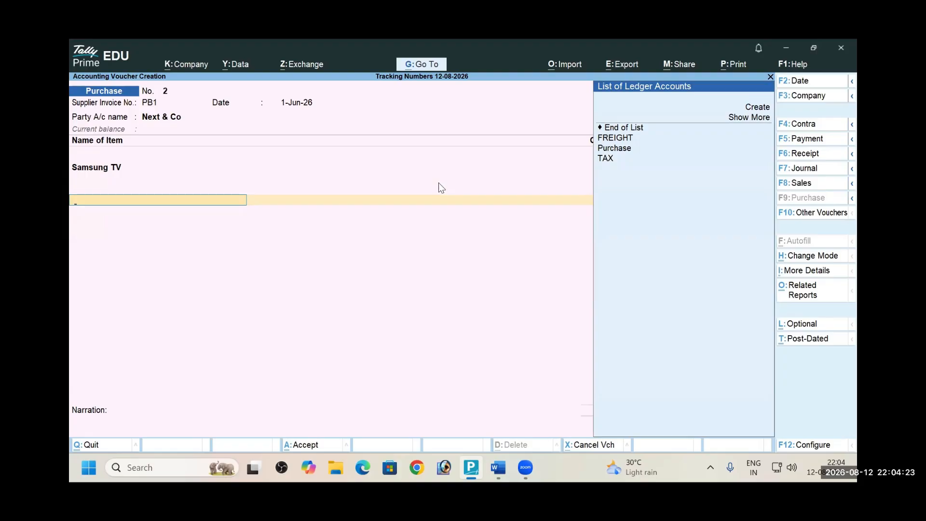
{"action": "key", "text": "alt+c"}
{"action": "type", "text": "TRA"}
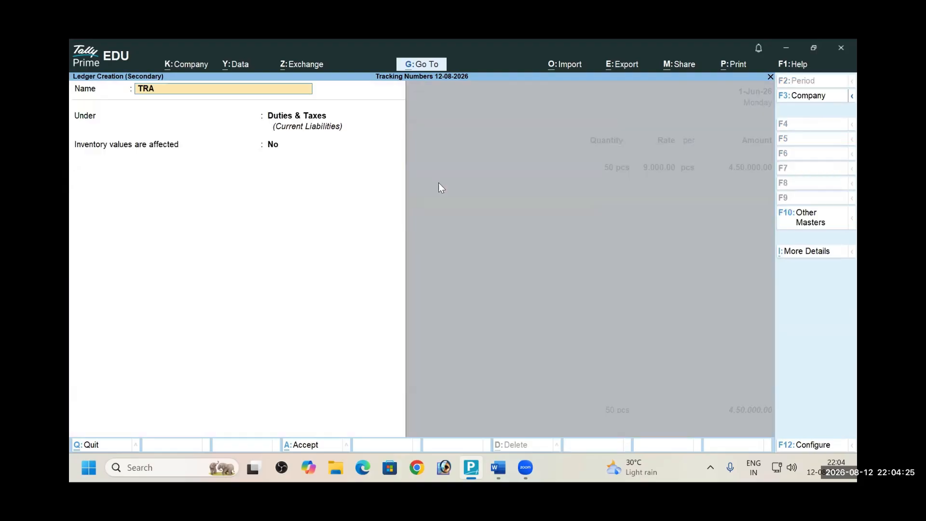
{"action": "type", "text": "NSPORT CHARGS"}
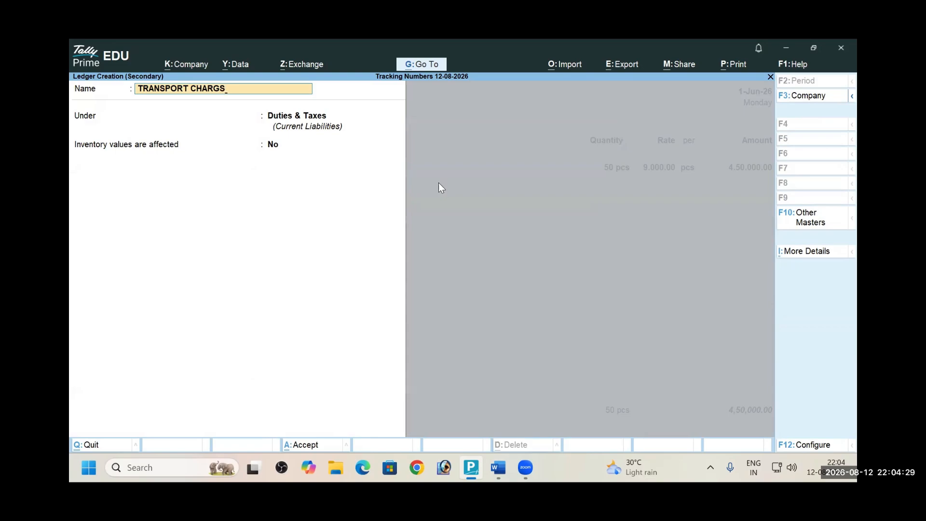
{"action": "key", "text": "BackSpace"}
{"action": "type", "text": "ES"}
{"action": "key", "text": "Return"}
Place the TRANSPORT CHARGES ledger under Indirect Expenses with inventory values affected set to No, and save it
{"action": "key", "text": "BackSpace"}
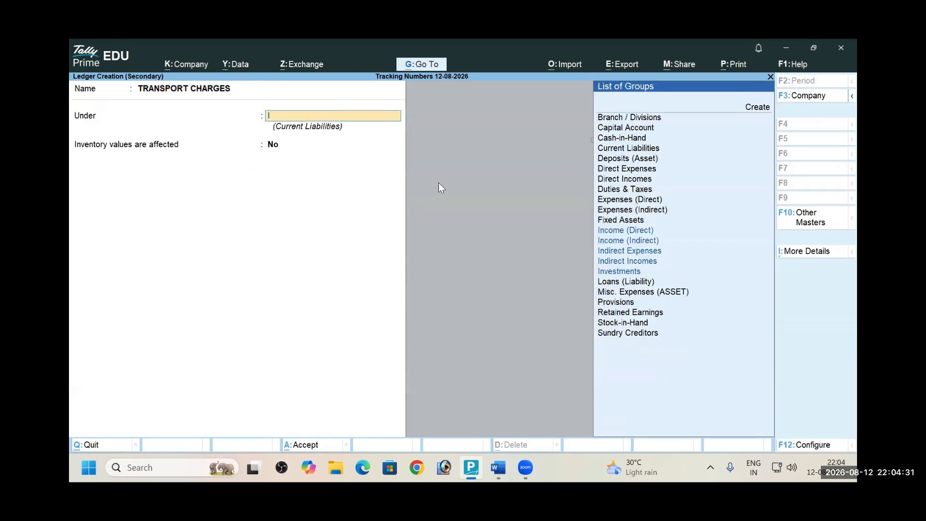
{"action": "key", "text": "Down"}
{"action": "key", "text": "Down"}
{"action": "key", "text": "Down"}
{"action": "key", "text": "Return"}
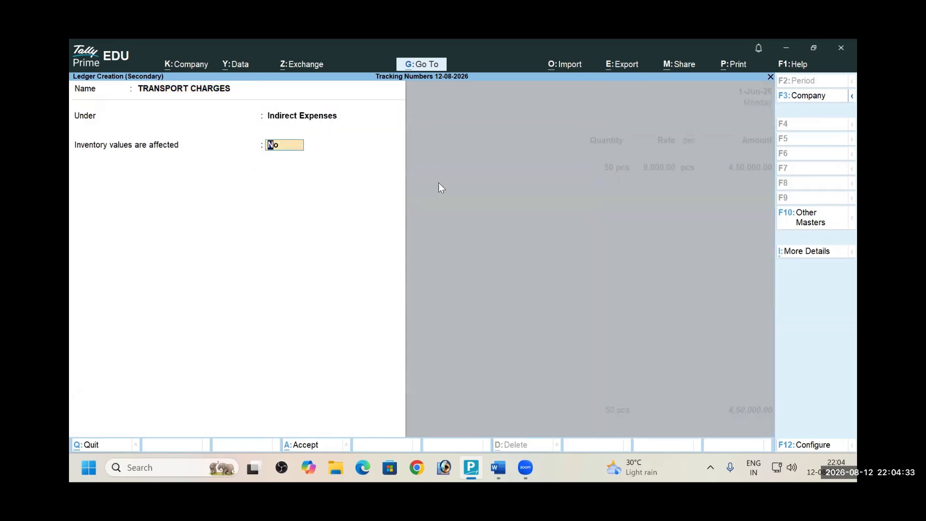
{"action": "key", "text": "Return"}
{"action": "key", "text": "Return"}
{"action": "key", "text": "Return"}
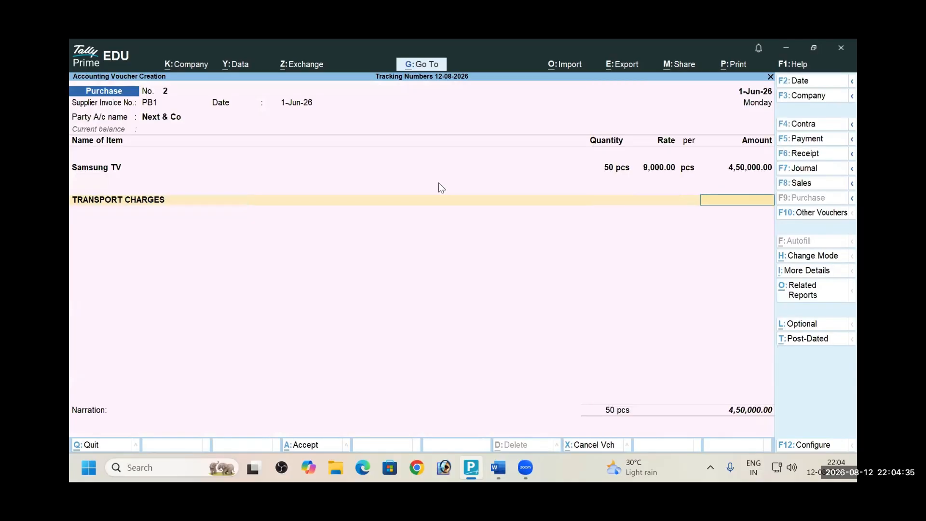
Look up the PB1 transport charge in the Word exercise and enter 5000 for TRANSPORT CHARGES in the TallyPrime voucher
{"action": "key", "text": "alt+Tab"}
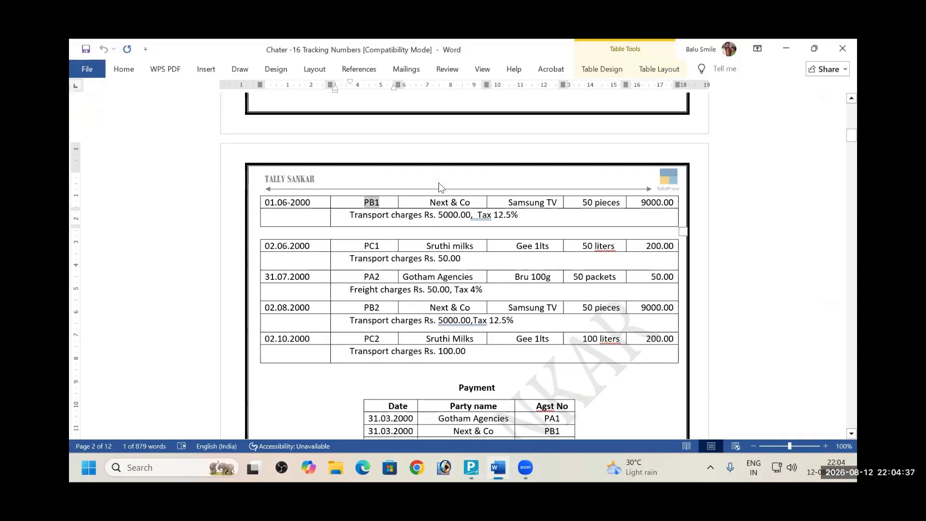
{"action": "key", "text": "alt+Tab"}
{"action": "type", "text": "5000"}
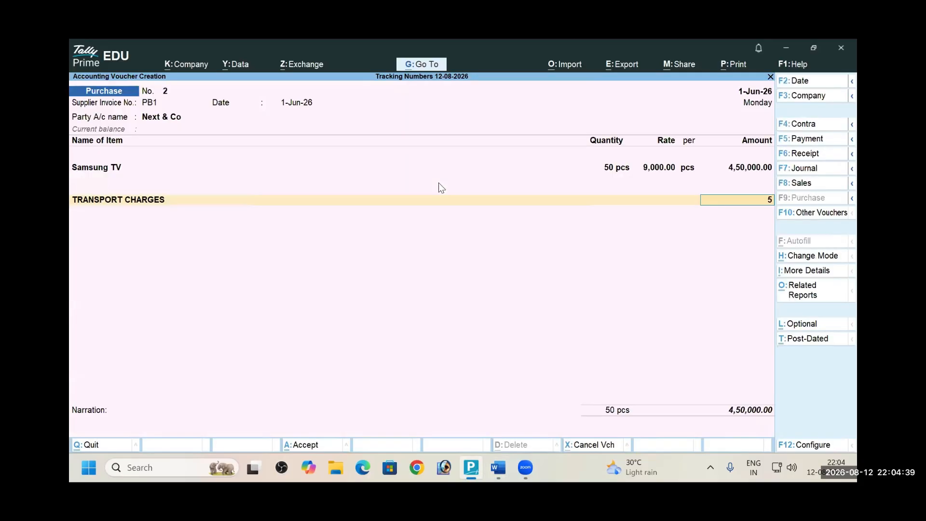
{"action": "key", "text": "Return"}
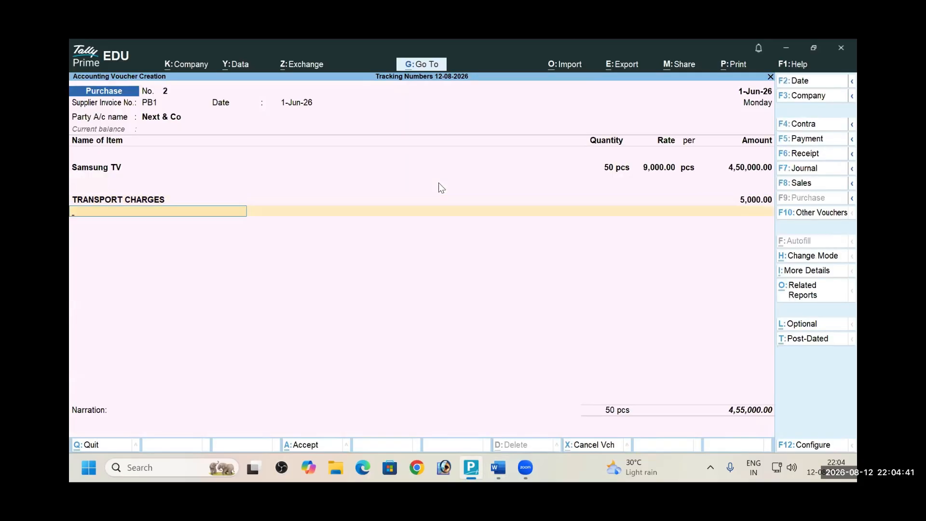
Add the TAX ledger to the voucher below the transport charges with a rate of 12.5%
{"action": "key", "text": "Down"}
{"action": "key", "text": "Down"}
{"action": "key", "text": "Down"}
{"action": "key", "text": "Down"}
{"action": "key", "text": "Return"}
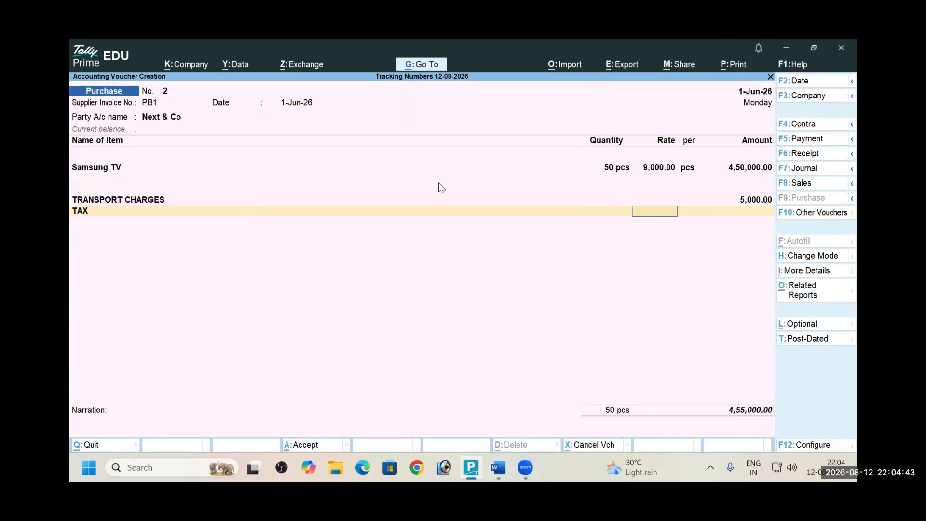
{"action": "type", "text": "12.5"}
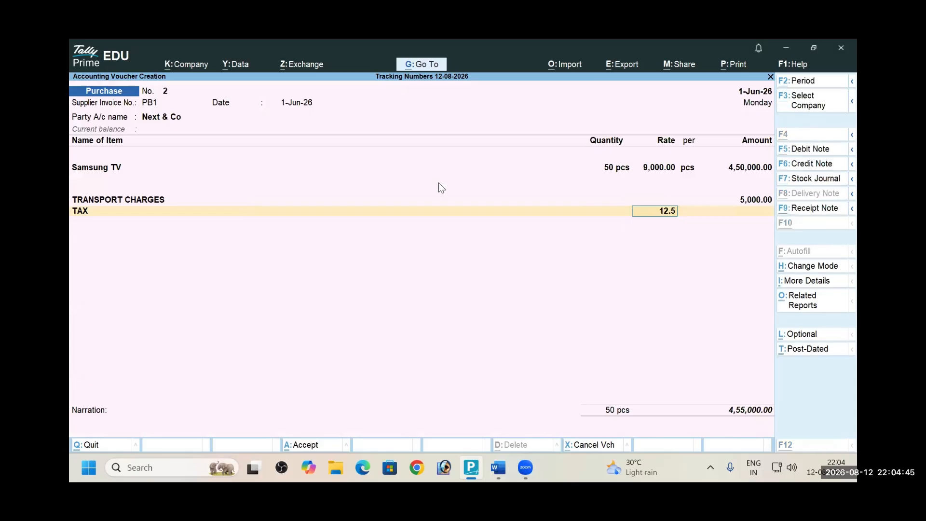
Review the tax rates of the purchase entries in the Word exercise and accept the tax line in the TallyPrime voucher
{"action": "key", "text": "alt+Tab"}
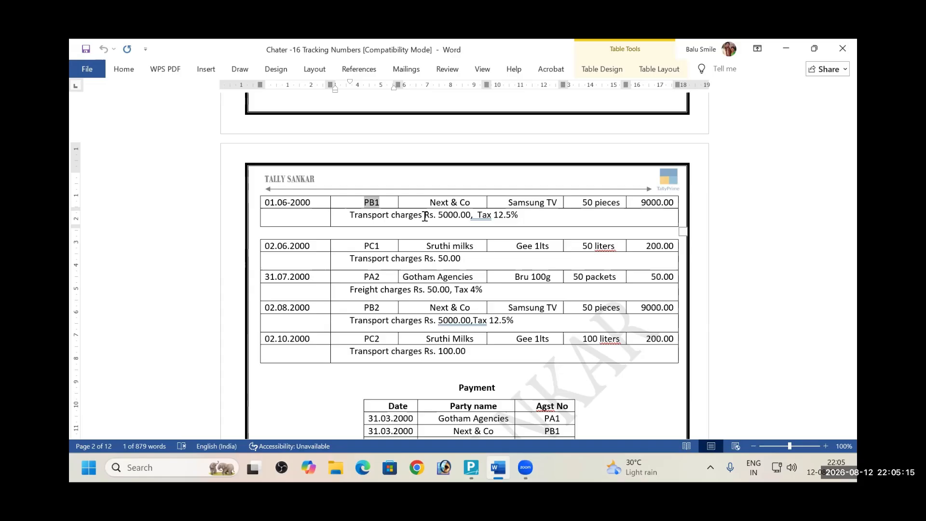
{"action": "scroll", "coordinate": [517, 290], "scroll_direction": "down", "scroll_amount": 1}
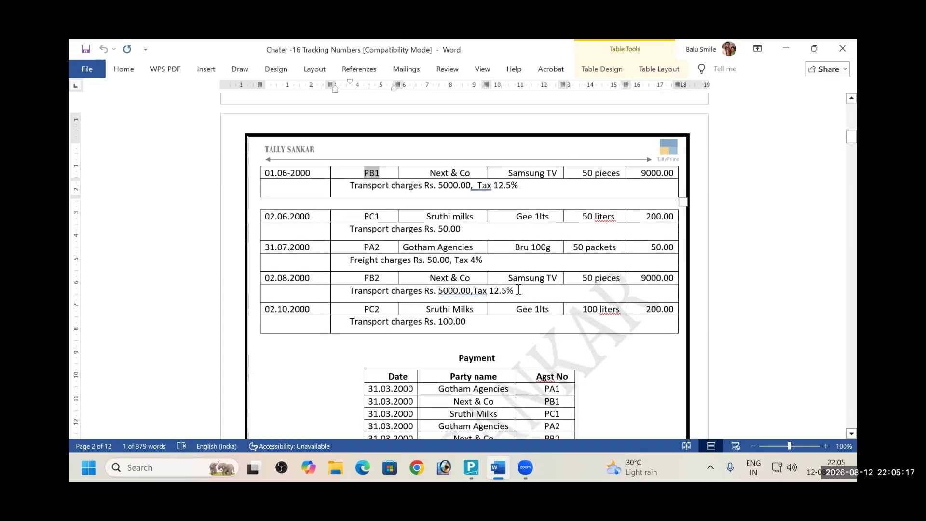
{"action": "scroll", "coordinate": [518, 290], "scroll_direction": "down", "scroll_amount": 1}
{"action": "scroll", "coordinate": [519, 290], "scroll_direction": "up", "scroll_amount": 3}
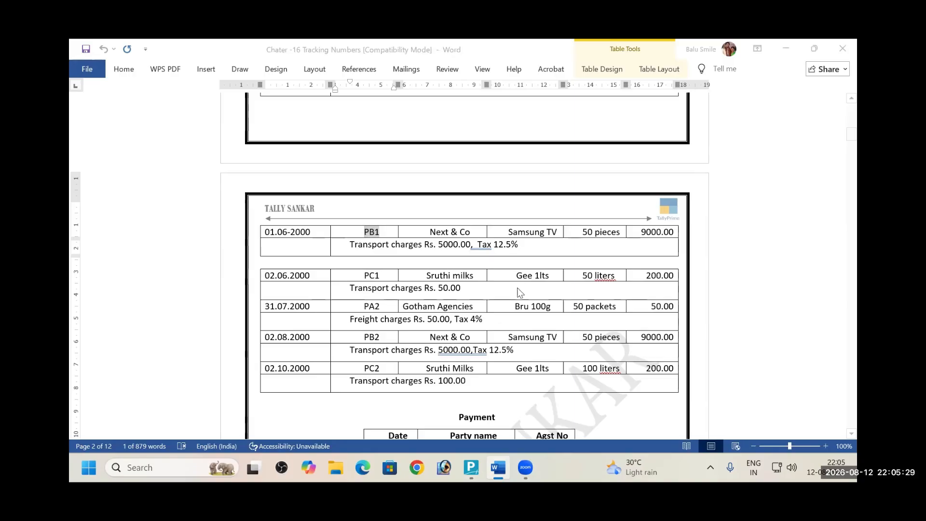
{"action": "key", "text": "alt+Tab"}
{"action": "key", "text": "Return"}
{"action": "key", "text": "Return"}
{"action": "key", "text": "Return"}
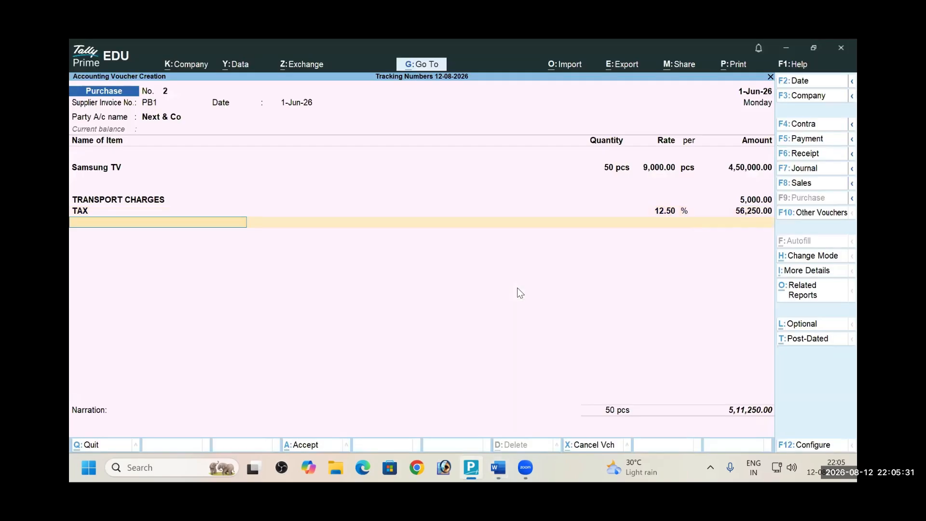
Record the full bill amount for Next & Co as New Ref PB1 and save the purchase voucher without a narration
{"action": "key", "text": "Return"}
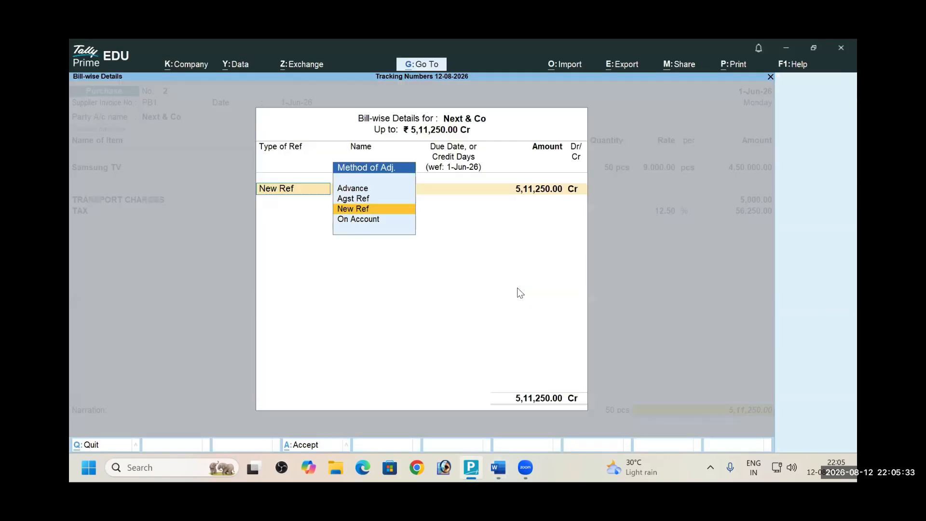
{"action": "key", "text": "Return"}
{"action": "key", "text": "Return"}
{"action": "key", "text": "Return"}
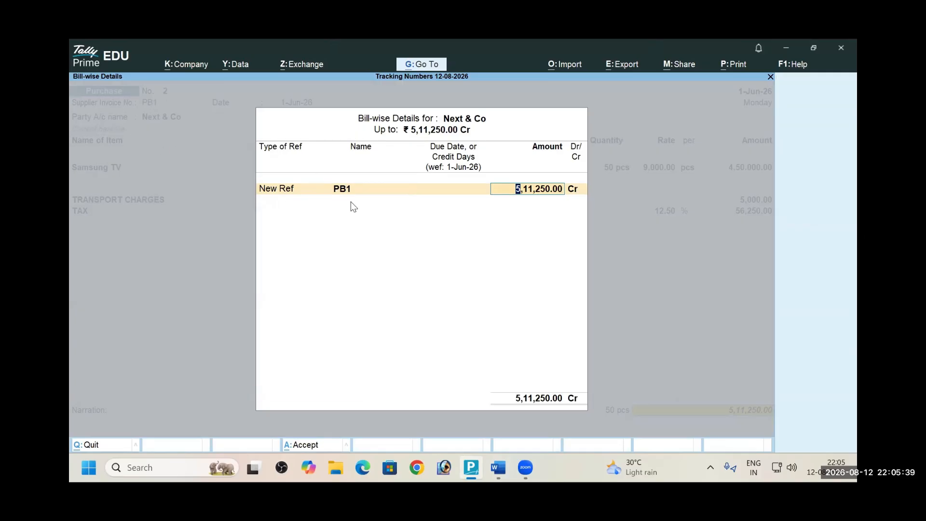
{"action": "key", "text": "Return"}
{"action": "key", "text": "Return"}
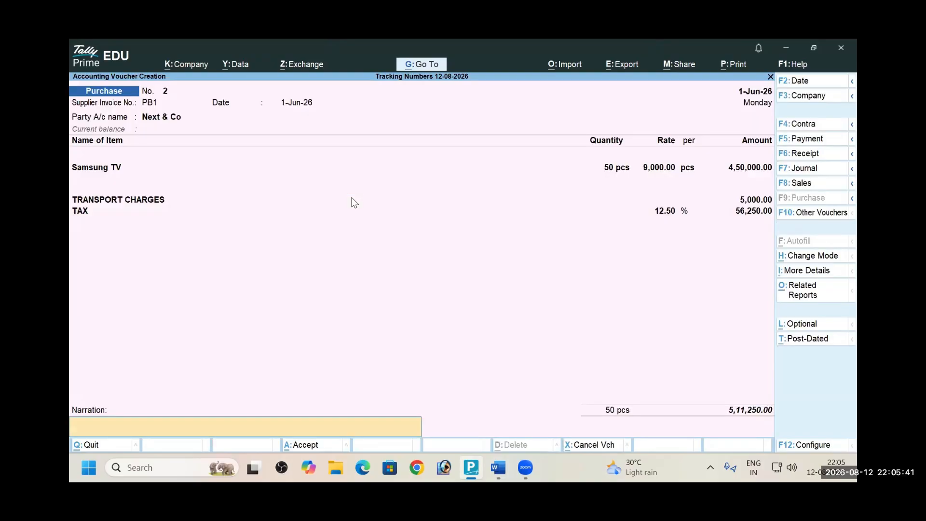
{"action": "key", "text": "Return"}
{"action": "key", "text": "Return"}
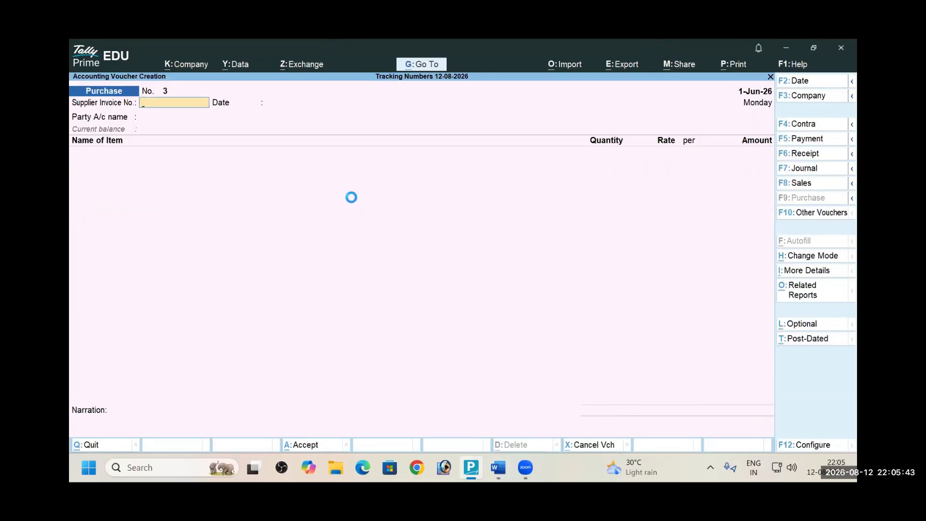
{"action": "key", "text": "alt+Tab"}
{"action": "key", "text": "alt+Tab"}
{"action": "key", "text": "alt+Tab"}
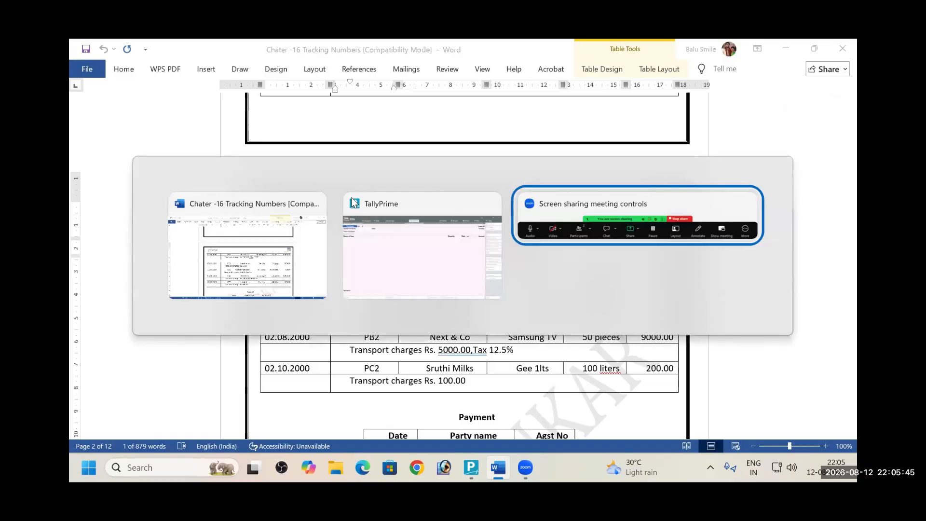
{"action": "key", "text": "alt+Tab"}
{"action": "key", "text": "alt+Tab"}
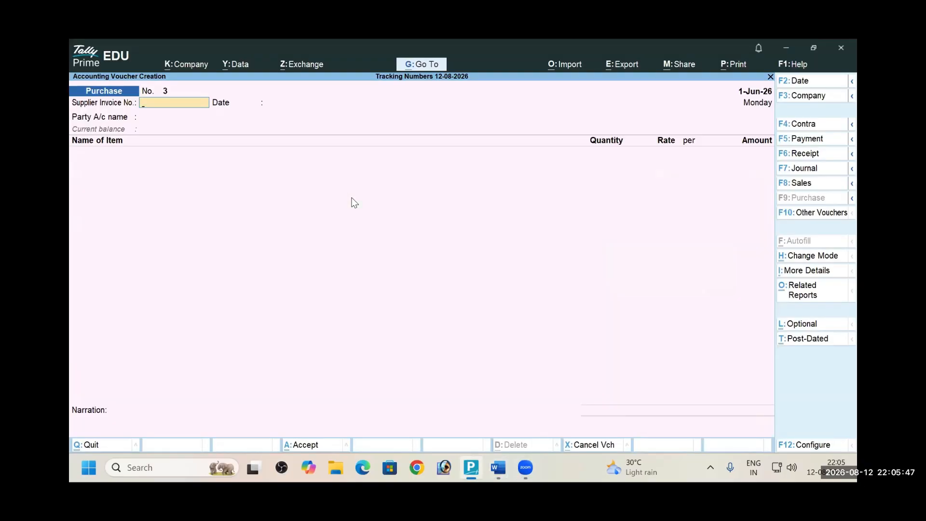
Leave the blank purchase voucher and review the Profit & Loss A/c in detailed view, including the Purchase Bills to Come line
{"action": "key", "text": "Escape"}
{"action": "key", "text": "Down"}
{"action": "key", "text": "Down"}
{"action": "key", "text": "Down"}
{"action": "key", "text": "Down"}
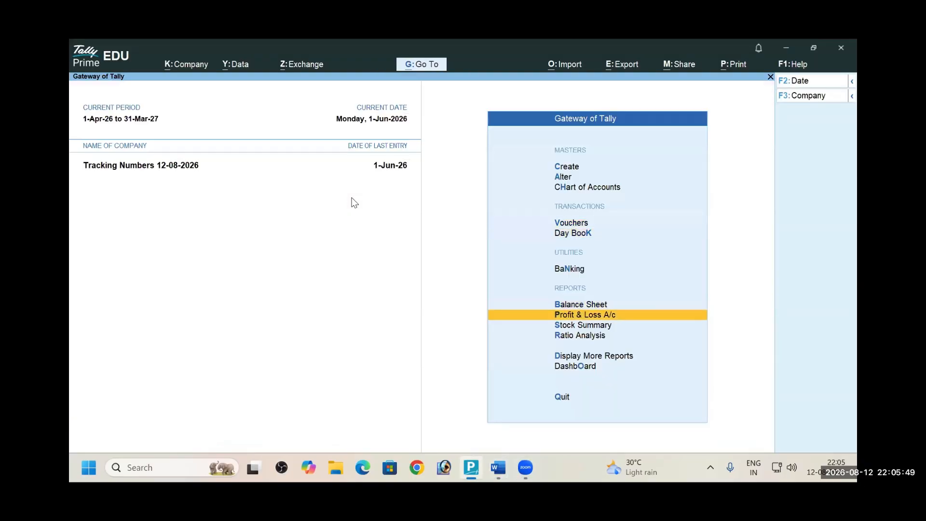
{"action": "key", "text": "Return"}
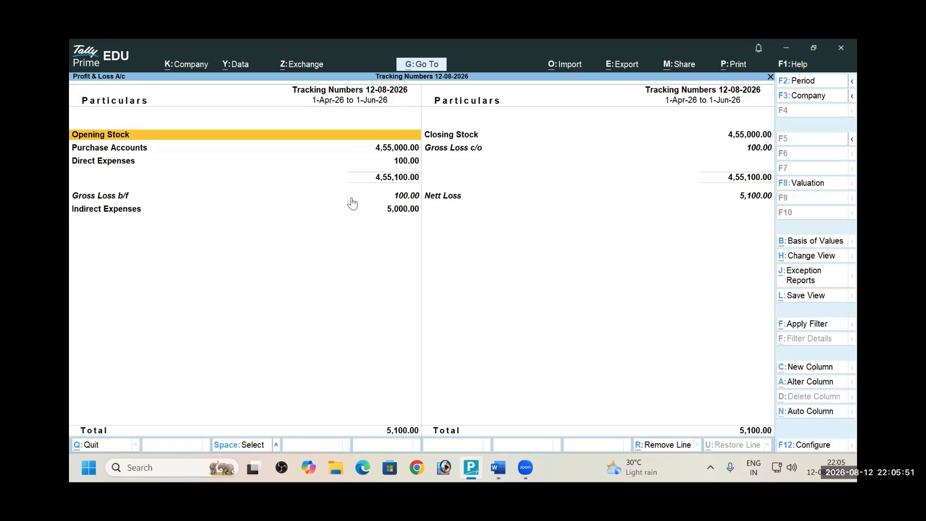
{"action": "key", "text": "alt+F5"}
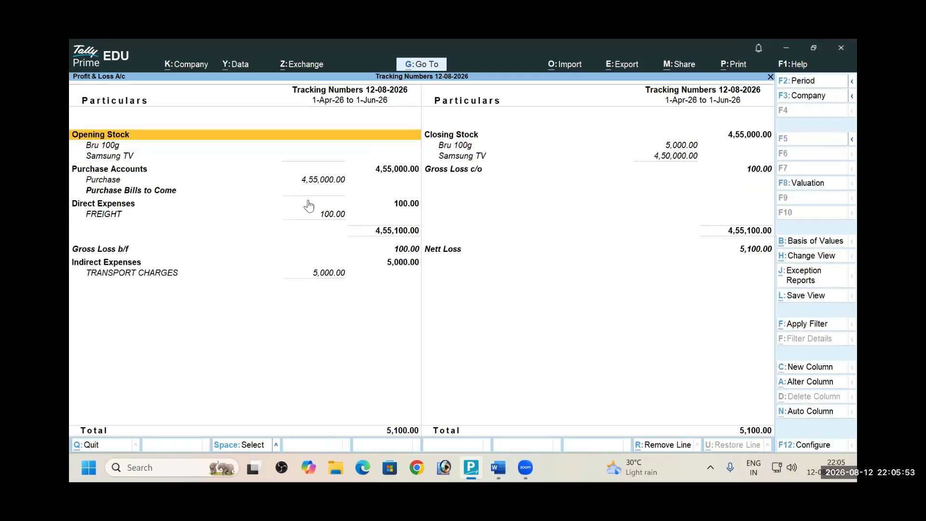
{"action": "left_click", "coordinate": [134, 190]}
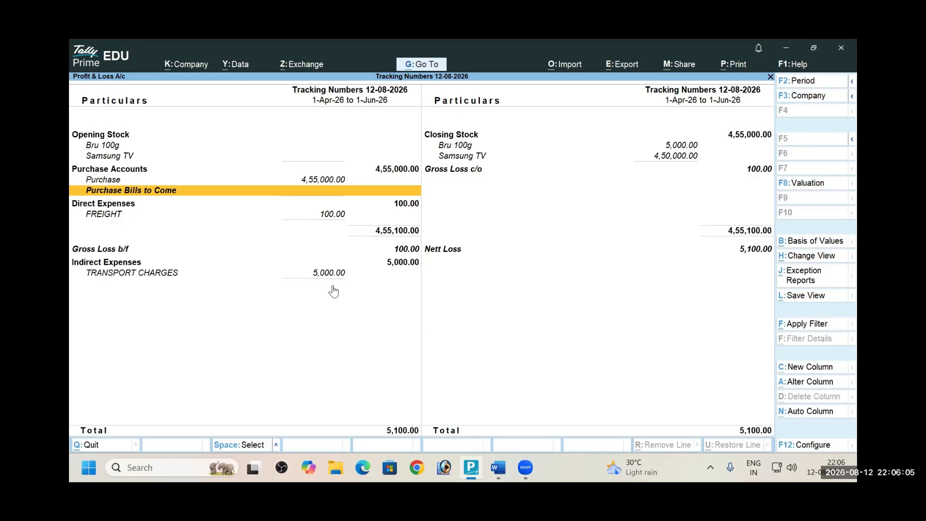
{"action": "key", "text": "Escape"}
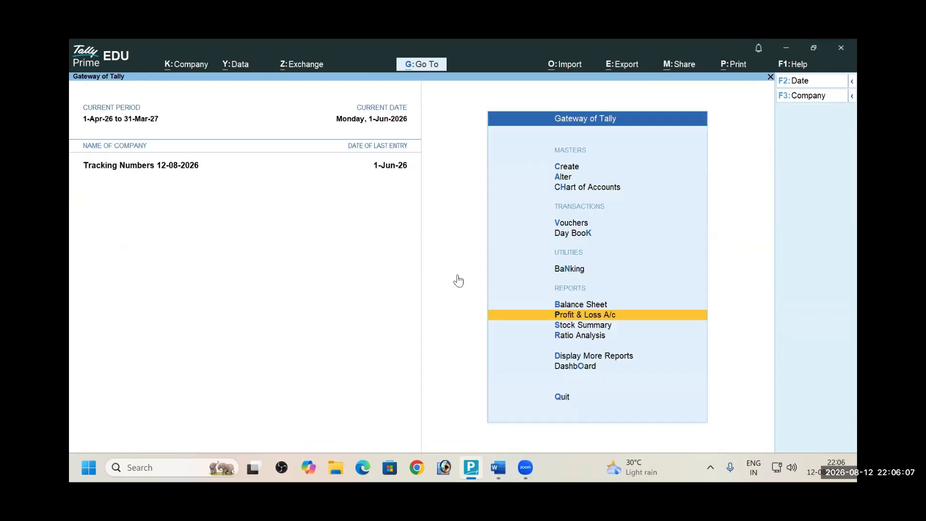
Review the Balance Sheet in detailed view, going through the asset, creditor and Profit & Loss A/c lines
{"action": "key", "text": "Up"}
{"action": "key", "text": "Return"}
{"action": "key", "text": "alt+F5"}
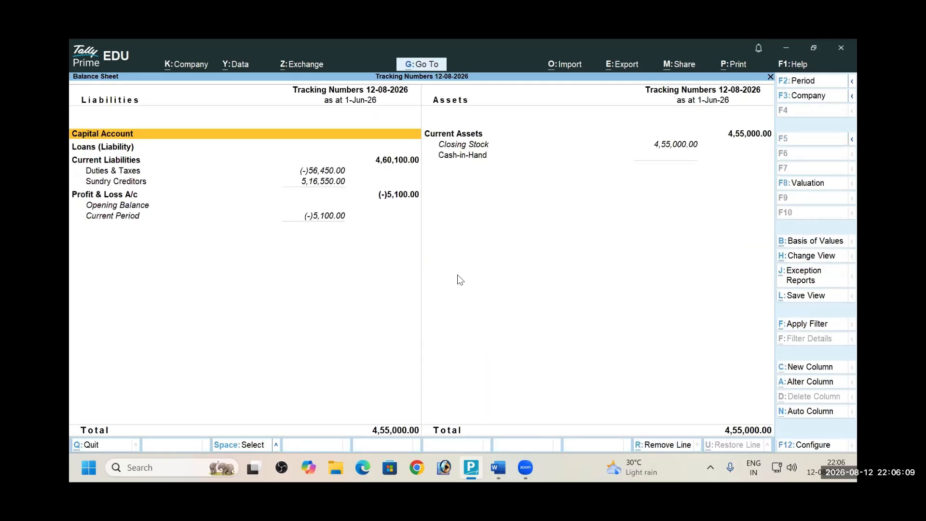
{"action": "key", "text": "Down"}
{"action": "key", "text": "Down"}
{"action": "key", "text": "Down"}
{"action": "key", "text": "Down"}
{"action": "key", "text": "Right"}
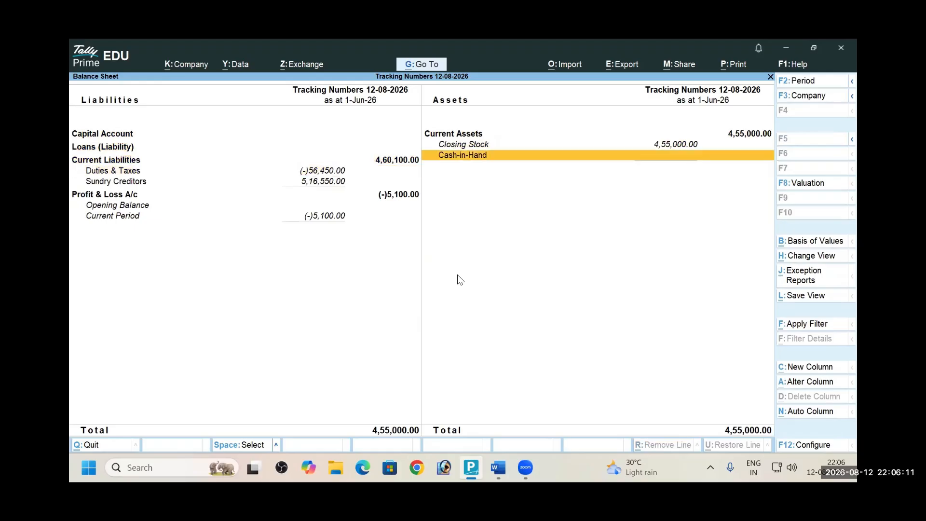
{"action": "key", "text": "Up"}
{"action": "key", "text": "Left"}
{"action": "key", "text": "Down"}
{"action": "key", "text": "Down"}
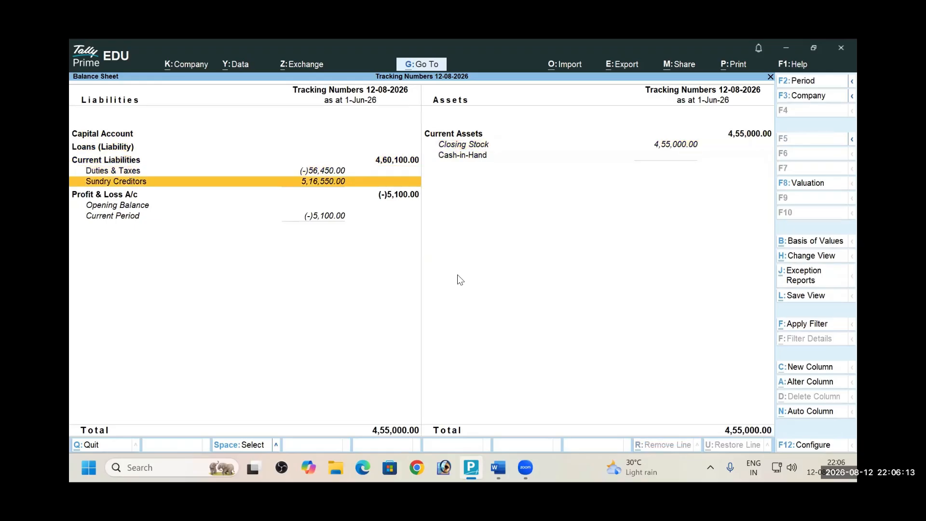
{"action": "key", "text": "Down"}
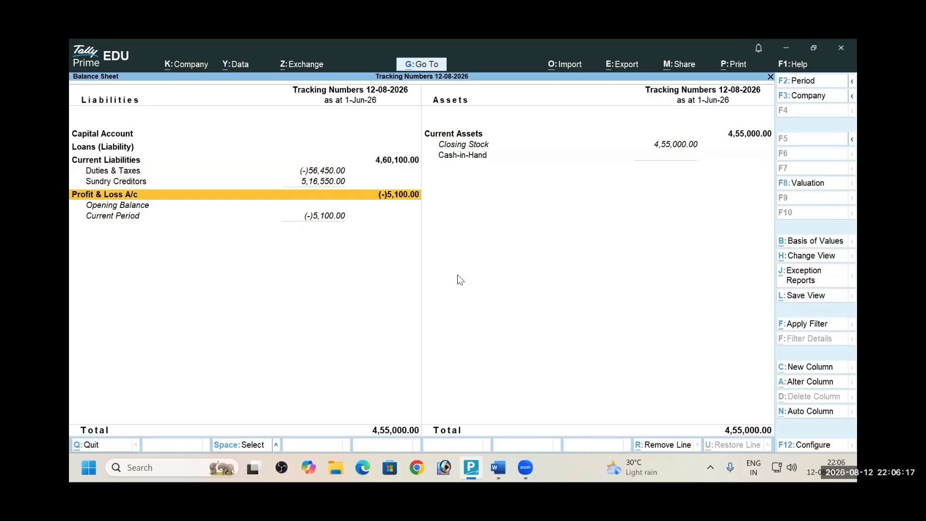
{"action": "key", "text": "Escape"}
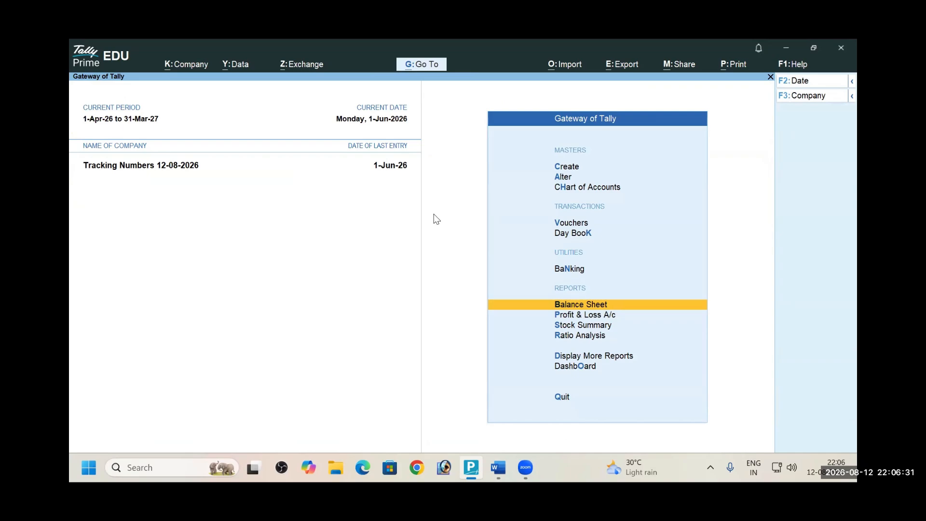
Look up the Payment table in the Word exercise and return to TallyPrime
{"action": "key", "text": "alt+Tab"}
{"action": "scroll", "coordinate": [475, 232], "scroll_direction": "down", "scroll_amount": 4}
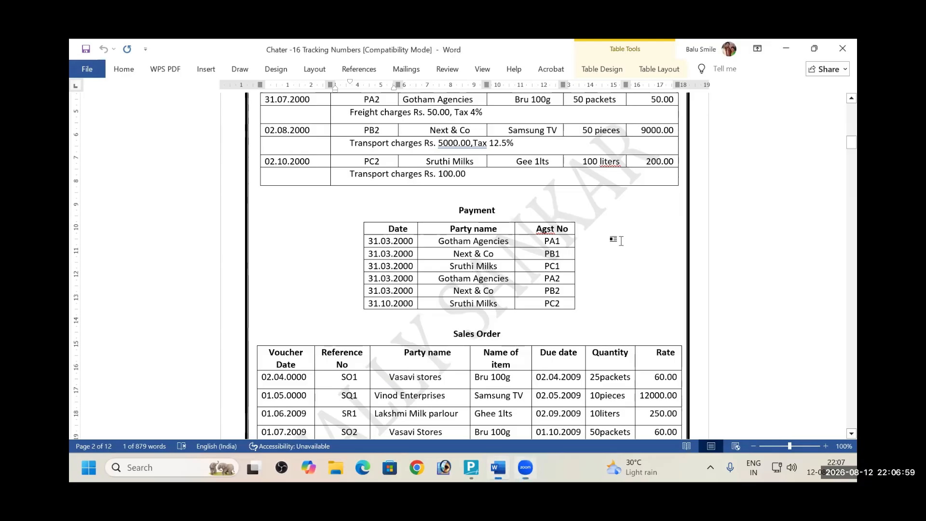
{"action": "key", "text": "alt+Tab"}
{"action": "key", "text": "alt+Tab"}
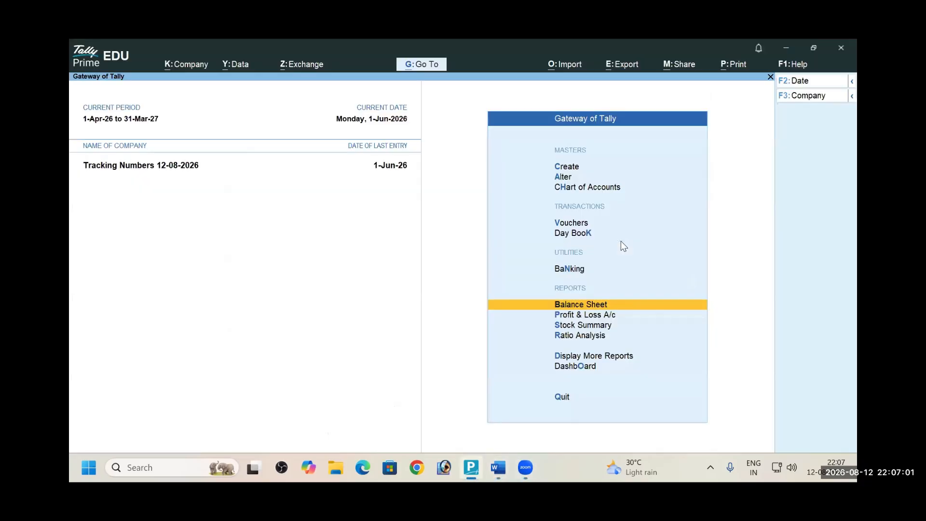
Start a new Payment voucher and set its date to 31-Mar-27
{"action": "key", "text": "Up"}
{"action": "key", "text": "Up"}
{"action": "key", "text": "Up"}
{"action": "key", "text": "Return"}
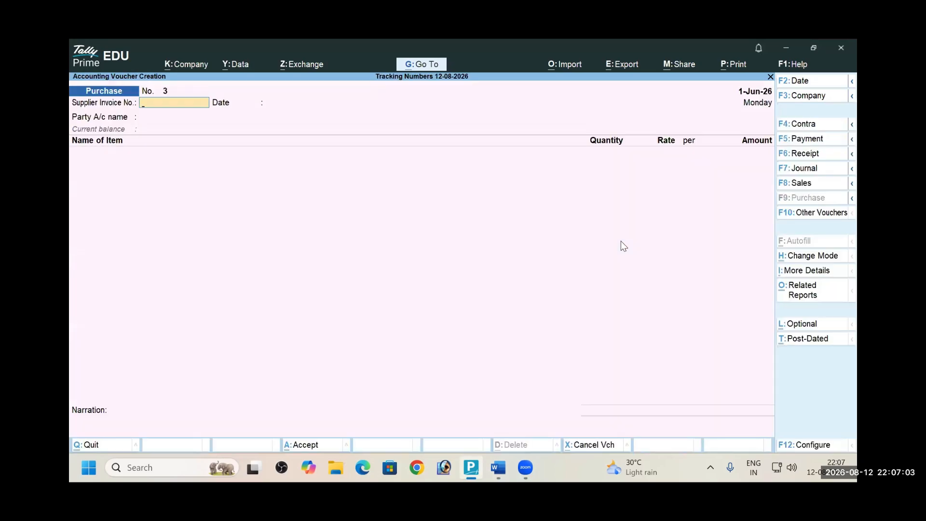
{"action": "key", "text": "F6"}
{"action": "key", "text": "F5"}
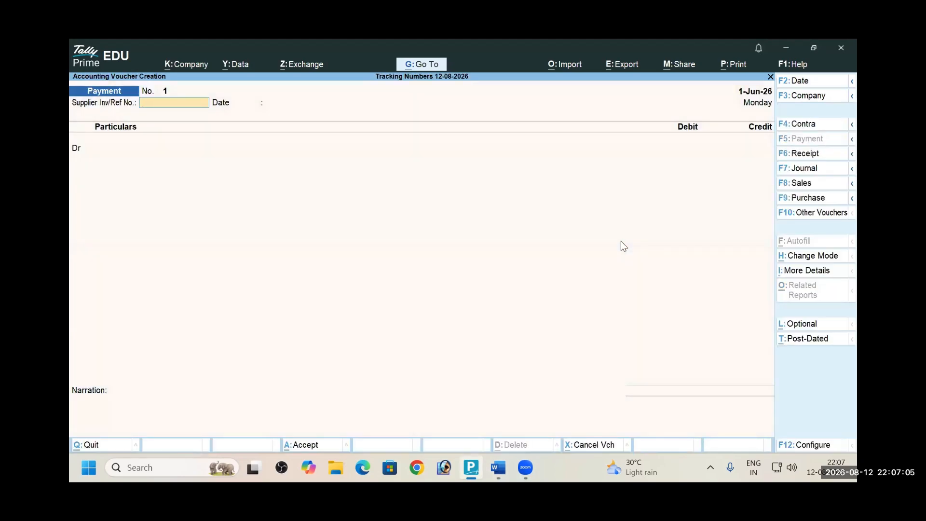
{"action": "key", "text": "F2"}
{"action": "type", "text": "31-3"}
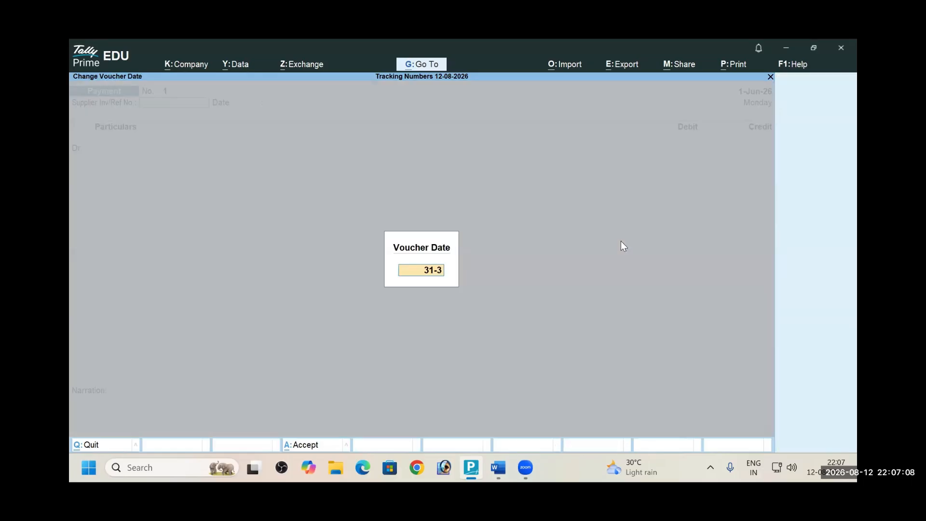
{"action": "key", "text": "Return"}
Check the first payment in the Word exercise and enter PA1 as the supplier invoice reference number in the TallyPrime voucher
{"action": "key", "text": "alt+Tab"}
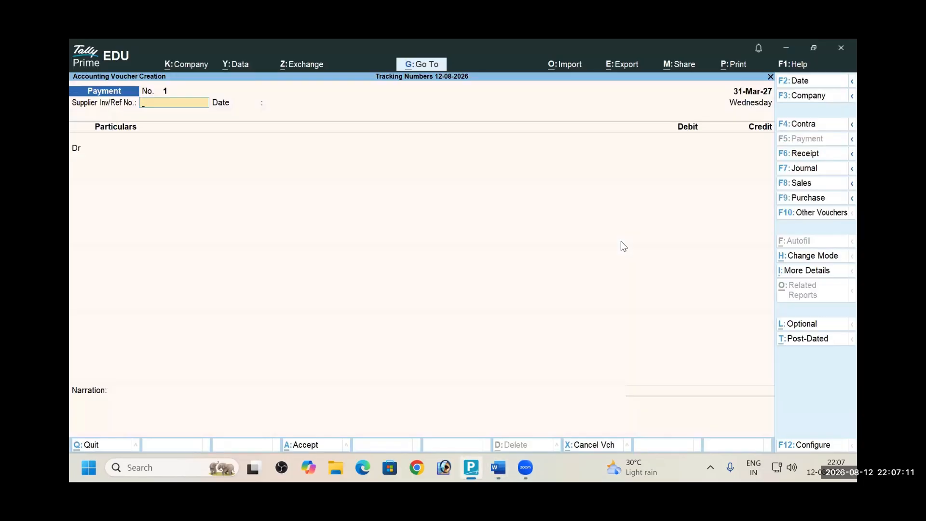
{"action": "key", "text": "alt+Tab"}
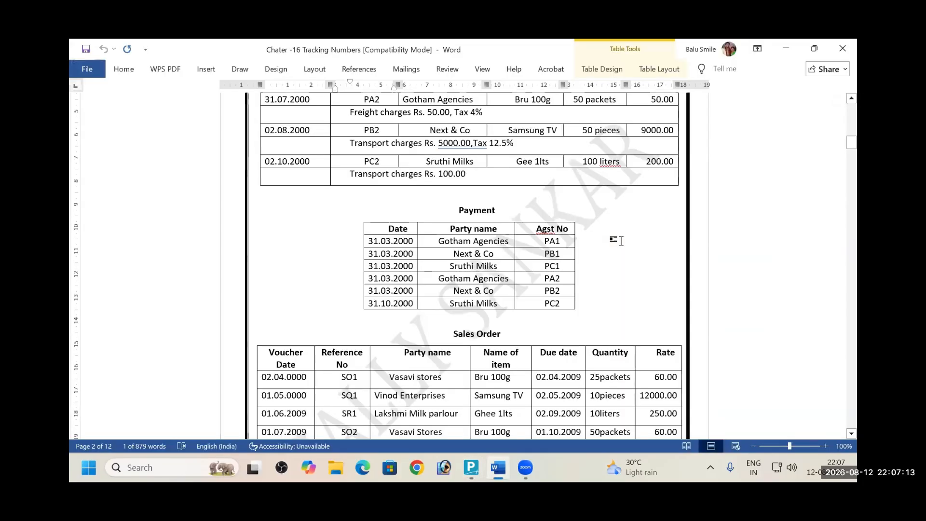
{"action": "key", "text": "alt+Tab"}
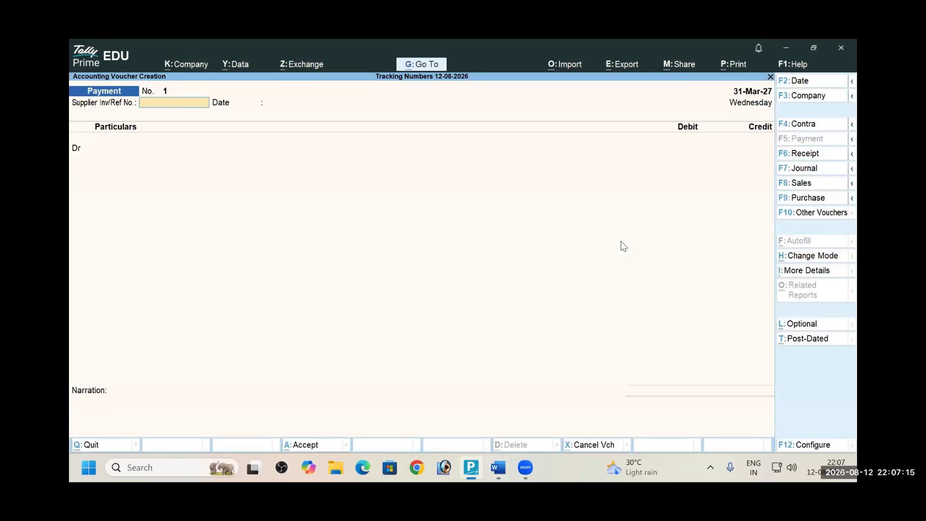
{"action": "type", "text": "PA1"}
{"action": "key", "text": "Return"}
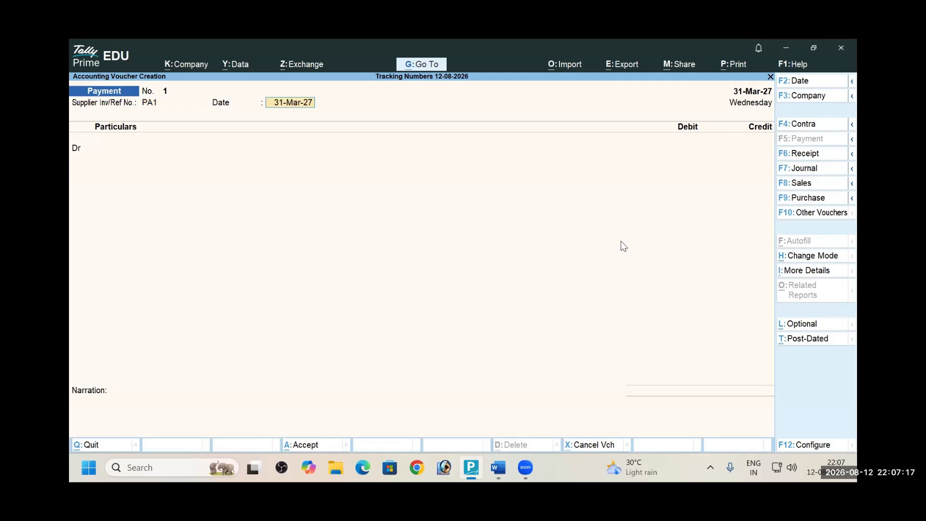
Accept the reference date, choose GOWTHAM AGENCIES as the debit ledger and compare the entry with the Payment table in the Word exercise
{"action": "key", "text": "Return"}
{"action": "key", "text": "Down"}
{"action": "key", "text": "Down"}
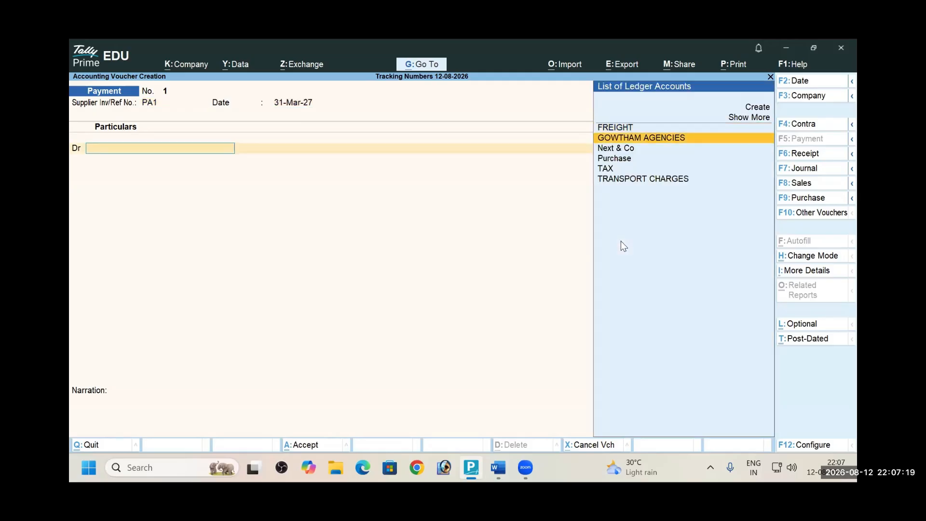
{"action": "key", "text": "Up"}
{"action": "key", "text": "Return"}
{"action": "key", "text": "alt+Tab"}
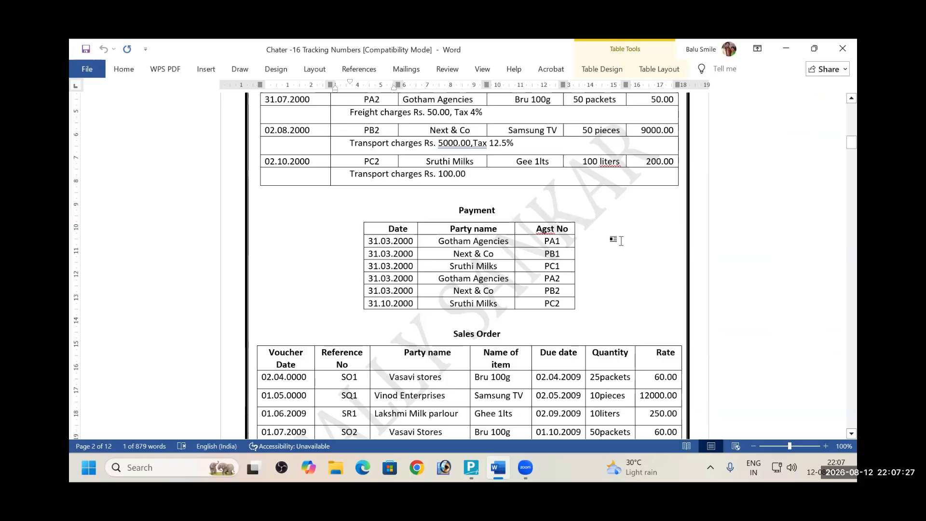
{"action": "key", "text": "alt+Tab"}
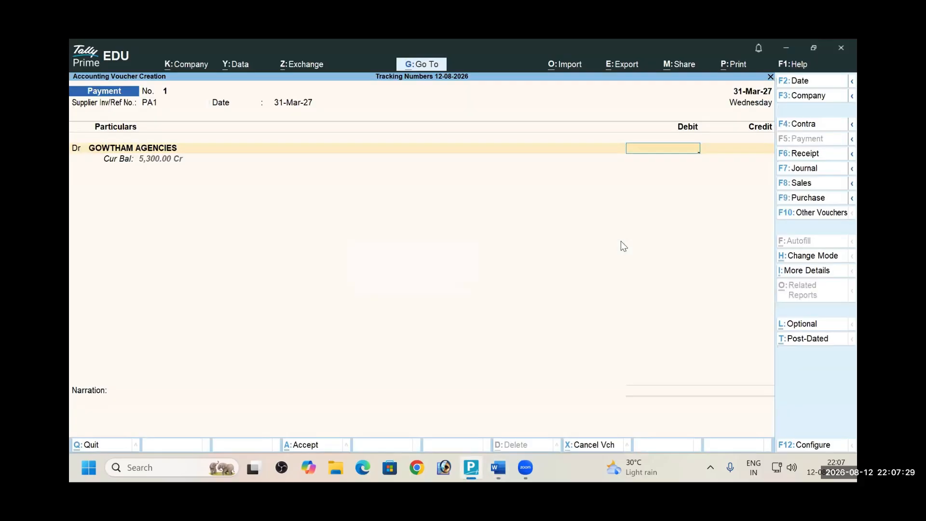
{"action": "key", "text": "alt+Tab"}
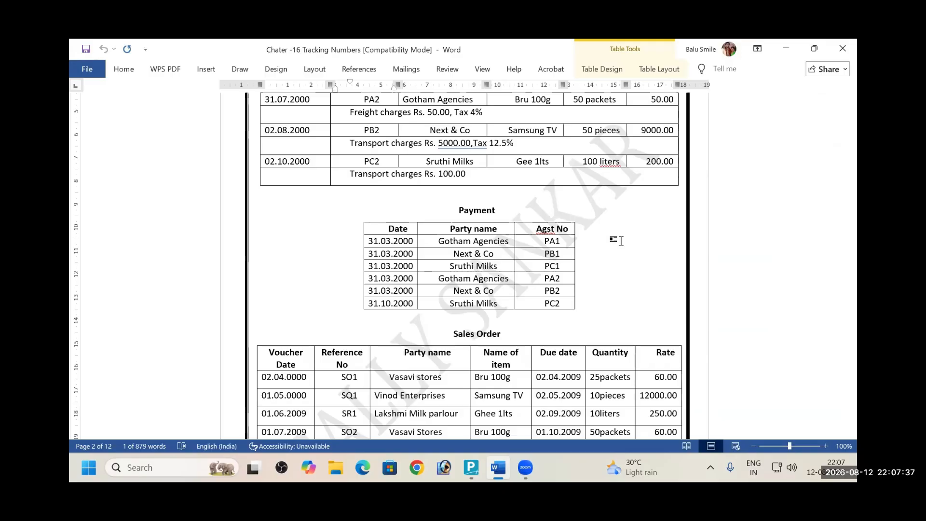
{"action": "key", "text": "alt+Tab"}
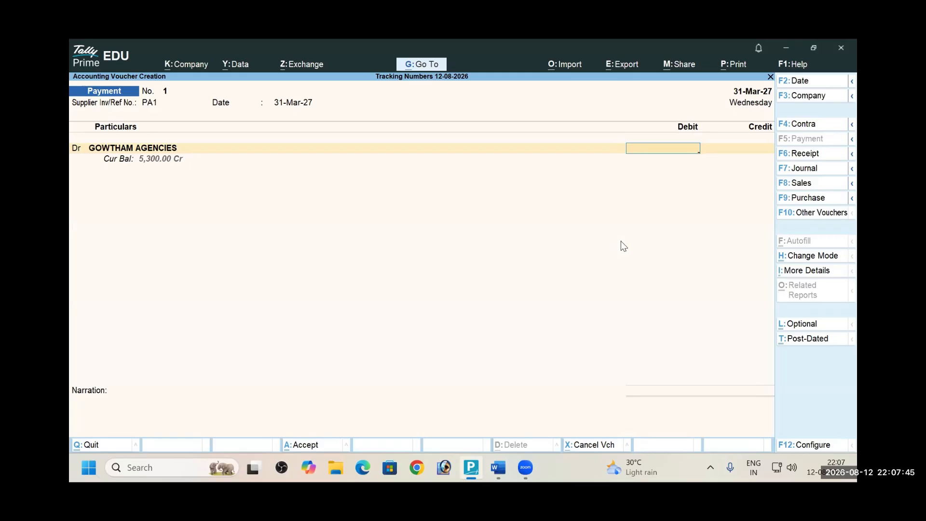
Return to the party ledger and set Preallocate bills for Payment/Receipt/Journal Vouchers to Yes in the voucher configuration
{"action": "key", "text": "BackSpace"}
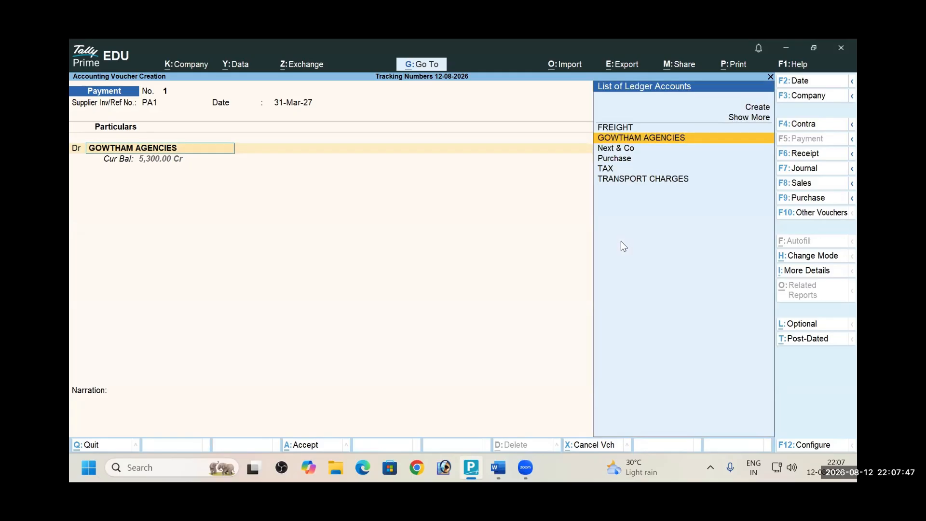
{"action": "key", "text": "F12"}
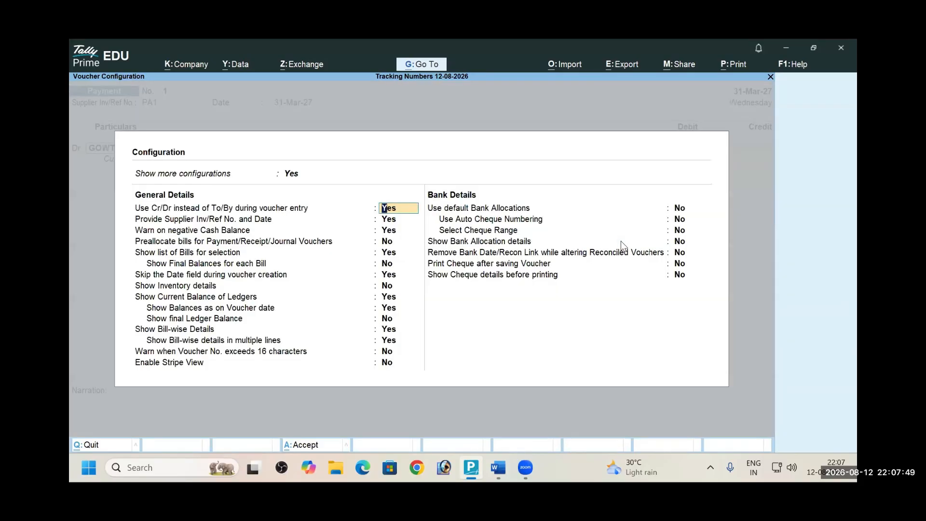
{"action": "key", "text": "Down"}
{"action": "key", "text": "Down"}
{"action": "key", "text": "Down"}
{"action": "key", "text": "Down"}
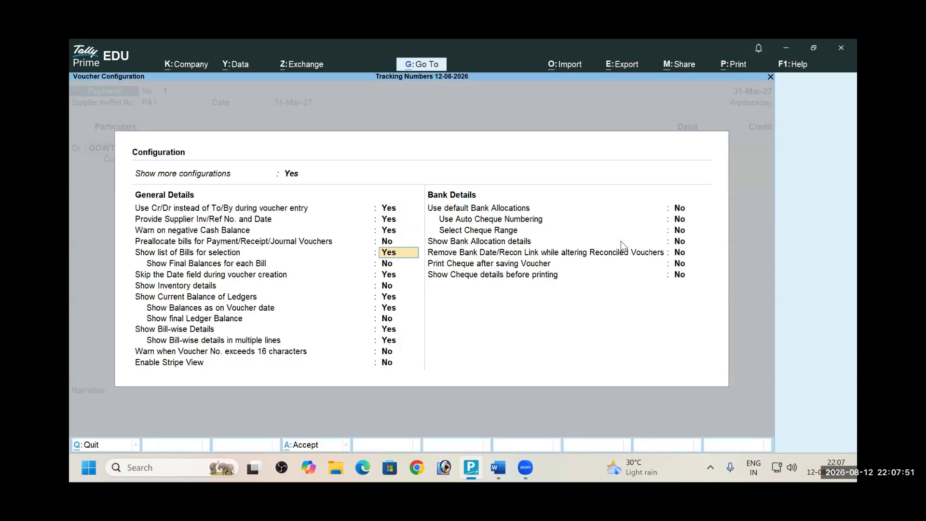
{"action": "key", "text": "Up"}
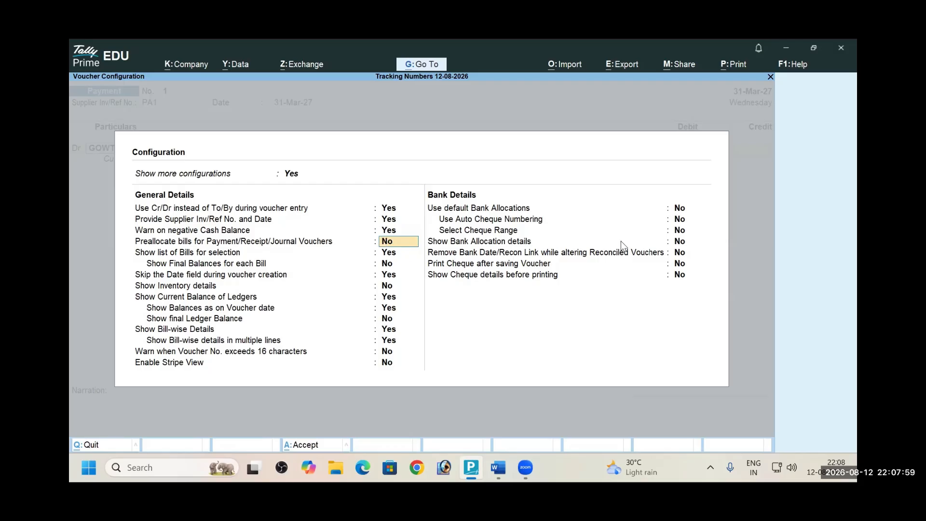
{"action": "type", "text": "Y"}
{"action": "key", "text": "Return"}
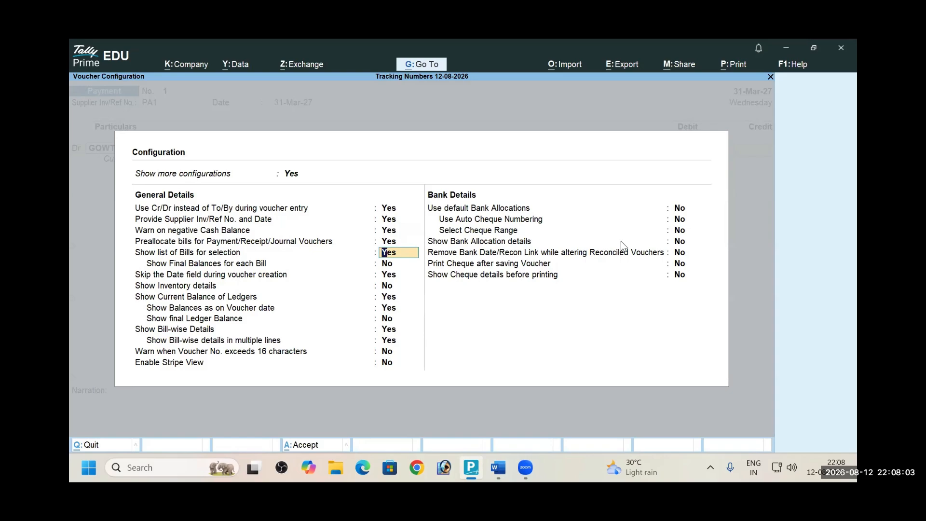
{"action": "key", "text": "Up"}
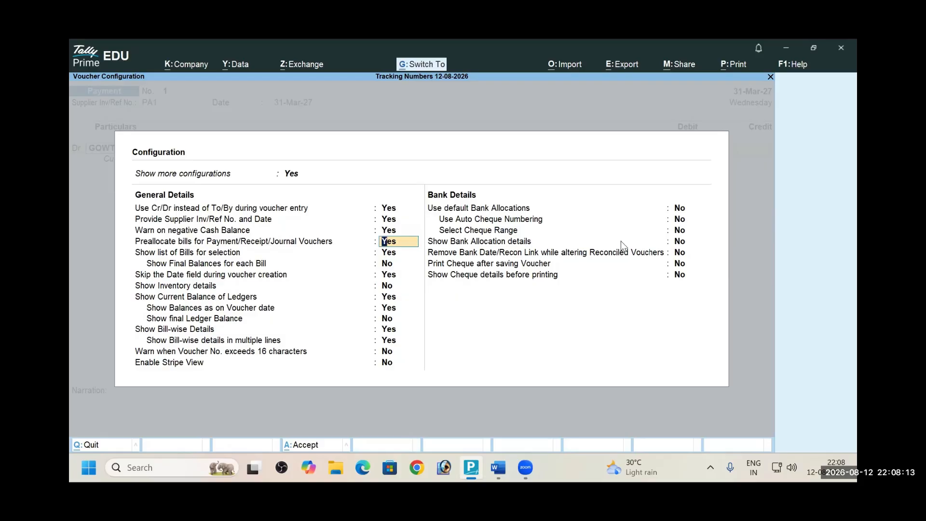
{"action": "key", "text": "ctrl+a"}
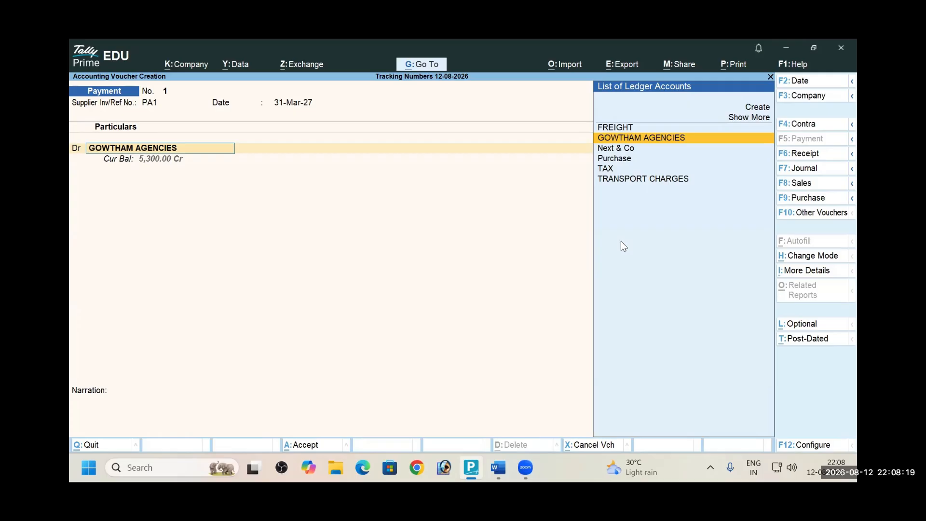
Allocate the GOWTHAM AGENCIES payment of 5,300.00 Dr against pending bill PA1 and finish the bill-wise details
{"action": "key", "text": "Return"}
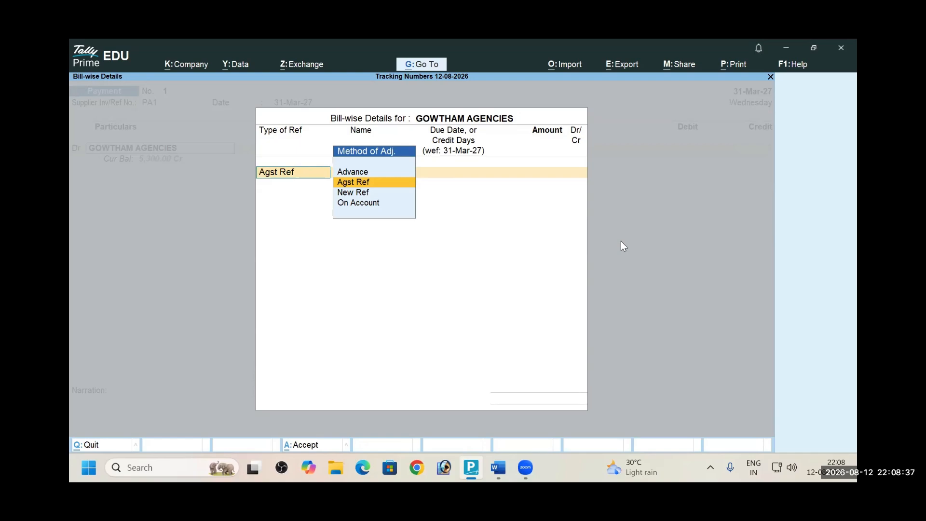
{"action": "key", "text": "Return"}
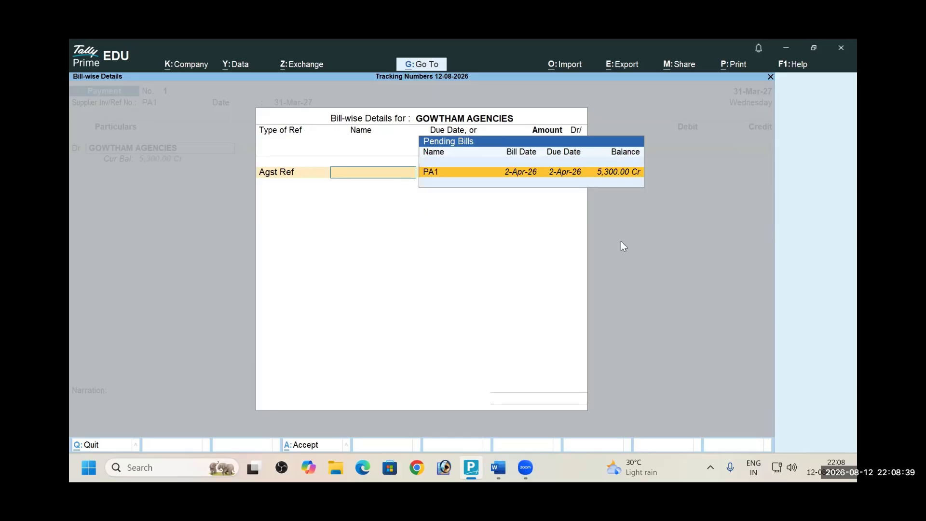
{"action": "key", "text": "Return"}
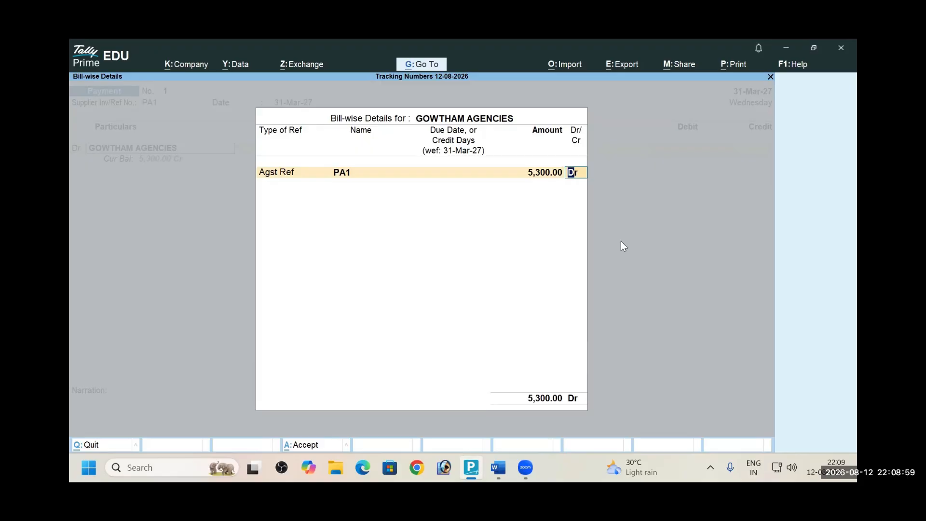
{"action": "key", "text": "Return"}
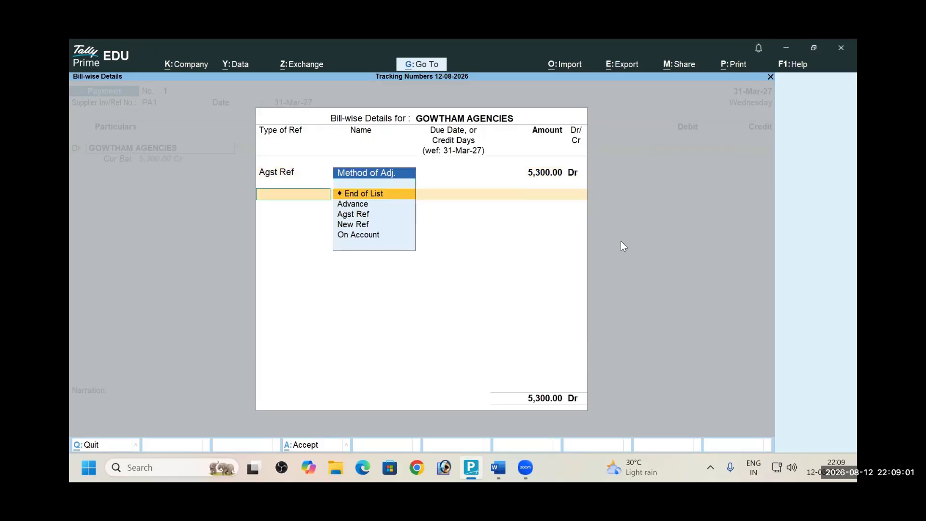
{"action": "key", "text": "Return"}
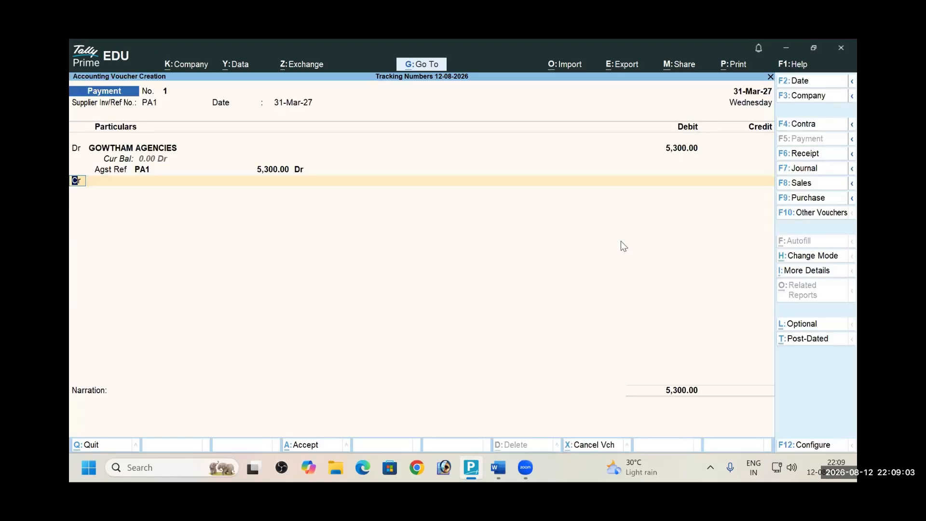
Credit Cash with 5,300.00, leave the narration empty and save the PA1 payment voucher
{"action": "key", "text": "Return"}
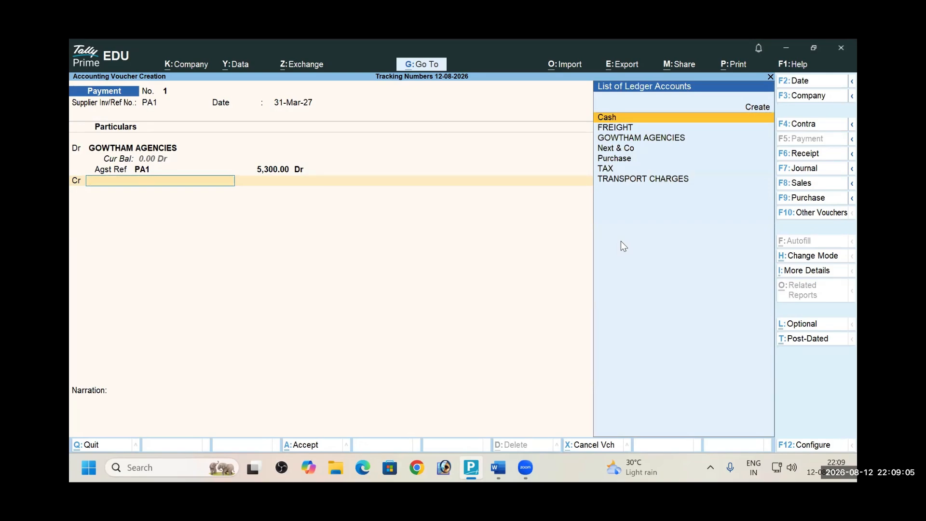
{"action": "key", "text": "Return"}
{"action": "key", "text": "Return"}
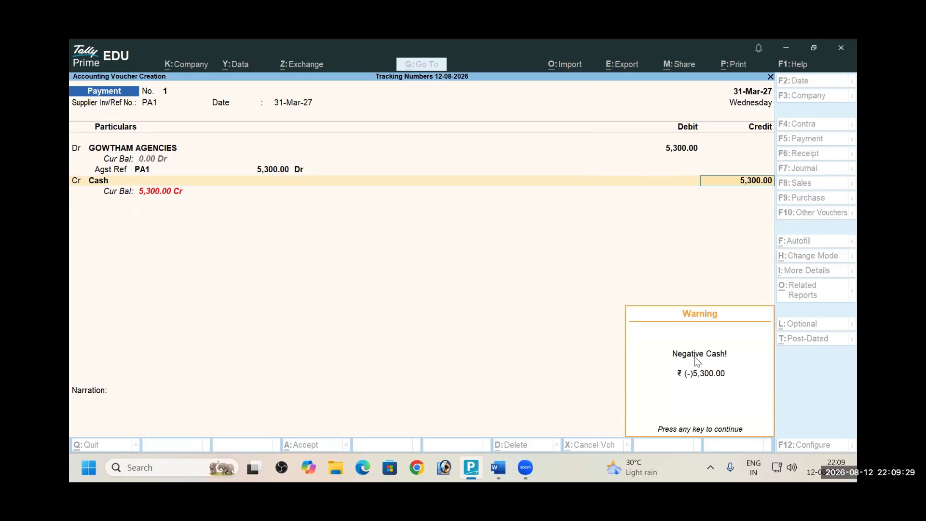
{"action": "key", "text": "Return"}
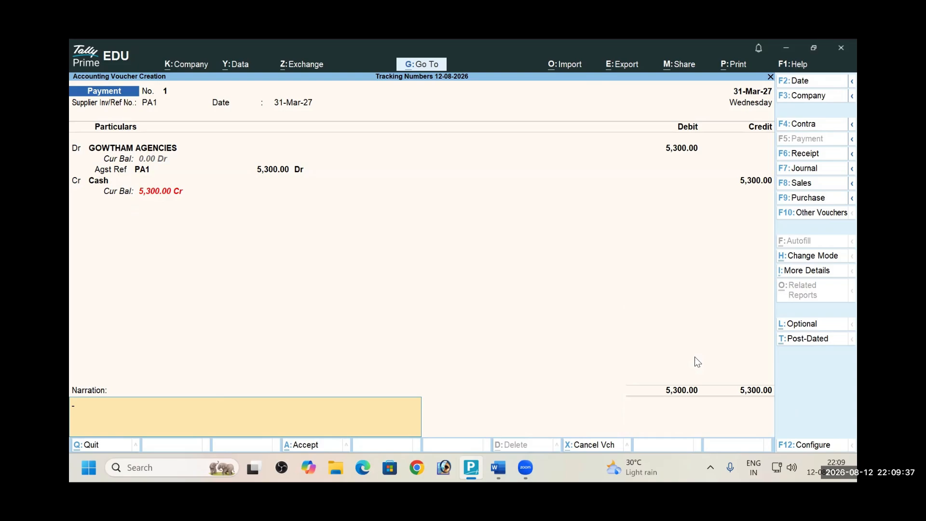
{"action": "key", "text": "Return"}
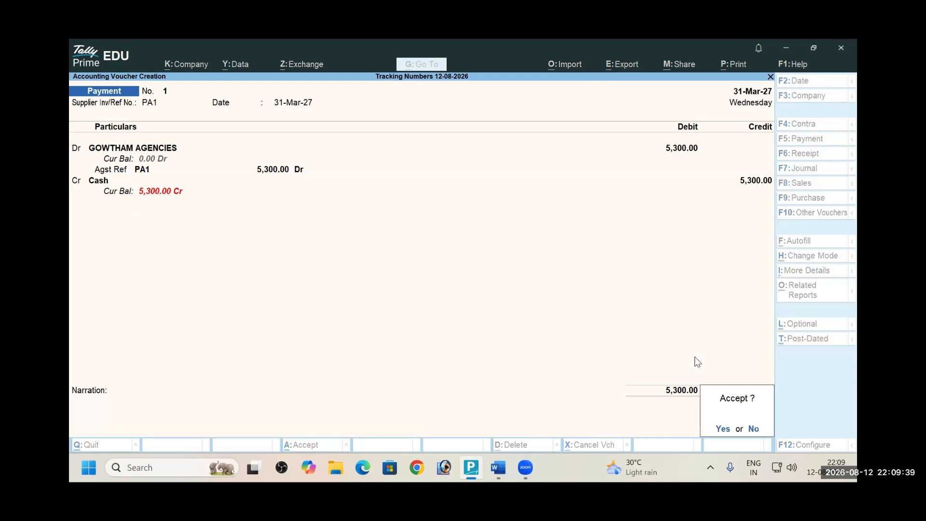
{"action": "key", "text": "Return"}
Check the second payment in the Word exercise, then enter PB1 as the supplier reference in TallyPrime and choose Next & Co as the debit ledger
{"action": "key", "text": "alt+Tab"}
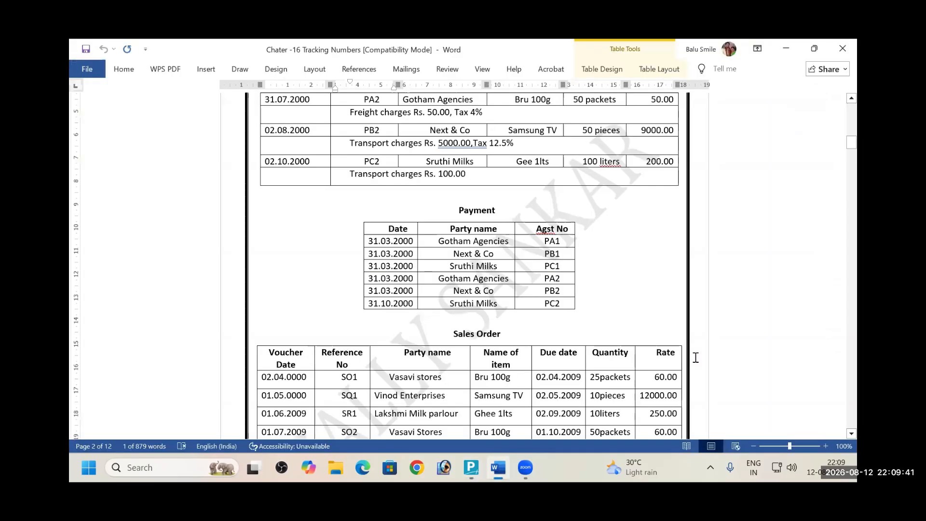
{"action": "key", "text": "alt+Tab"}
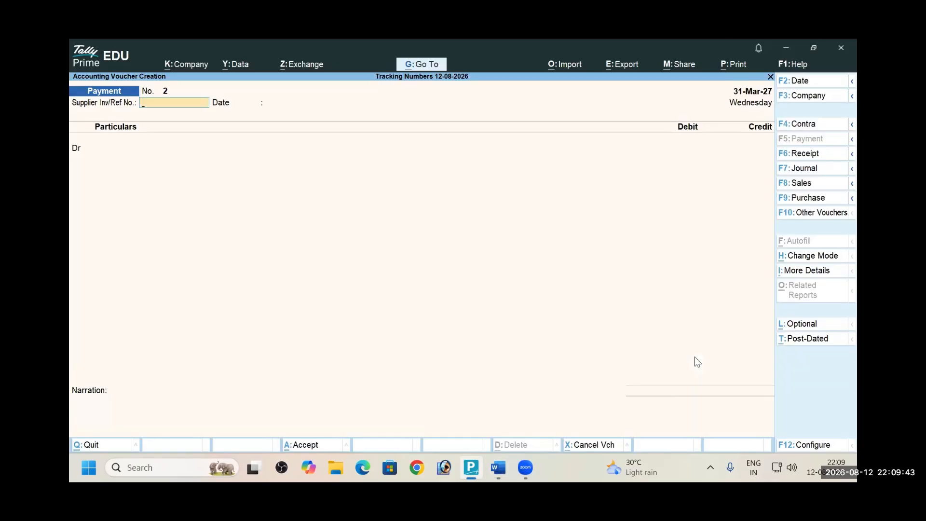
{"action": "key", "text": "alt+Tab"}
{"action": "key", "text": "alt+Tab"}
{"action": "type", "text": "PB1"}
{"action": "key", "text": "Return"}
{"action": "key", "text": "Return"}
{"action": "key", "text": "Down"}
{"action": "key", "text": "Down"}
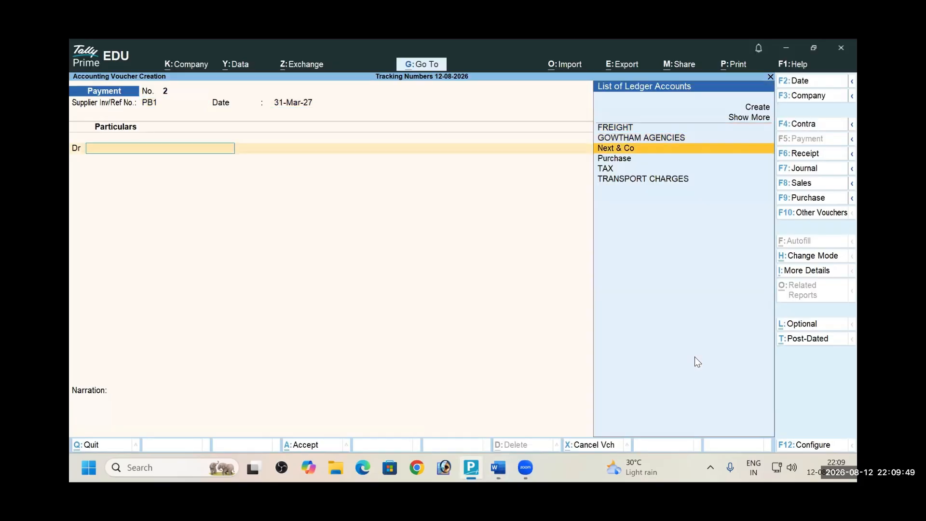
{"action": "key", "text": "Return"}
Allocate the Next & Co payment of 5,11,250.00 Dr against pending bill PB1 and finish the bill-wise details
{"action": "key", "text": "Return"}
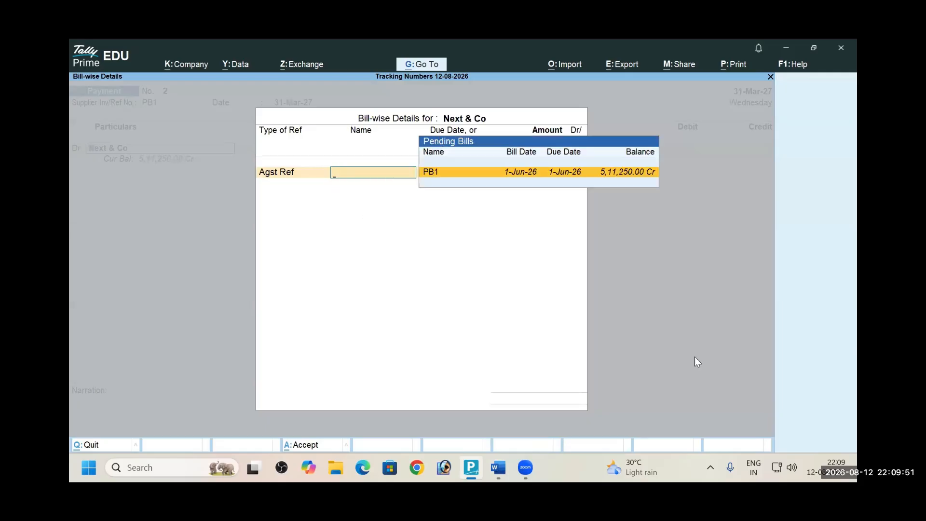
{"action": "key", "text": "Return"}
{"action": "key", "text": "Return"}
{"action": "key", "text": "Return"}
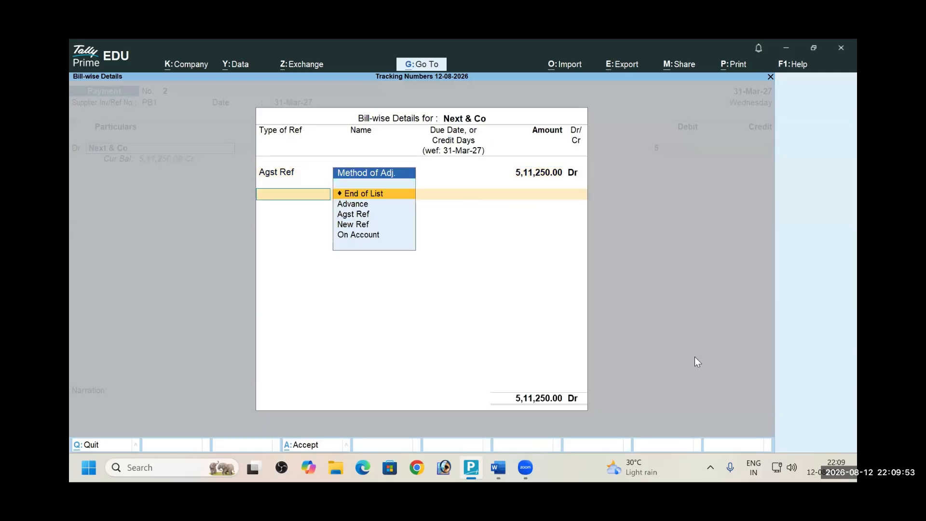
{"action": "key", "text": "Return"}
Credit Cash with 5,11,250.00, leave the narration empty and save the PB1 payment voucher
{"action": "key", "text": "Return"}
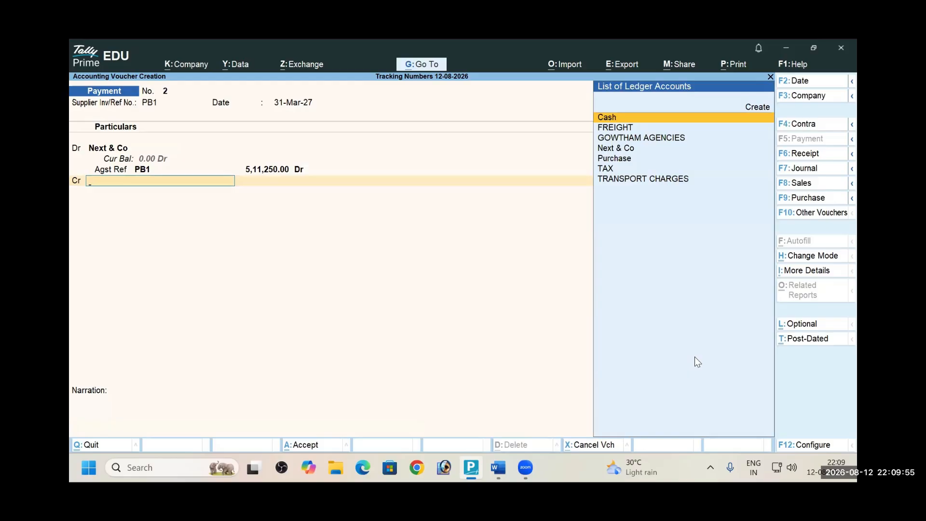
{"action": "key", "text": "Return"}
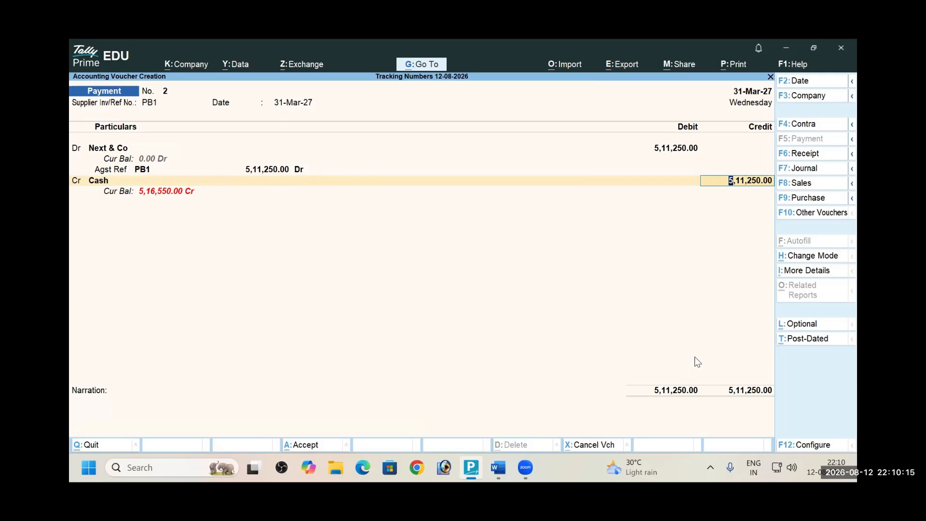
{"action": "key", "text": "Return"}
{"action": "key", "text": "Return"}
{"action": "key", "text": "Return"}
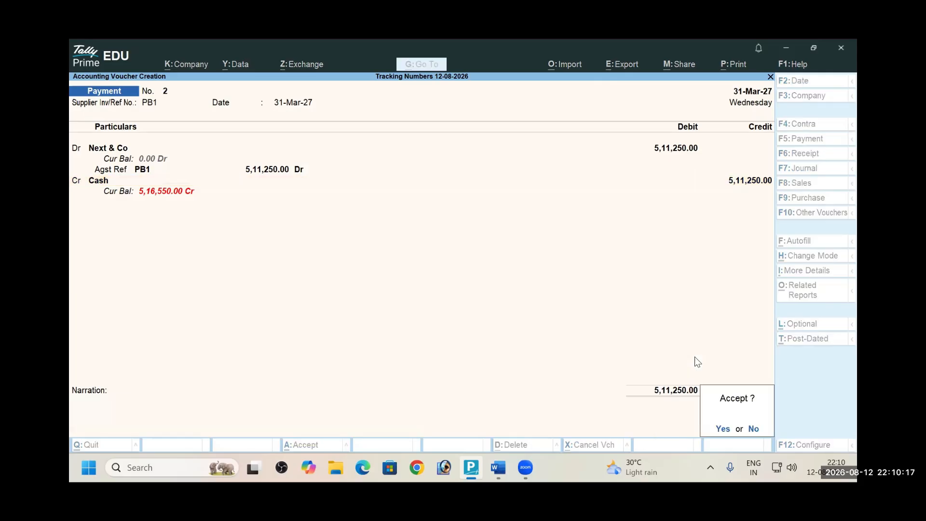
{"action": "key", "text": "Return"}
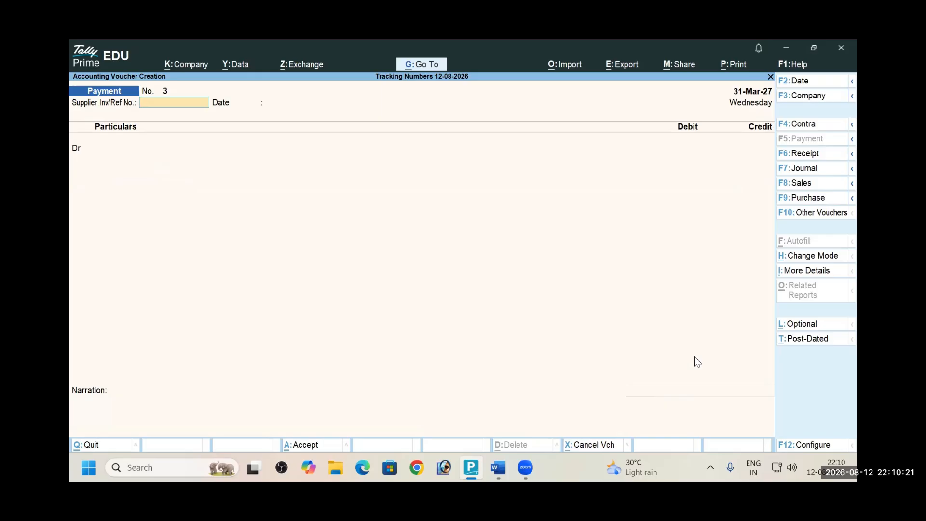
Review the Receipt Note, Purchase and Payment tables in the Word exercise
{"action": "key", "text": "alt+Tab"}
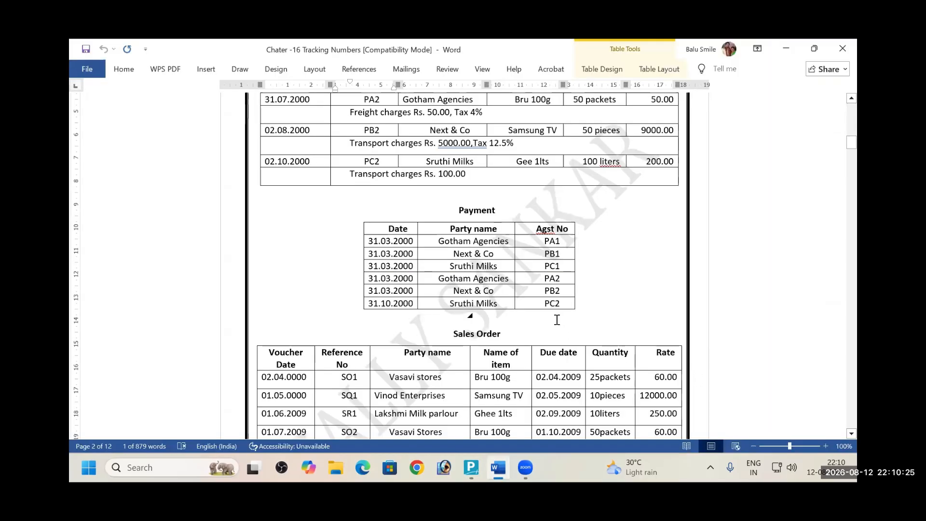
{"action": "scroll", "coordinate": [557, 318], "scroll_direction": "up", "scroll_amount": 5}
{"action": "scroll", "coordinate": [557, 318], "scroll_direction": "up", "scroll_amount": 15}
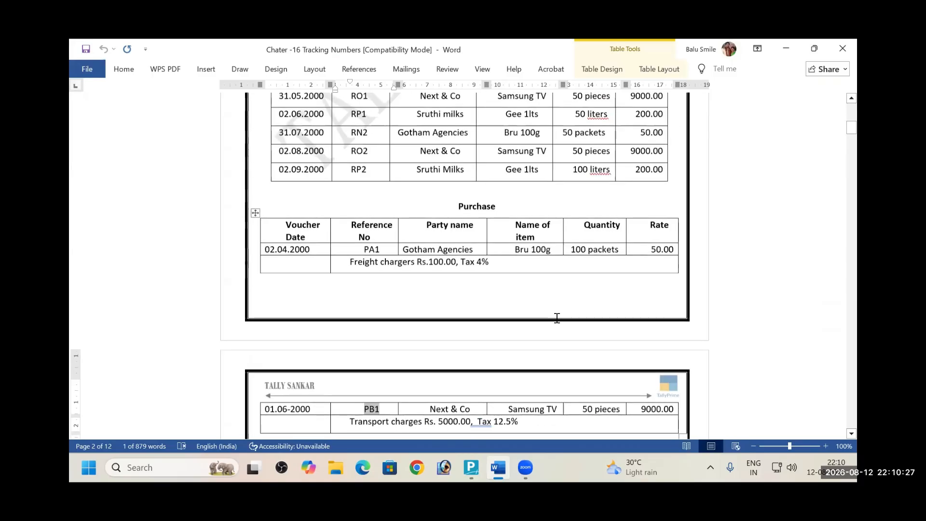
{"action": "key", "text": "alt+Tab"}
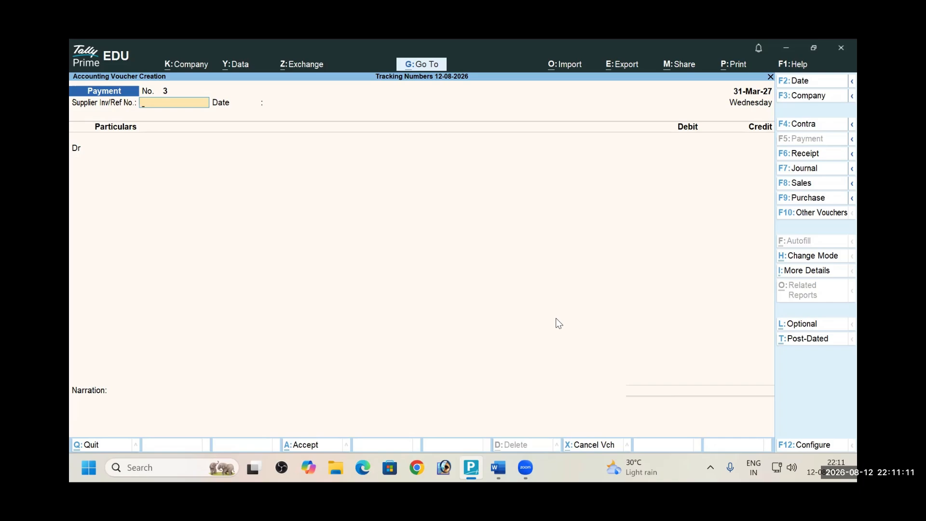
{"action": "key", "text": "alt+Tab"}
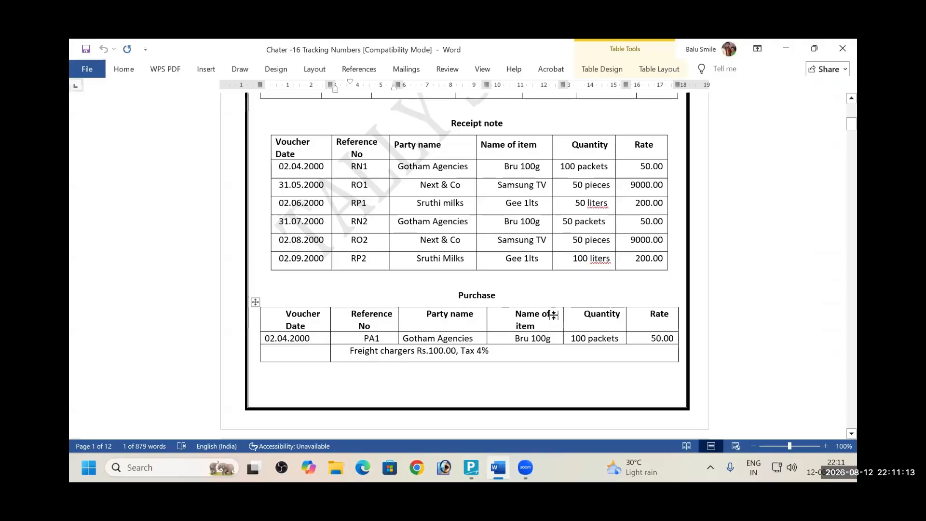
{"action": "scroll", "coordinate": [556, 318], "scroll_direction": "down", "scroll_amount": 10}
{"action": "scroll", "coordinate": [552, 309], "scroll_direction": "down", "scroll_amount": 6}
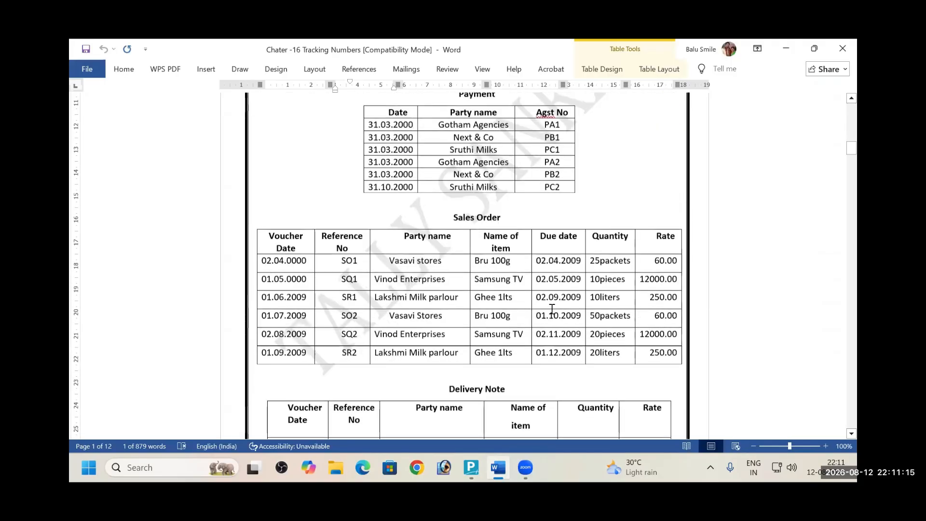
Mark the Sales Order heading in the Word exercise and examine the Sales Order, Delivery Note, Sales and Receipt tables, then the Payment table again
{"action": "scroll", "coordinate": [541, 305], "scroll_direction": "up", "scroll_amount": 2}
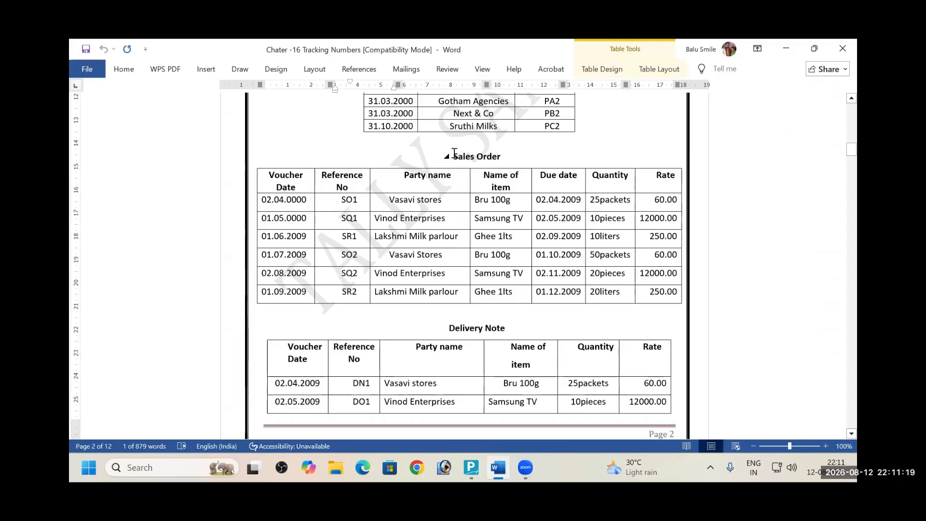
{"action": "left_click_drag", "start_coordinate": [454, 154], "coordinate": [513, 155]}
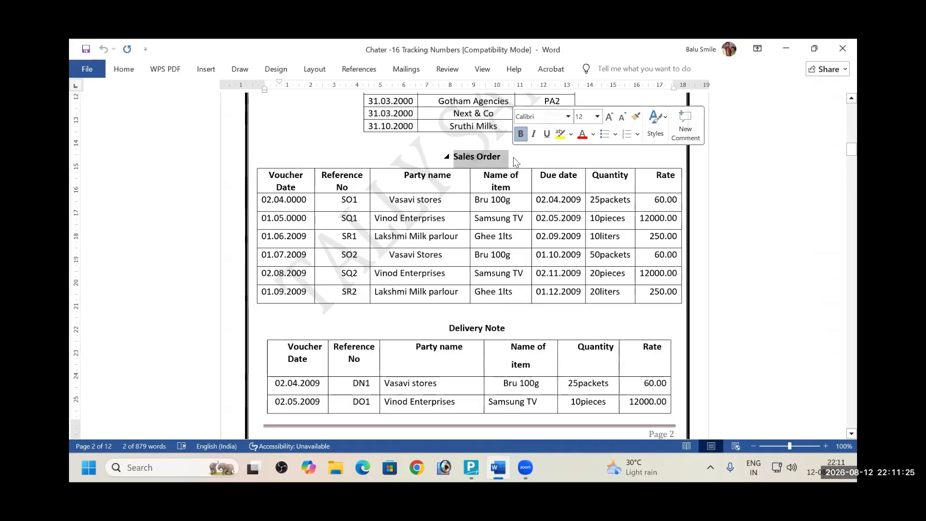
{"action": "scroll", "coordinate": [526, 308], "scroll_direction": "down", "scroll_amount": 3}
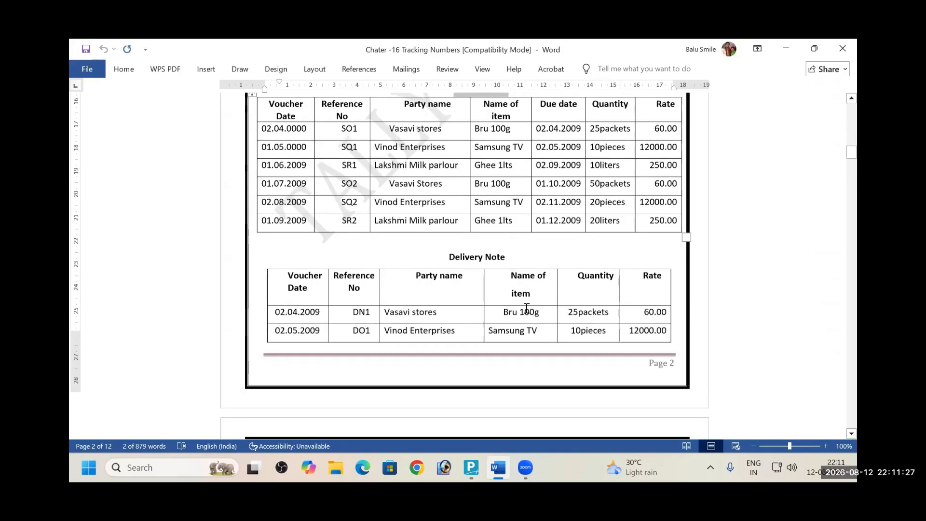
{"action": "scroll", "coordinate": [526, 309], "scroll_direction": "down", "scroll_amount": 12}
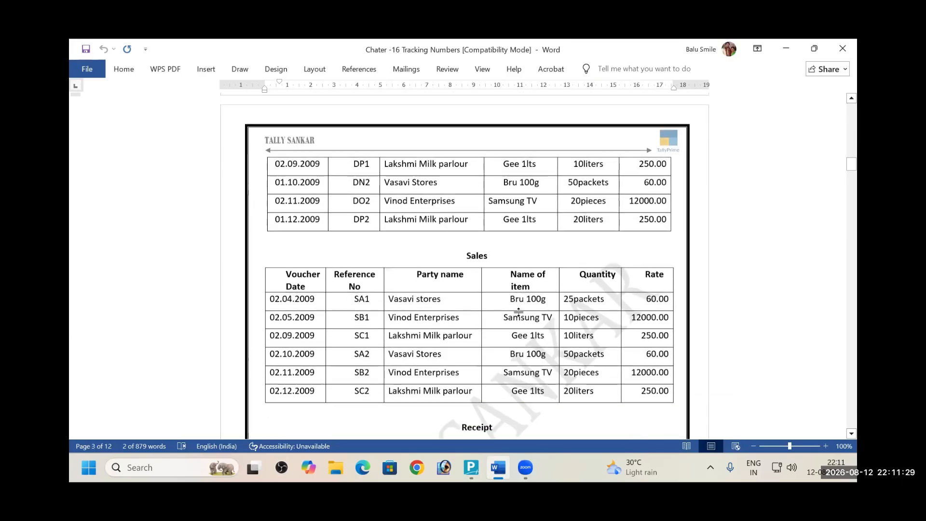
{"action": "scroll", "coordinate": [519, 311], "scroll_direction": "down", "scroll_amount": 8}
{"action": "scroll", "coordinate": [518, 313], "scroll_direction": "down", "scroll_amount": 2}
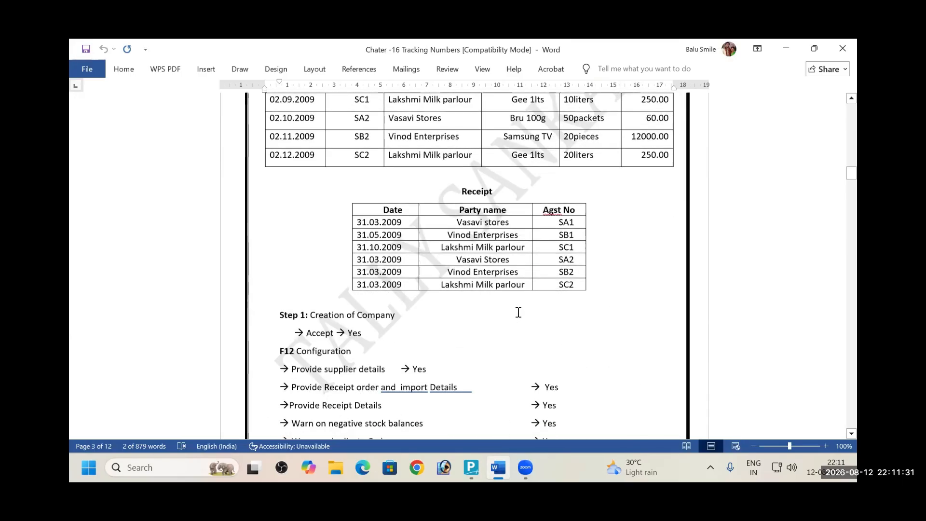
{"action": "scroll", "coordinate": [518, 313], "scroll_direction": "up", "scroll_amount": 13}
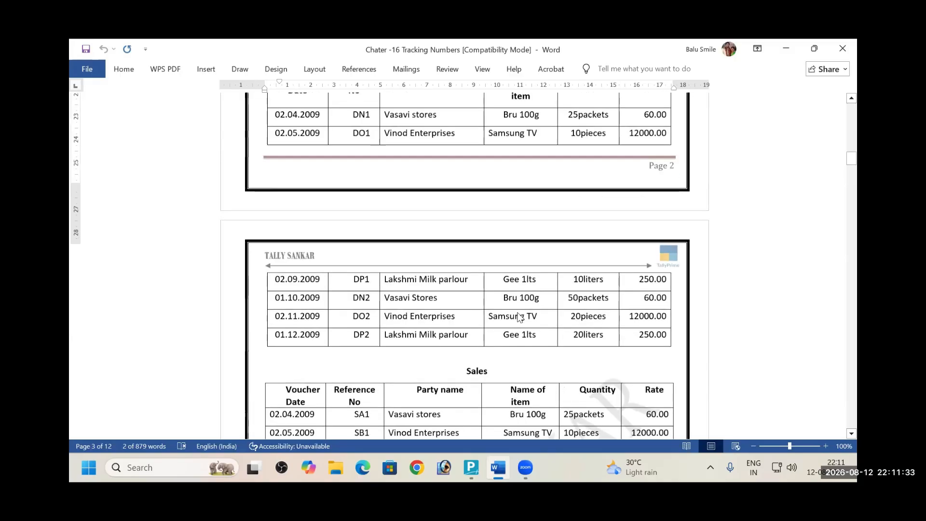
{"action": "scroll", "coordinate": [519, 316], "scroll_direction": "up", "scroll_amount": 13}
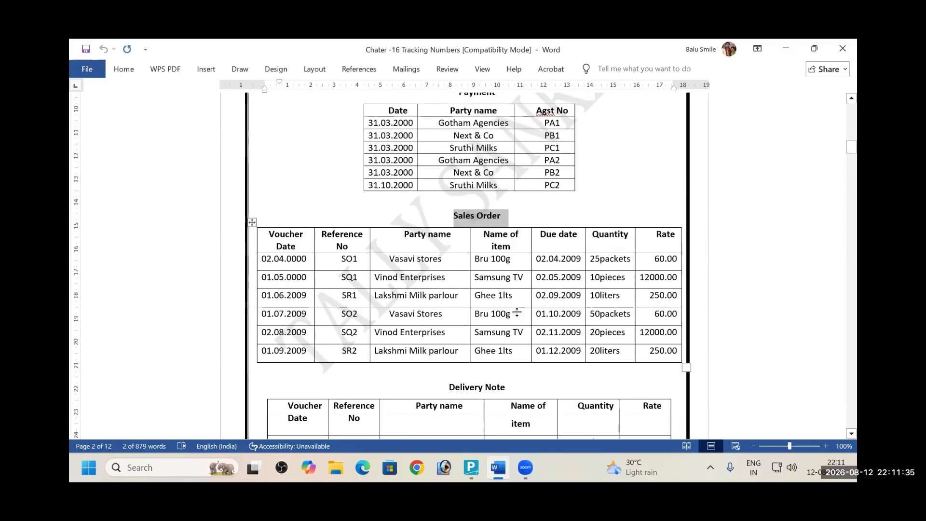
{"action": "scroll", "coordinate": [517, 313], "scroll_direction": "up", "scroll_amount": 5}
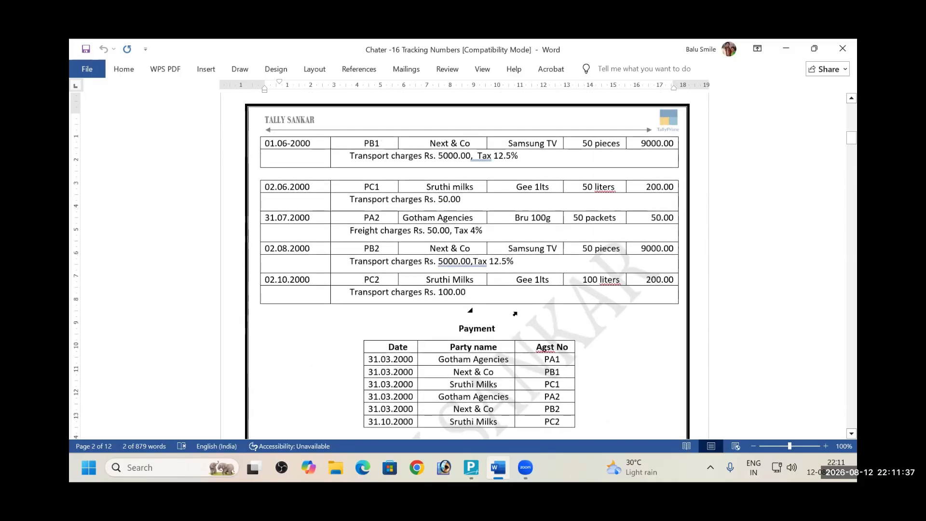
{"action": "scroll", "coordinate": [515, 314], "scroll_direction": "down", "scroll_amount": 5}
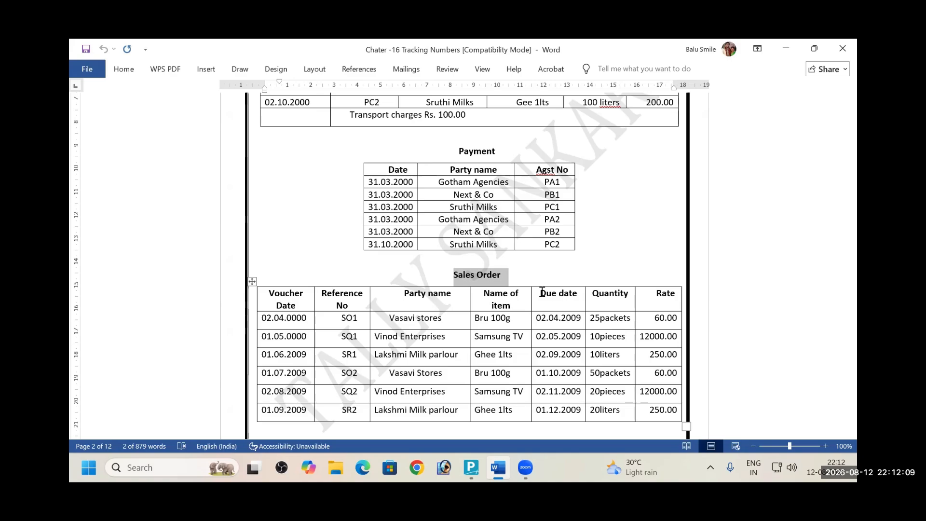
Switch to TallyPrime, start voucher entry and list the inactive voucher types when changing the voucher type
{"action": "key", "text": "alt+Tab"}
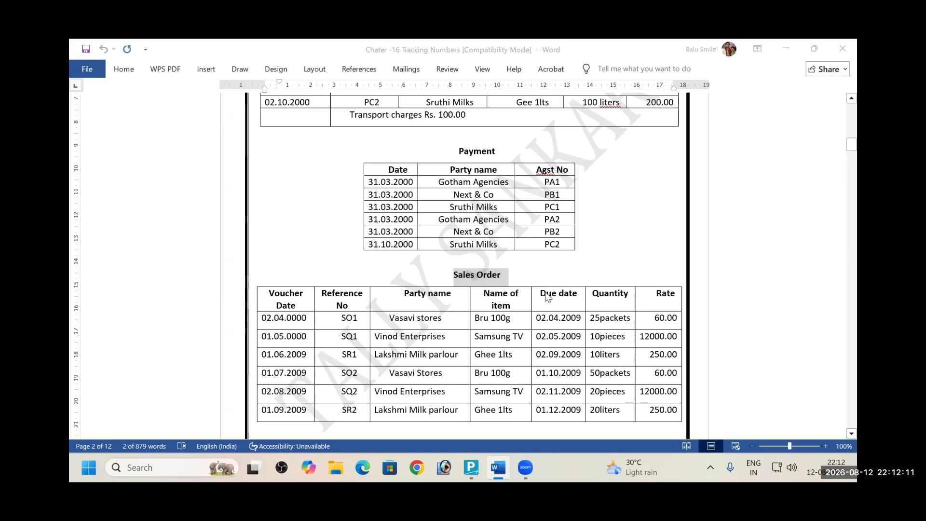
{"action": "key", "text": "Escape"}
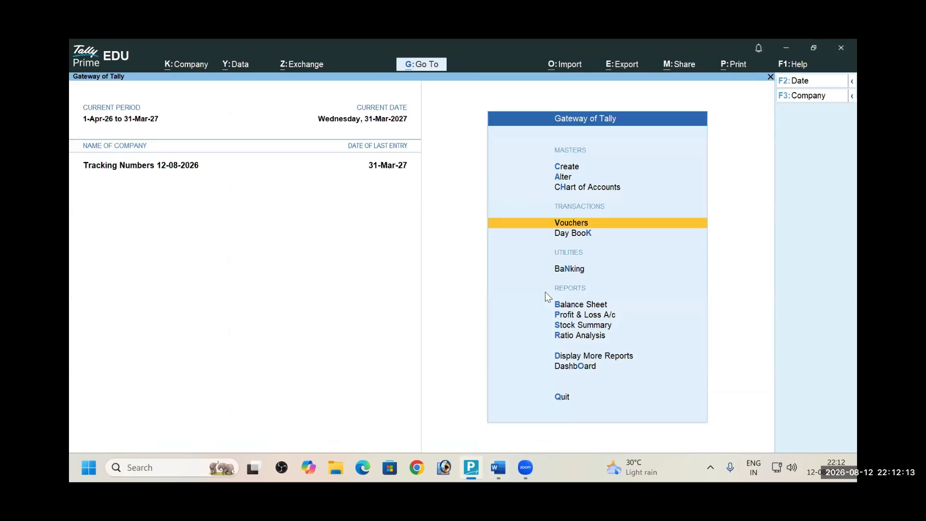
{"action": "key", "text": "Return"}
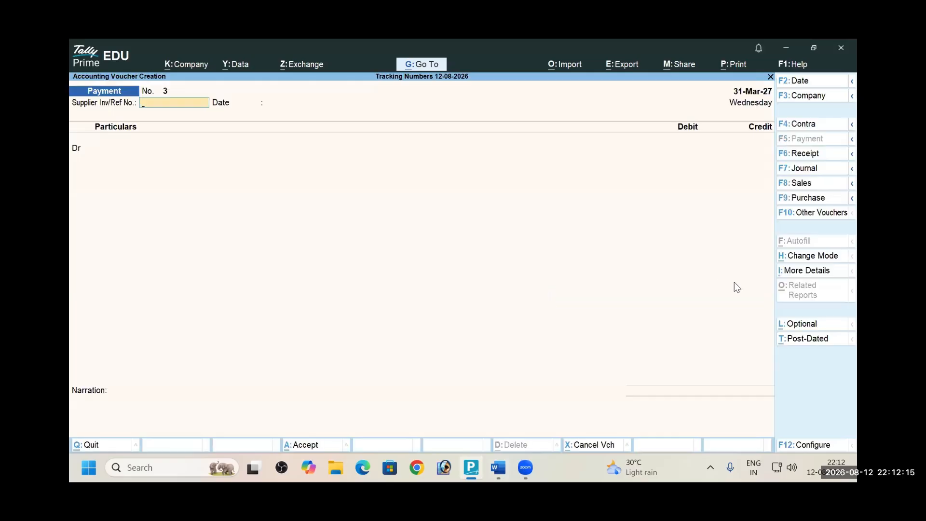
{"action": "left_click", "coordinate": [789, 213]}
{"action": "key", "text": "Down"}
{"action": "key", "text": "Down"}
{"action": "key", "text": "Down"}
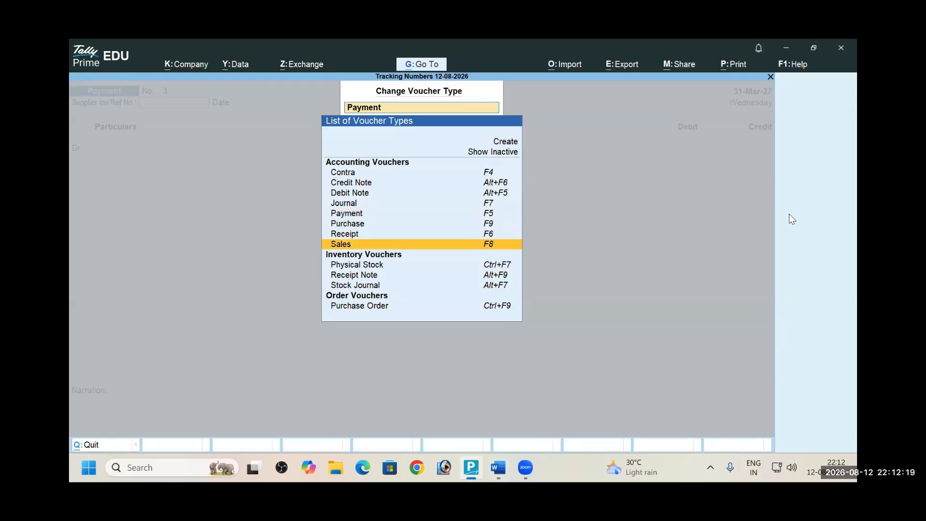
{"action": "key", "text": "Down"}
{"action": "key", "text": "Down"}
{"action": "key", "text": "Down"}
{"action": "key", "text": "Down"}
{"action": "key", "text": "Down"}
{"action": "key", "text": "Up"}
{"action": "key", "text": "Up"}
{"action": "key", "text": "Up"}
{"action": "key", "text": "Up"}
{"action": "key", "text": "Up"}
{"action": "key", "text": "Up"}
{"action": "key", "text": "Up"}
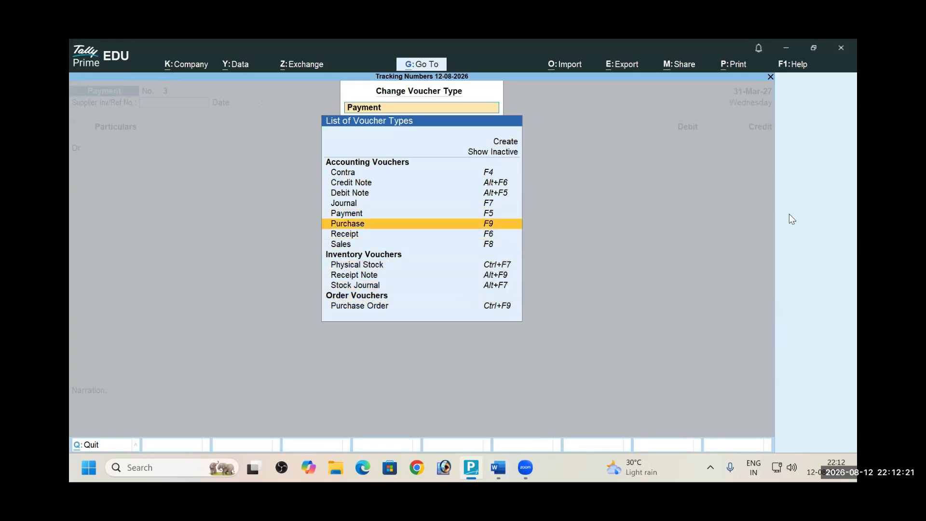
{"action": "key", "text": "Up"}
{"action": "key", "text": "Up"}
{"action": "key", "text": "Up"}
{"action": "key", "text": "Up"}
{"action": "key", "text": "Up"}
{"action": "key", "text": "Up"}
{"action": "key", "text": "Return"}
Activate the inactive Sales Order voucher type and open a new sales order voucher
{"action": "key", "text": "Down"}
{"action": "key", "text": "Down"}
{"action": "key", "text": "Down"}
{"action": "key", "text": "Down"}
{"action": "key", "text": "Down"}
{"action": "key", "text": "Down"}
{"action": "key", "text": "Down"}
{"action": "key", "text": "Down"}
{"action": "key", "text": "Down"}
{"action": "key", "text": "Down"}
{"action": "key", "text": "Down"}
{"action": "key", "text": "Down"}
{"action": "key", "text": "Down"}
{"action": "key", "text": "Down"}
{"action": "key", "text": "Down"}
{"action": "key", "text": "Down"}
{"action": "key", "text": "Down"}
{"action": "key", "text": "Down"}
{"action": "key", "text": "Down"}
{"action": "key", "text": "Down"}
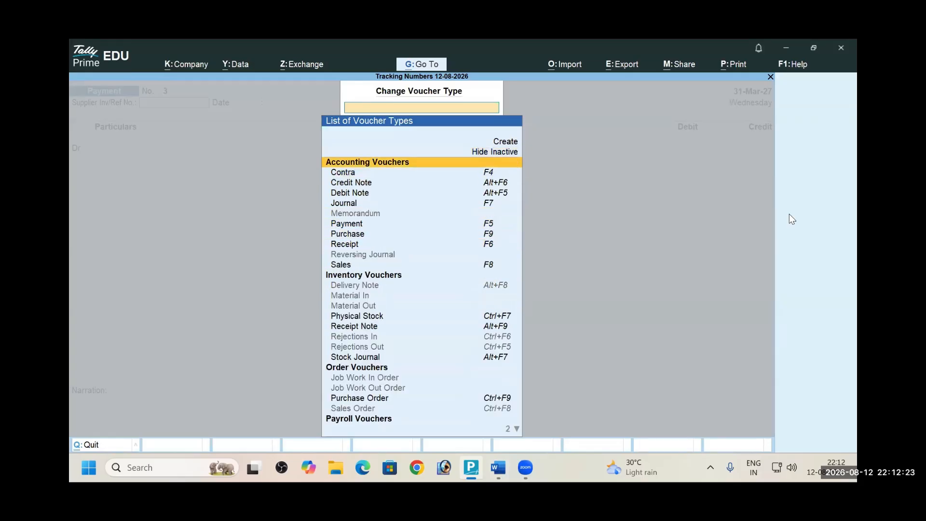
{"action": "key", "text": "Up"}
{"action": "key", "text": "Up"}
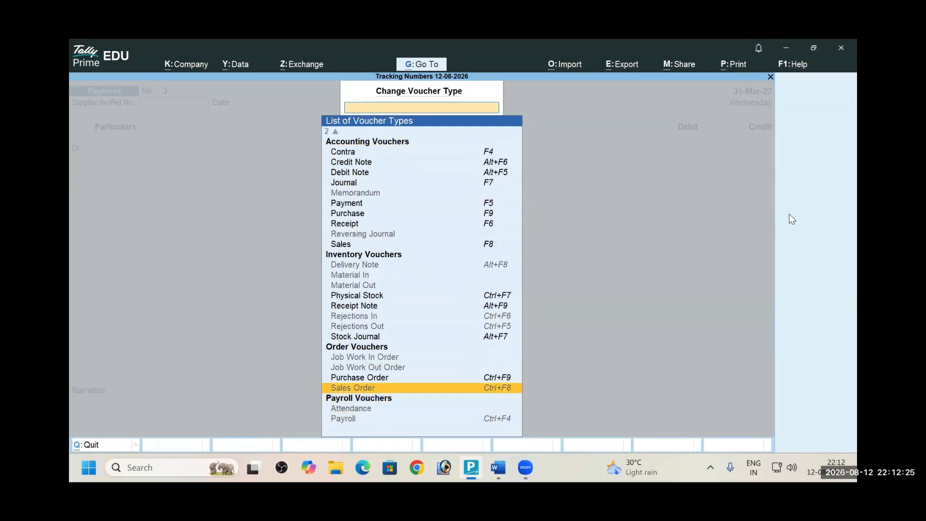
{"action": "key", "text": "Return"}
{"action": "key", "text": "Return"}
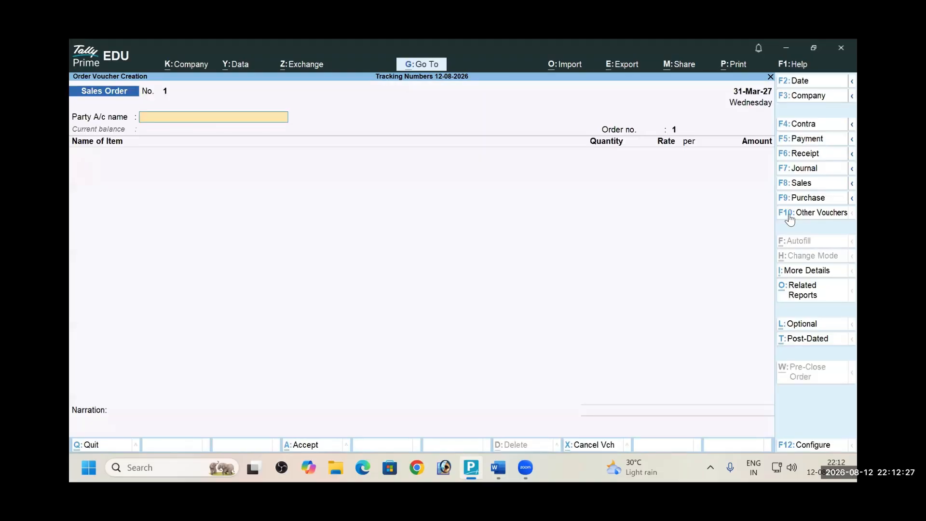
Check the first Sales Order row in the Word exercise and set the voucher date to 2-Apr-26
{"action": "key", "text": "alt+Tab"}
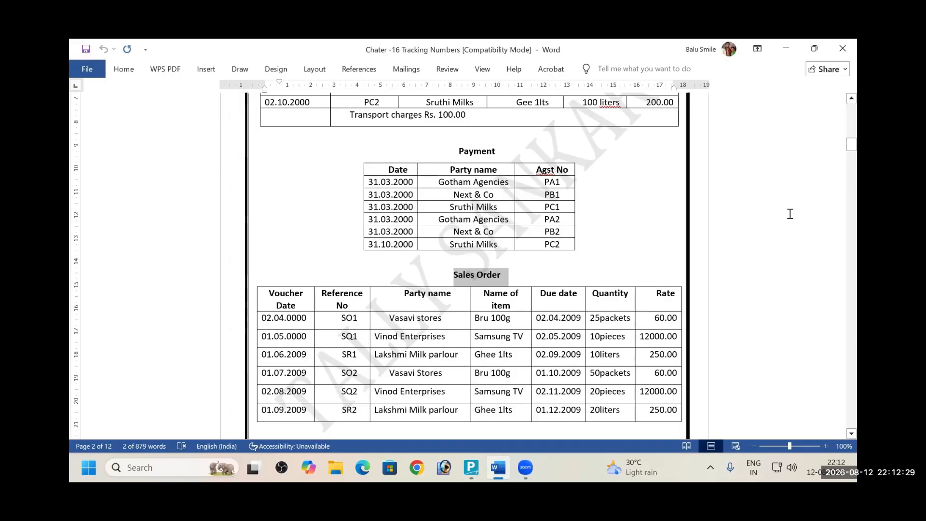
{"action": "key", "text": "alt+Tab"}
{"action": "key", "text": "F2"}
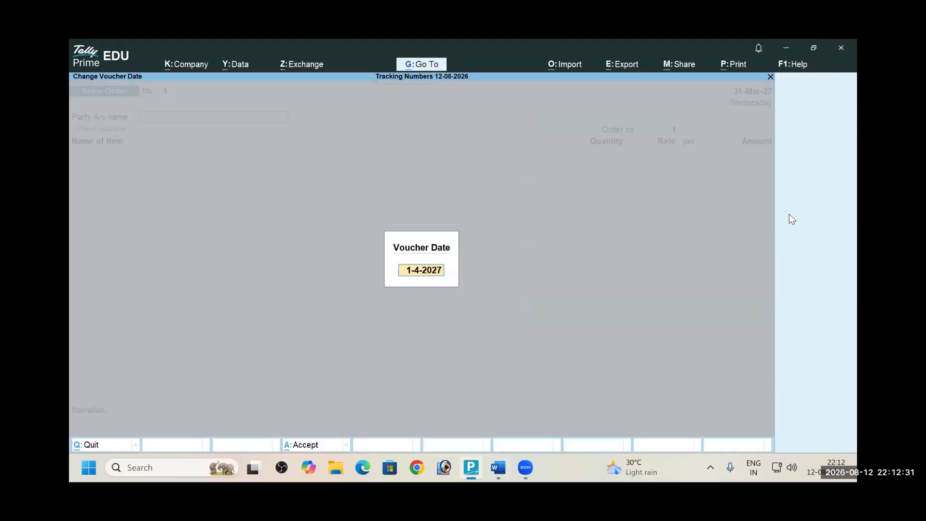
{"action": "type", "text": "2-4"}
{"action": "key", "text": "Return"}
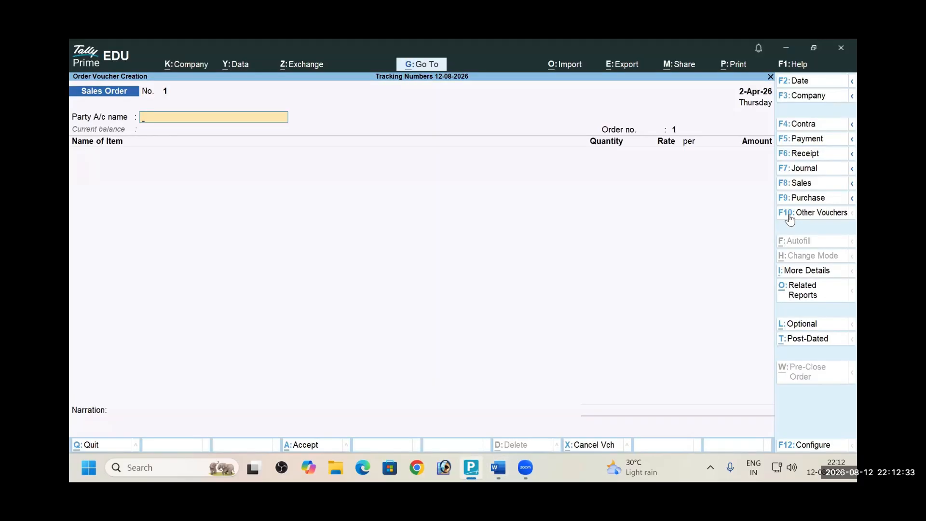
Copy the party name Vasavi stores from the Word exercise and use it to name a new party ledger in TallyPrime
{"action": "key", "text": "alt+Tab"}
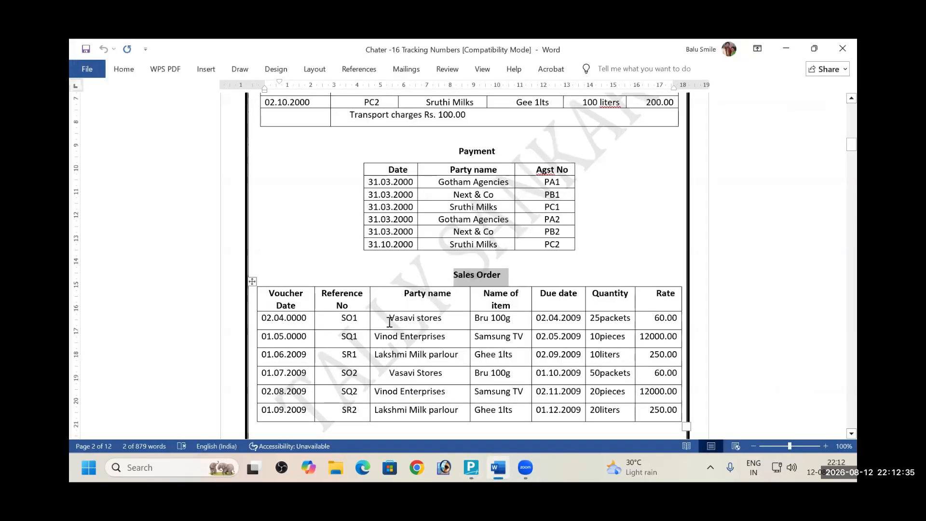
{"action": "left_click_drag", "start_coordinate": [389, 319], "coordinate": [446, 322]}
{"action": "key", "text": "ctrl+c"}
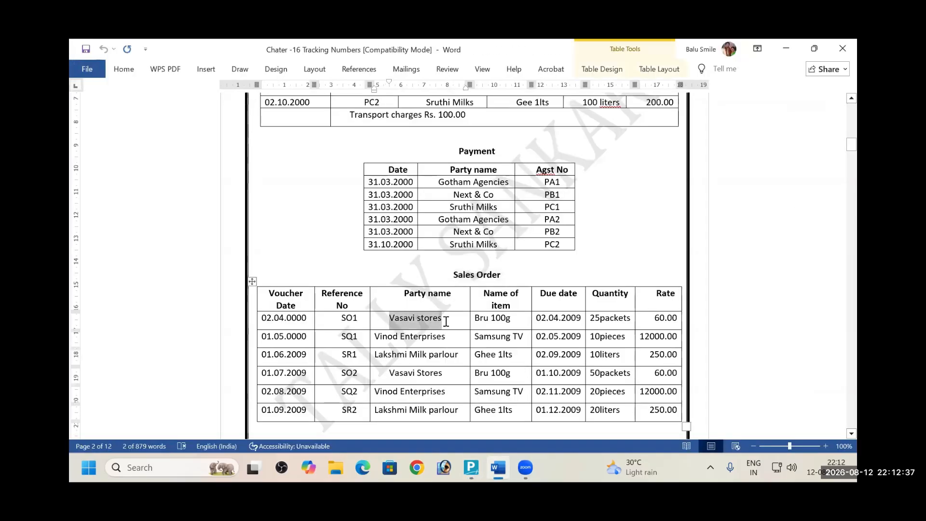
{"action": "key", "text": "alt+Tab"}
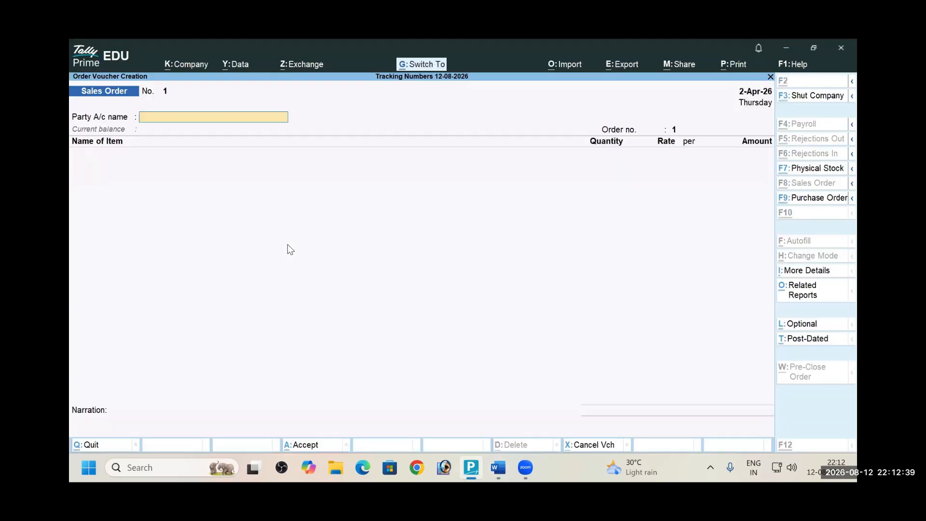
{"action": "key", "text": "ctrl+v"}
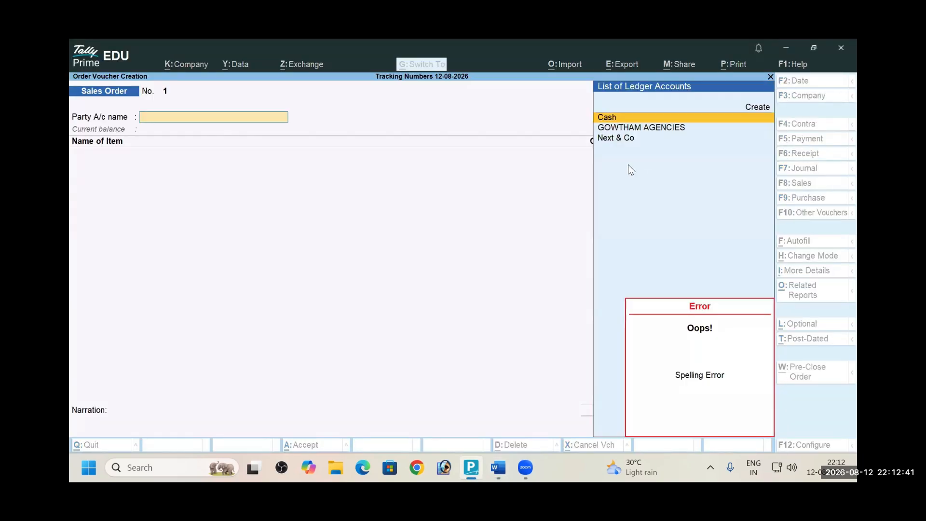
{"action": "key", "text": "alt+c"}
{"action": "key", "text": "ctrl+v"}
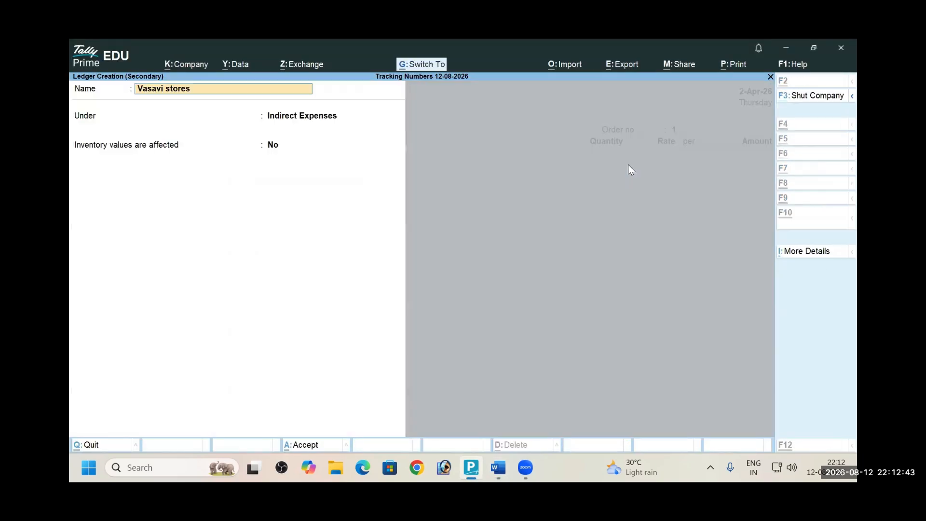
Place the Vasavi stores ledger under Sundry Debtors, keep the default bill-by-bill settings and save it
{"action": "key", "text": "Return"}
{"action": "type", "text": "S"}
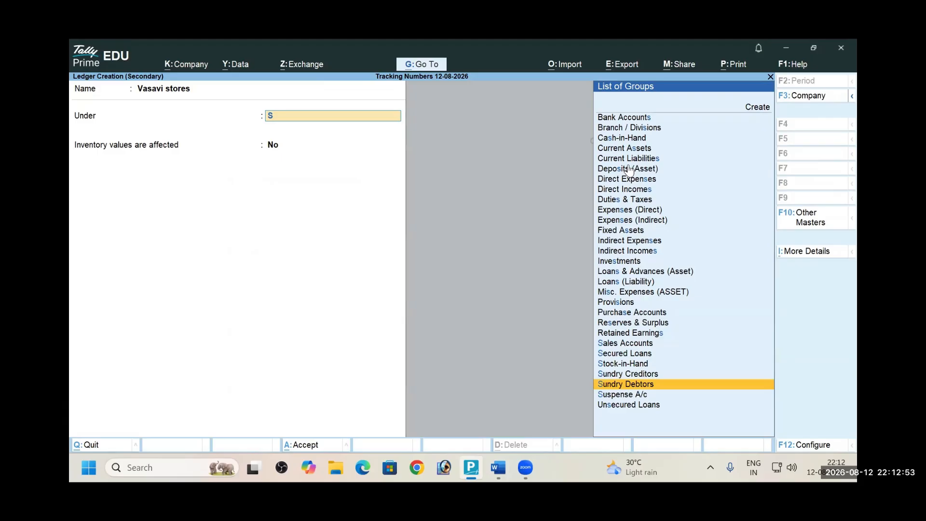
{"action": "key", "text": "Return"}
{"action": "key", "text": "Return"}
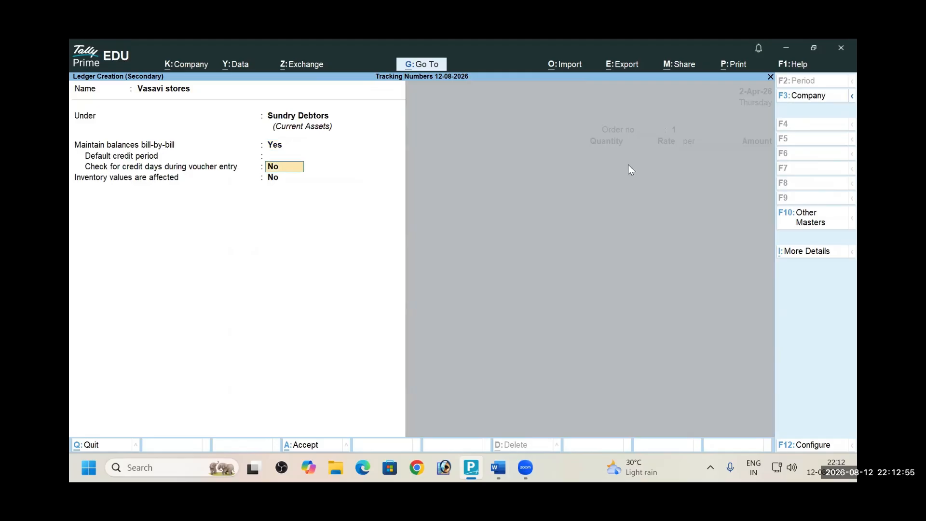
{"action": "key", "text": "Return"}
{"action": "key", "text": "Return"}
{"action": "key", "text": "Return"}
Leave the order and dispatch details empty and accept the default Vasavi stores party details
{"action": "key", "text": "Return"}
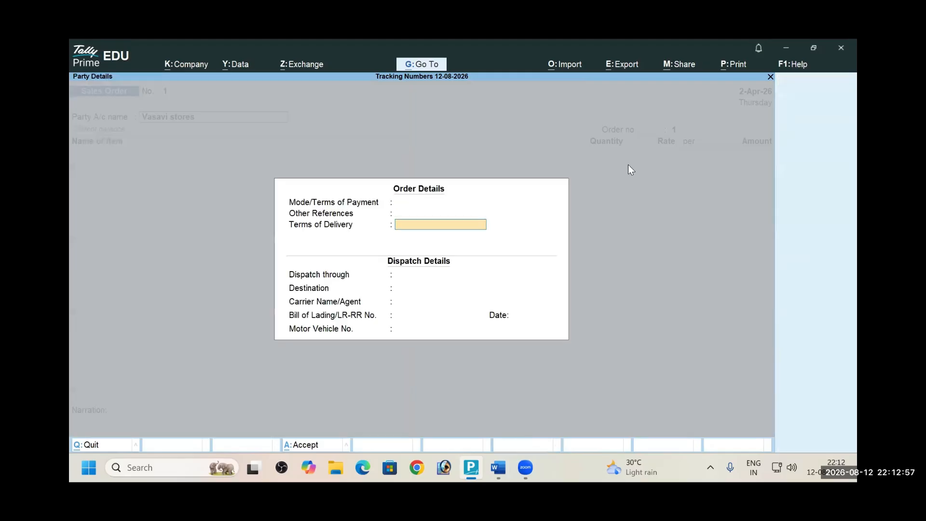
{"action": "key", "text": "Return"}
{"action": "key", "text": "Return"}
{"action": "key", "text": "Return"}
{"action": "key", "text": "Return"}
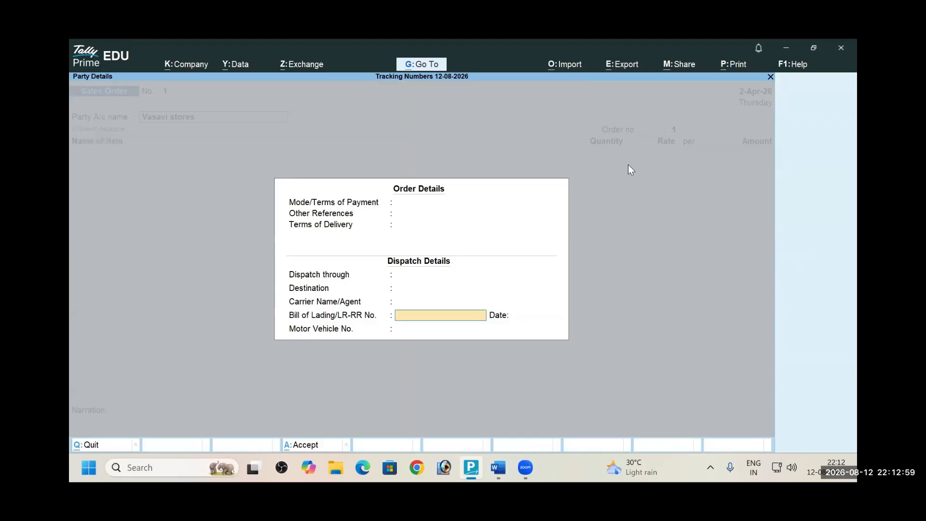
{"action": "key", "text": "Return"}
{"action": "key", "text": "Return"}
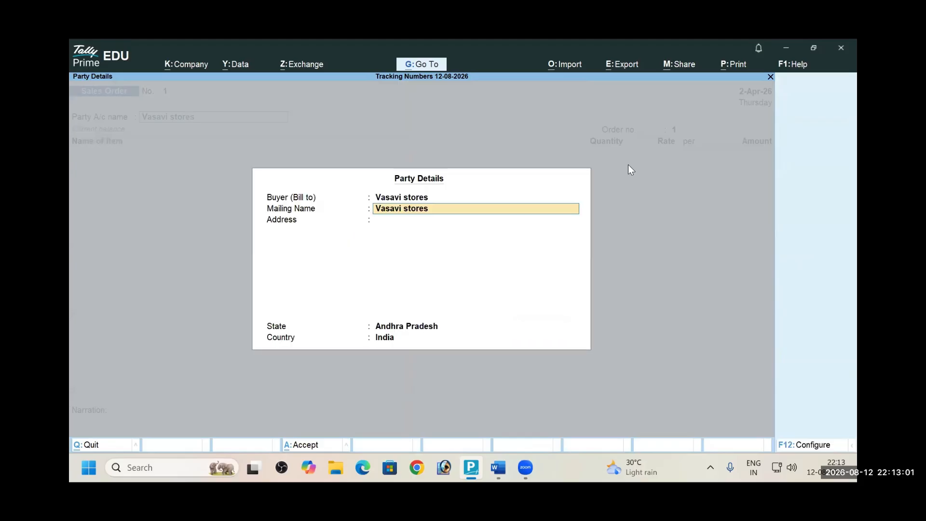
{"action": "key", "text": "Return"}
{"action": "key", "text": "Return"}
{"action": "key", "text": "Return"}
{"action": "key", "text": "Return"}
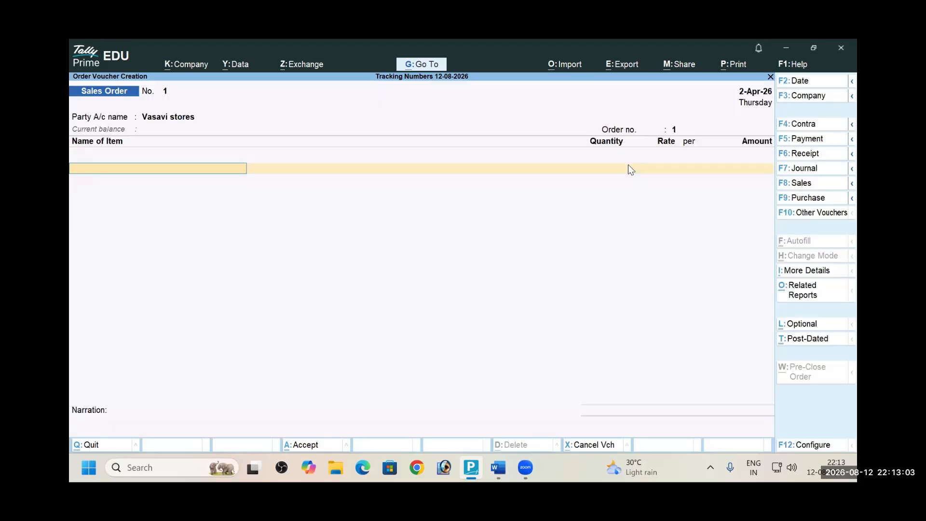
Replace the sales order's order number with SO1, taken from the reference column in the Word exercise
{"action": "key", "text": "BackSpace"}
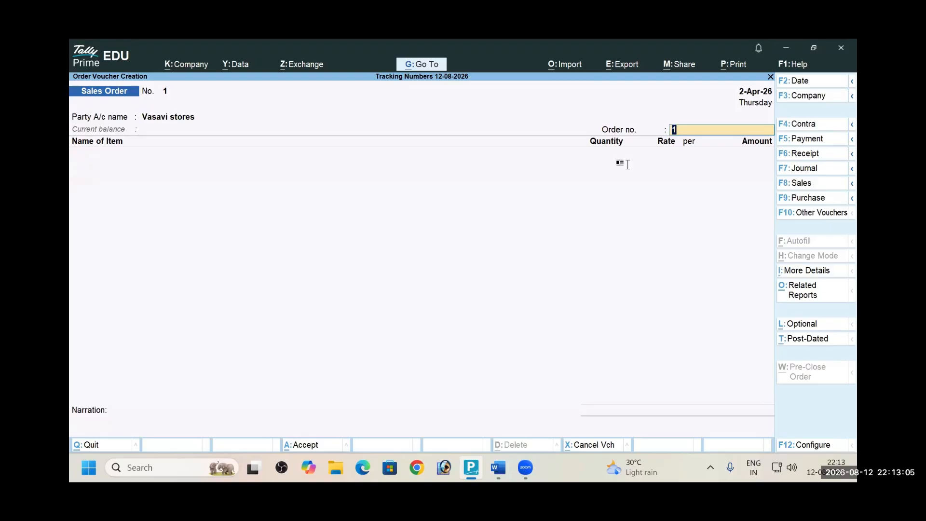
{"action": "key", "text": "alt+Tab"}
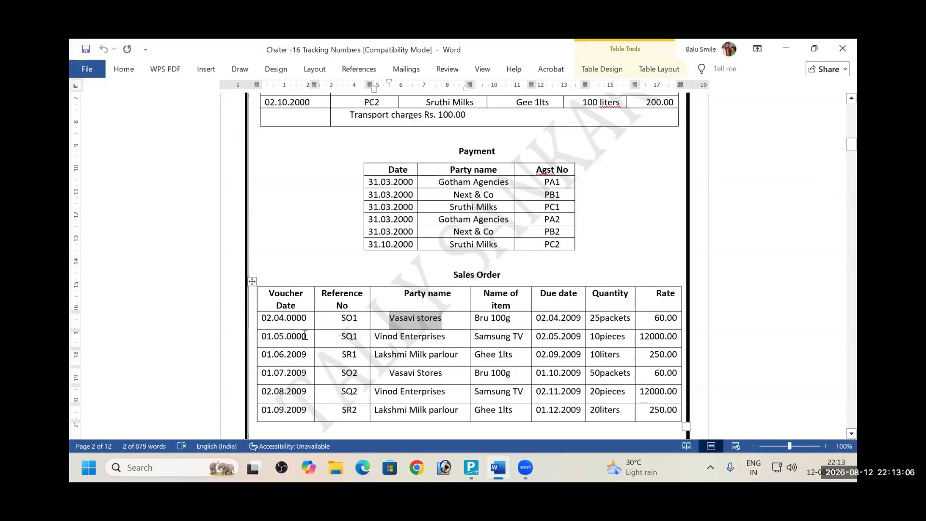
{"action": "double_click", "coordinate": [356, 319]}
{"action": "key", "text": "alt+Tab"}
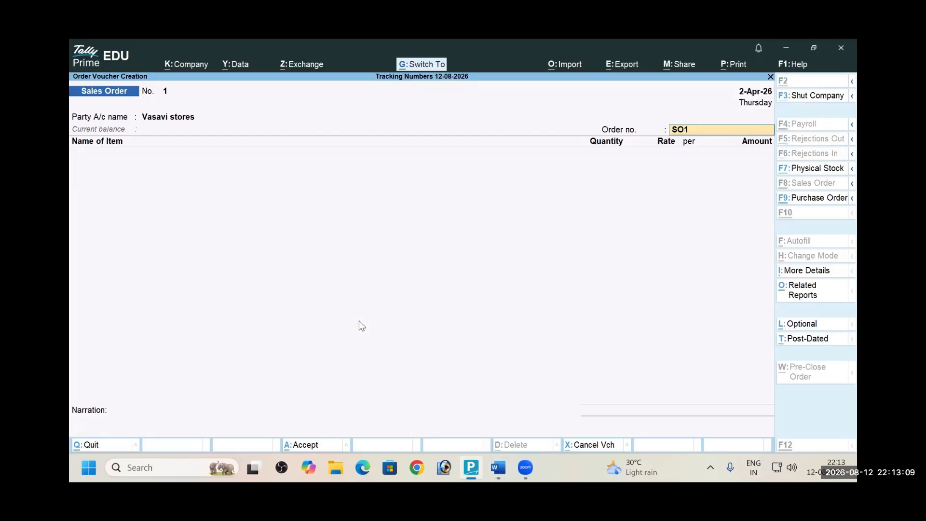
{"action": "key", "text": "Return"}
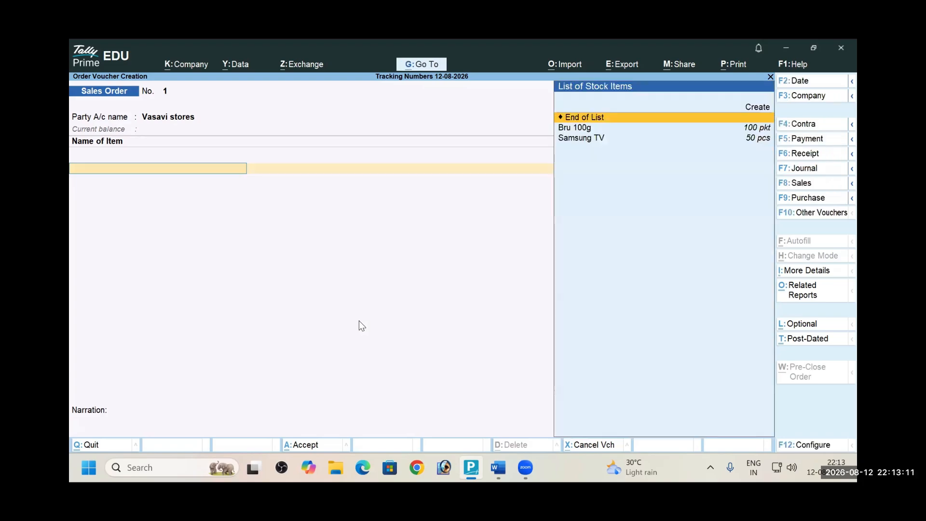
Add the stock item Bru 100g to the sales order with due date 2-Apr-26, checking it against the Word exercise
{"action": "key", "text": "alt+Tab"}
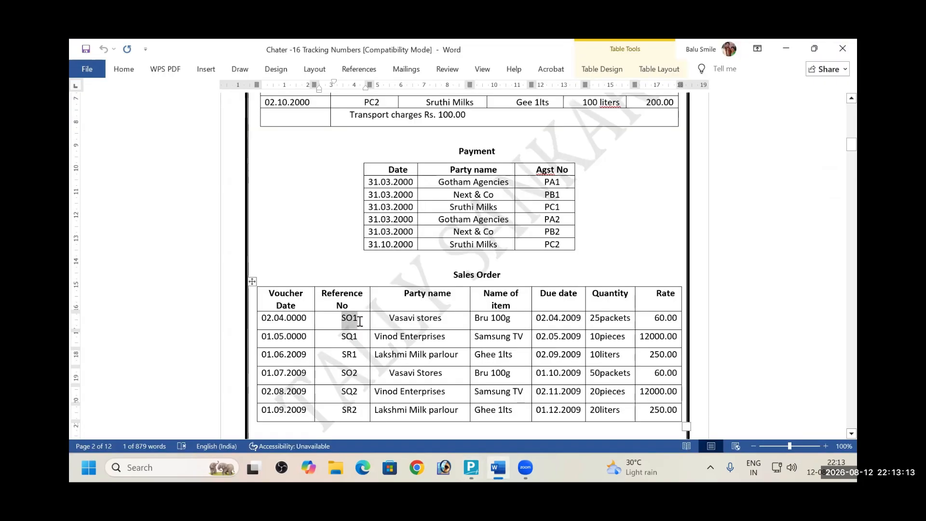
{"action": "key", "text": "alt+Tab"}
{"action": "key", "text": "Down"}
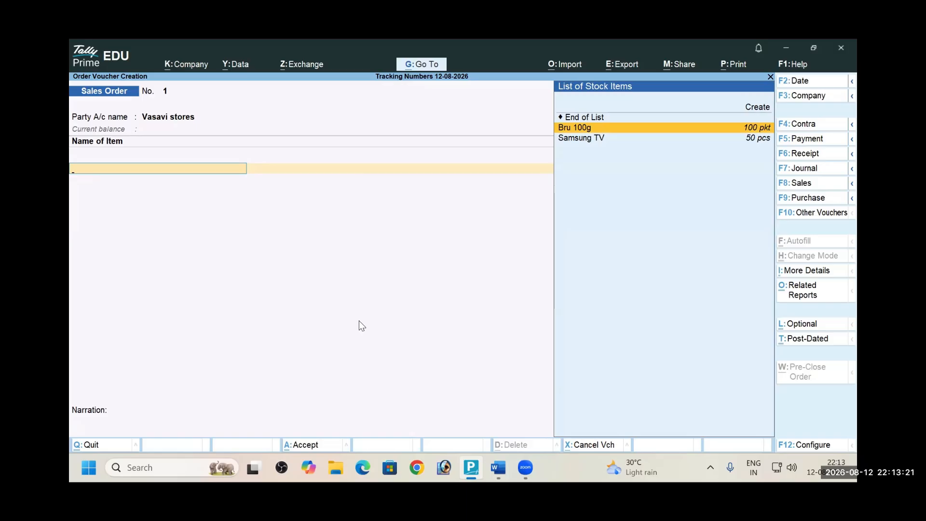
{"action": "key", "text": "Return"}
{"action": "key", "text": "alt+Tab"}
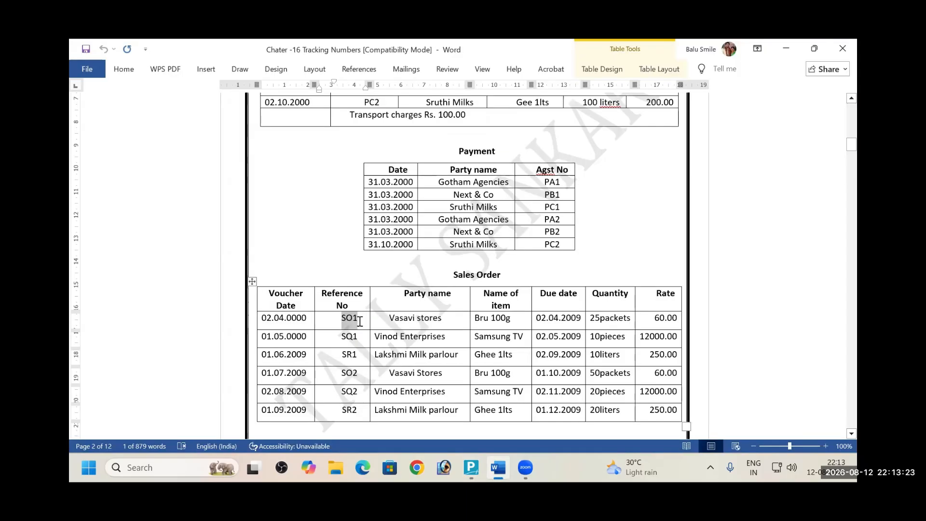
{"action": "key", "text": "alt+Tab"}
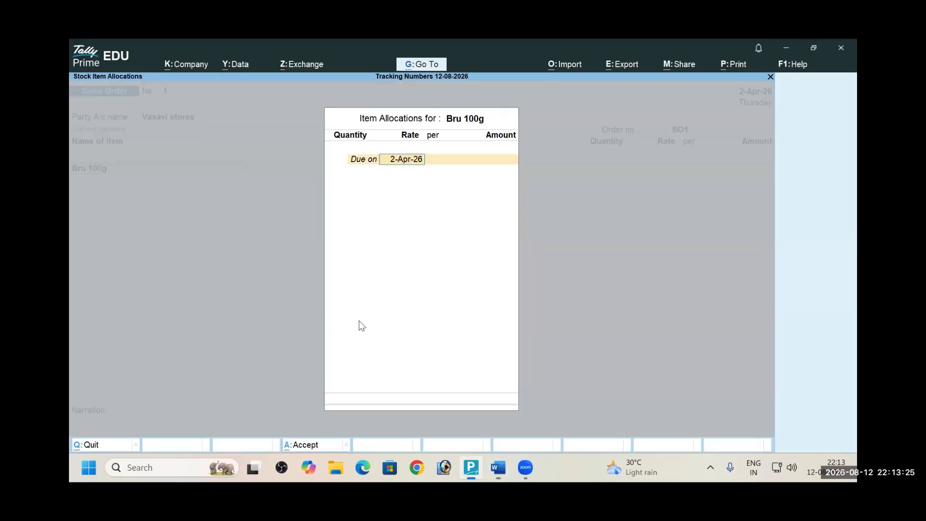
{"action": "key", "text": "Return"}
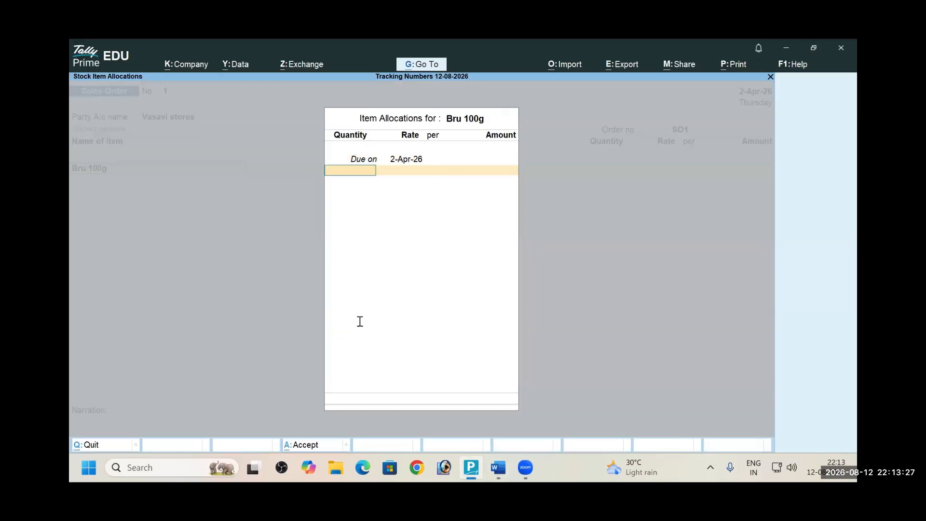
Enter 25 pkt of Bru 100g at 60.00 per pkt as in the Word exercise, and finish the item allocations
{"action": "key", "text": "alt+Tab"}
{"action": "key", "text": "alt+Tab"}
{"action": "type", "text": "25"}
{"action": "key", "text": "Return"}
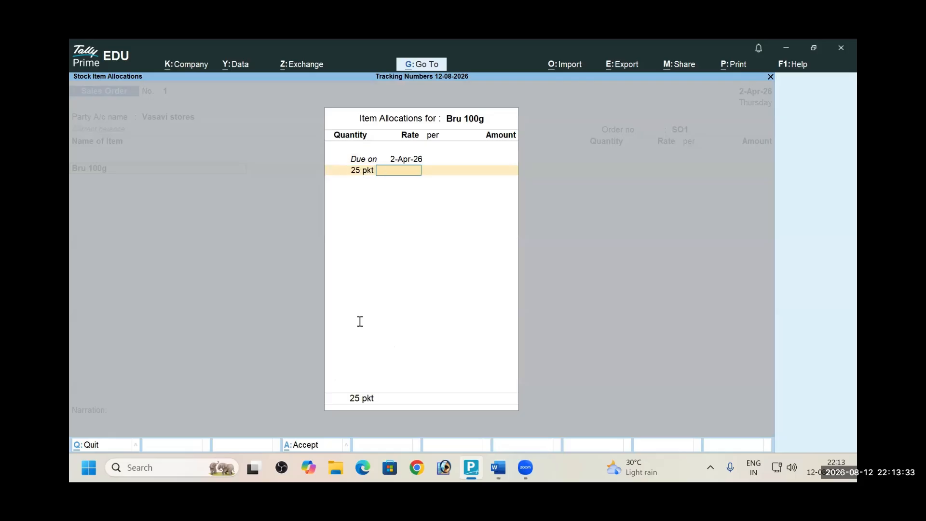
{"action": "key", "text": "alt+Tab"}
{"action": "key", "text": "alt+Tab"}
{"action": "type", "text": "60"}
{"action": "key", "text": "Return"}
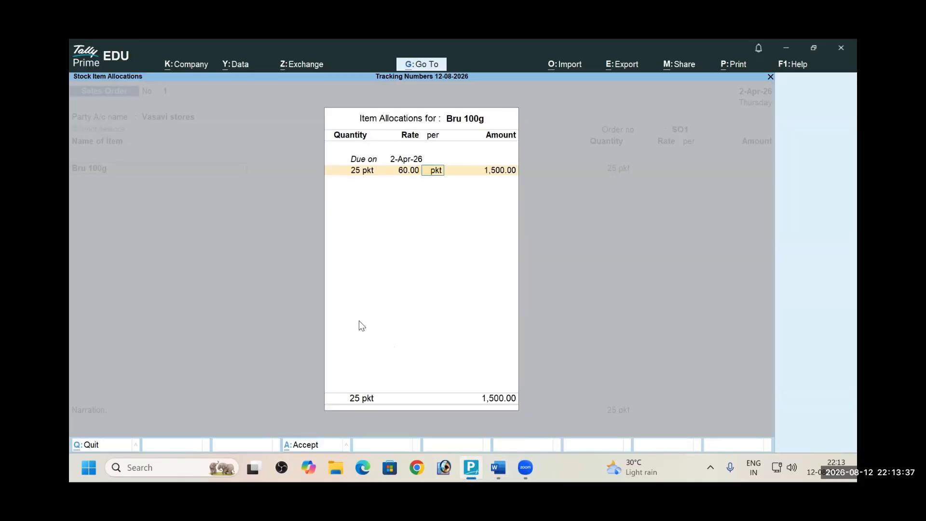
{"action": "key", "text": "Return"}
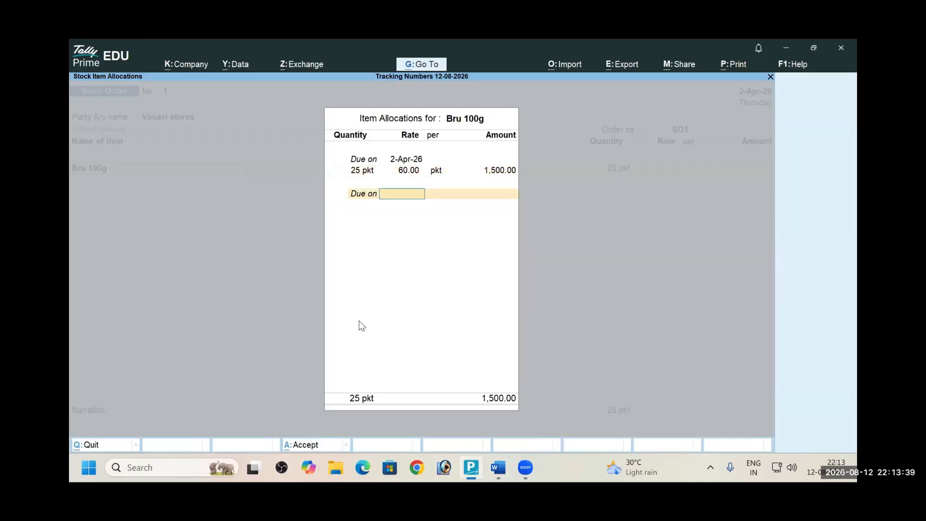
{"action": "key", "text": "Return"}
{"action": "key", "text": "Return"}
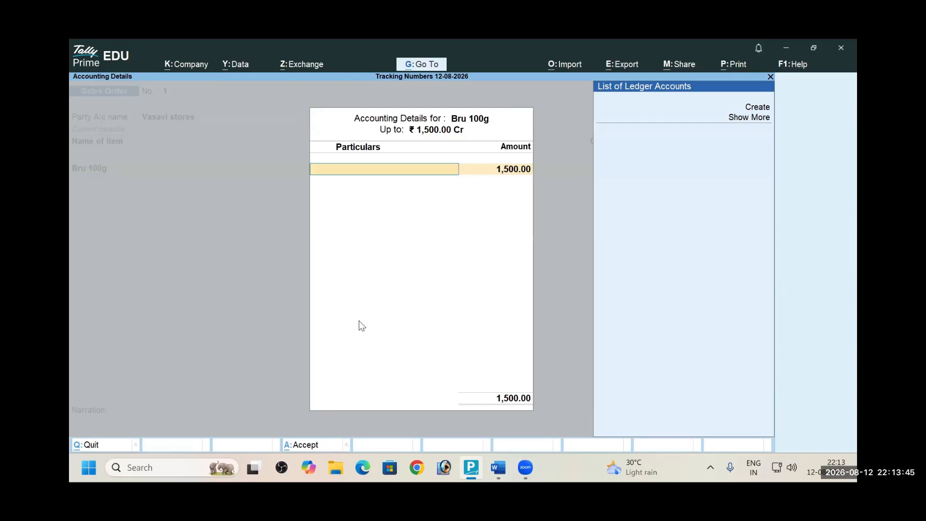
Create a ledger named SALES under Sales Accounts and allocate the Bru 100g amount to it
{"action": "key", "text": "alt+c"}
{"action": "type", "text": "SALE"}
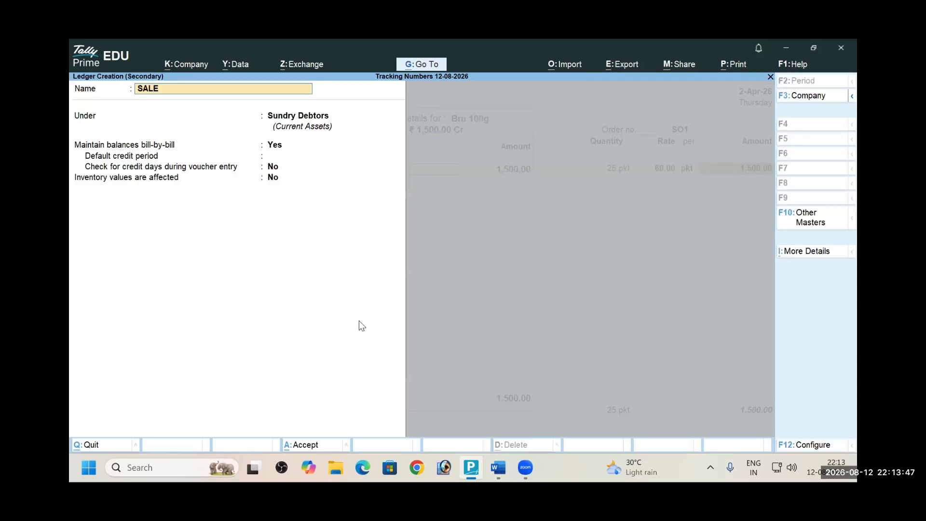
{"action": "type", "text": "S"}
{"action": "key", "text": "Return"}
{"action": "type", "text": "s"}
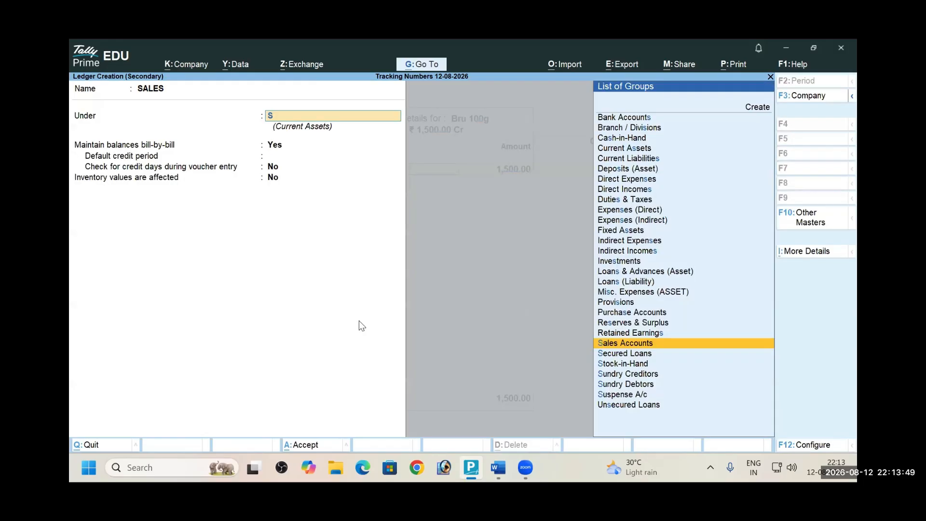
{"action": "key", "text": "Return"}
{"action": "key", "text": "Return"}
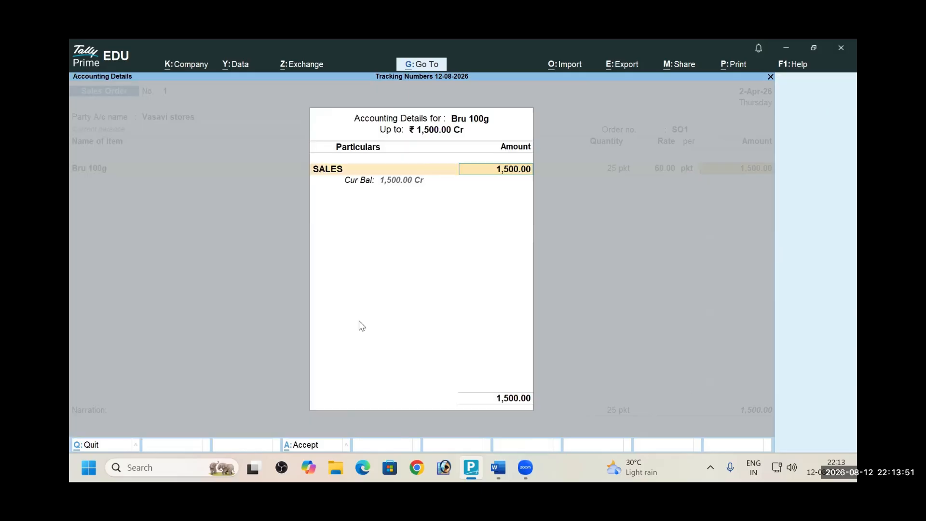
Accept the accounting allocation, end the item list without a narration, and save the Vasavi stores sales order
{"action": "key", "text": "Return"}
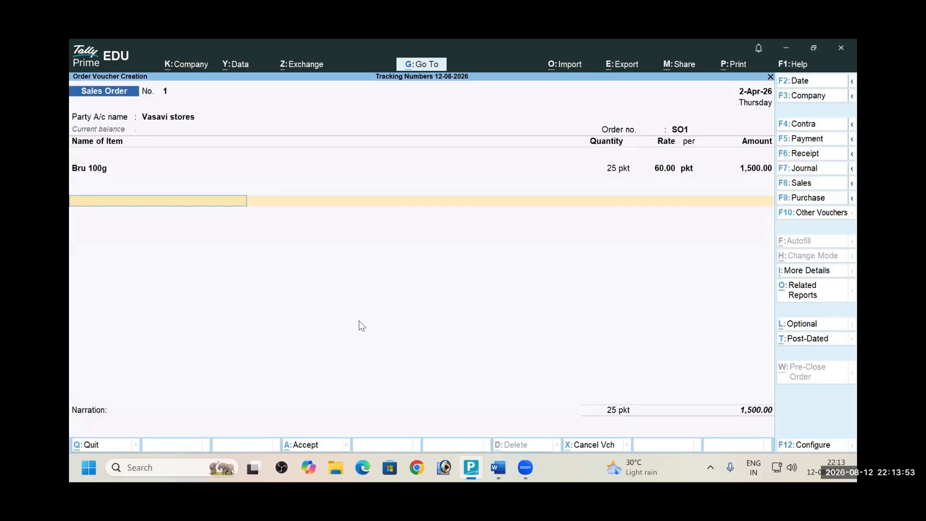
{"action": "key", "text": "Return"}
{"action": "key", "text": "Return"}
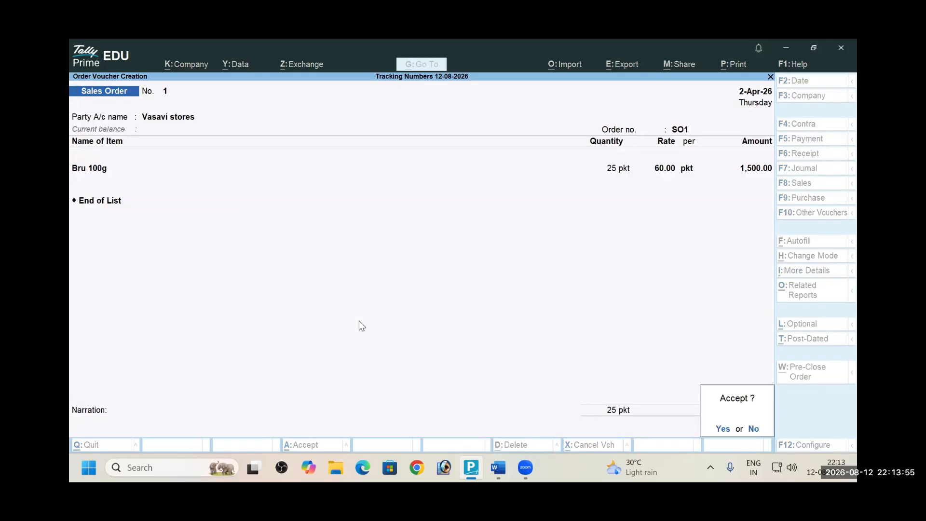
{"action": "key", "text": "Return"}
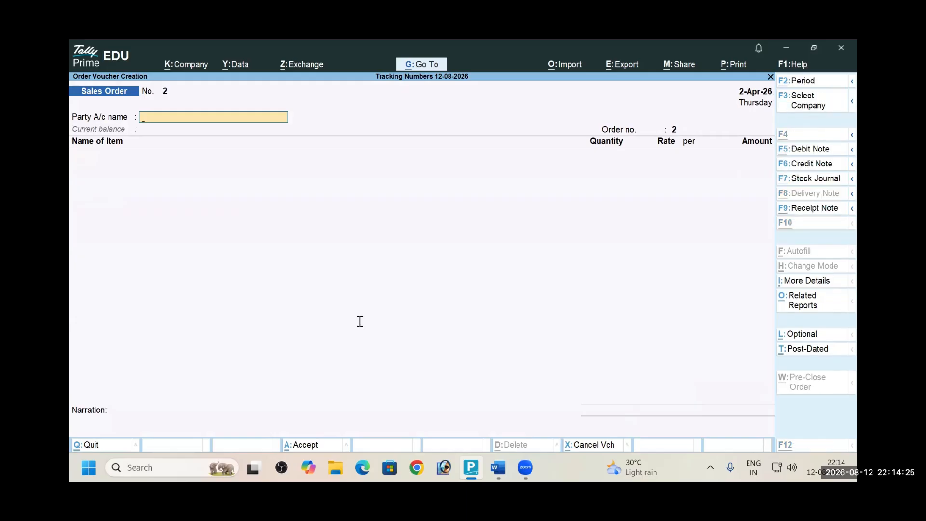
Check the second sales order's date in the Word exercise and set the new voucher's date to 1-May-26
{"action": "key", "text": "alt+Tab"}
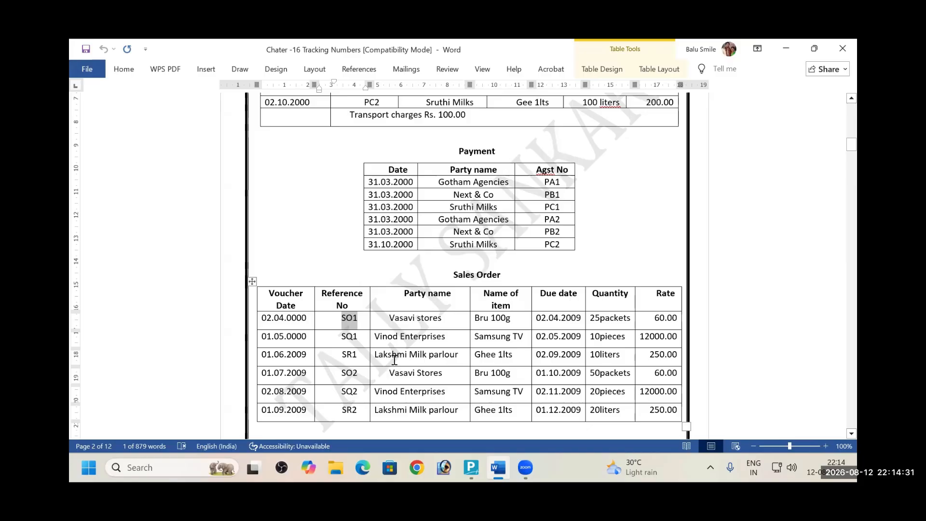
{"action": "key", "text": "alt+Tab"}
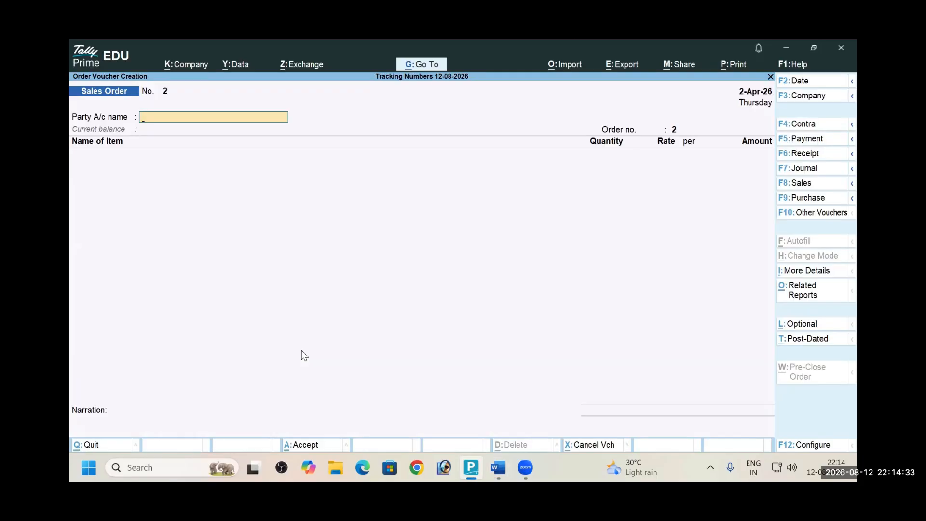
{"action": "key", "text": "F2"}
{"action": "type", "text": "1-5"}
{"action": "key", "text": "Return"}
{"action": "key", "text": "alt+Tab"}
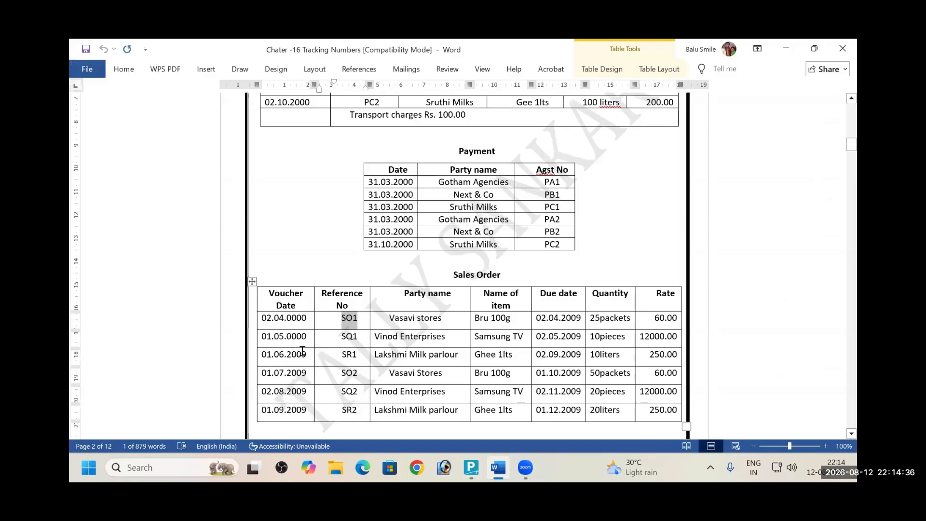
{"action": "double_click", "coordinate": [350, 340]}
{"action": "key", "text": "alt+Tab"}
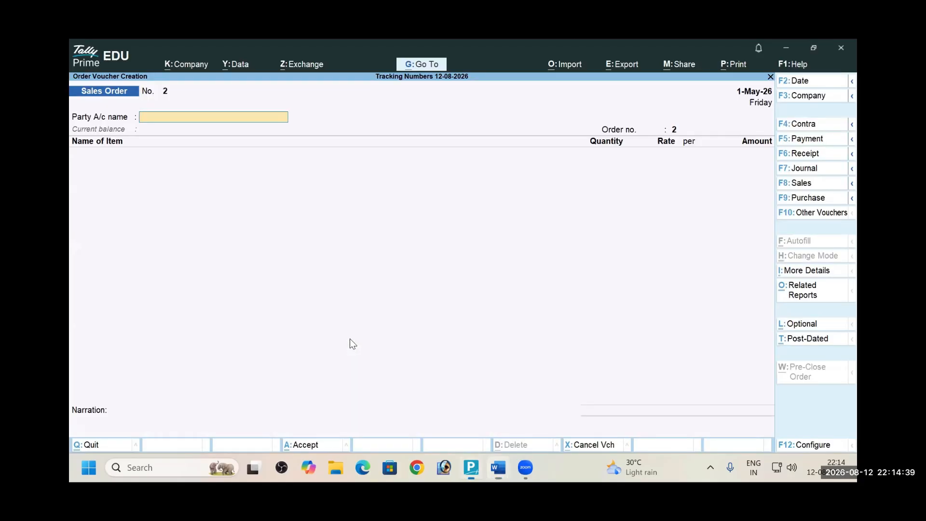
{"action": "key", "text": "Return"}
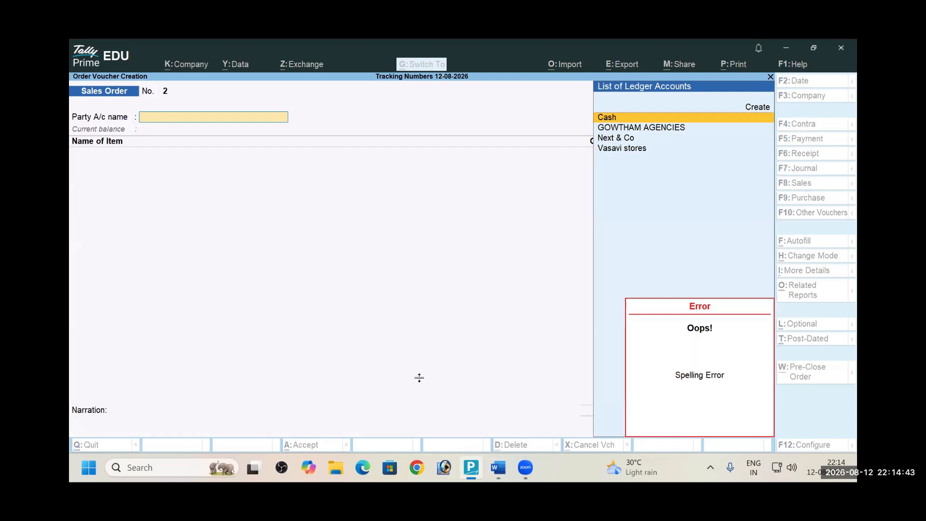
Create the party ledger Vinod Enterprises under Sundry Debtors, copying its name from the Word exercise
{"action": "key", "text": "alt+Tab"}
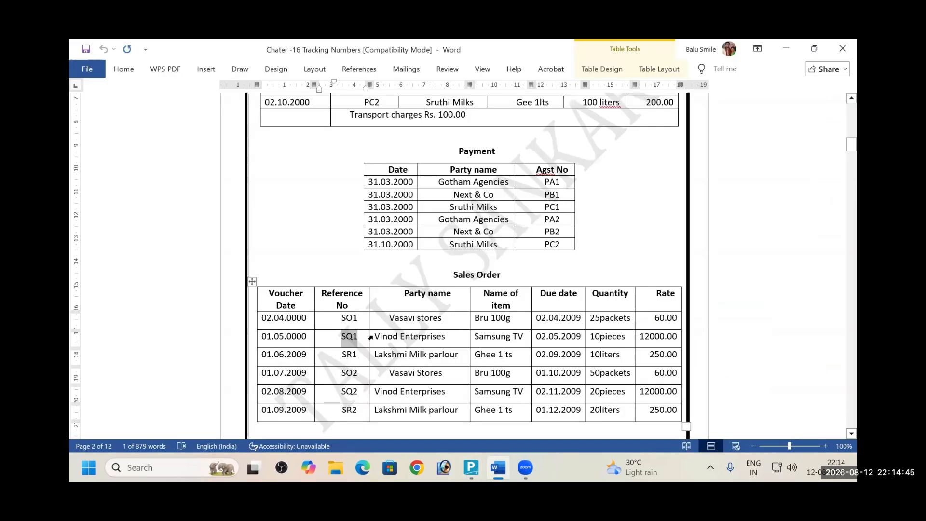
{"action": "left_click_drag", "start_coordinate": [377, 336], "coordinate": [426, 340]}
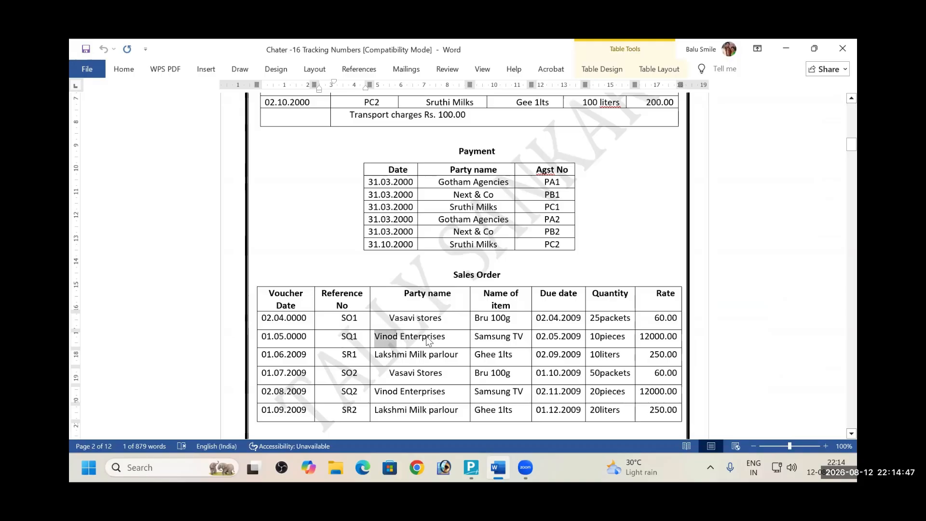
{"action": "key", "text": "alt+Tab"}
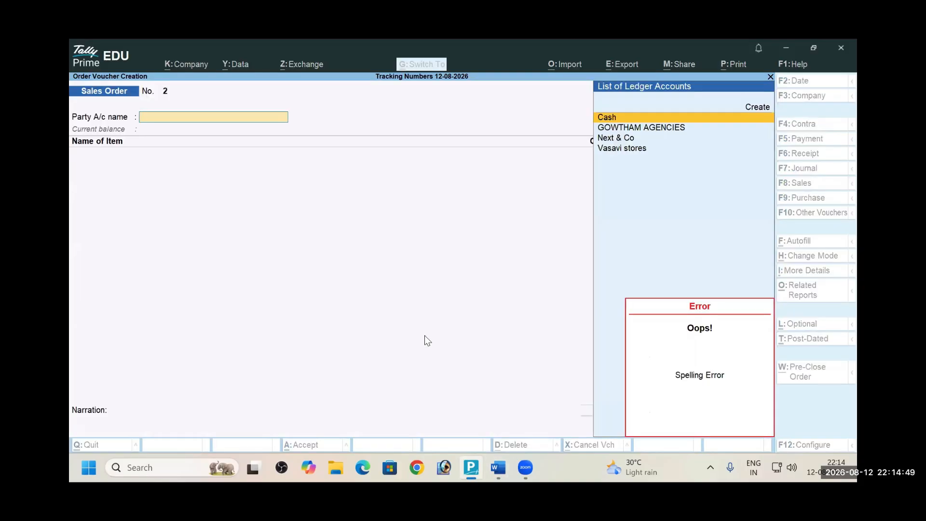
{"action": "key", "text": "alt+c"}
{"action": "key", "text": "ctrl+alt+v"}
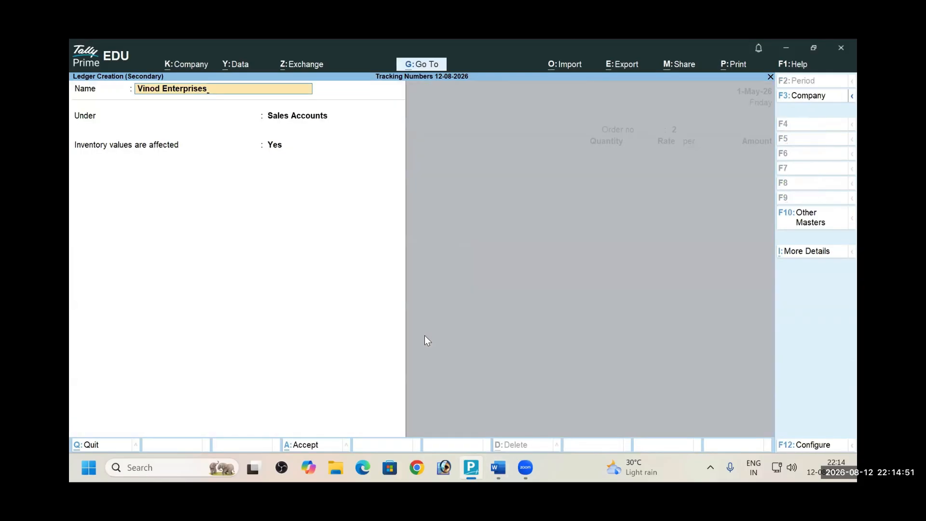
{"action": "key", "text": "Return"}
{"action": "type", "text": "Sund"}
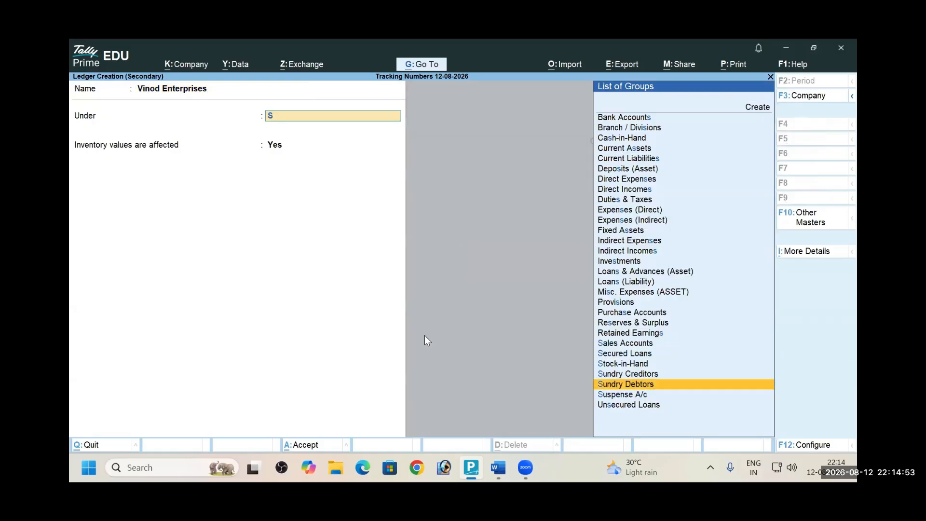
{"action": "key", "text": "Return"}
{"action": "key", "text": "ctrl+a"}
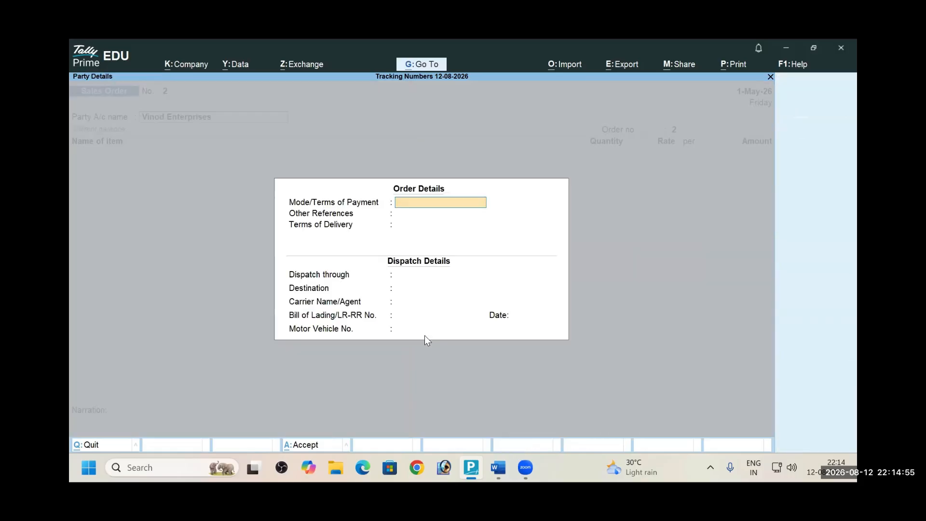
Leave the order and dispatch details empty and keep the default Vinod Enterprises party details
{"action": "key", "text": "Return"}
{"action": "key", "text": "Escape"}
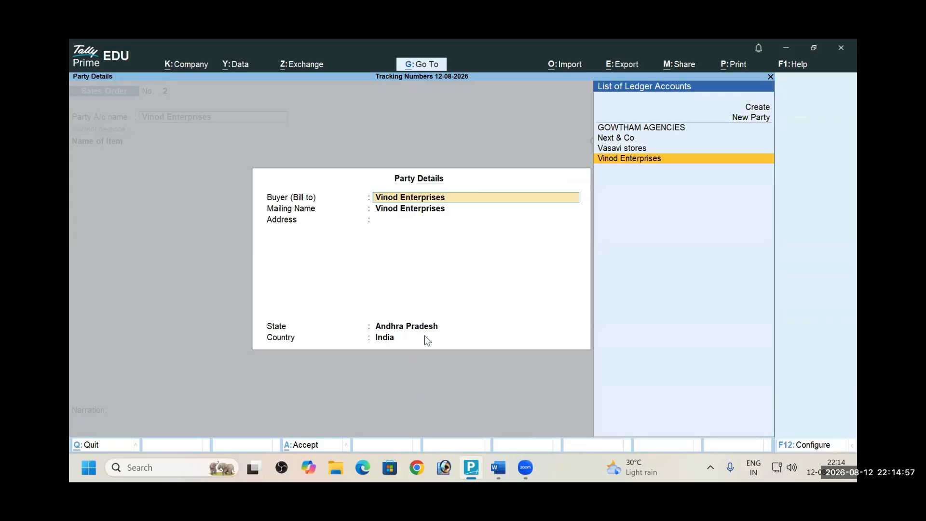
{"action": "key", "text": "Escape"}
Replace the sales order's order number with SQ1, copied from the reference column in the Word exercise
{"action": "key", "text": "alt+Tab"}
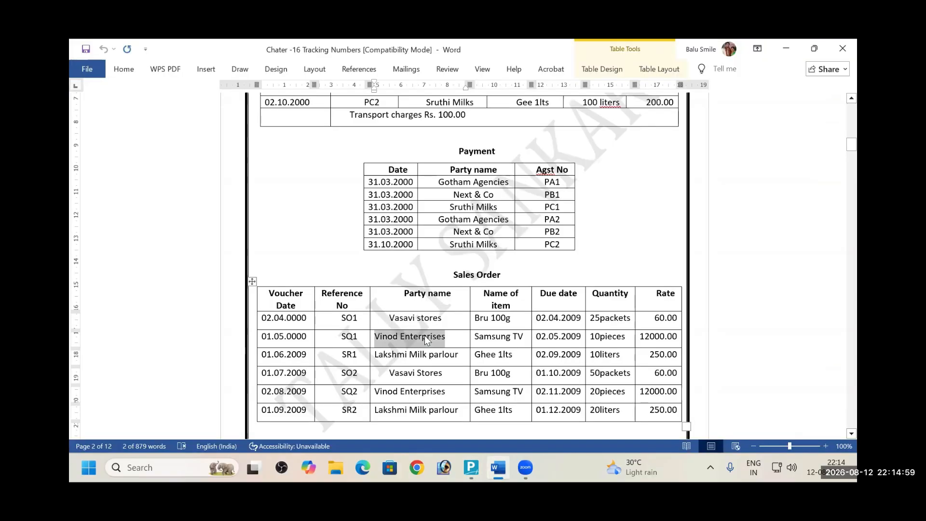
{"action": "double_click", "coordinate": [354, 336]}
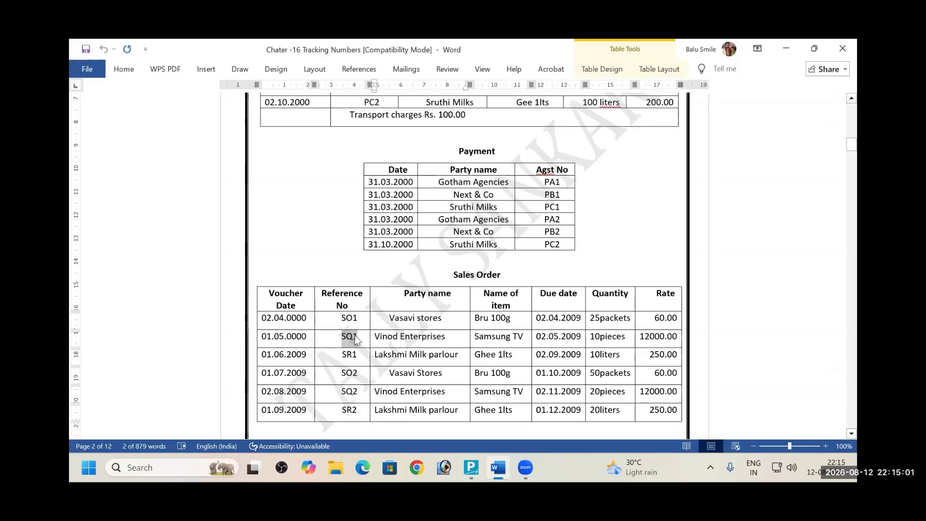
{"action": "key", "text": "ctrl+c"}
{"action": "key", "text": "alt+Tab"}
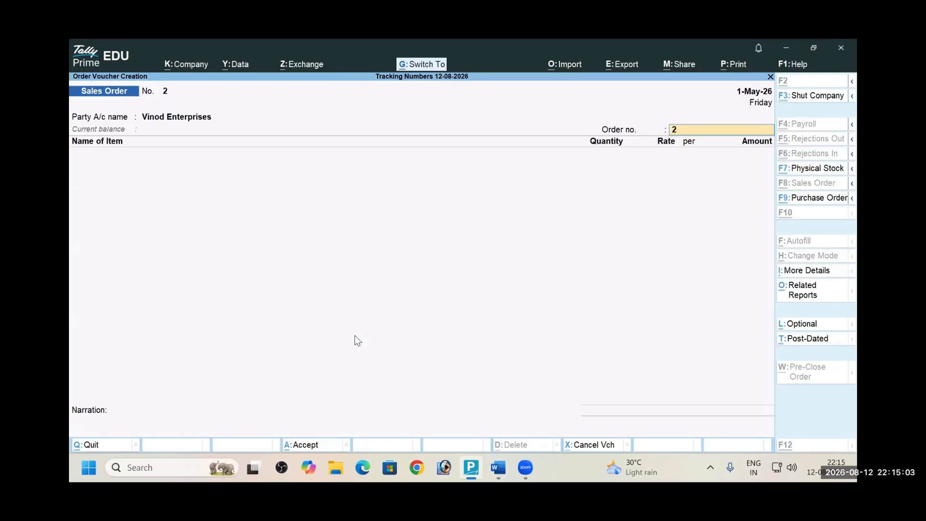
{"action": "key", "text": "ctrl+v"}
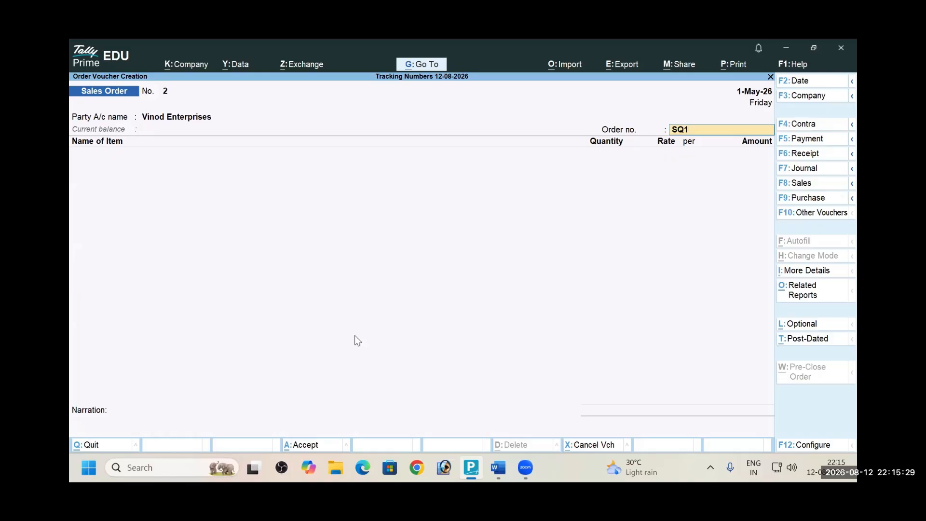
{"action": "key", "text": "Return"}
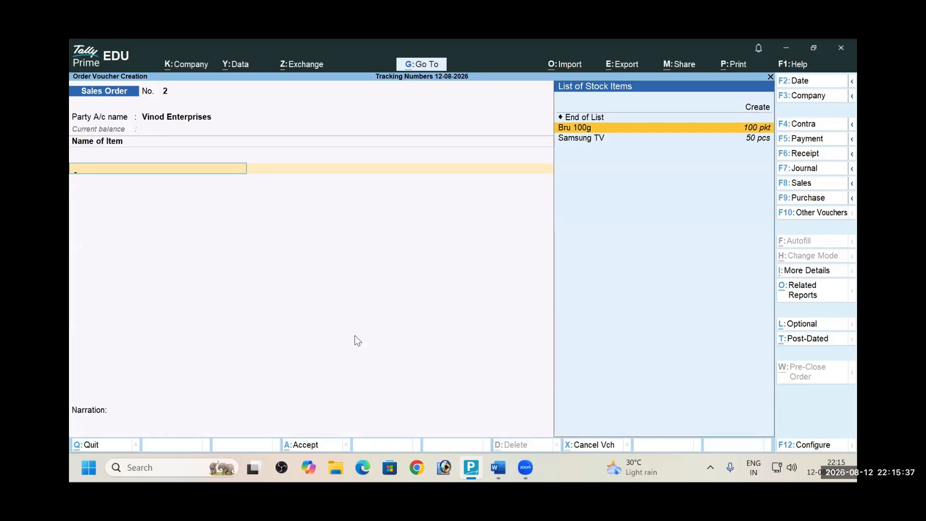
Add the stock item Bru 100g to the sales order with due date 2-May-26, checking the date in the Word exercise
{"action": "key", "text": "Return"}
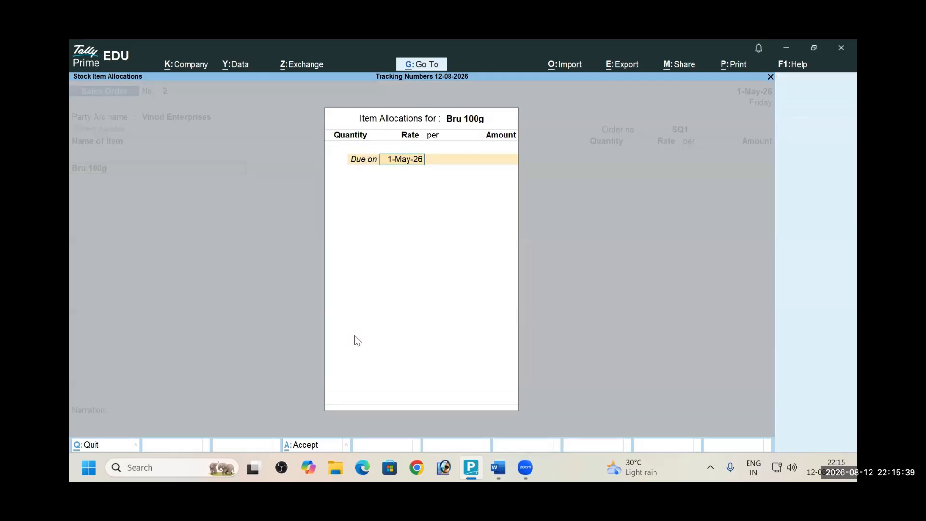
{"action": "key", "text": "alt+Tab"}
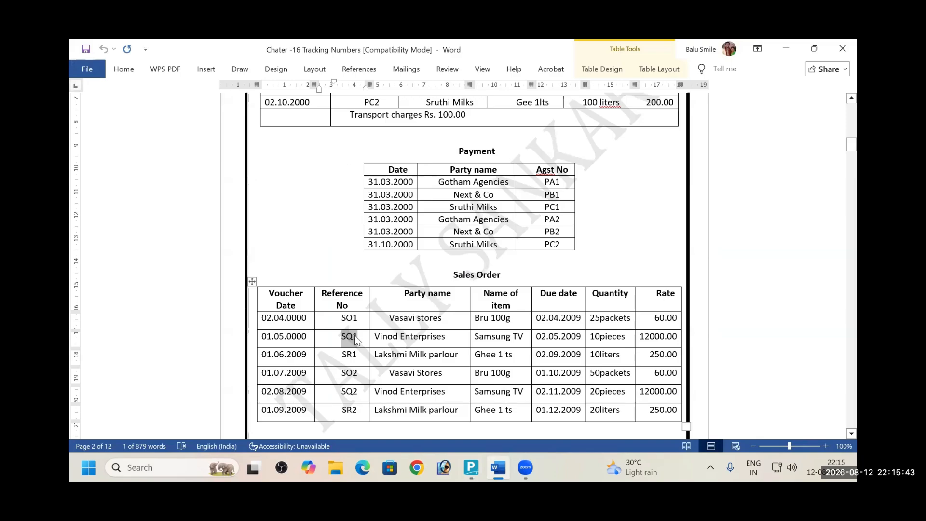
{"action": "key", "text": "alt+Tab"}
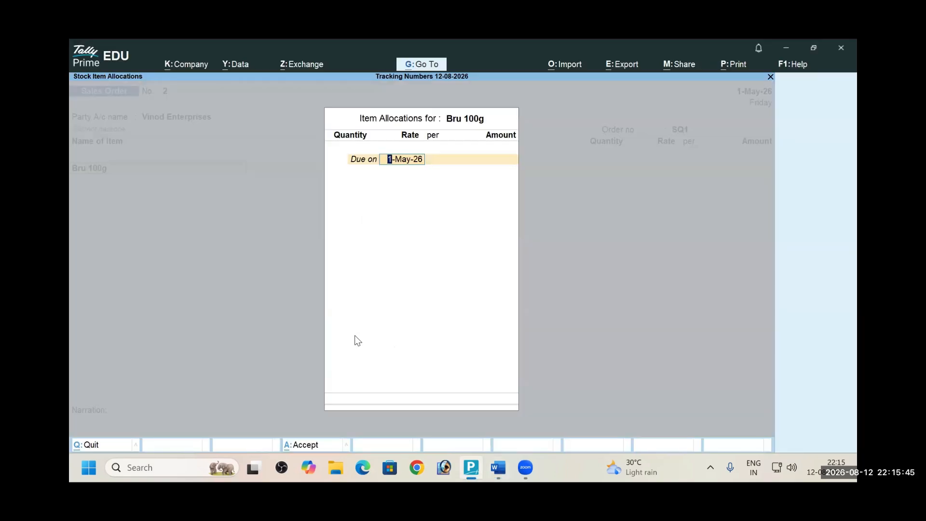
{"action": "key", "text": "alt+Tab"}
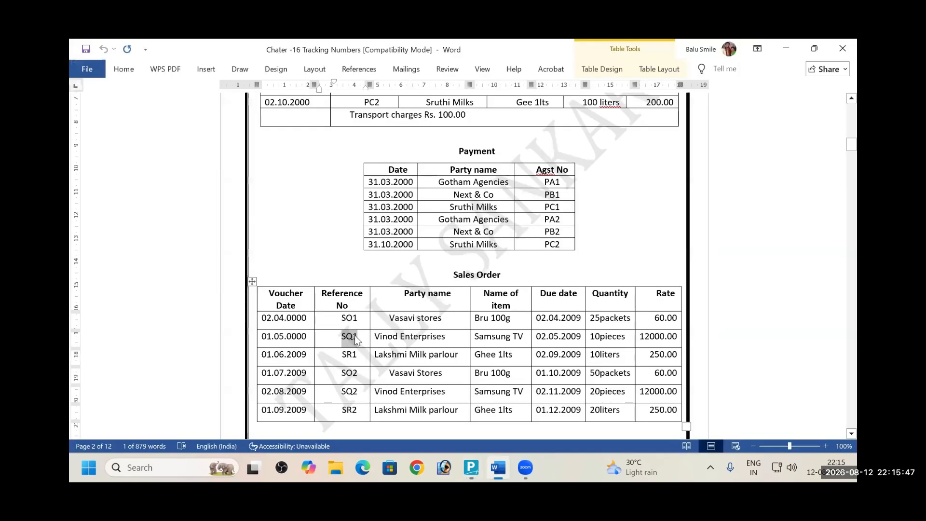
{"action": "key", "text": "alt+Tab"}
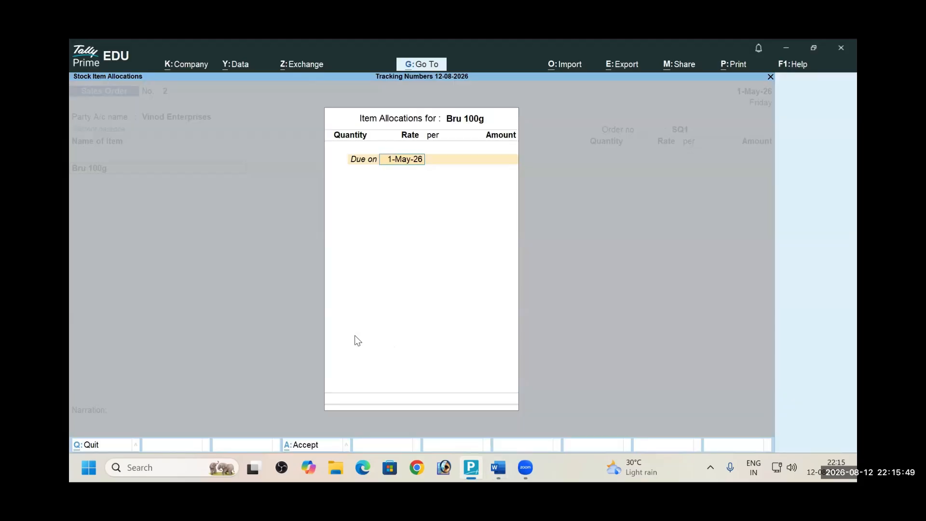
{"action": "type", "text": "2-5"}
{"action": "key", "text": "Return"}
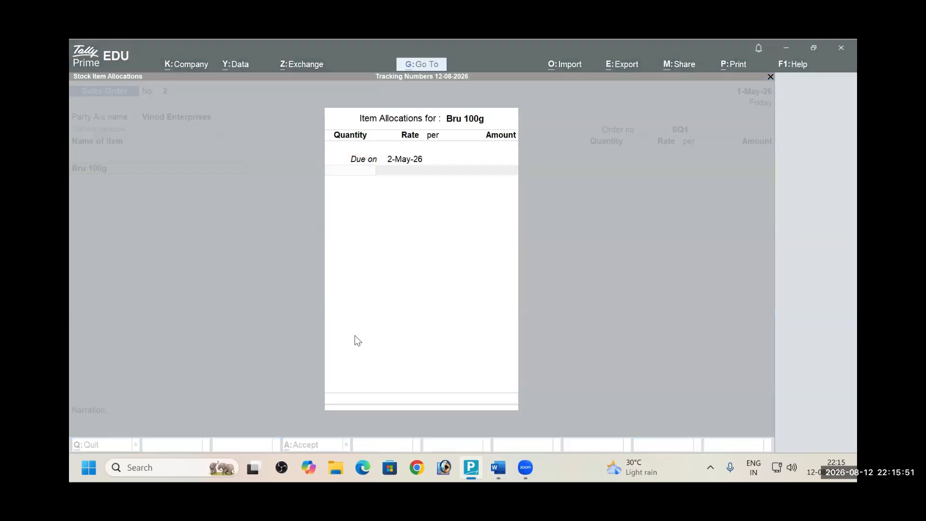
Enter 10 pkt at 12,000.00 per pkt using the Word exercise's figures, and finish the item allocations
{"action": "key", "text": "alt+Tab"}
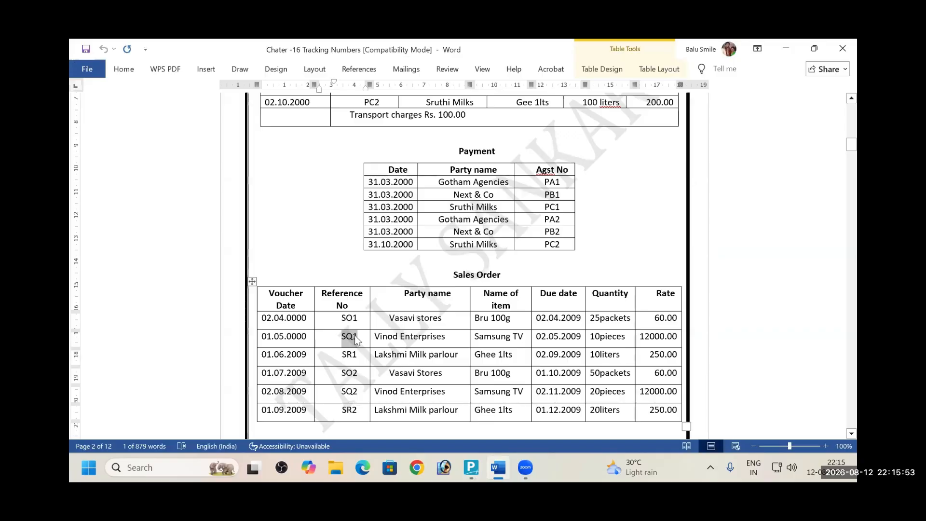
{"action": "key", "text": "alt+Tab"}
{"action": "type", "text": "10"}
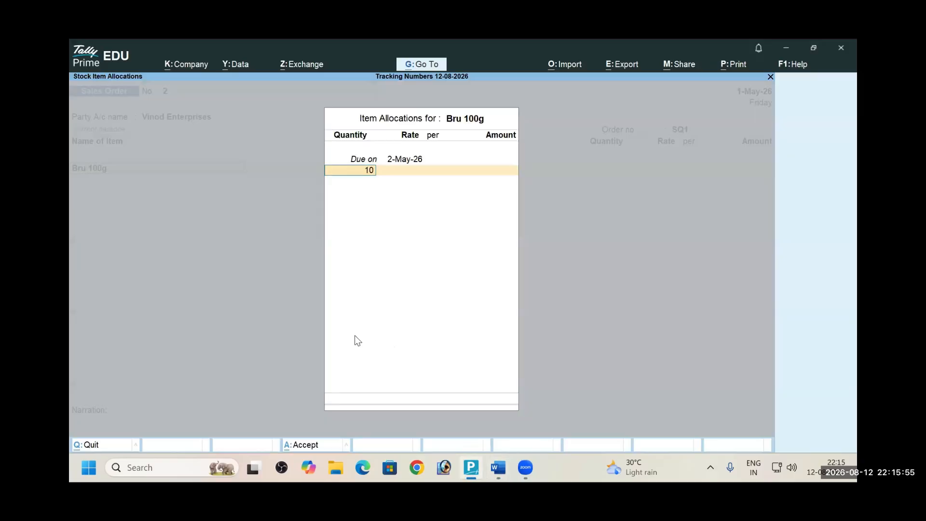
{"action": "key", "text": "alt+Tab"}
{"action": "key", "text": "alt+Tab"}
{"action": "key", "text": "Return"}
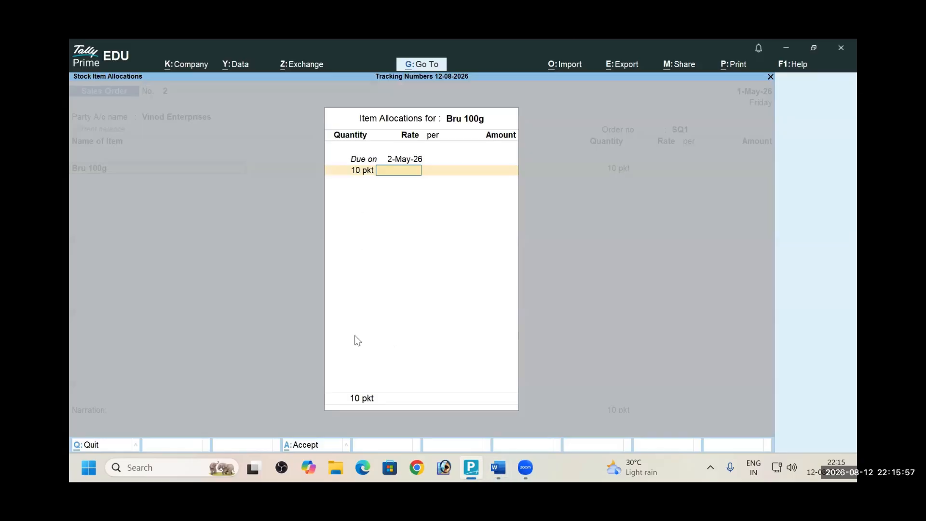
{"action": "type", "text": "12000"}
{"action": "key", "text": "Return"}
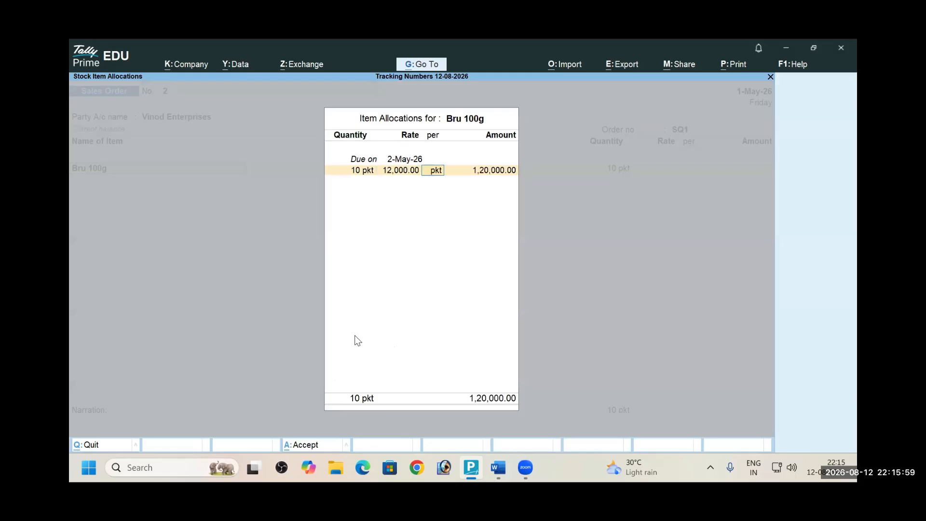
{"action": "key", "text": "Return"}
{"action": "key", "text": "Return"}
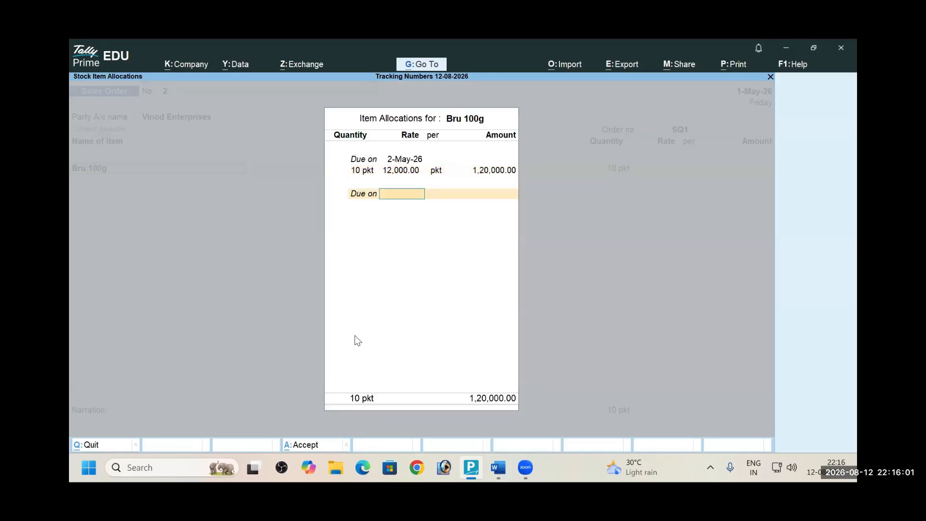
{"action": "key", "text": "Return"}
{"action": "key", "text": "Return"}
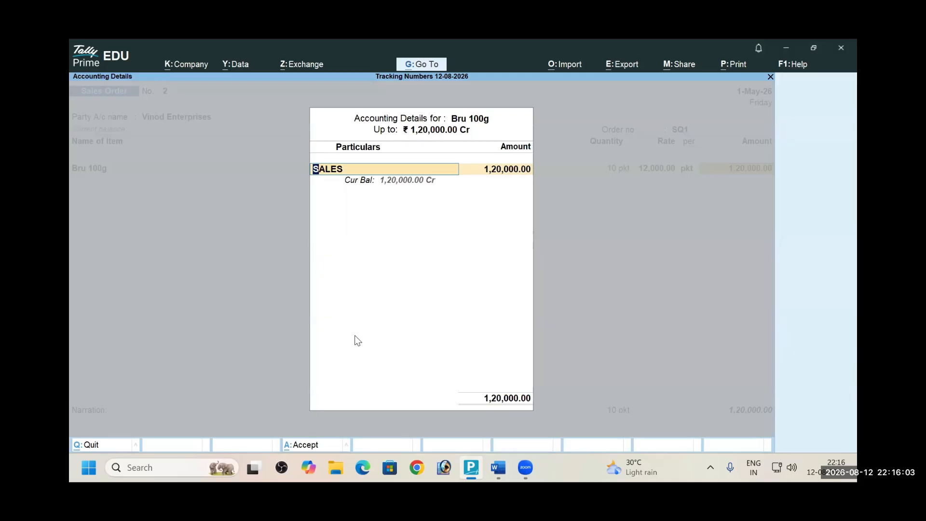
Allocate the Bru 100g amount to the SALES ledger and save the Vinod Enterprises sales order
{"action": "key", "text": "Return"}
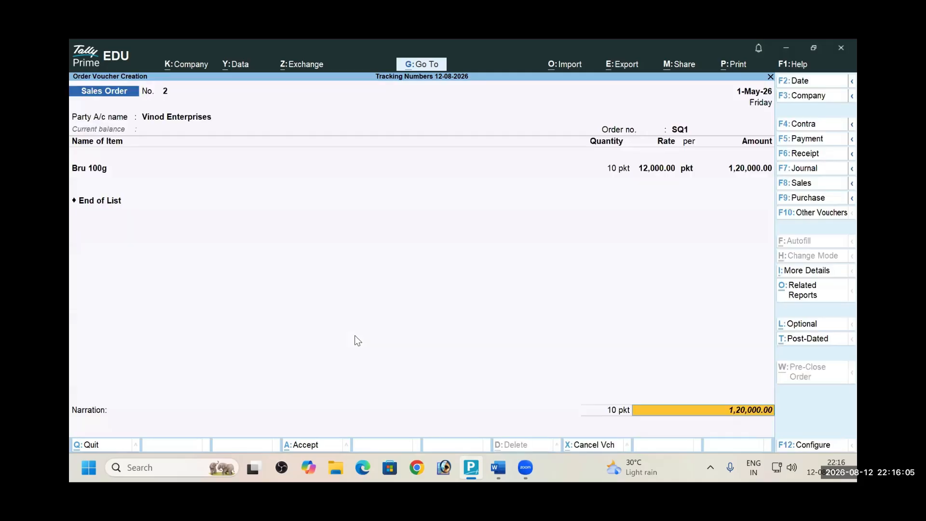
{"action": "key", "text": "Return"}
{"action": "key", "text": "y"}
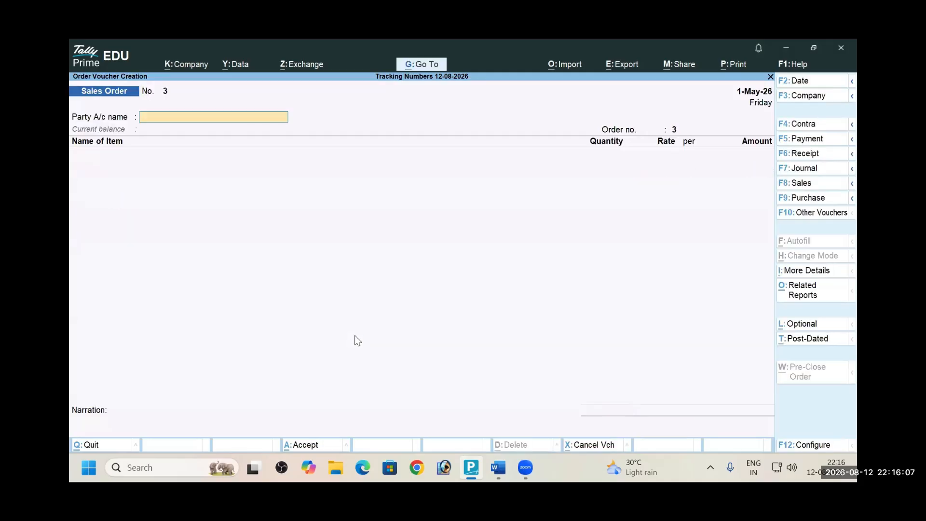
Check the Delivery Note section of the Word exercise, and show the inactive voucher types in TallyPrime's voucher type list
{"action": "key", "text": "alt+Tab"}
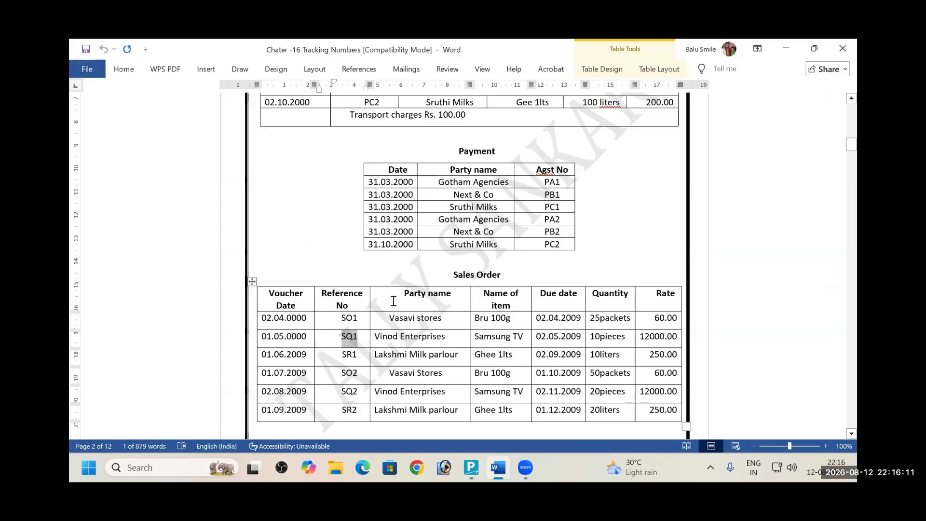
{"action": "scroll", "coordinate": [363, 285], "scroll_direction": "down", "scroll_amount": 5}
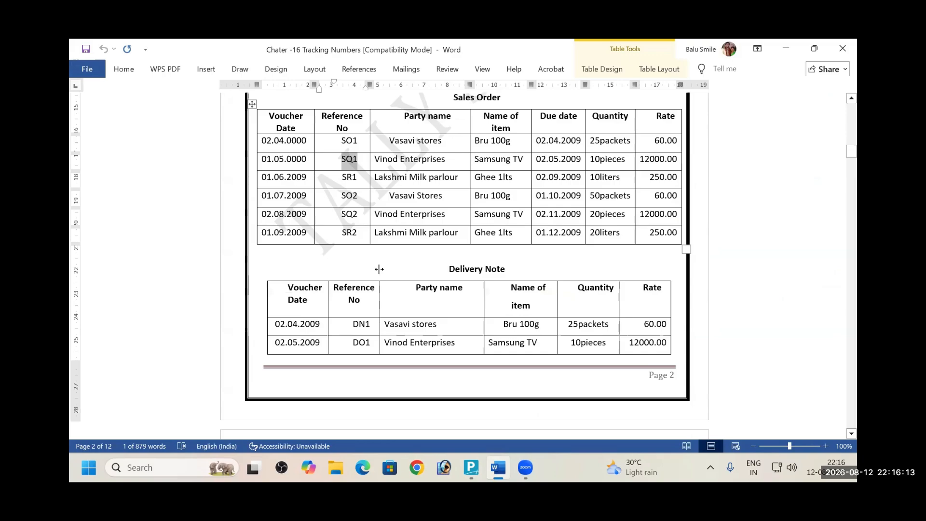
{"action": "scroll", "coordinate": [379, 269], "scroll_direction": "down", "scroll_amount": 3}
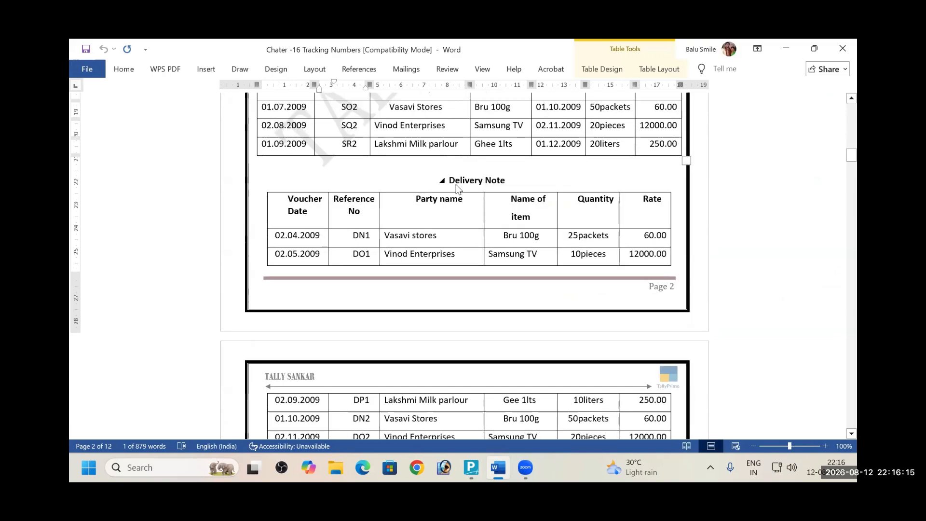
{"action": "key", "text": "alt+Tab"}
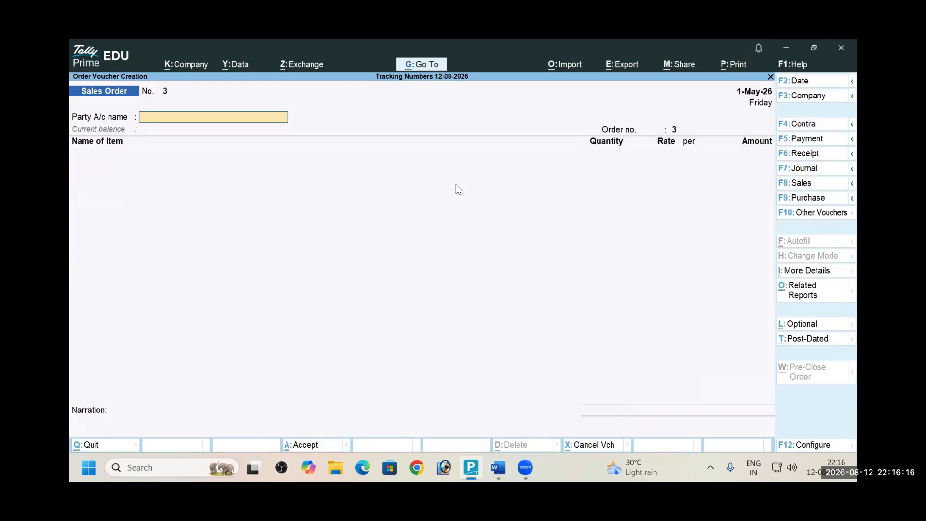
{"action": "left_click", "coordinate": [809, 213]}
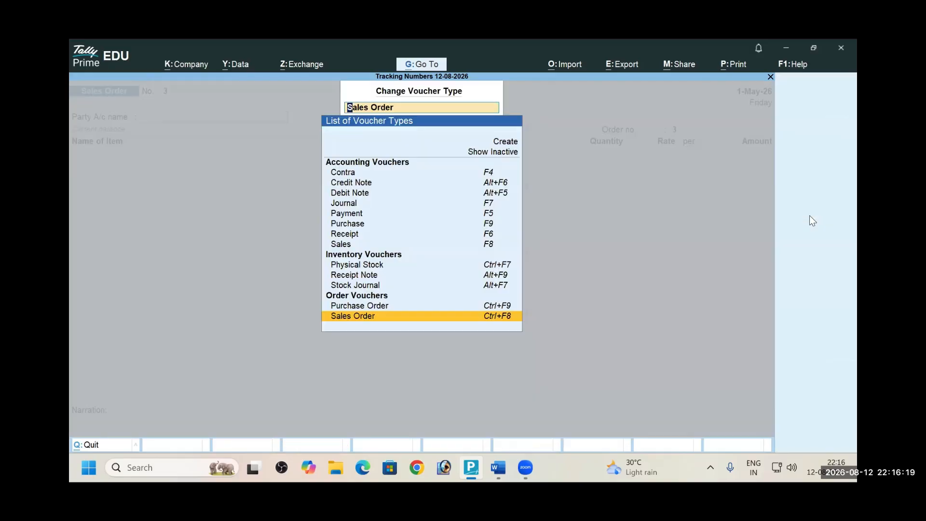
{"action": "key", "text": "Down"}
{"action": "key", "text": "Down"}
{"action": "key", "text": "Down"}
{"action": "key", "text": "Down"}
{"action": "key", "text": "Up"}
{"action": "key", "text": "Up"}
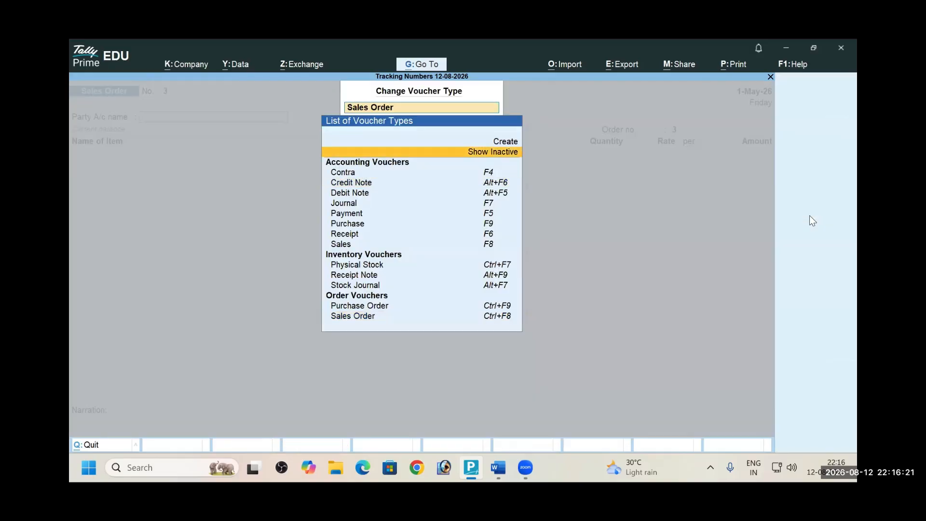
{"action": "key", "text": "Return"}
Change the voucher type to Delivery Note, found among the inventory vouchers
{"action": "key", "text": "Down"}
{"action": "key", "text": "Down"}
{"action": "key", "text": "Down"}
{"action": "key", "text": "Down"}
{"action": "key", "text": "Down"}
{"action": "key", "text": "Down"}
{"action": "key", "text": "Down"}
{"action": "key", "text": "Down"}
{"action": "key", "text": "Down"}
{"action": "key", "text": "Down"}
{"action": "key", "text": "Down"}
{"action": "key", "text": "Down"}
{"action": "key", "text": "Down"}
{"action": "key", "text": "Down"}
{"action": "key", "text": "Down"}
{"action": "key", "text": "Down"}
{"action": "key", "text": "Down"}
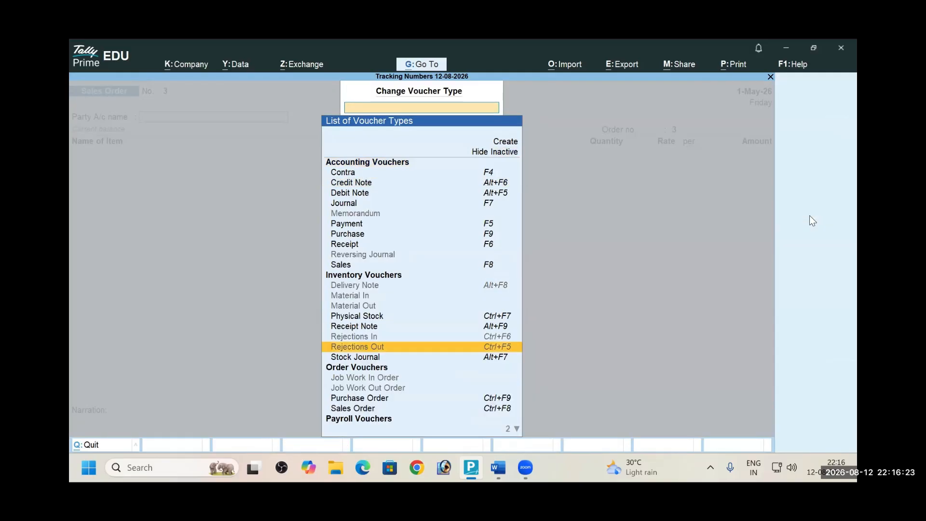
{"action": "key", "text": "Down"}
{"action": "key", "text": "Down"}
{"action": "key", "text": "Down"}
{"action": "key", "text": "Down"}
{"action": "key", "text": "Down"}
{"action": "key", "text": "Down"}
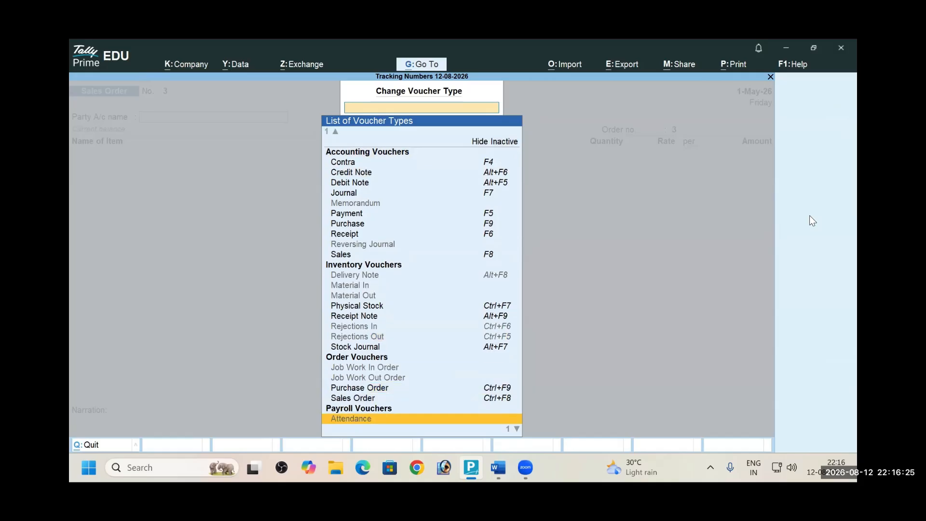
{"action": "key", "text": "Down"}
{"action": "key", "text": "Up"}
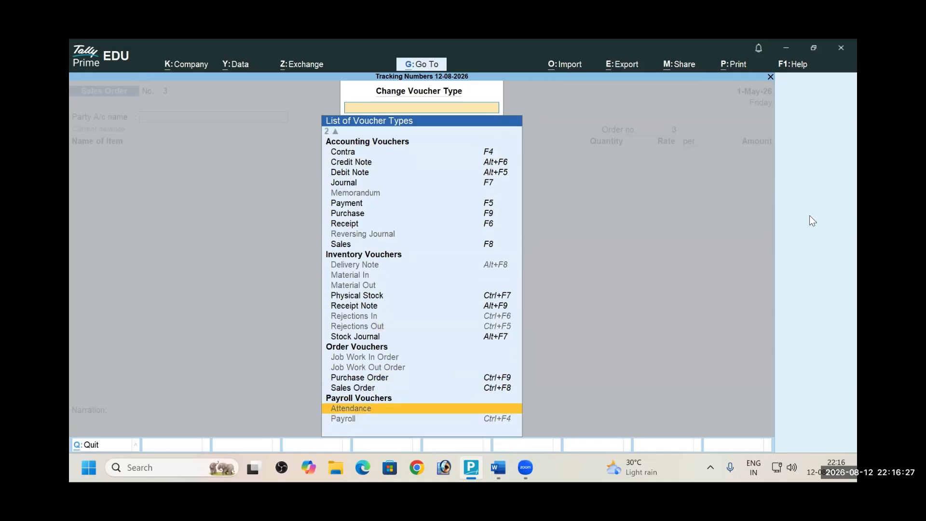
{"action": "key", "text": "Up"}
{"action": "key", "text": "Up"}
{"action": "key", "text": "Up"}
{"action": "key", "text": "Up"}
{"action": "key", "text": "Up"}
{"action": "key", "text": "Up"}
{"action": "key", "text": "Up"}
{"action": "key", "text": "Up"}
{"action": "key", "text": "Up"}
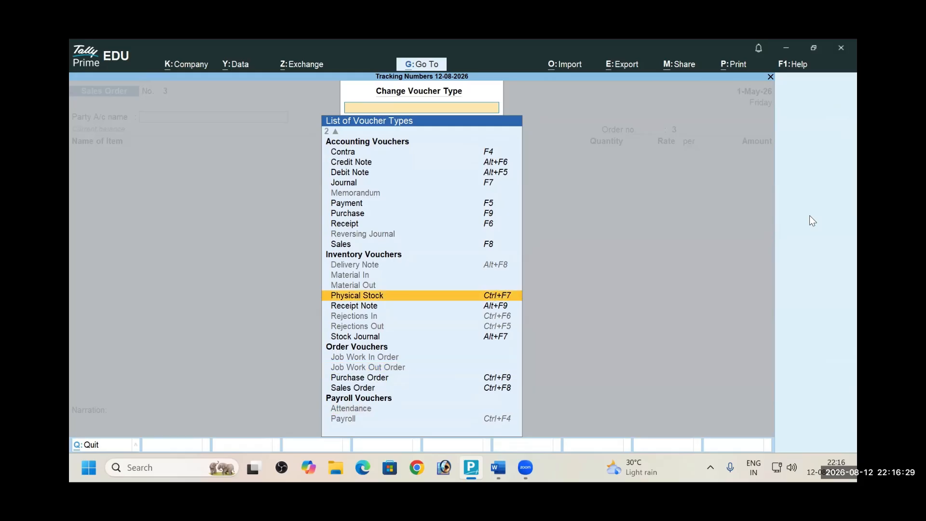
{"action": "key", "text": "Up"}
{"action": "key", "text": "Up"}
{"action": "key", "text": "Up"}
{"action": "key", "text": "Return"}
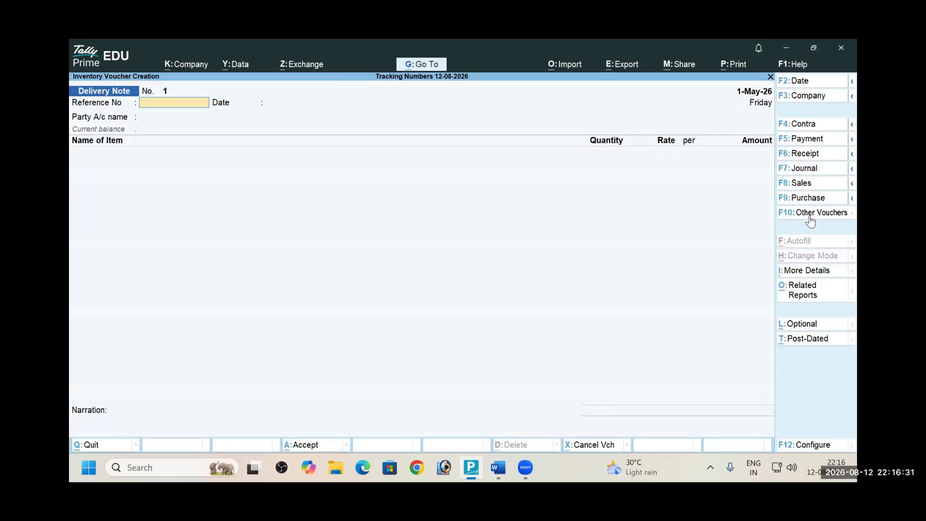
Set the delivery note's reference number to DN1, copied from the Word exercise, and keep the reference date 1-May-26
{"action": "key", "text": "alt+Tab"}
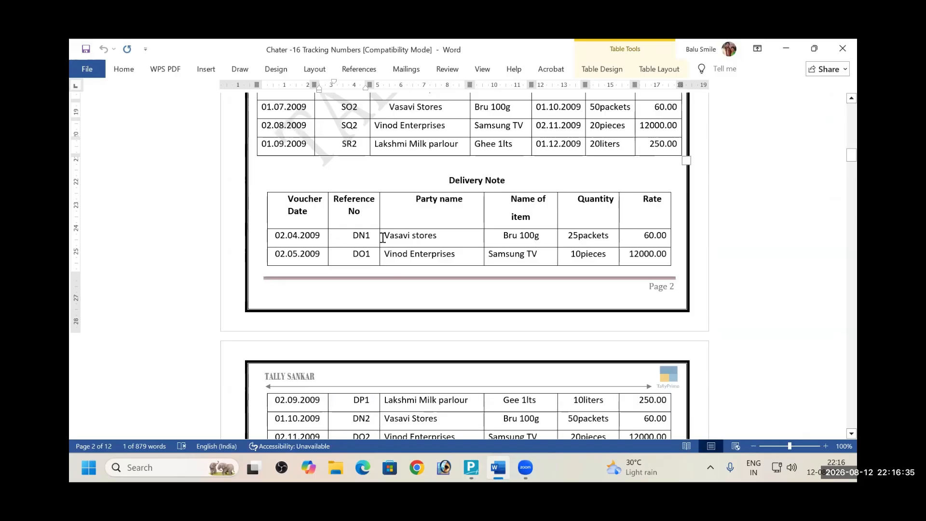
{"action": "left_click_drag", "start_coordinate": [381, 237], "coordinate": [373, 238]}
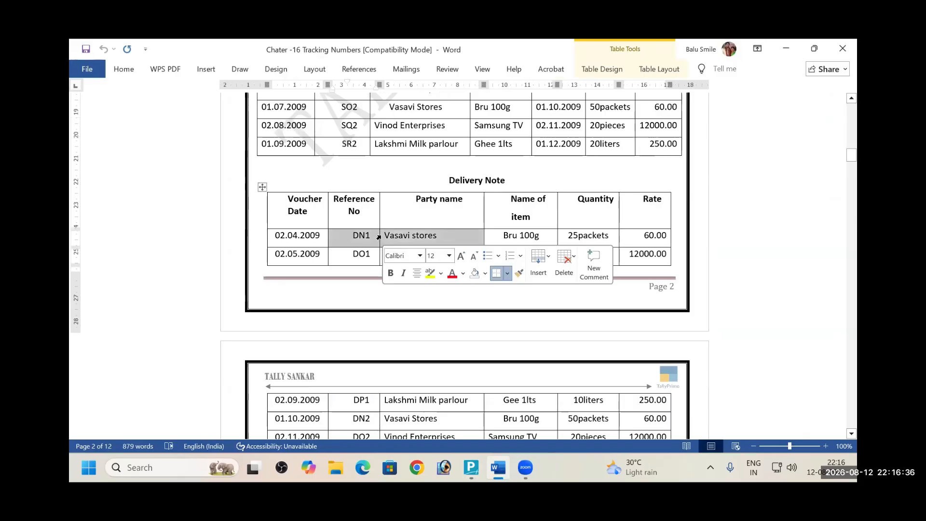
{"action": "left_click", "coordinate": [350, 237]}
{"action": "double_click", "coordinate": [351, 238]}
{"action": "key", "text": "ctrl+c"}
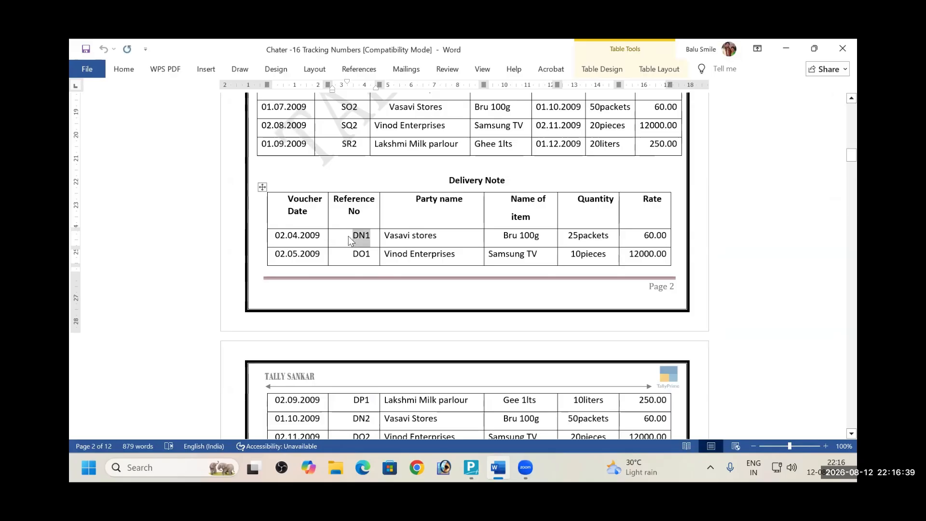
{"action": "key", "text": "Delete"}
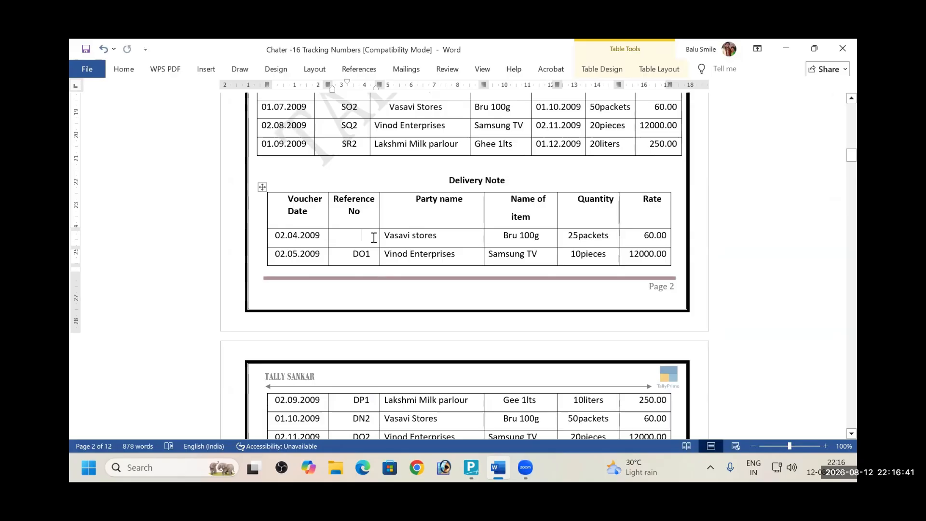
{"action": "key", "text": "ctrl+z"}
{"action": "key", "text": "alt+Tab"}
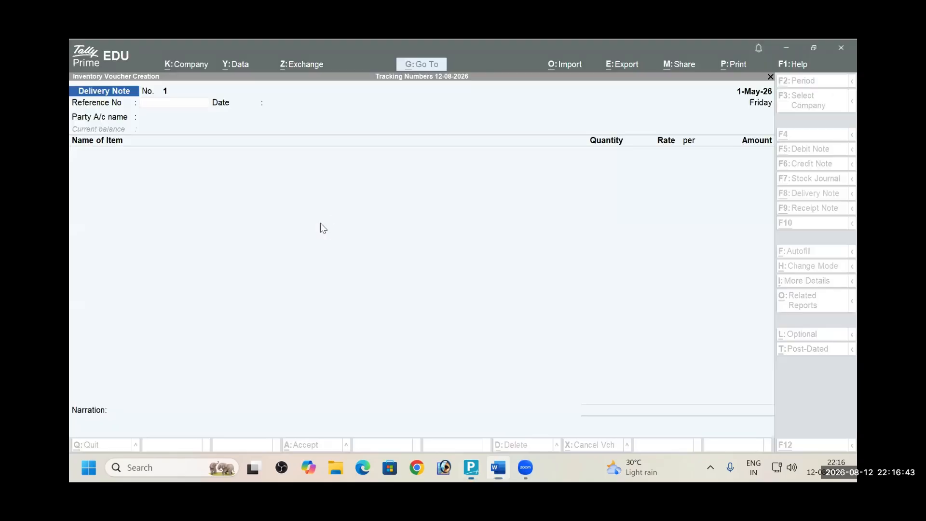
{"action": "key", "text": "ctrl+v"}
{"action": "key", "text": "Return"}
{"action": "key", "text": "Return"}
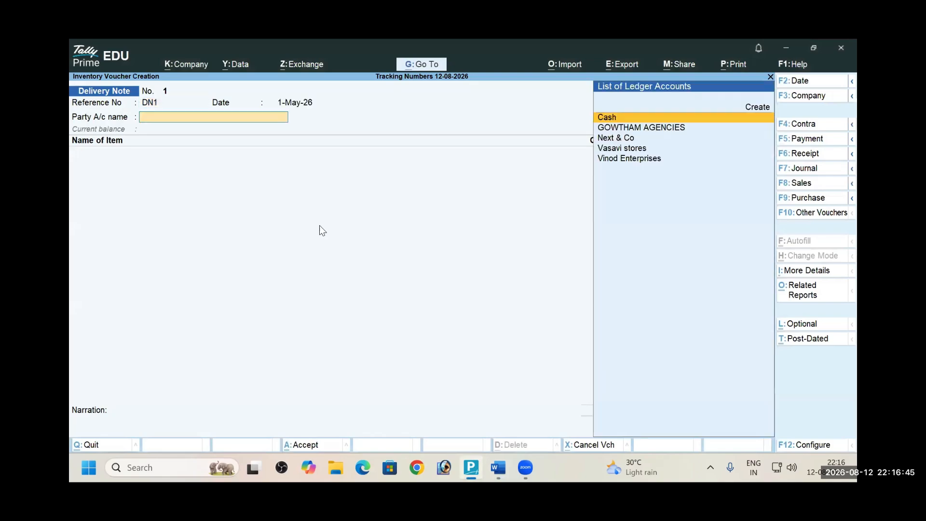
Check the party for DN1 in the Word exercise, go to Vasavi stores among the ledgers, and leave the delivery note unsaved
{"action": "key", "text": "alt+Tab"}
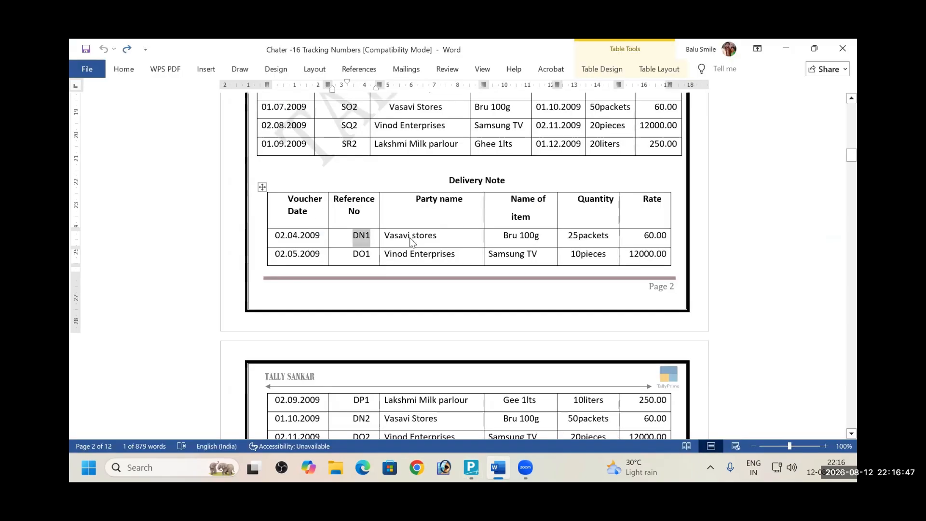
{"action": "key", "text": "alt+Tab"}
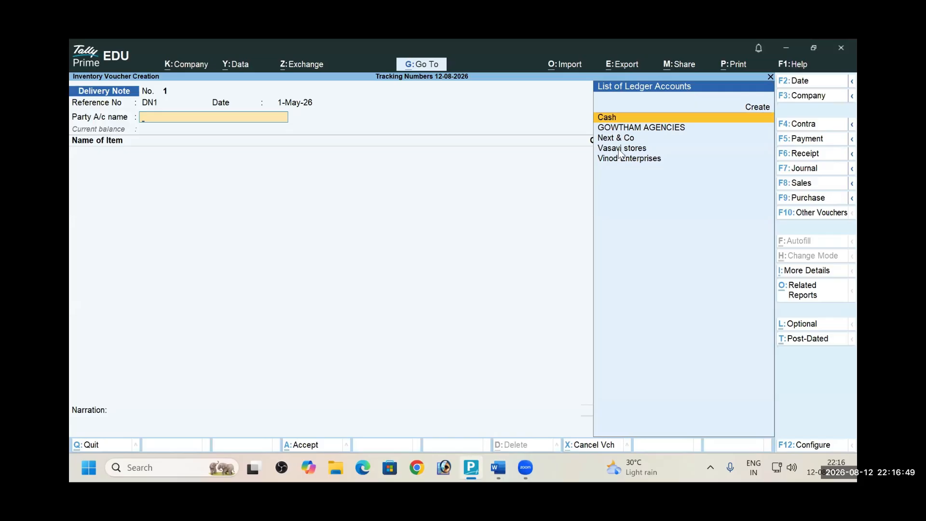
{"action": "key", "text": "Down"}
{"action": "key", "text": "Down"}
{"action": "key", "text": "Down"}
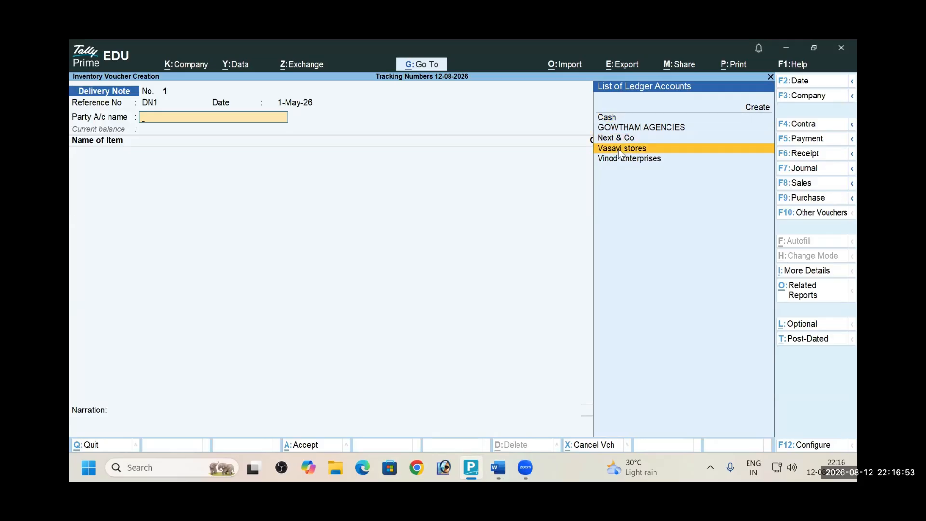
{"action": "key", "text": "Escape"}
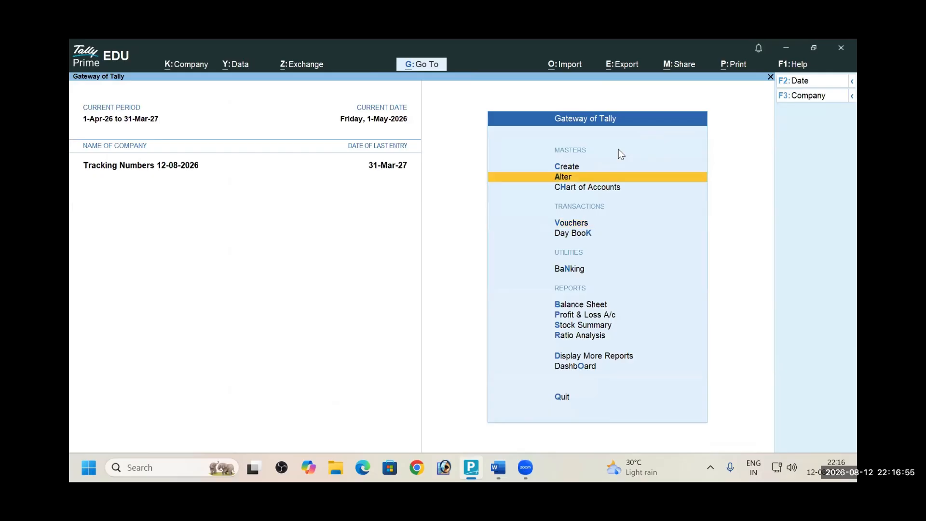
Examine the detailed Profit & Loss A/c, focusing on the Sales Bills to Make and Purchase Bills to Come lines
{"action": "key", "text": "Return"}
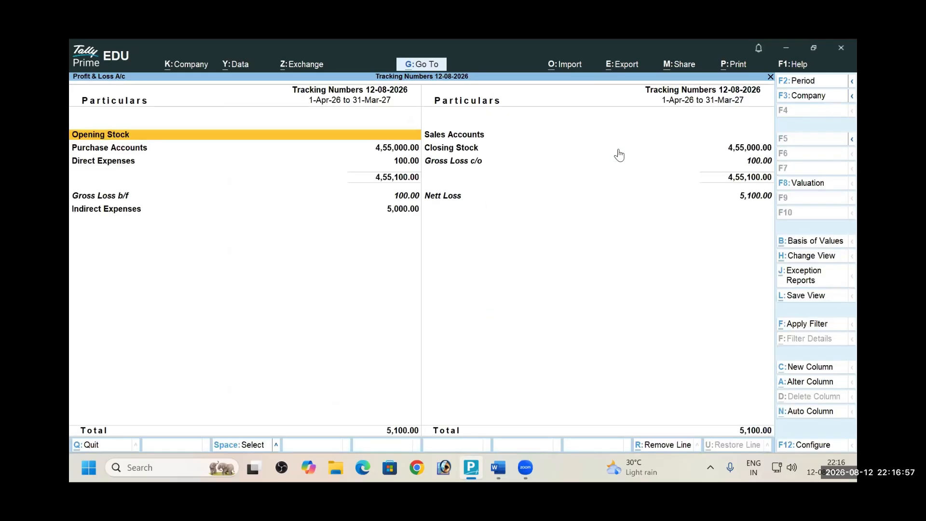
{"action": "key", "text": "alt+F5"}
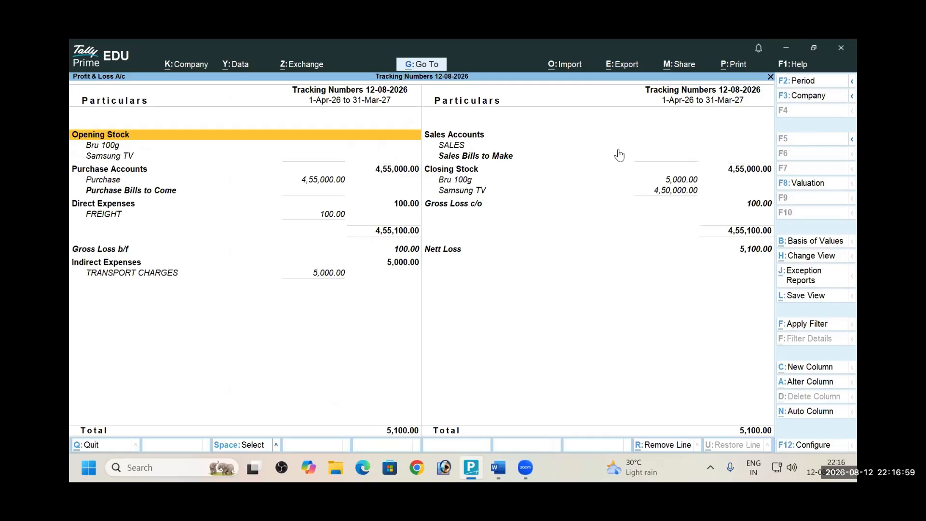
{"action": "key", "text": "Down"}
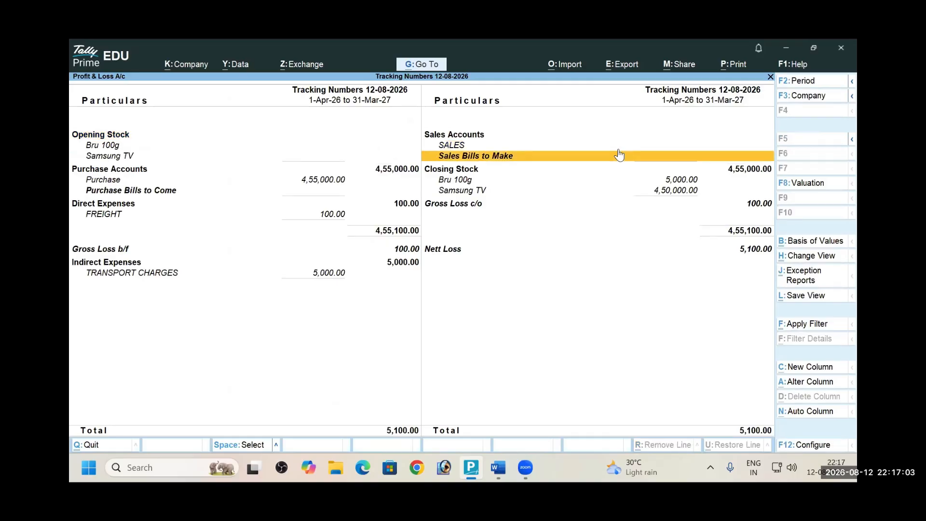
{"action": "key", "text": "Up"}
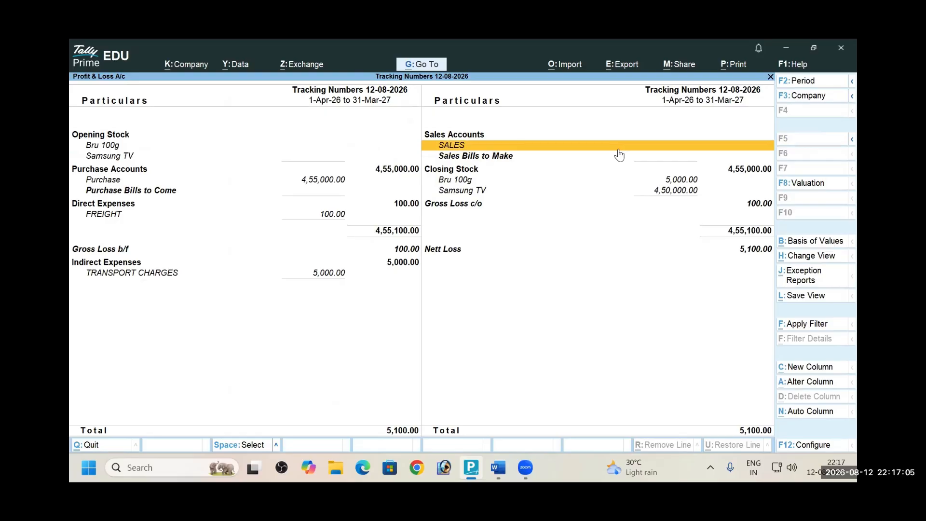
{"action": "key", "text": "Down"}
{"action": "key", "text": "Left"}
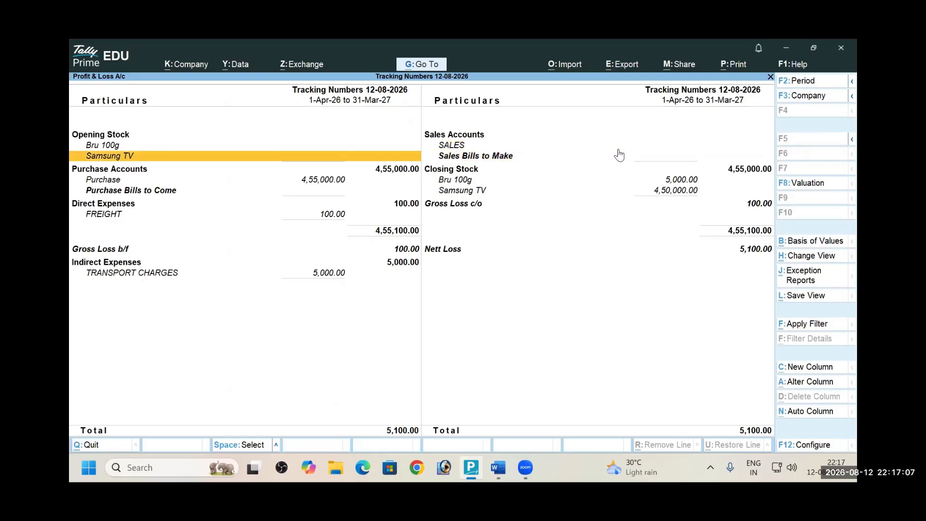
{"action": "key", "text": "Down"}
{"action": "key", "text": "Down"}
{"action": "key", "text": "Down"}
{"action": "key", "text": "Up"}
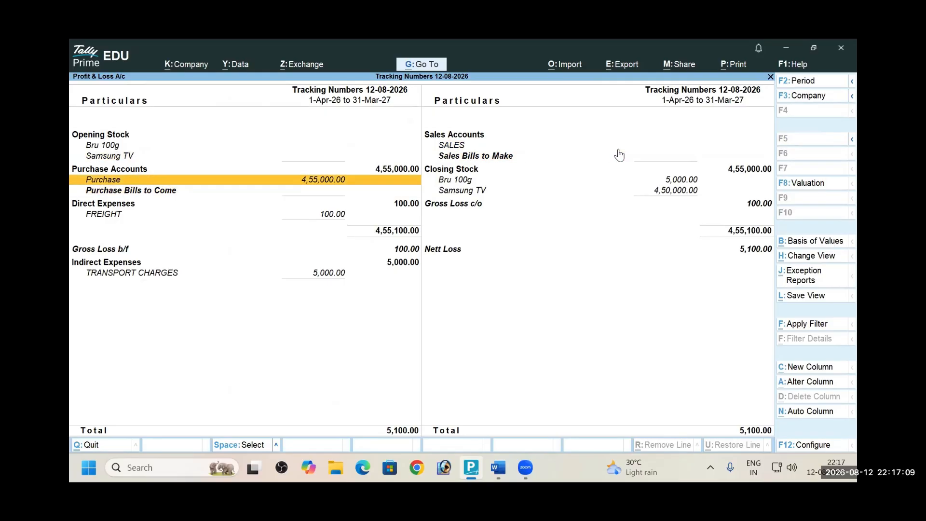
{"action": "key", "text": "Right"}
{"action": "left_click", "coordinate": [619, 155]}
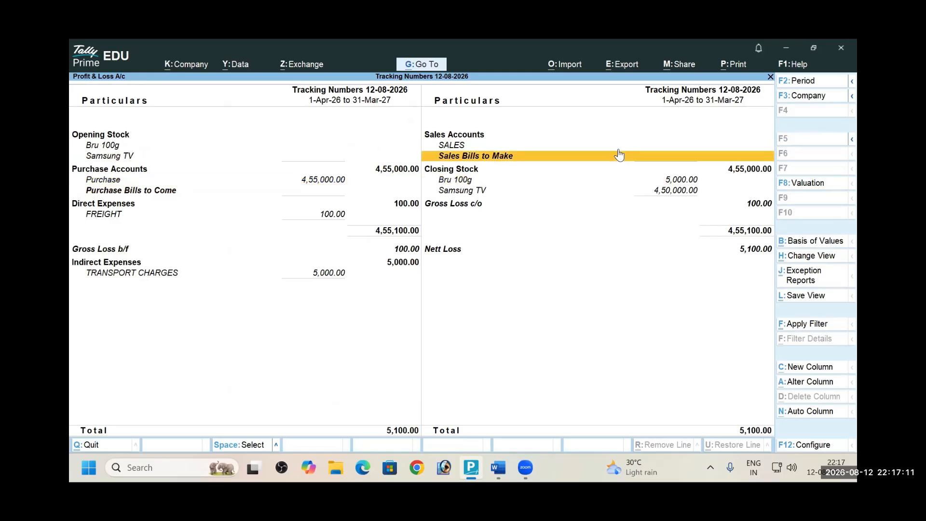
{"action": "key", "text": "alt+Tab"}
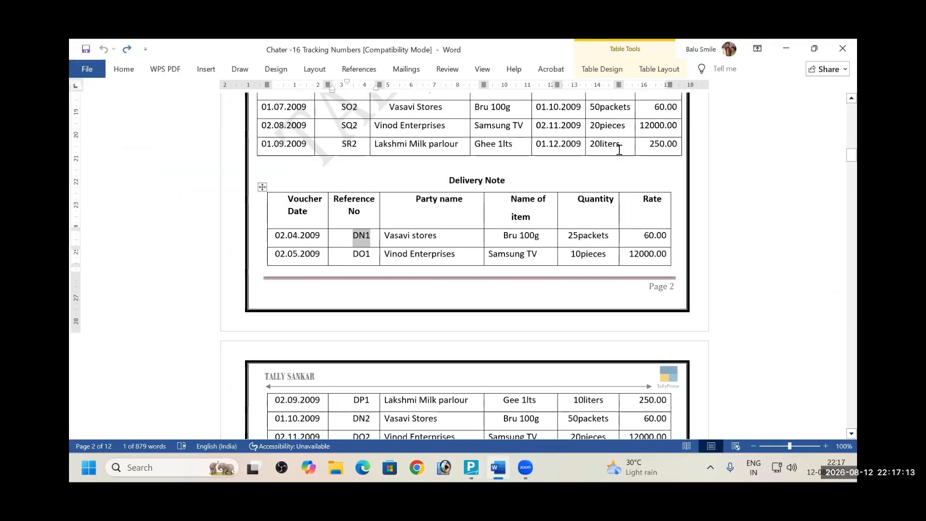
{"action": "key", "text": "alt+Tab"}
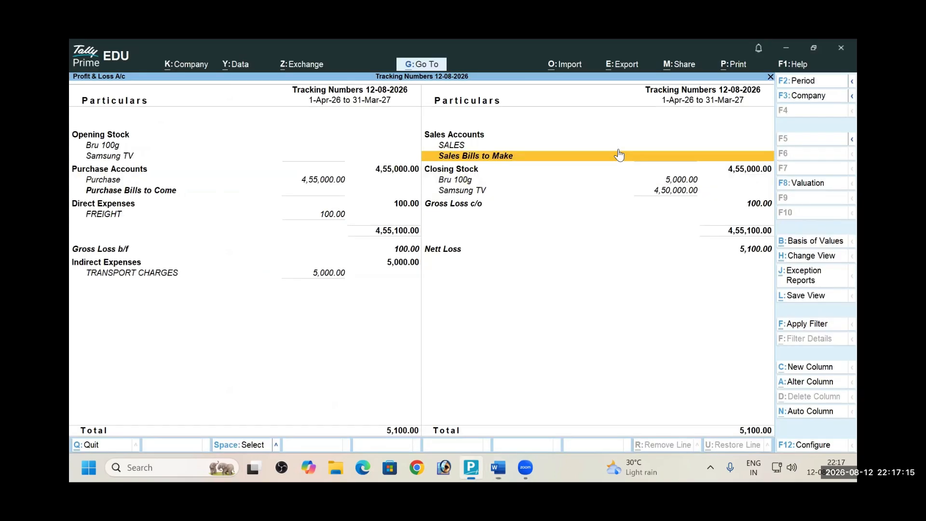
Leave the Profit & Loss A/c, open a blank delivery note voucher, and consult the Delivery Note table in the Word exercise
{"action": "key", "text": "Escape"}
{"action": "key", "text": "v"}
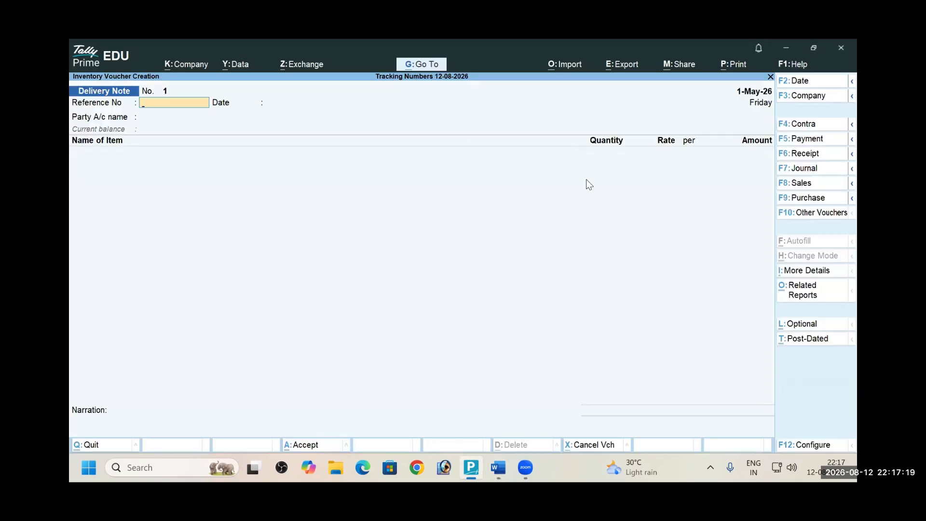
{"action": "key", "text": "alt+Tab"}
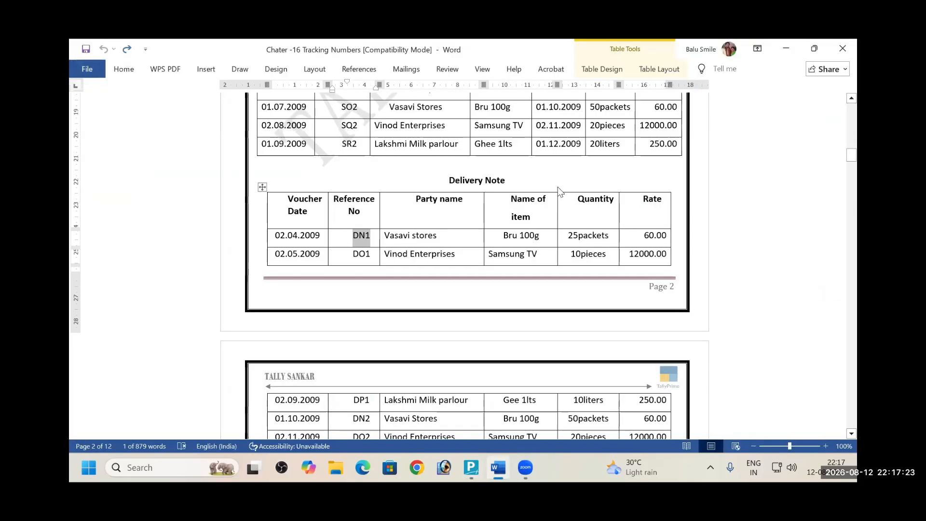
{"action": "key", "text": "alt+Tab"}
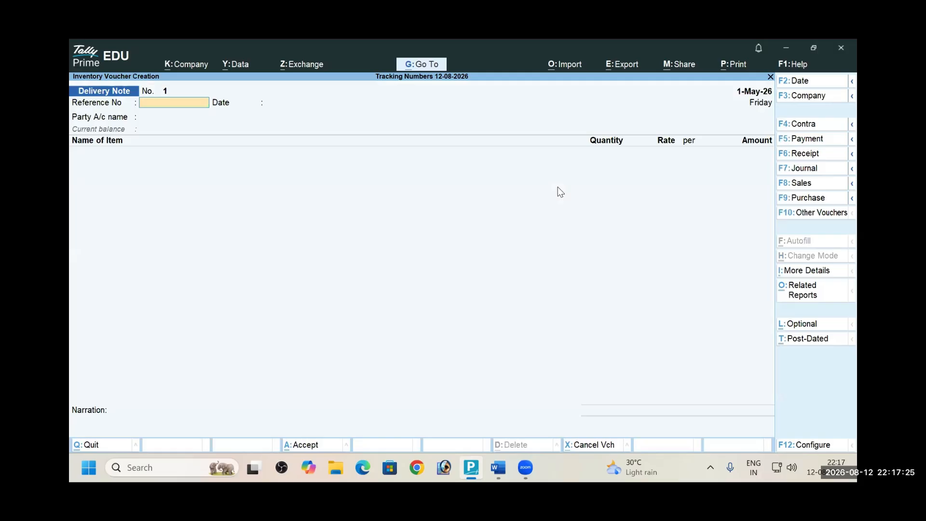
Date the delivery note 2-Apr-26 and give it reference number DN1 with the same reference date
{"action": "key", "text": "F2"}
{"action": "type", "text": "2-4"}
{"action": "key", "text": "Return"}
{"action": "type", "text": "DN1"}
{"action": "key", "text": "Return"}
{"action": "key", "text": "Return"}
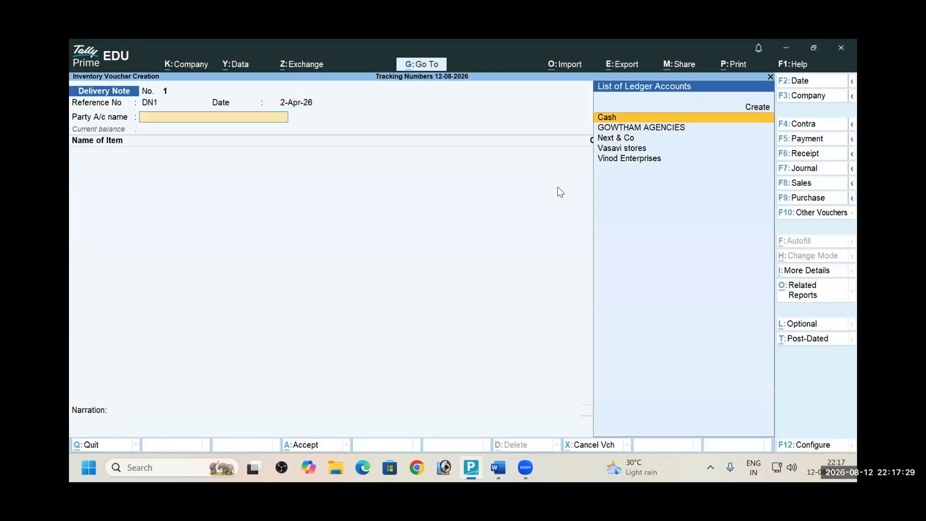
Set Vasavi stores as the delivery note's party and link it to sales order SO1
{"action": "key", "text": "Down"}
{"action": "key", "text": "Down"}
{"action": "key", "text": "Down"}
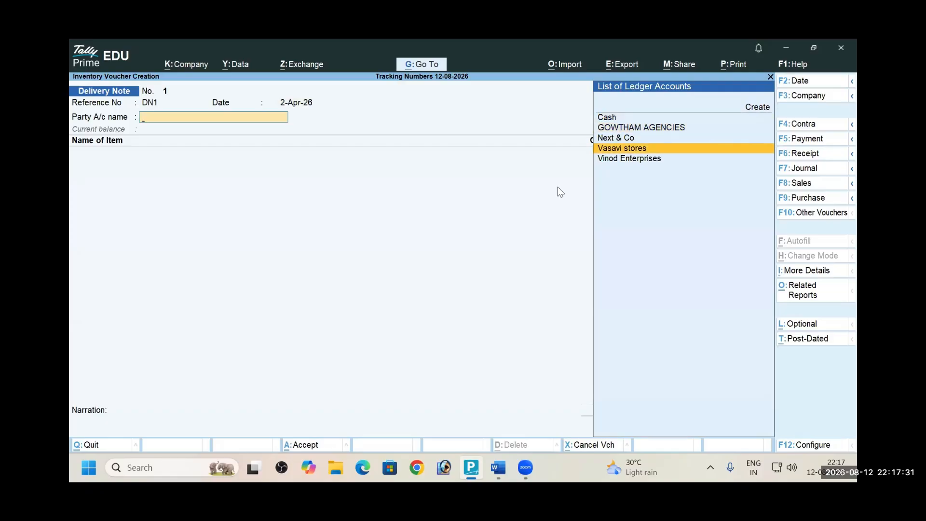
{"action": "key", "text": "Return"}
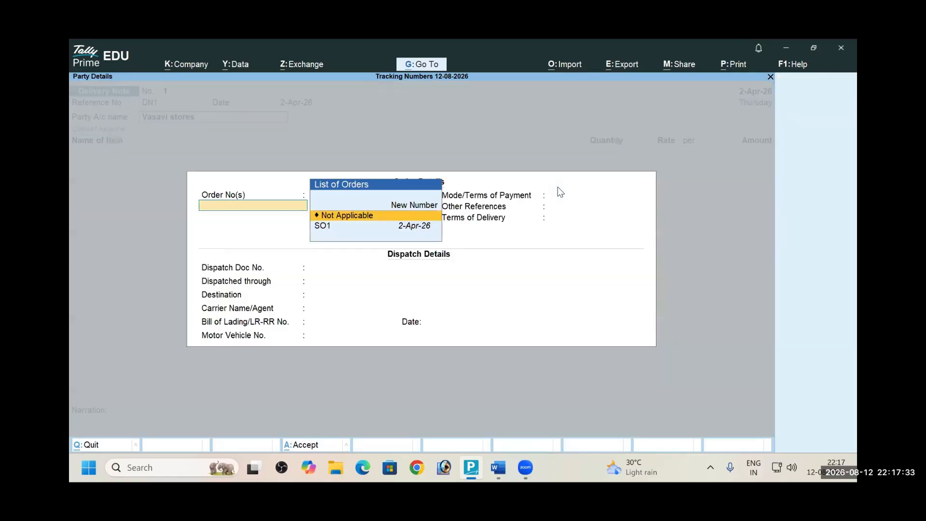
{"action": "key", "text": "Down"}
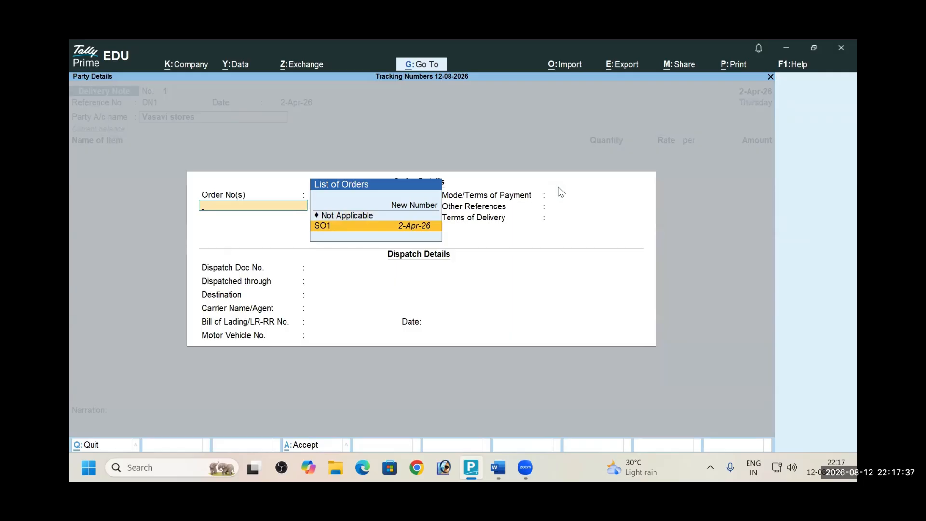
{"action": "key", "text": "Return"}
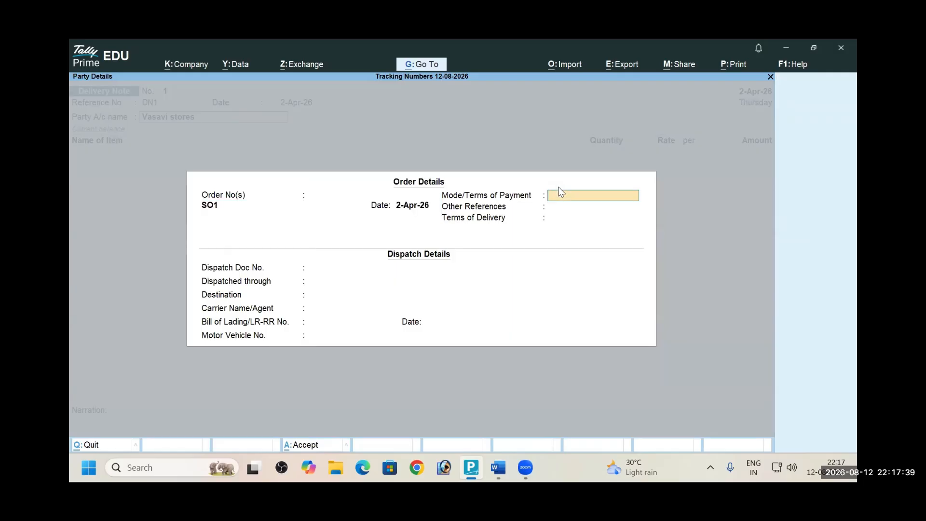
Leave the remaining order and dispatch details blank for Vasavi stores and return to the delivery note's items
{"action": "key", "text": "Return"}
{"action": "key", "text": "Return"}
{"action": "key", "text": "Return"}
{"action": "key", "text": "Return"}
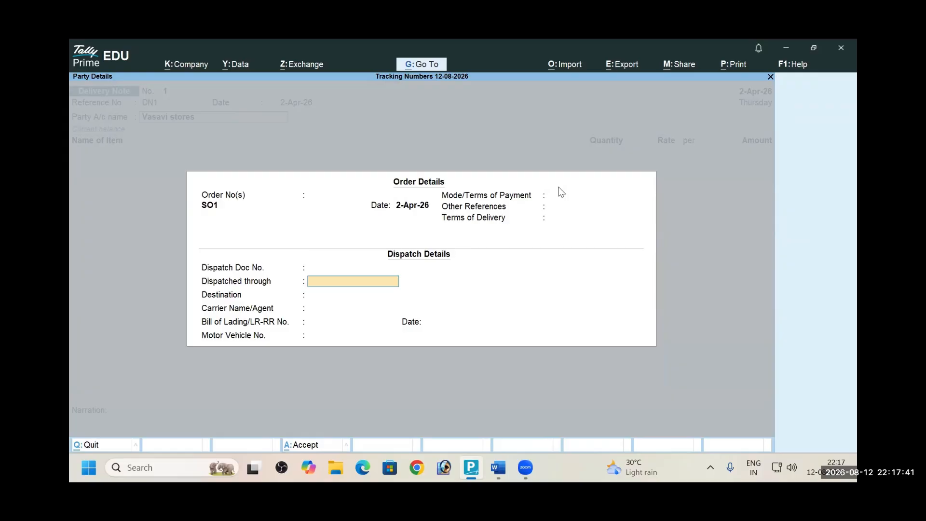
{"action": "key", "text": "Return"}
{"action": "key", "text": "Return"}
{"action": "key", "text": "Return"}
{"action": "key", "text": "Return"}
{"action": "key", "text": "Return"}
{"action": "key", "text": "Return"}
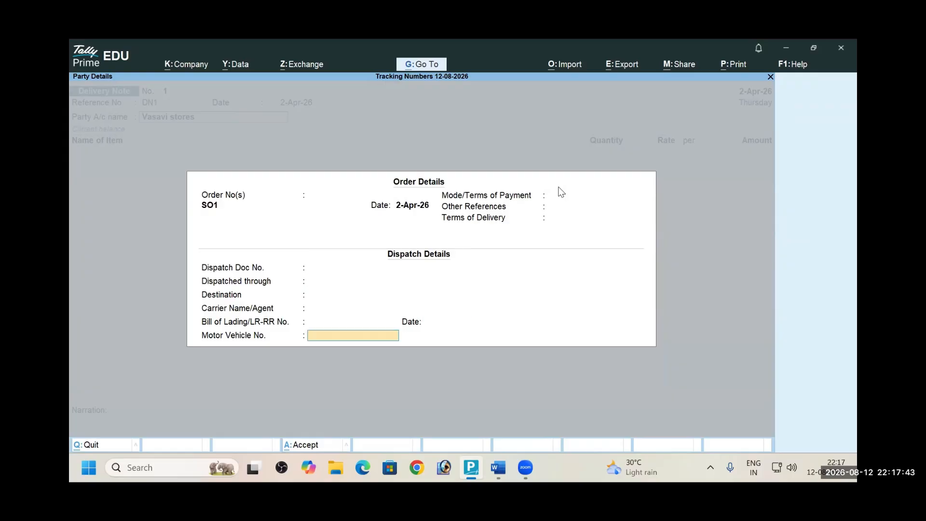
{"action": "key", "text": "Return"}
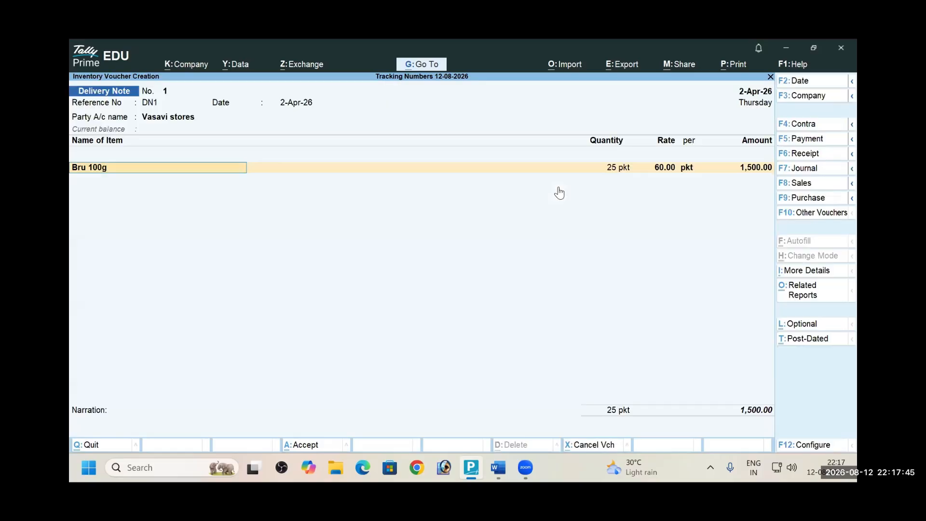
Allocate Bru 100g to tracking number DN1 and order SO1, keeping 25 pkt at 60.00
{"action": "key", "text": "Return"}
{"action": "type", "text": "1"}
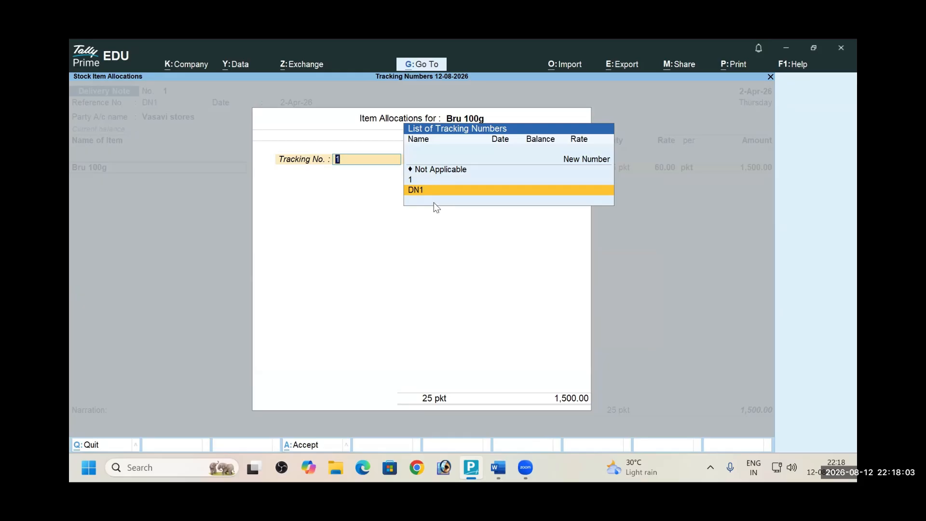
{"action": "key", "text": "Return"}
{"action": "key", "text": "Return"}
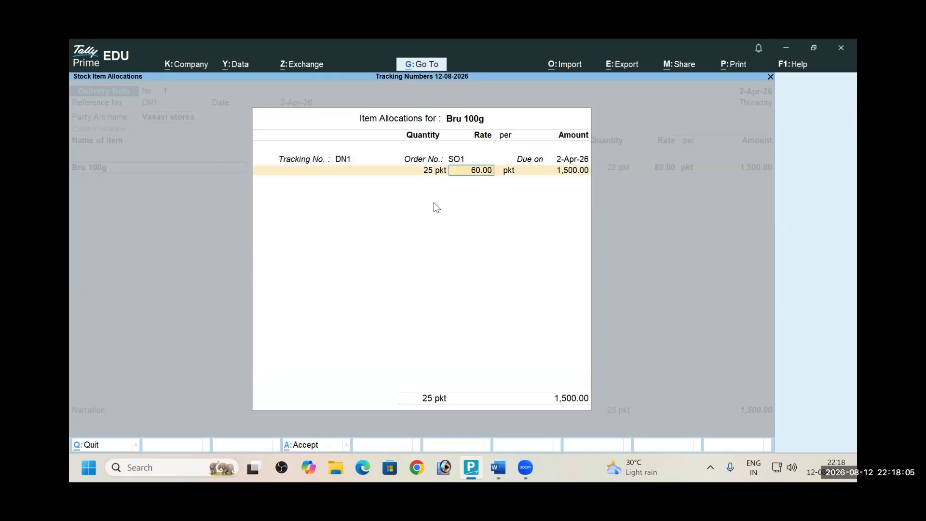
{"action": "key", "text": "Return"}
{"action": "key", "text": "Return"}
{"action": "key", "text": "Return"}
{"action": "key", "text": "Return"}
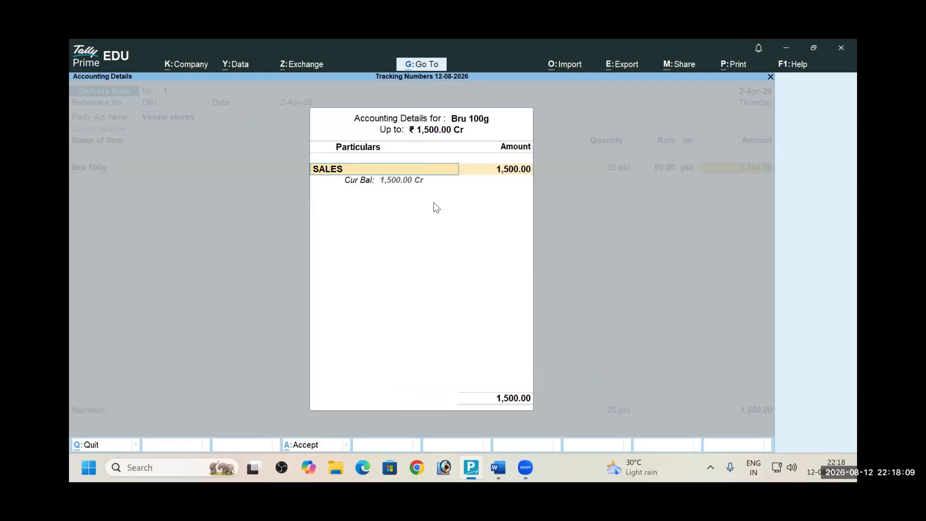
Allocate the full Bru 100g amount to SALES, end the item list without narration, and save delivery note DN1
{"action": "key", "text": "Return"}
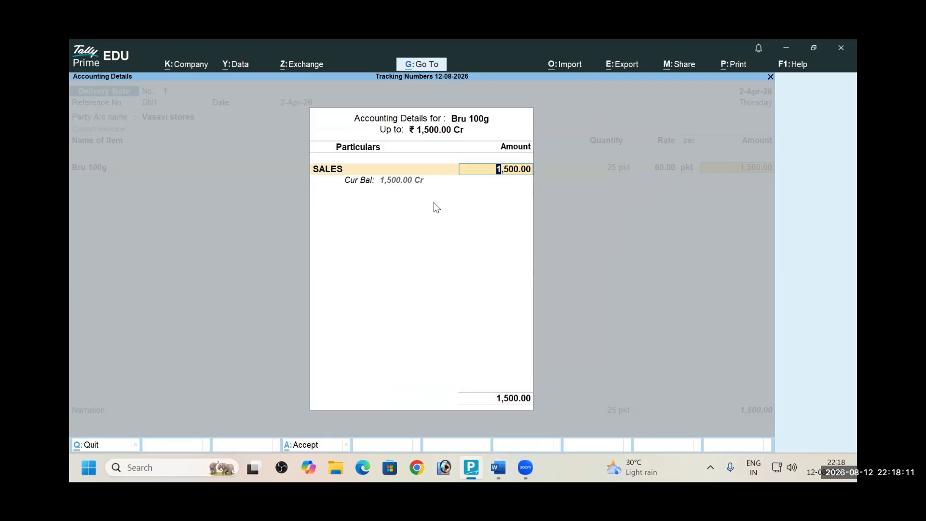
{"action": "key", "text": "Return"}
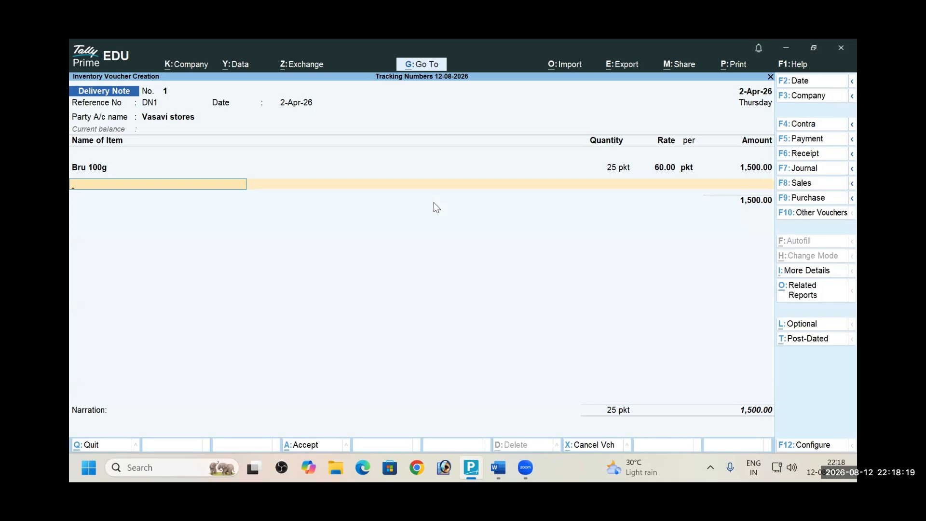
{"action": "key", "text": "Return"}
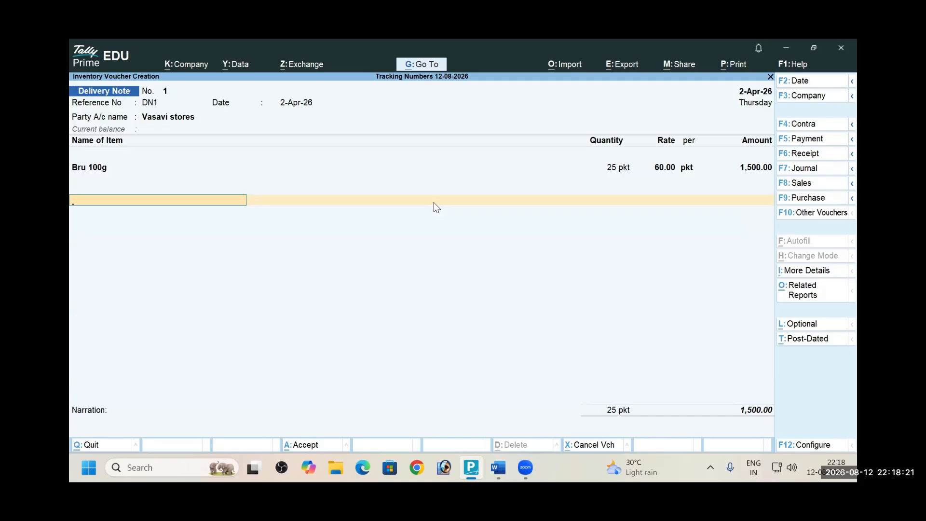
{"action": "key", "text": "Return"}
{"action": "key", "text": "Return"}
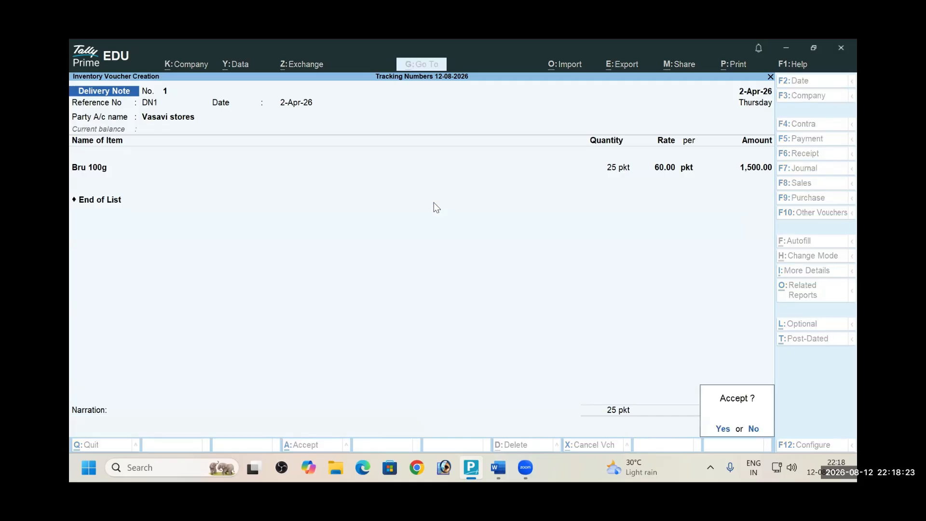
{"action": "key", "text": "Return"}
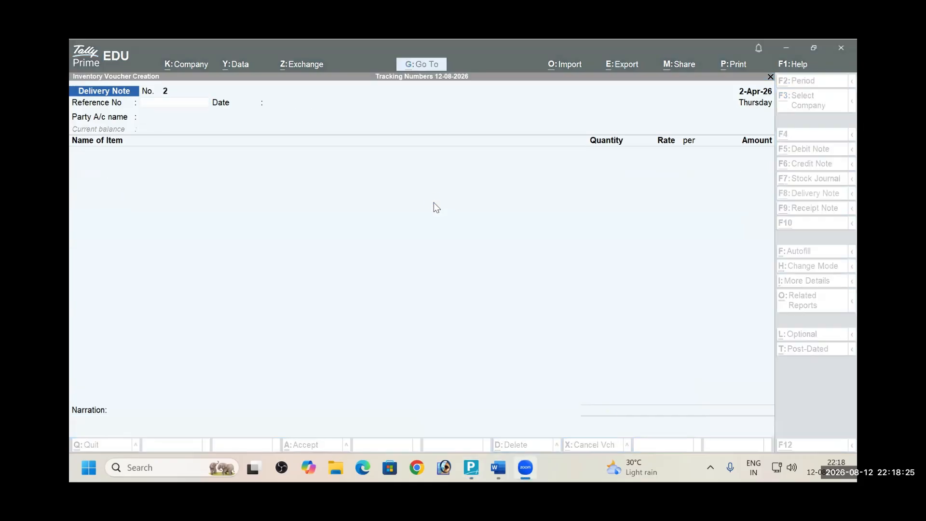
Date the second delivery note 2-May-26 and set its reference number to DO1, copied from the Word exercise
{"action": "key", "text": "alt+Tab"}
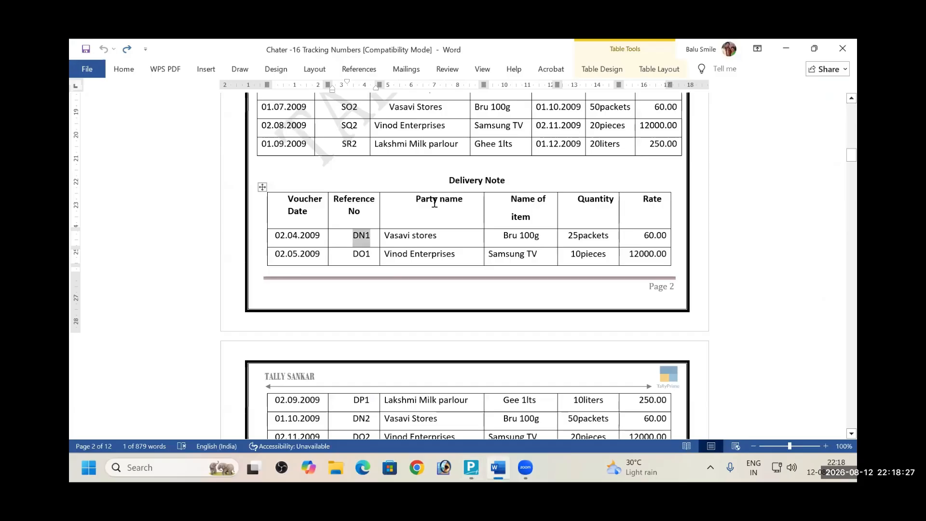
{"action": "key", "text": "alt+Tab"}
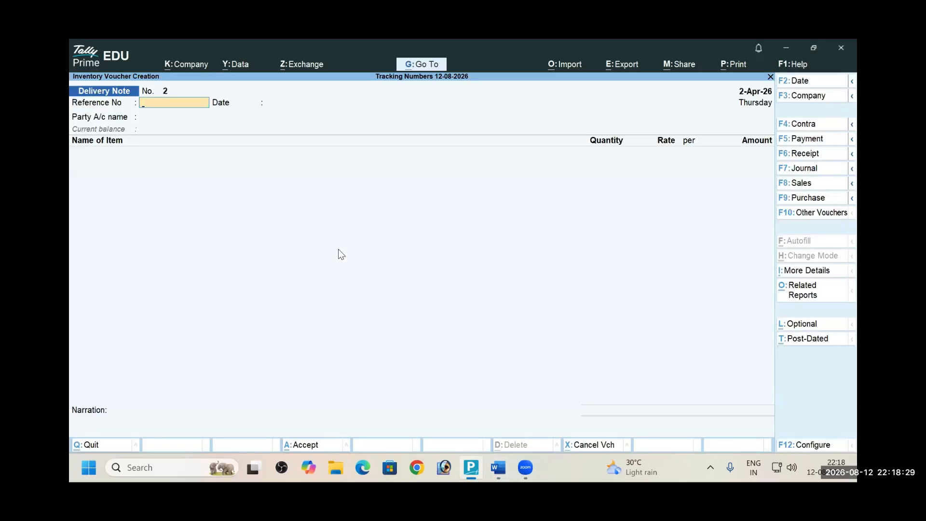
{"action": "key", "text": "F2"}
{"action": "type", "text": "2"}
{"action": "key", "text": "Return"}
{"action": "key", "text": "alt+Tab"}
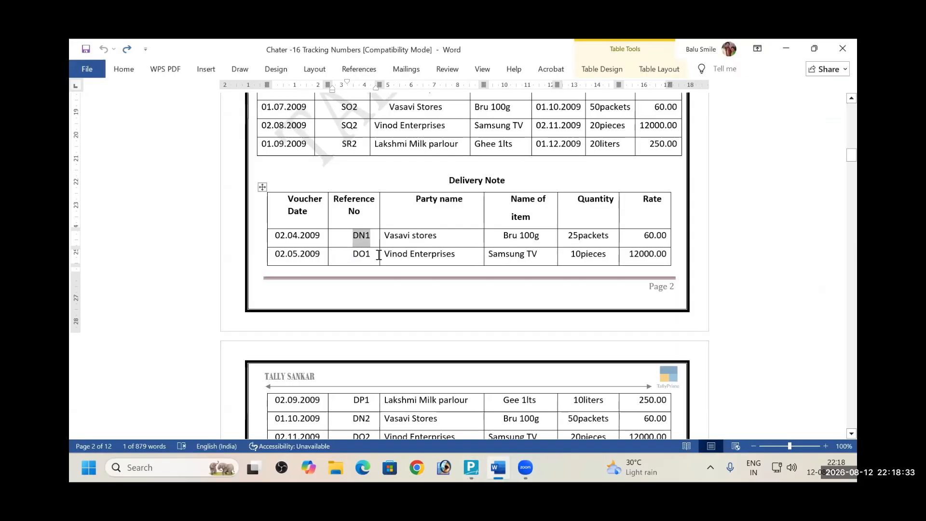
{"action": "double_click", "coordinate": [378, 254]}
{"action": "key", "text": "alt+Tab"}
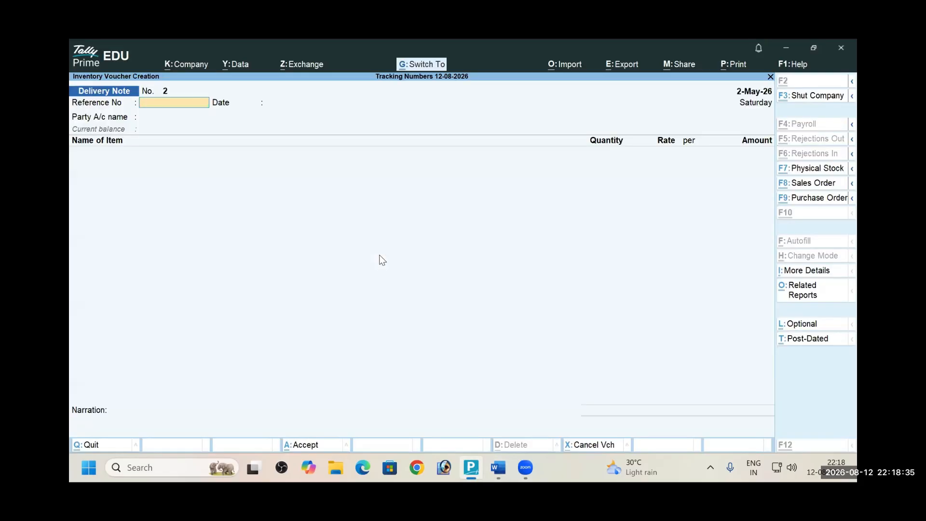
{"action": "key", "text": "ctrl+alt+v"}
{"action": "key", "text": "Return"}
{"action": "key", "text": "Return"}
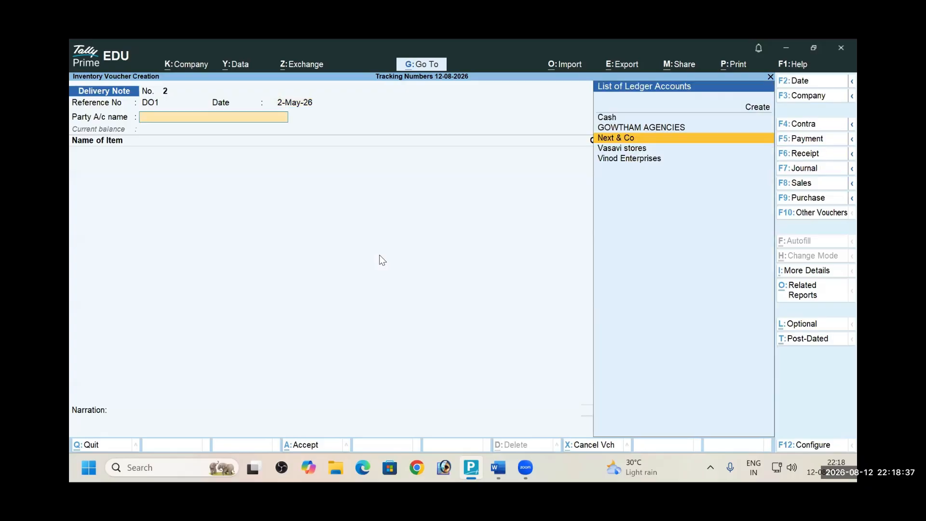
Set Vinod Enterprises as the party and link sales order SQ1, checking the order against the Word exercise
{"action": "key", "text": "Down"}
{"action": "key", "text": "Down"}
{"action": "key", "text": "Return"}
{"action": "key", "text": "Down"}
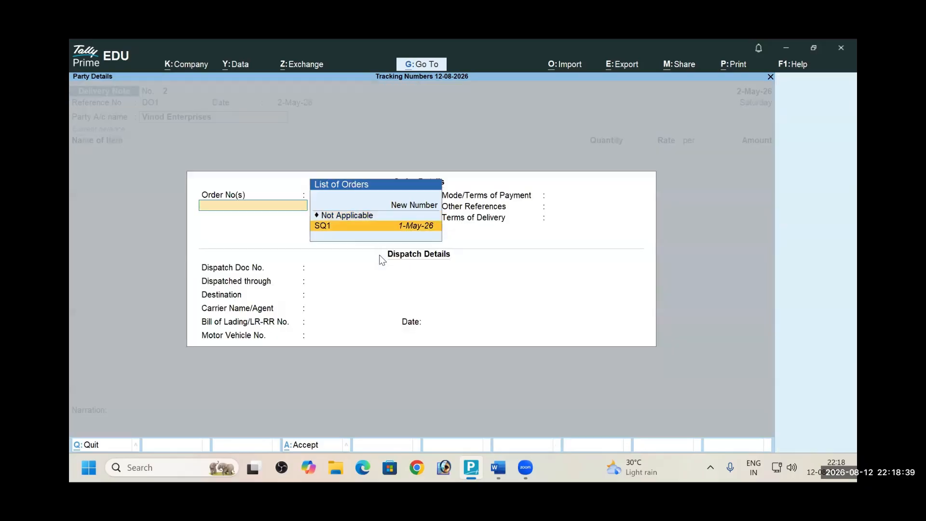
{"action": "key", "text": "Return"}
{"action": "key", "text": "alt+Tab"}
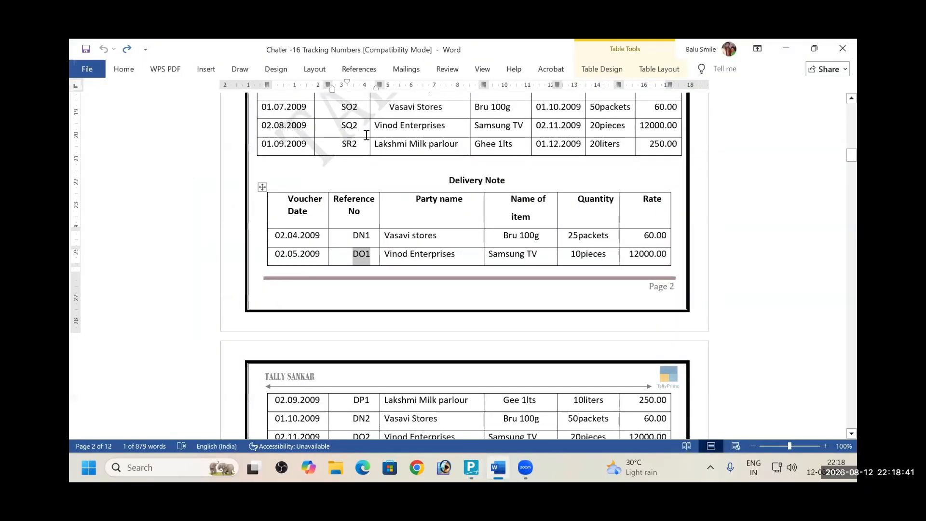
{"action": "scroll", "coordinate": [393, 155], "scroll_direction": "up", "scroll_amount": 1}
{"action": "scroll", "coordinate": [362, 160], "scroll_direction": "up", "scroll_amount": 1}
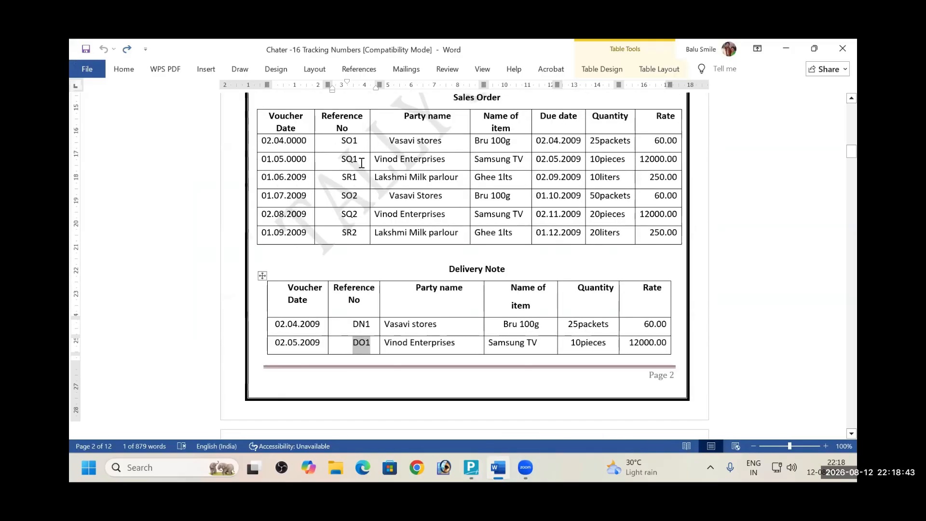
{"action": "scroll", "coordinate": [383, 144], "scroll_direction": "down", "scroll_amount": 1}
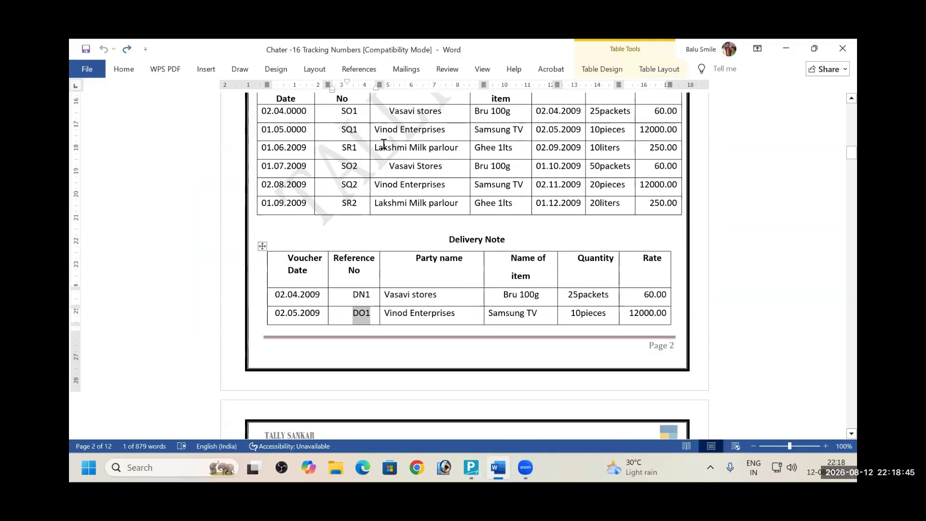
{"action": "key", "text": "alt+Tab"}
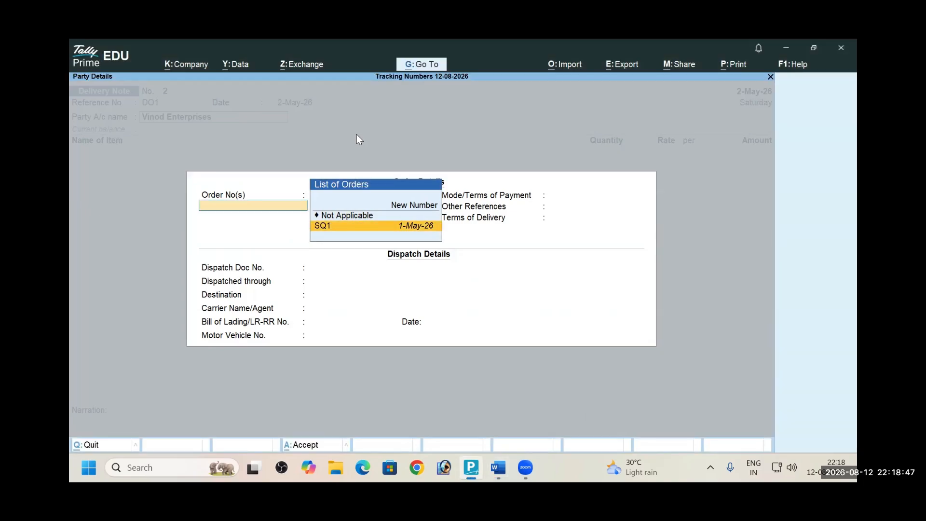
{"action": "key", "text": "Return"}
{"action": "key", "text": "Return"}
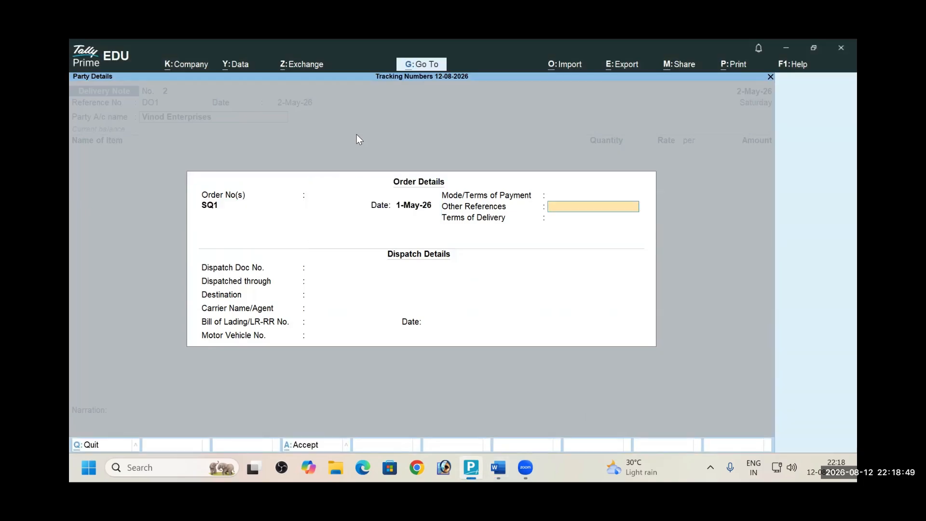
Leave the remaining order and dispatch details blank for Vinod Enterprises and return to the delivery note's items
{"action": "key", "text": "Return"}
{"action": "key", "text": "Return"}
{"action": "key", "text": "Return"}
{"action": "key", "text": "Return"}
{"action": "key", "text": "Return"}
{"action": "key", "text": "Return"}
{"action": "key", "text": "Return"}
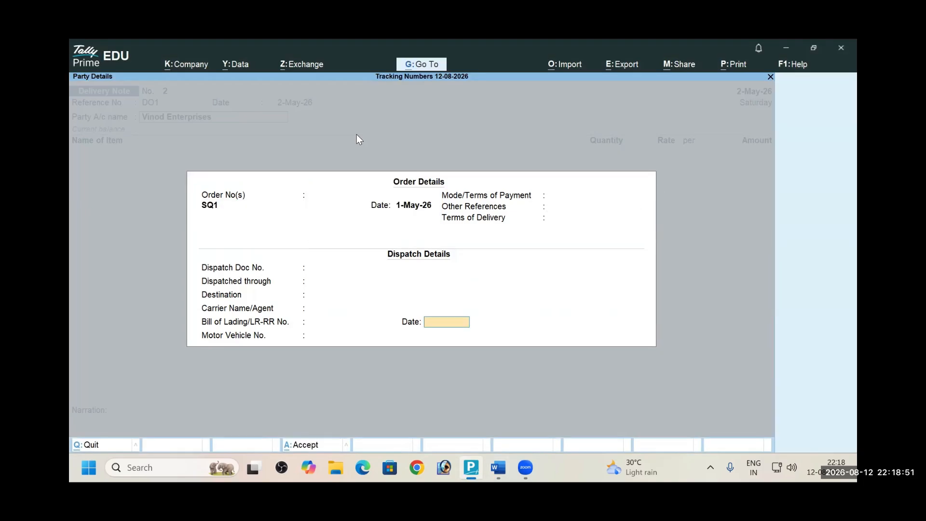
{"action": "key", "text": "Return"}
{"action": "key", "text": "Return"}
{"action": "key", "text": "Return"}
{"action": "key", "text": "Return"}
{"action": "key", "text": "Return"}
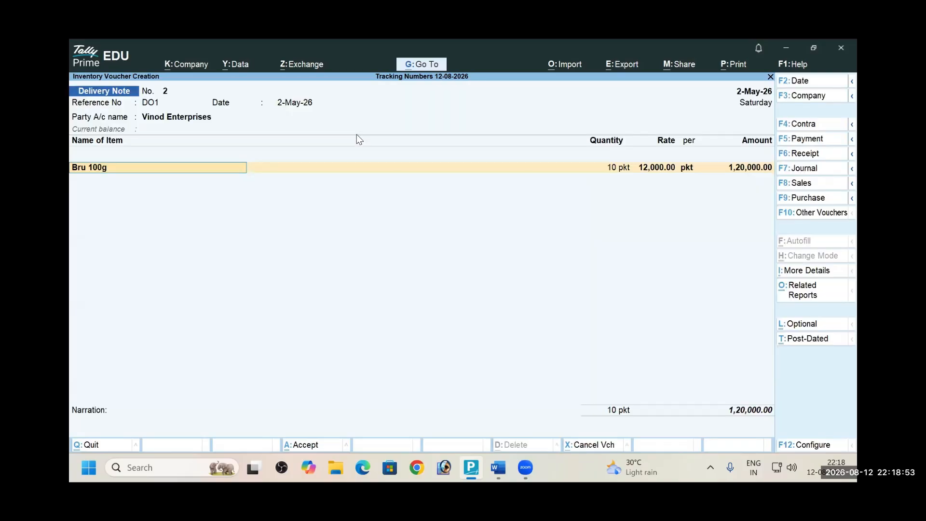
Allocate the Bru 100g line to tracking number DO1 and order SQ1, keeping 10 pkt at 12,000.00
{"action": "key", "text": "Return"}
{"action": "key", "text": "Down"}
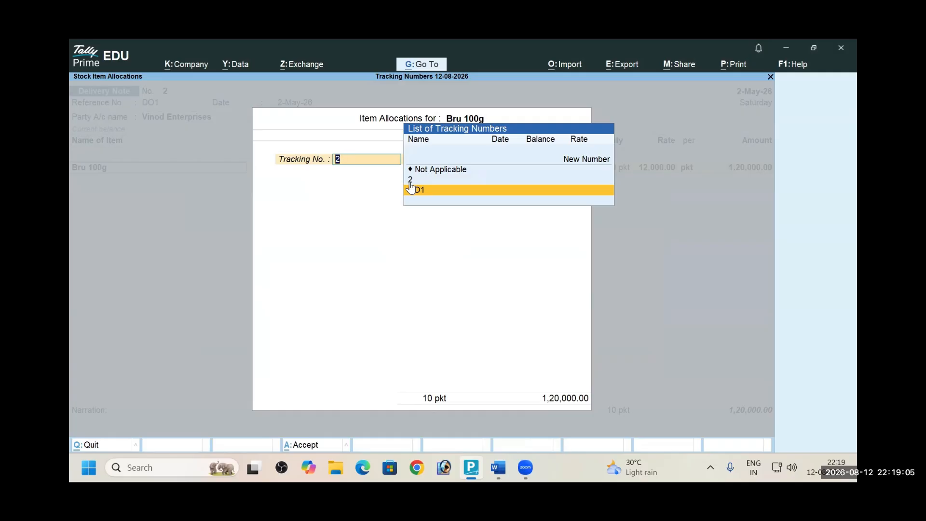
{"action": "left_click", "coordinate": [411, 189]}
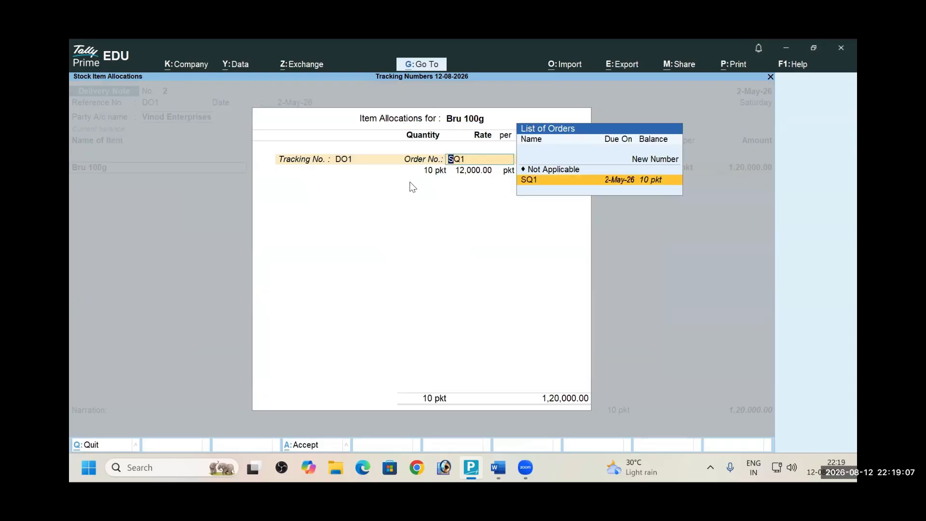
{"action": "key", "text": "Return"}
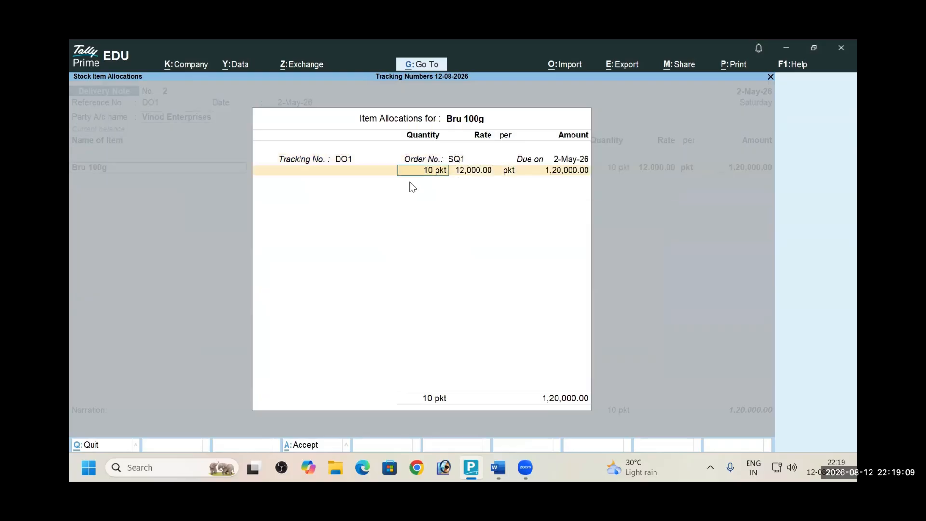
{"action": "key", "text": "Return"}
{"action": "key", "text": "Return"}
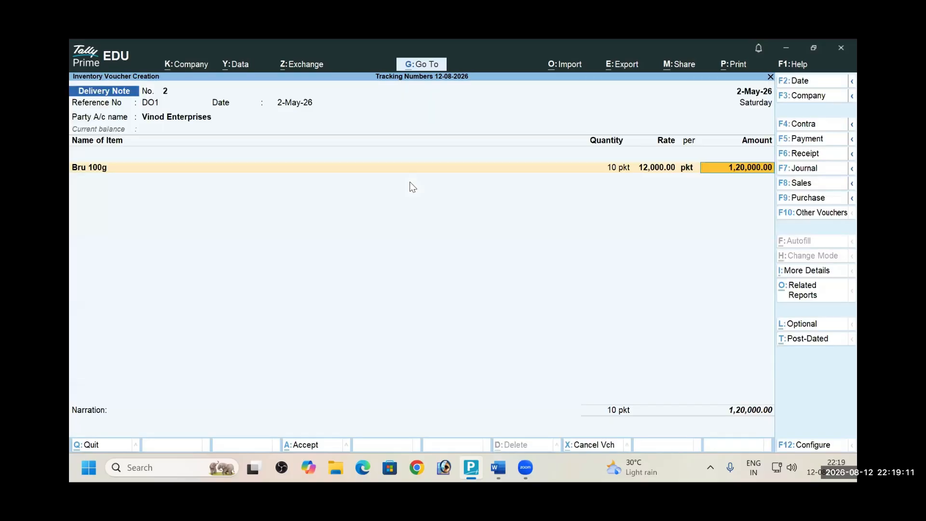
End the item list of delivery note DO1, leave the narration blank, and switch to the Word exercise
{"action": "key", "text": "Return"}
{"action": "key", "text": "Return"}
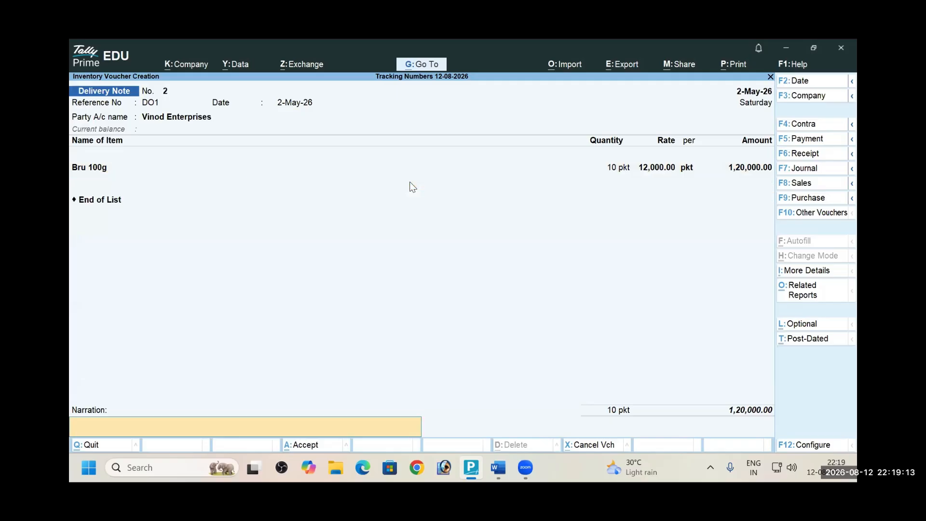
{"action": "key", "text": "Return"}
{"action": "key", "text": "alt+Tab"}
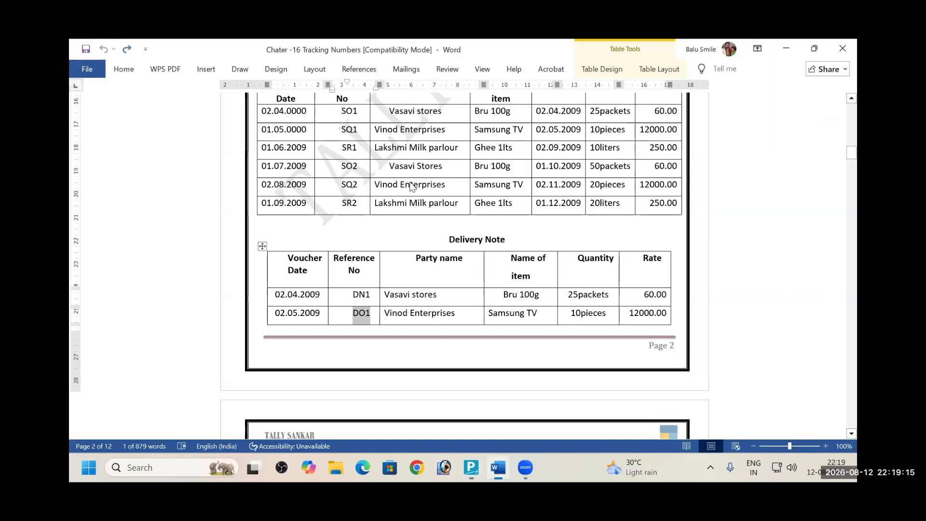
Switch to TallyPrime, leave the blank delivery note, and examine the sales and closing stock entries in the detailed Profit & Loss A/c
{"action": "key", "text": "alt+Tab"}
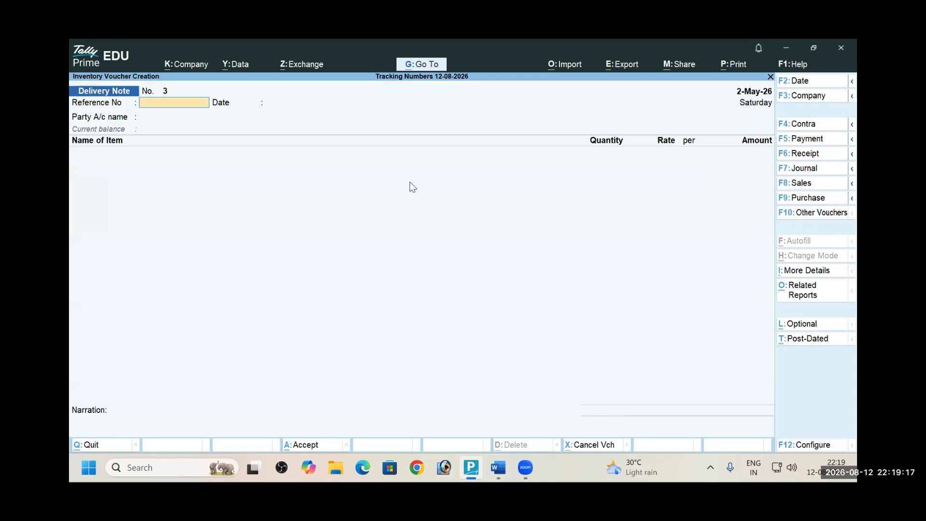
{"action": "key", "text": "Escape"}
{"action": "key", "text": "p"}
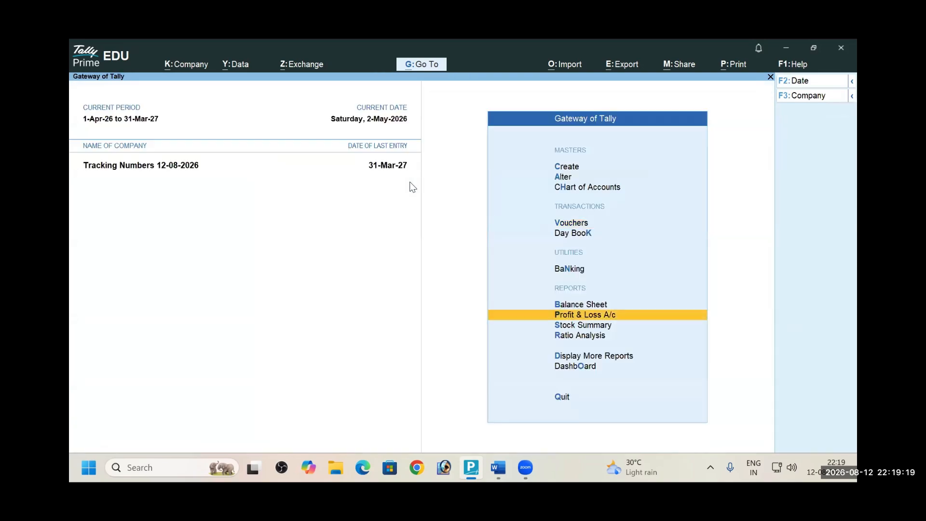
{"action": "key", "text": "Return"}
{"action": "key", "text": "alt+F5"}
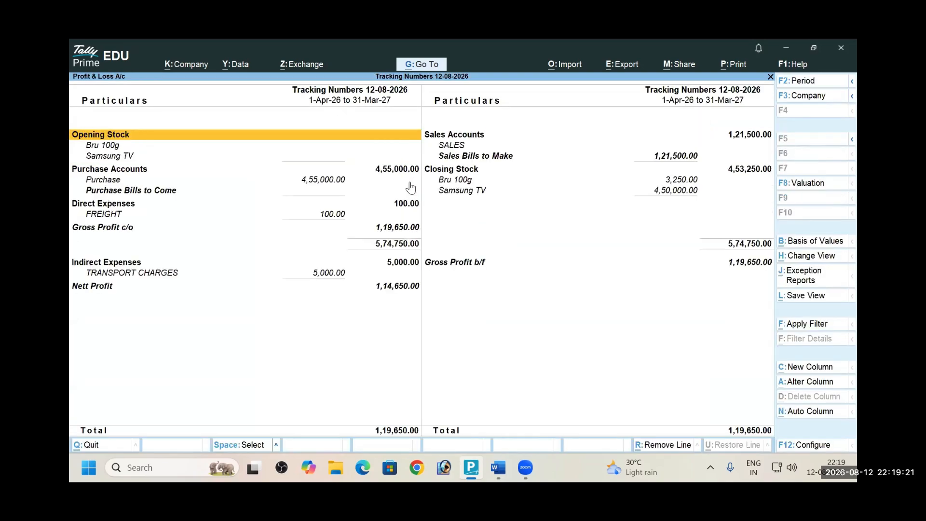
{"action": "key", "text": "Right"}
{"action": "key", "text": "Down"}
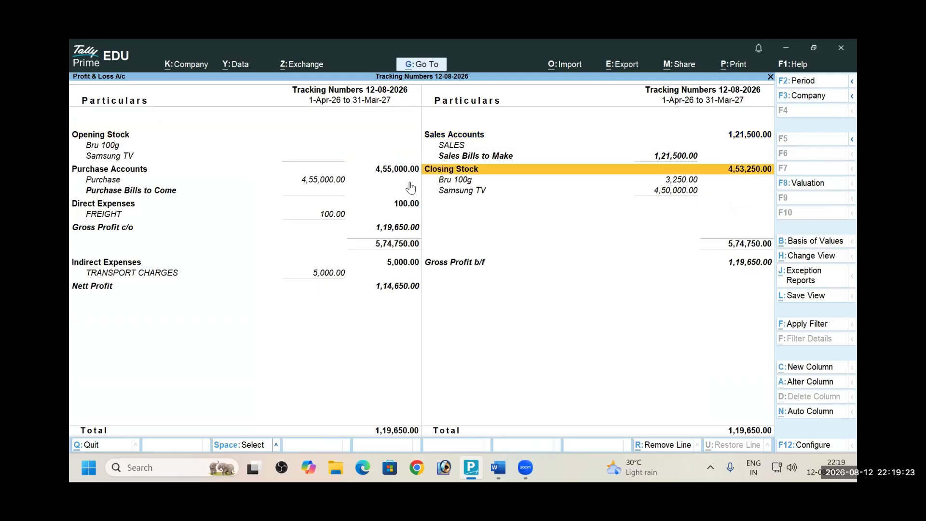
{"action": "key", "text": "Up"}
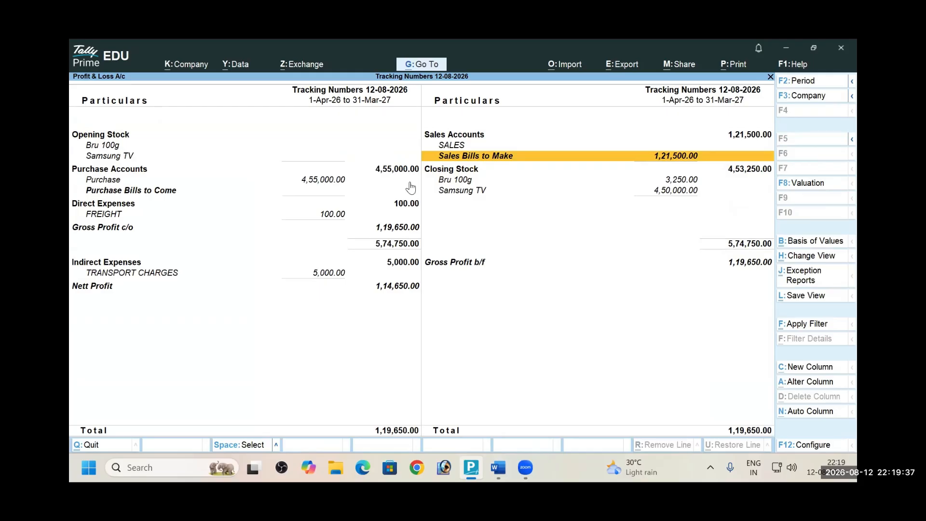
{"action": "key", "text": "Up"}
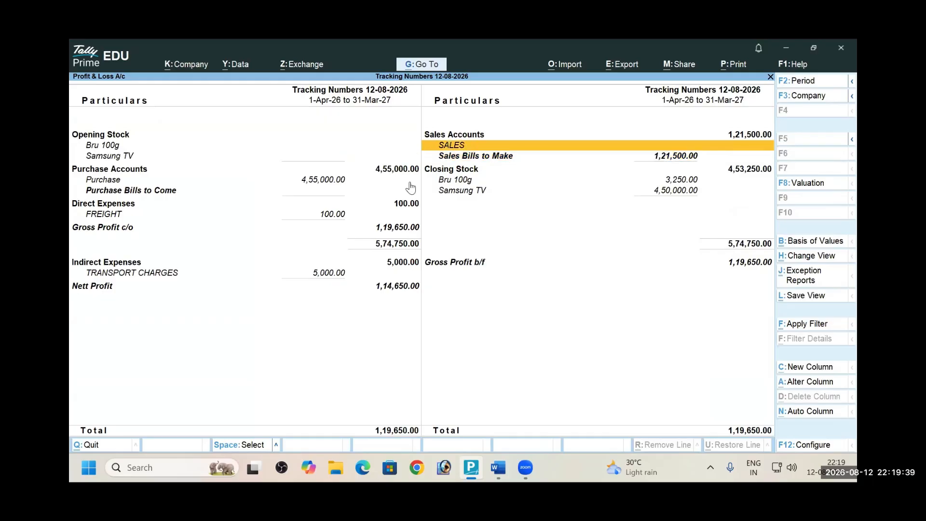
{"action": "key", "text": "Return"}
Switch to the Word exercise and read the Sales table that follows the delivery notes
{"action": "key", "text": "alt+Tab"}
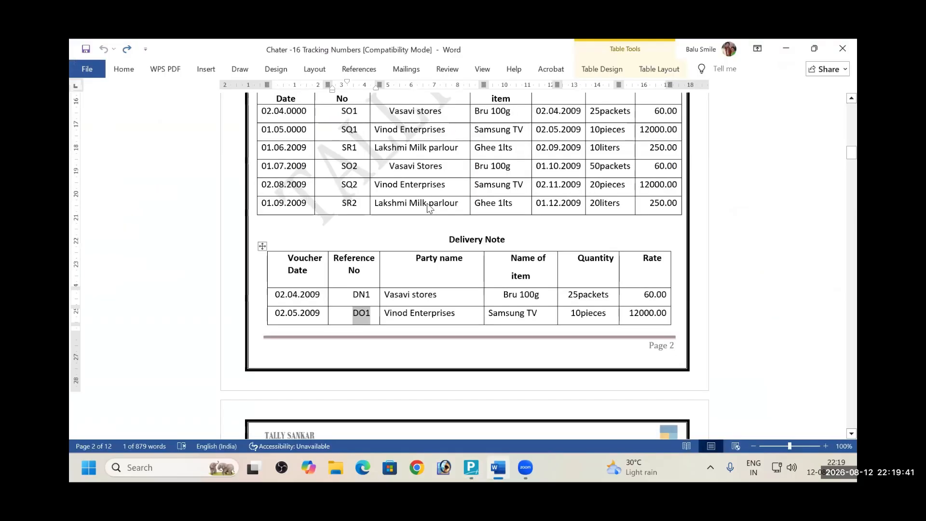
{"action": "scroll", "coordinate": [428, 202], "scroll_direction": "down", "scroll_amount": 10}
{"action": "scroll", "coordinate": [430, 162], "scroll_direction": "down", "scroll_amount": 3}
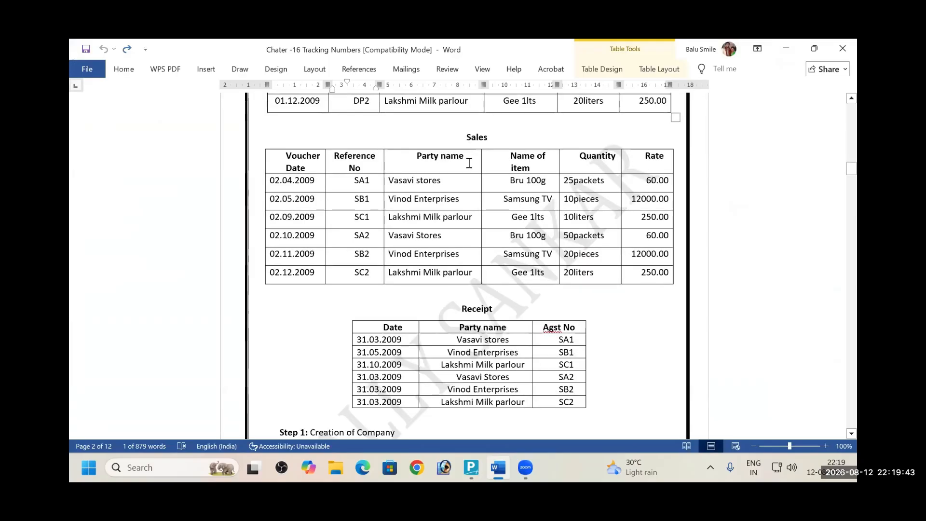
{"action": "scroll", "coordinate": [491, 169], "scroll_direction": "down", "scroll_amount": 2}
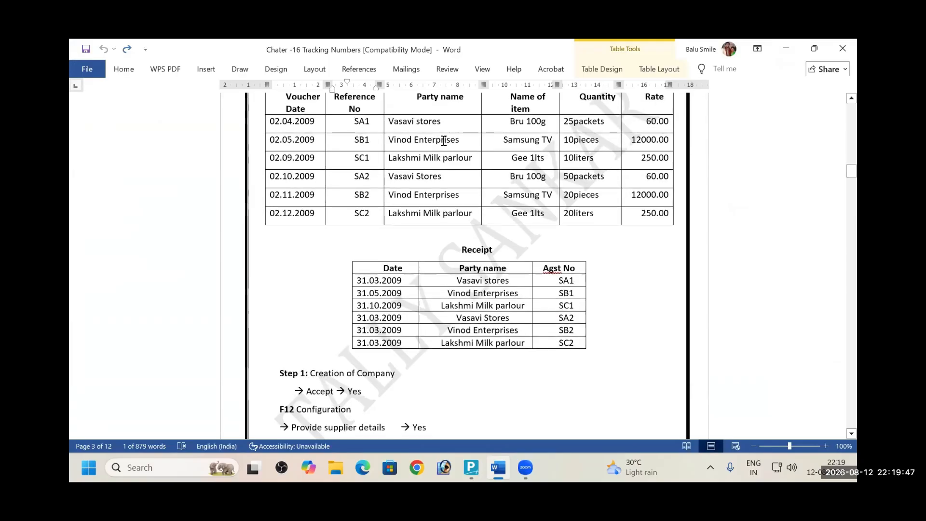
{"action": "scroll", "coordinate": [442, 140], "scroll_direction": "up", "scroll_amount": 2}
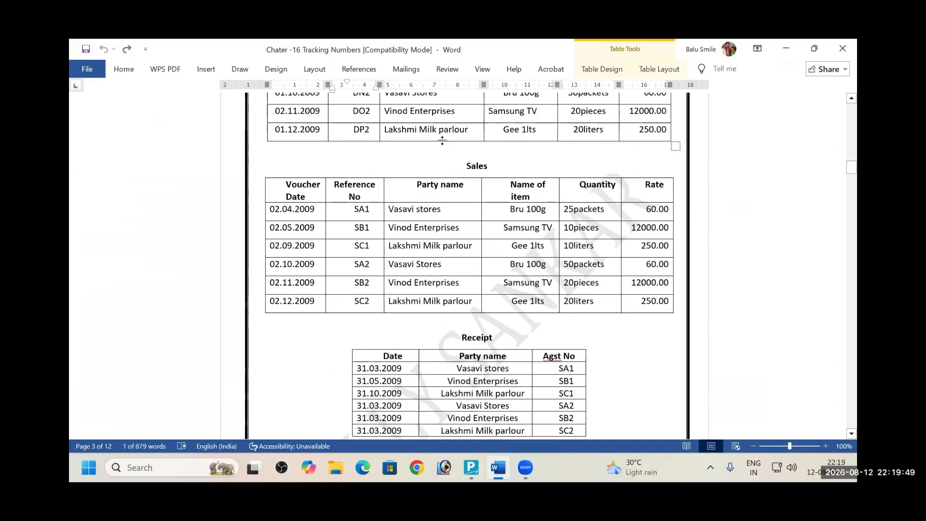
Return to TallyPrime, close the Profit & Loss report, and open a new Sales voucher
{"action": "key", "text": "alt+Tab"}
{"action": "key", "text": "Escape"}
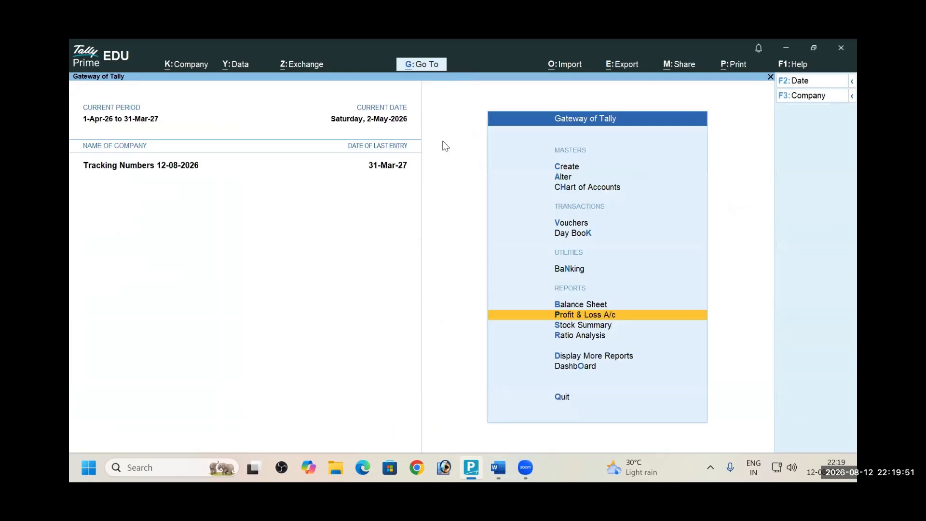
{"action": "key", "text": "Home"}
{"action": "key", "text": "alt+F8"}
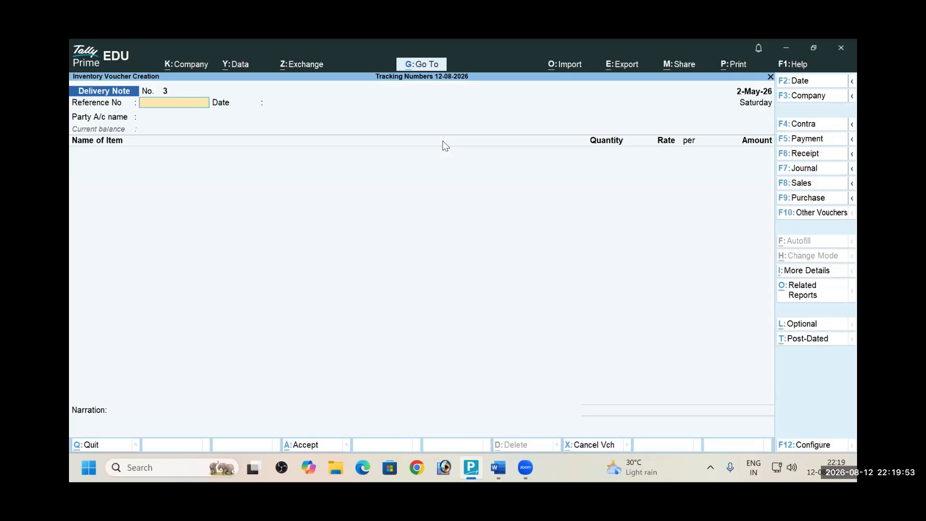
{"action": "key", "text": "F8"}
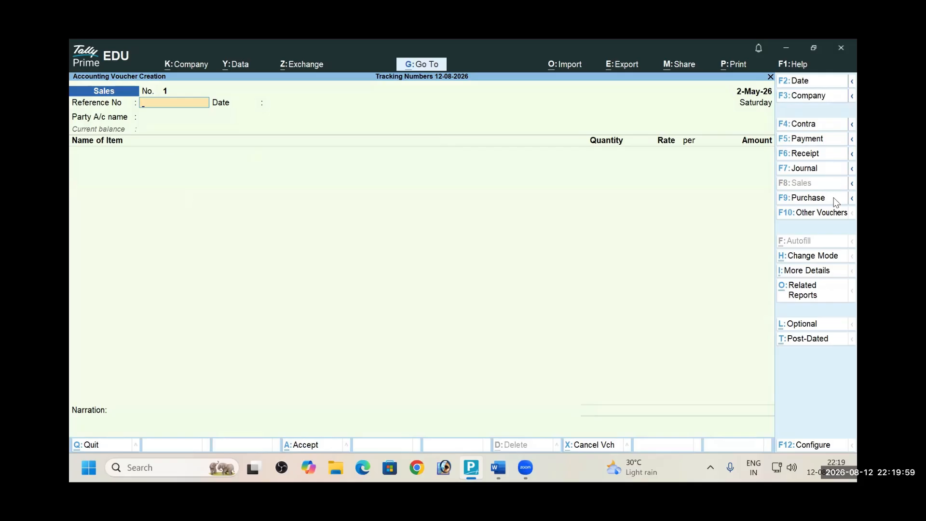
Try the Sales voucher in As Voucher mode, comparing its layout with the Sales table in the Word exercise
{"action": "left_click", "coordinate": [802, 261]}
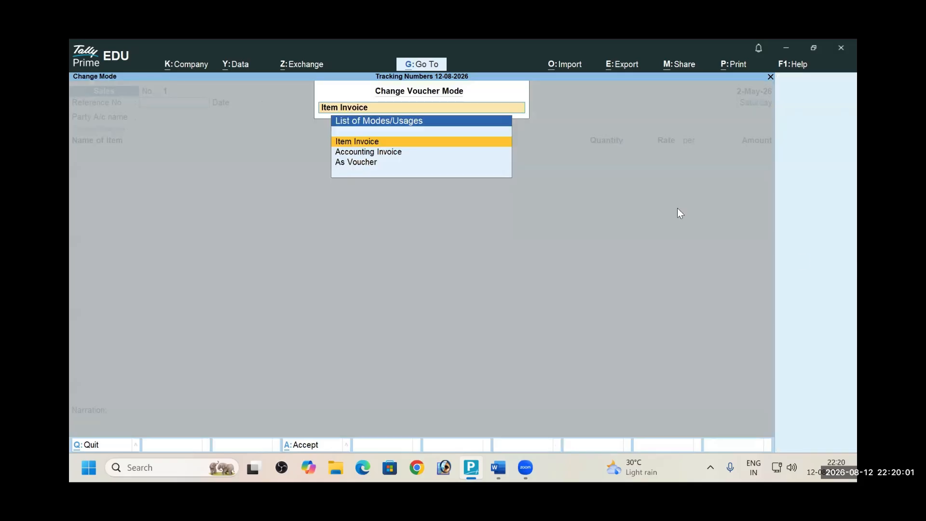
{"action": "left_click", "coordinate": [359, 162]}
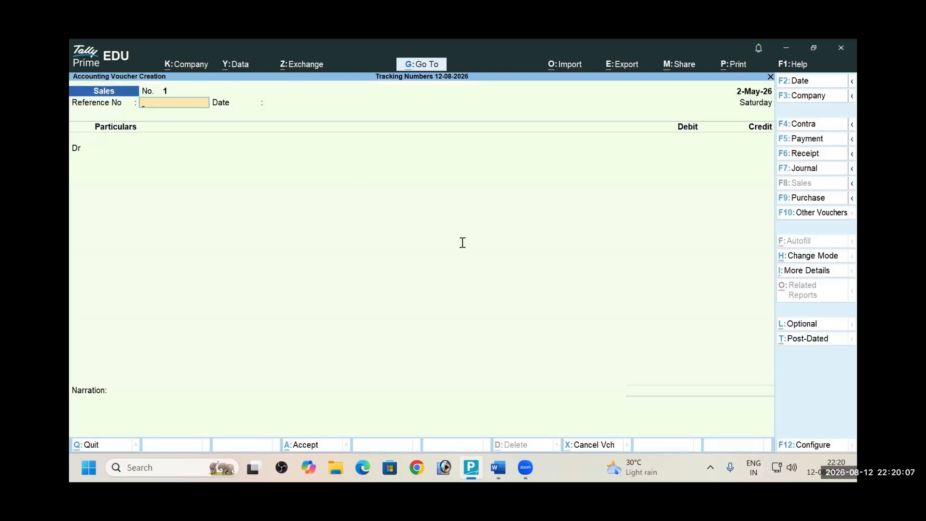
{"action": "key", "text": "alt+Tab"}
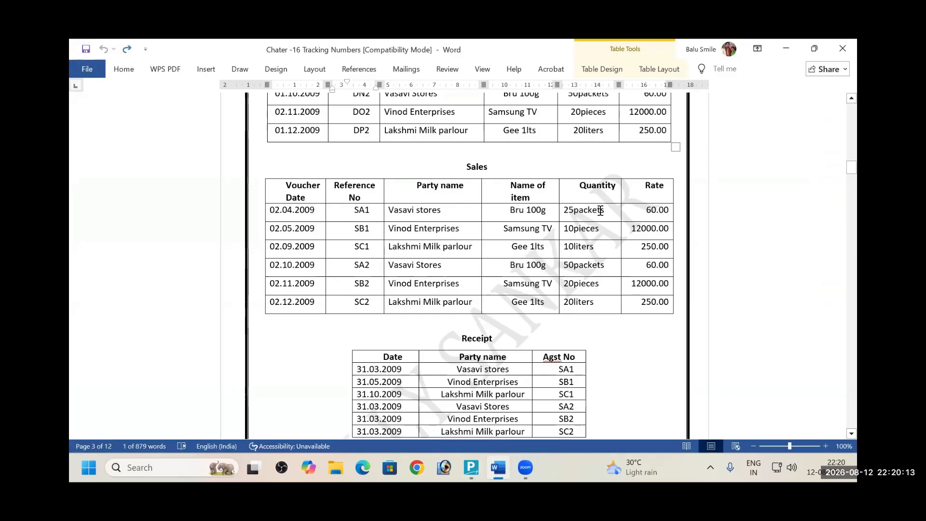
{"action": "key", "text": "alt+Tab"}
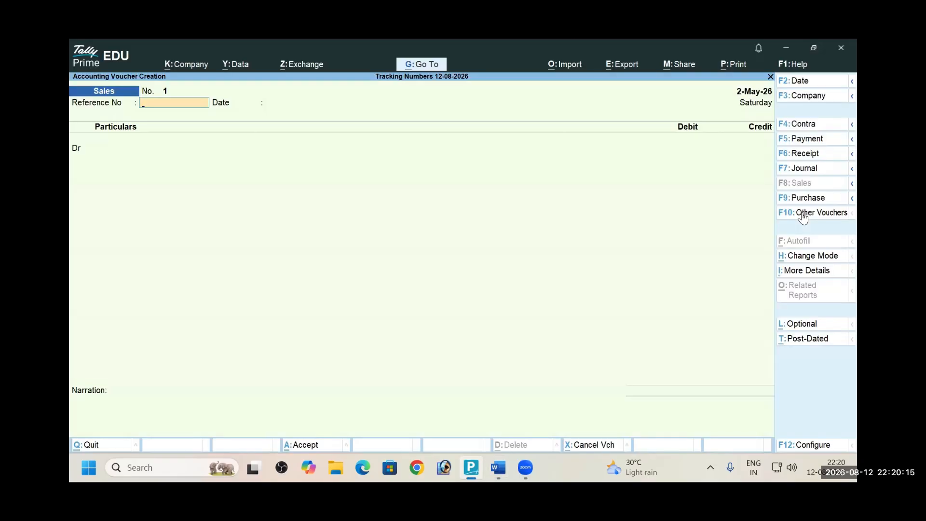
{"action": "left_click", "coordinate": [796, 216]}
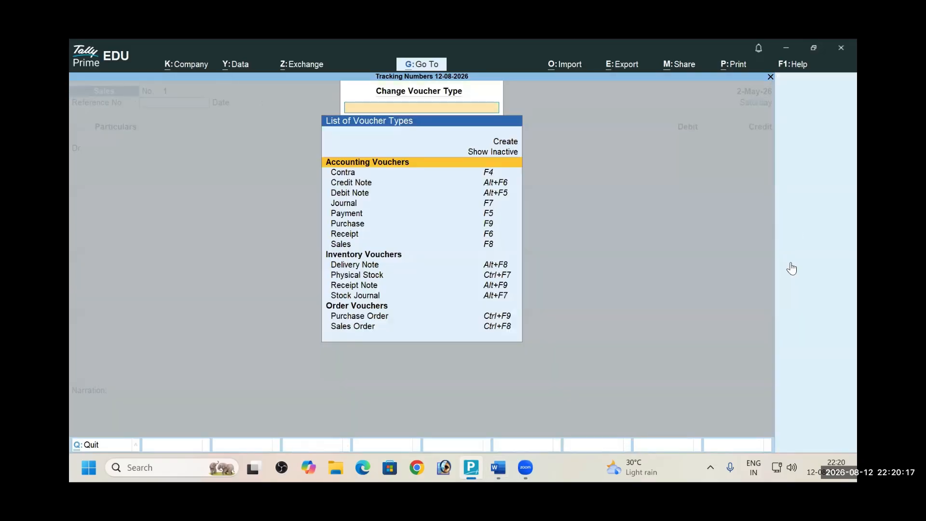
{"action": "key", "text": "Escape"}
Restore the Sales voucher to Item Invoice mode
{"action": "left_click", "coordinate": [797, 257]}
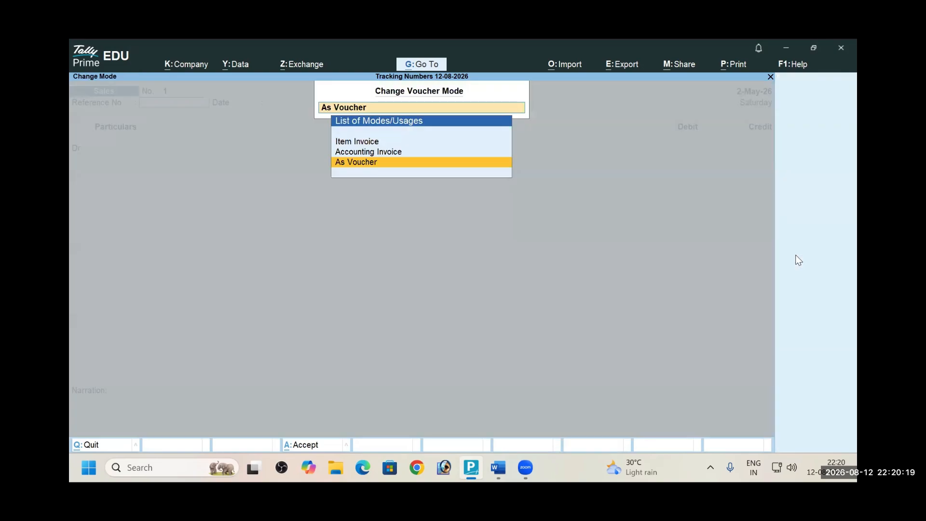
{"action": "key", "text": "Up"}
{"action": "key", "text": "Up"}
{"action": "key", "text": "Return"}
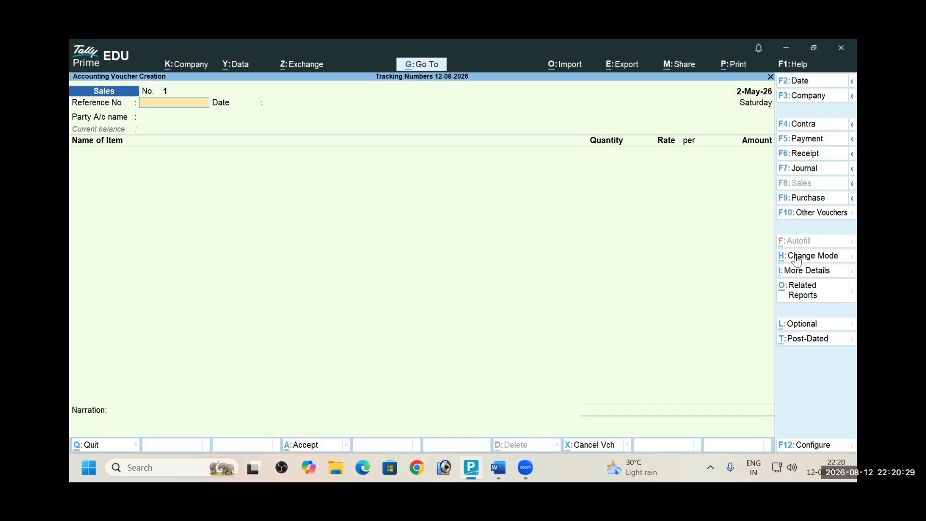
Copy reference number SA1 from the Word exercise's Sales table into the Sales voucher's reference number
{"action": "key", "text": "alt+Tab"}
{"action": "scroll", "coordinate": [752, 237], "scroll_direction": "down", "scroll_amount": 1}
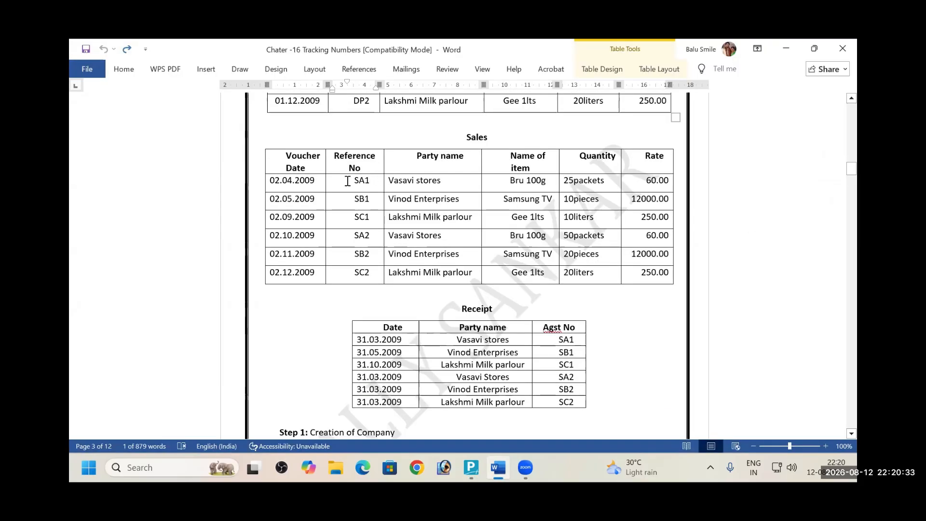
{"action": "double_click", "coordinate": [376, 182]}
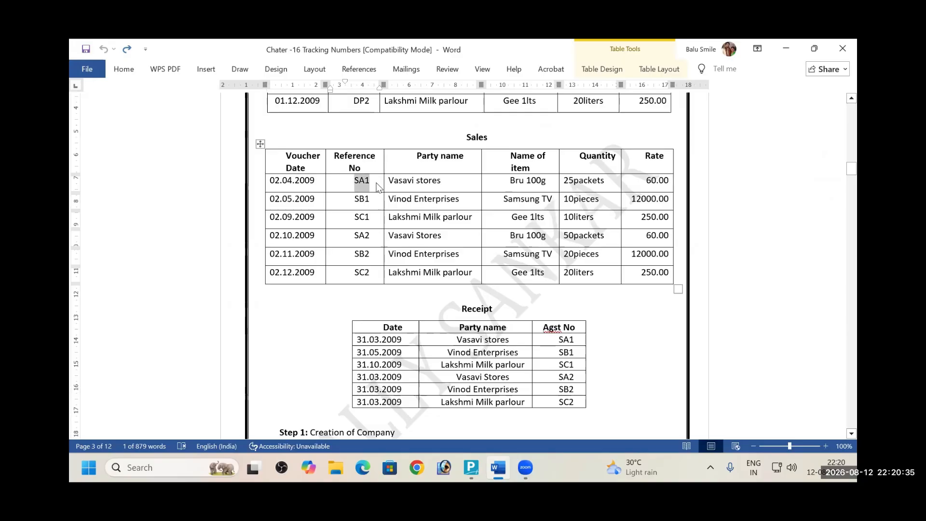
{"action": "key", "text": "ctrl+c"}
{"action": "key", "text": "alt+Tab"}
{"action": "key", "text": "ctrl+v"}
{"action": "key", "text": "Return"}
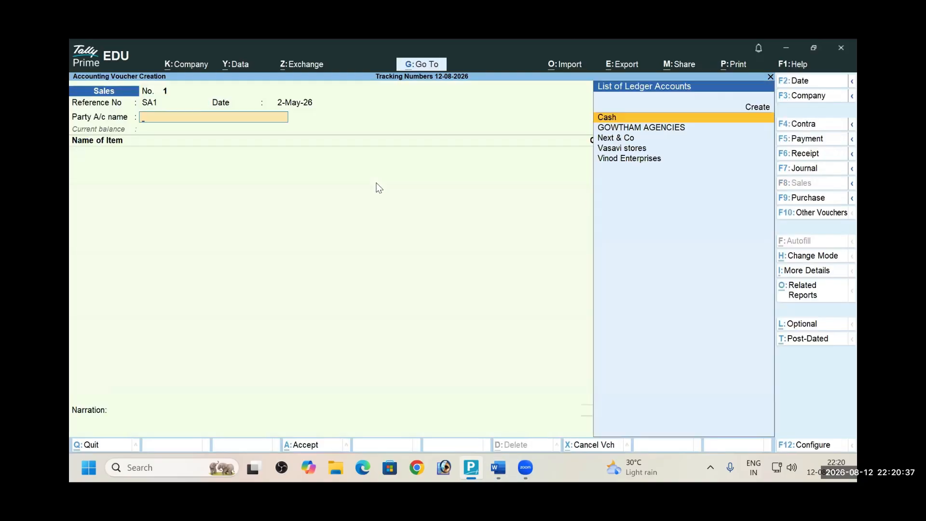
Check the SA1 date in the Word exercise and set both the voucher date and the reference date to 2-4
{"action": "key", "text": "alt+Tab"}
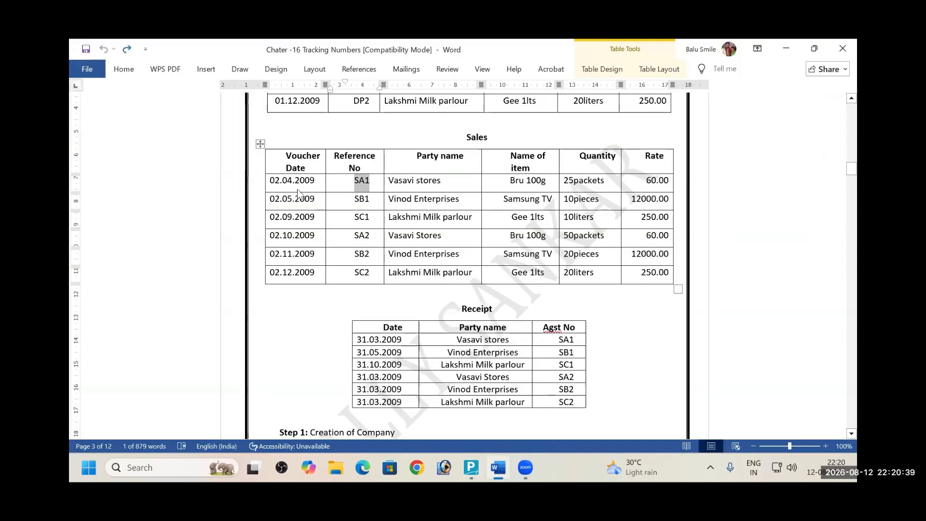
{"action": "key", "text": "alt+Tab"}
{"action": "key", "text": "alt+F2"}
{"action": "type", "text": "2-4"}
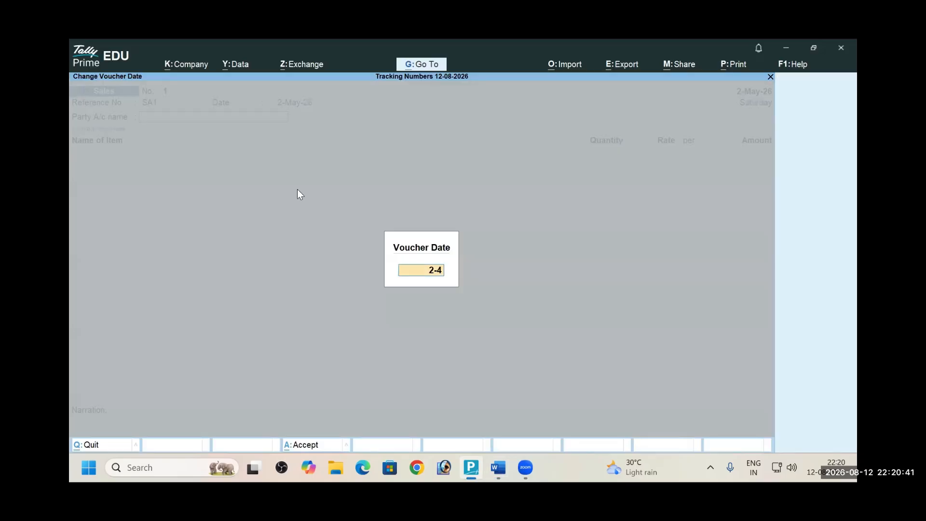
{"action": "key", "text": "Return"}
{"action": "key", "text": "BackSpace"}
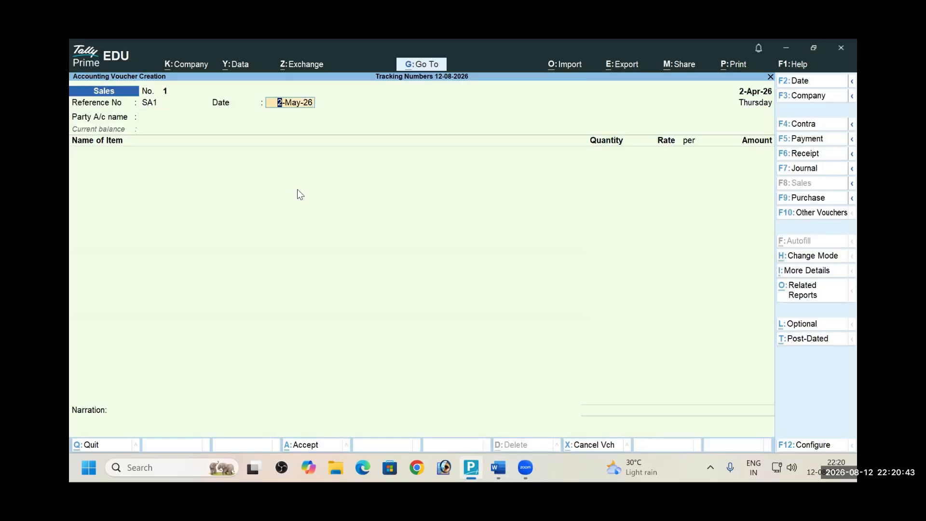
{"action": "type", "text": "2-4"}
{"action": "key", "text": "Return"}
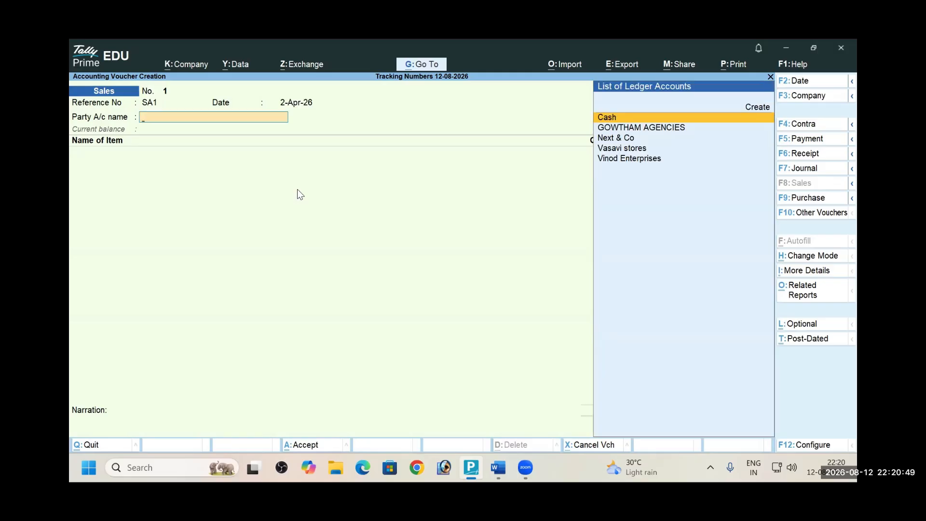
Set Vasavi stores as the party of sales voucher SA1 and accept the dispatch details left blank
{"action": "key", "text": "Down"}
{"action": "key", "text": "Down"}
{"action": "key", "text": "Down"}
{"action": "key", "text": "Return"}
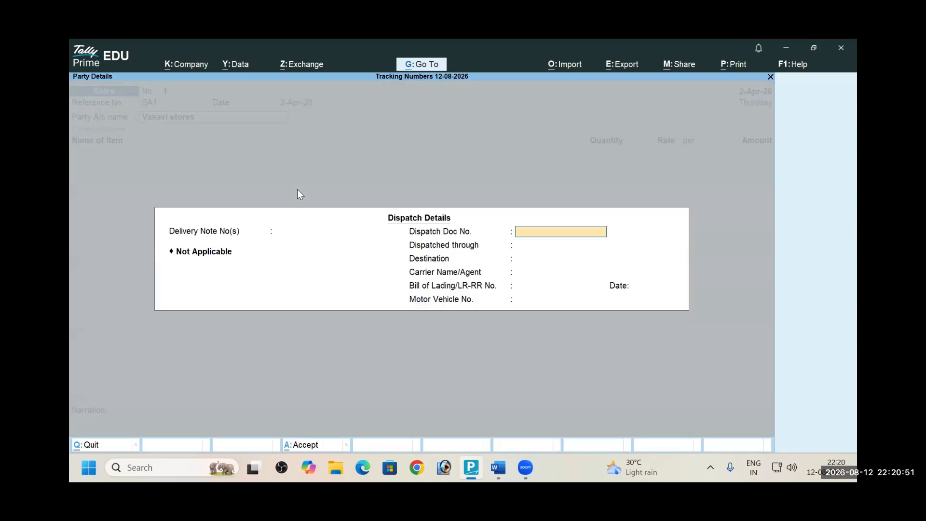
{"action": "key", "text": "ctrl+a"}
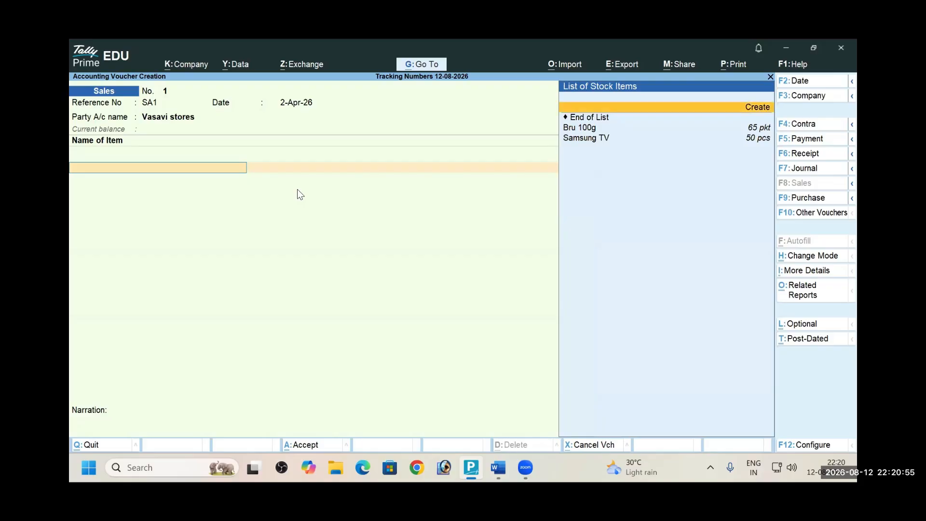
Add Bru 100g against tracking number DN1, keeping order SO1 with 25 pkt at 60.00, and end the item's allocations
{"action": "key", "text": "Down"}
{"action": "key", "text": "Return"}
{"action": "key", "text": "Down"}
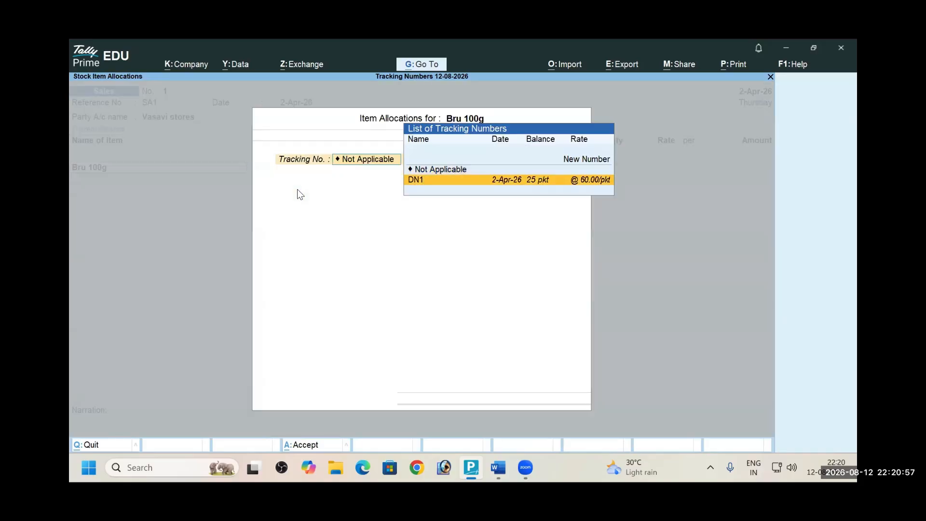
{"action": "key", "text": "Return"}
{"action": "key", "text": "Return"}
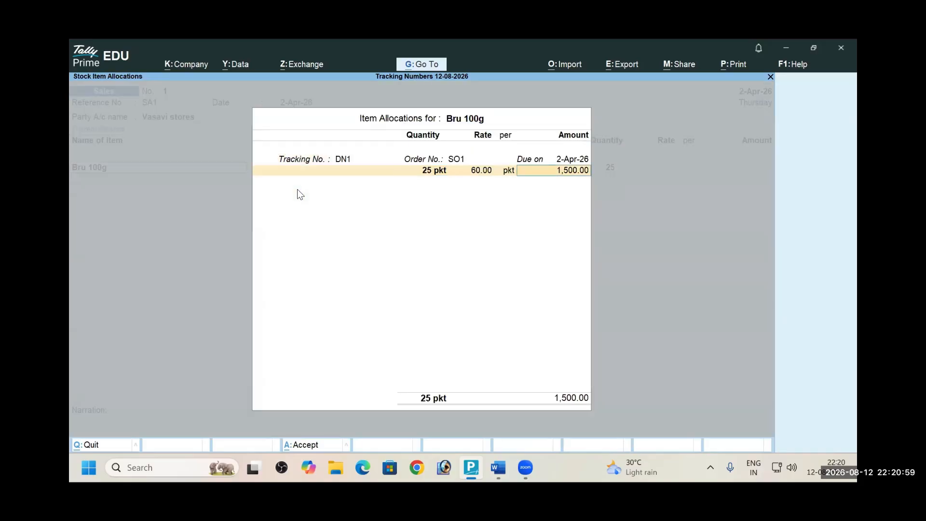
{"action": "key", "text": "Return"}
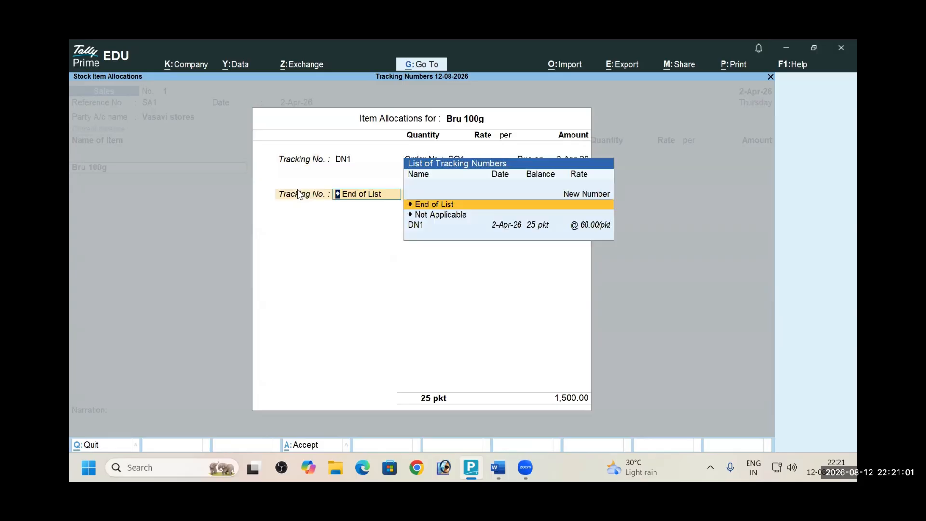
{"action": "key", "text": "Return"}
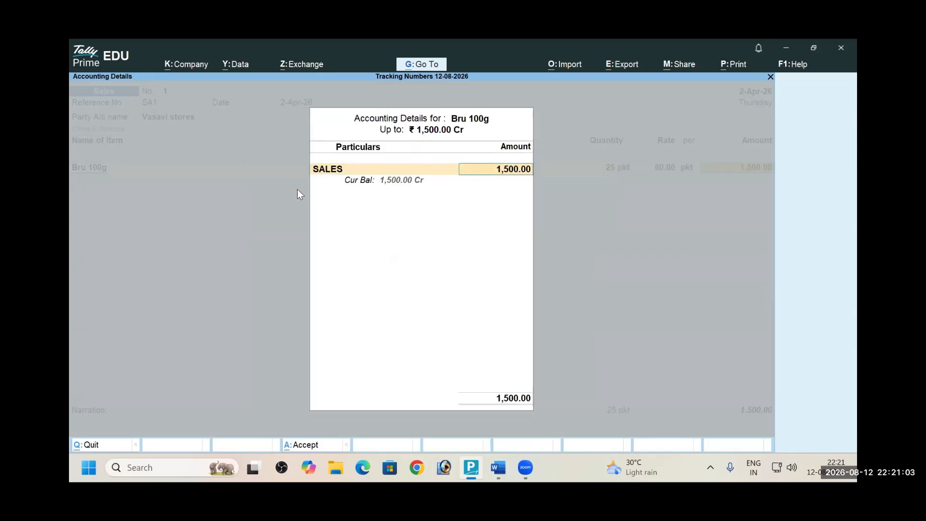
Accept 1,500.00 under the SALES ledger, check the entry against the Word exercise, and end the voucher's item list
{"action": "key", "text": "Return"}
{"action": "key", "text": "alt+Tab"}
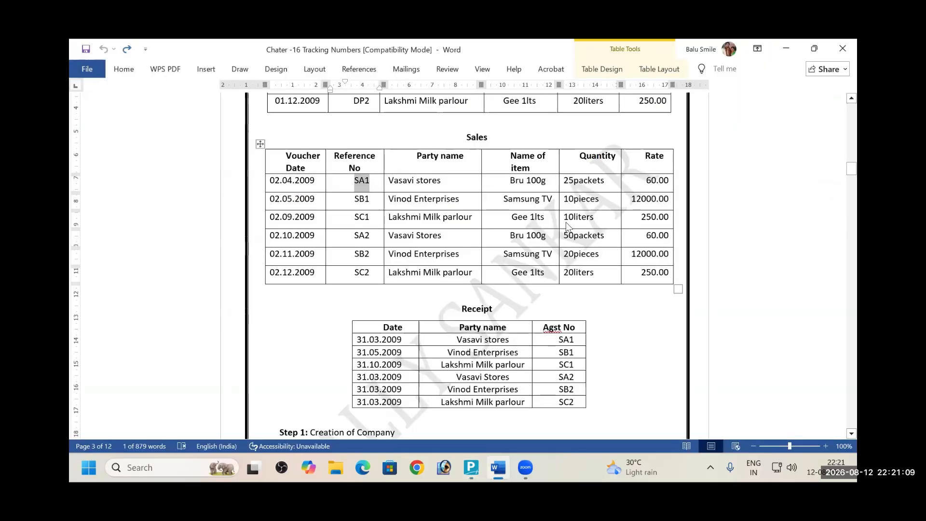
{"action": "key", "text": "alt+Tab"}
{"action": "key", "text": "Return"}
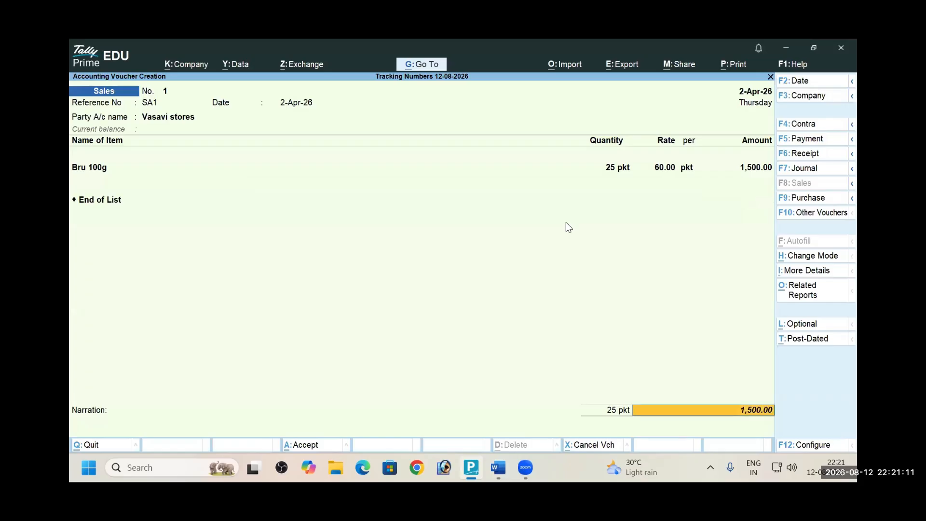
Record the 1,500.00 Dr bill of Vasavi stores as New Ref SA1 and save the sales voucher
{"action": "key", "text": "Return"}
{"action": "key", "text": "Return"}
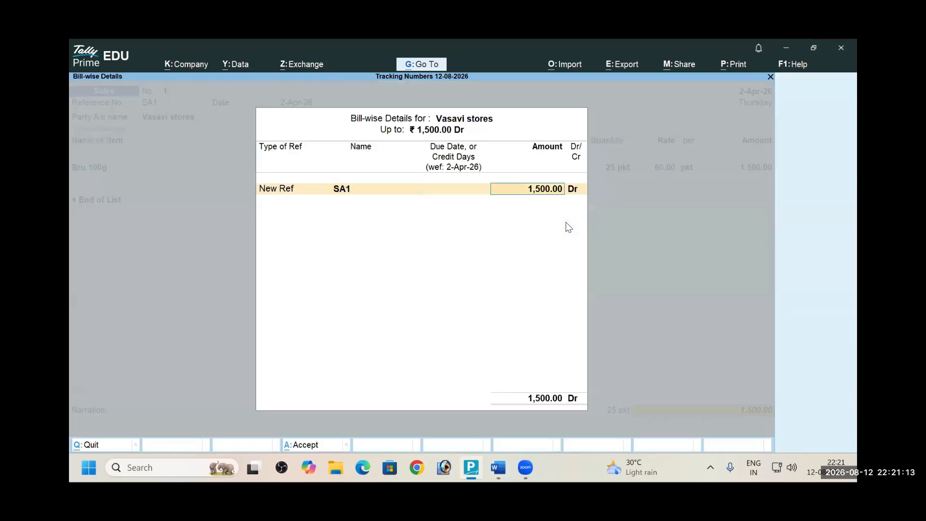
{"action": "key", "text": "Return"}
{"action": "key", "text": "Return"}
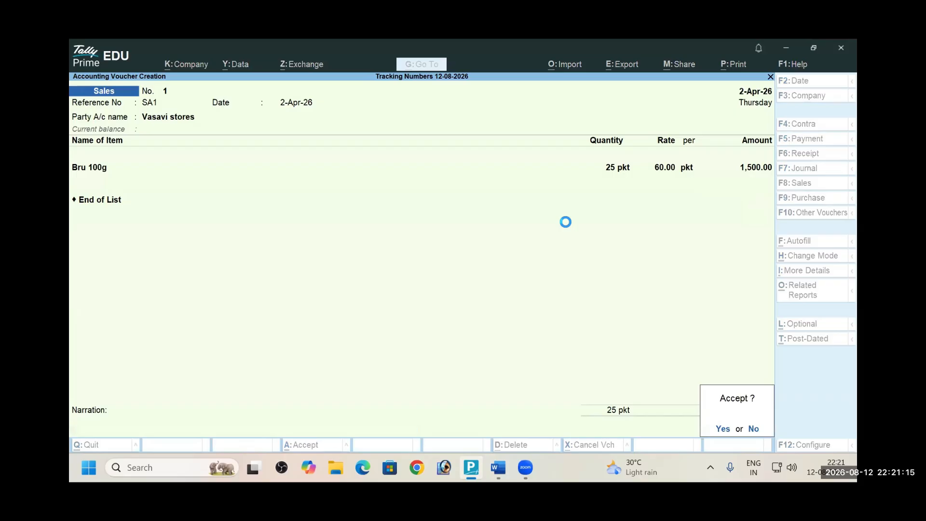
Check the next sale in the Word exercise and set the new sales voucher's date to 2-5
{"action": "key", "text": "alt+Tab"}
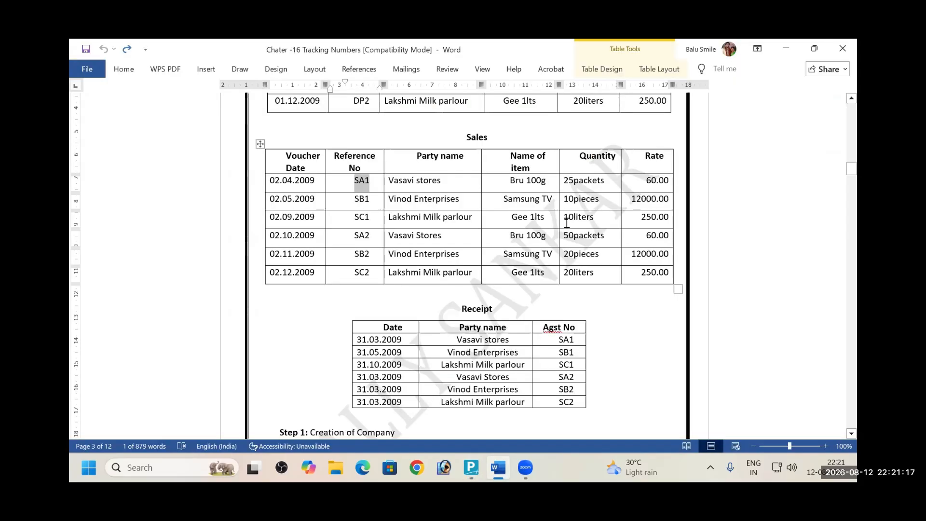
{"action": "key", "text": "alt+Tab"}
{"action": "key", "text": "F2"}
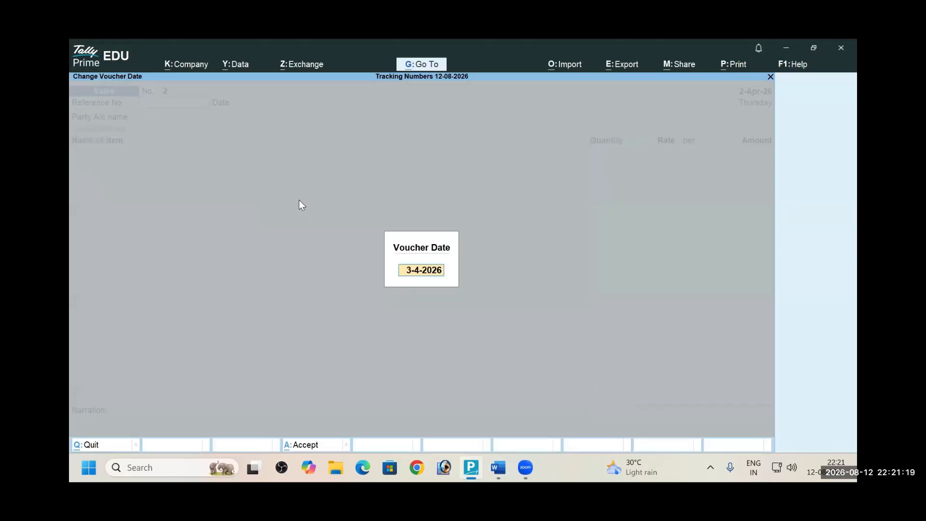
{"action": "type", "text": "2-5"}
{"action": "key", "text": "Return"}
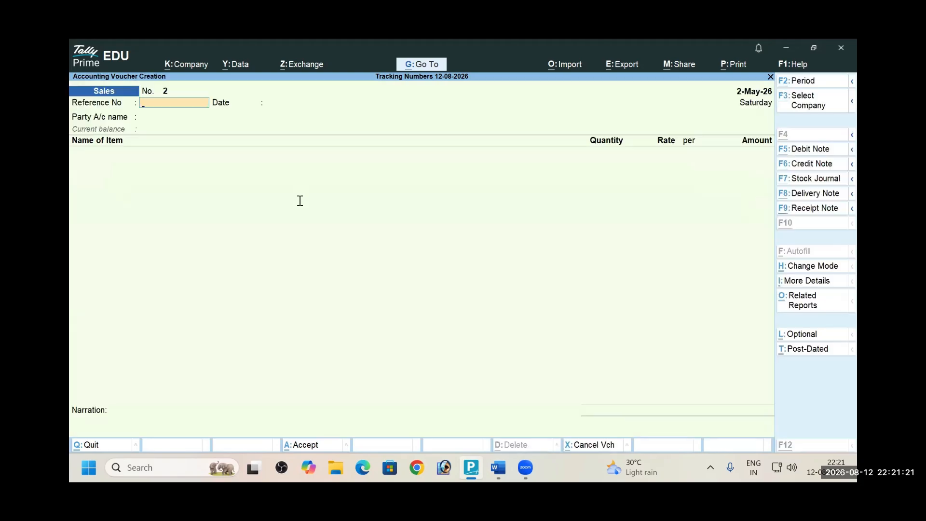
Copy reference number SB1 from the Word Sales table into the sales voucher and accept its reference date
{"action": "key", "text": "alt+Tab"}
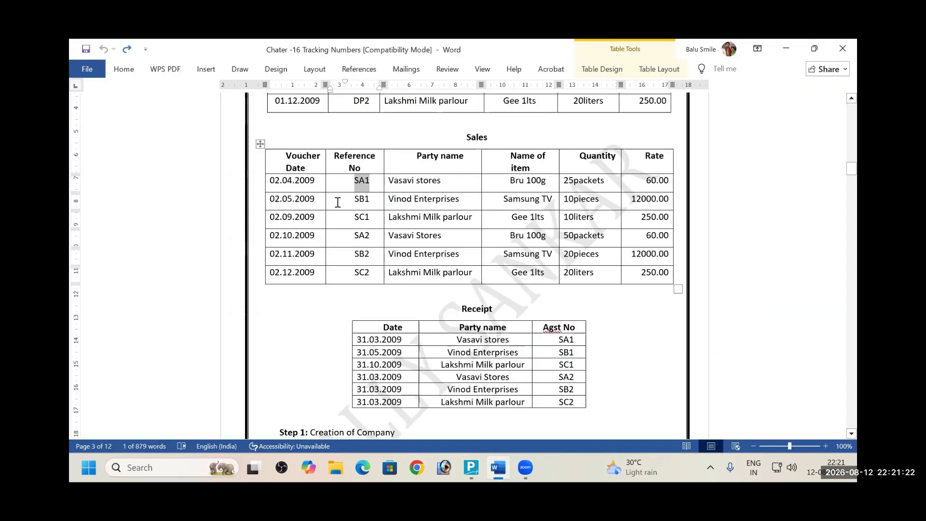
{"action": "double_click", "coordinate": [369, 200]}
{"action": "key", "text": "ctrl+c"}
{"action": "key", "text": "alt+Tab"}
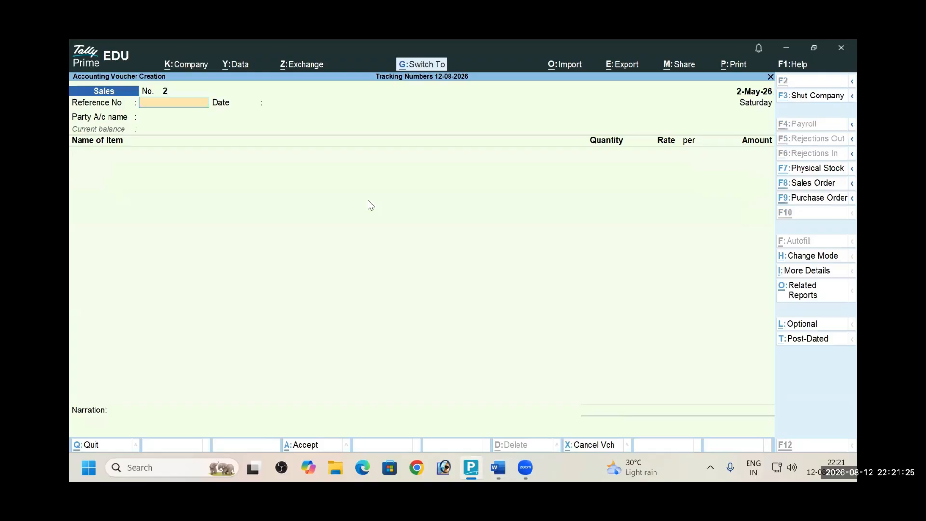
{"action": "key", "text": "ctrl+v"}
{"action": "key", "text": "Return"}
{"action": "key", "text": "Return"}
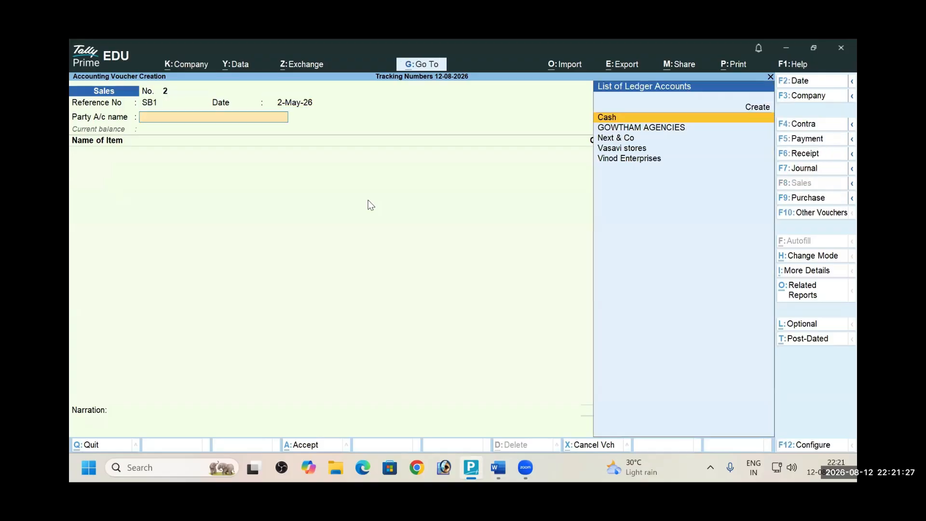
Set Vinod Enterprises as the party, link delivery note DO1, and accept the dispatch and party details
{"action": "key", "text": "Down"}
{"action": "key", "text": "Down"}
{"action": "key", "text": "Down"}
{"action": "key", "text": "Down"}
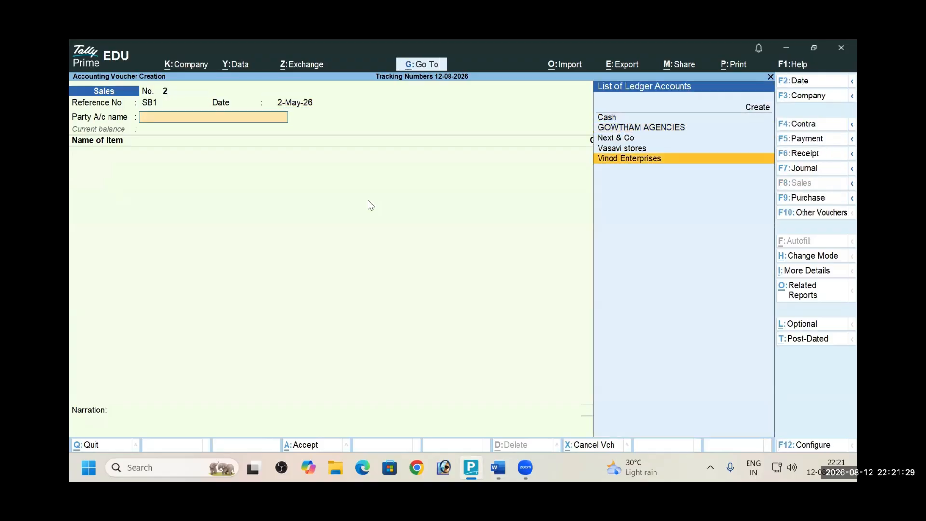
{"action": "key", "text": "Return"}
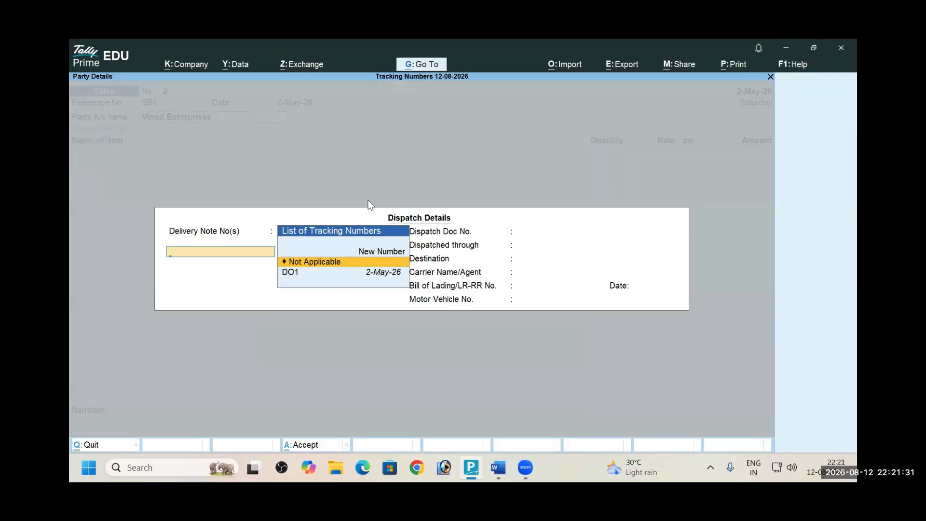
{"action": "key", "text": "Down"}
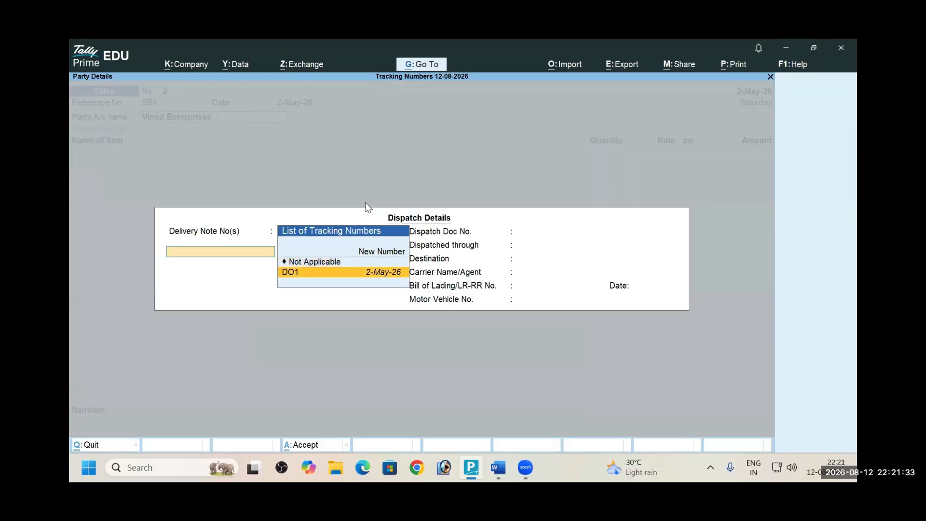
{"action": "key", "text": "Return"}
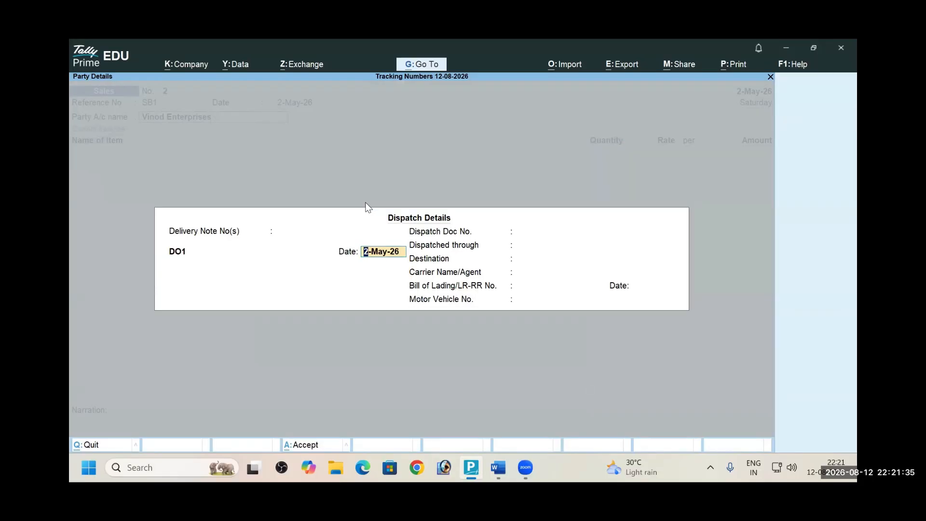
{"action": "key", "text": "ctrl+a"}
{"action": "key", "text": "ctrl+a"}
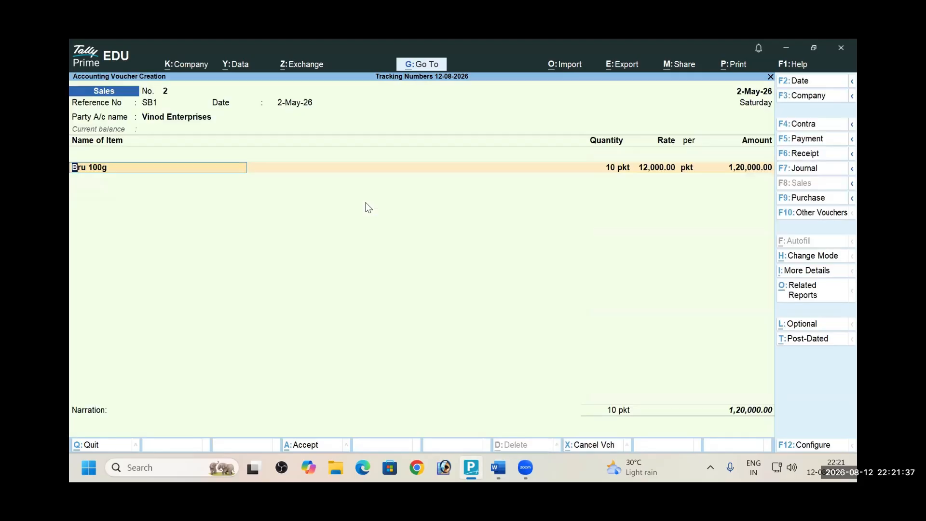
Allocate Bru 100g to tracking number DO1, keeping 10 pkt at 12,000.00, and accept 1,20,000.00 under the SALES ledger
{"action": "key", "text": "Return"}
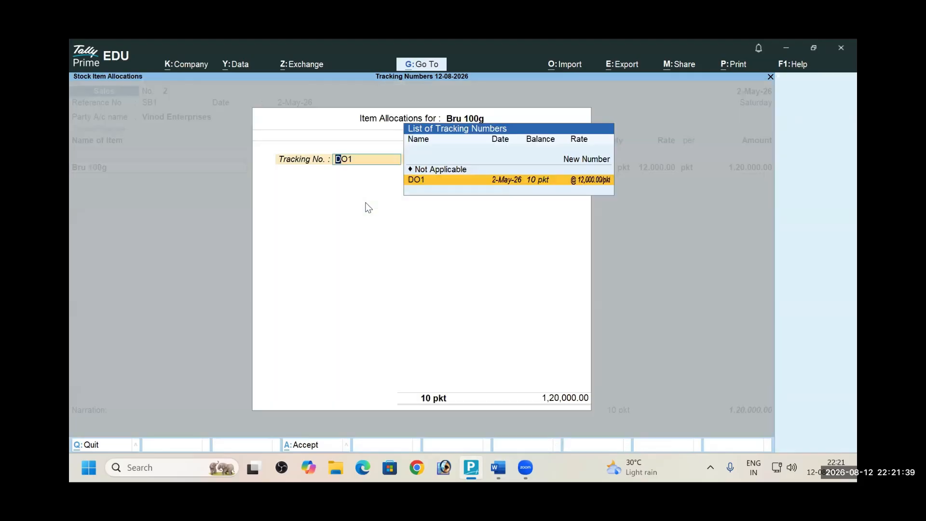
{"action": "left_click", "coordinate": [423, 179]}
{"action": "key", "text": "Return"}
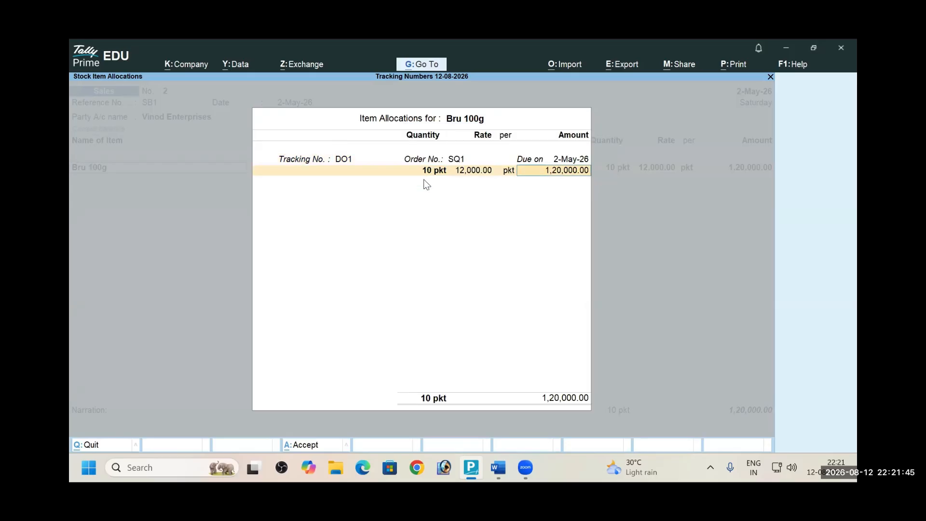
{"action": "key", "text": "Return"}
{"action": "key", "text": "Return"}
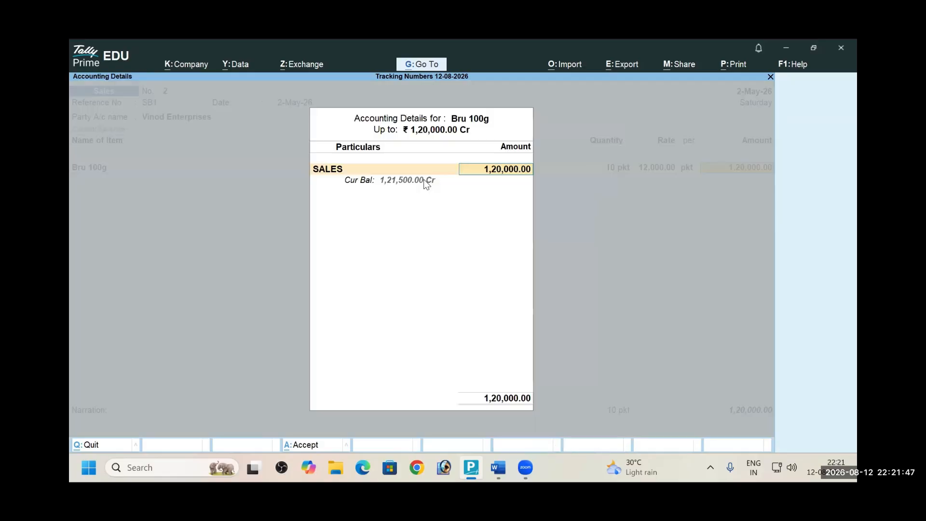
{"action": "key", "text": "Return"}
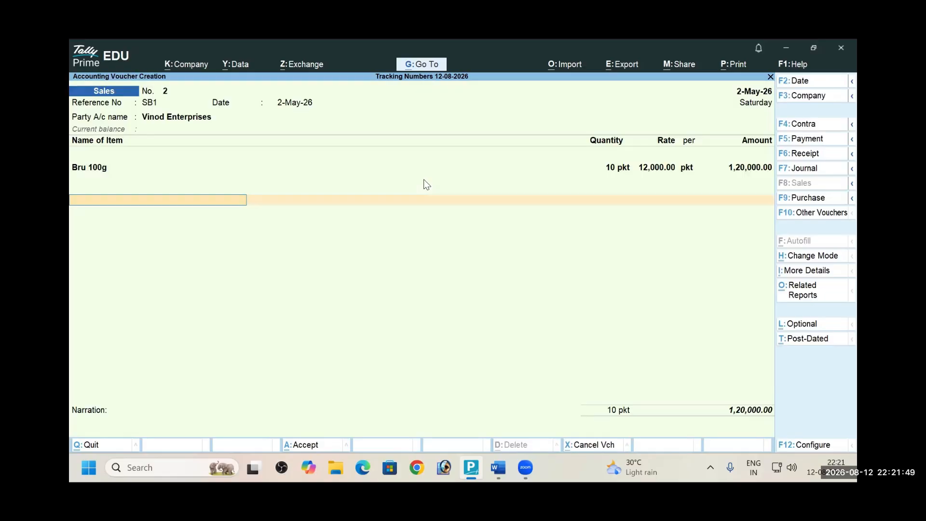
End the item list, accept the bill-wise details for Vinod Enterprises, and save sales voucher SB1 without a narration
{"action": "key", "text": "Return"}
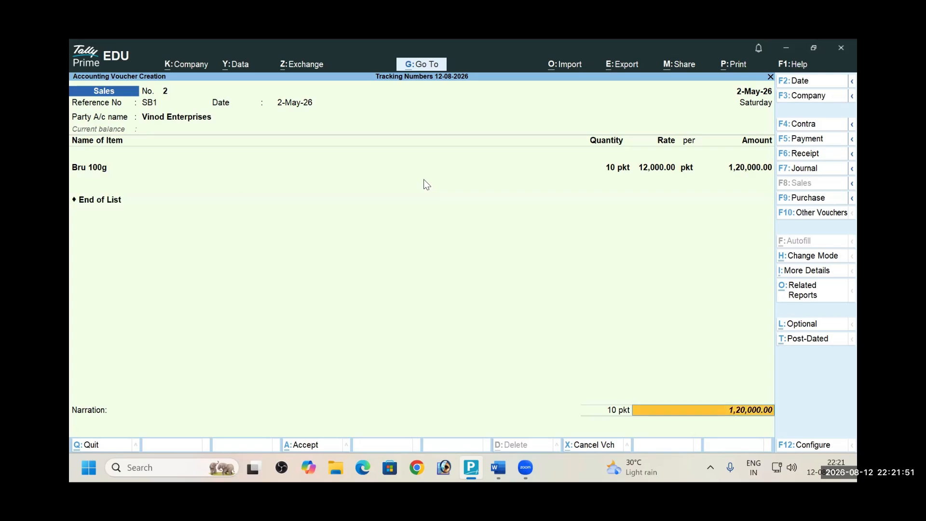
{"action": "key", "text": "Return"}
{"action": "key", "text": "Return"}
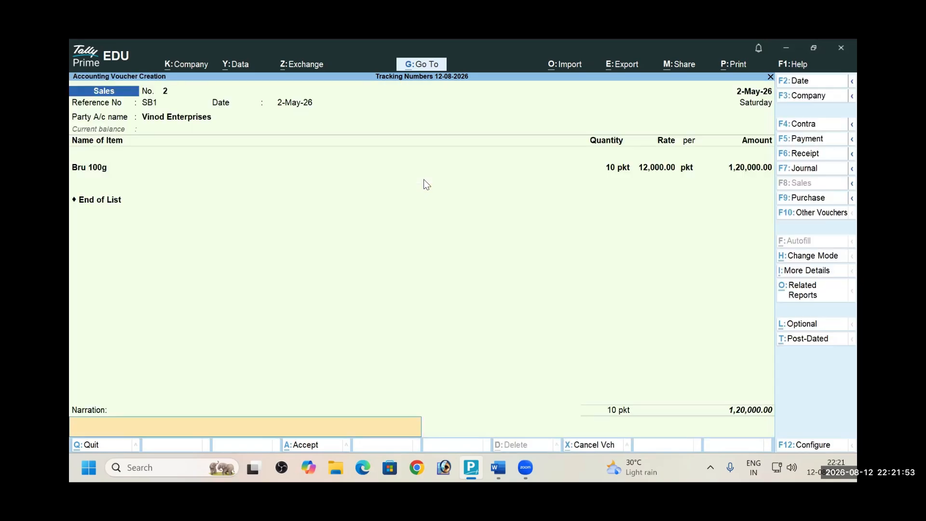
{"action": "key", "text": "Return"}
{"action": "key", "text": "Return"}
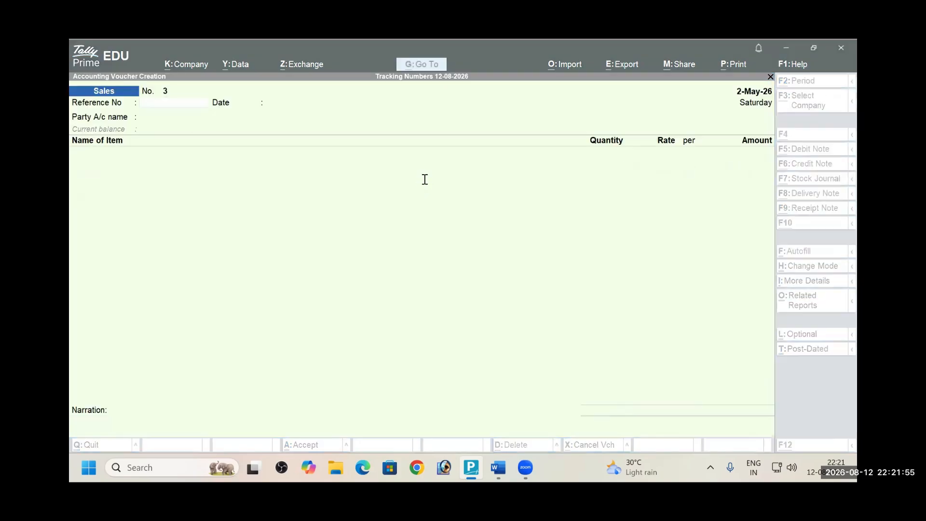
Check the Word Sales table, then examine the SALES and Sales Bills to Make lines in the detailed Profit & Loss A/c
{"action": "key", "text": "alt+Tab"}
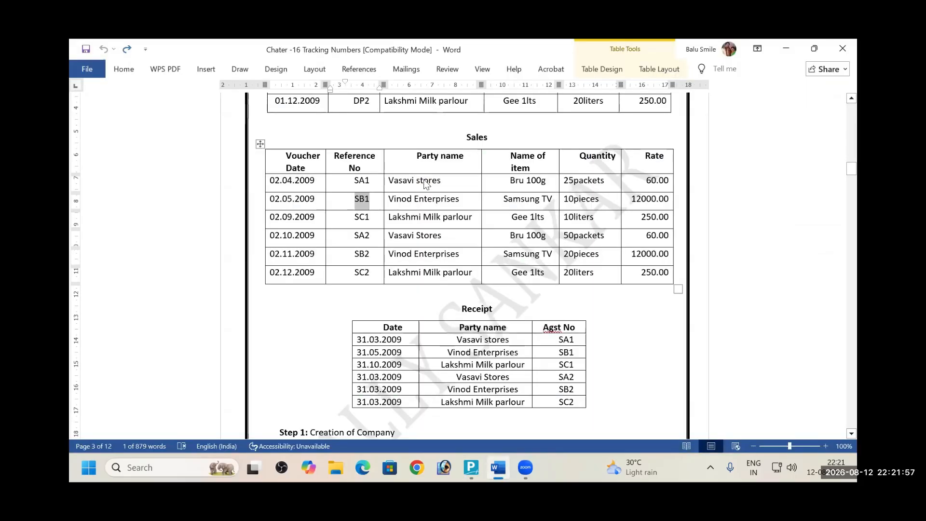
{"action": "key", "text": "alt+Tab"}
{"action": "key", "text": "alt+Tab"}
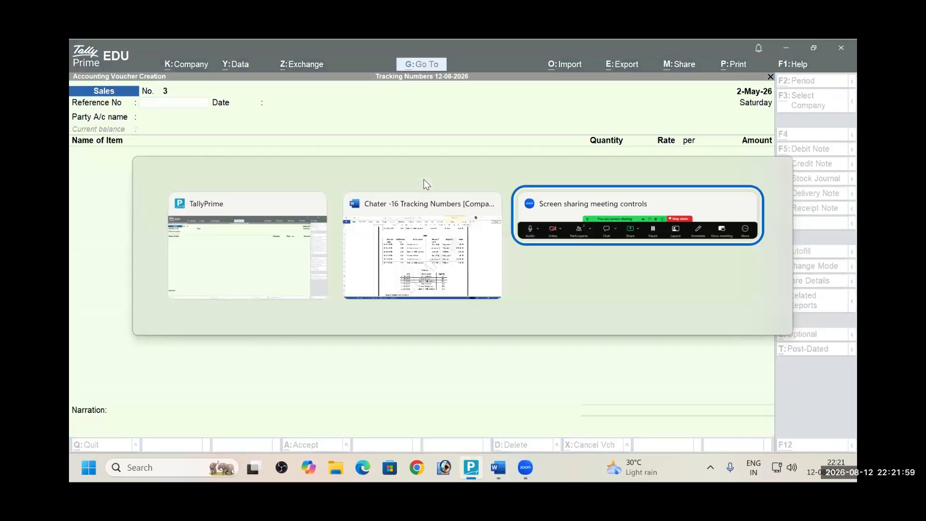
{"action": "key", "text": "alt+shift+Tab"}
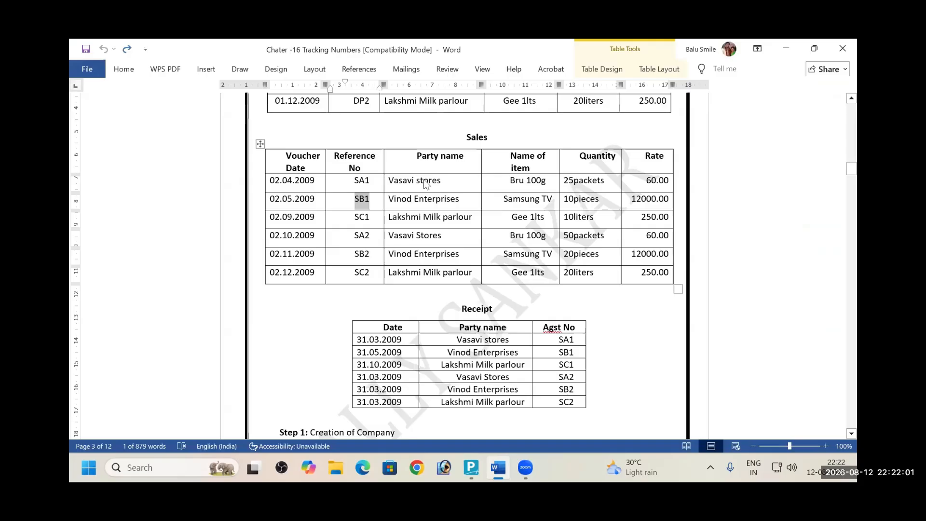
{"action": "key", "text": "alt+Tab"}
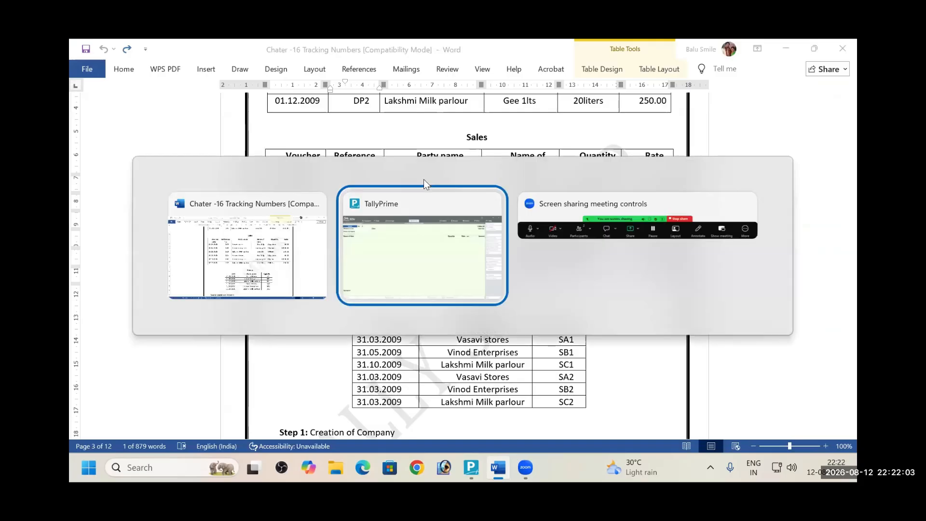
{"action": "key", "text": "p"}
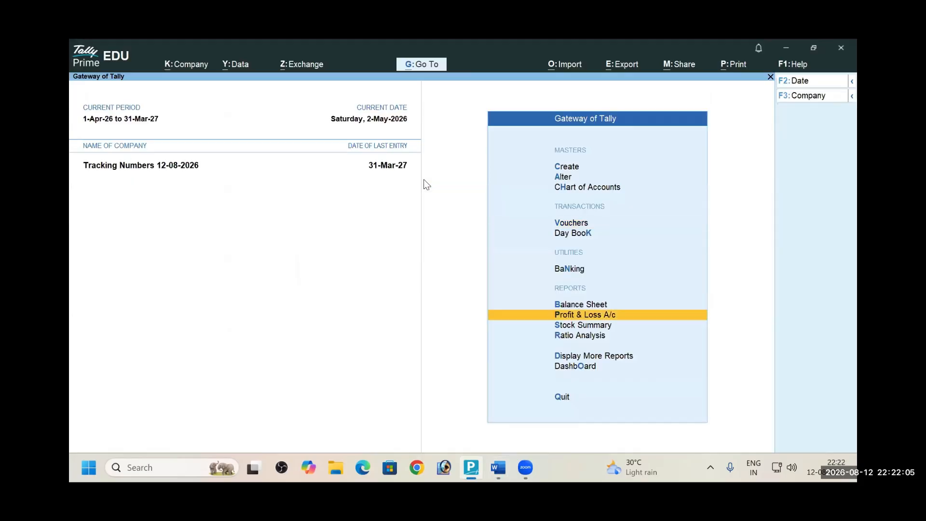
{"action": "key", "text": "Return"}
{"action": "key", "text": "alt+F5"}
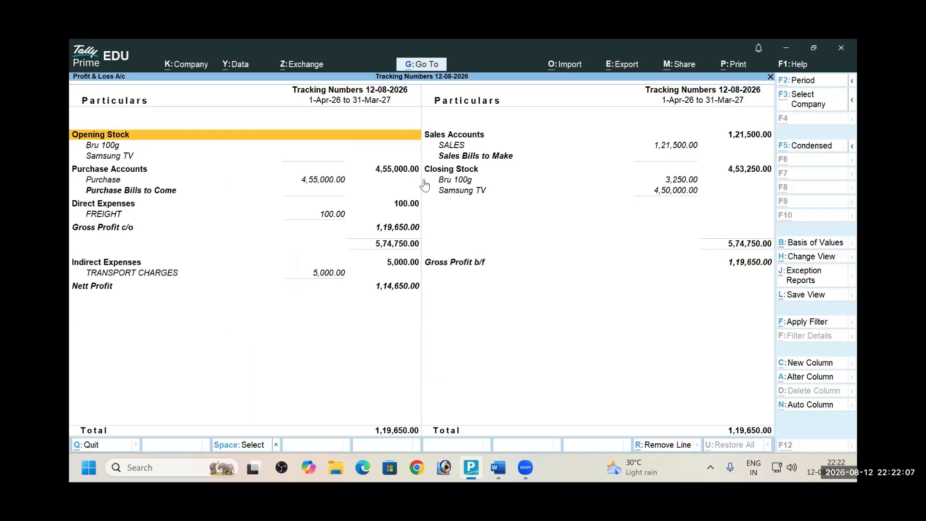
{"action": "key", "text": "Right"}
{"action": "key", "text": "Down"}
{"action": "key", "text": "Down"}
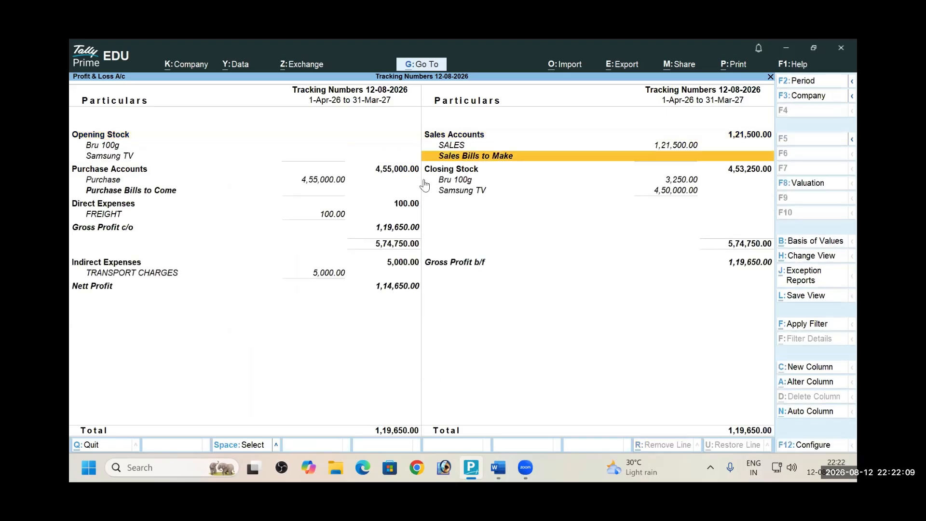
{"action": "key", "text": "Up"}
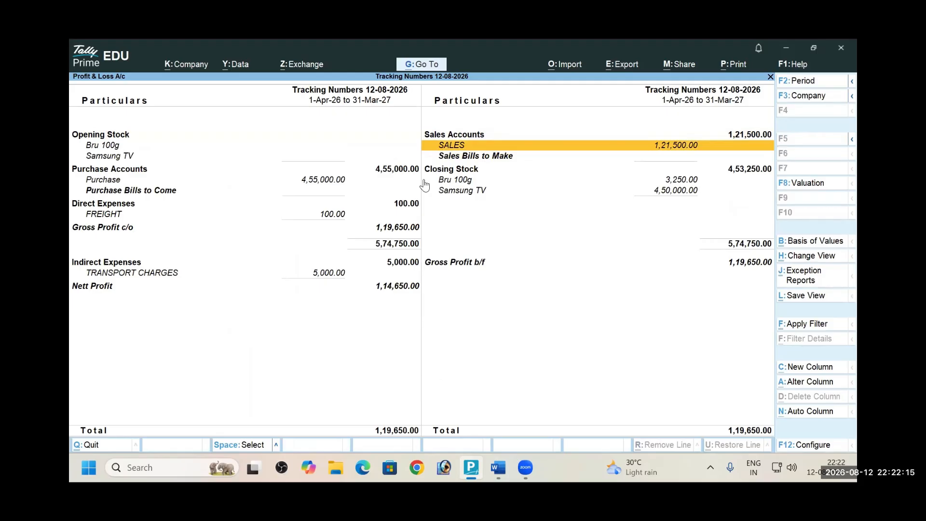
Check the Receipt table in the Word exercise, leave the Profit & Loss A/c, and start a Receipt voucher
{"action": "key", "text": "alt+Tab"}
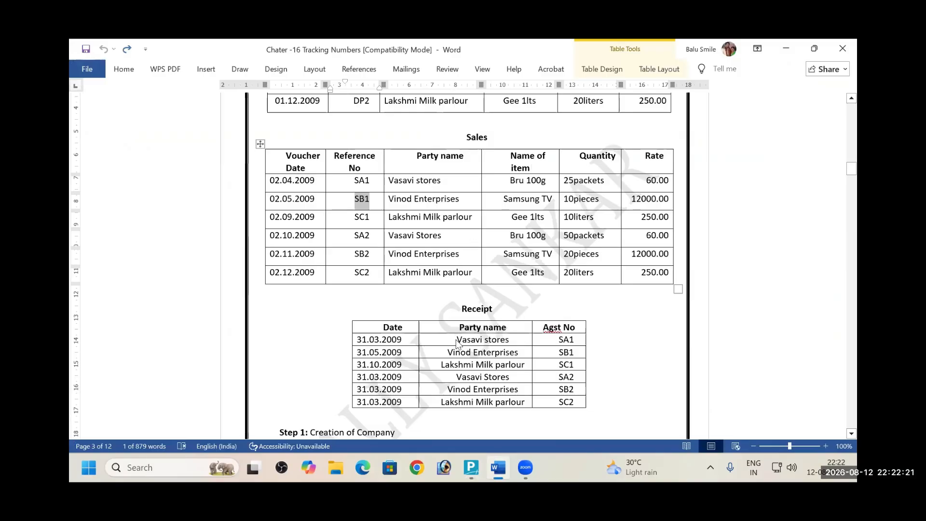
{"action": "key", "text": "alt+Tab"}
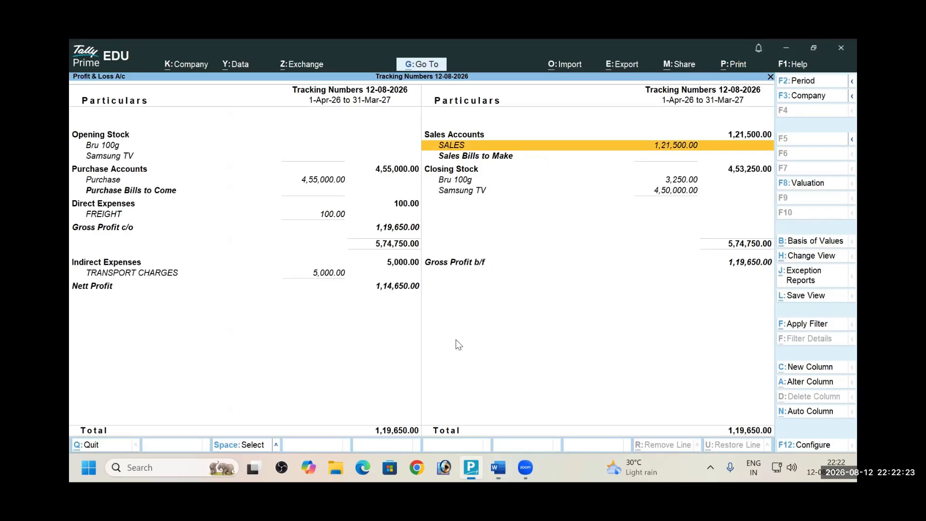
{"action": "key", "text": "Escape"}
{"action": "key", "text": "Down"}
{"action": "key", "text": "Down"}
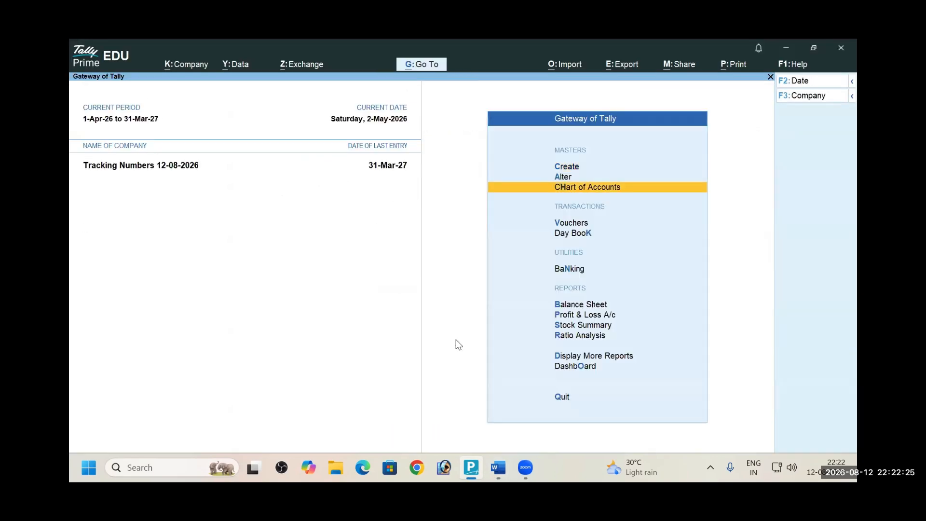
{"action": "key", "text": "v"}
{"action": "key", "text": "F6"}
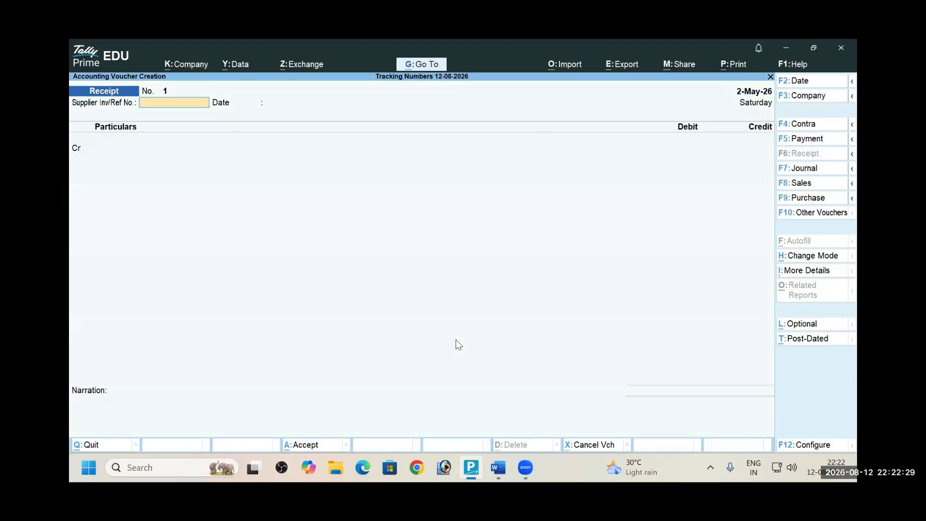
Set the receipt voucher's date to 31-3 and return to the Receipt table in the Word exercise
{"action": "key", "text": "alt+Tab"}
{"action": "key", "text": "alt+Tab"}
{"action": "key", "text": "F2"}
{"action": "type", "text": "31-3"}
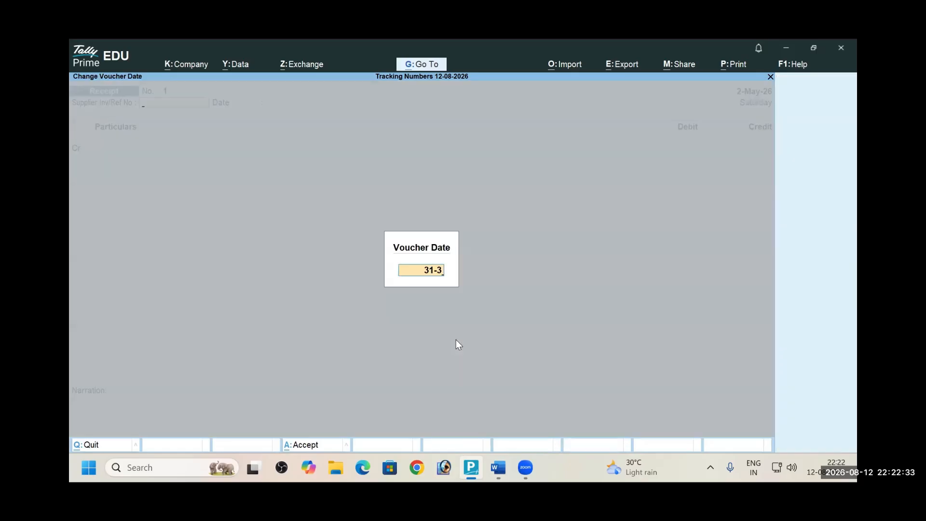
{"action": "key", "text": "Return"}
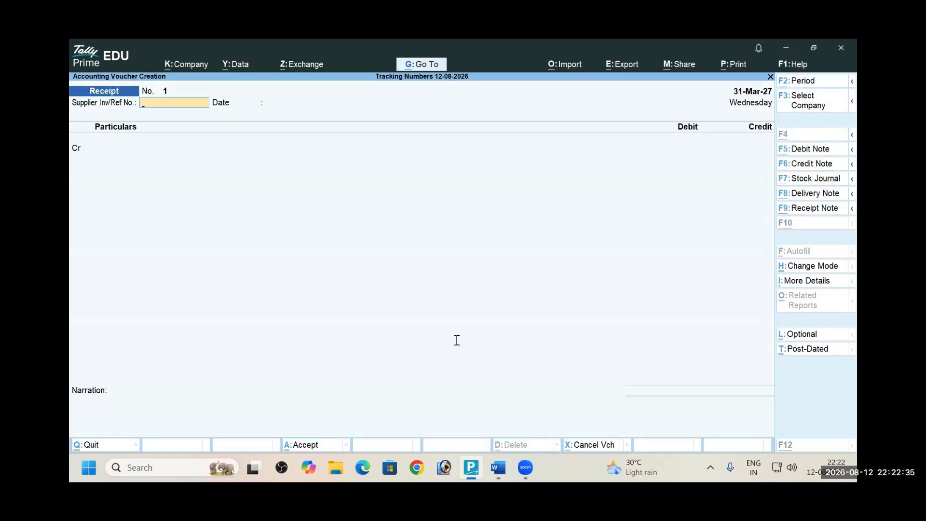
{"action": "key", "text": "alt+Tab"}
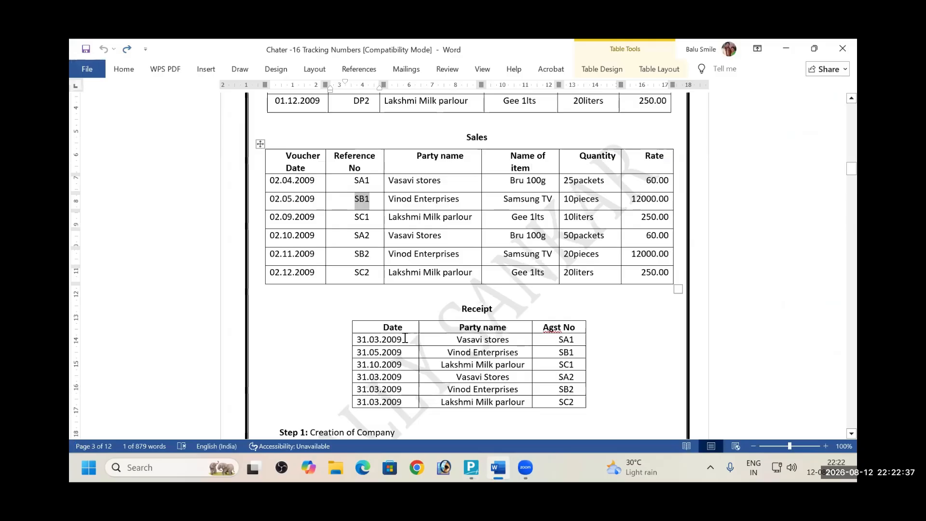
Check the Vasavi stores row in the Word Receipt table, then return to TallyPrime and accept SA1 as the receipt's supplier reference with its date
{"action": "left_click", "coordinate": [514, 339]}
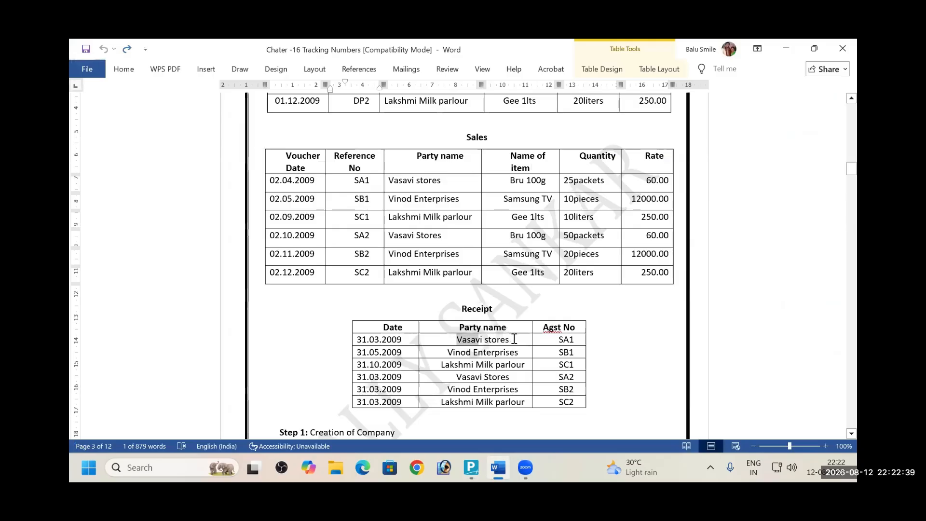
{"action": "triple_click", "coordinate": [514, 339]}
{"action": "key", "text": "alt"}
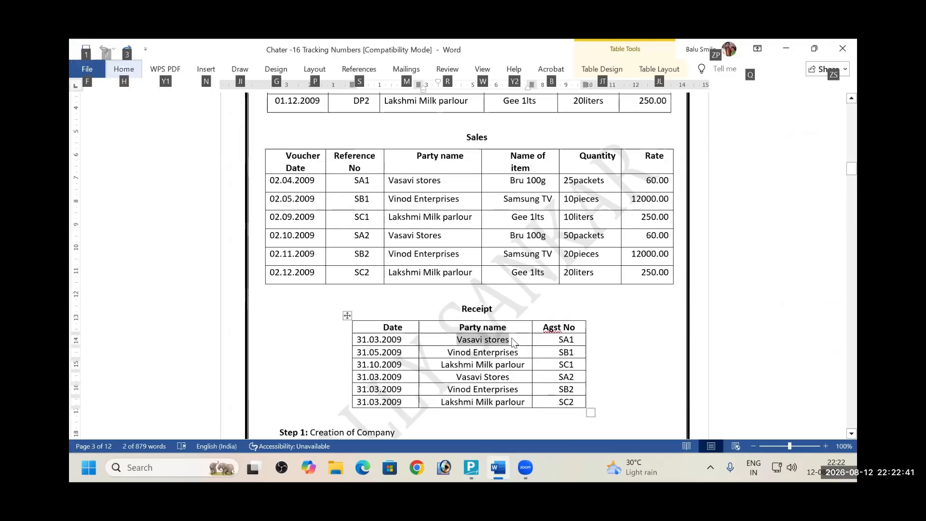
{"action": "key", "text": "alt+Tab"}
{"action": "key", "text": "alt+Tab"}
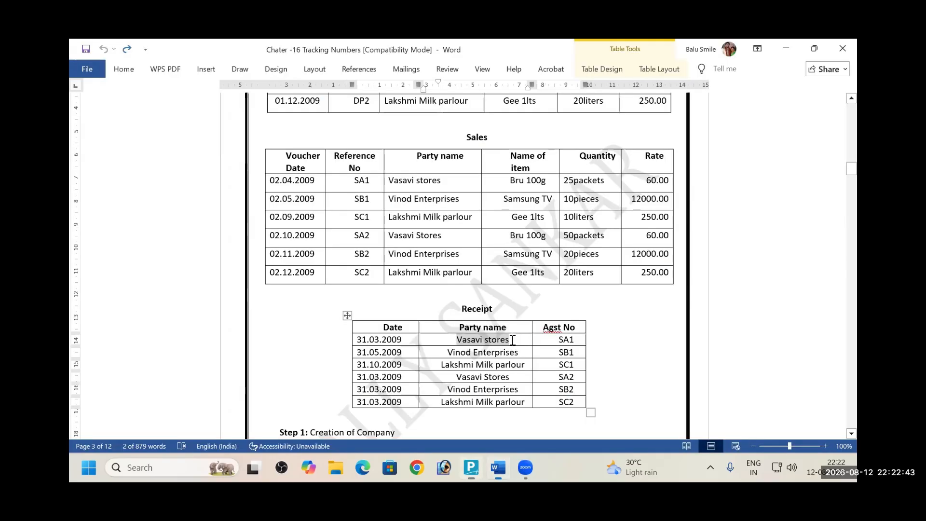
{"action": "left_click", "coordinate": [597, 345]}
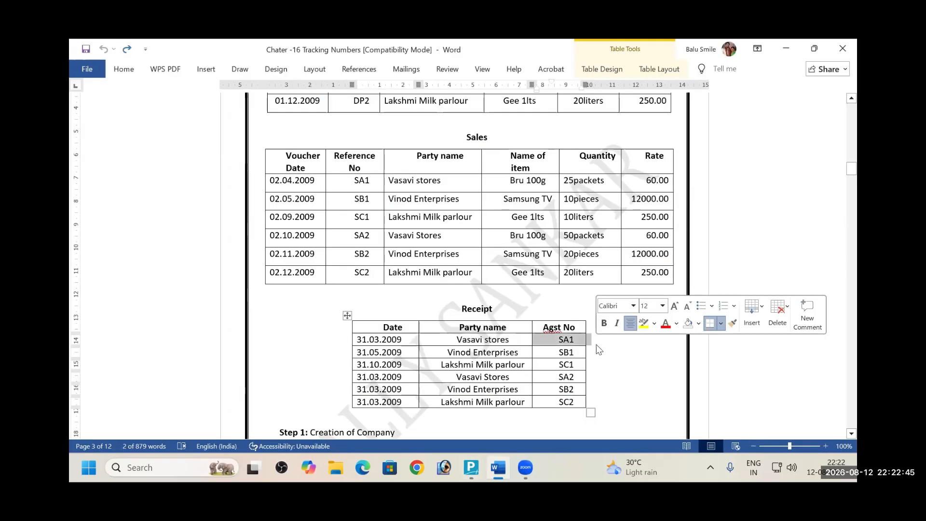
{"action": "key", "text": "alt+Tab"}
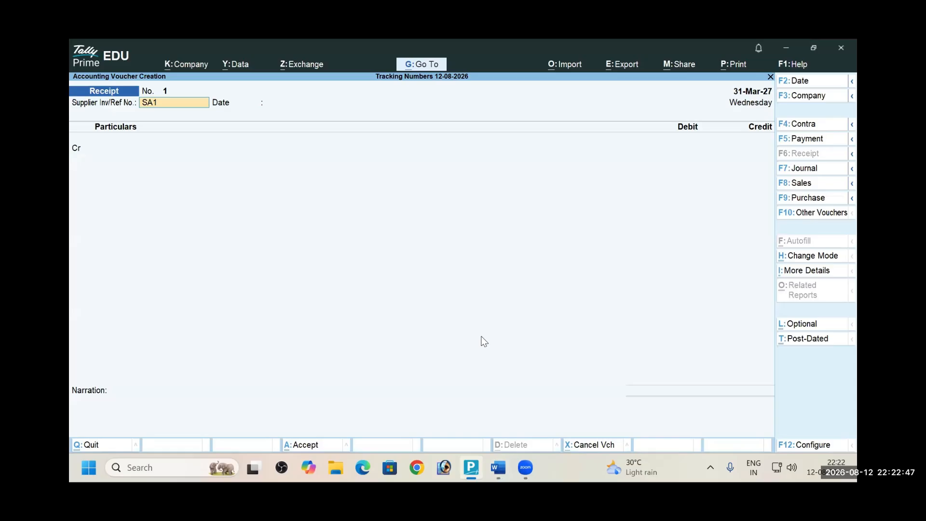
{"action": "key", "text": "Return"}
{"action": "key", "text": "Return"}
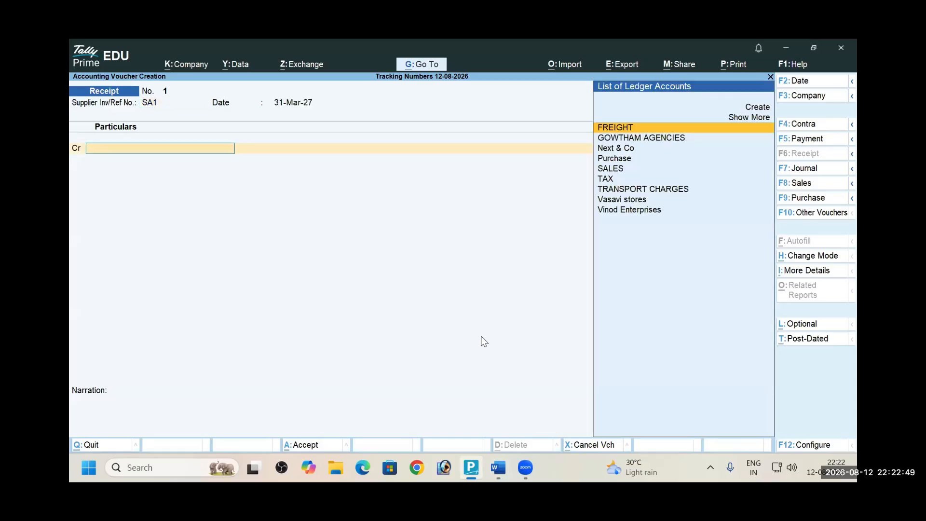
Select Vasavi stores as the ledger to credit in the receipt voucher
{"action": "key", "text": "Down"}
{"action": "key", "text": "Down"}
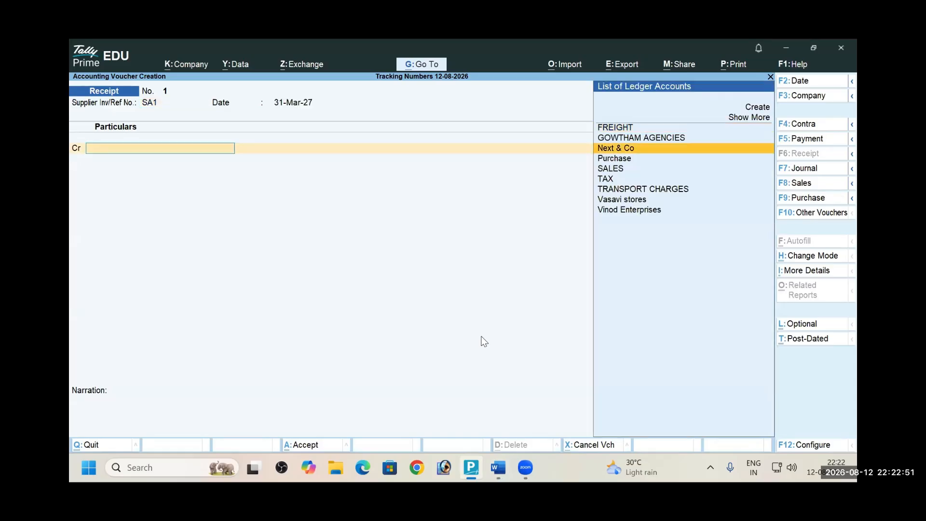
{"action": "key", "text": "Down"}
{"action": "key", "text": "Down"}
{"action": "key", "text": "Down"}
{"action": "key", "text": "Down"}
{"action": "key", "text": "Down"}
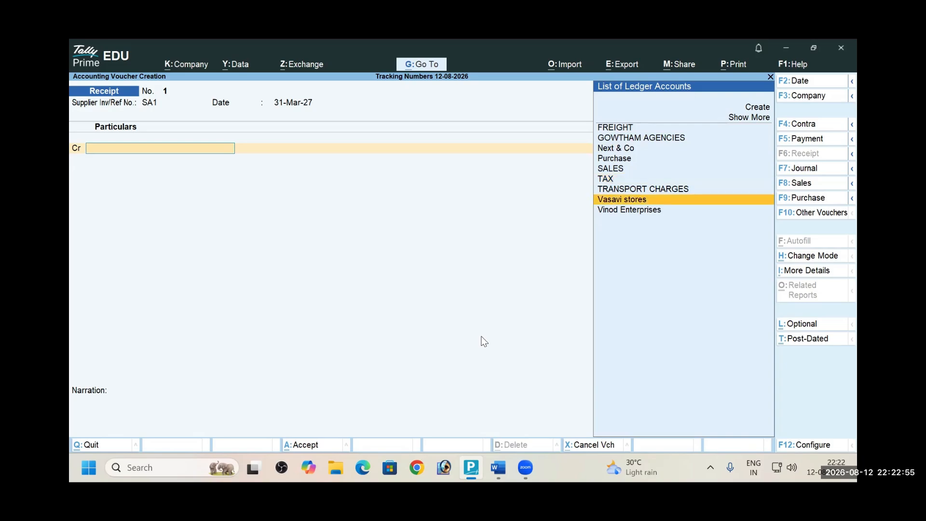
{"action": "key", "text": "Return"}
Settle the pending bill SA1 as Agst Ref for 1,500.00 Cr in the Vasavi stores bill-wise details and end the list
{"action": "key", "text": "Return"}
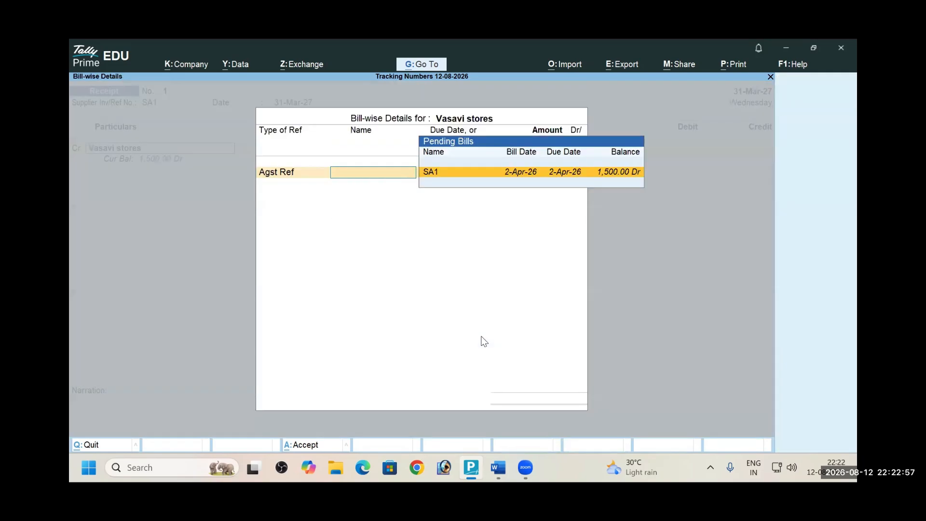
{"action": "key", "text": "Return"}
{"action": "key", "text": "Return"}
{"action": "key", "text": "Return"}
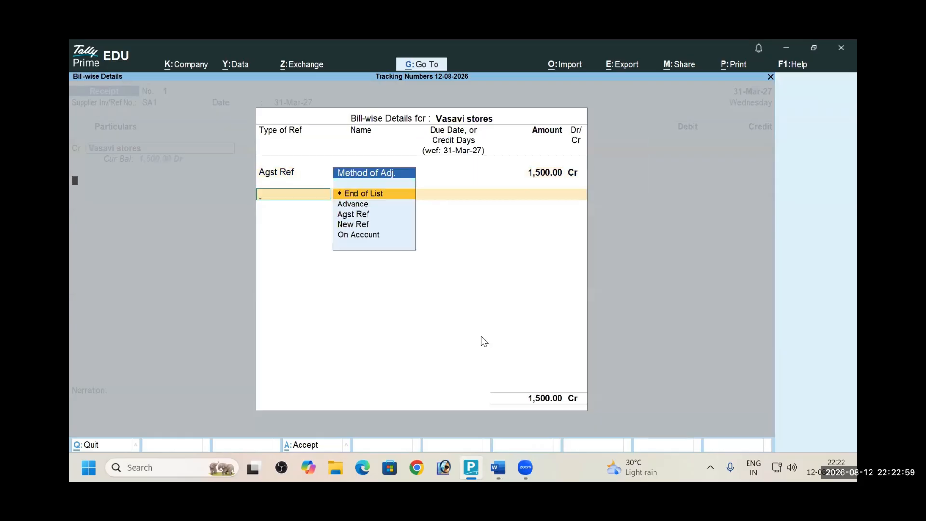
{"action": "key", "text": "Return"}
Debit Cash with 1,500.00 and save the Vasavi stores receipt voucher without a narration
{"action": "key", "text": "Return"}
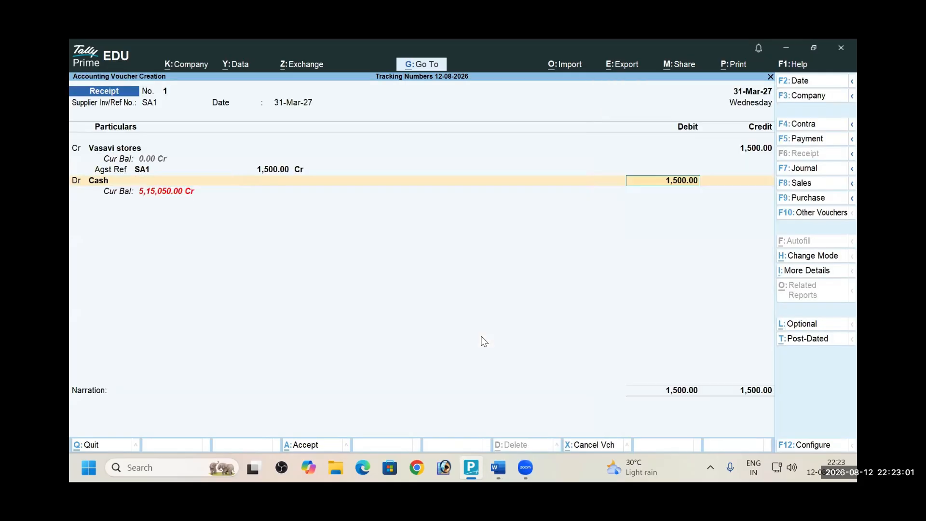
{"action": "key", "text": "Return"}
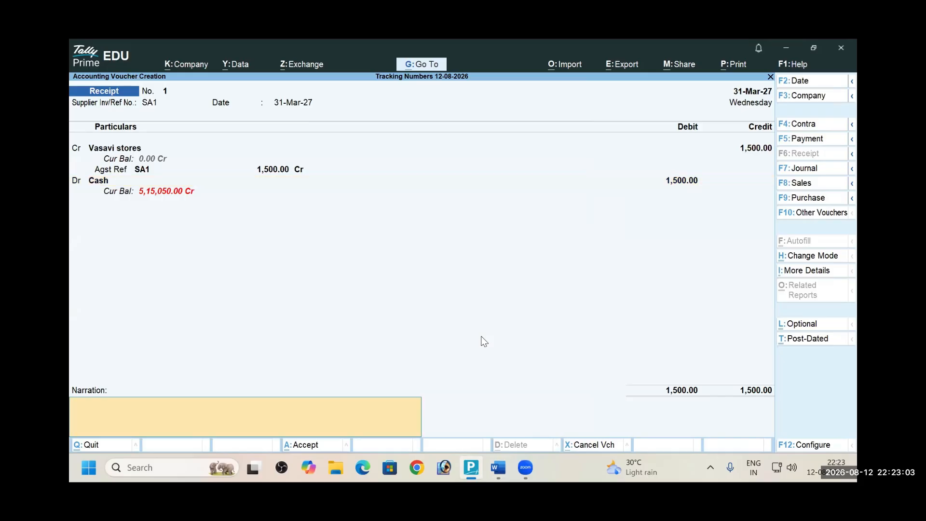
{"action": "key", "text": "Return"}
{"action": "key", "text": "Return"}
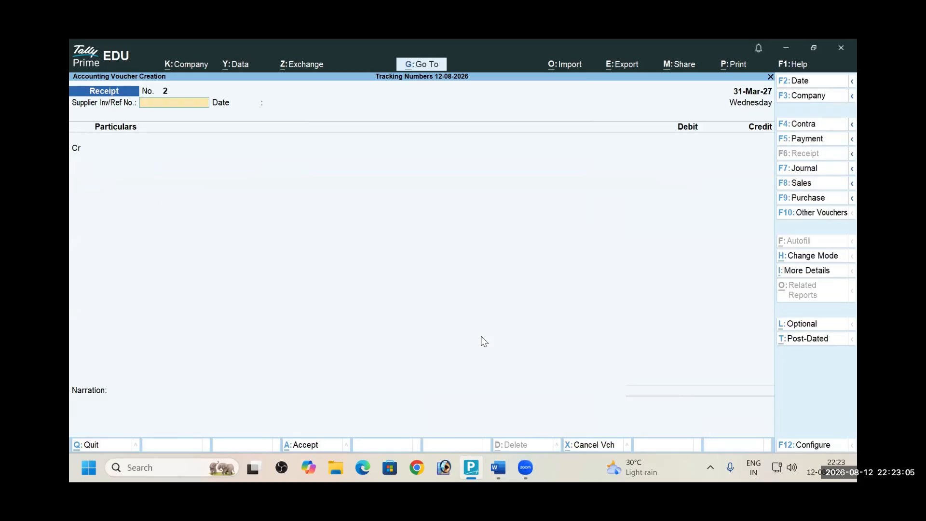
Check the Word Receipt table for the Vinod Enterprises date and set the new receipt voucher's date to 31-May-26
{"action": "key", "text": "alt+Tab"}
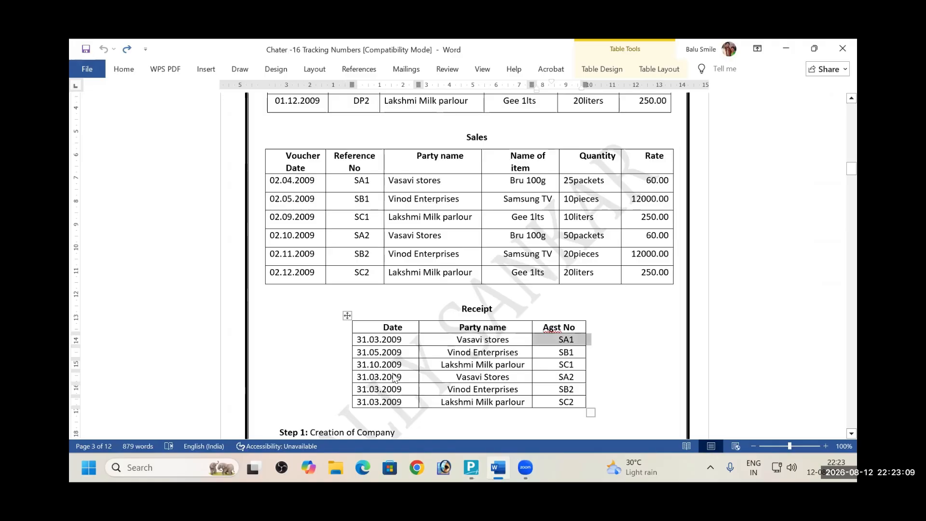
{"action": "key", "text": "alt+Tab"}
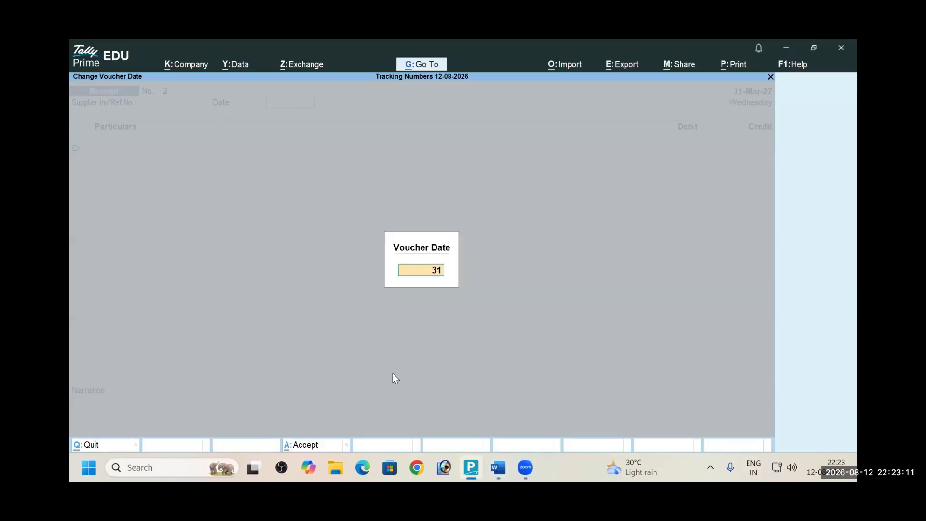
{"action": "key", "text": "Return"}
{"action": "key", "text": "Return"}
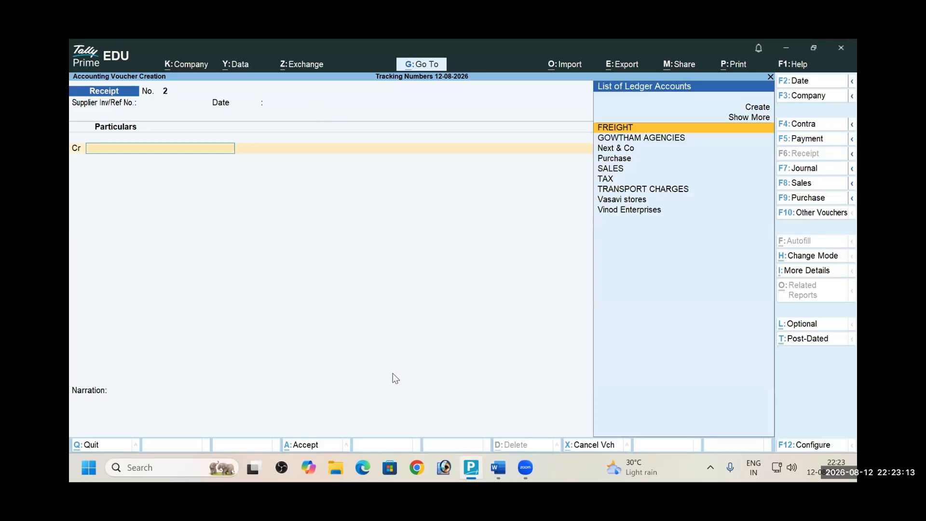
Transfer SB1 from the Vinod Enterprises row of the Word Receipt table into the receipt's supplier reference and accept its date
{"action": "key", "text": "BackSpace"}
{"action": "key", "text": "BackSpace"}
{"action": "key", "text": "alt+Tab"}
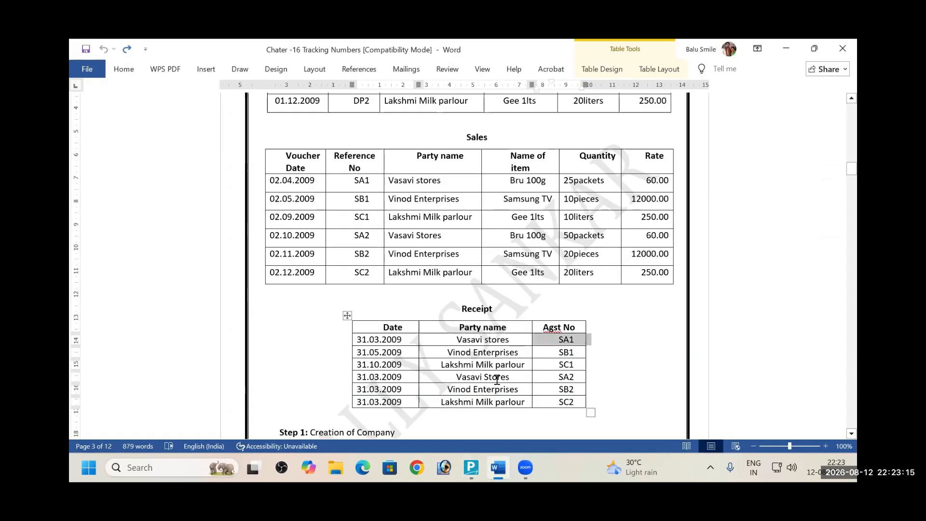
{"action": "left_click", "coordinate": [569, 352]}
{"action": "double_click", "coordinate": [568, 353]}
{"action": "key", "text": "ctrl+c"}
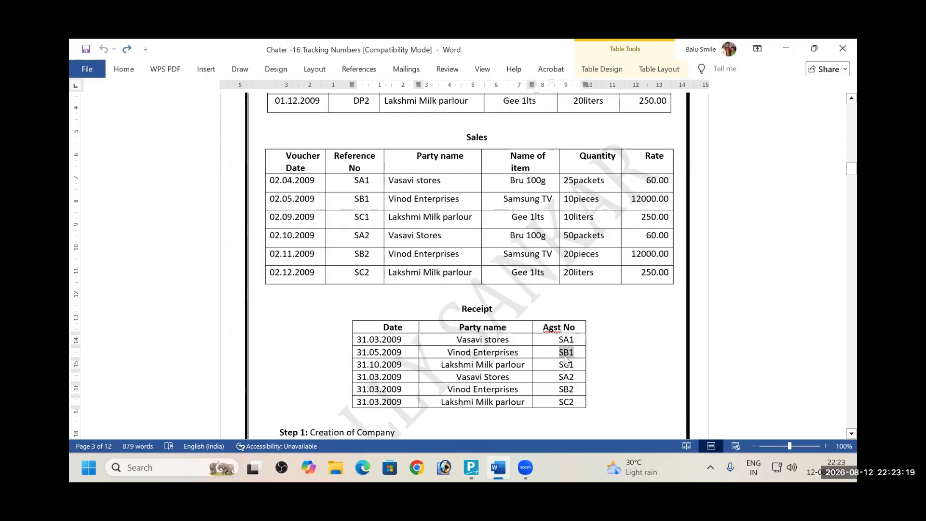
{"action": "key", "text": "alt+Tab"}
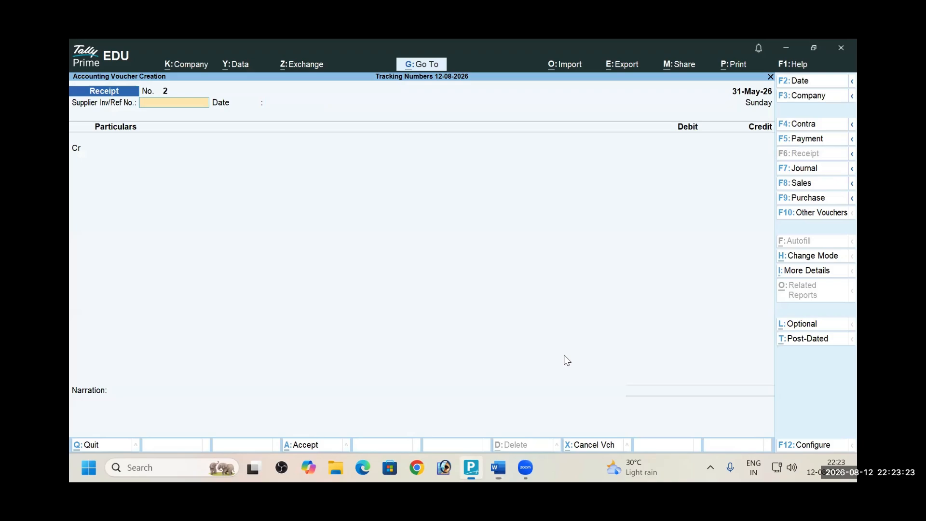
{"action": "key", "text": "ctrl+v"}
{"action": "key", "text": "Return"}
{"action": "key", "text": "Return"}
Select Vinod Enterprises as the ledger to credit in the receipt voucher
{"action": "key", "text": "Down"}
{"action": "key", "text": "Down"}
{"action": "key", "text": "Down"}
{"action": "key", "text": "Down"}
{"action": "key", "text": "Down"}
{"action": "key", "text": "Down"}
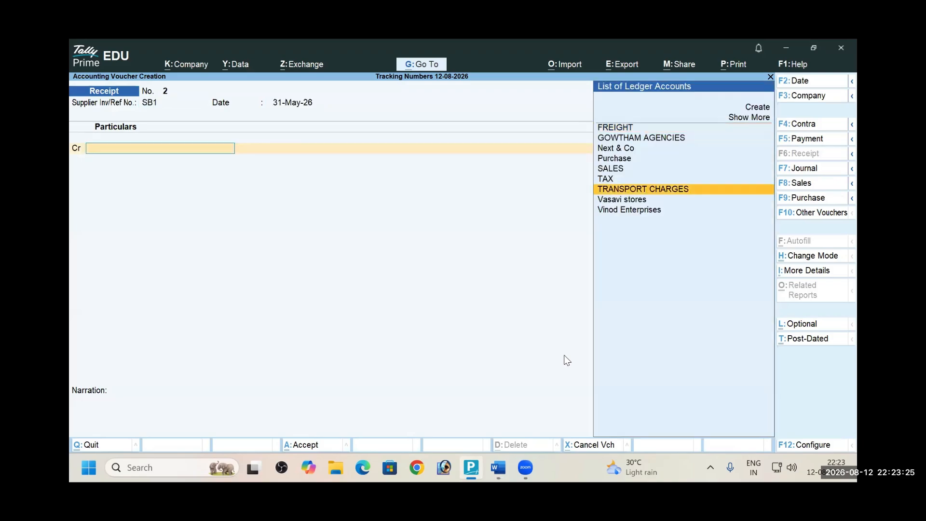
{"action": "key", "text": "Down"}
{"action": "key", "text": "Down"}
{"action": "key", "text": "Return"}
Settle the pending bill SB1 as Agst Ref for 1,20,000.00 Cr in the Vinod Enterprises bill-wise details and end the list
{"action": "key", "text": "Return"}
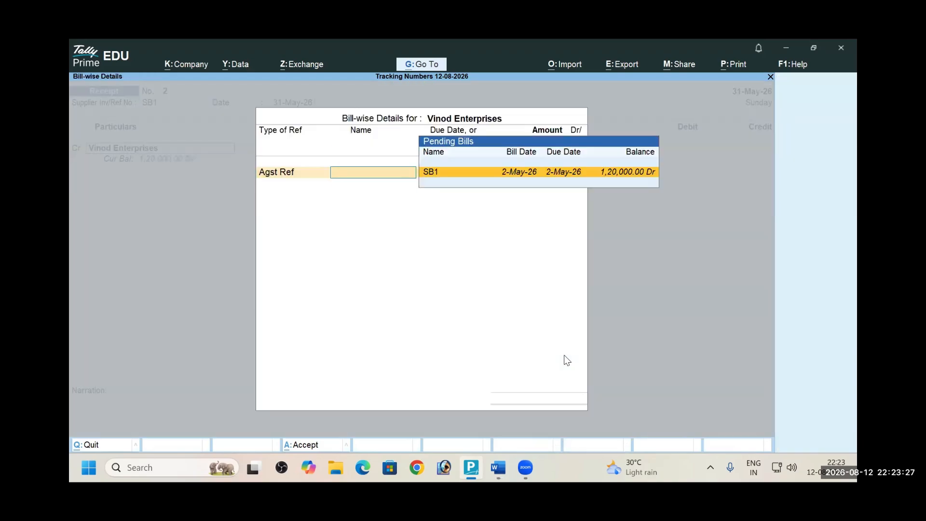
{"action": "key", "text": "Return"}
{"action": "key", "text": "Return"}
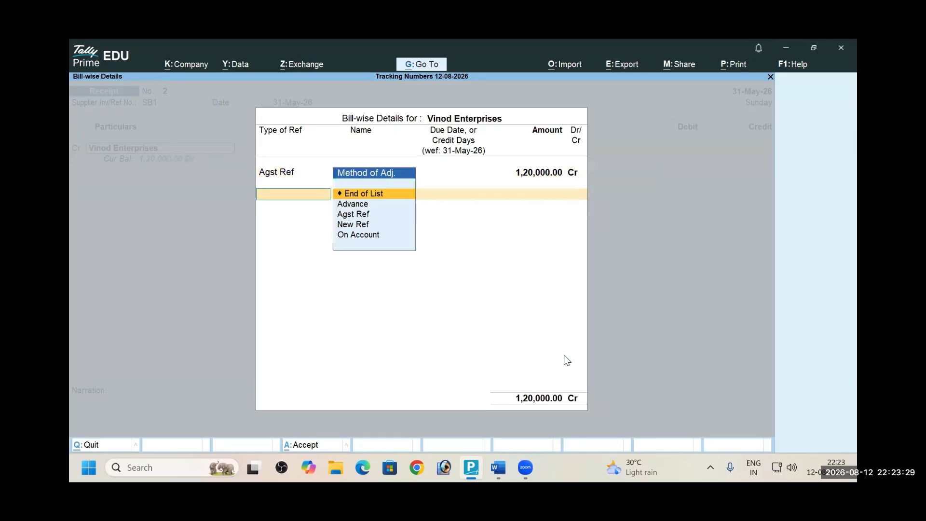
{"action": "key", "text": "Return"}
Debit Cash with 1,20,000.00 and save the Vinod Enterprises receipt voucher without a narration
{"action": "key", "text": "Return"}
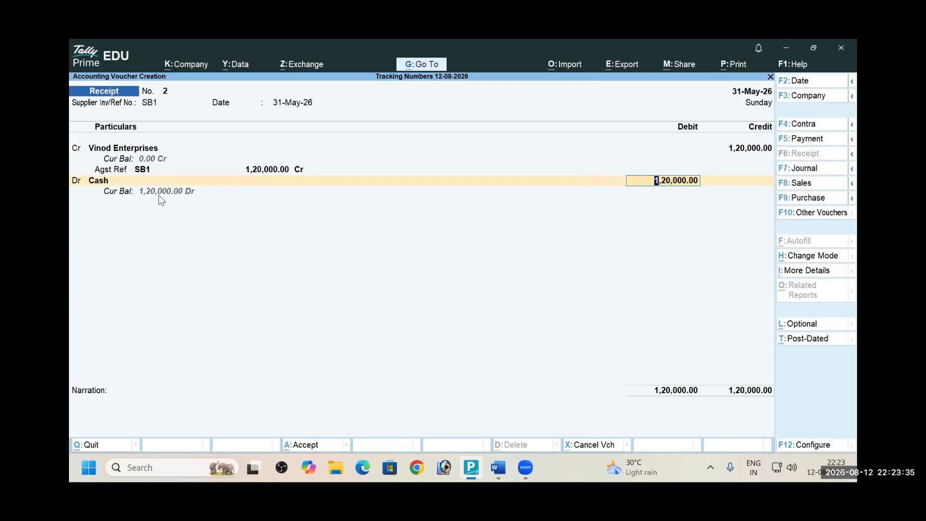
{"action": "key", "text": "Return"}
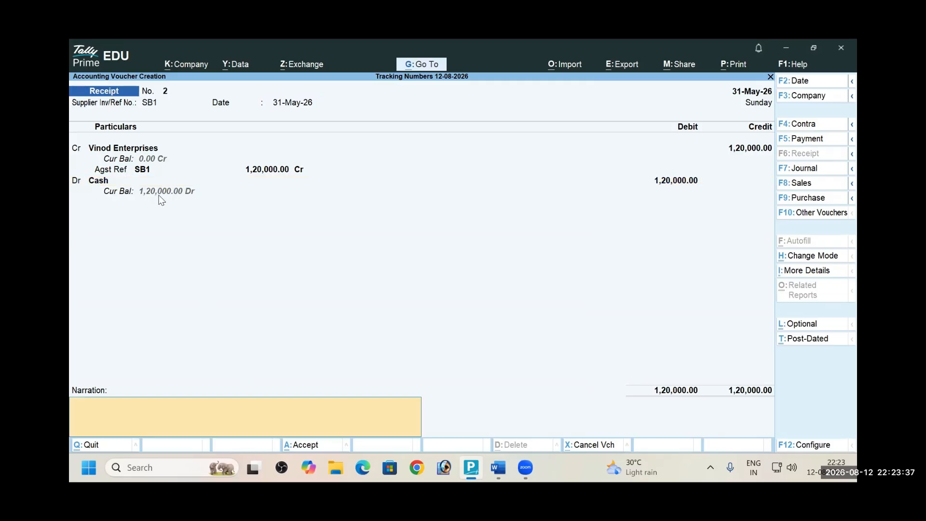
{"action": "key", "text": "Return"}
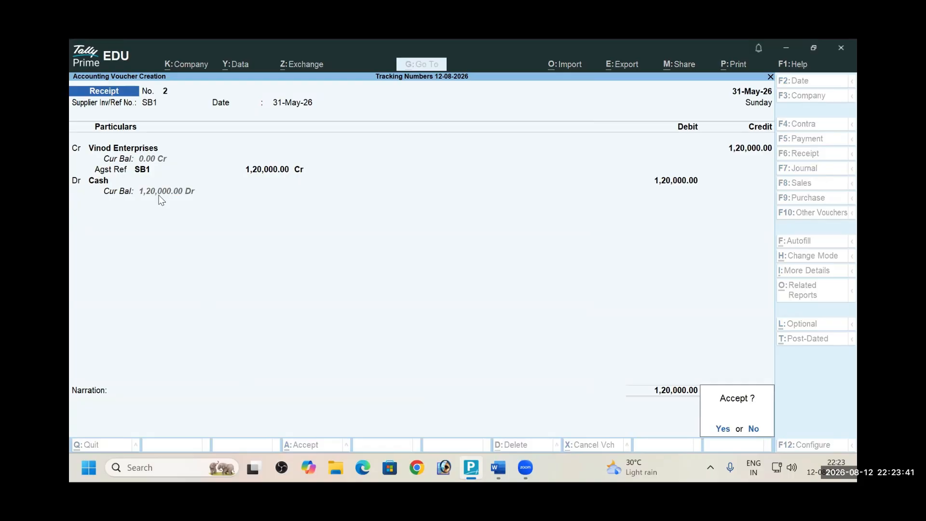
{"action": "key", "text": "Return"}
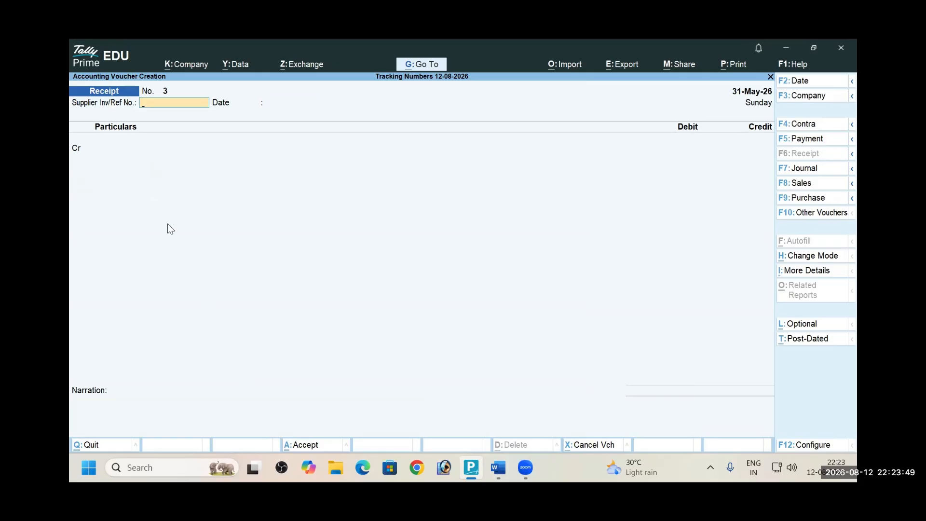
Switch to the Word exercise and review its Payment, Sales Order and Delivery Note tables against the work done in TallyPrime
{"action": "key", "text": "alt+Tab"}
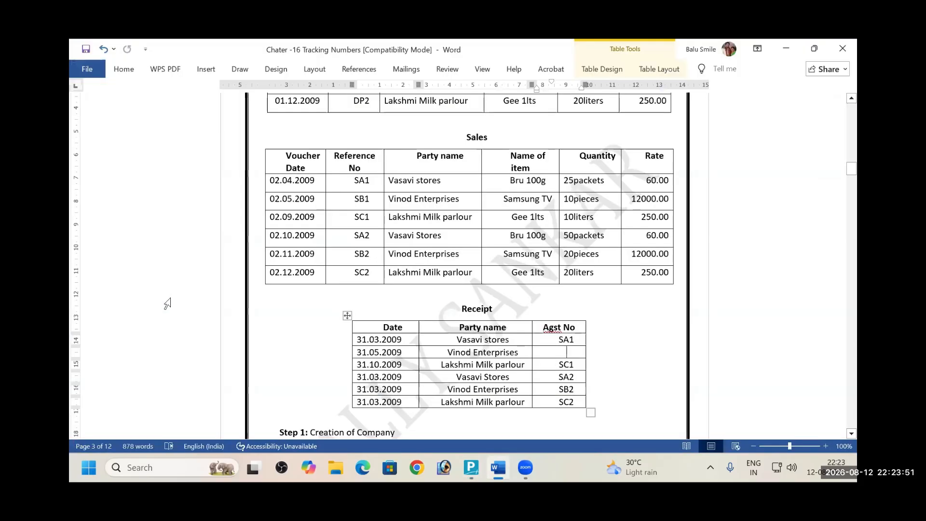
{"action": "scroll", "coordinate": [460, 375], "scroll_direction": "up", "scroll_amount": 8}
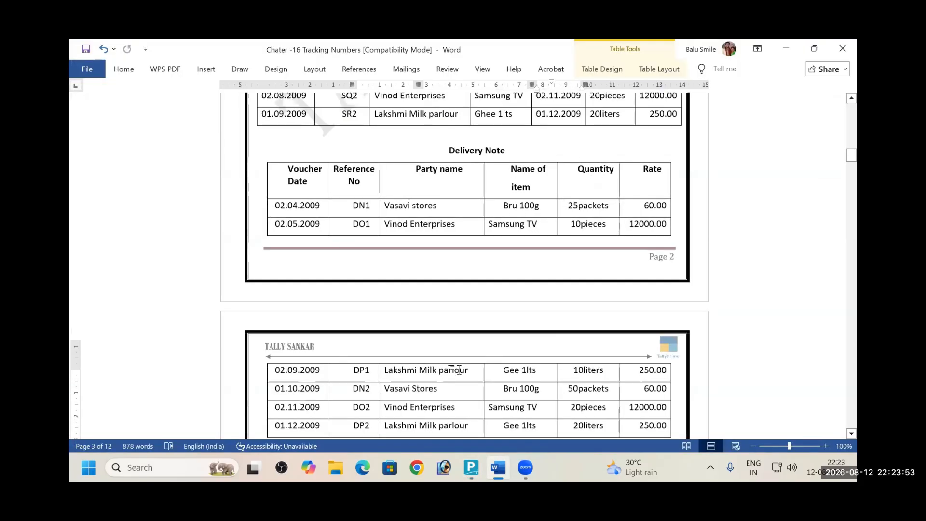
{"action": "scroll", "coordinate": [460, 371], "scroll_direction": "up", "scroll_amount": 6}
{"action": "scroll", "coordinate": [460, 371], "scroll_direction": "up", "scroll_amount": 3}
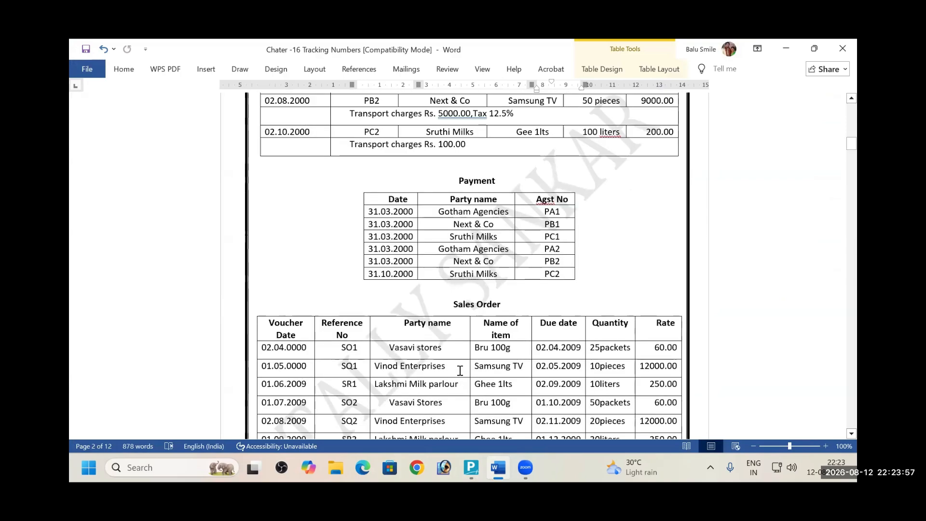
{"action": "scroll", "coordinate": [460, 371], "scroll_direction": "up", "scroll_amount": 2}
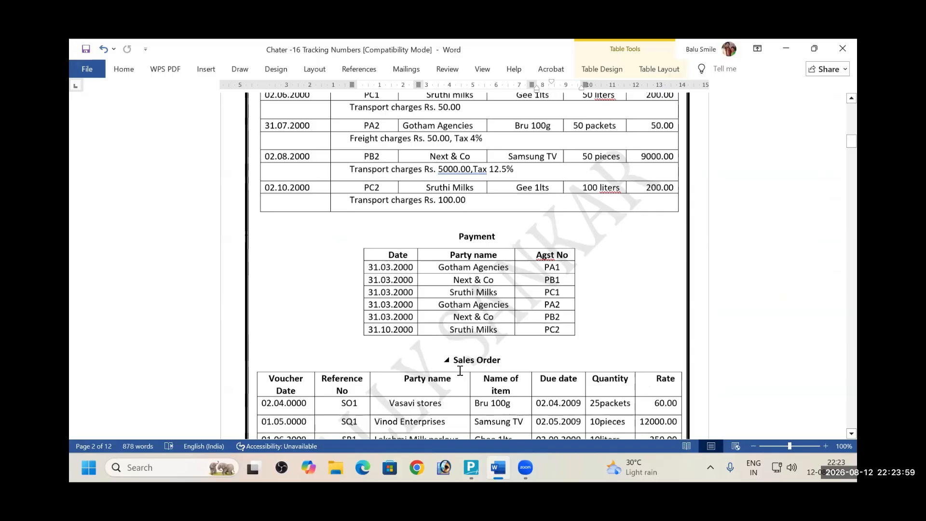
{"action": "scroll", "coordinate": [458, 371], "scroll_direction": "up", "scroll_amount": 3}
{"action": "scroll", "coordinate": [458, 371], "scroll_direction": "down", "scroll_amount": 8}
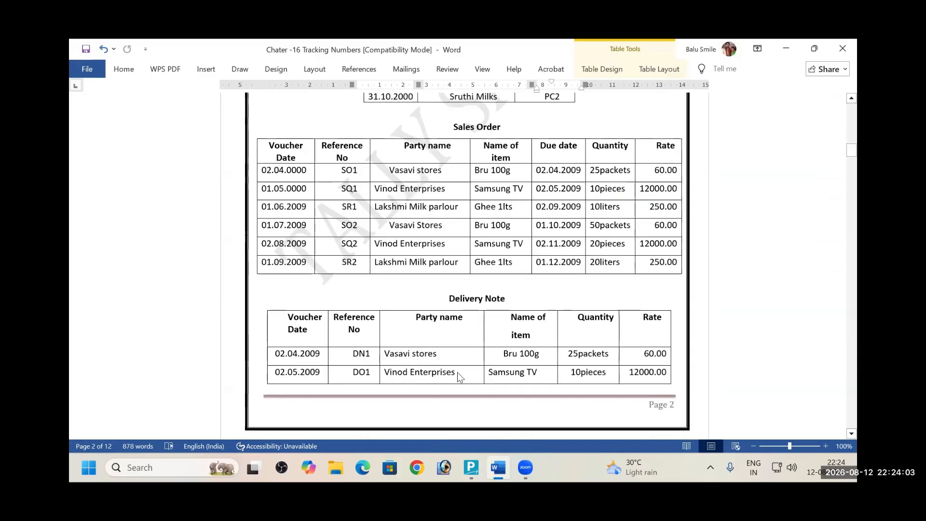
{"action": "key", "text": "alt+Tab"}
{"action": "key", "text": "alt+Tab"}
{"action": "key", "text": "alt+Tab"}
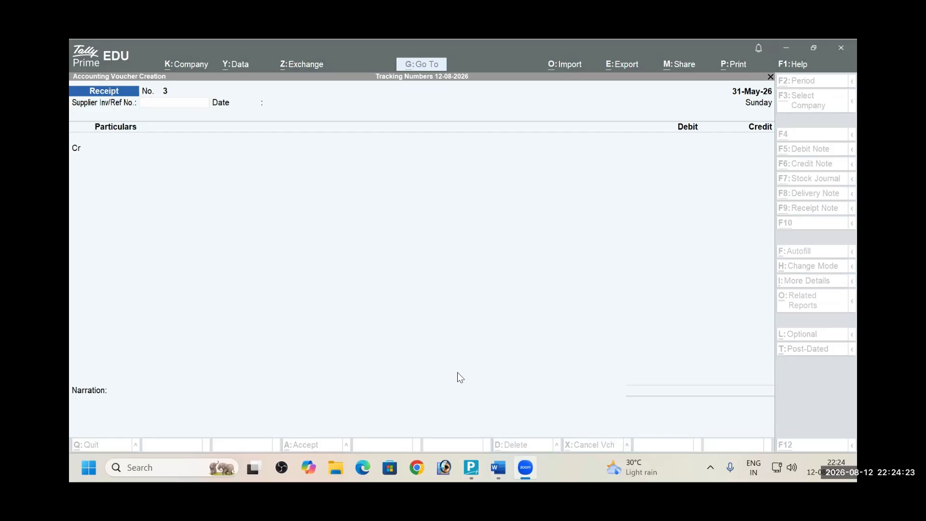
{"action": "left_click", "coordinate": [459, 377]}
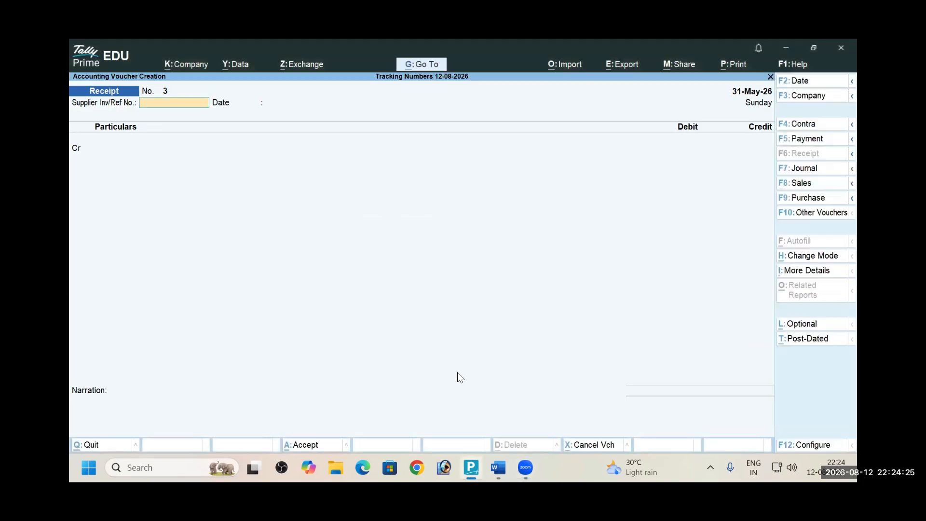
{"action": "key", "text": "alt+Tab"}
{"action": "key", "text": "alt+Tab"}
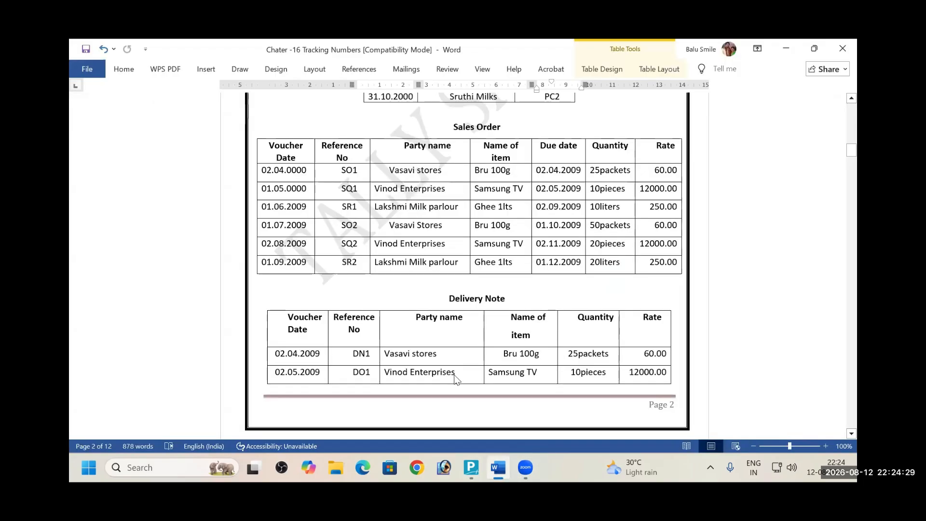
{"action": "scroll", "coordinate": [456, 374], "scroll_direction": "down", "scroll_amount": 2}
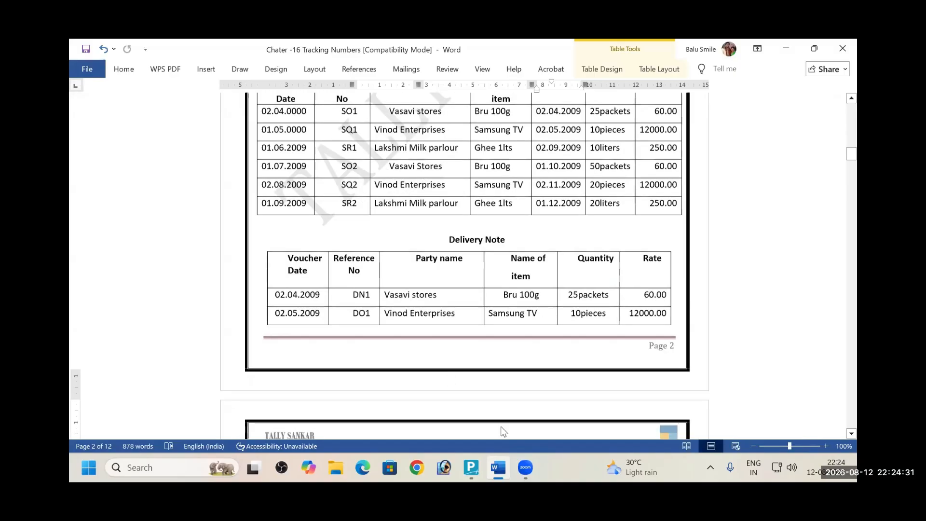
Review the illustrated purchase-side instructions, from the voucher configuration through Step 6, creation of the payment voucher
{"action": "scroll", "coordinate": [691, 345], "scroll_direction": "down", "scroll_amount": 10}
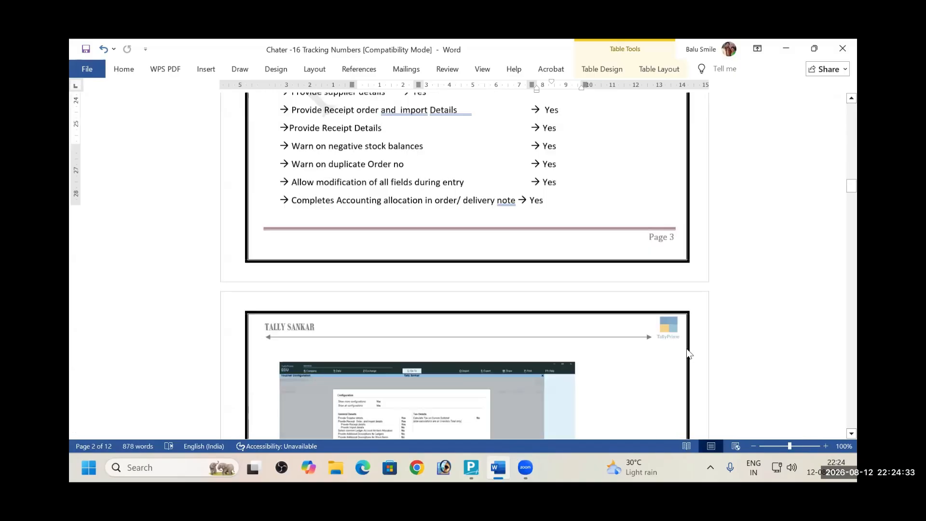
{"action": "scroll", "coordinate": [685, 354], "scroll_direction": "down", "scroll_amount": 10}
{"action": "scroll", "coordinate": [682, 357], "scroll_direction": "down", "scroll_amount": 10}
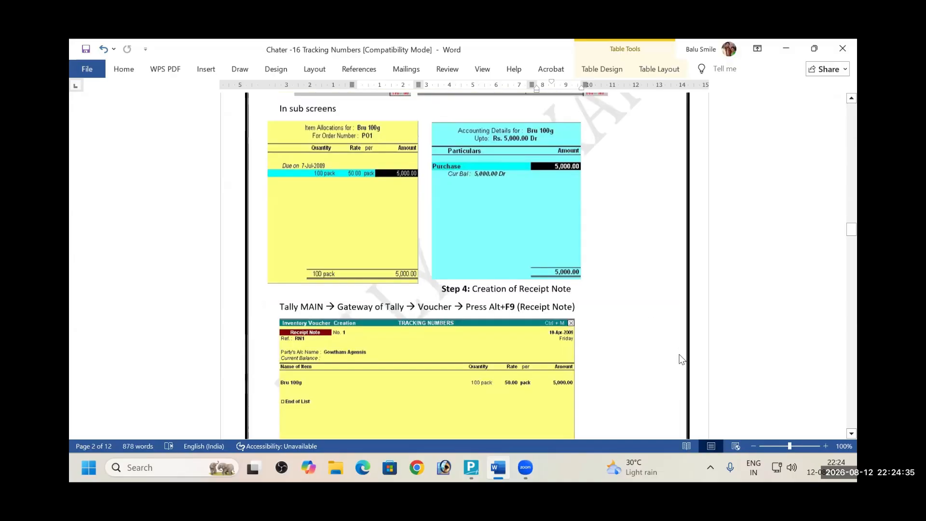
{"action": "scroll", "coordinate": [682, 360], "scroll_direction": "down", "scroll_amount": 6}
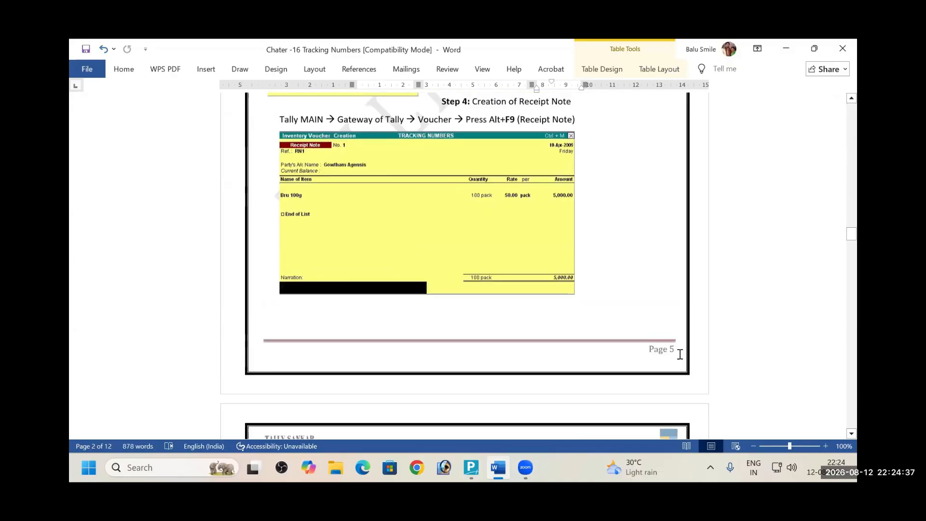
{"action": "scroll", "coordinate": [675, 388], "scroll_direction": "down", "scroll_amount": 15}
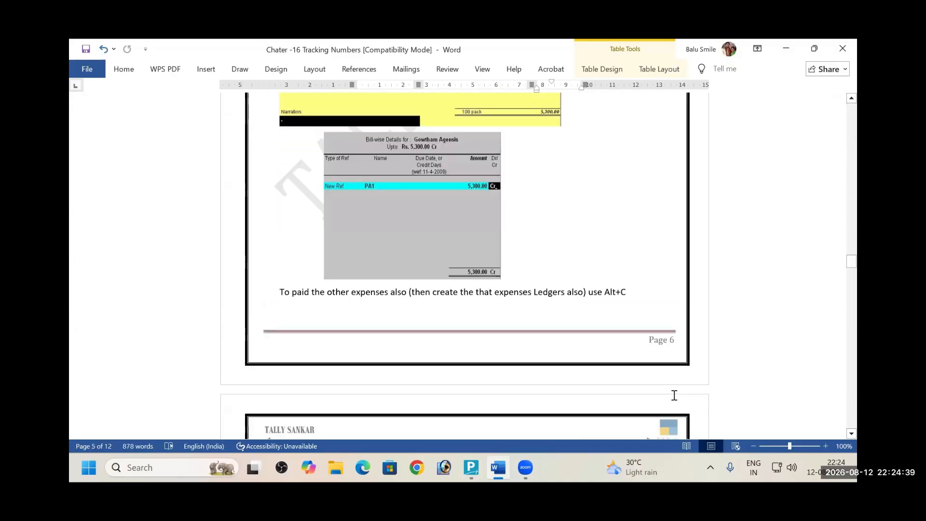
{"action": "scroll", "coordinate": [670, 410], "scroll_direction": "down", "scroll_amount": 2}
{"action": "scroll", "coordinate": [670, 415], "scroll_direction": "down", "scroll_amount": 8}
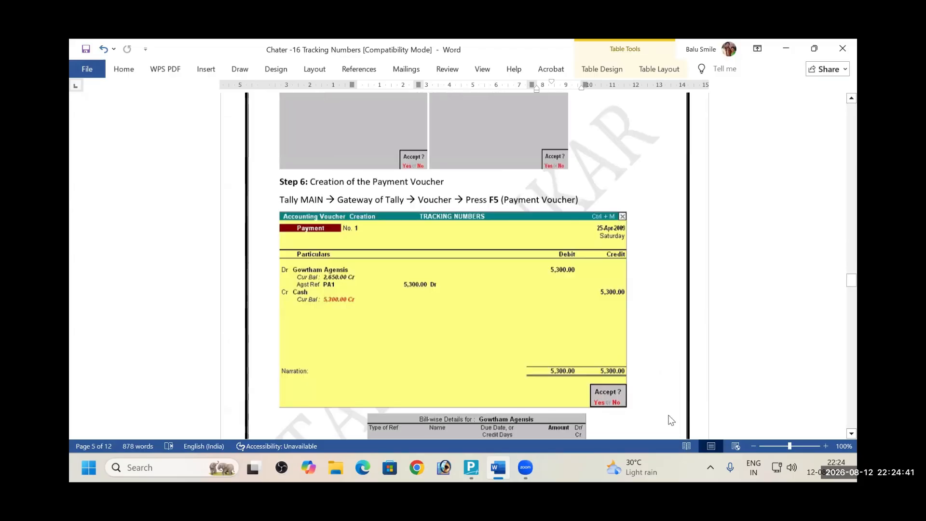
{"action": "scroll", "coordinate": [670, 416], "scroll_direction": "down", "scroll_amount": 5}
Review the illustrated sales-side instructions, from Step 7, creation of the sales order, through Step 10, creation of the receipt voucher
{"action": "scroll", "coordinate": [669, 417], "scroll_direction": "down", "scroll_amount": 9}
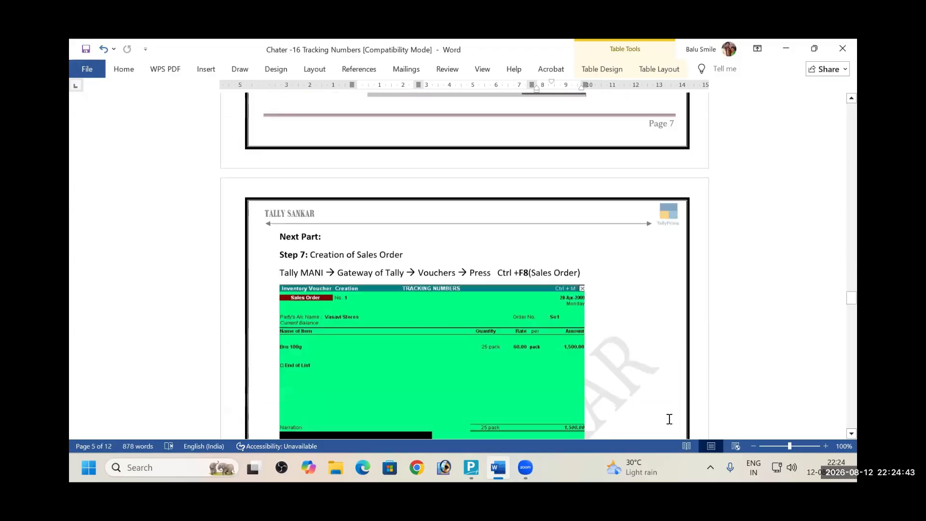
{"action": "scroll", "coordinate": [667, 420], "scroll_direction": "down", "scroll_amount": 10}
{"action": "scroll", "coordinate": [665, 430], "scroll_direction": "down", "scroll_amount": 8}
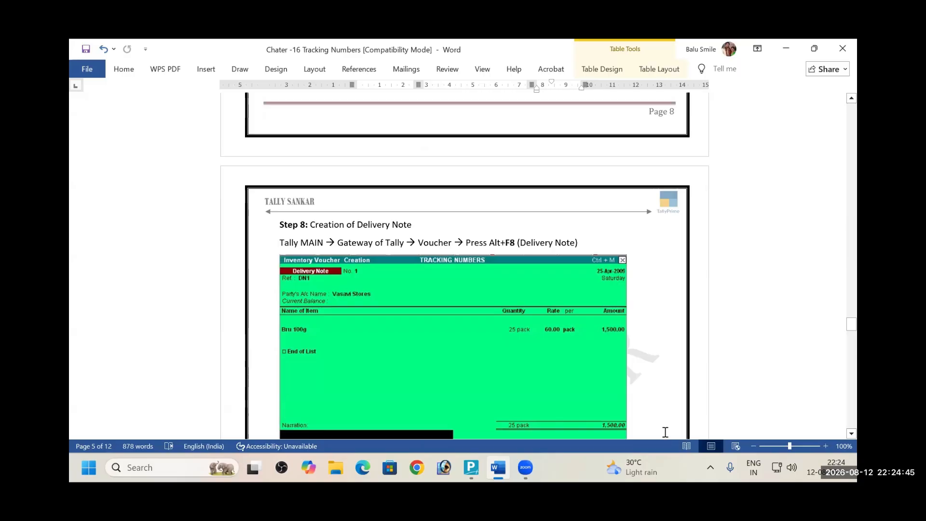
{"action": "scroll", "coordinate": [664, 431], "scroll_direction": "down", "scroll_amount": 10}
{"action": "scroll", "coordinate": [664, 435], "scroll_direction": "down", "scroll_amount": 8}
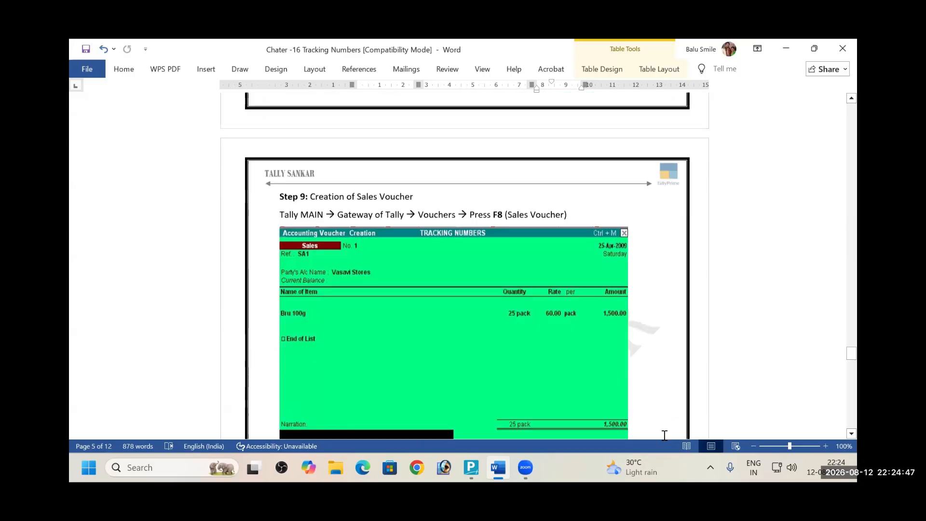
{"action": "scroll", "coordinate": [662, 434], "scroll_direction": "down", "scroll_amount": 8}
{"action": "scroll", "coordinate": [663, 435], "scroll_direction": "down", "scroll_amount": 8}
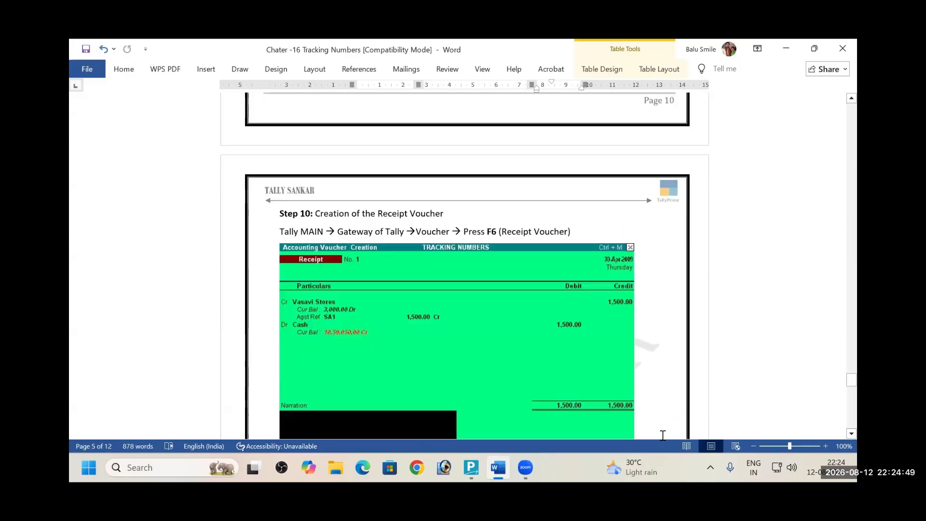
{"action": "scroll", "coordinate": [662, 435], "scroll_direction": "down", "scroll_amount": 3}
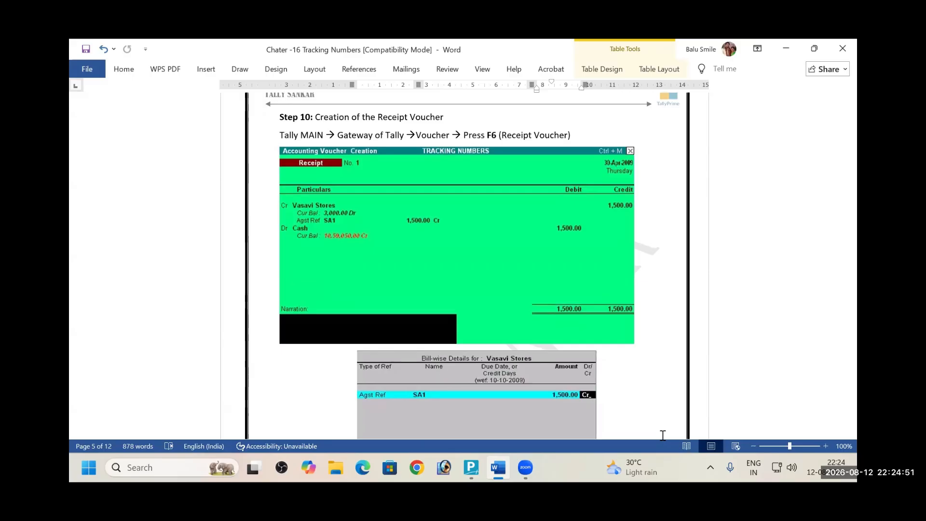
Go back through the illustrated voucher steps and exercise tables to the tracking-numbers introduction at the start of Chapter 16
{"action": "scroll", "coordinate": [643, 328], "scroll_direction": "up", "scroll_amount": 8}
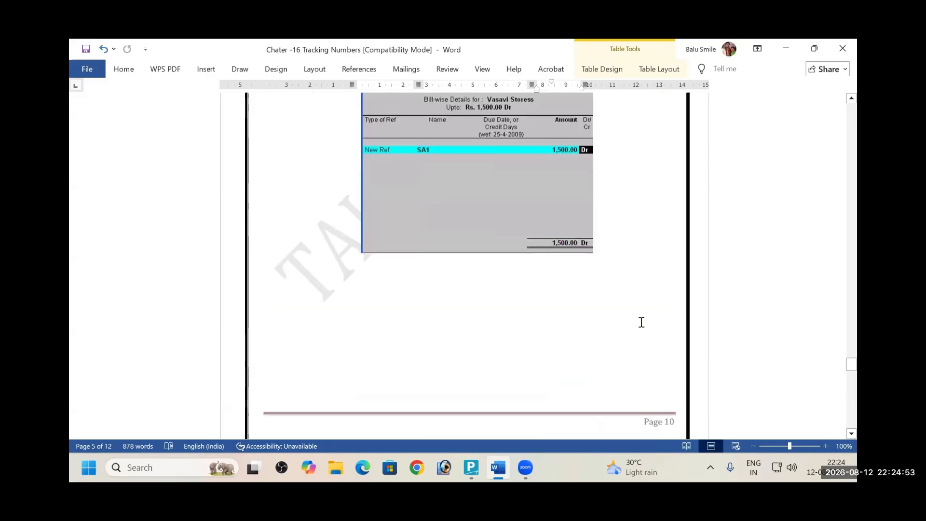
{"action": "scroll", "coordinate": [640, 320], "scroll_direction": "up", "scroll_amount": 4}
{"action": "scroll", "coordinate": [641, 322], "scroll_direction": "up", "scroll_amount": 15}
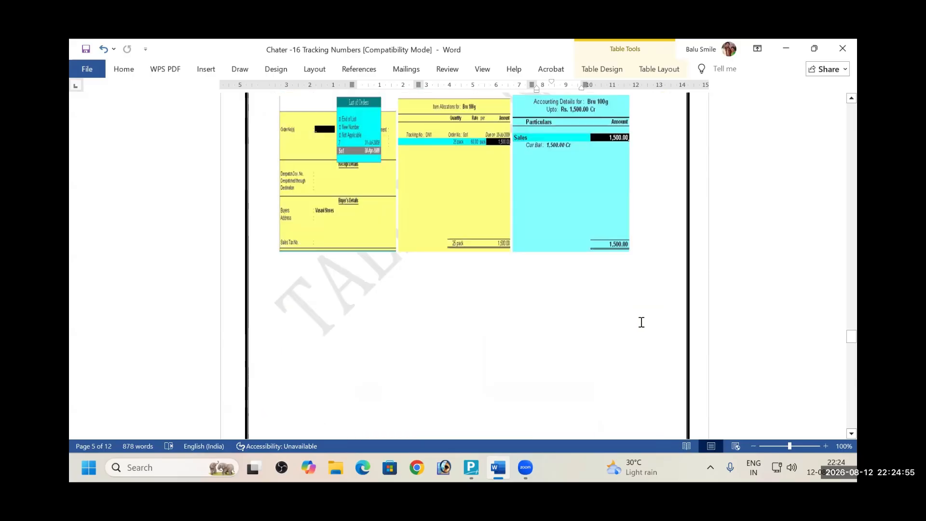
{"action": "scroll", "coordinate": [641, 322], "scroll_direction": "up", "scroll_amount": 10}
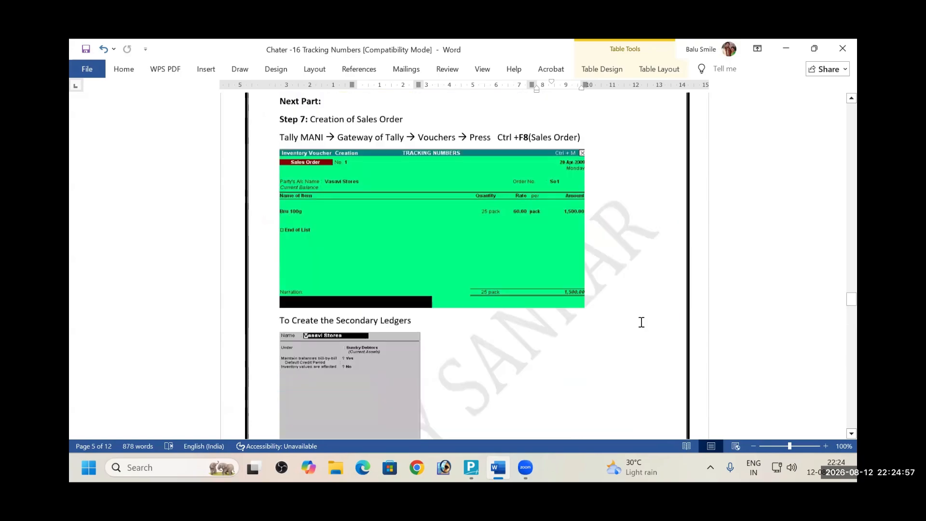
{"action": "scroll", "coordinate": [640, 322], "scroll_direction": "up", "scroll_amount": 10}
{"action": "scroll", "coordinate": [641, 322], "scroll_direction": "up", "scroll_amount": 8}
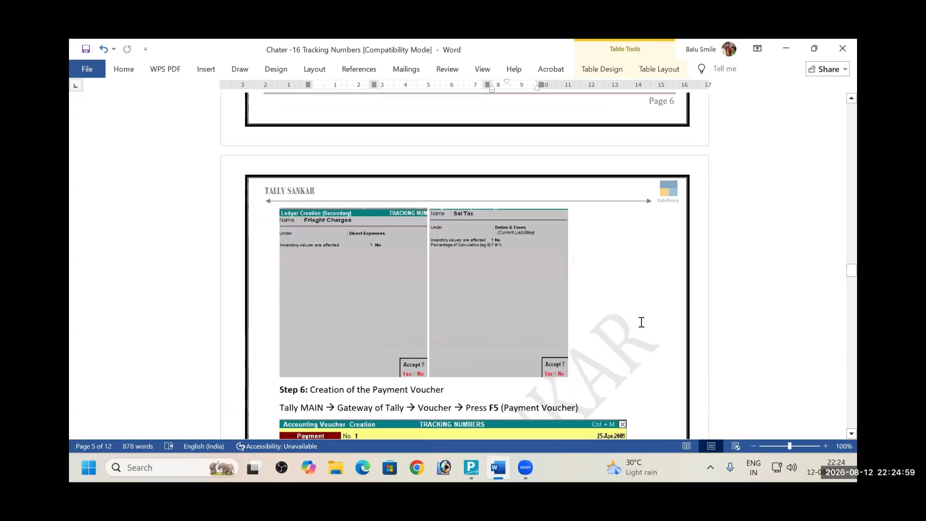
{"action": "scroll", "coordinate": [641, 321], "scroll_direction": "up", "scroll_amount": 3}
{"action": "scroll", "coordinate": [642, 327], "scroll_direction": "up", "scroll_amount": 10}
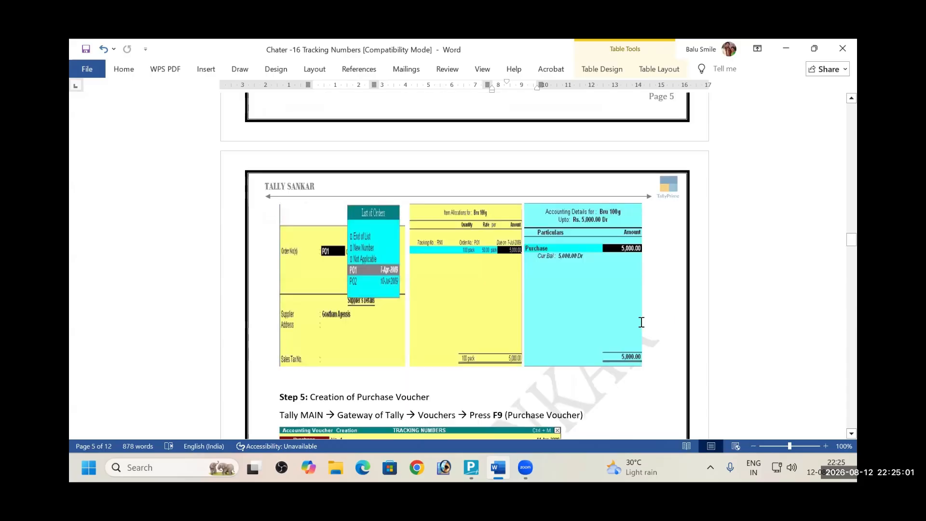
{"action": "scroll", "coordinate": [641, 322], "scroll_direction": "up", "scroll_amount": 10}
{"action": "scroll", "coordinate": [641, 322], "scroll_direction": "up", "scroll_amount": 10}
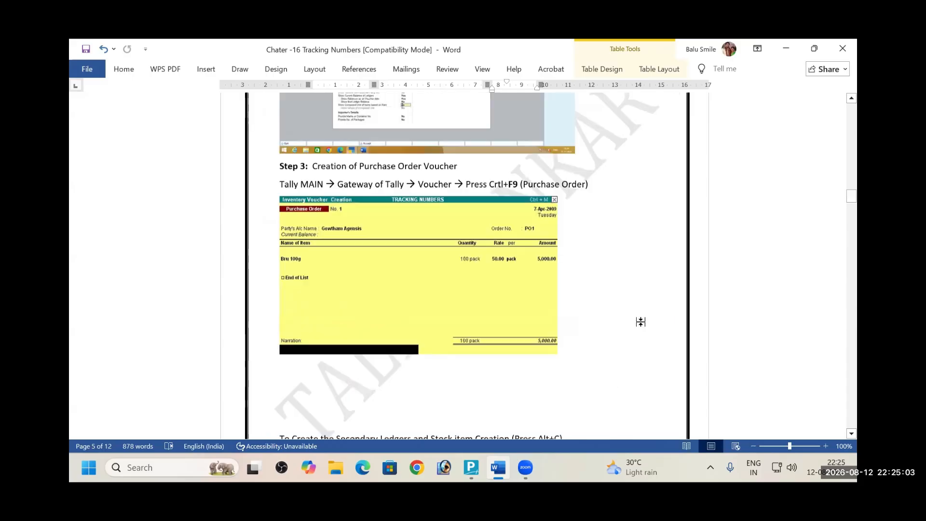
{"action": "scroll", "coordinate": [641, 322], "scroll_direction": "up", "scroll_amount": 10}
{"action": "scroll", "coordinate": [642, 324], "scroll_direction": "up", "scroll_amount": 10}
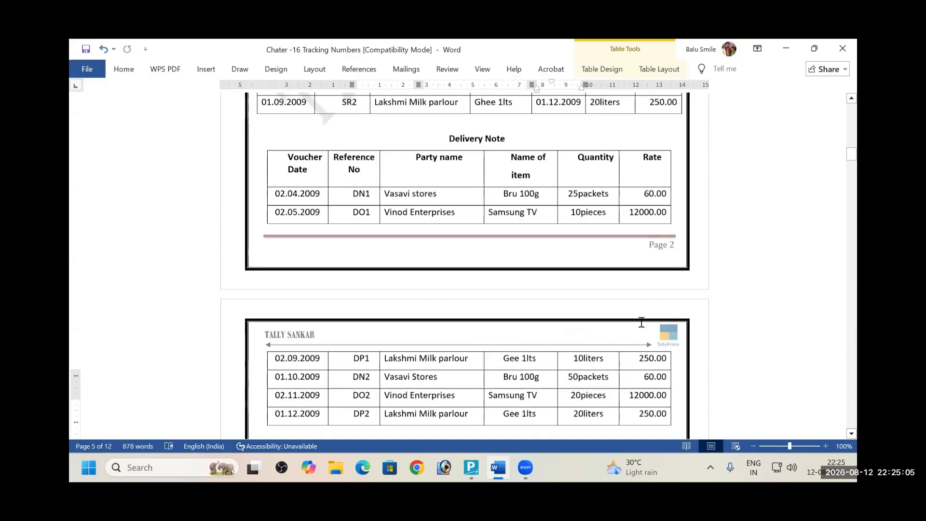
{"action": "scroll", "coordinate": [641, 322], "scroll_direction": "up", "scroll_amount": 10}
{"action": "scroll", "coordinate": [641, 323], "scroll_direction": "up", "scroll_amount": 10}
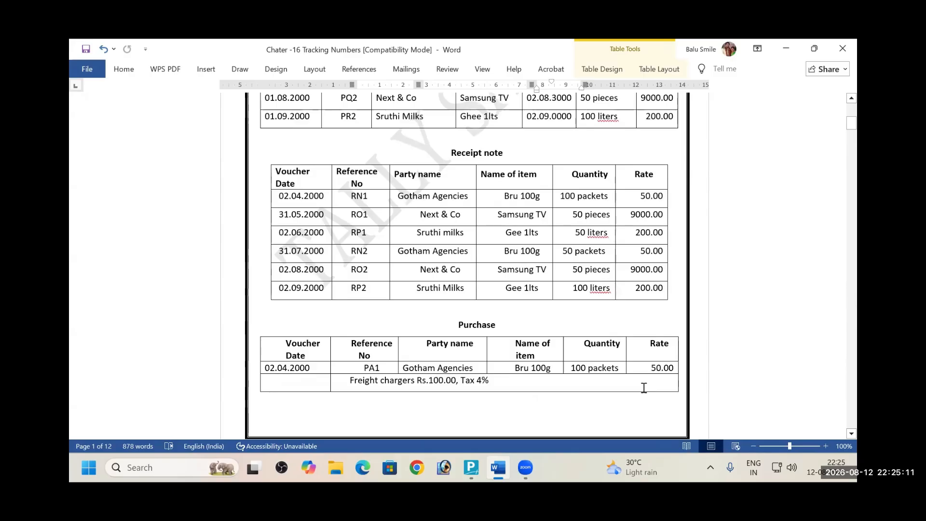
{"action": "scroll", "coordinate": [596, 375], "scroll_direction": "up", "scroll_amount": 7}
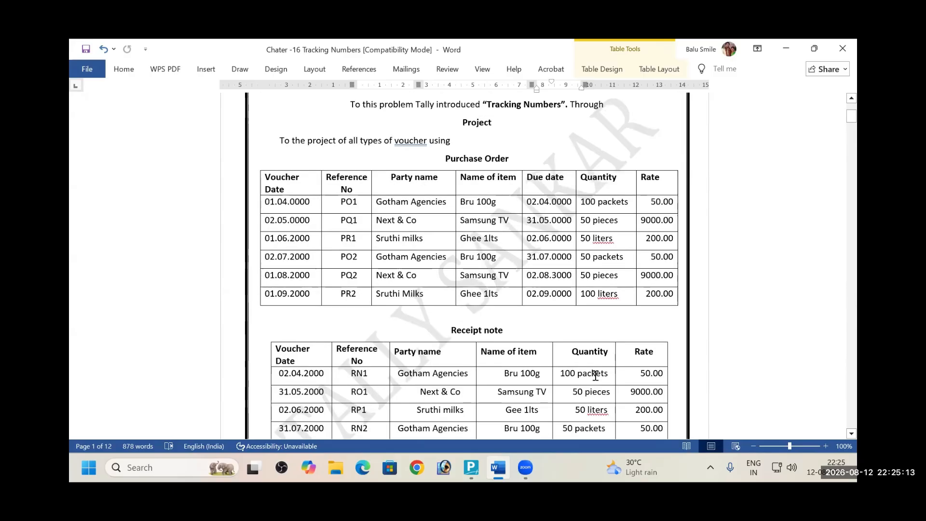
{"action": "scroll", "coordinate": [596, 375], "scroll_direction": "up", "scroll_amount": 1}
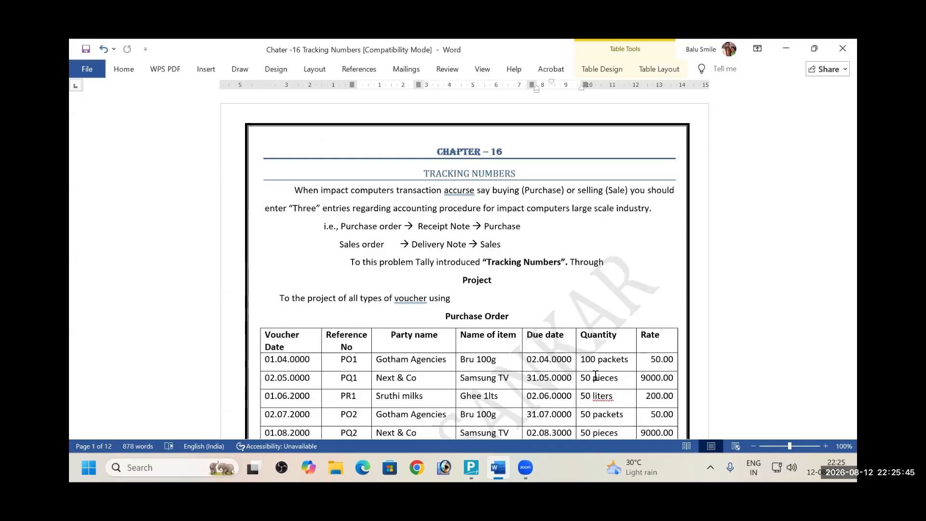
Review the exercise tables in order, from Purchase Order, Receipt note and Purchase through Payment, Sales Order, Delivery Note, Sales and Receipt
{"action": "scroll", "coordinate": [595, 386], "scroll_direction": "down", "scroll_amount": 4}
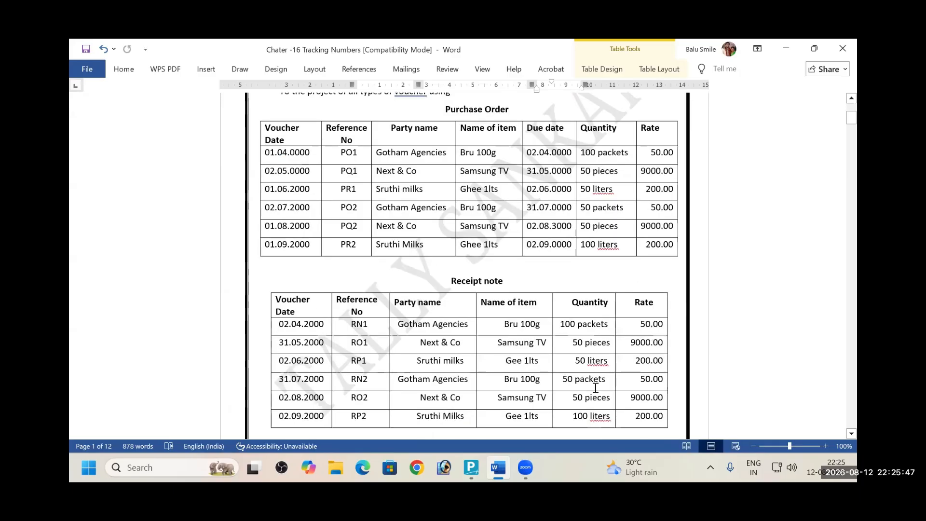
{"action": "scroll", "coordinate": [595, 387], "scroll_direction": "down", "scroll_amount": 3}
{"action": "scroll", "coordinate": [596, 388], "scroll_direction": "down", "scroll_amount": 3}
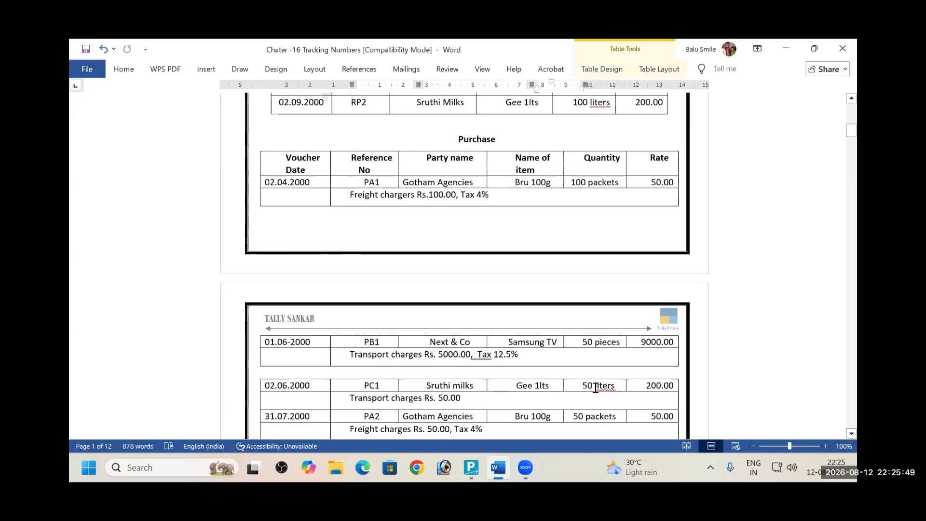
{"action": "scroll", "coordinate": [595, 387], "scroll_direction": "down", "scroll_amount": 3}
{"action": "scroll", "coordinate": [596, 388], "scroll_direction": "down", "scroll_amount": 1}
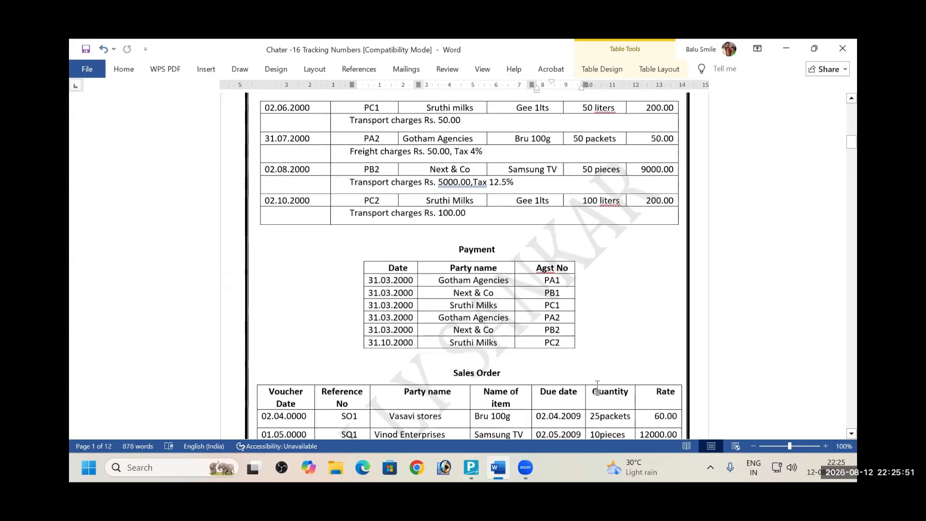
{"action": "scroll", "coordinate": [597, 387], "scroll_direction": "down", "scroll_amount": 3}
{"action": "scroll", "coordinate": [597, 386], "scroll_direction": "down", "scroll_amount": 3}
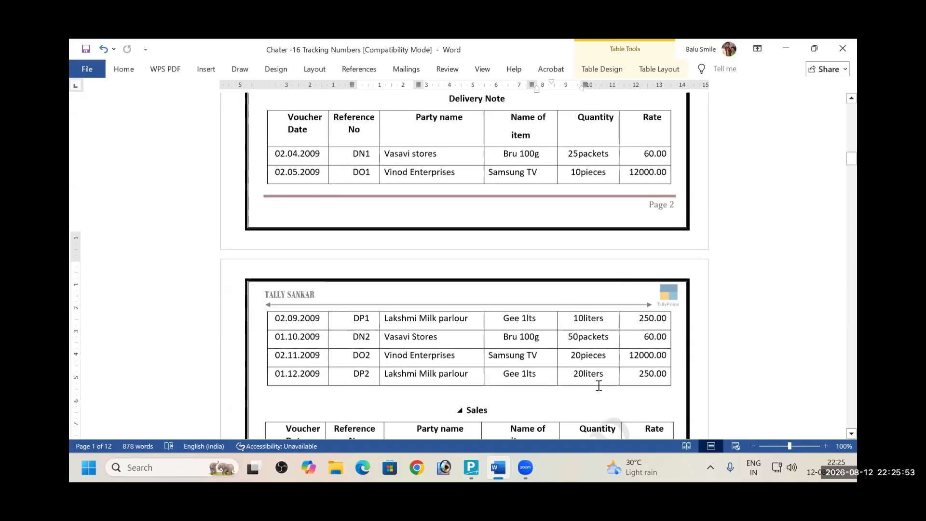
{"action": "scroll", "coordinate": [597, 386], "scroll_direction": "down", "scroll_amount": 3}
{"action": "scroll", "coordinate": [591, 396], "scroll_direction": "down", "scroll_amount": 3}
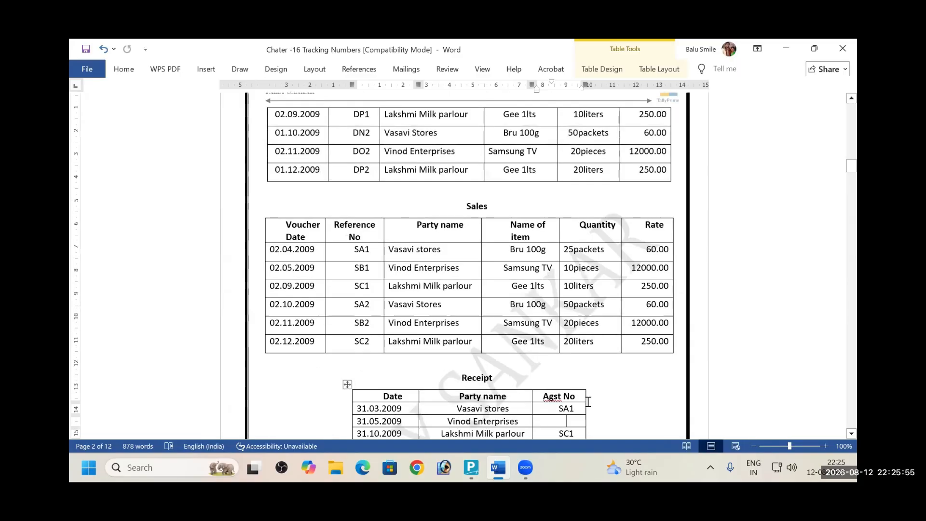
{"action": "scroll", "coordinate": [520, 328], "scroll_direction": "down", "scroll_amount": 2}
Recheck the Sales, Delivery Note, Purchase and Purchase Order tables in reverse order, ending at the Chapter 16 heading
{"action": "scroll", "coordinate": [463, 241], "scroll_direction": "up", "scroll_amount": 3}
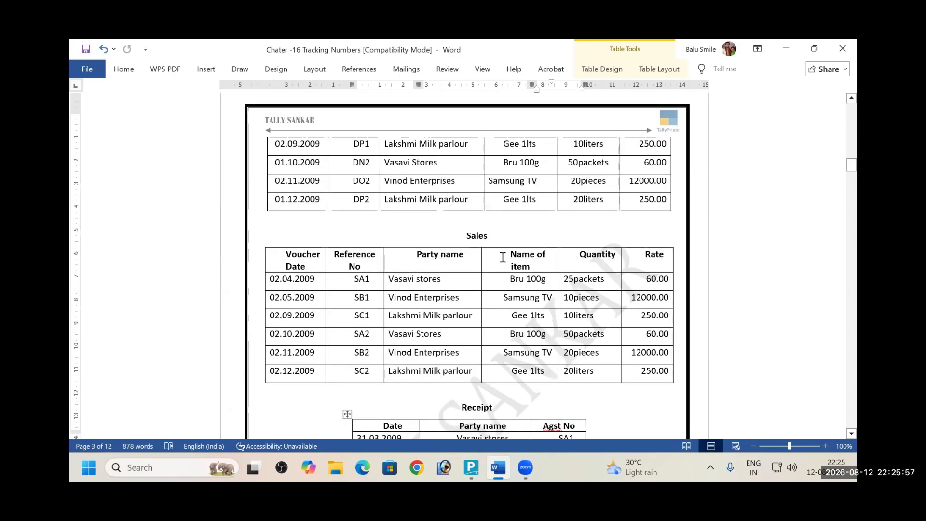
{"action": "scroll", "coordinate": [509, 395], "scroll_direction": "up", "scroll_amount": 5}
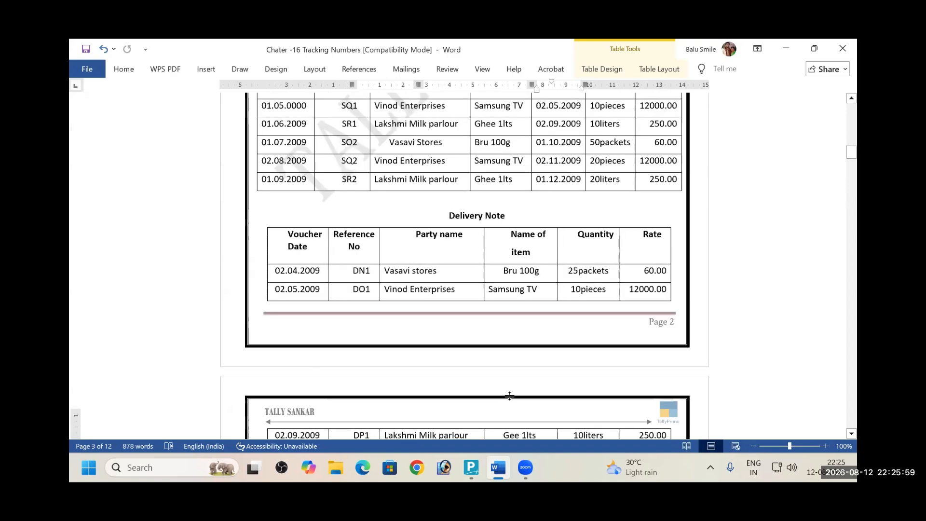
{"action": "scroll", "coordinate": [509, 395], "scroll_direction": "up", "scroll_amount": 10}
{"action": "scroll", "coordinate": [509, 396], "scroll_direction": "up", "scroll_amount": 1}
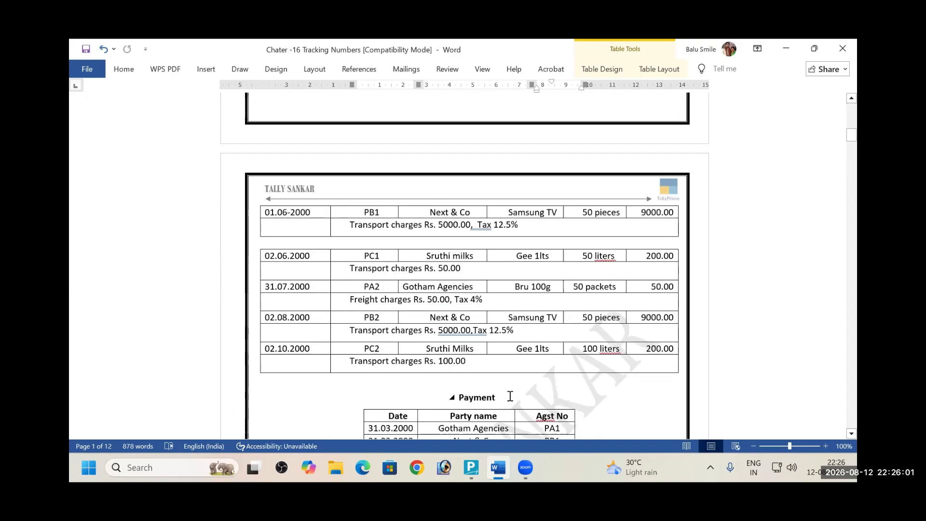
{"action": "scroll", "coordinate": [509, 395], "scroll_direction": "up", "scroll_amount": 2}
{"action": "scroll", "coordinate": [509, 396], "scroll_direction": "up", "scroll_amount": 2}
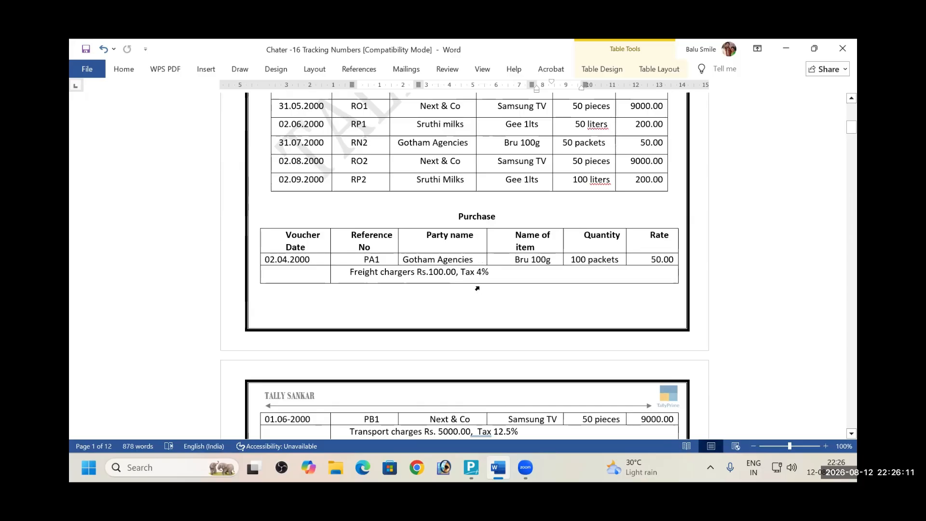
{"action": "scroll", "coordinate": [481, 284], "scroll_direction": "up", "scroll_amount": 4}
{"action": "scroll", "coordinate": [481, 286], "scroll_direction": "up", "scroll_amount": 10}
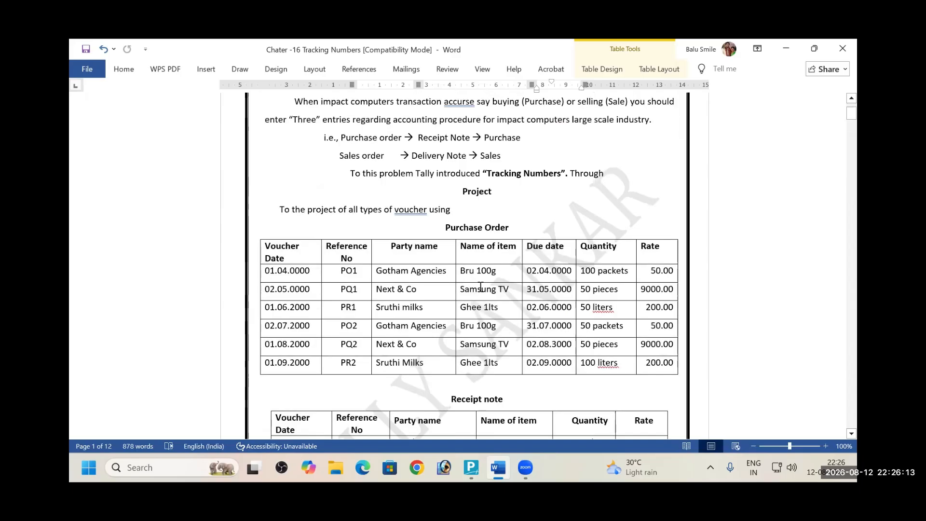
{"action": "scroll", "coordinate": [480, 286], "scroll_direction": "up", "scroll_amount": 1}
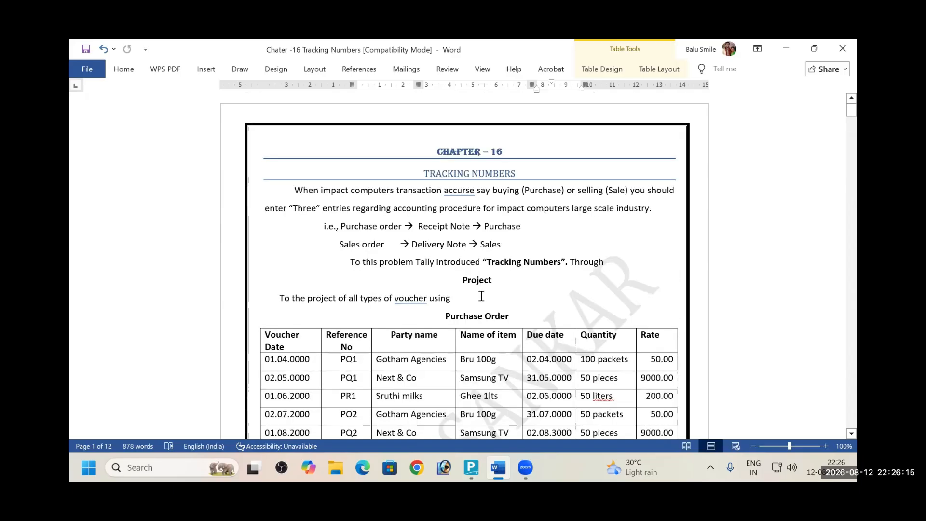